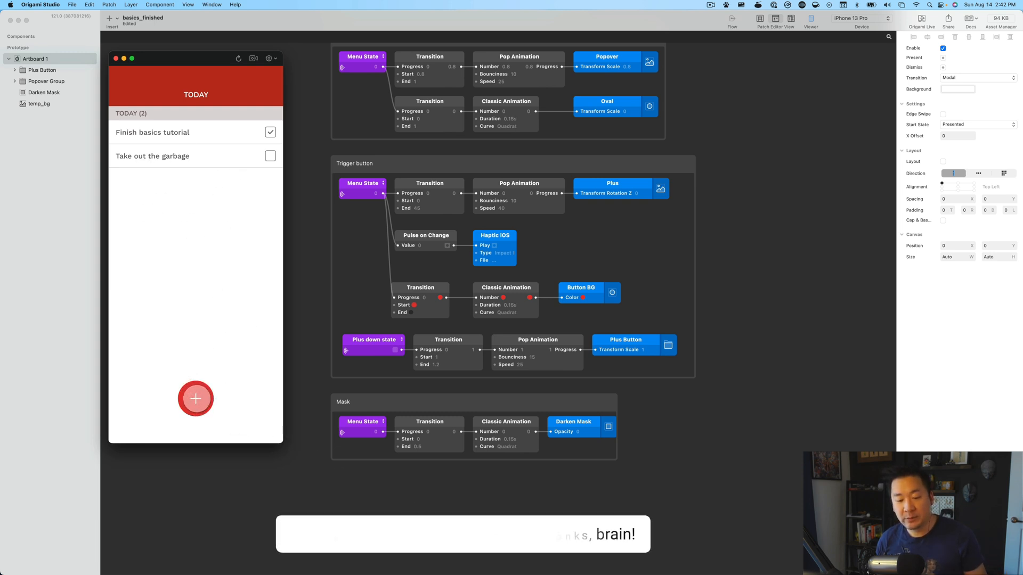
Test the prototype's plus button in the viewer by repeatedly opening and closing the popover.
click(196, 399)
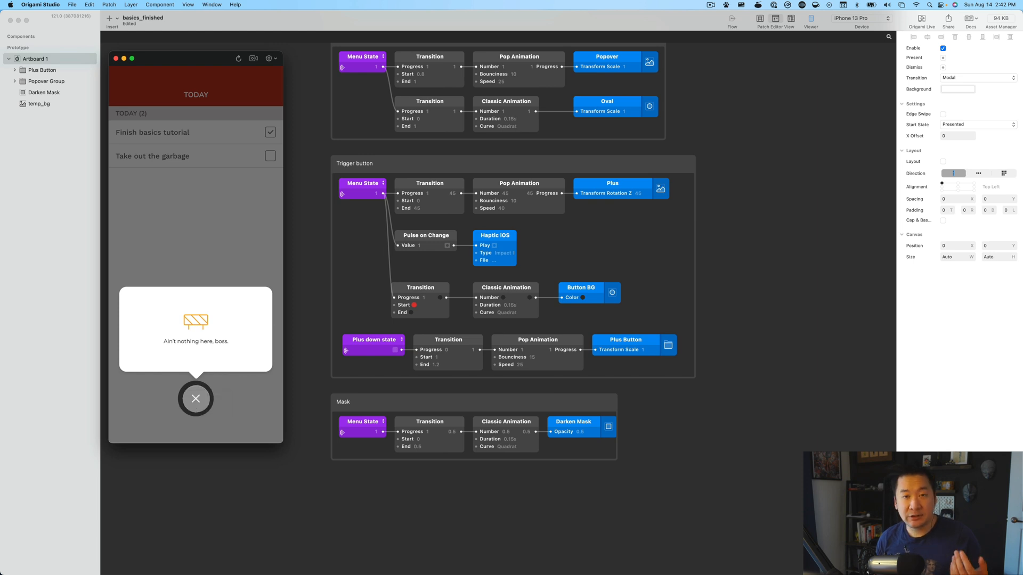
click(196, 399)
click(199, 406)
click(199, 406)
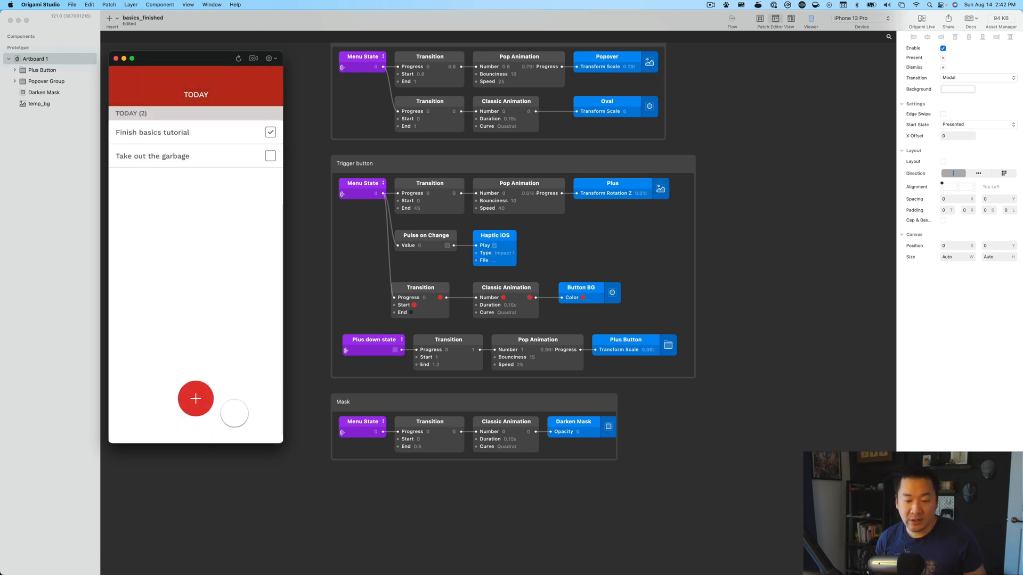
click(204, 403)
click(203, 401)
click(199, 399)
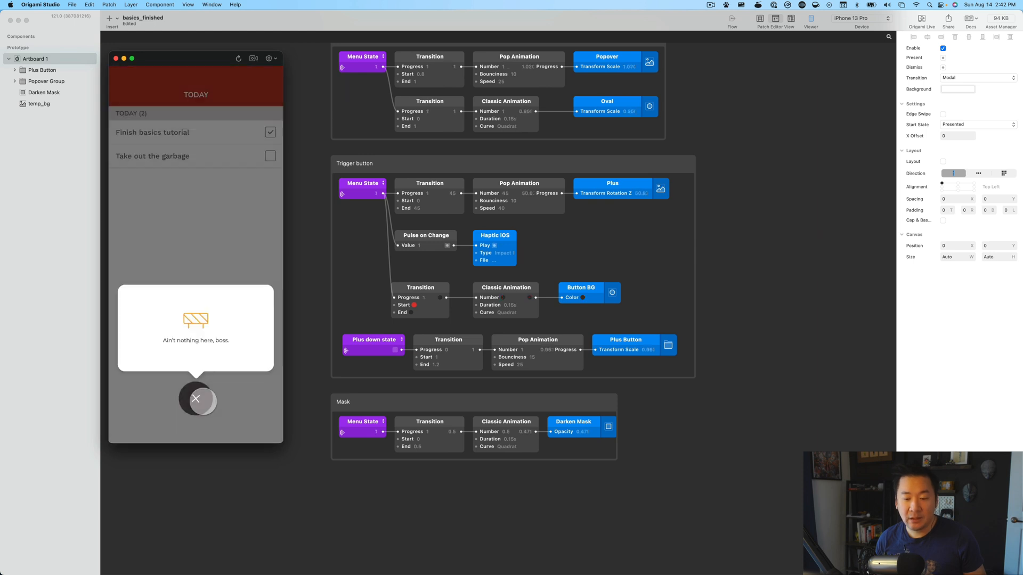
click(200, 399)
click(202, 399)
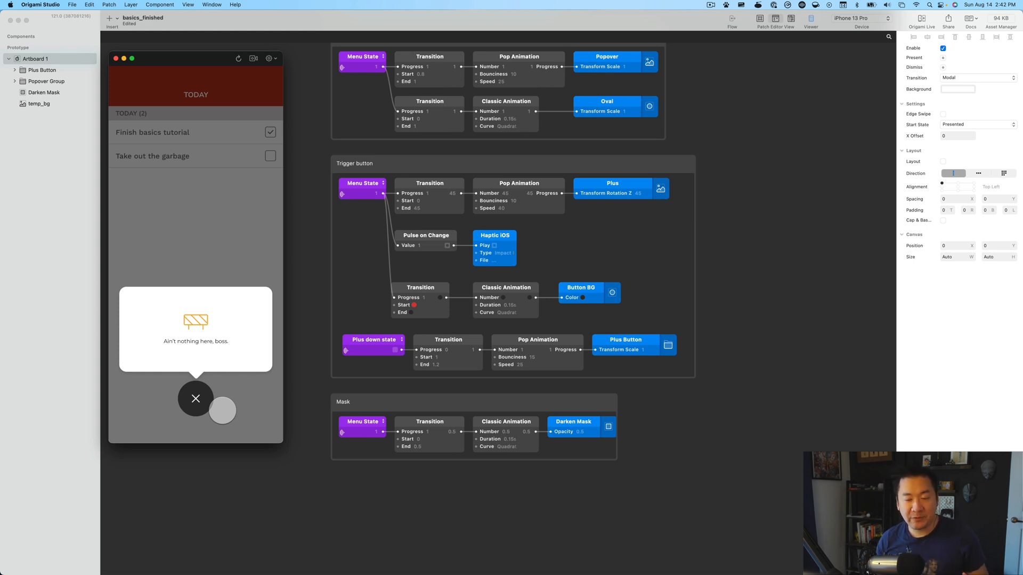
click(201, 401)
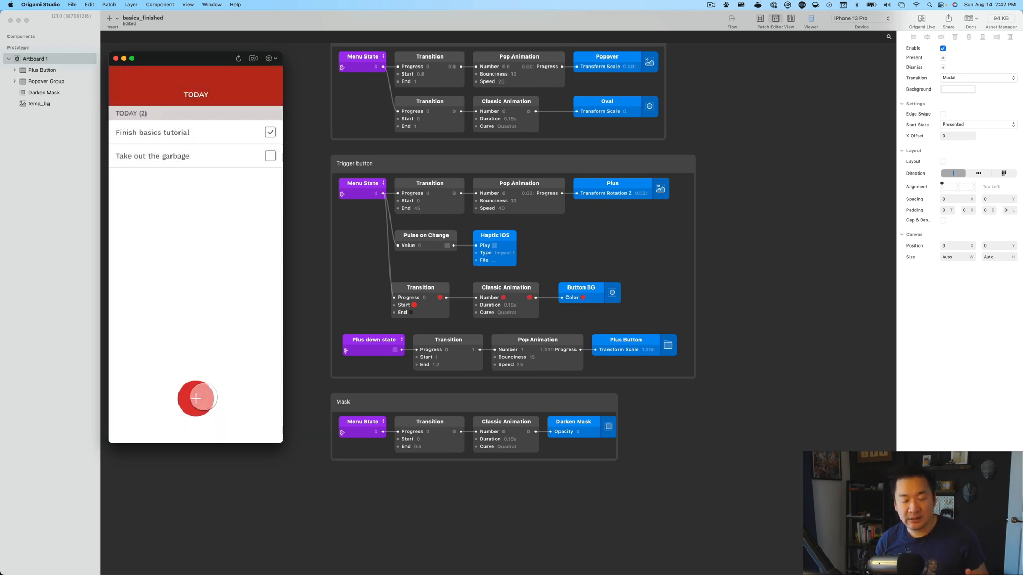
click(201, 398)
click(202, 398)
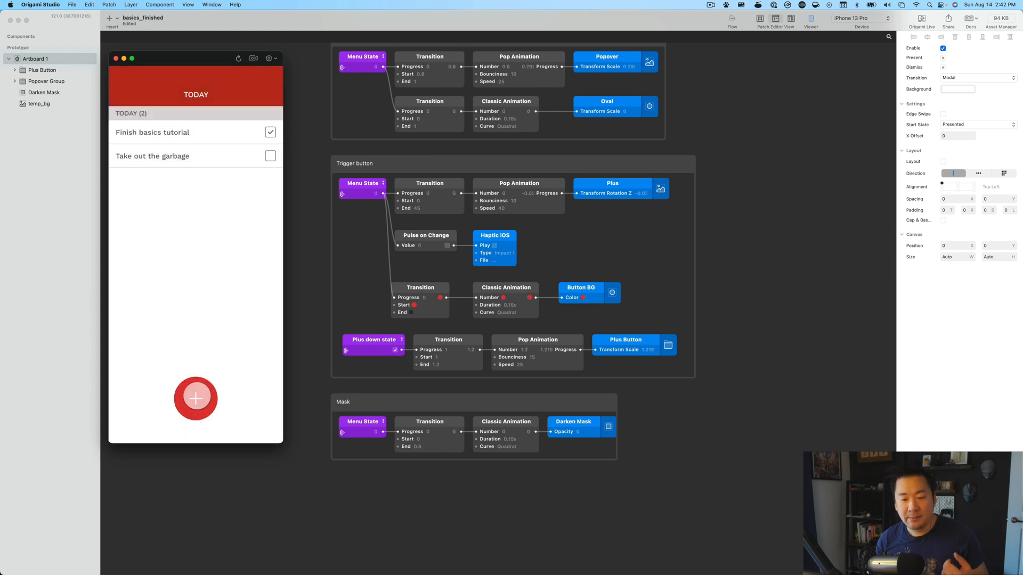
click(201, 399)
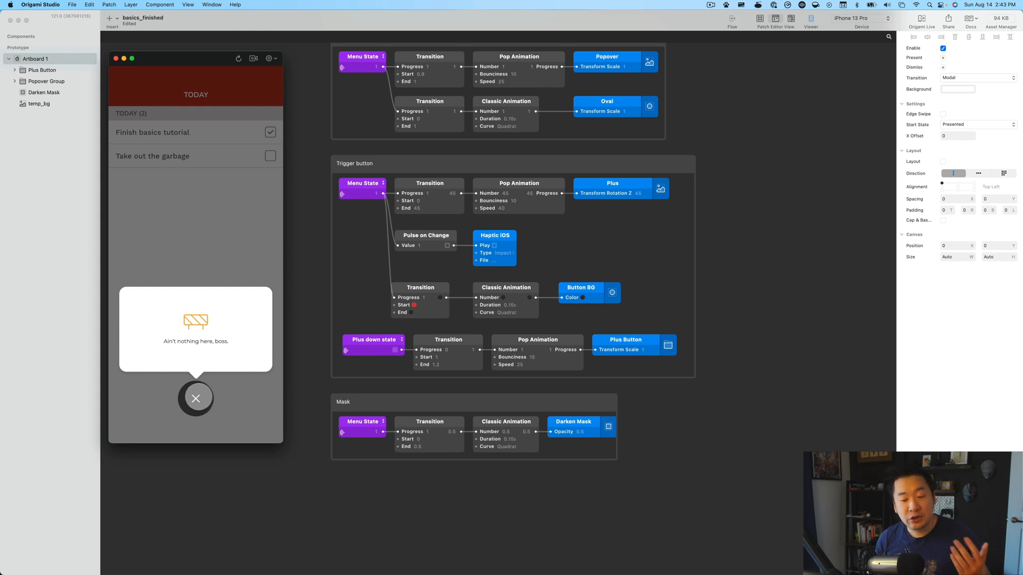
click(196, 399)
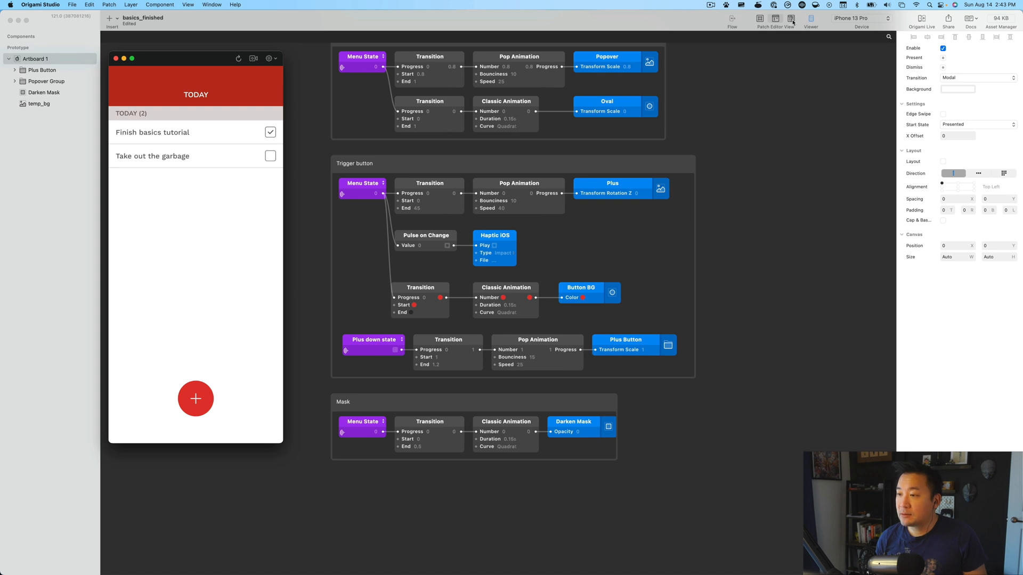
Show the canvas and patch editor together in split view and shrink the prototype viewer window.
click(792, 22)
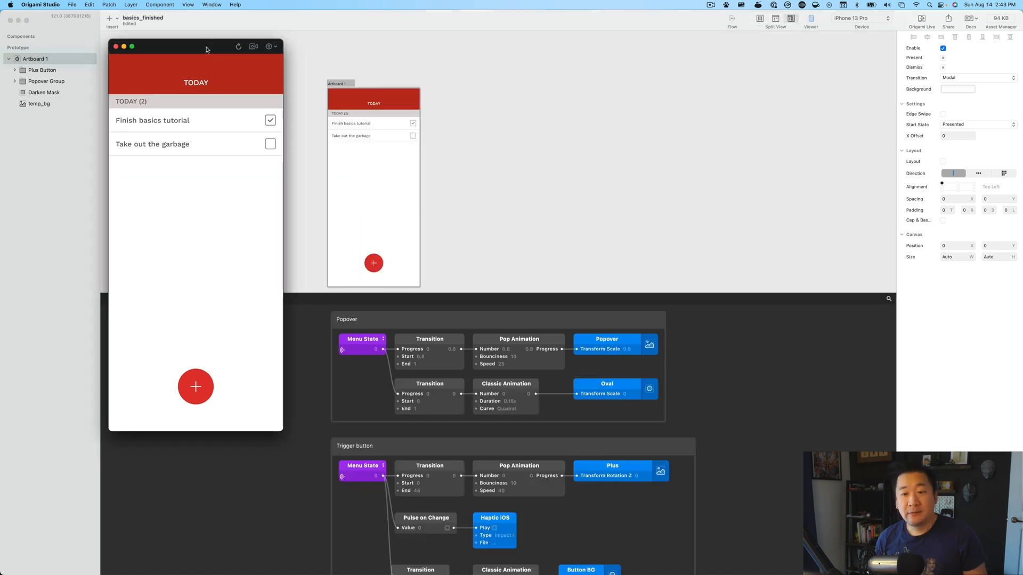
drag(283, 431, 250, 361)
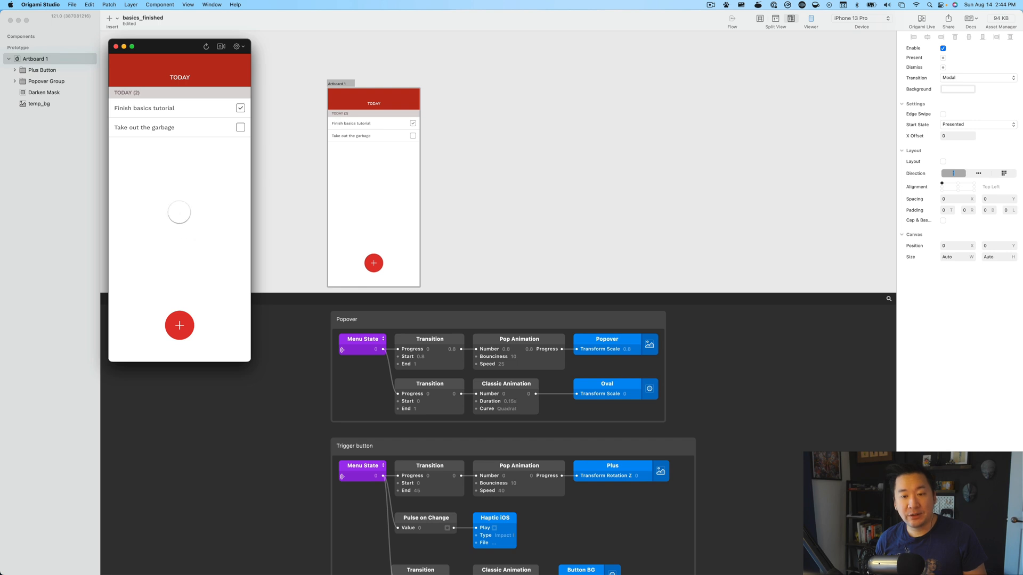
Replay the popover's open and close animations in the resized viewer with the plus button.
click(179, 326)
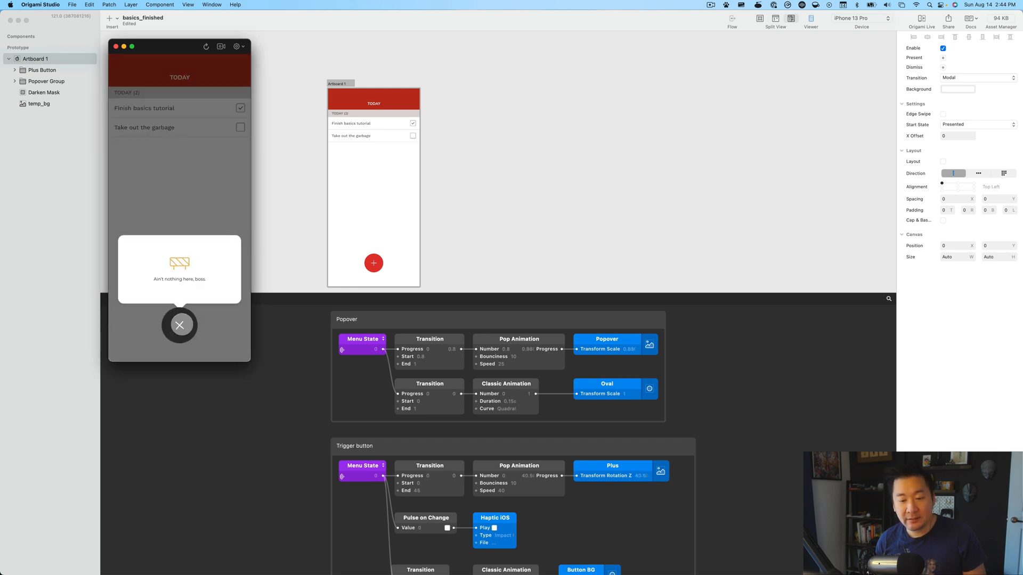
click(180, 325)
click(179, 326)
click(180, 326)
click(180, 326)
click(179, 326)
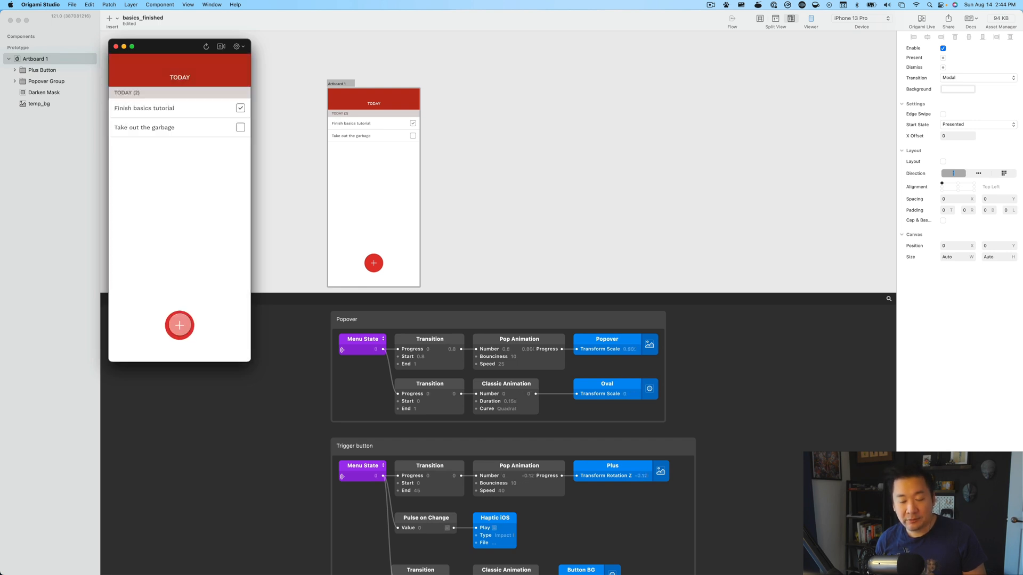
click(179, 326)
click(179, 325)
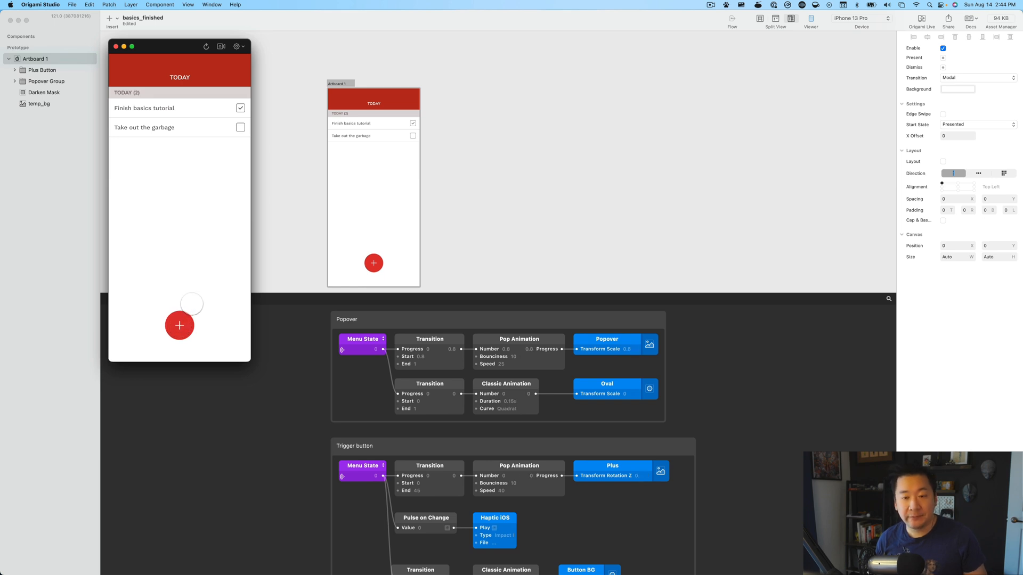
Compare the canvas, patch editor and split views, ending with Artboard 1 on the canvas alone.
drag(536, 161, 591, 146)
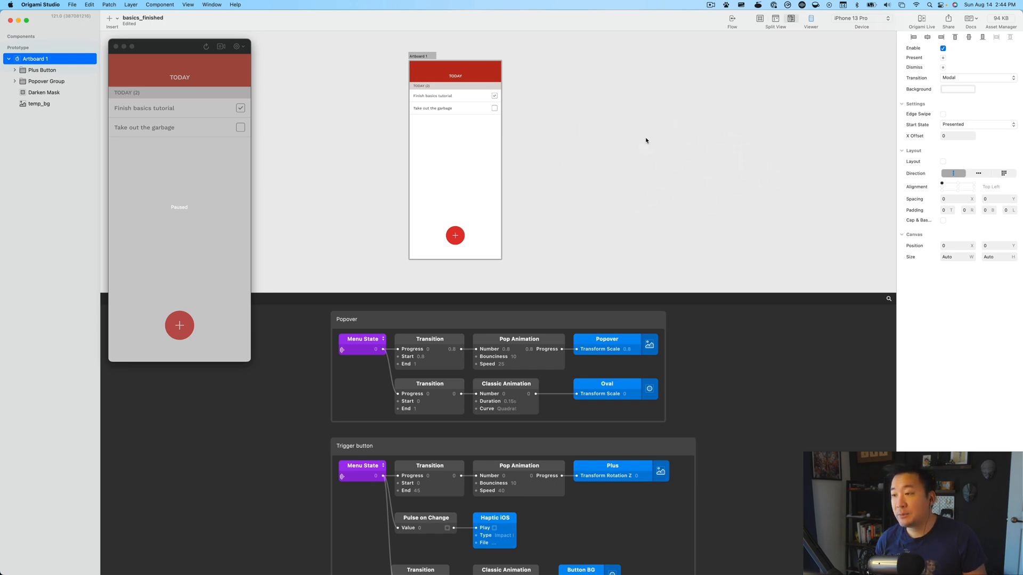
click(760, 19)
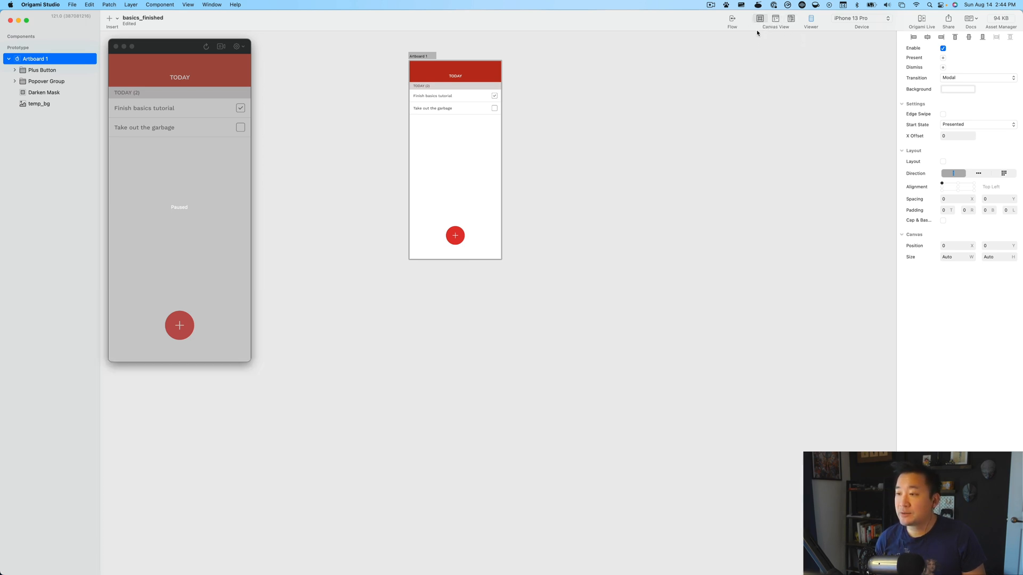
click(776, 19)
click(791, 19)
click(759, 20)
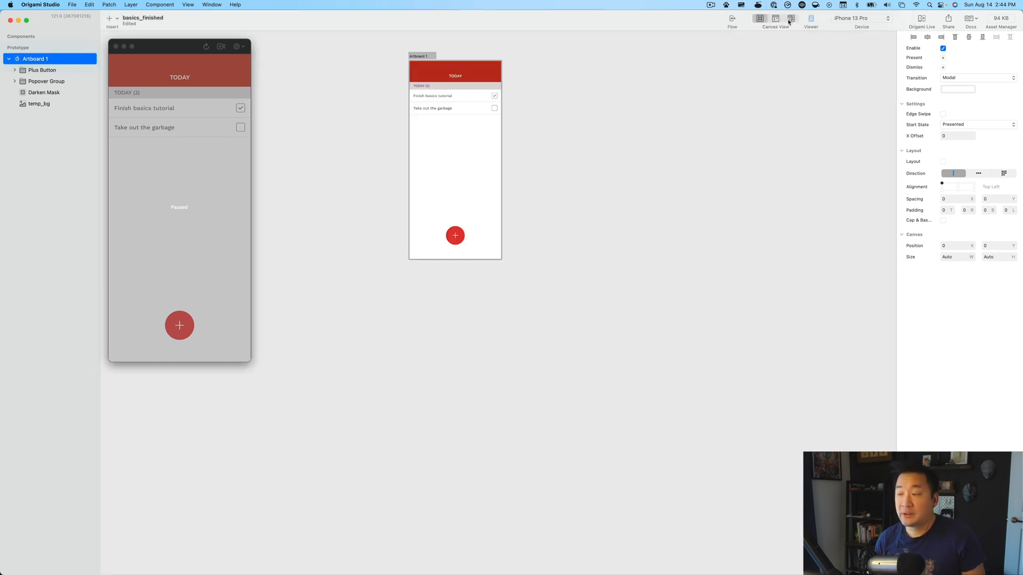
click(776, 19)
click(760, 20)
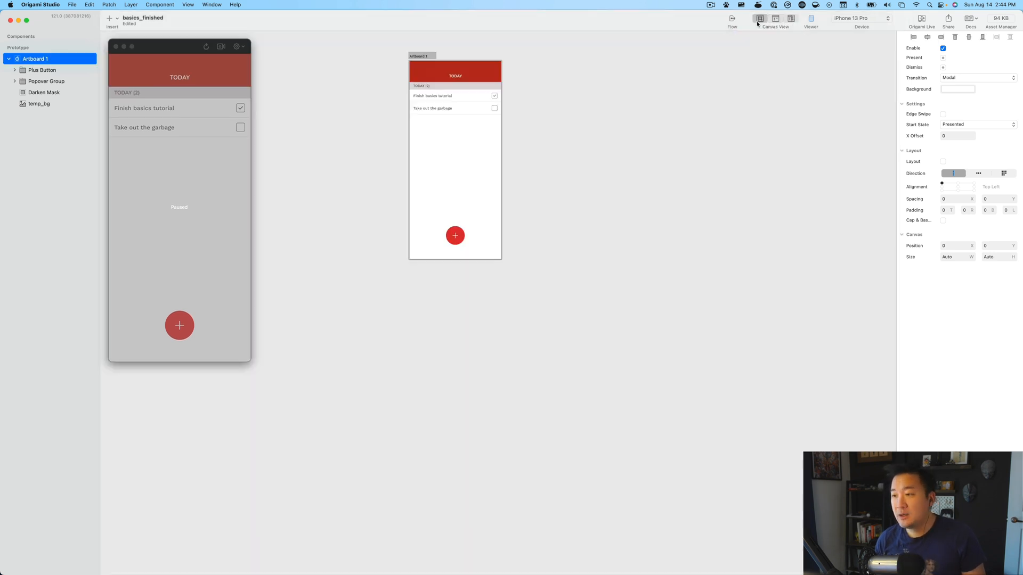
scroll(614, 169, up, 5)
scroll(552, 210, right, 5)
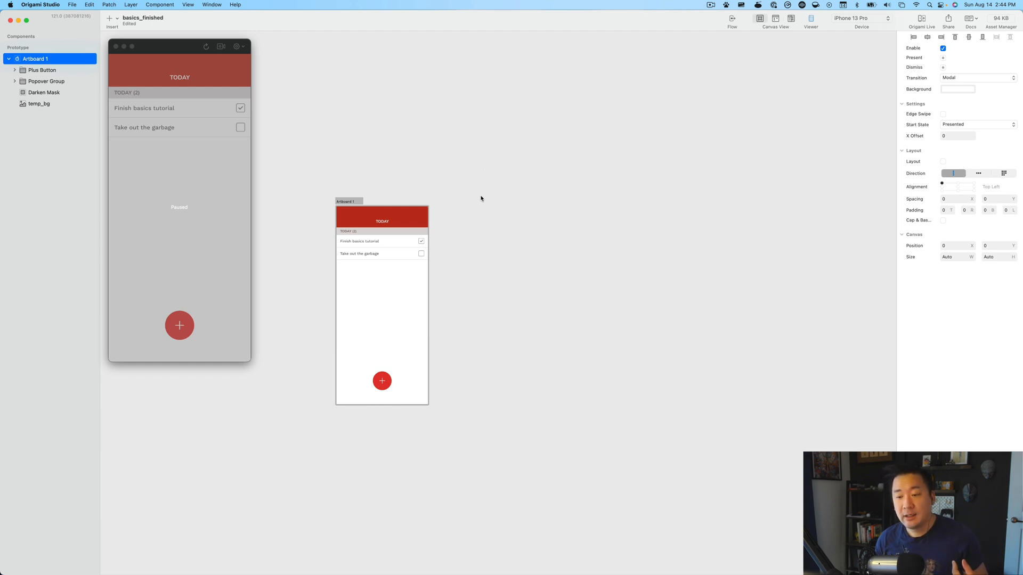
scroll(481, 199, left, 3)
scroll(481, 198, down, 3)
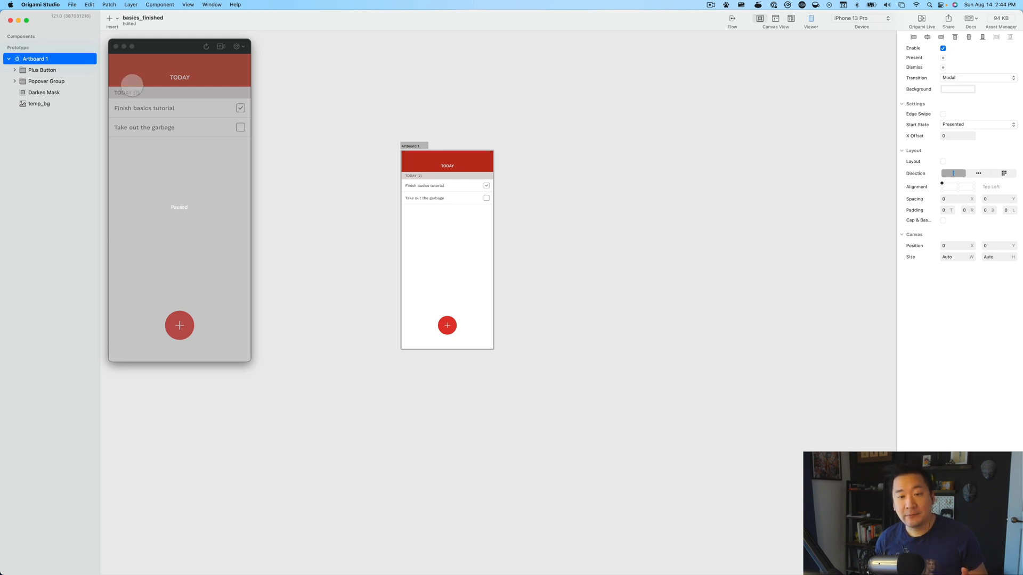
Compare the interactive viewer with the static artboard by toggling the popover and trying the same area on the canvas.
click(144, 215)
click(181, 327)
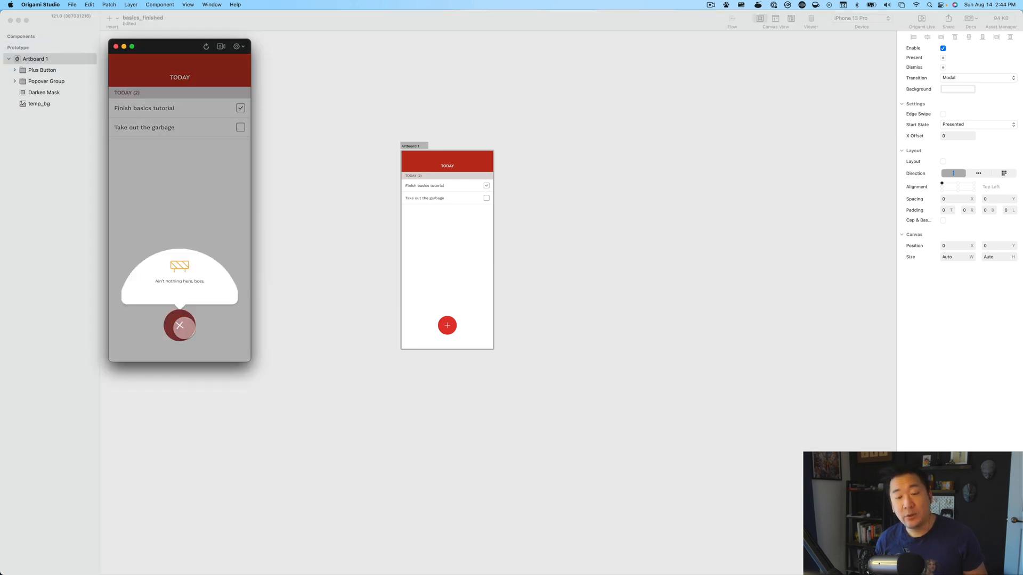
click(181, 327)
click(181, 327)
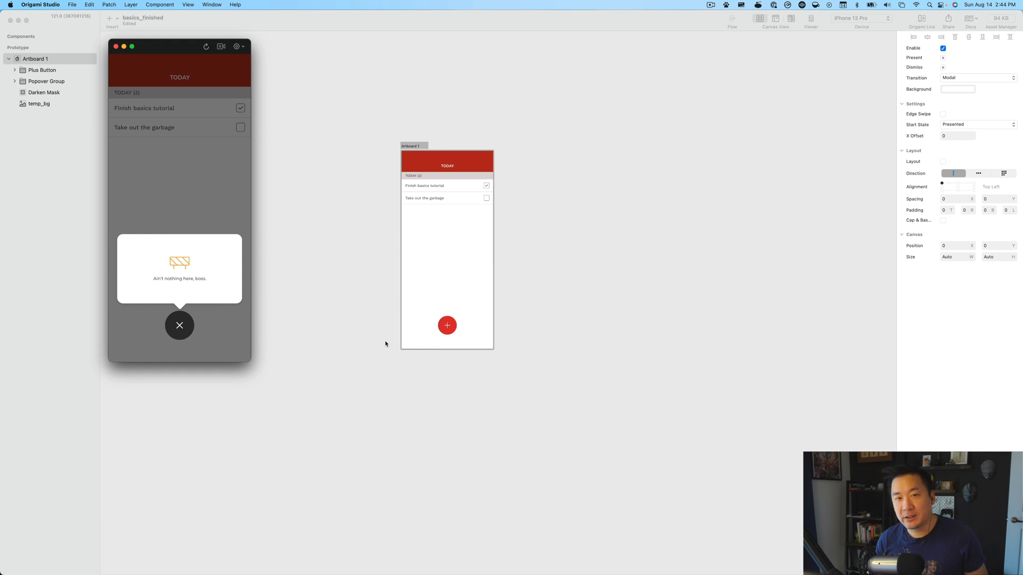
click(439, 368)
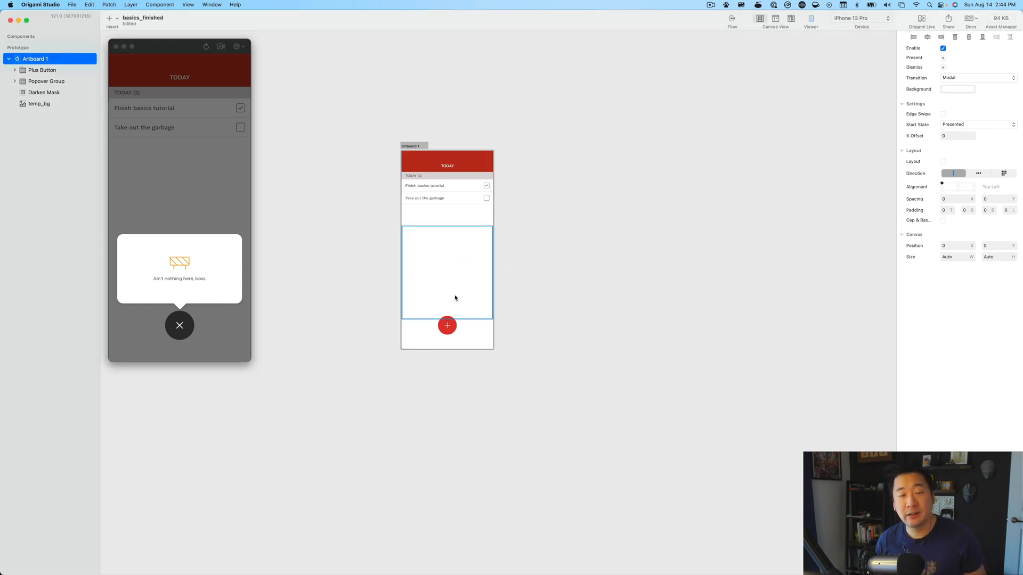
click(214, 331)
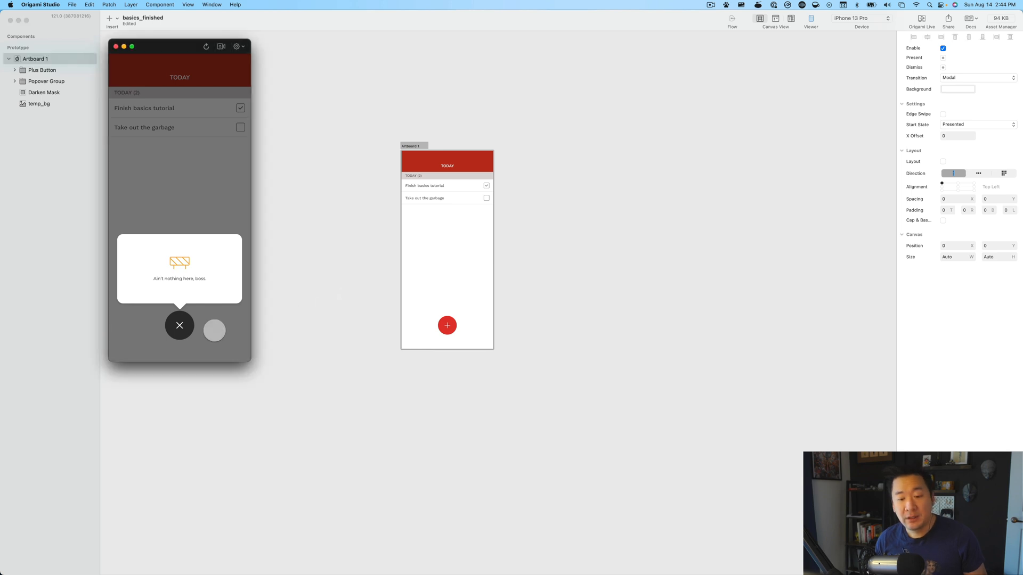
click(181, 327)
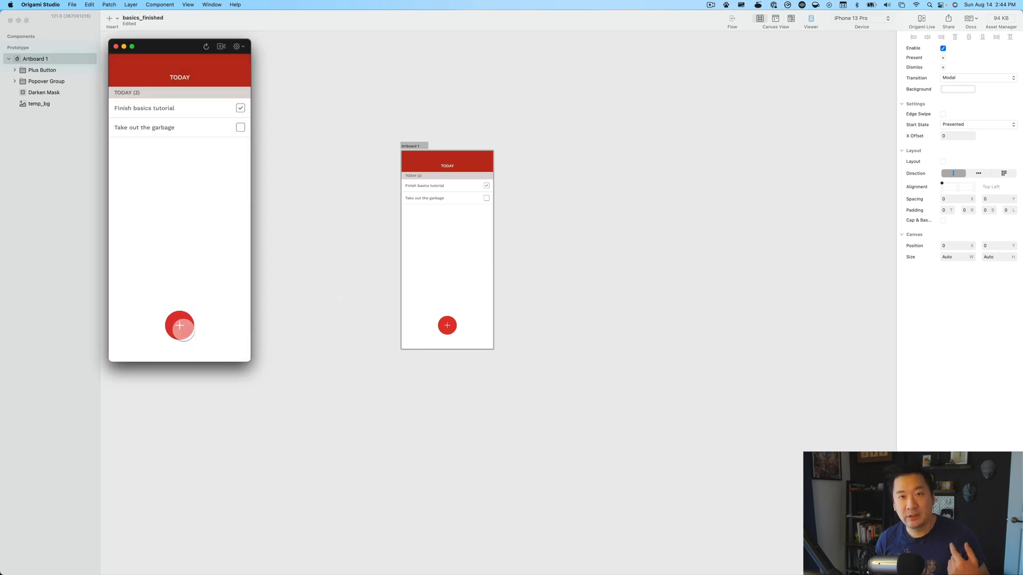
click(181, 327)
click(179, 324)
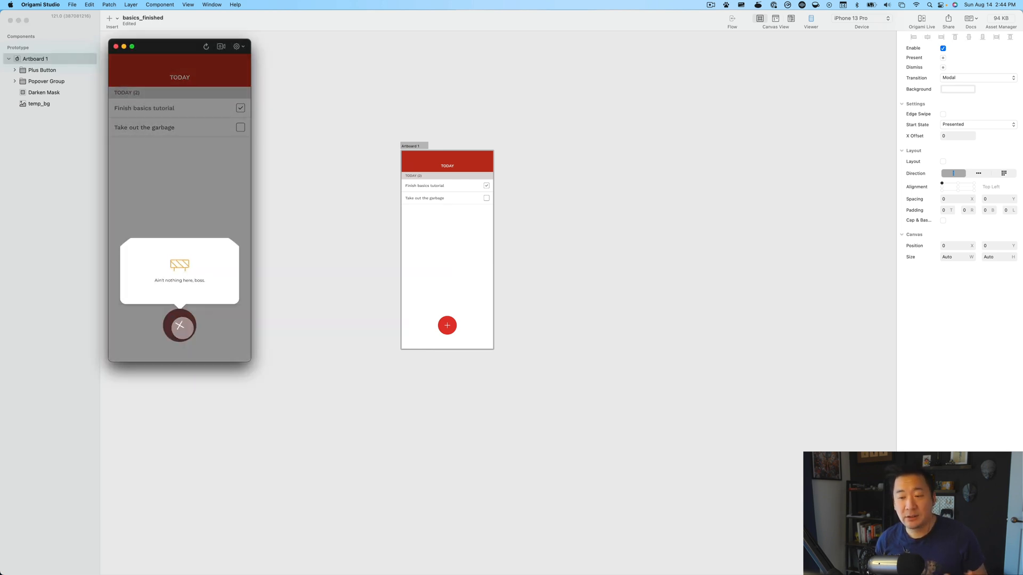
click(379, 236)
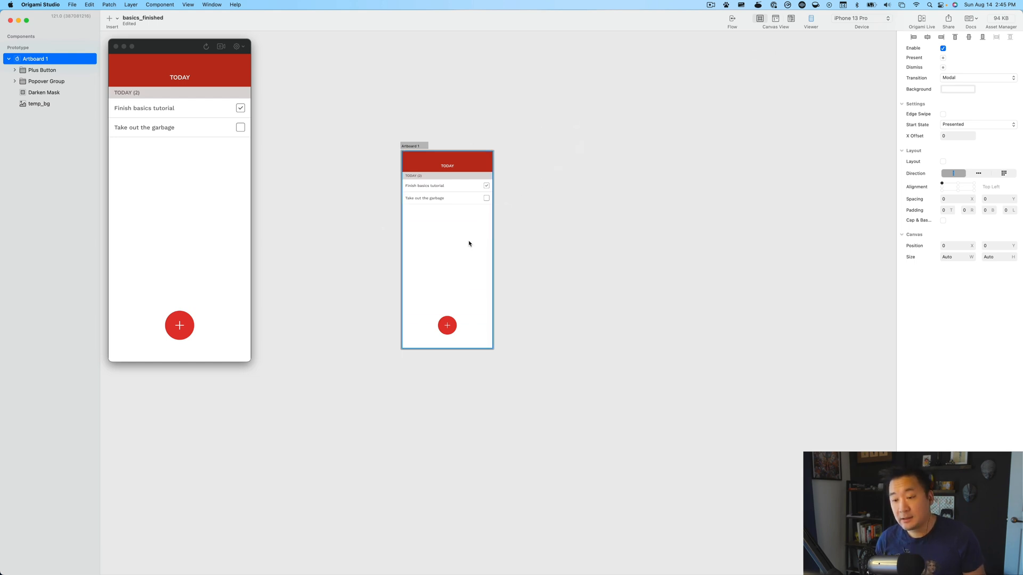
Switch to the patch editor alone and examine the overall layout of the prototype's patch groups.
click(776, 20)
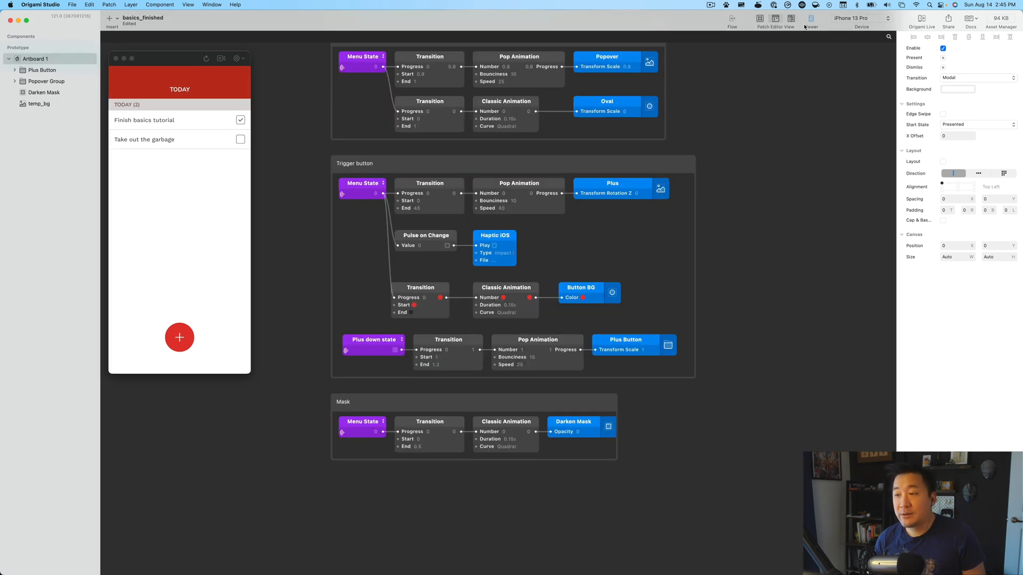
scroll(693, 371, up, 3)
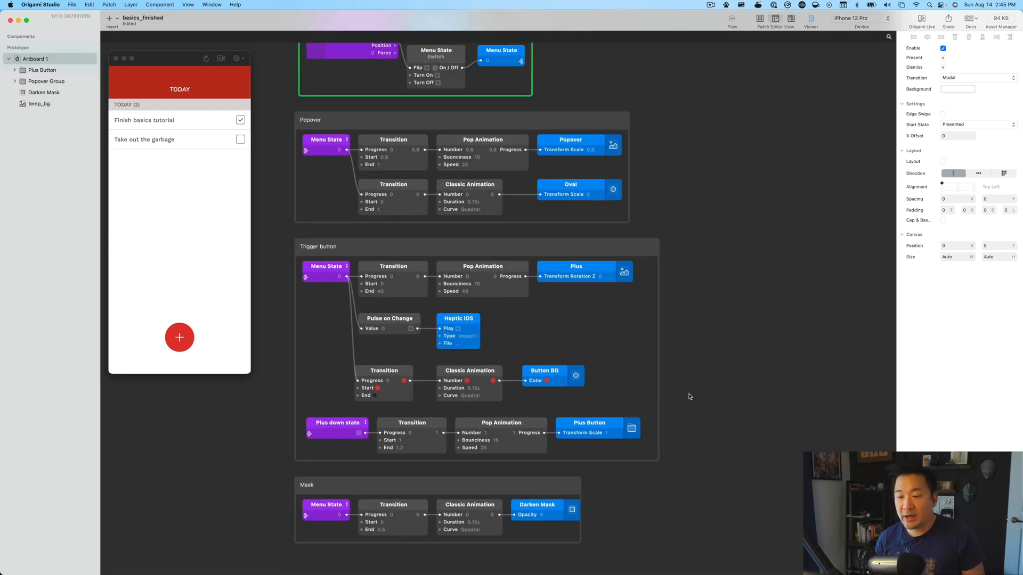
scroll(688, 394, down, 6)
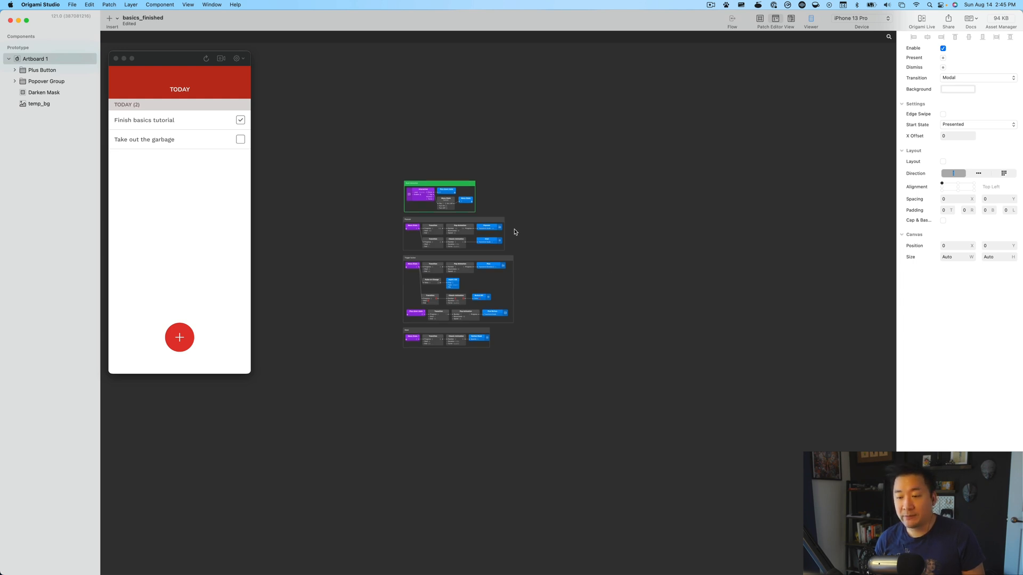
scroll(515, 232, up, 3)
scroll(514, 231, down, 3)
scroll(515, 232, up, 2)
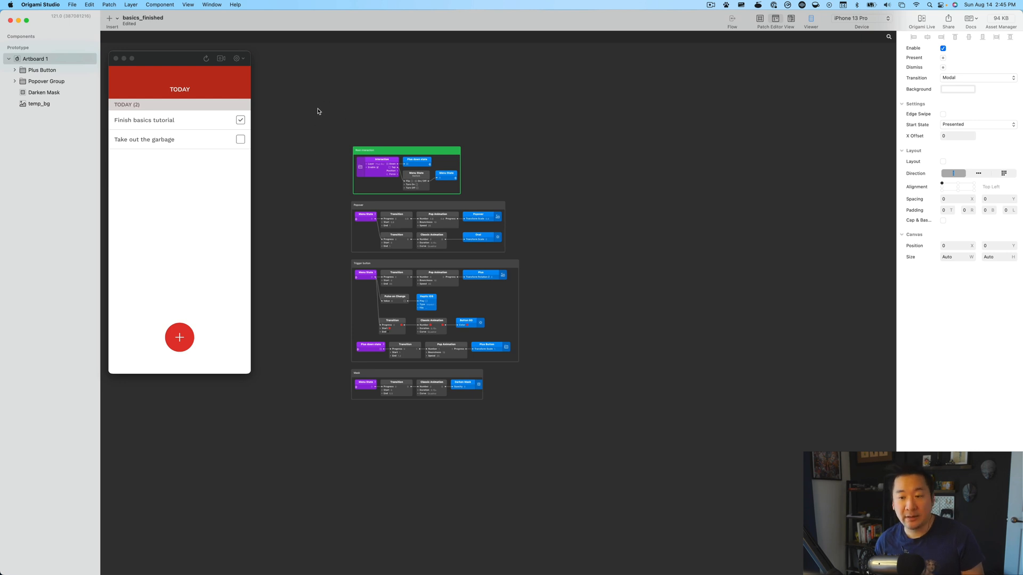
drag(333, 129, 366, 134)
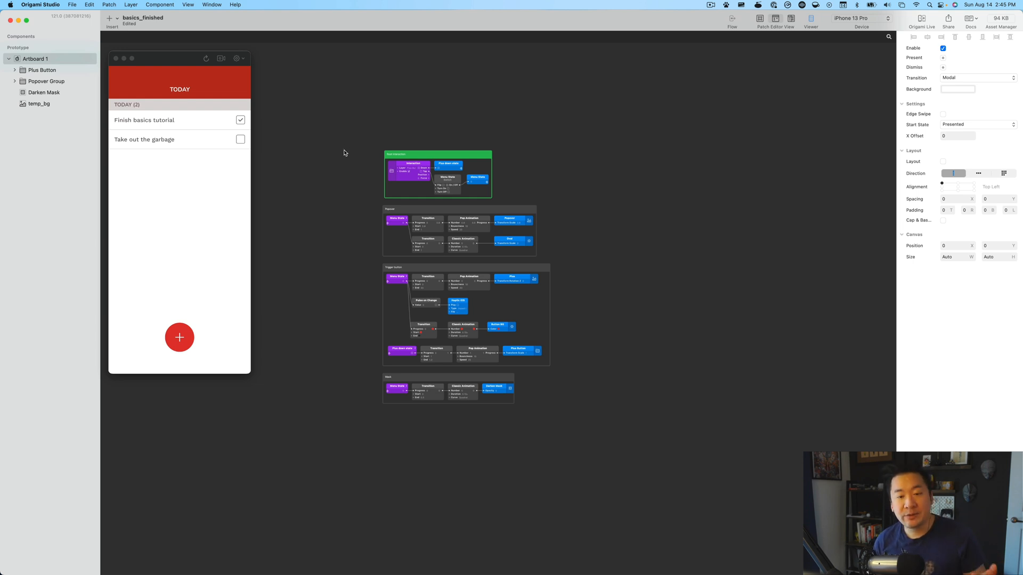
drag(347, 153, 301, 193)
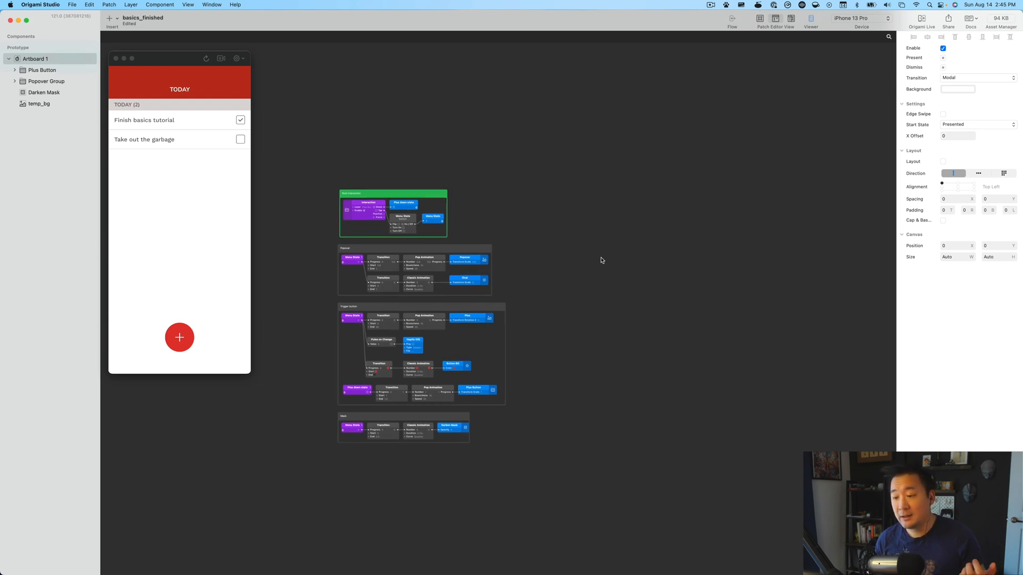
Open the patch library over an empty part of the patch editor, view the Interaction patch entry, and dismiss it.
double_click(558, 258)
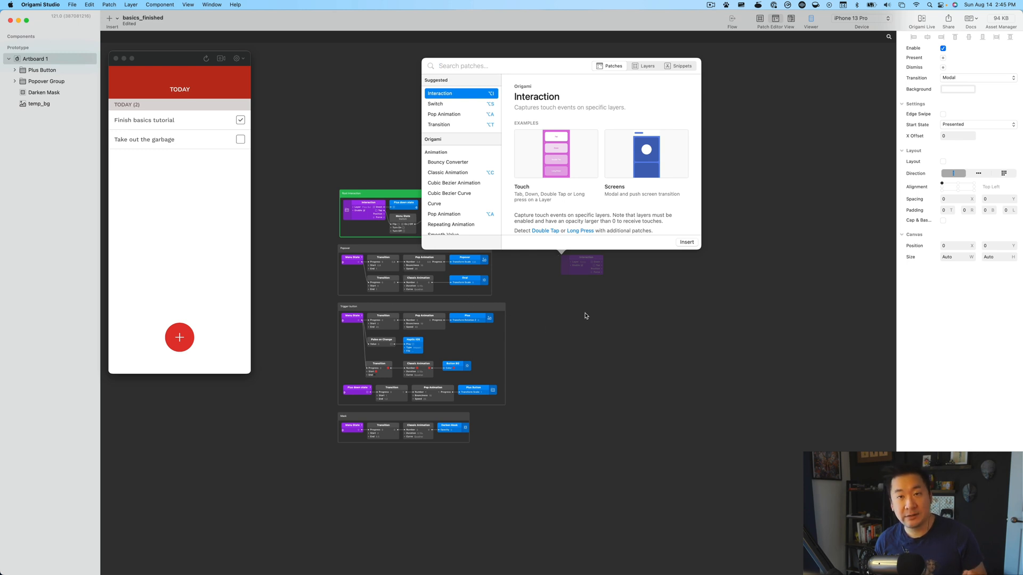
key(Escape)
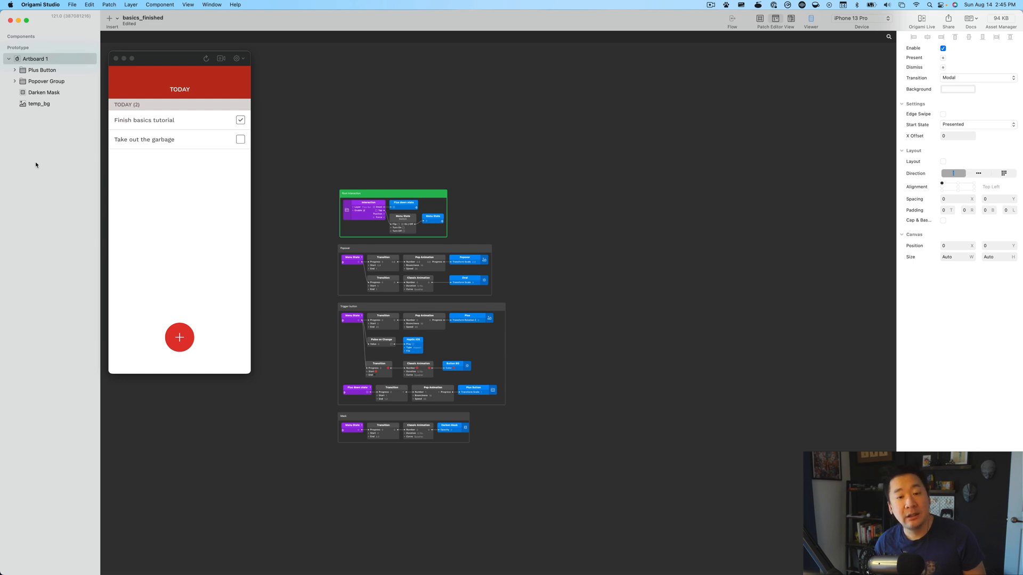
Expand the Popover Group layer to inspect its child layers.
click(15, 82)
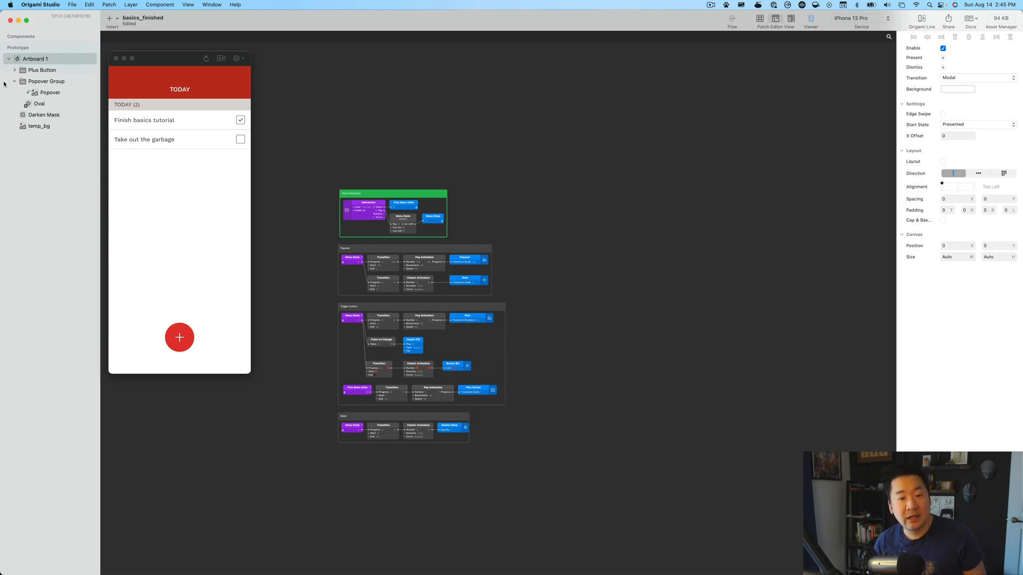
Select the temp_bg layer and toggle its visibility off and back on.
click(39, 127)
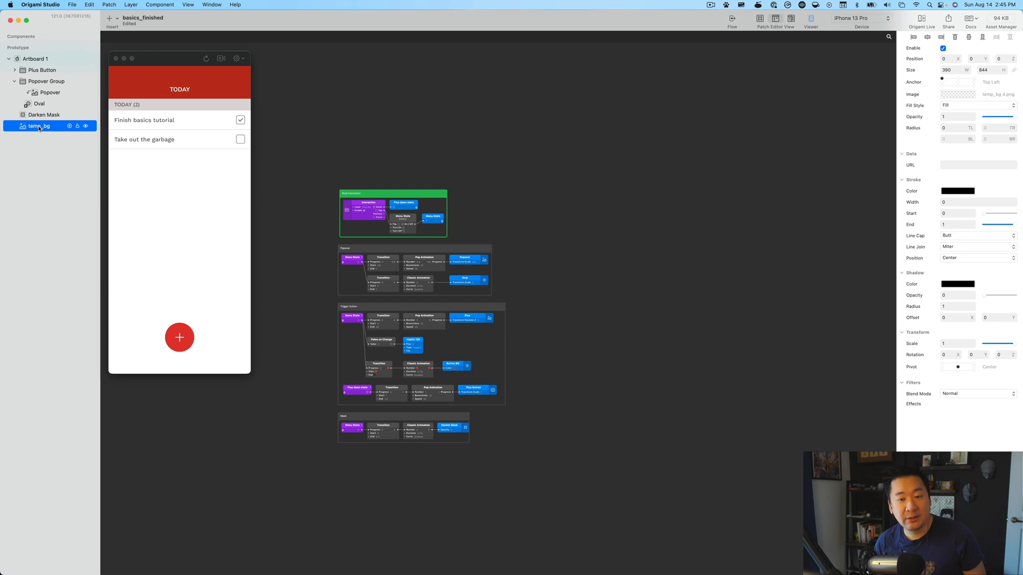
click(87, 128)
click(86, 128)
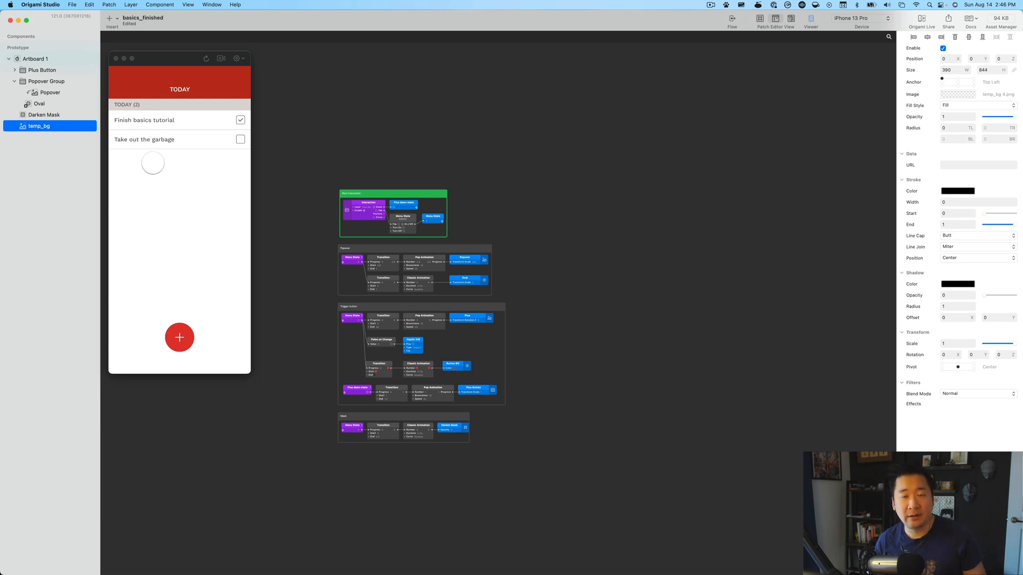
Select the Darken Mask layer and toggle the plus button in the viewer to see how its opacity responds.
click(36, 118)
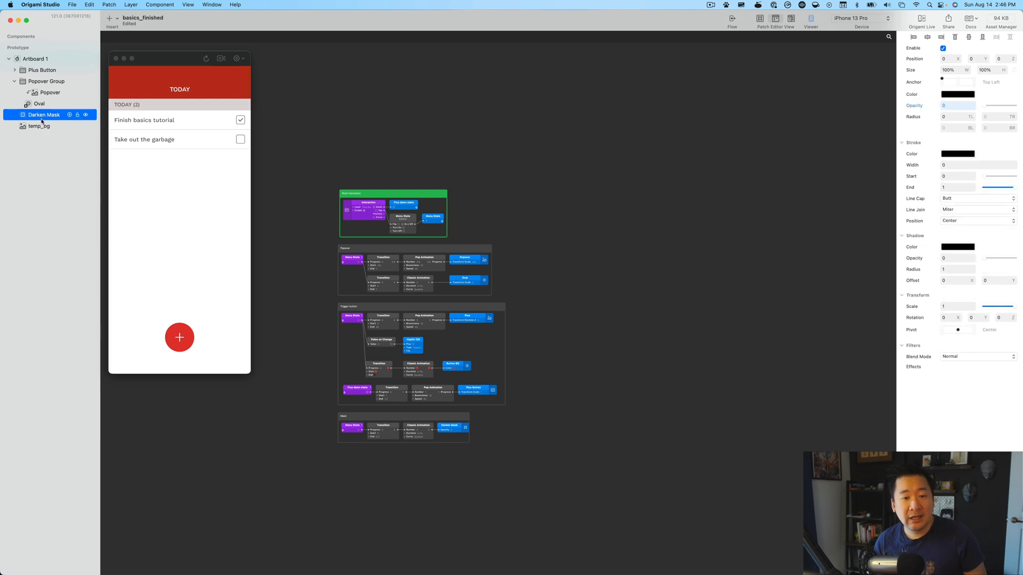
click(180, 337)
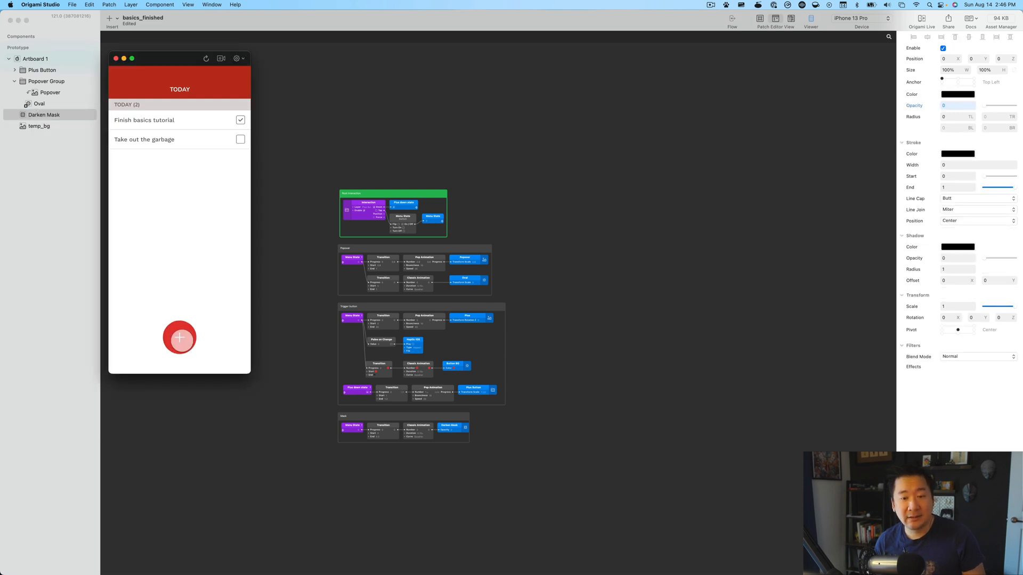
click(181, 338)
click(180, 339)
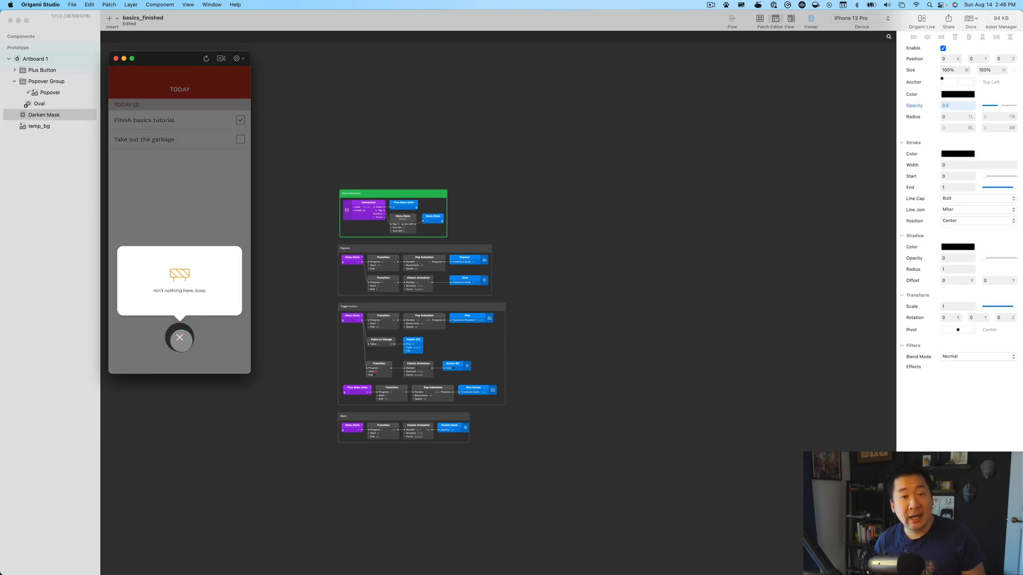
click(180, 339)
click(181, 338)
click(180, 338)
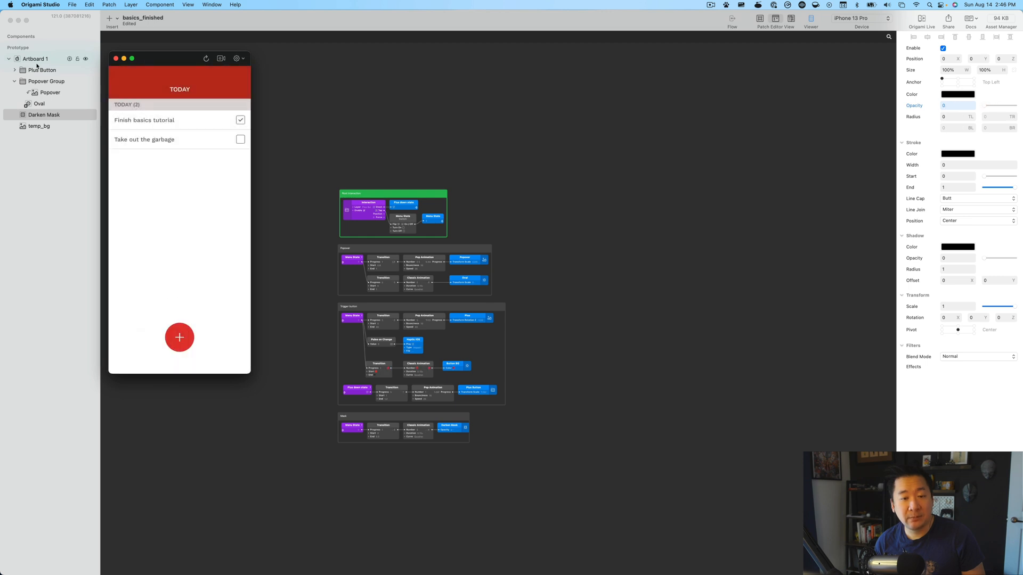
Select the Oval layer and toggle the popover in the viewer to examine how its scale masks the popover.
click(42, 104)
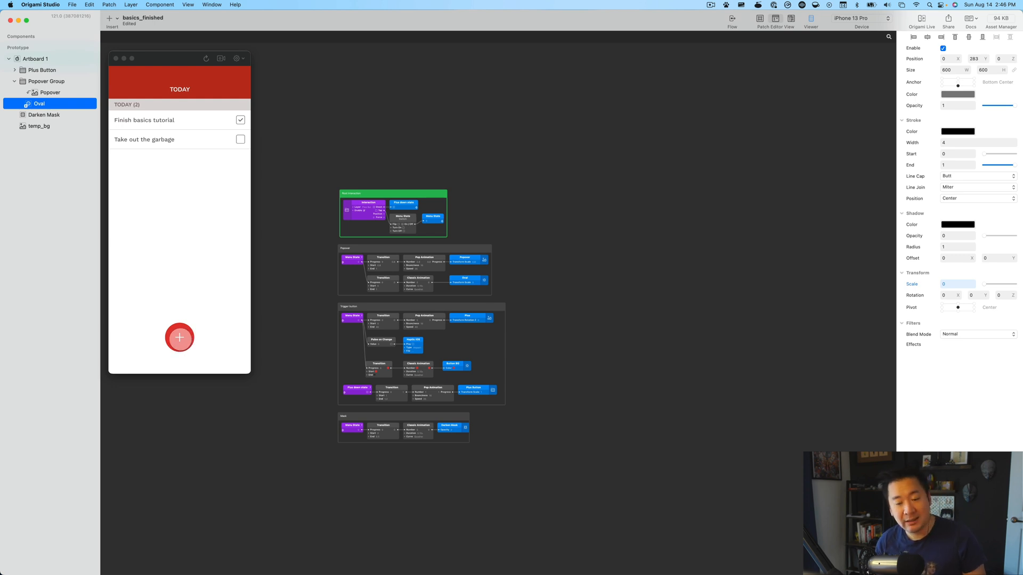
key(super)
key(super+t)
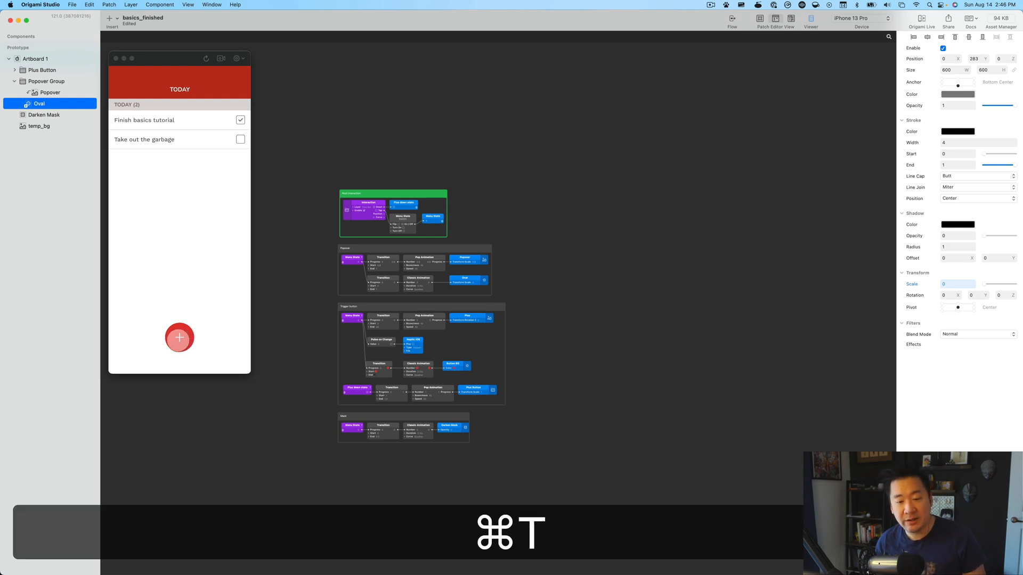
click(180, 337)
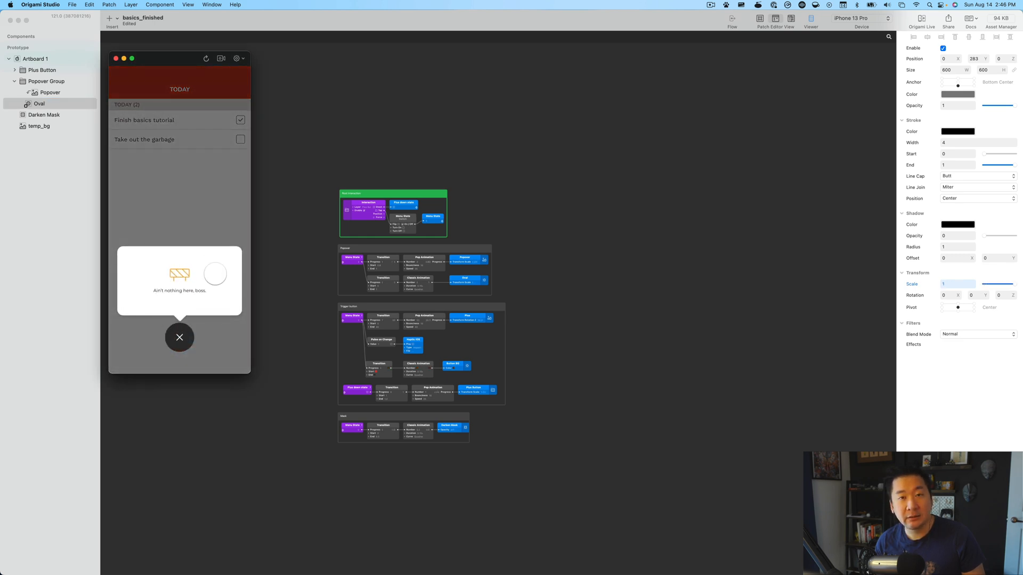
click(186, 329)
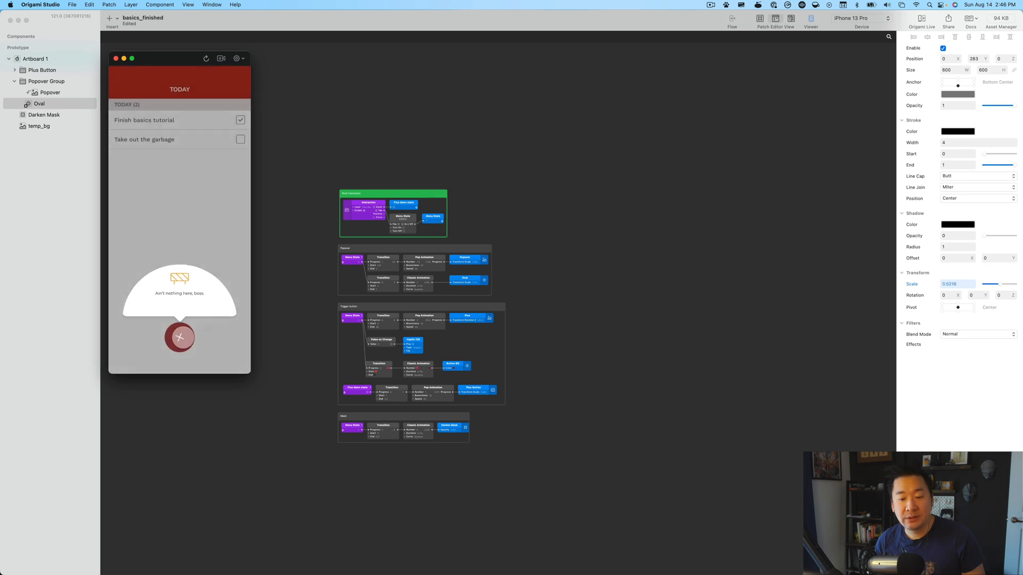
click(179, 337)
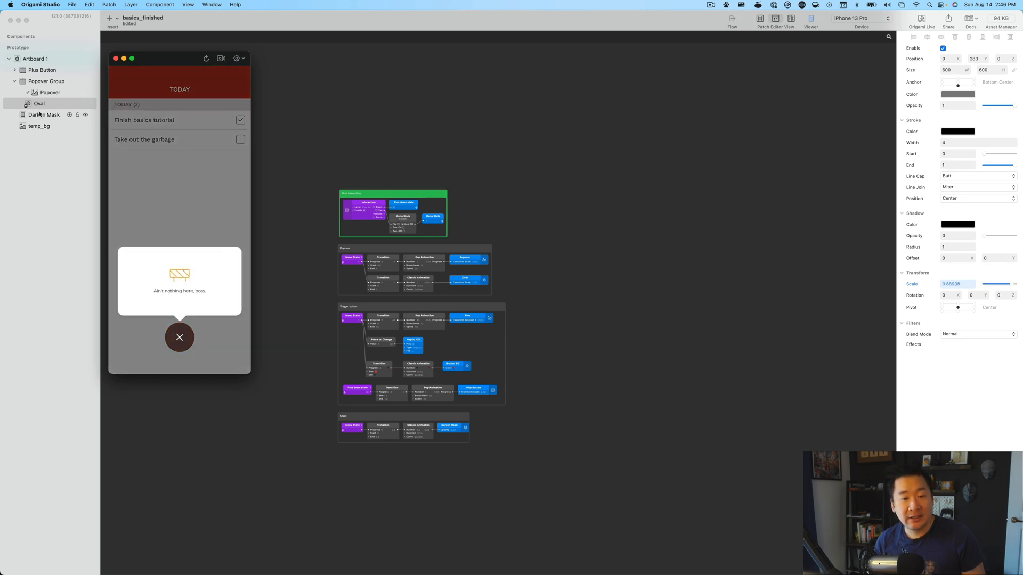
click(180, 337)
key(super+t)
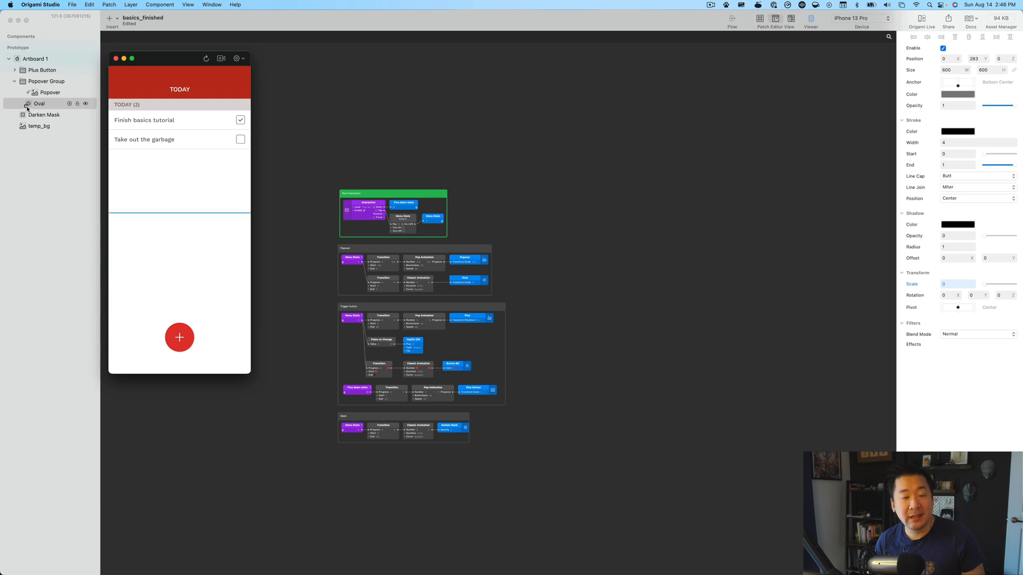
Inspect the Popover layer's properties and collapse the Popover Group.
click(50, 94)
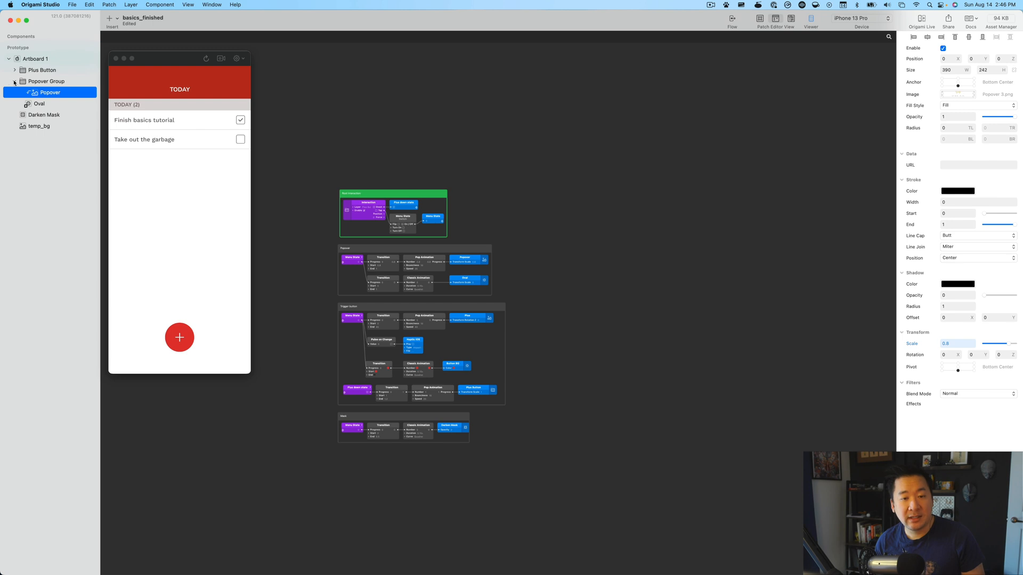
click(14, 83)
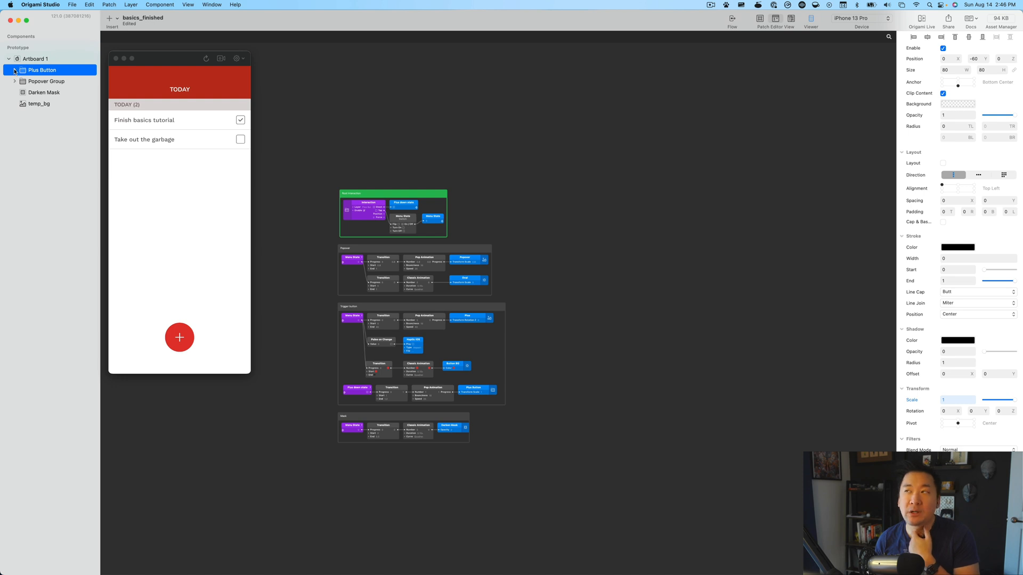
click(39, 83)
Select the Plus Button group, expand it to view its child layers, and collapse it again.
click(39, 74)
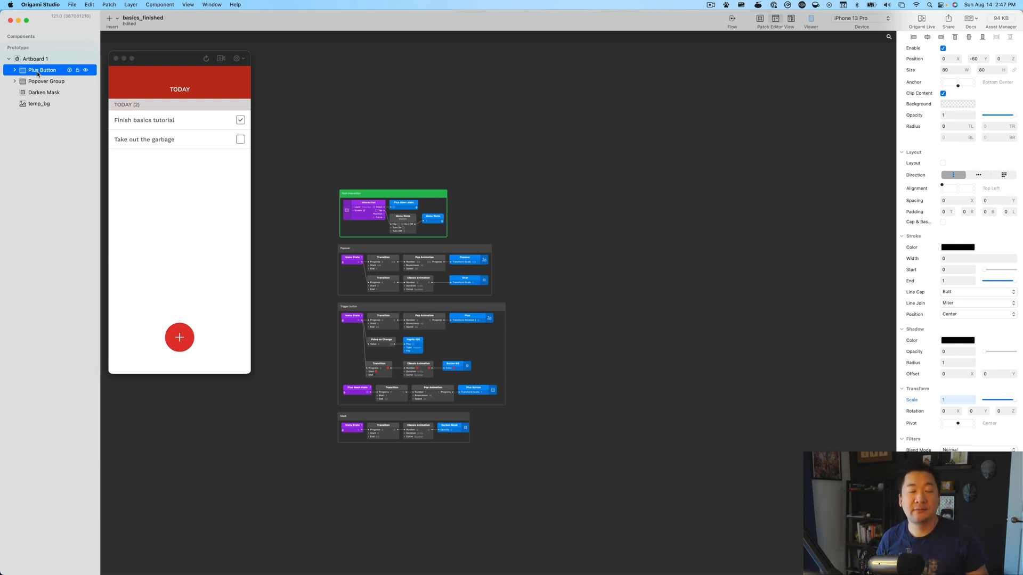
click(13, 70)
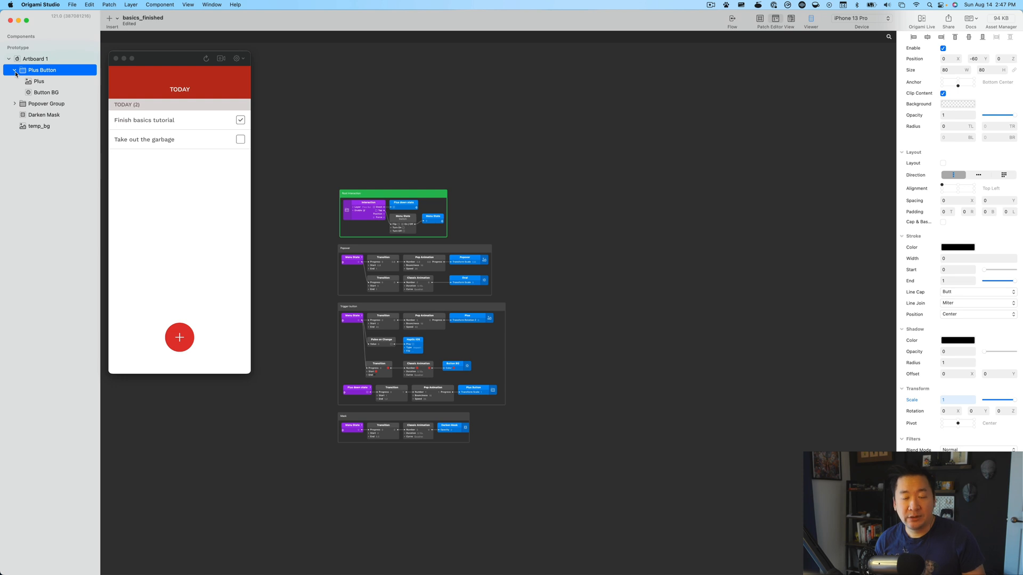
click(16, 73)
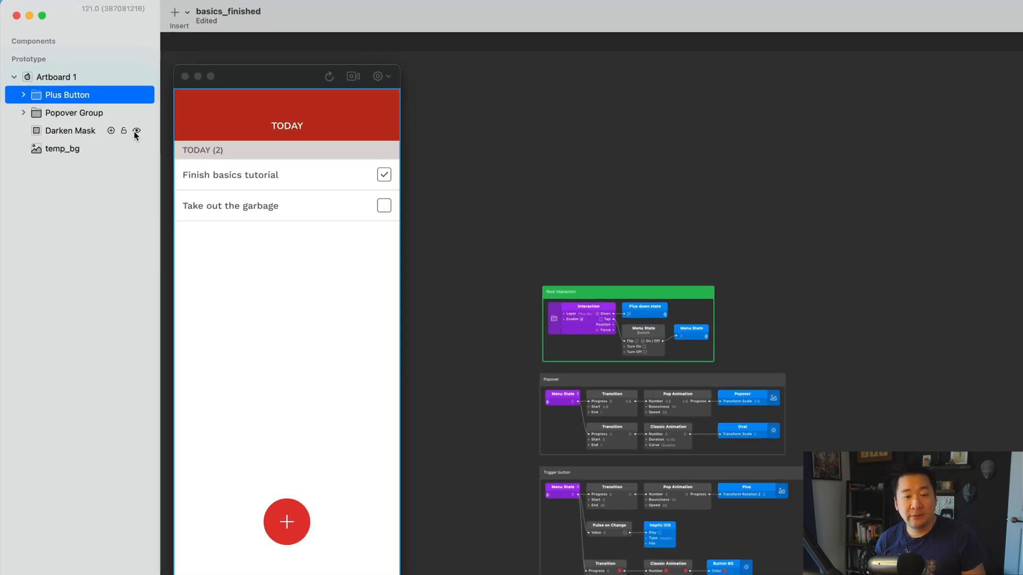
Select the Darken Mask layer, view its list of available interactions, and dismiss it without choosing one.
click(136, 131)
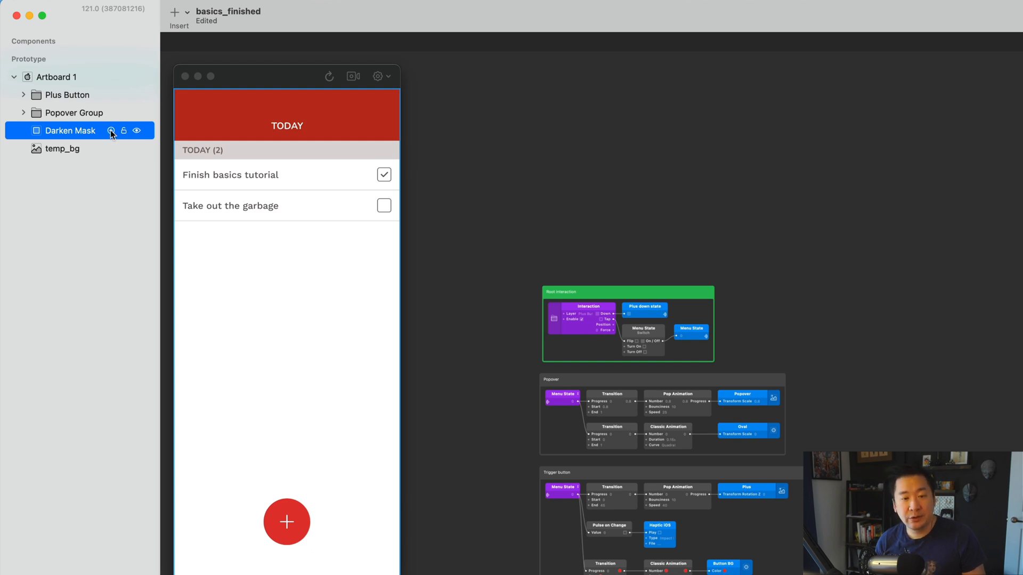
click(110, 131)
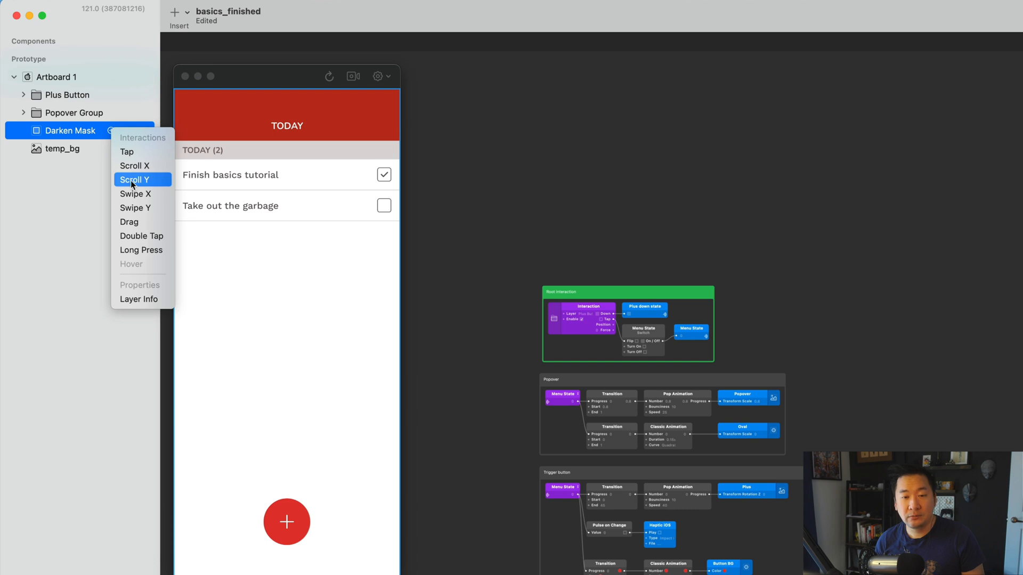
click(560, 174)
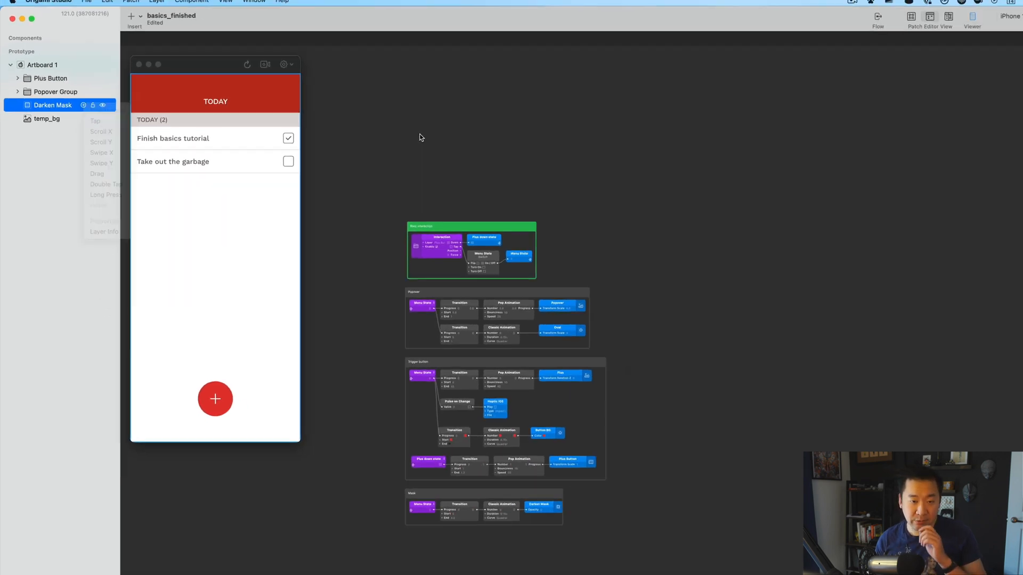
Add a Tap interaction patch for the temp_bg layer in an empty area of the patch editor.
scroll(561, 174, up, 2)
click(37, 106)
scroll(628, 144, left, 2)
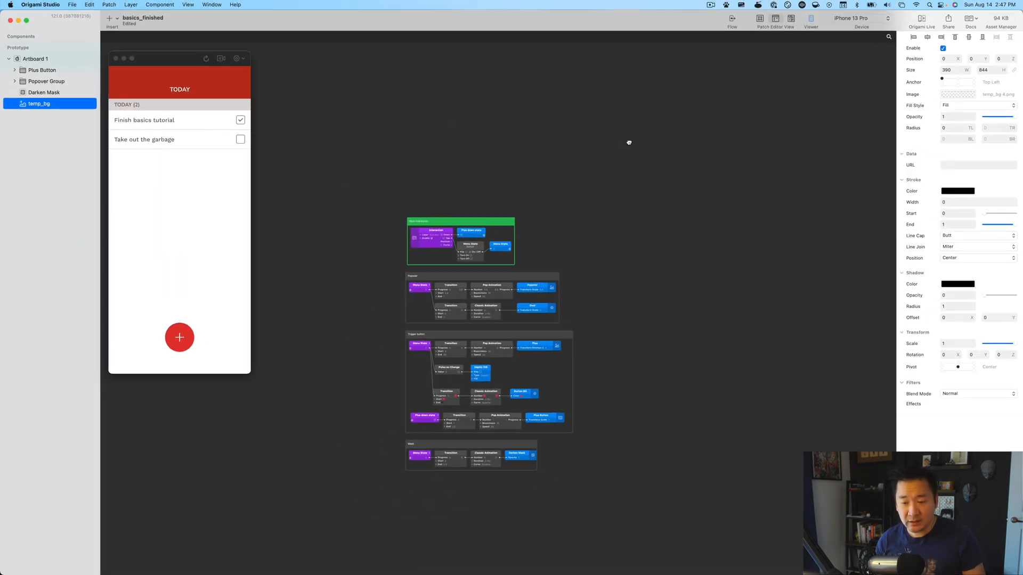
scroll(440, 178, right, 10)
scroll(399, 207, down, 1)
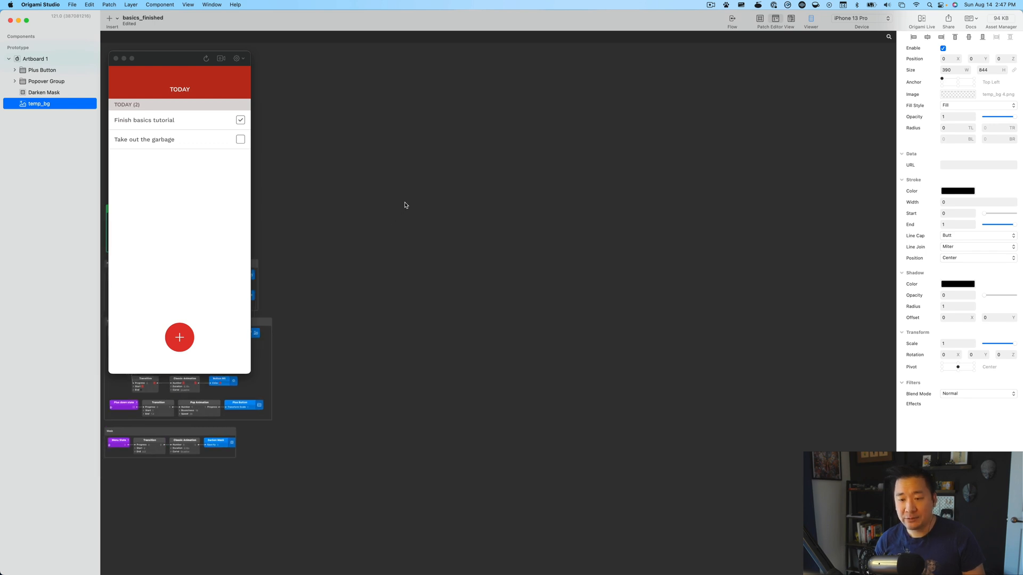
scroll(406, 207, up, 3)
click(70, 104)
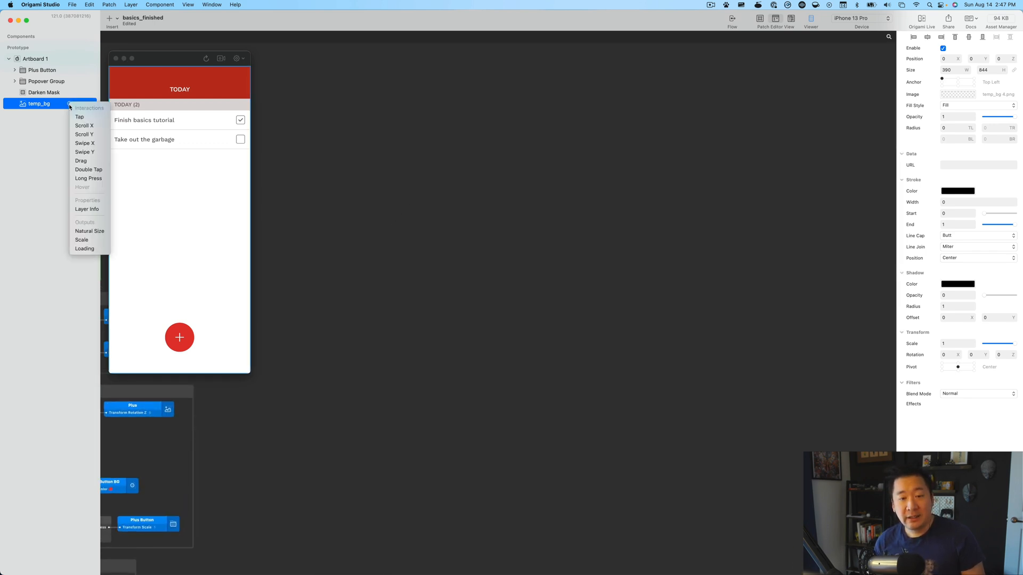
click(80, 117)
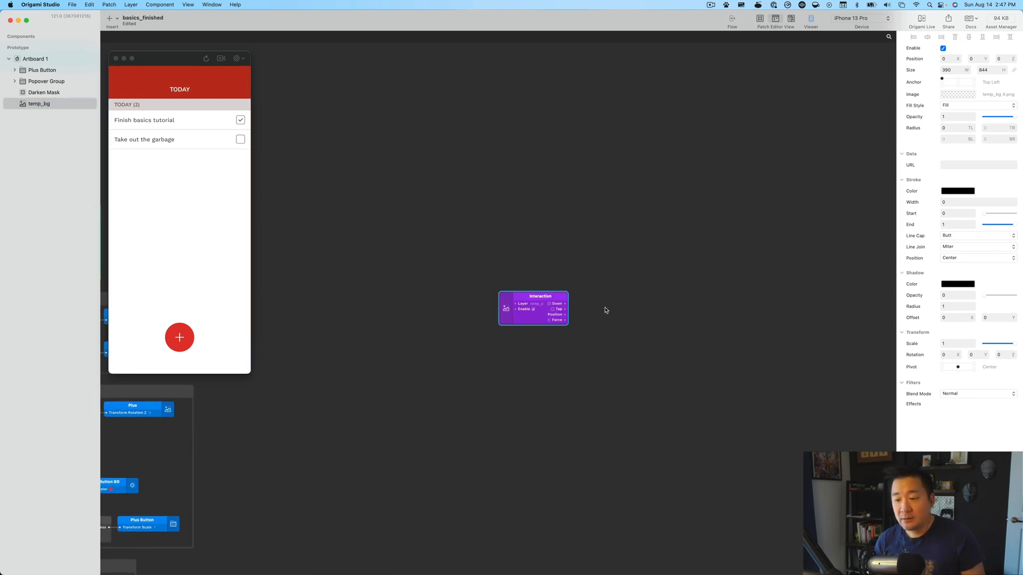
drag(605, 310, 544, 283)
scroll(528, 281, up, 3)
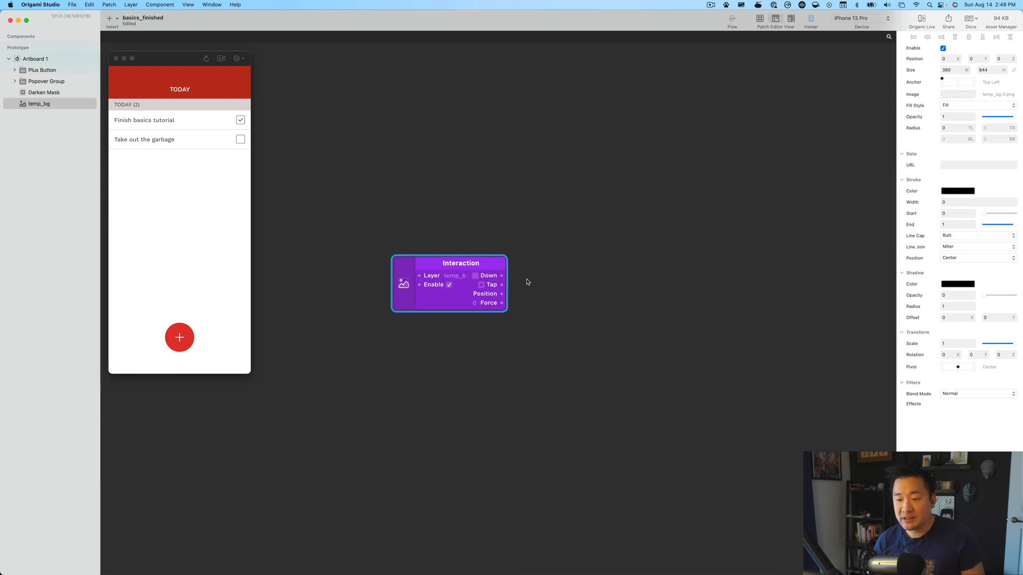
View the layer choices of the new Interaction patch, keeping temp_bg as its layer.
click(459, 280)
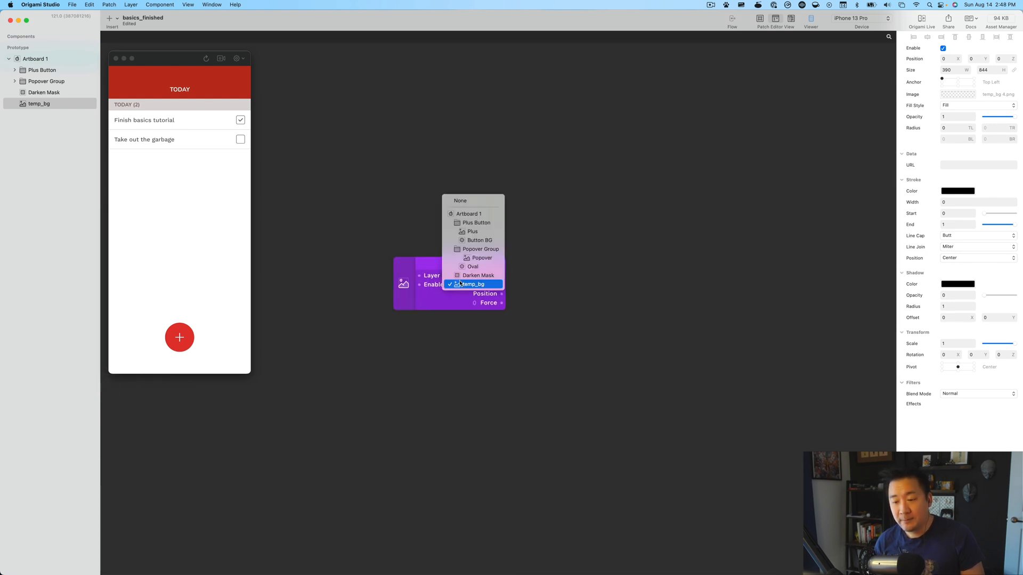
click(467, 285)
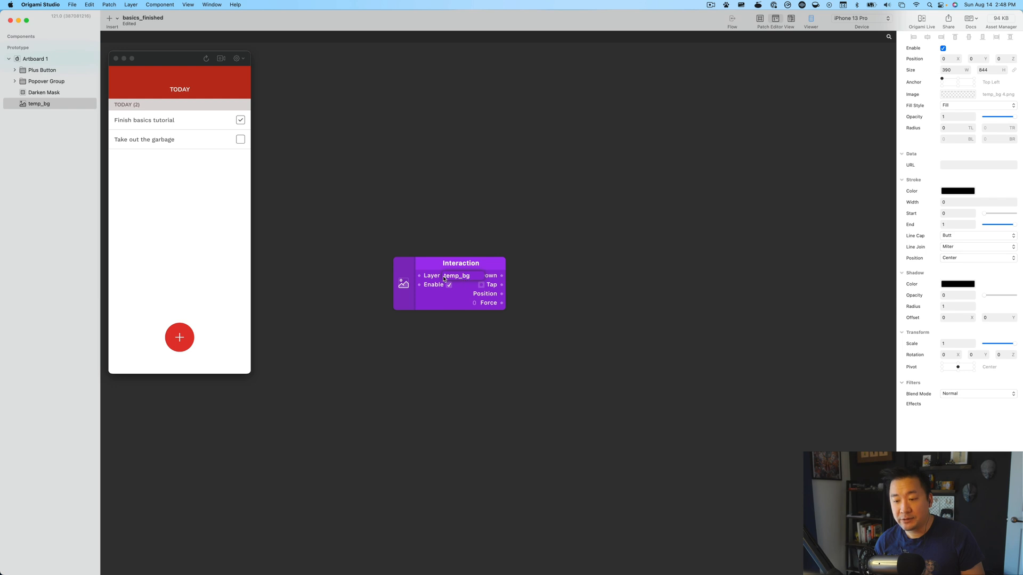
scroll(591, 325, up, 1)
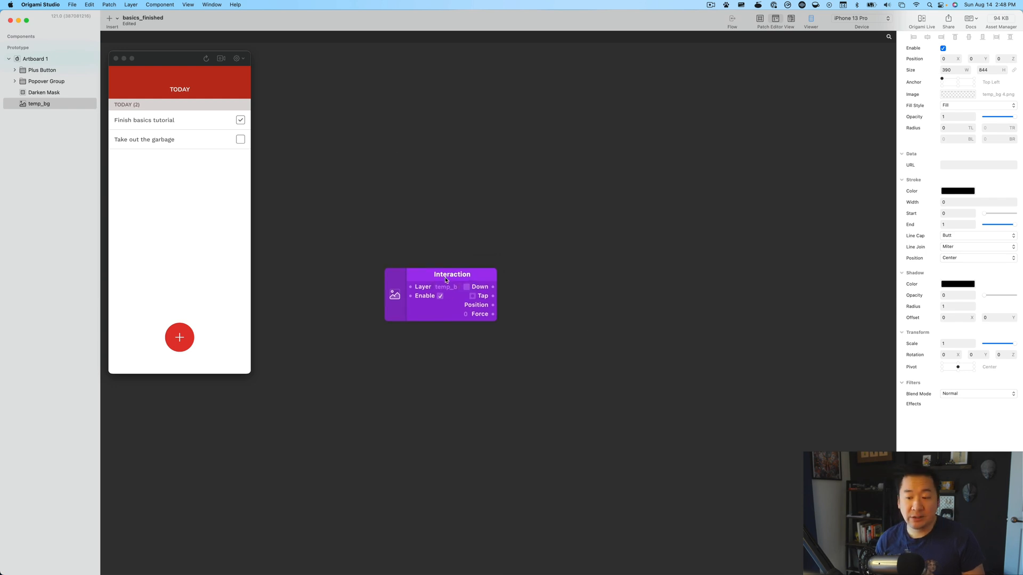
Insert a second Interaction patch from the patch library above the first one and view its layer choices, leaving it at None.
double_click(427, 188)
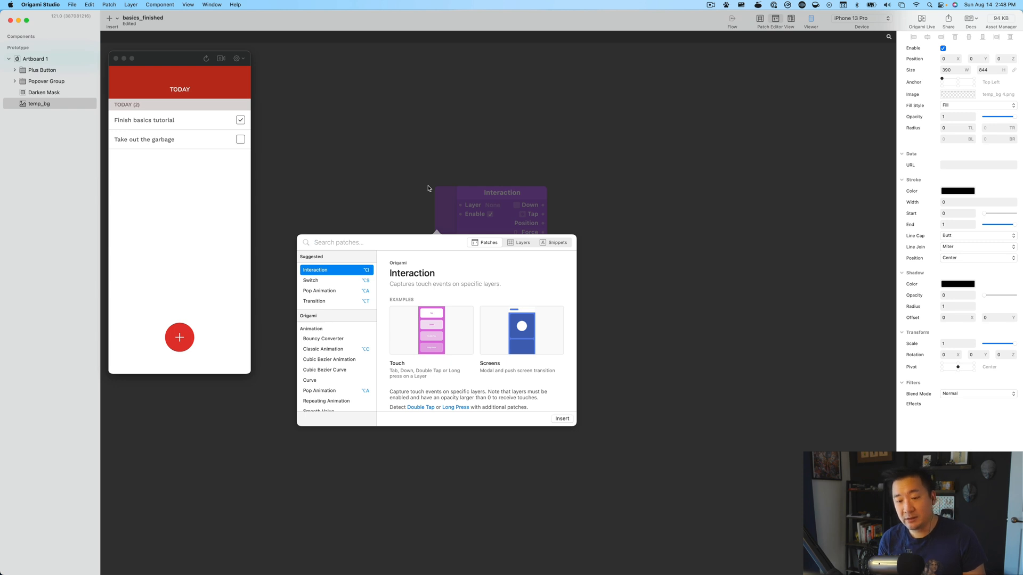
text(interact)
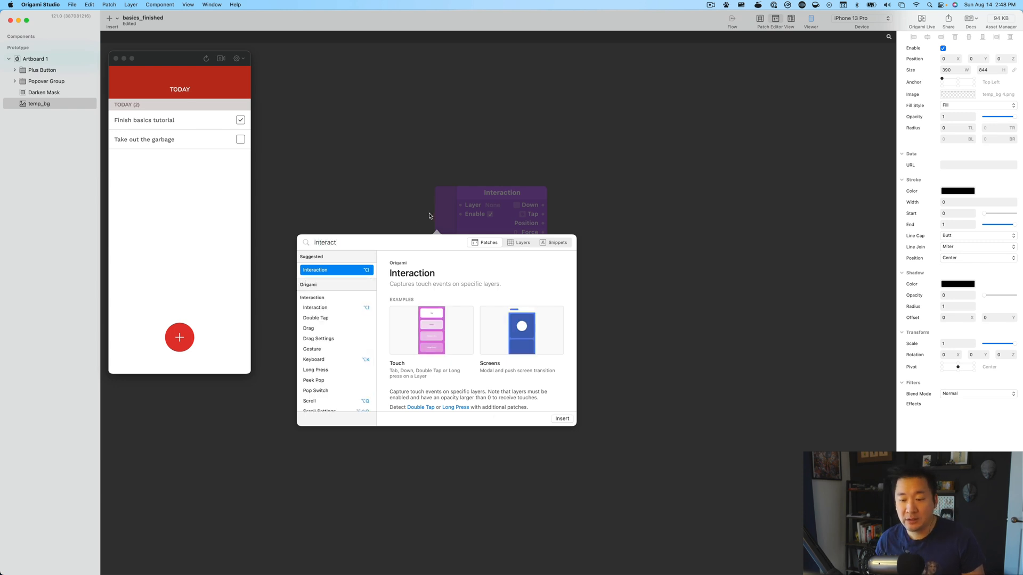
key(Return)
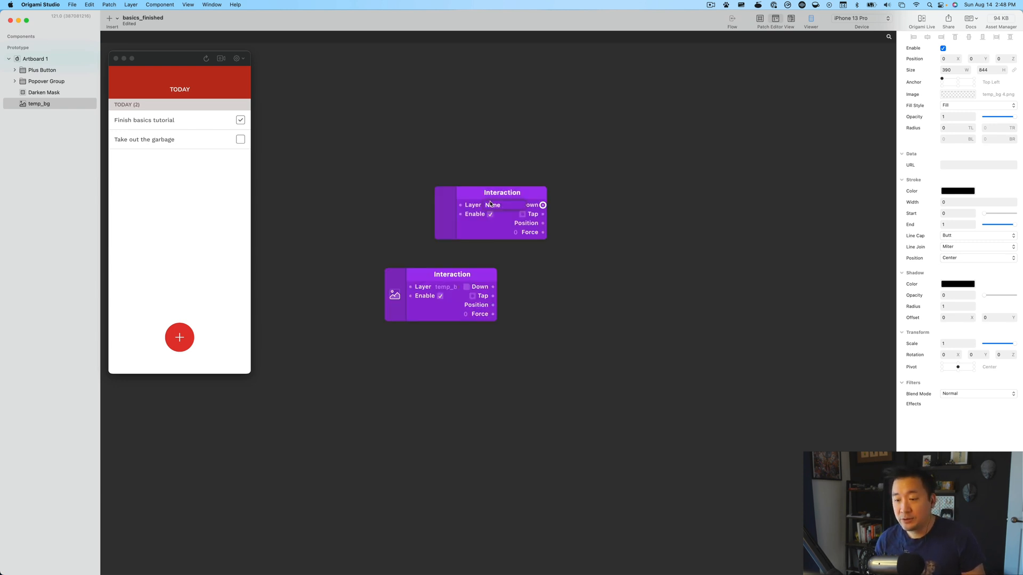
drag(485, 212, 449, 212)
click(457, 206)
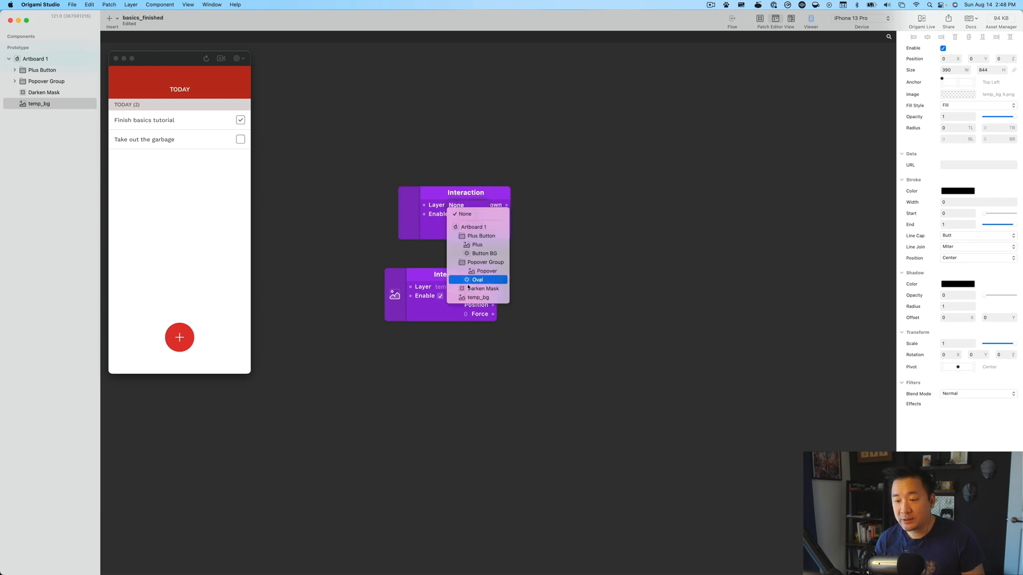
click(371, 187)
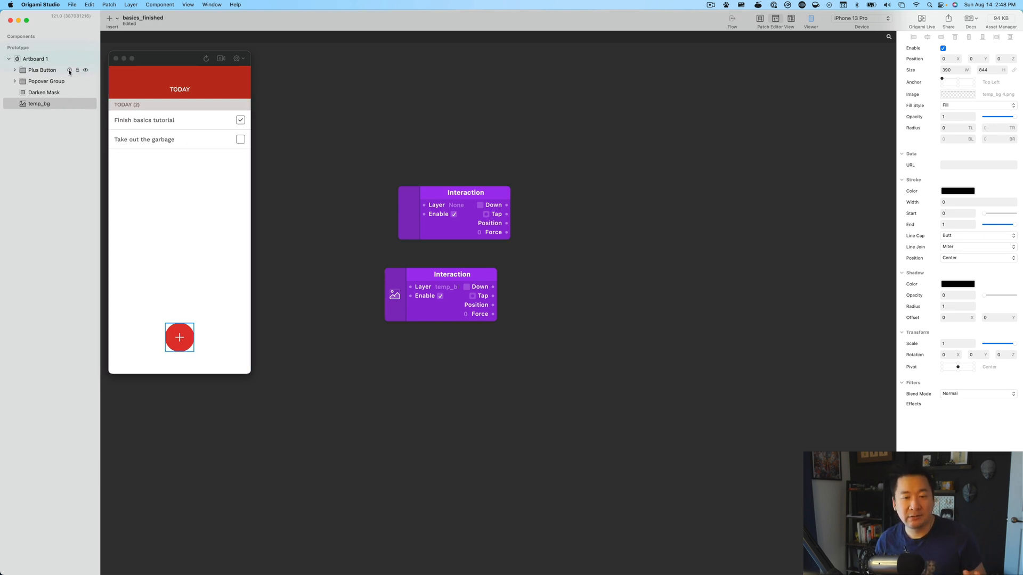
View and dismiss the Plus Button layer's interaction options, and delete both new Interaction patches.
click(69, 71)
click(457, 153)
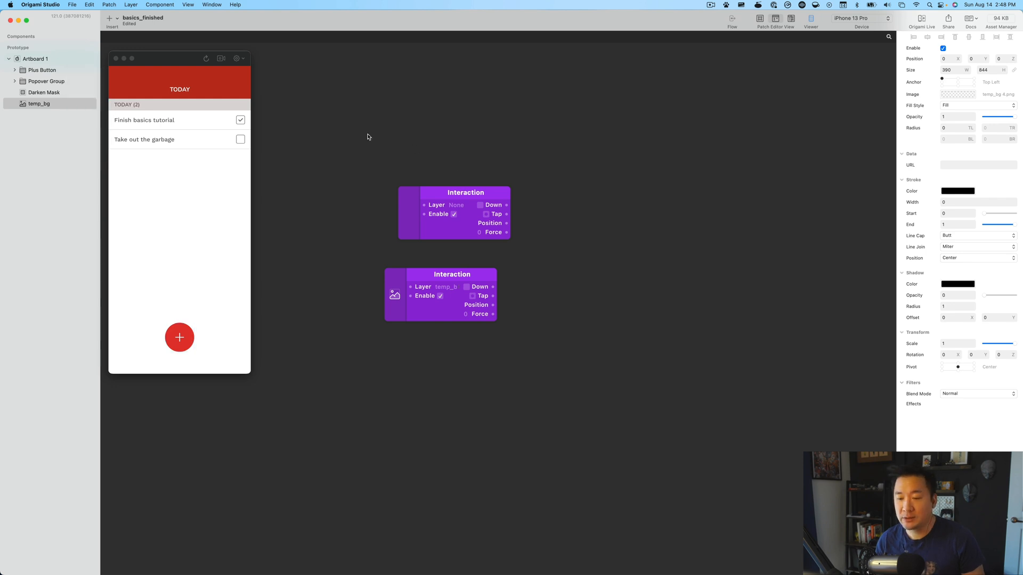
drag(365, 137, 485, 337)
key(Delete)
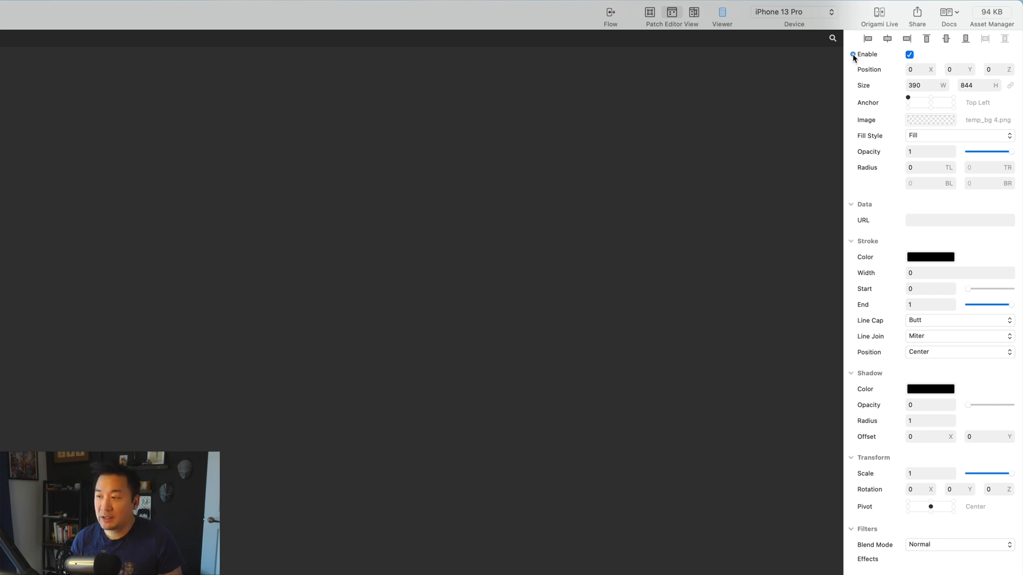
Expose temp_bg's Enable property as a patch, move it to open space, and switch the layer off and on from it.
click(853, 54)
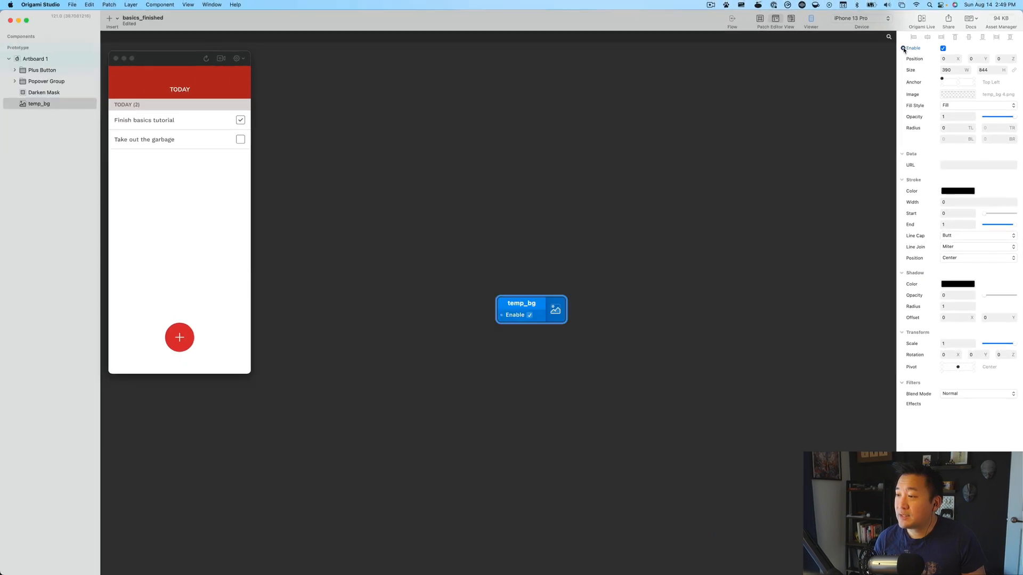
drag(534, 308, 583, 280)
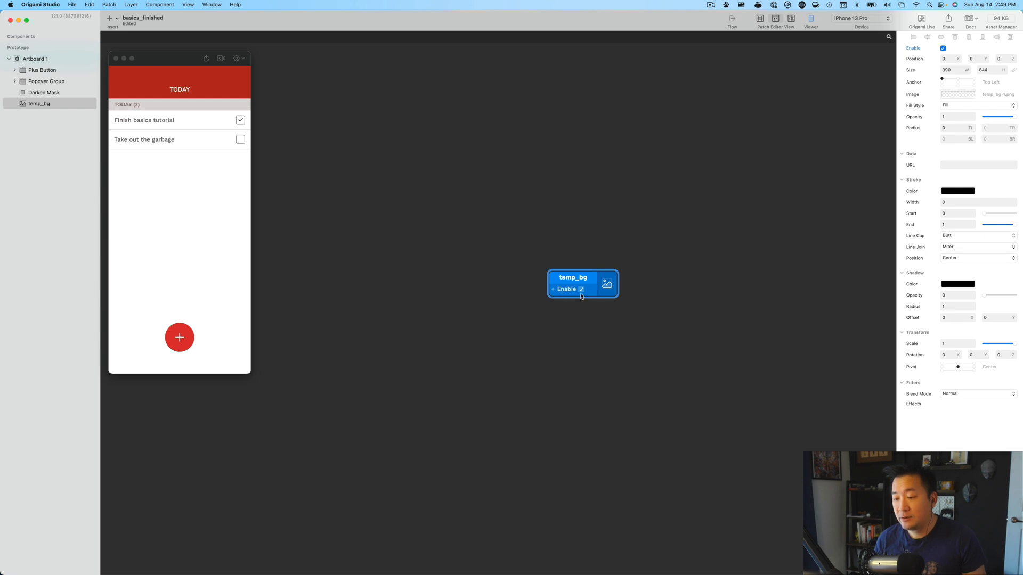
click(582, 291)
click(582, 291)
click(581, 290)
click(582, 291)
click(581, 291)
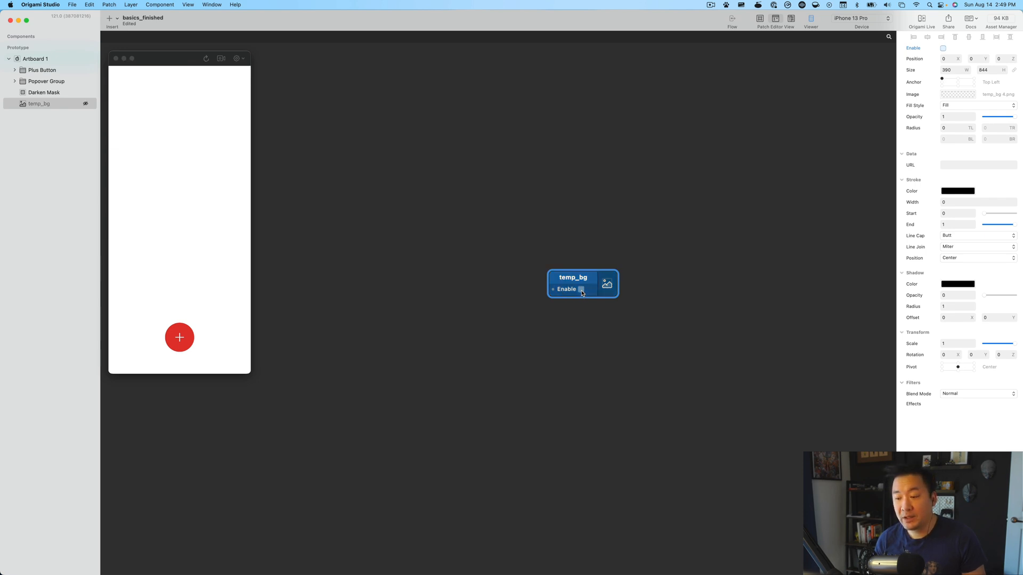
click(582, 290)
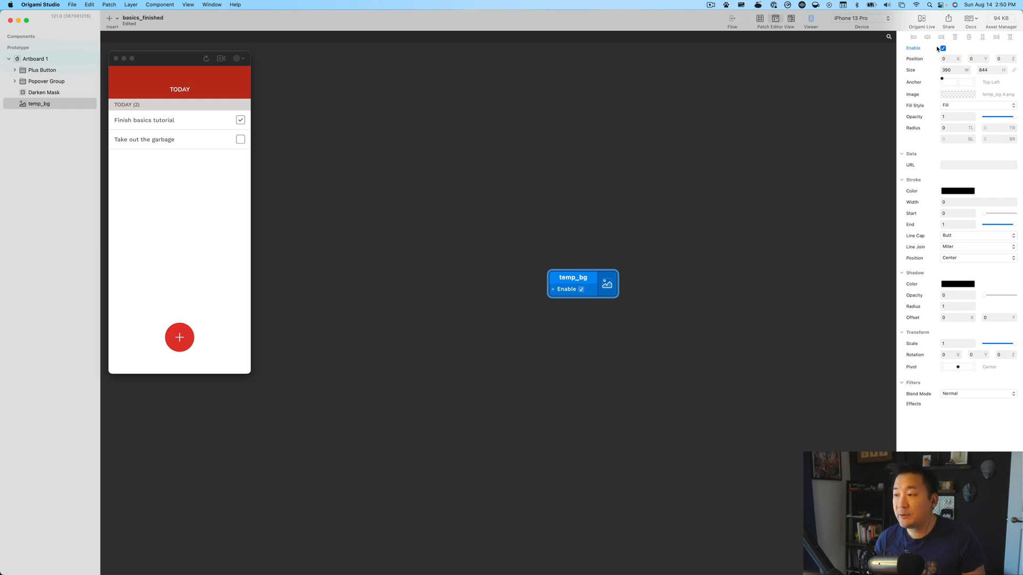
Delete the temp_bg Enable patch and switch the layer off and on again through its own Enable property.
key(BackSpace)
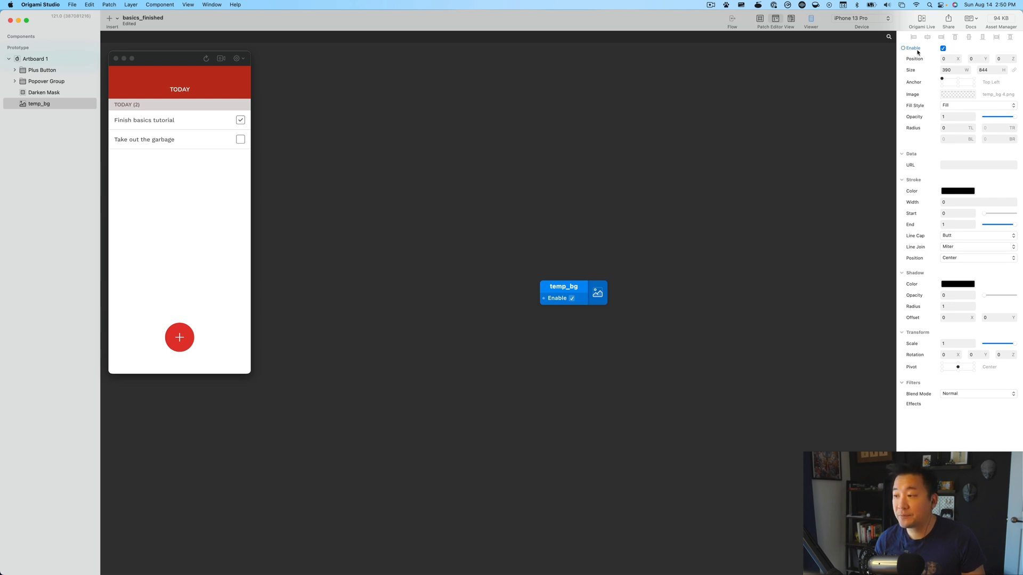
click(572, 289)
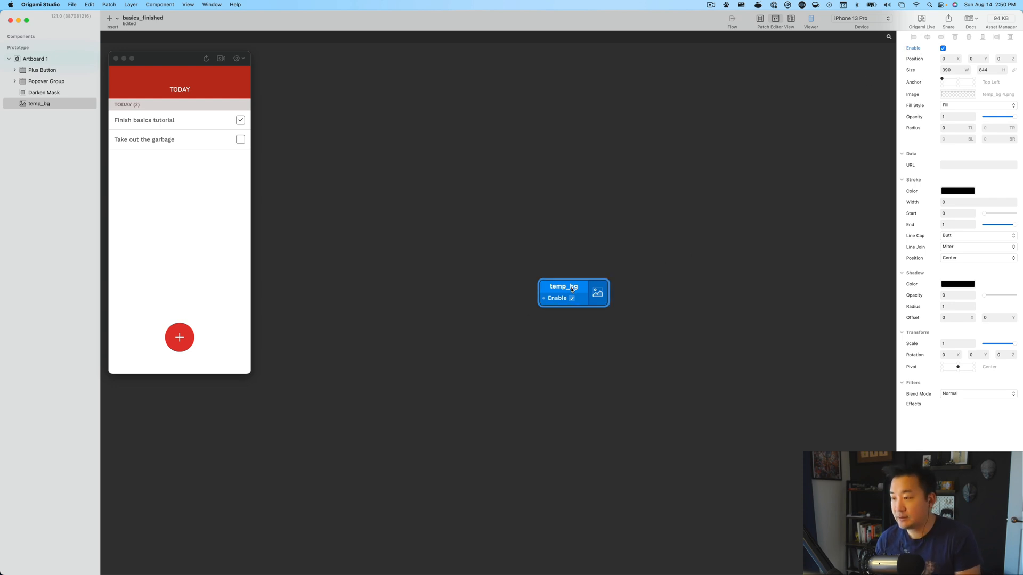
key(BackSpace)
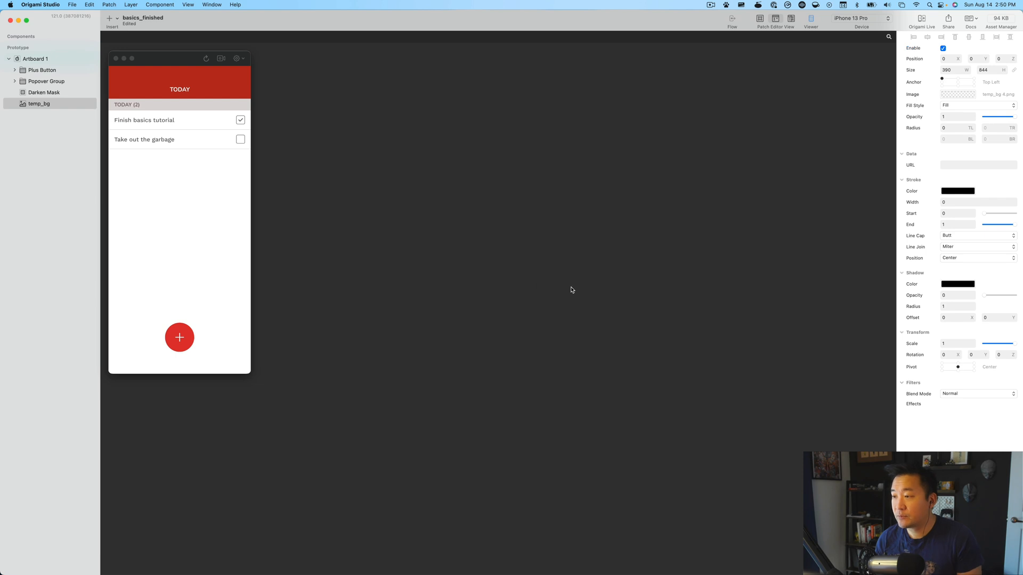
click(943, 48)
click(943, 48)
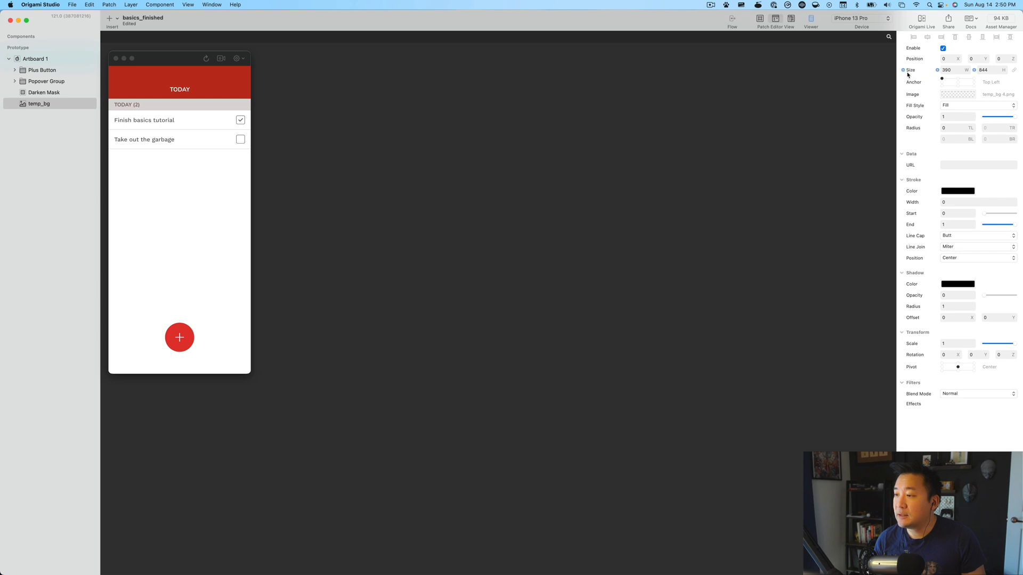
Expose only temp_bg's width as a patch, delete it, and expose the full Size property with both W and H instead.
click(938, 71)
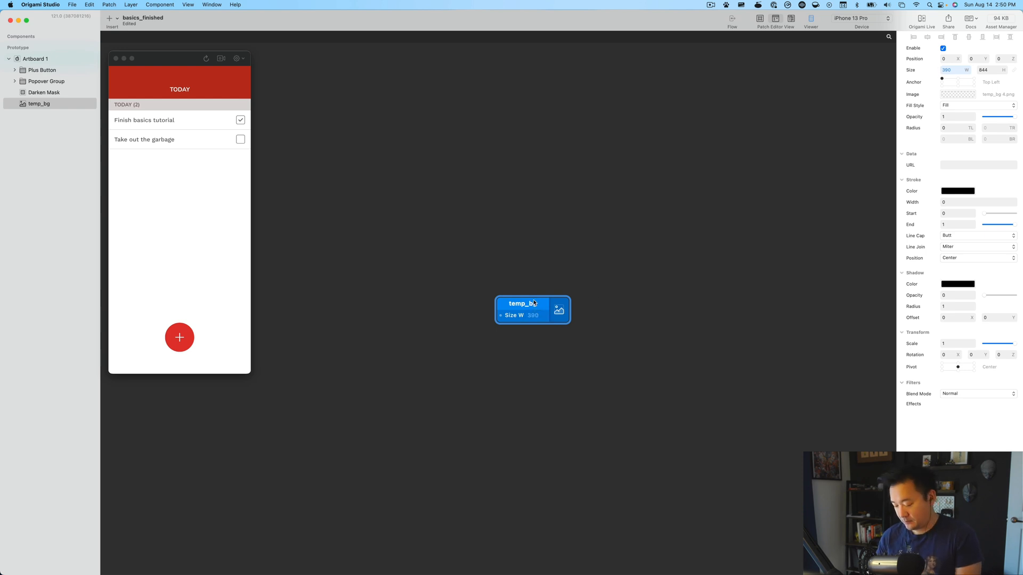
key(BackSpace)
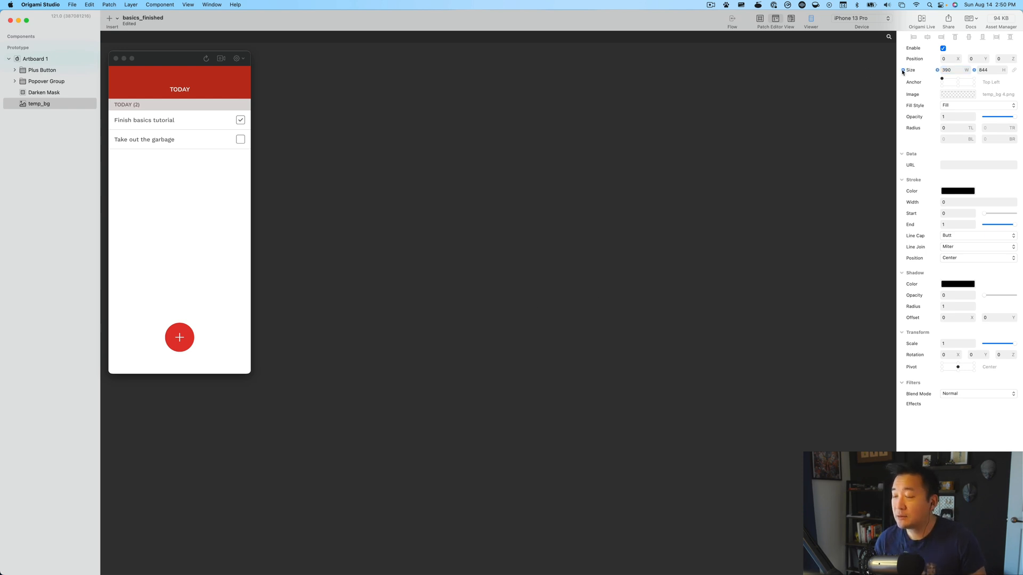
click(903, 72)
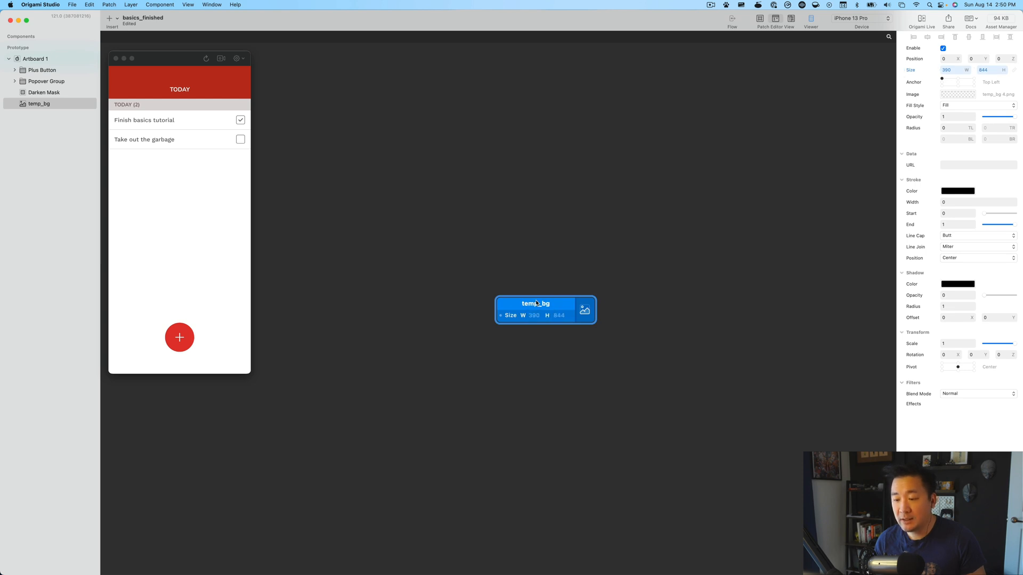
drag(537, 303, 592, 294)
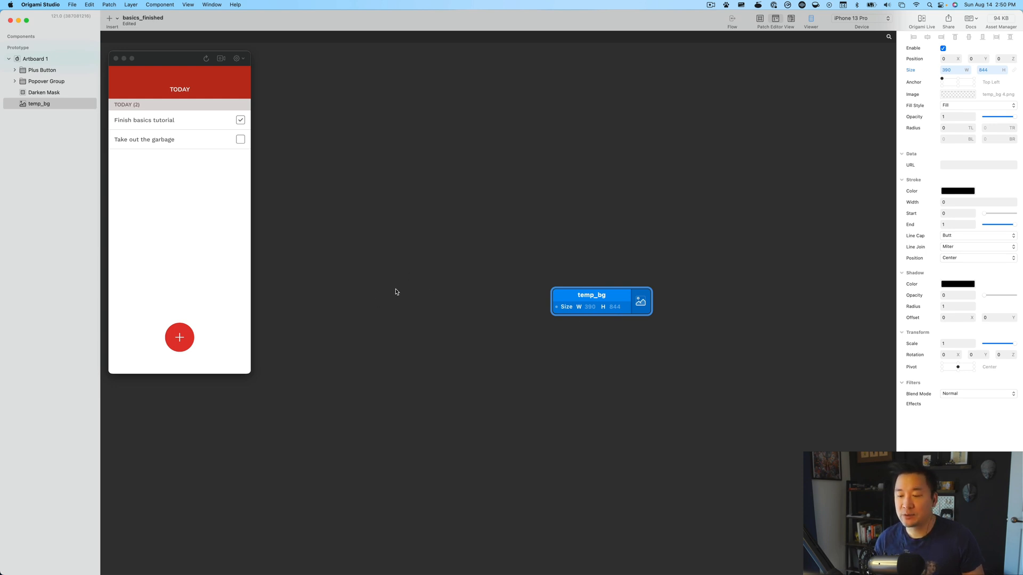
Insert a Size patch beside temp_bg with W 255 and H 155, and delete it together with the temp_bg Size patch.
double_click(431, 268)
text(size)
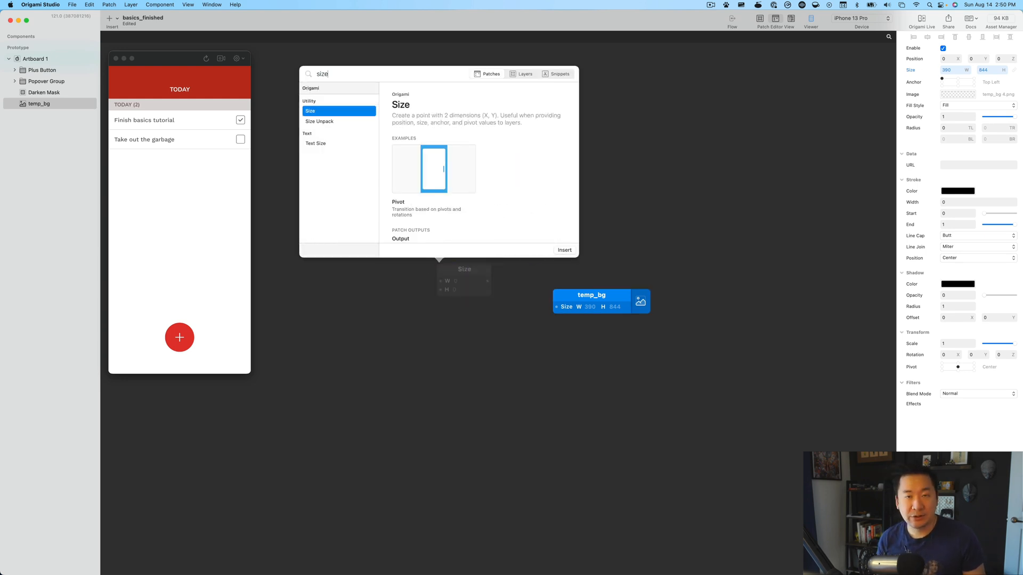
double_click(322, 114)
drag(453, 271, 440, 279)
click(449, 290)
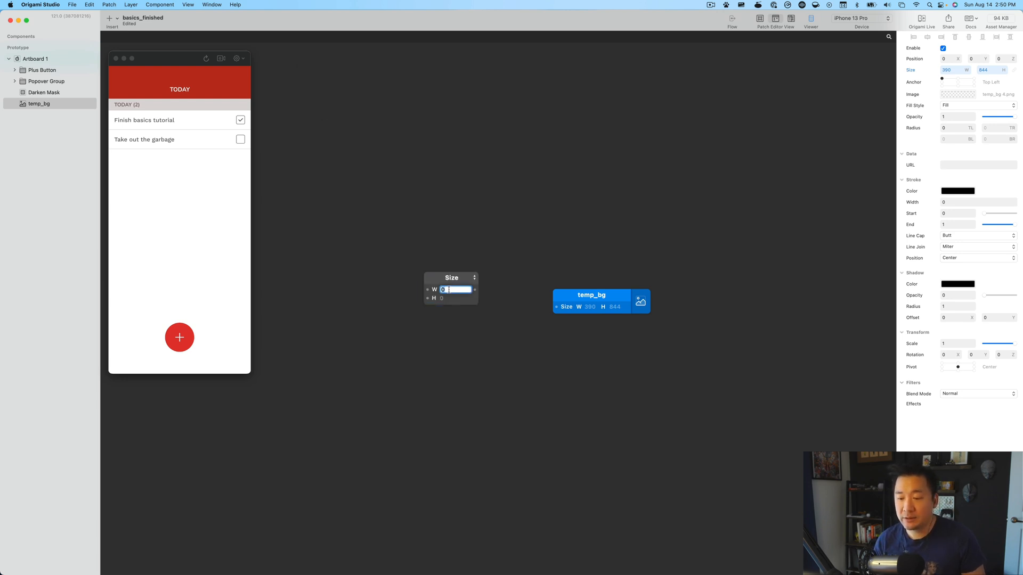
text(255)
click(446, 298)
text(155)
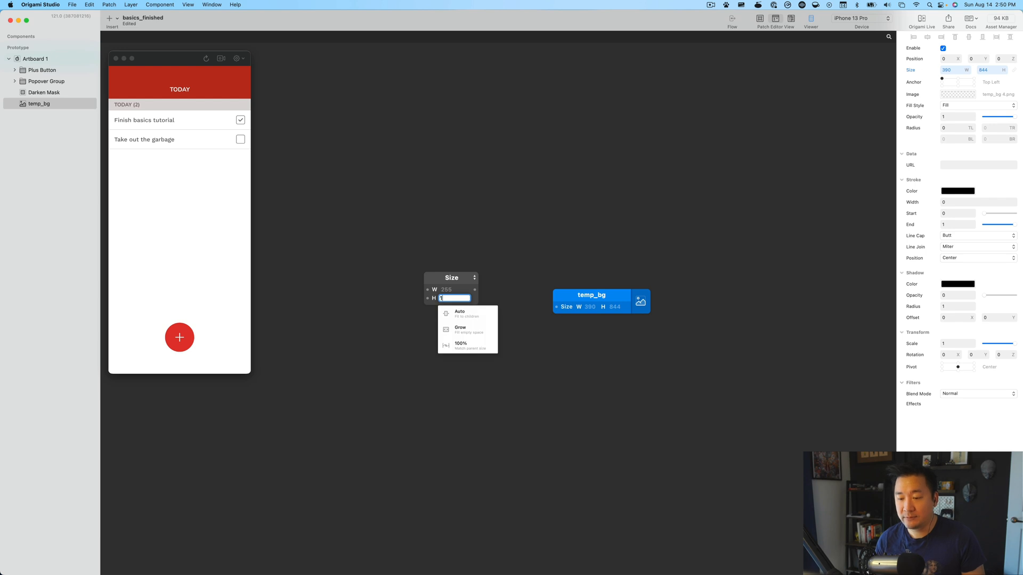
key(Return)
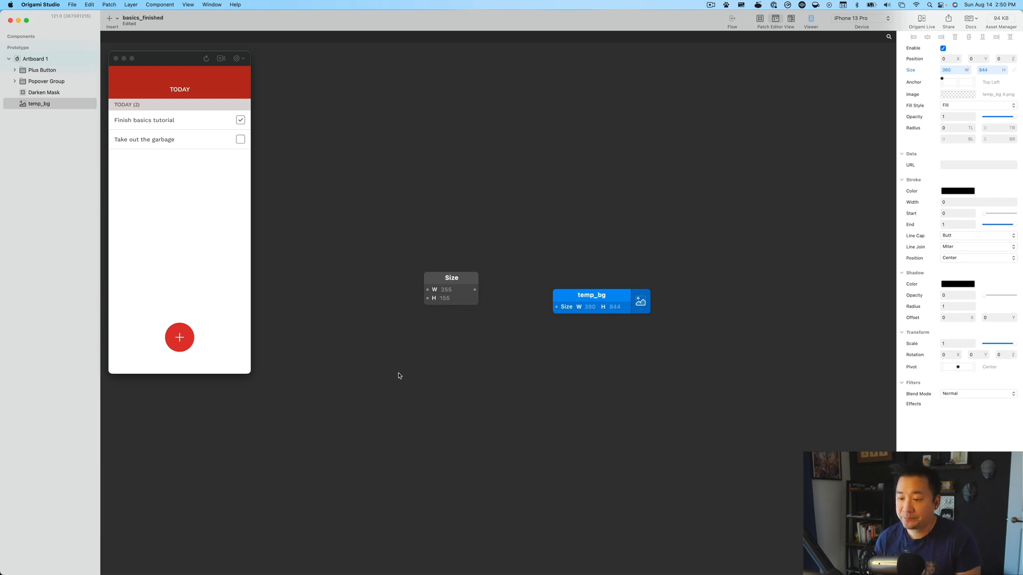
drag(399, 375, 676, 189)
key(BackSpace)
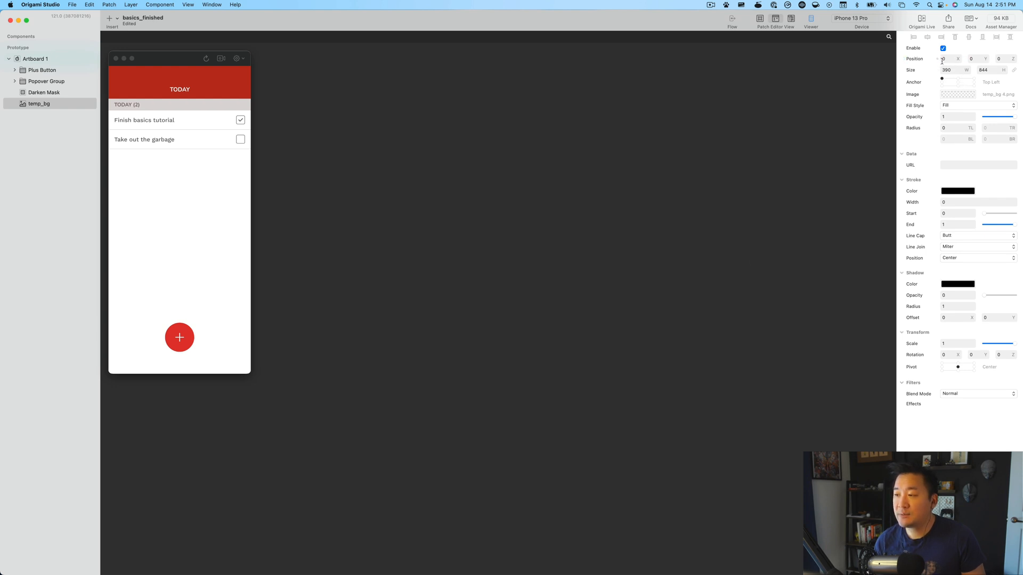
Expose temp_bg's Position X as a patch, move it to the far side of the patch editor, and delete it.
drag(938, 62, 537, 310)
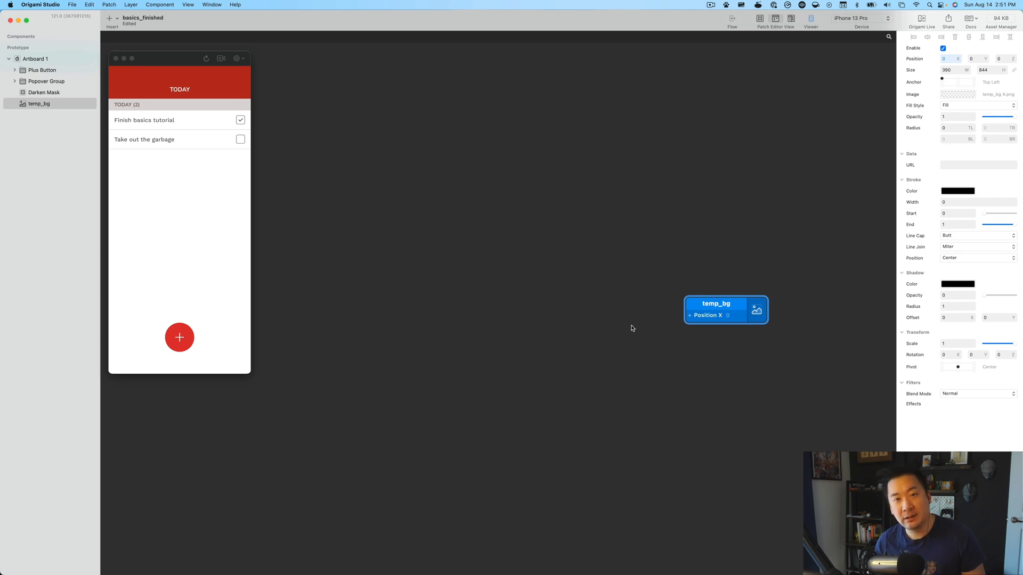
drag(729, 308, 769, 299)
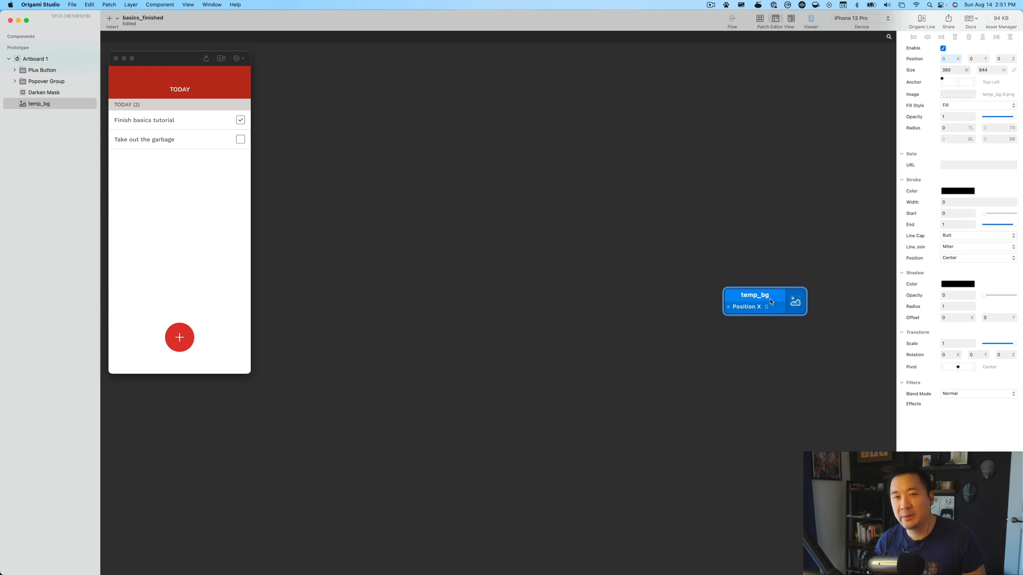
drag(770, 301, 778, 292)
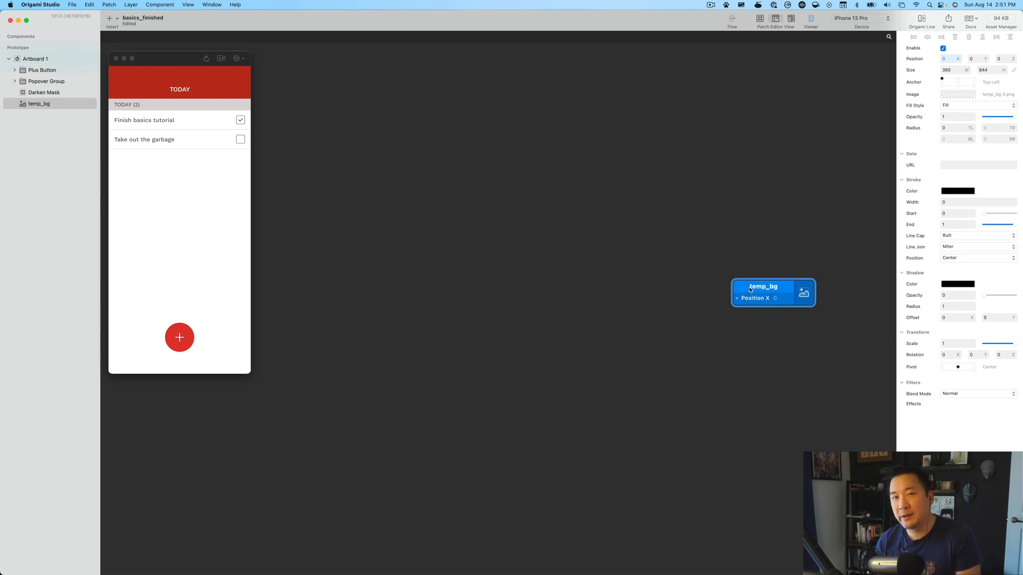
key(BackSpace)
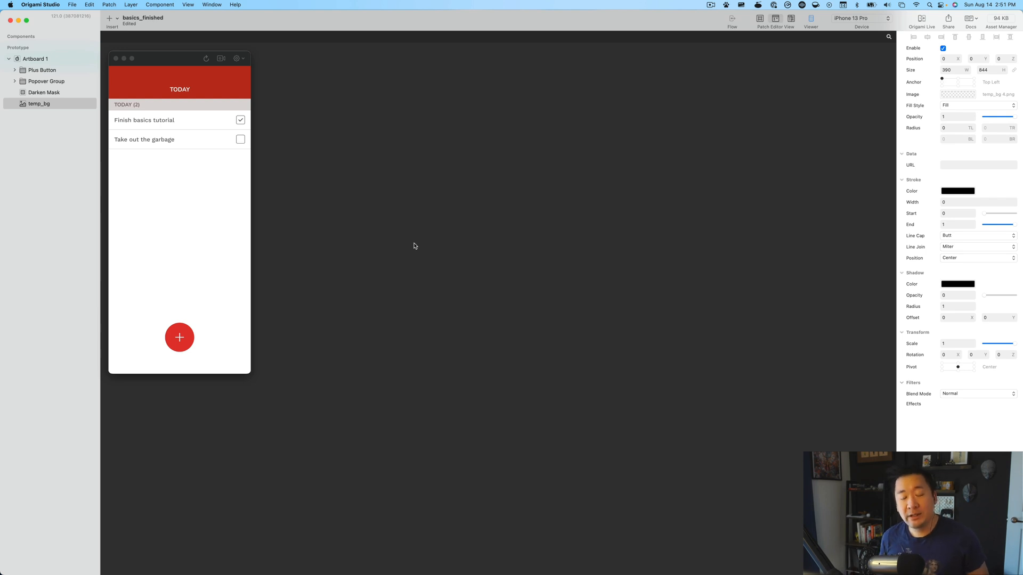
Enlarge the viewer, restart the prototype, open the popover with the plus button, and restart the prototype again.
drag(251, 373, 285, 414)
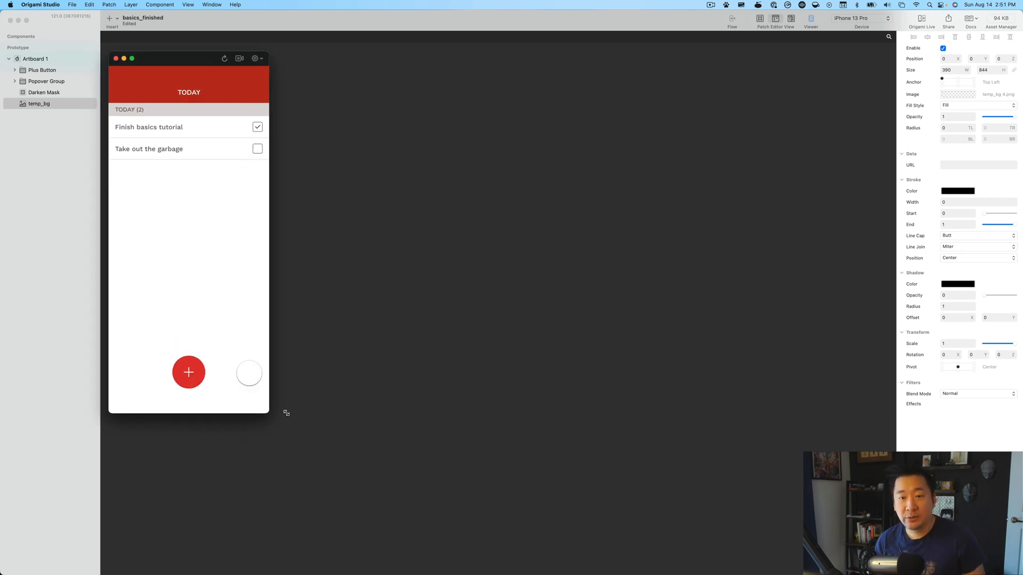
click(226, 63)
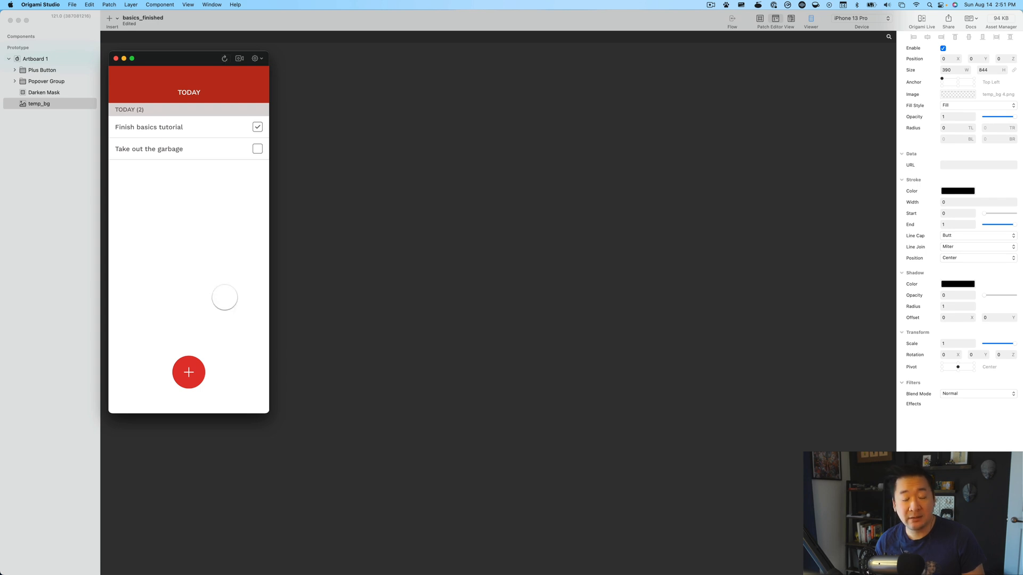
click(191, 387)
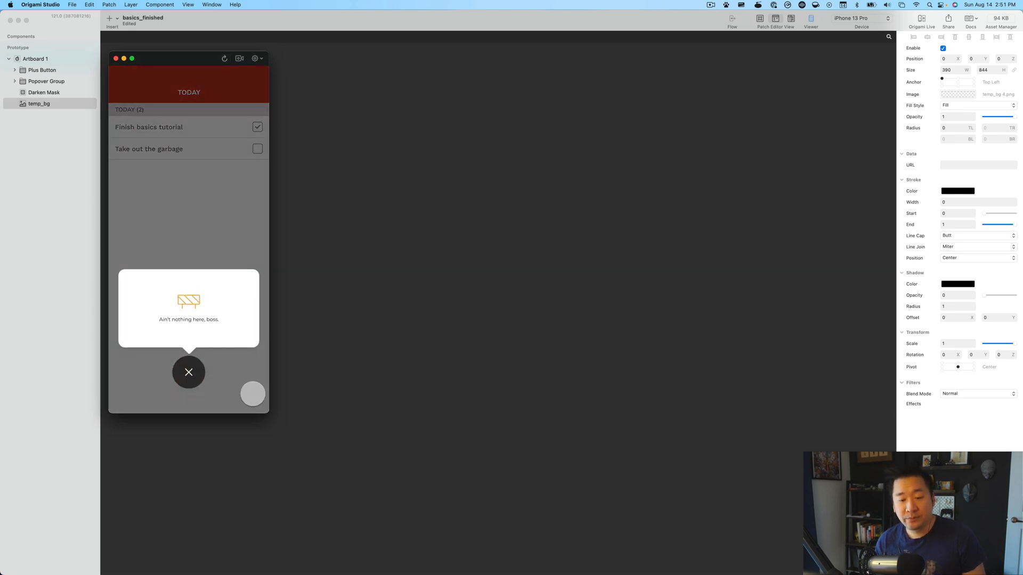
click(224, 60)
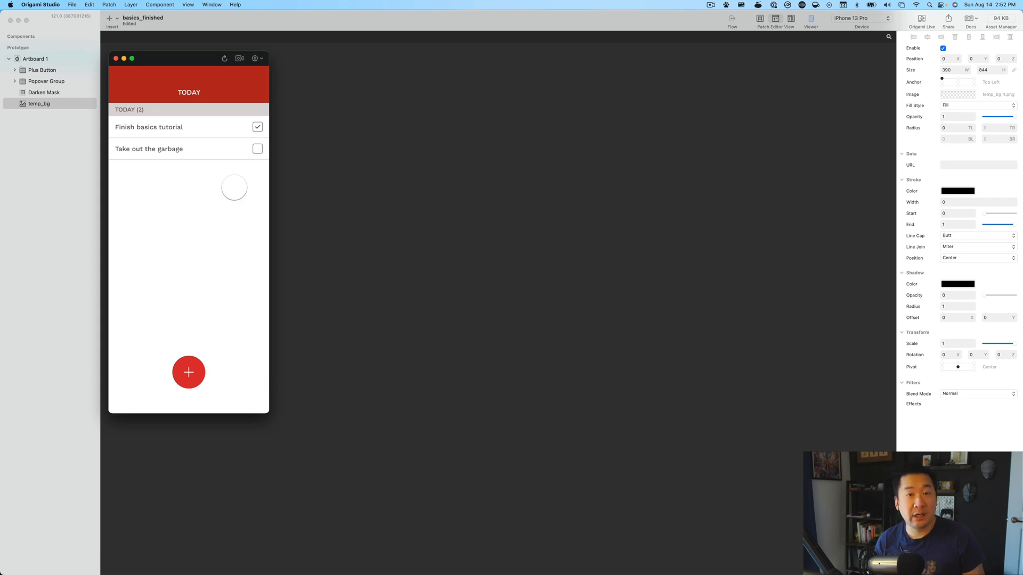
View the viewer's display options, and show and hide the device frame around the prototype.
click(259, 59)
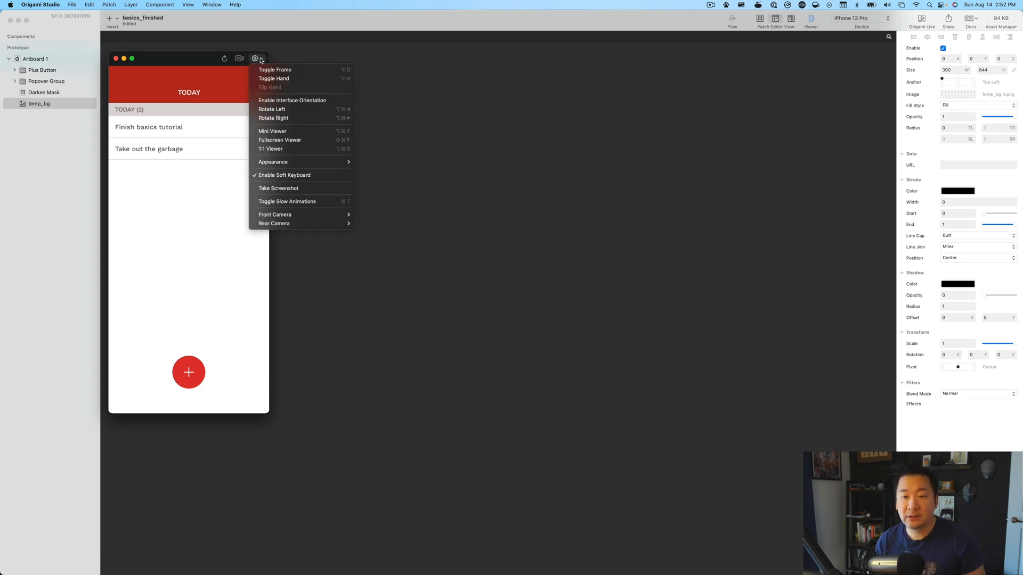
click(198, 60)
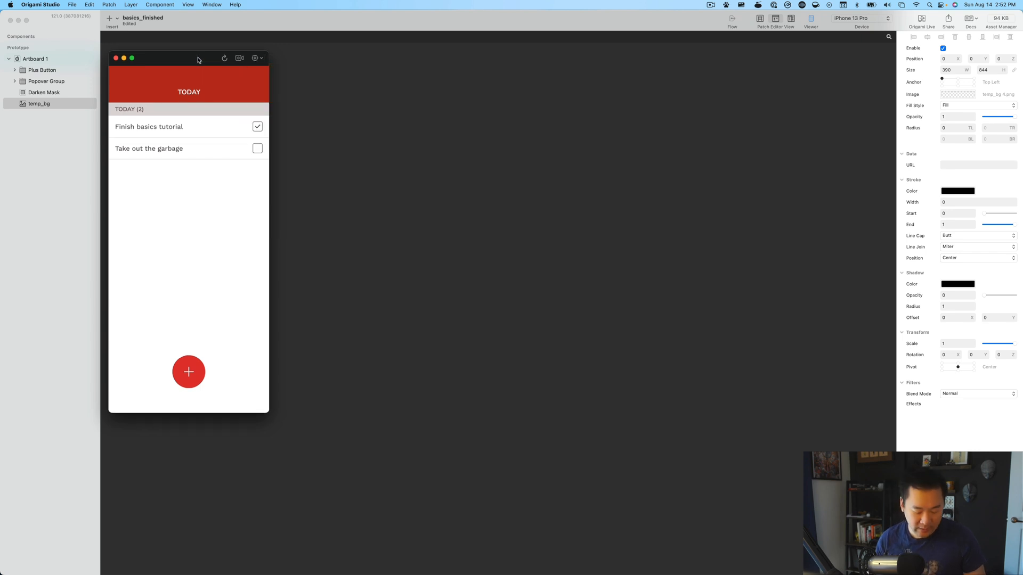
key(alt+d)
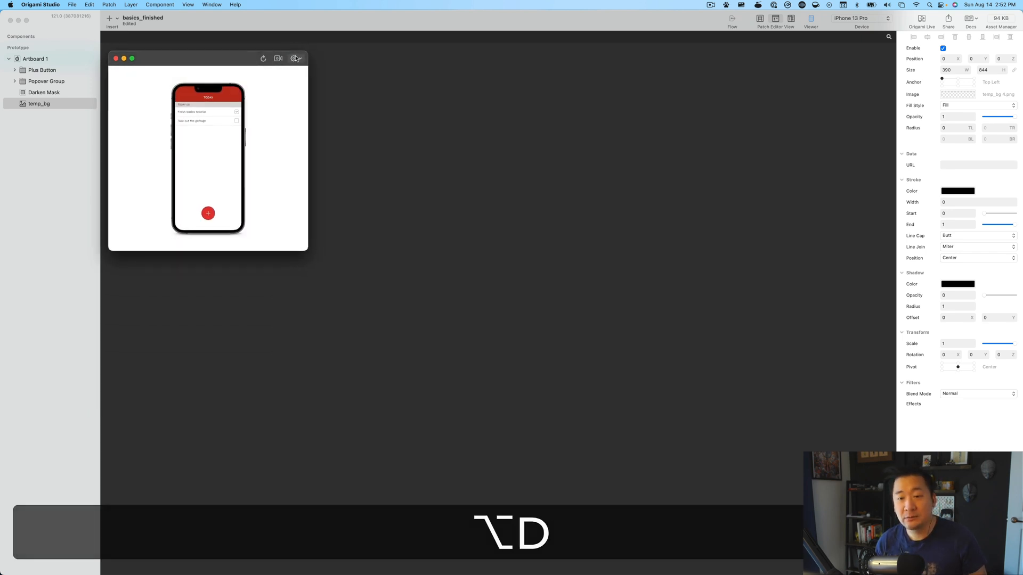
click(294, 59)
click(207, 61)
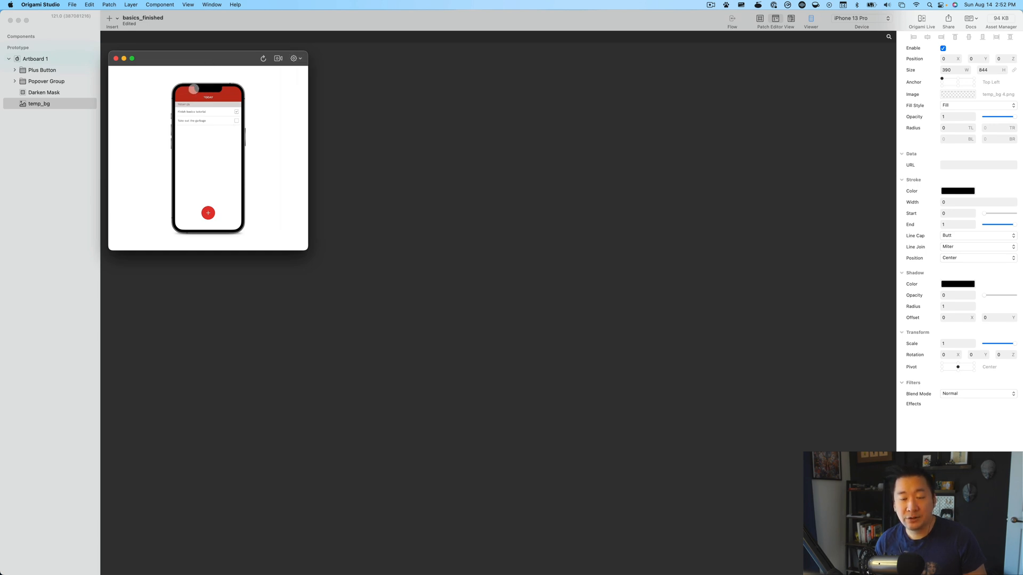
key(alt+d)
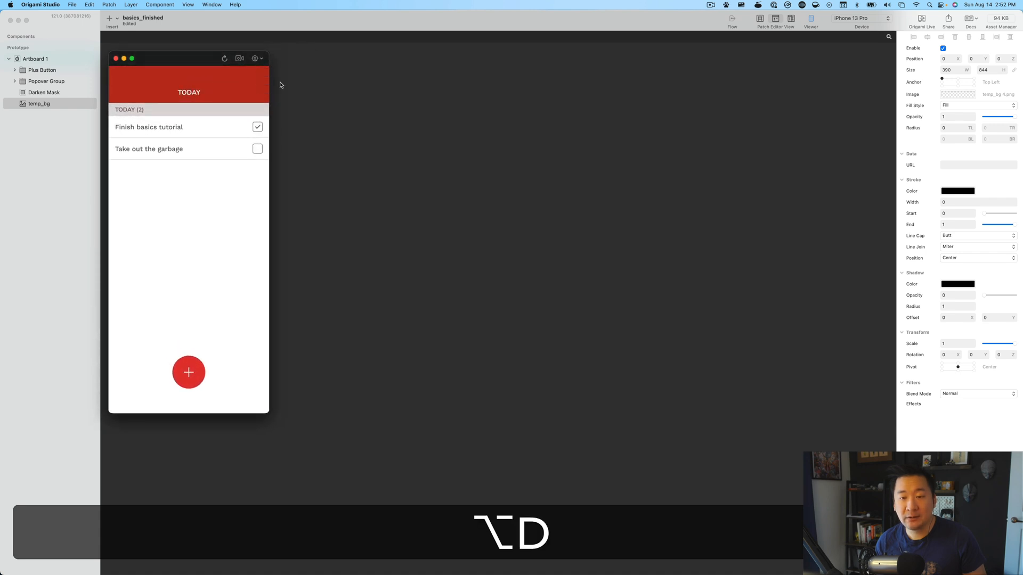
Toggle the hand holding the phone on and off in the viewer, repeating it to end with the hand hidden.
click(257, 59)
click(287, 79)
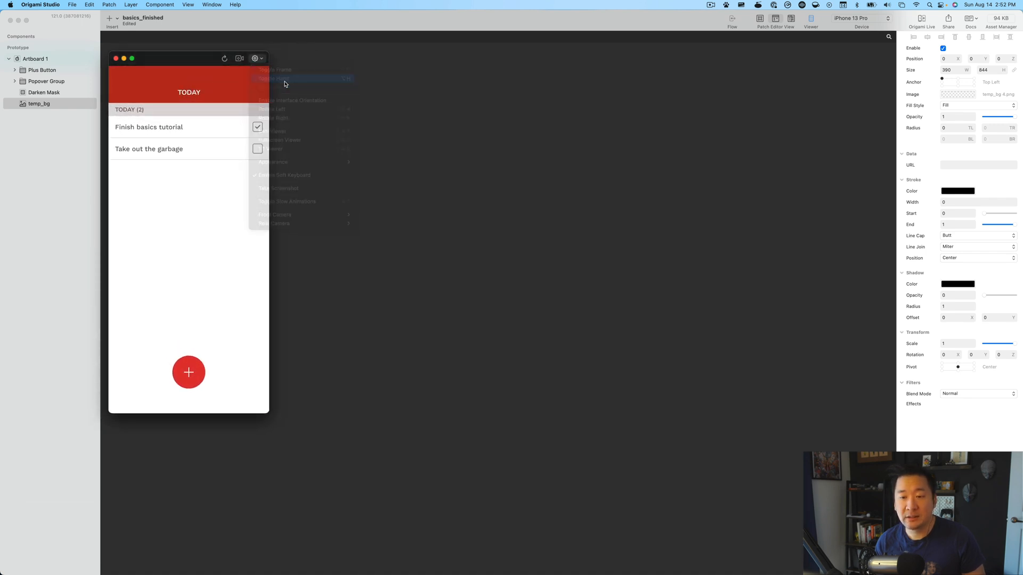
key(alt)
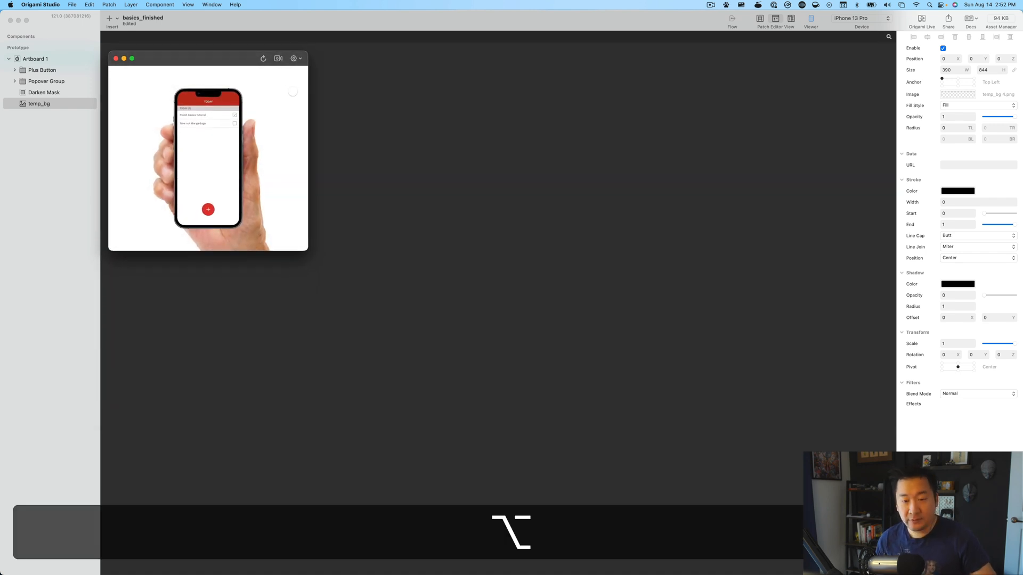
key(alt+h)
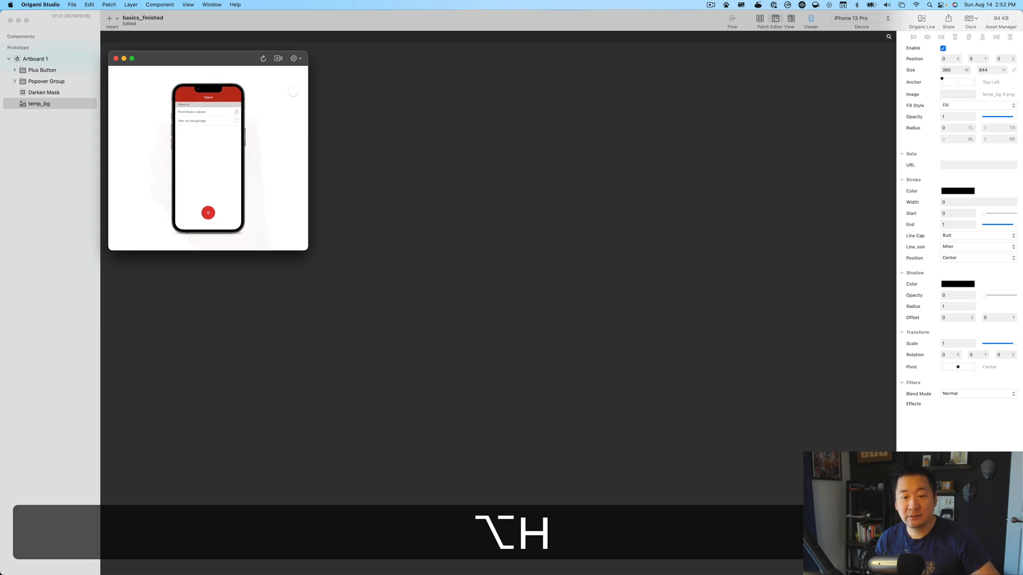
click(294, 58)
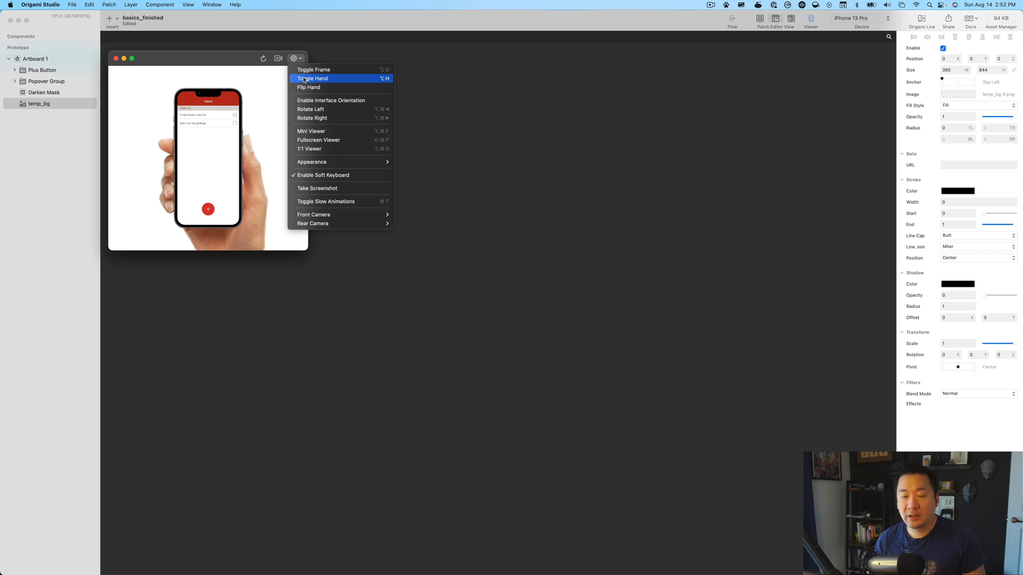
click(308, 79)
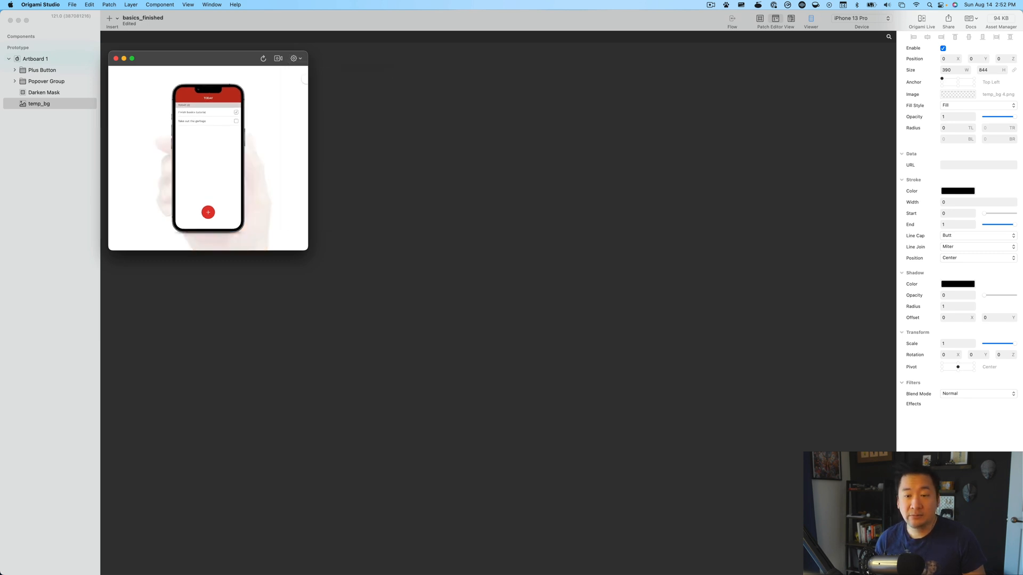
In the blank basics_screenflow prototype, set the device to an iPhone 13 Pro in Graphite and resize the viewer window.
key(alt+d)
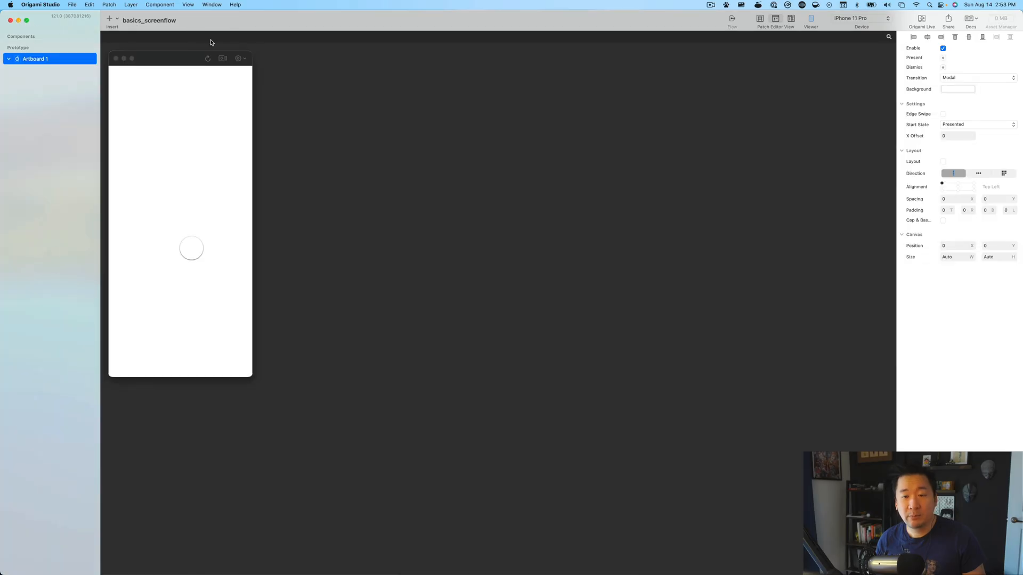
drag(251, 376, 304, 422)
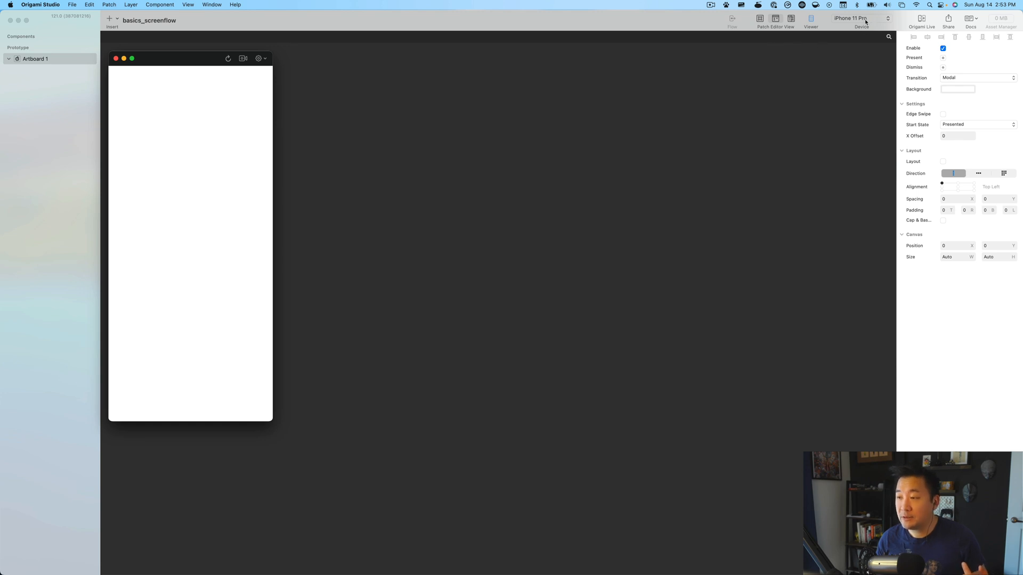
click(887, 20)
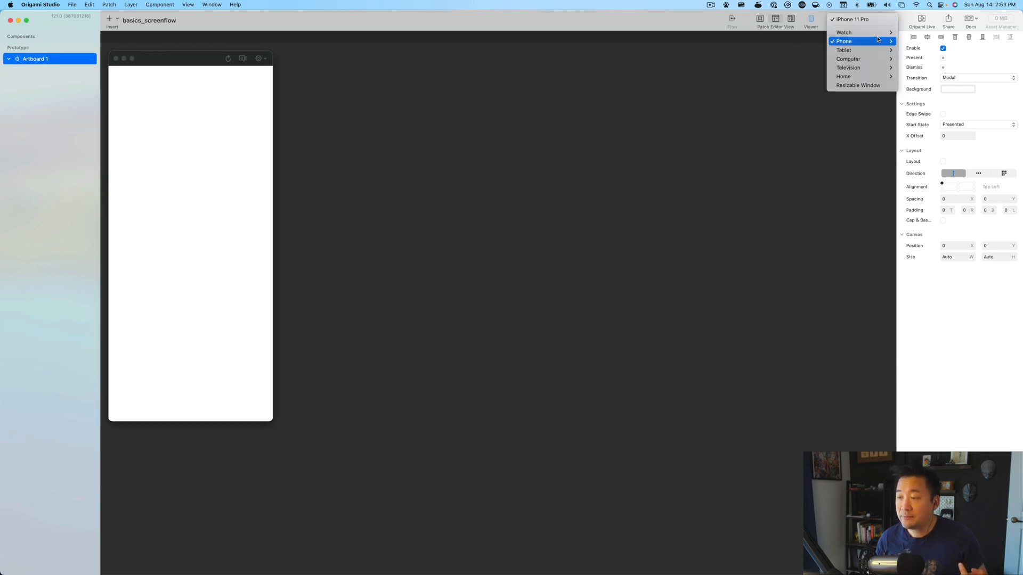
mouse_move(877, 40)
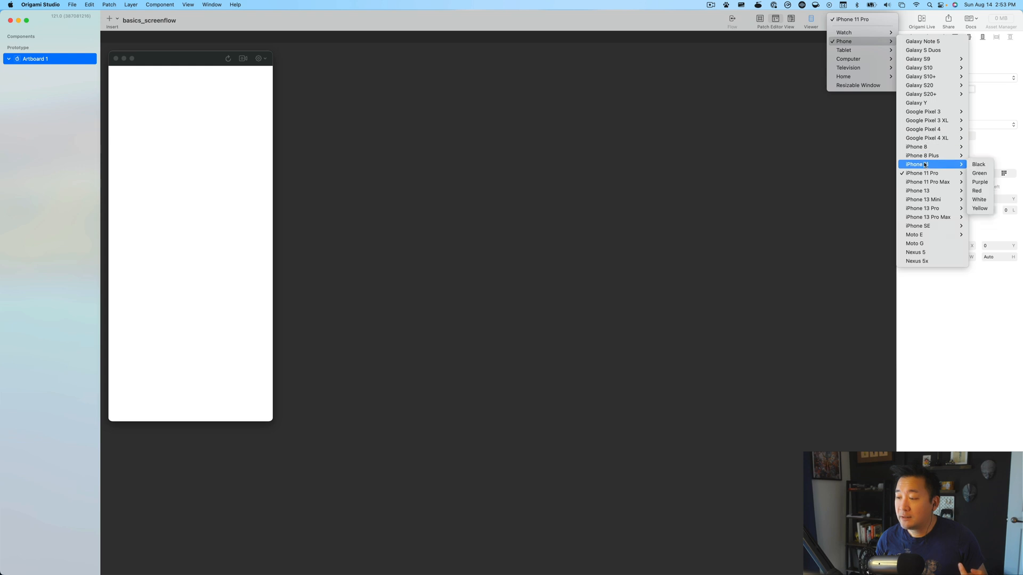
mouse_move(930, 182)
mouse_move(933, 209)
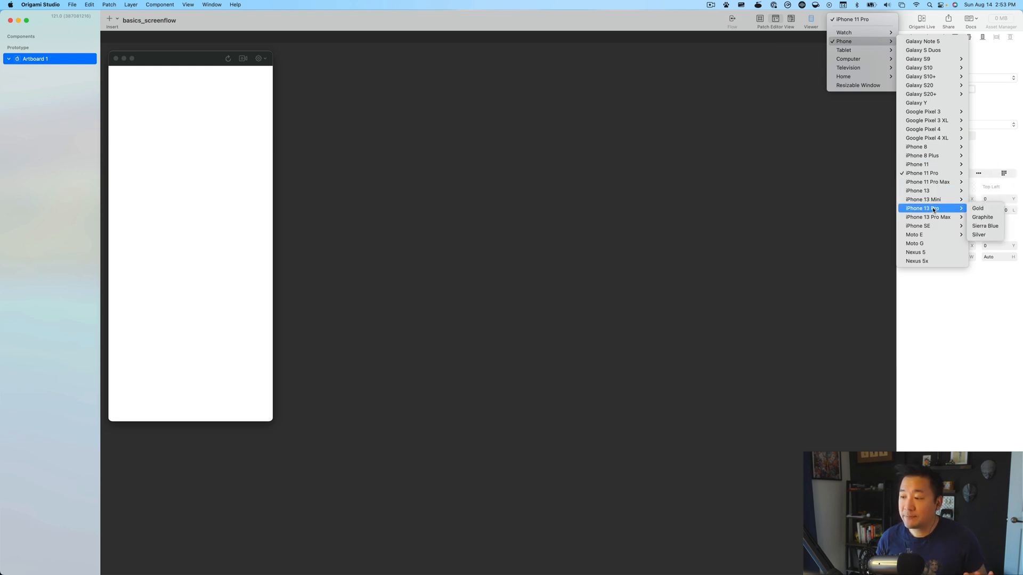
click(982, 219)
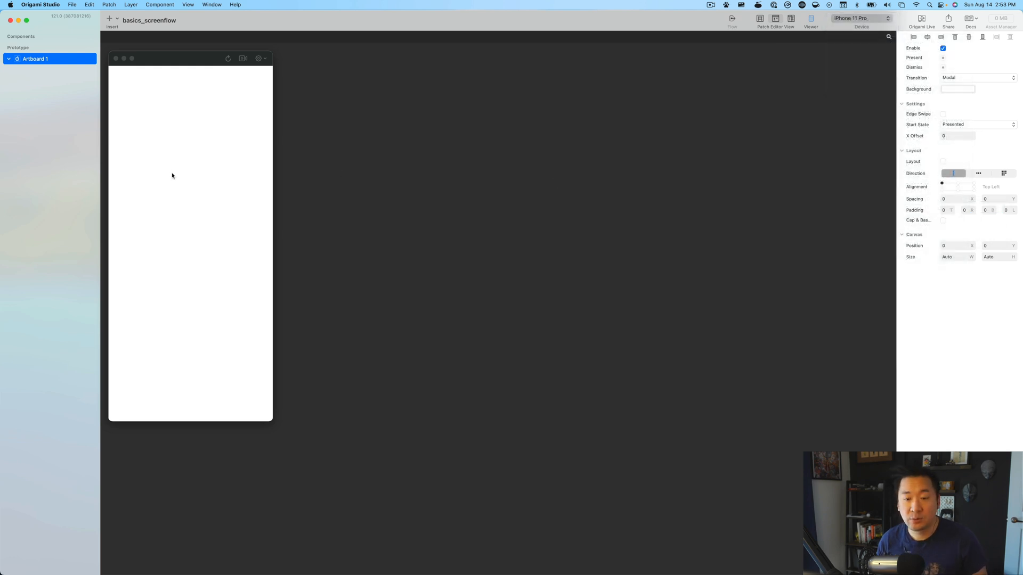
drag(220, 314, 257, 385)
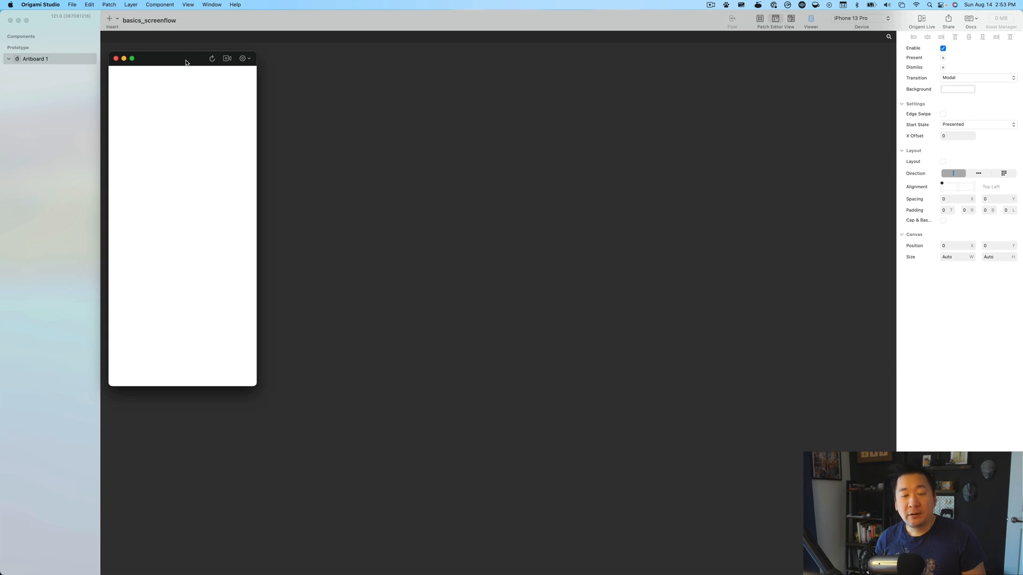
Switch the workspace to the split view that shows the canvas together with the patch editor.
click(791, 19)
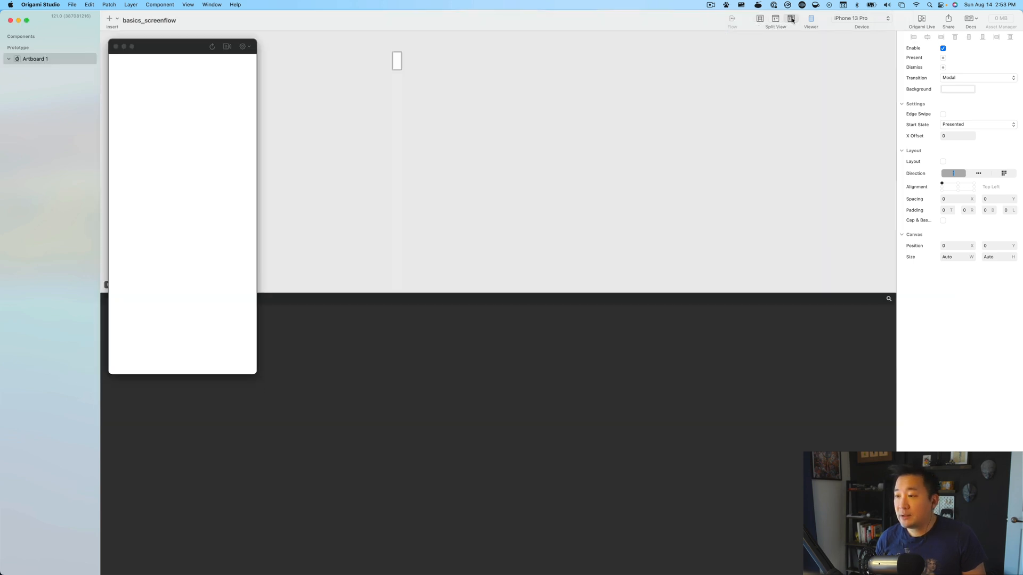
click(430, 75)
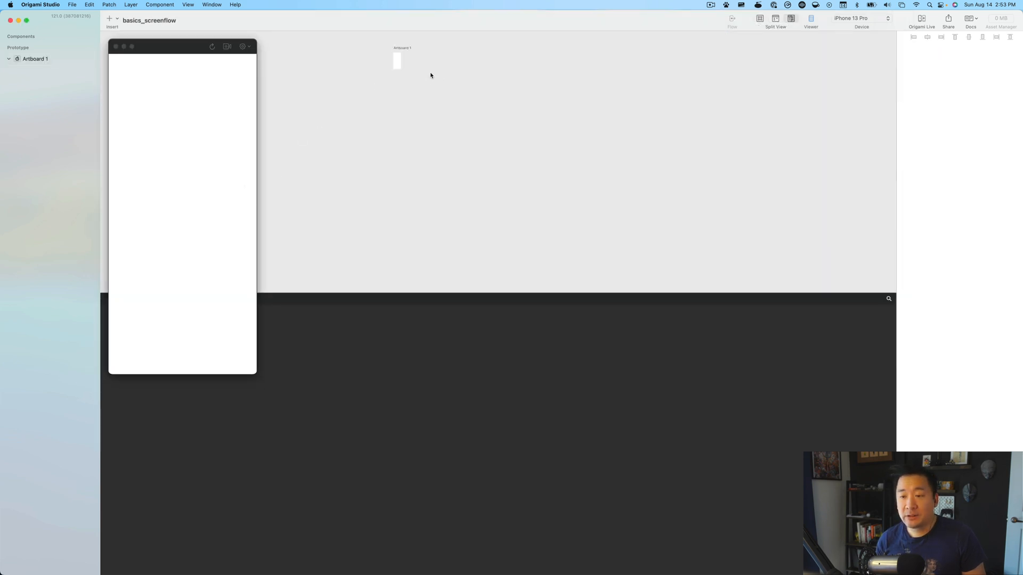
scroll(401, 57, up, 5)
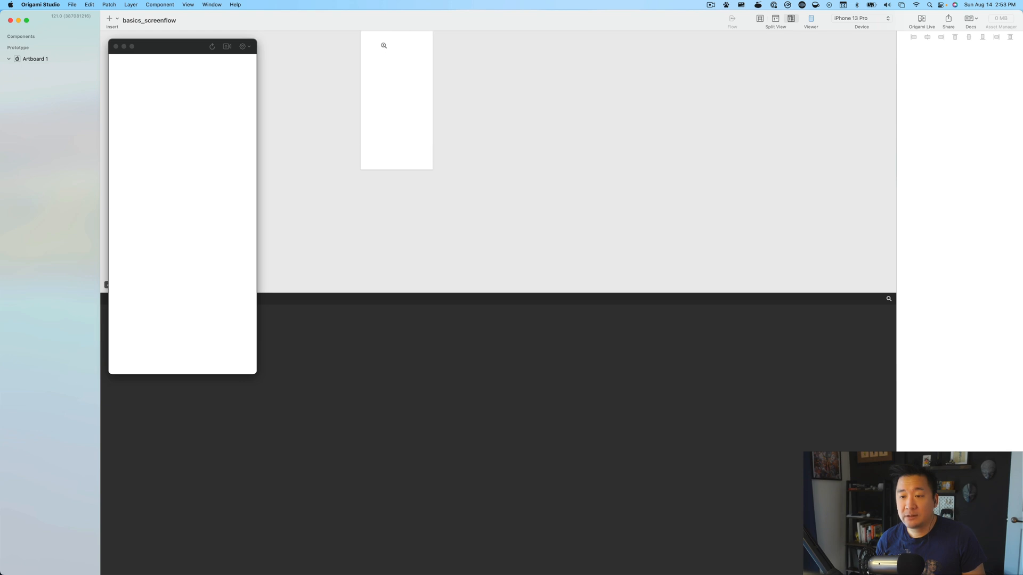
scroll(492, 81, up, 3)
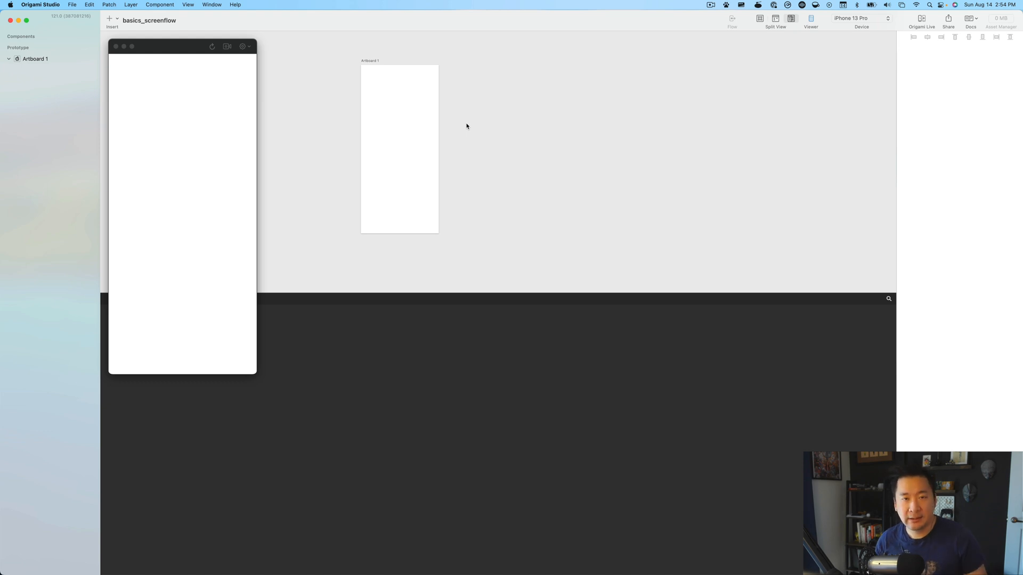
Switch to Finder and preview temp_bg.png, Popover.png and Plus.png in the 00 - Basics folder.
key(super+Tab)
click(196, 288)
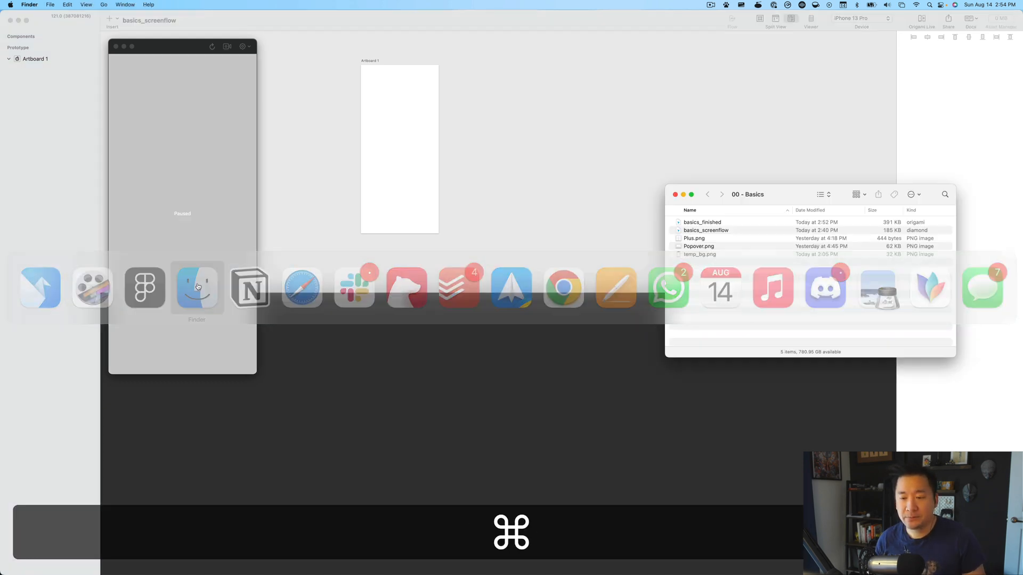
click(695, 255)
key(space)
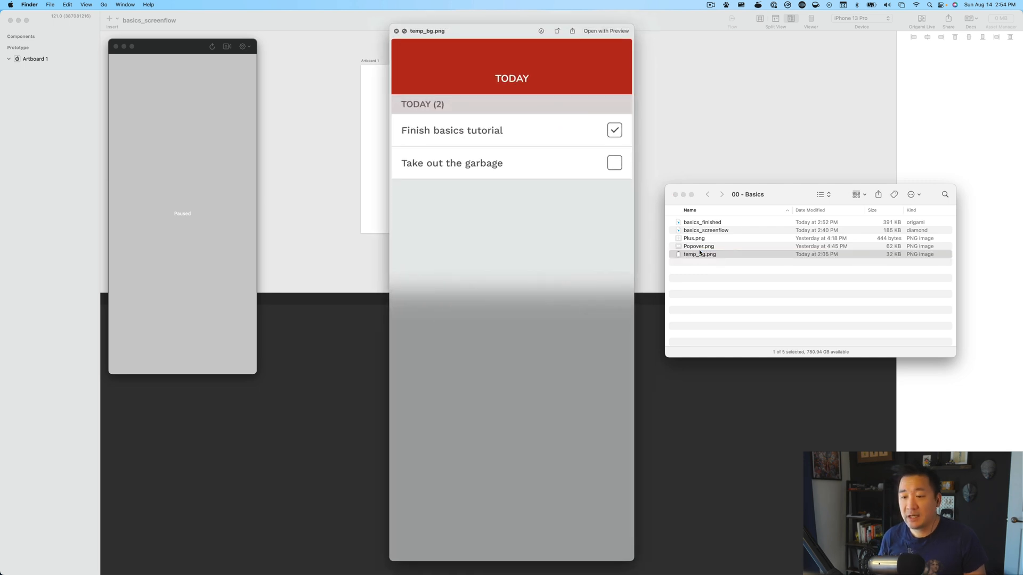
key(Up)
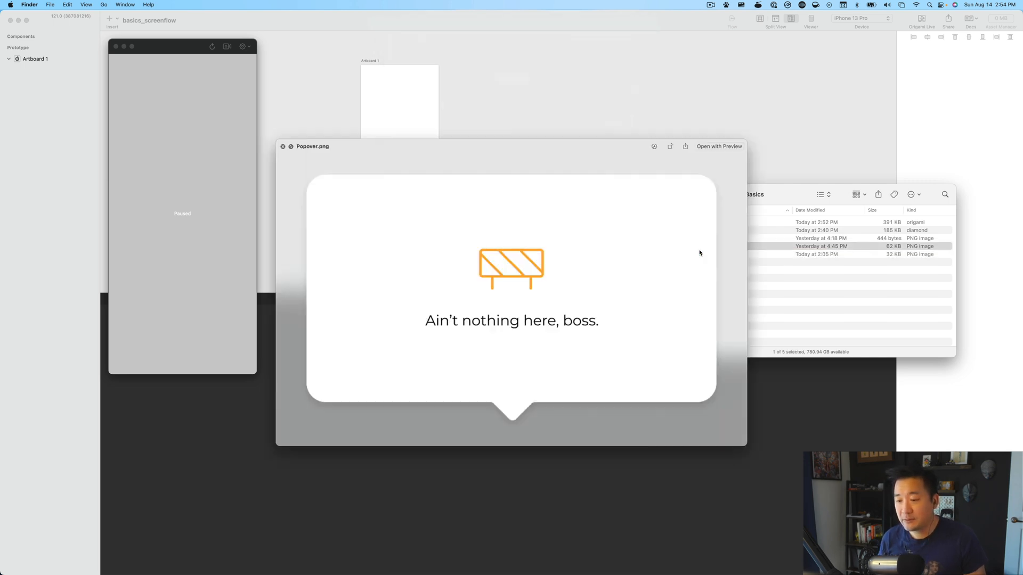
key(Up)
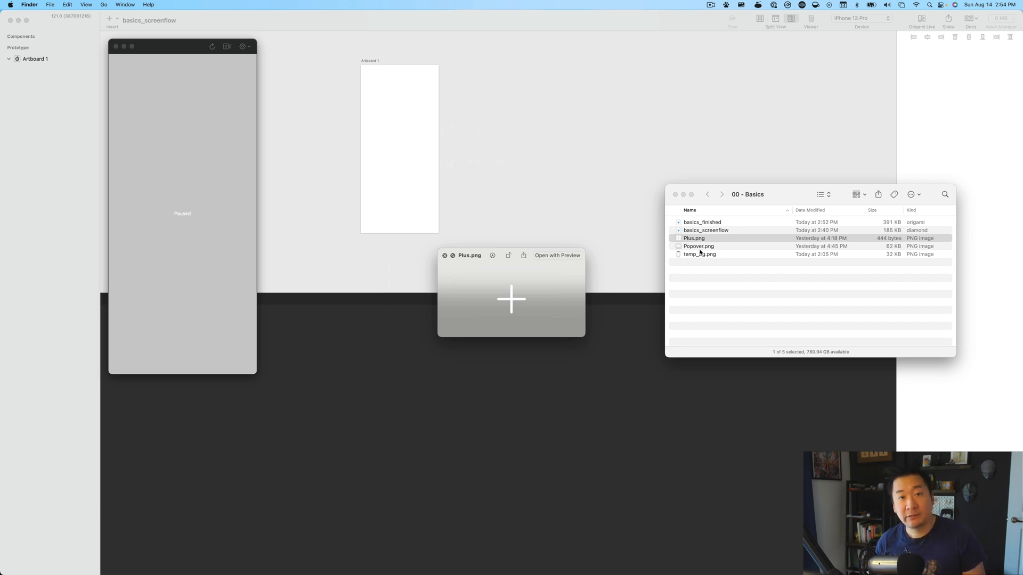
key(space)
Import Plus.png, Popover.png and temp_bg.png from the Finder folder into the prototype and nest all three layers inside Artboard 1.
drag(721, 274, 399, 151)
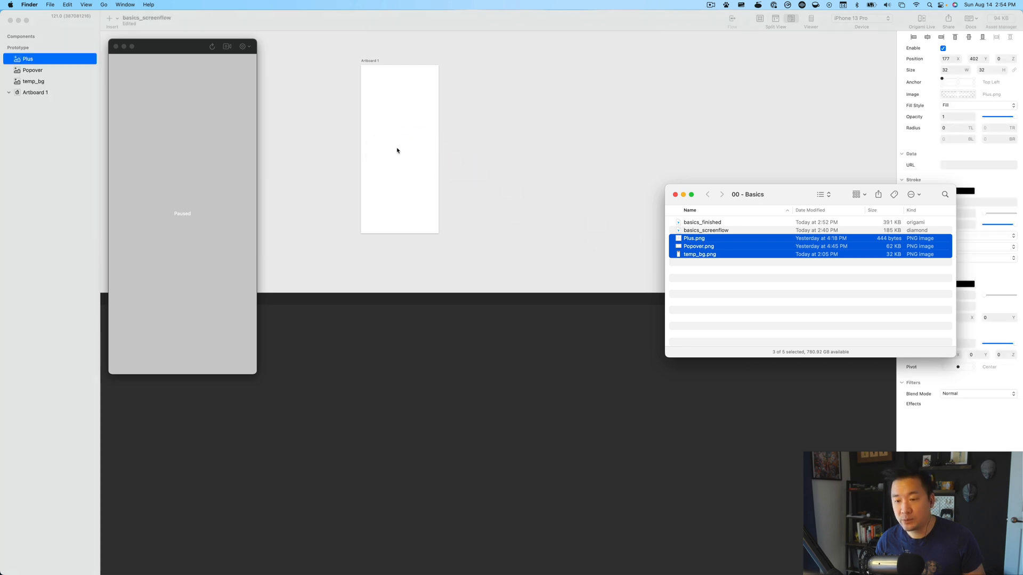
click(460, 128)
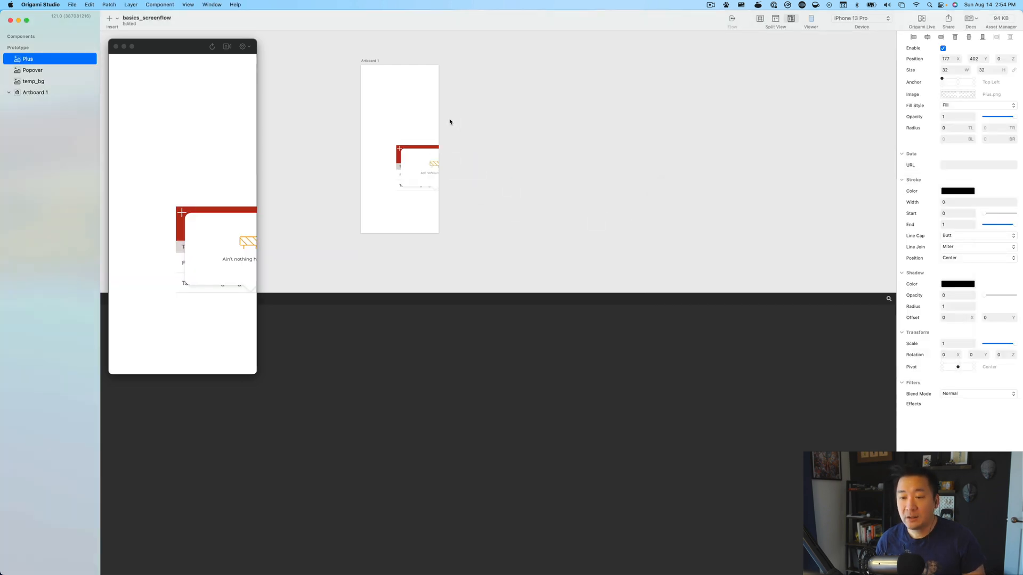
shift+click(26, 83)
drag(26, 84, 37, 93)
click(42, 123)
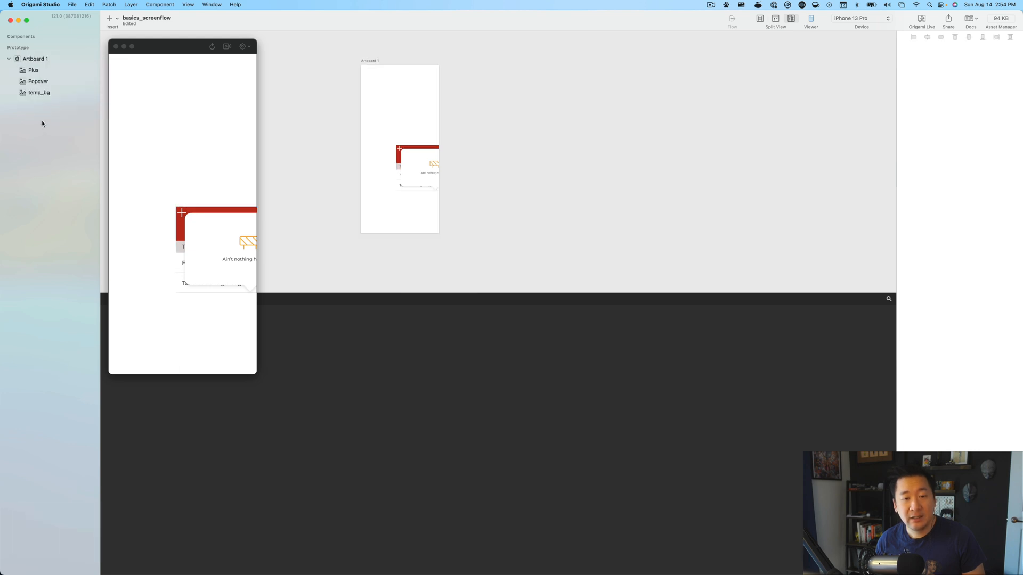
Set the temp_bg layer's position to X 0 and Y 0 and lock the layer.
click(44, 94)
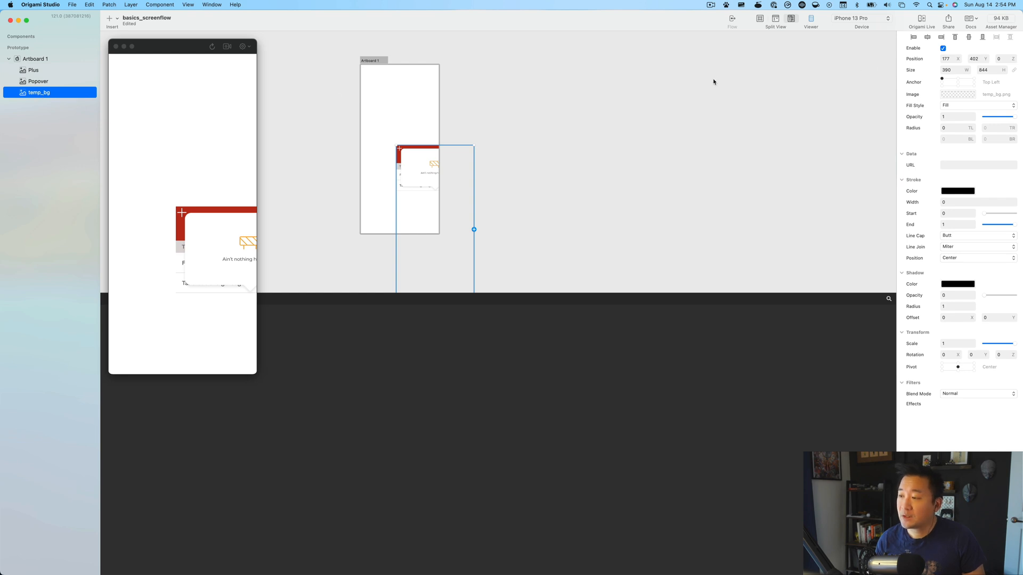
double_click(950, 59)
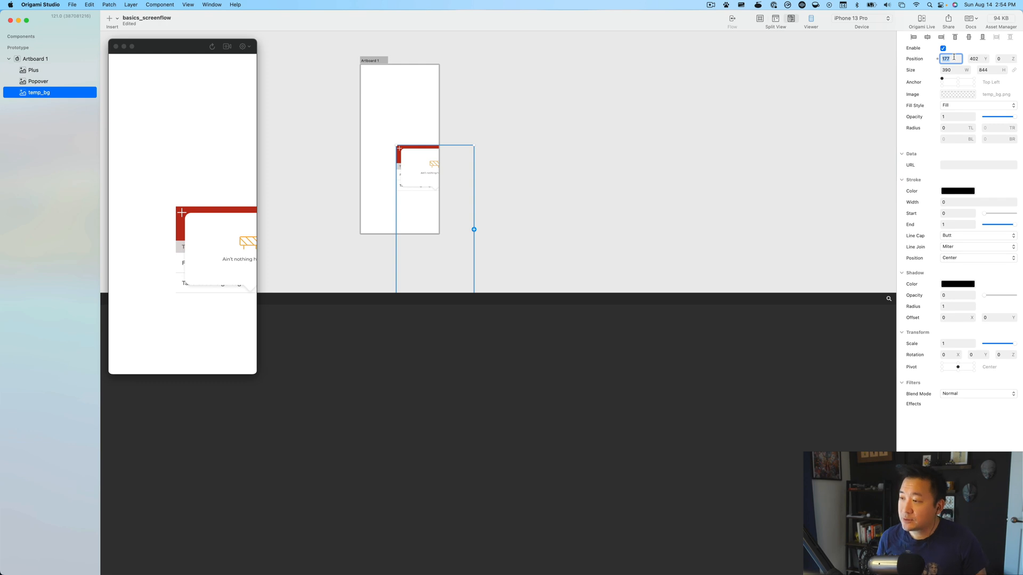
text(0)
key(Tab)
text(0)
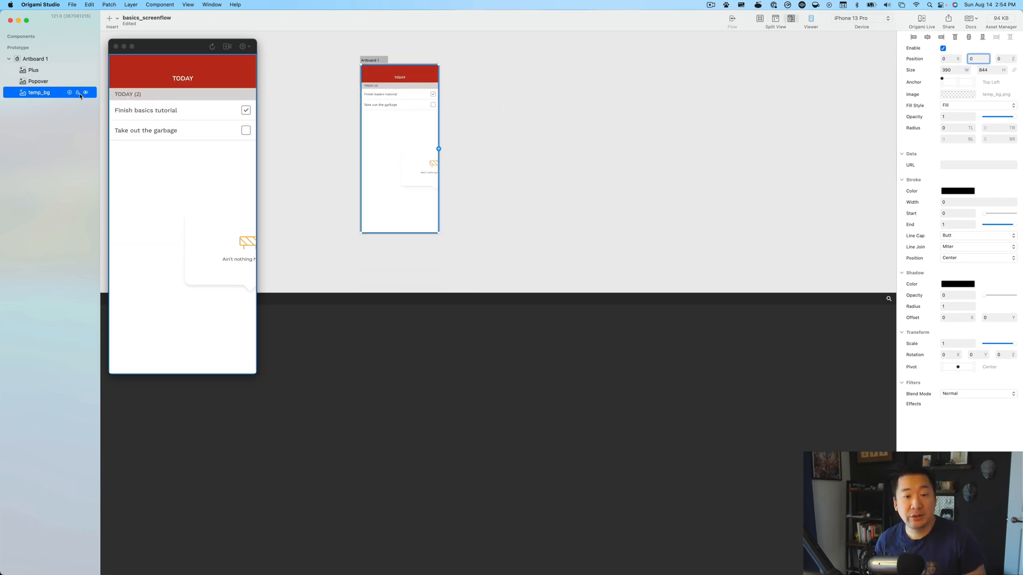
click(77, 93)
Move the Popover image on the artboard so it is horizontally centred at X 0, slightly below mid-height.
scroll(485, 154, up, 2)
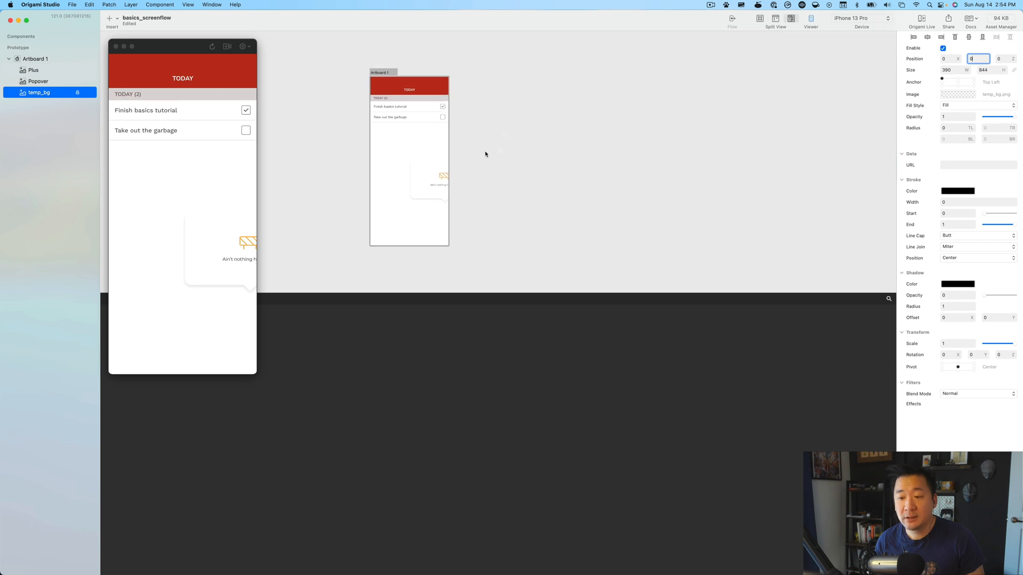
click(48, 83)
drag(445, 185, 406, 175)
click(450, 172)
scroll(414, 177, up, 3)
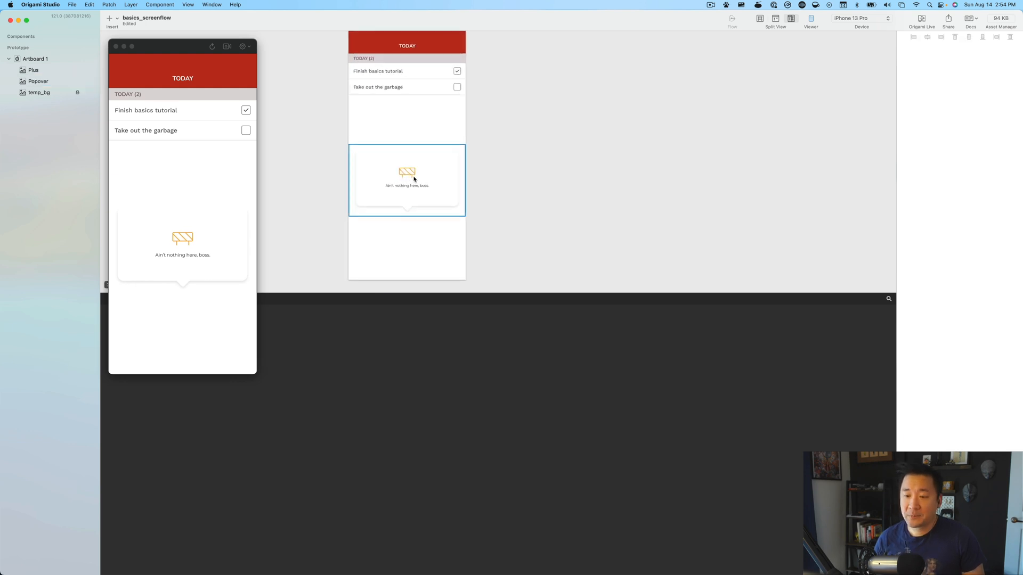
scroll(414, 176, up, 3)
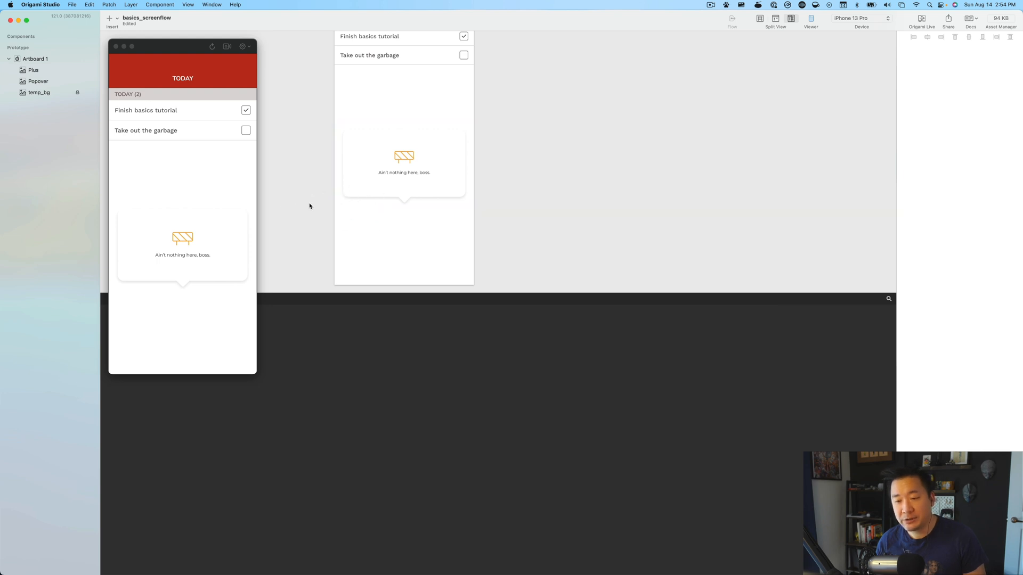
click(386, 171)
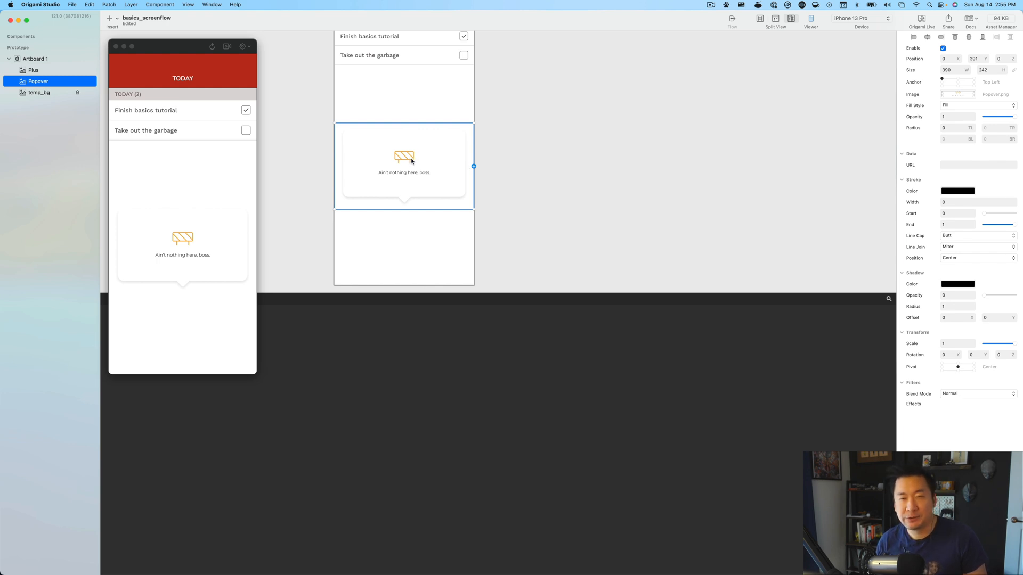
drag(417, 161, 516, 174)
Give the Plus image a stroke width of 4 and move it beneath the popover, at about X 179, Y 702.
click(44, 69)
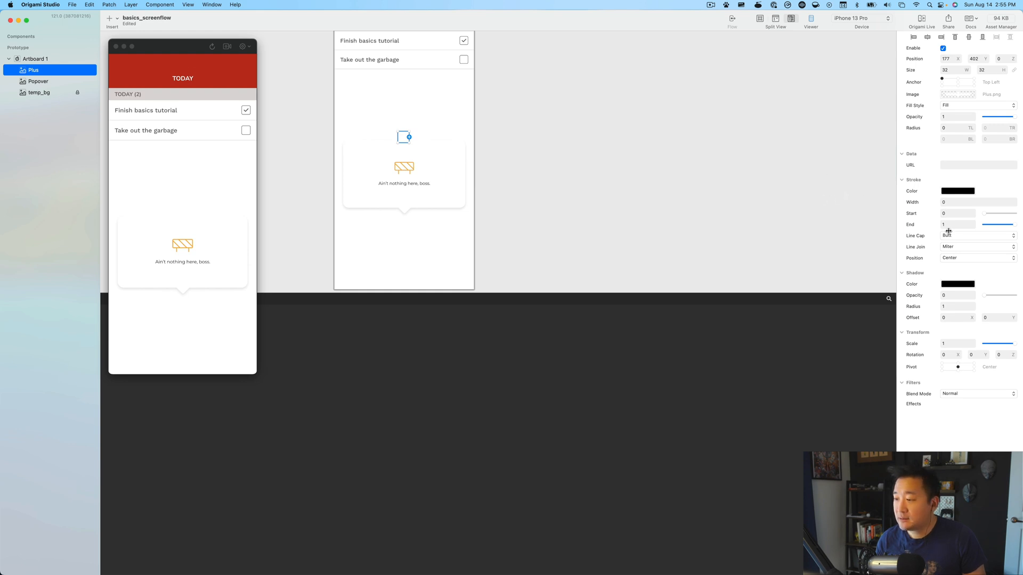
click(959, 204)
text(4)
key(Tab)
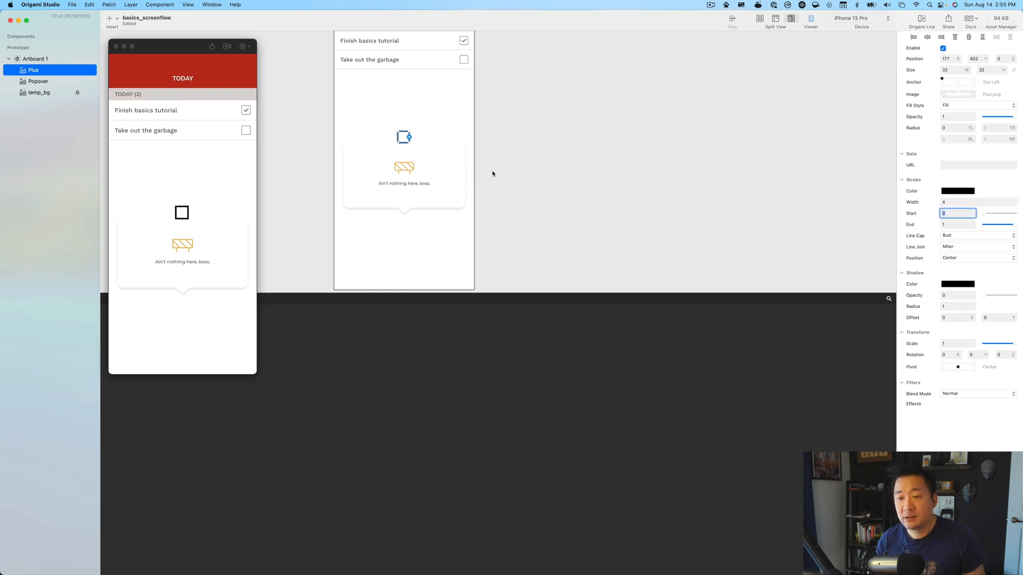
drag(403, 137, 405, 242)
click(531, 222)
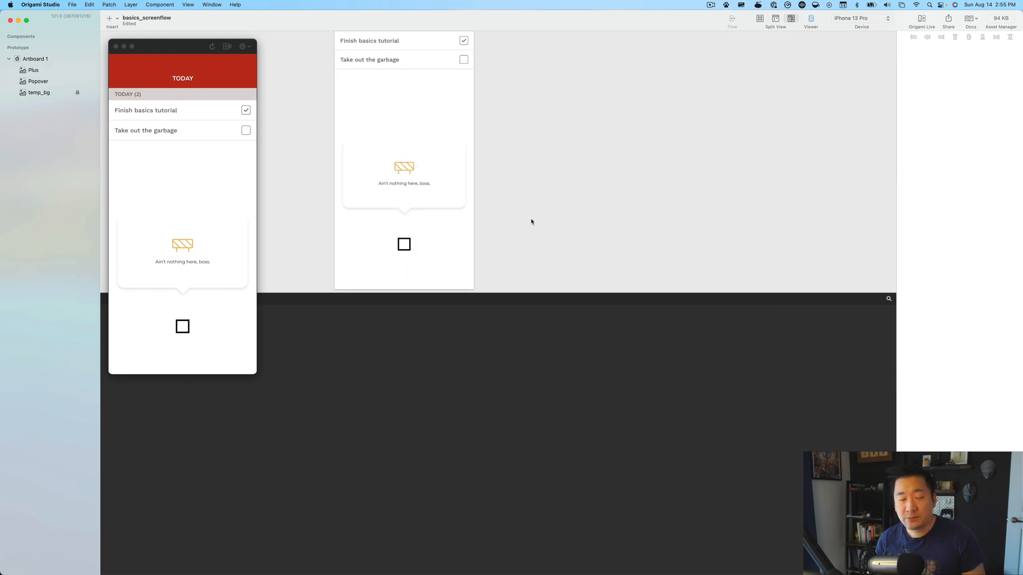
Return to the patch editor view and insert an ellipse layer into Artboard 1.
click(46, 71)
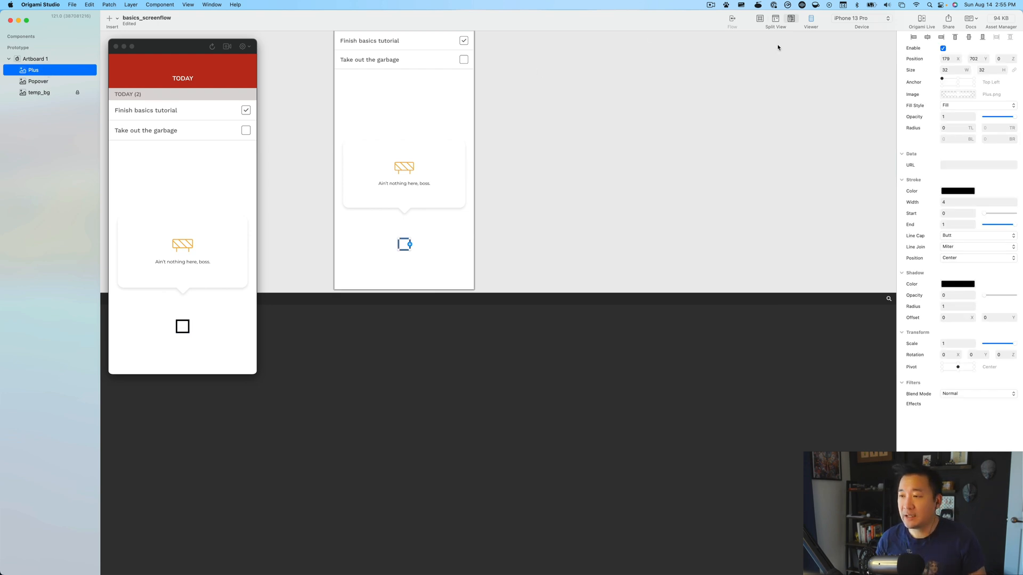
click(760, 18)
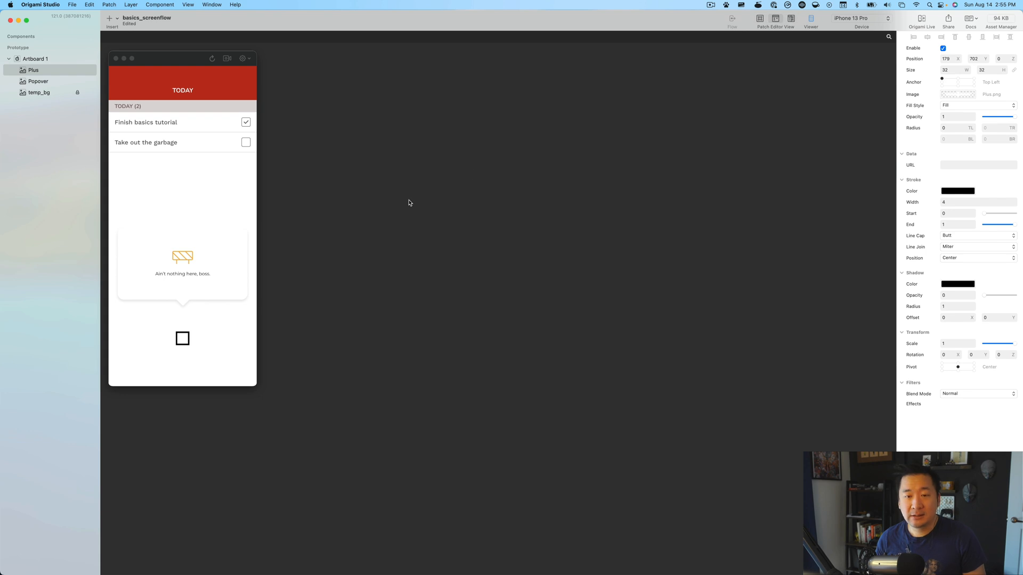
click(40, 72)
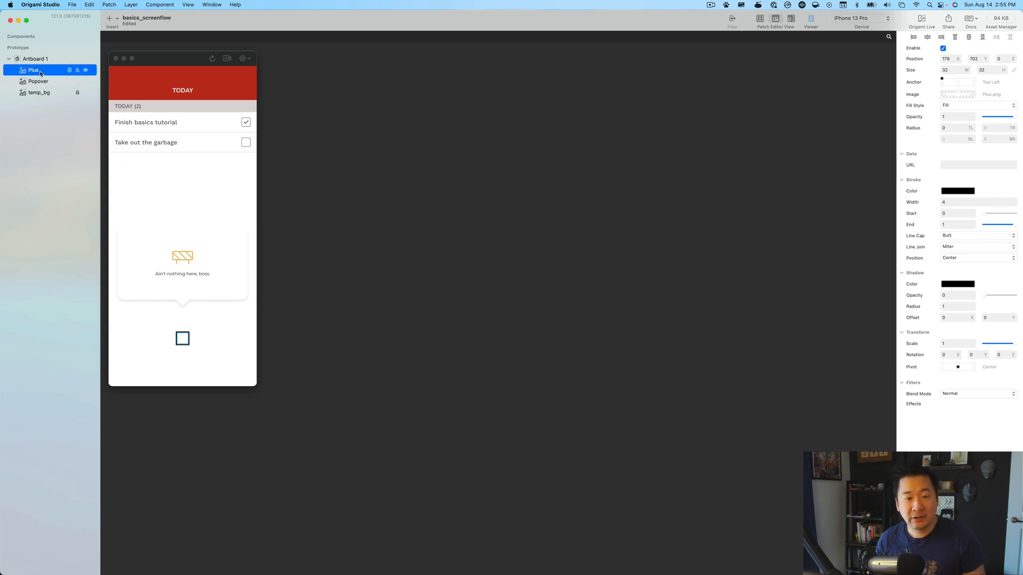
click(117, 20)
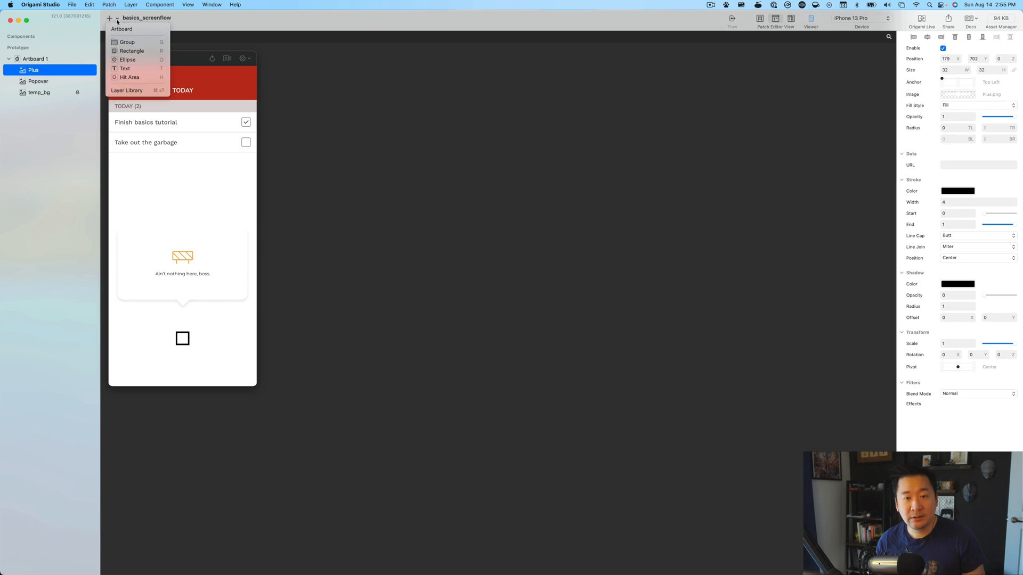
click(133, 63)
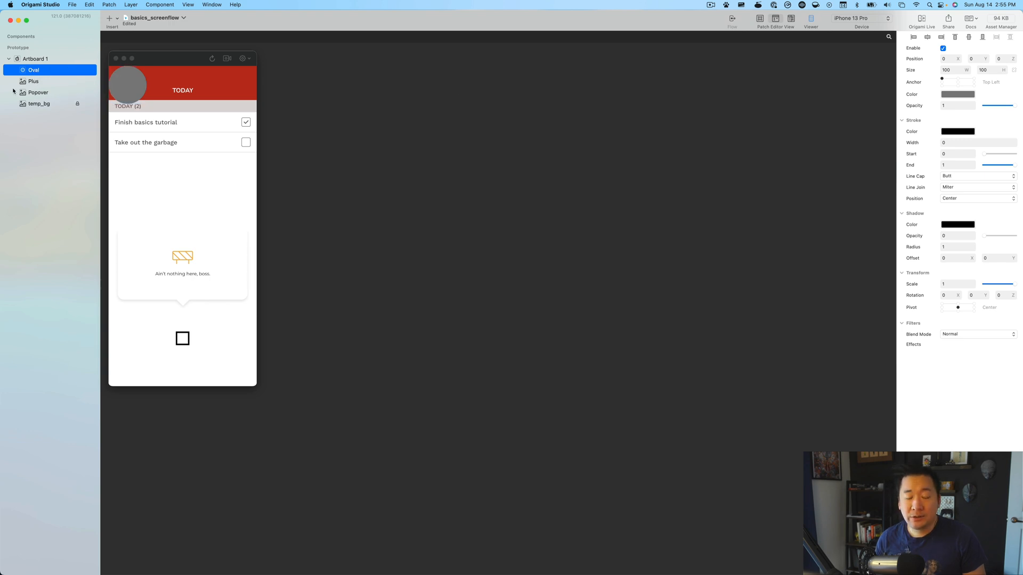
Place the Oval layer directly beneath Plus in the layer order and set its anchor to Center.
drag(44, 71, 45, 83)
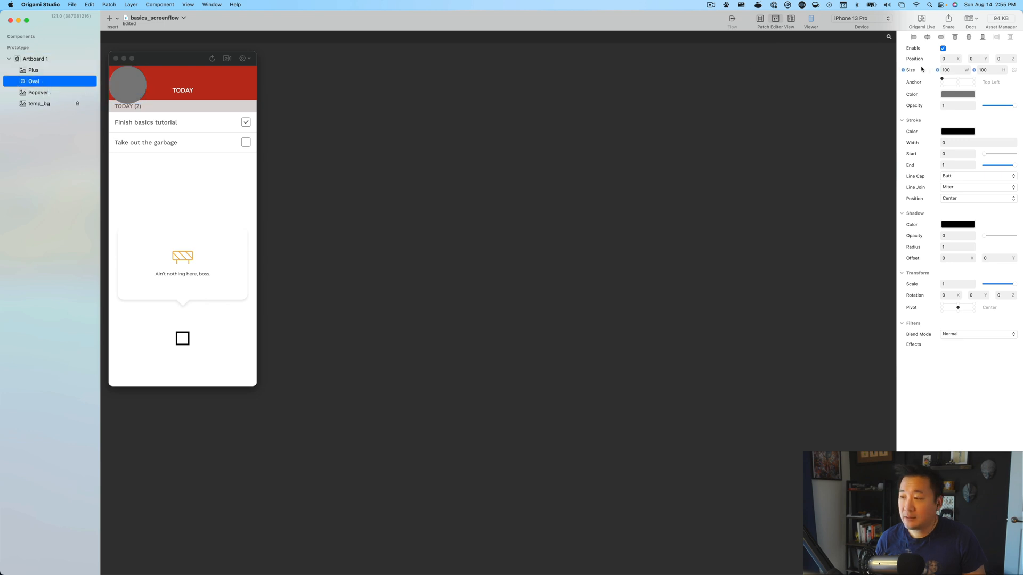
click(958, 83)
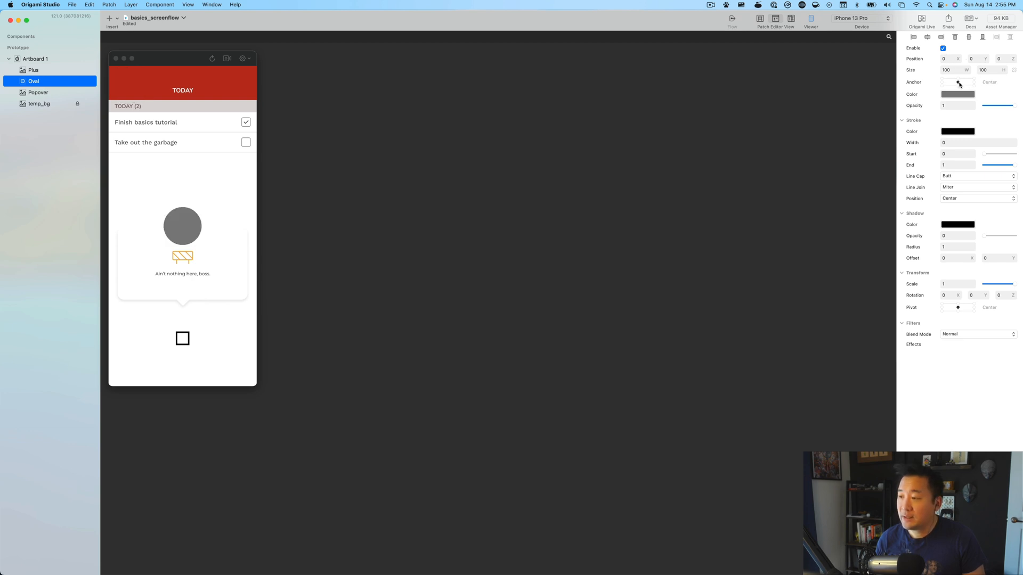
Set the Oval layer's size to 80 by 80.
click(956, 70)
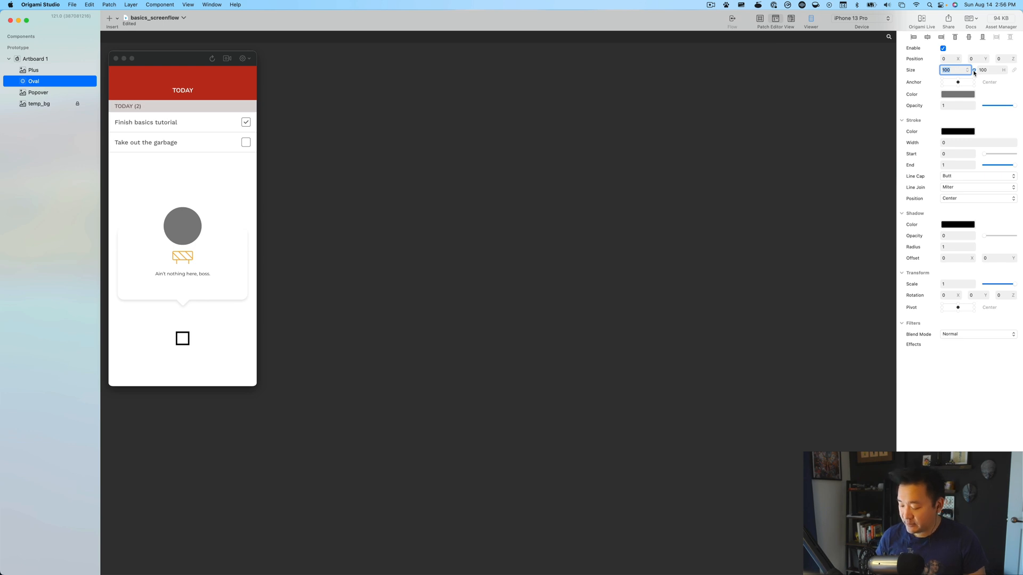
text(80)
key(Return)
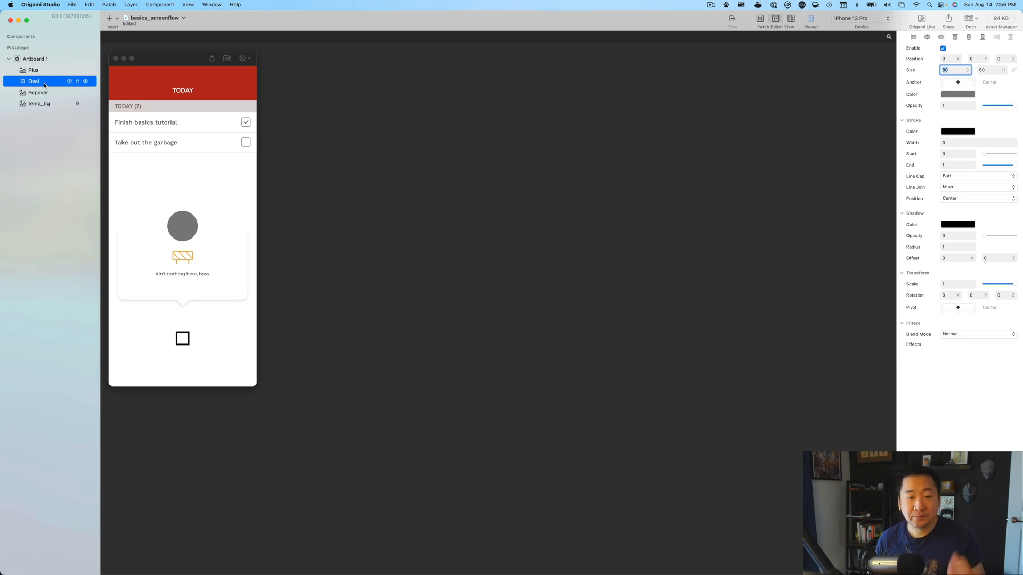
Centre the Plus image on the oval with position X 0, Y 0 and a Center anchor, and set its stroke width to 0.
click(44, 70)
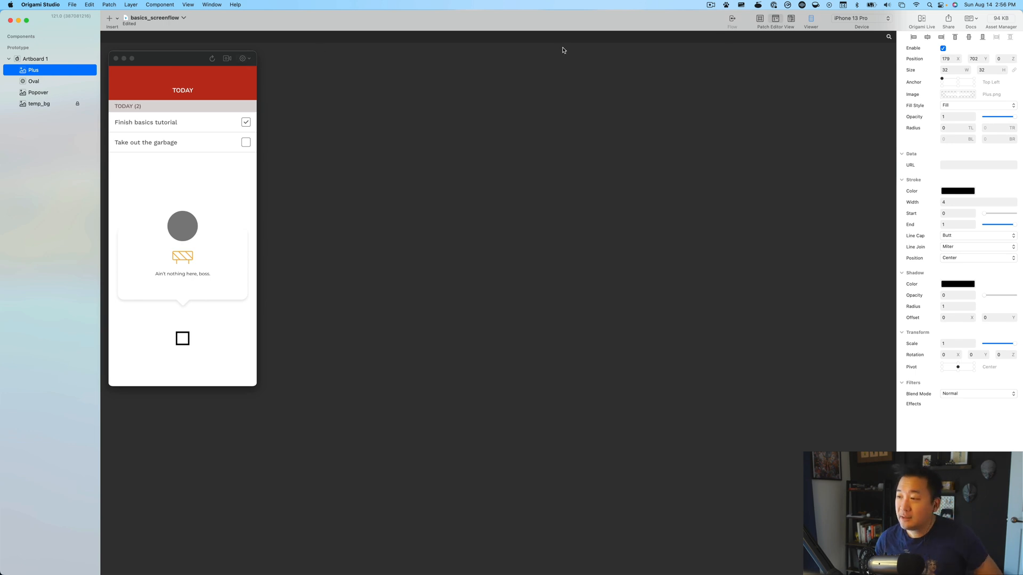
click(951, 58)
text(0)
click(966, 60)
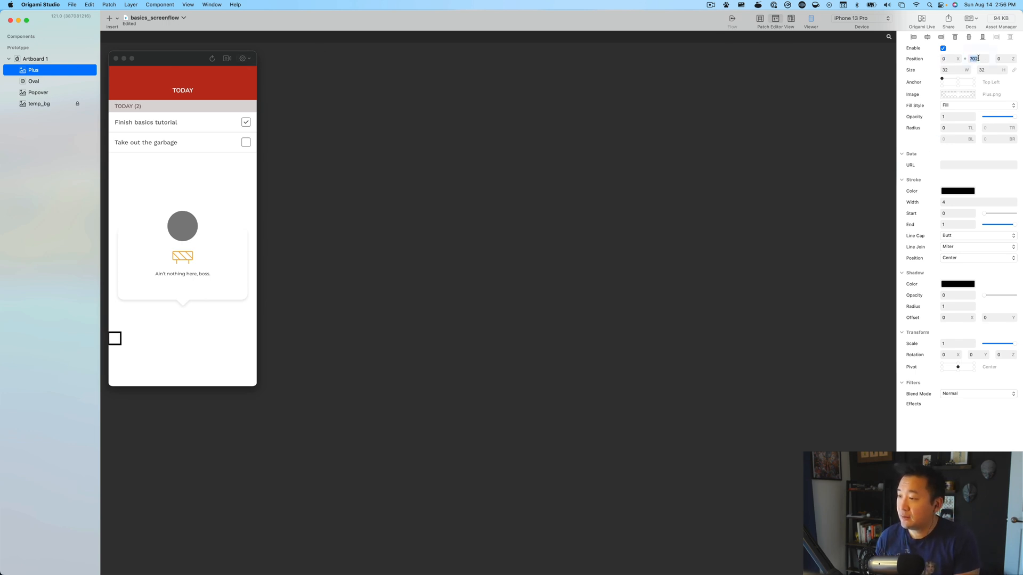
text(0)
click(958, 82)
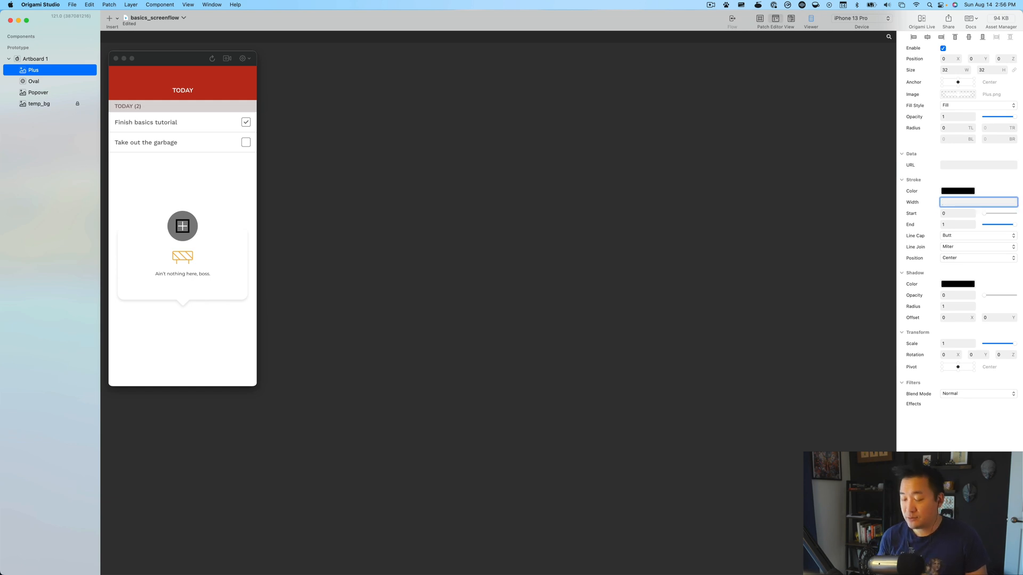
text(0)
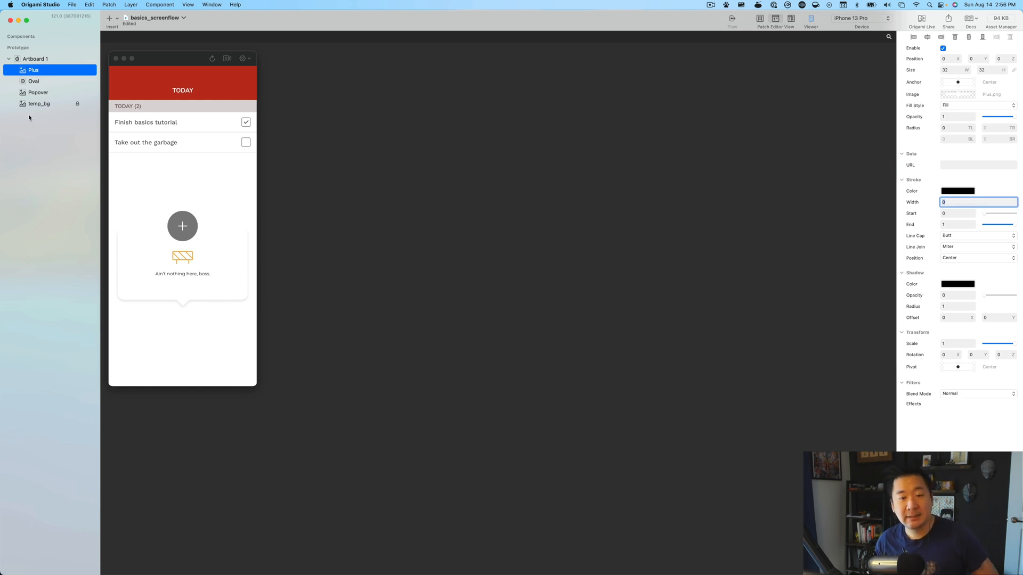
Group the Plus and Oval layers and rename the group as Add Button.
click(48, 84)
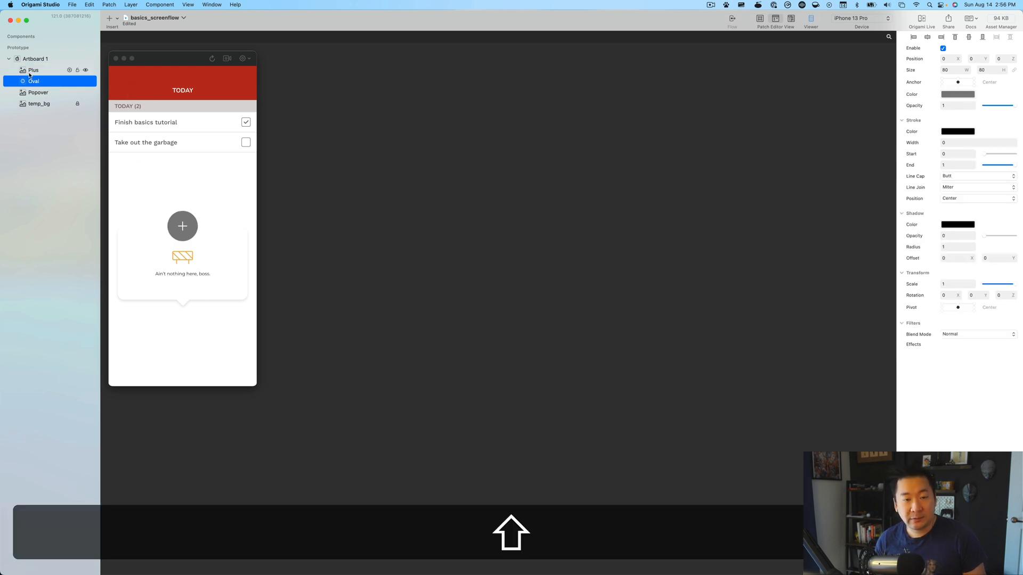
shift+click(40, 73)
key(super+g)
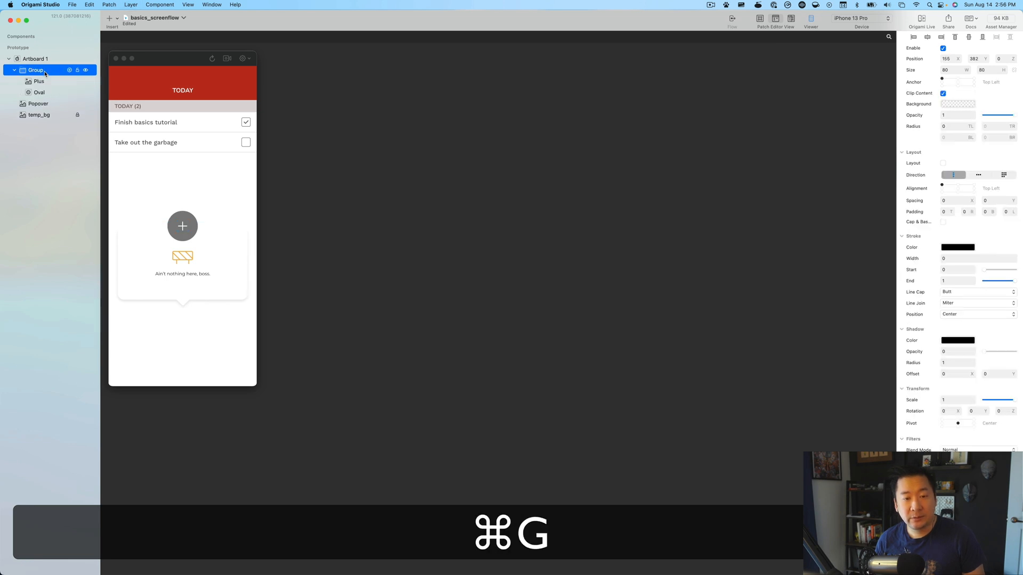
double_click(43, 72)
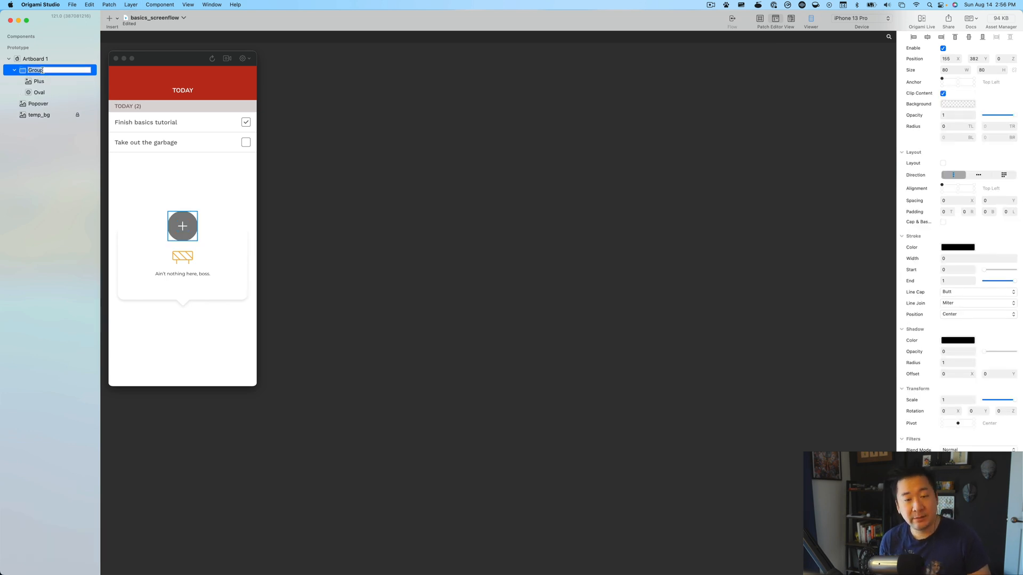
text(Add Button)
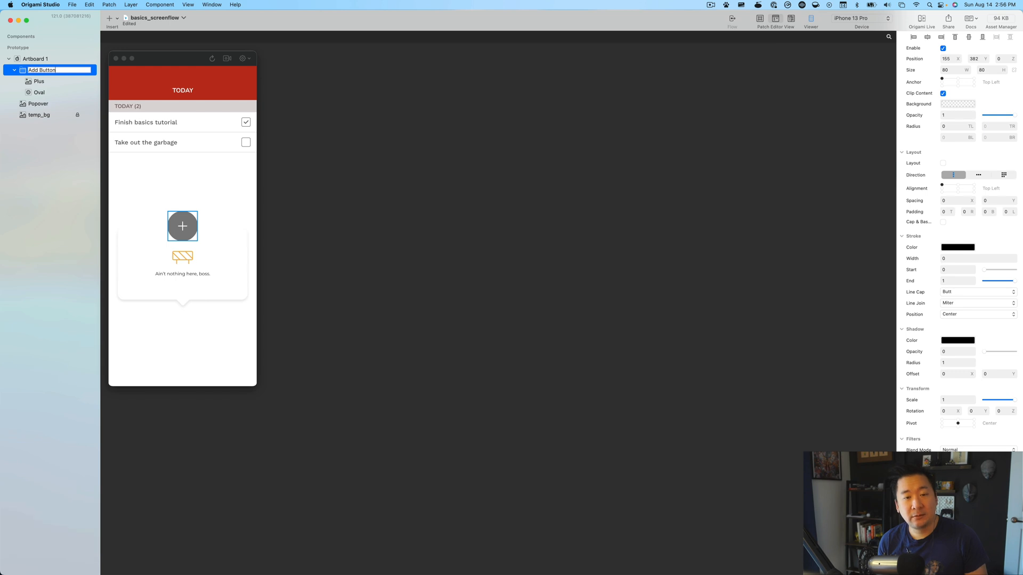
Examine the Add Button group and its nested Plus and Oval layers, comparing their properties.
click(38, 81)
click(40, 92)
click(40, 81)
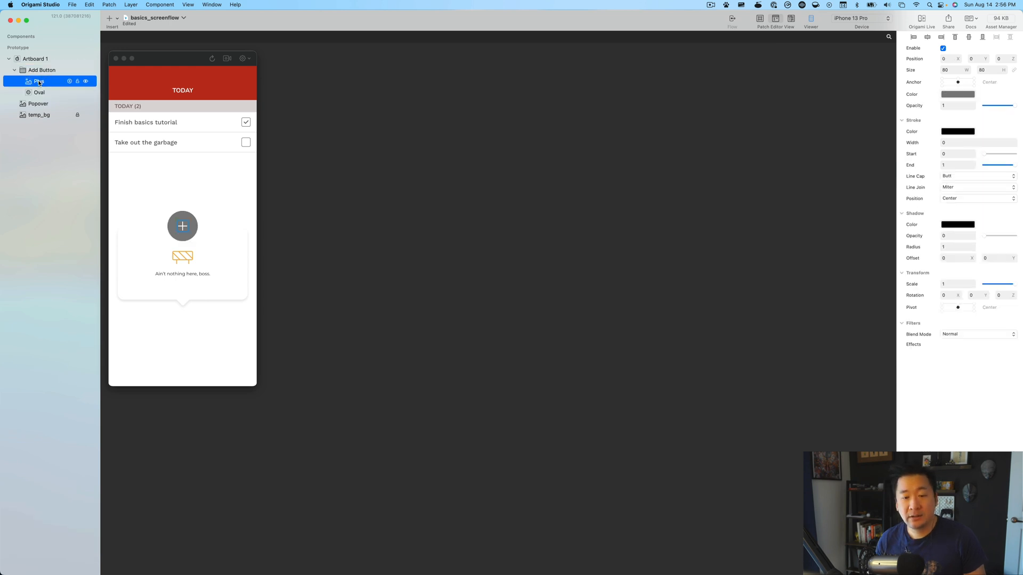
click(38, 72)
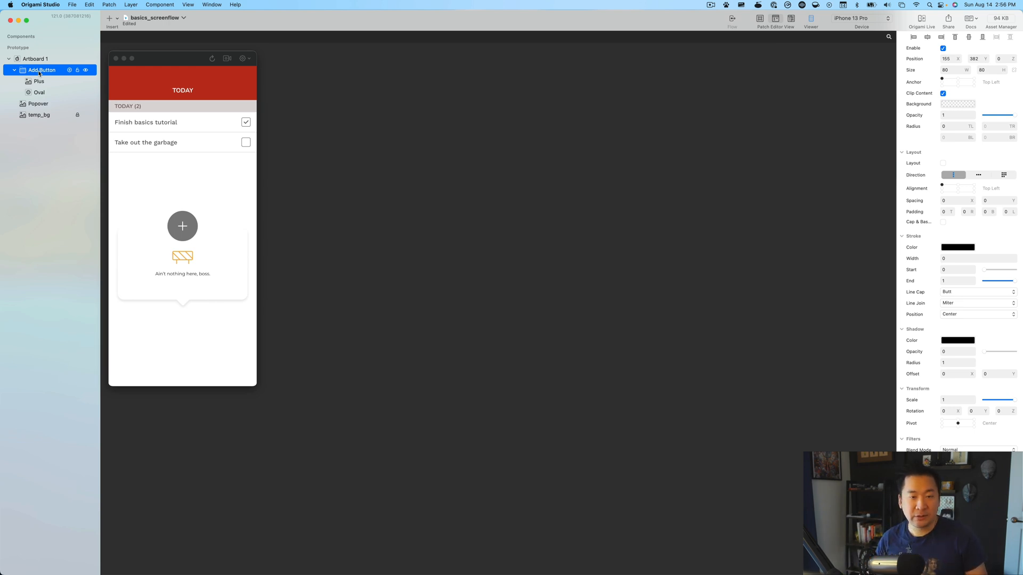
click(41, 82)
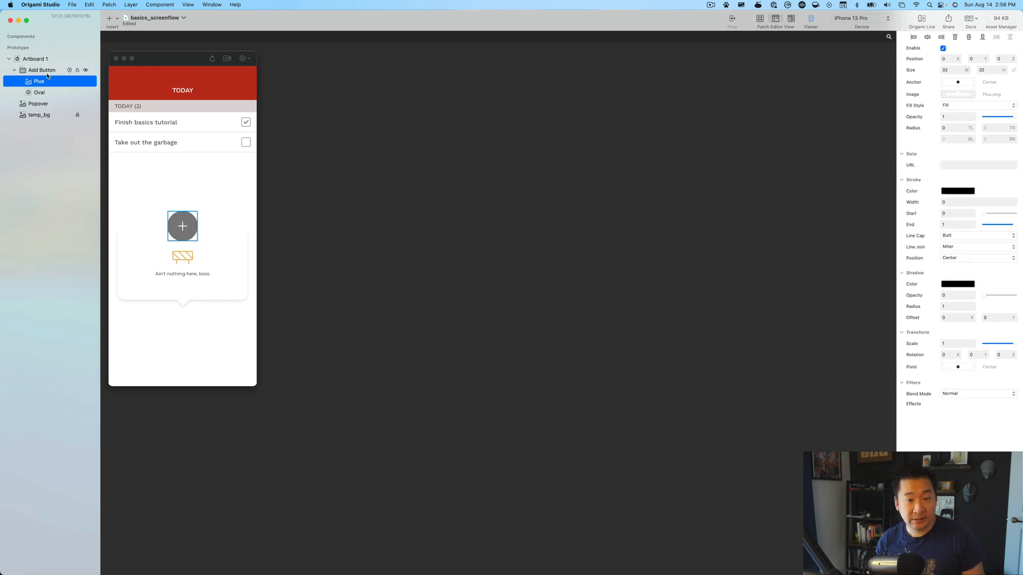
click(43, 71)
click(46, 94)
Set the Add Button group's position to X 0, Y 0 and its anchor to Bottom Center.
click(46, 72)
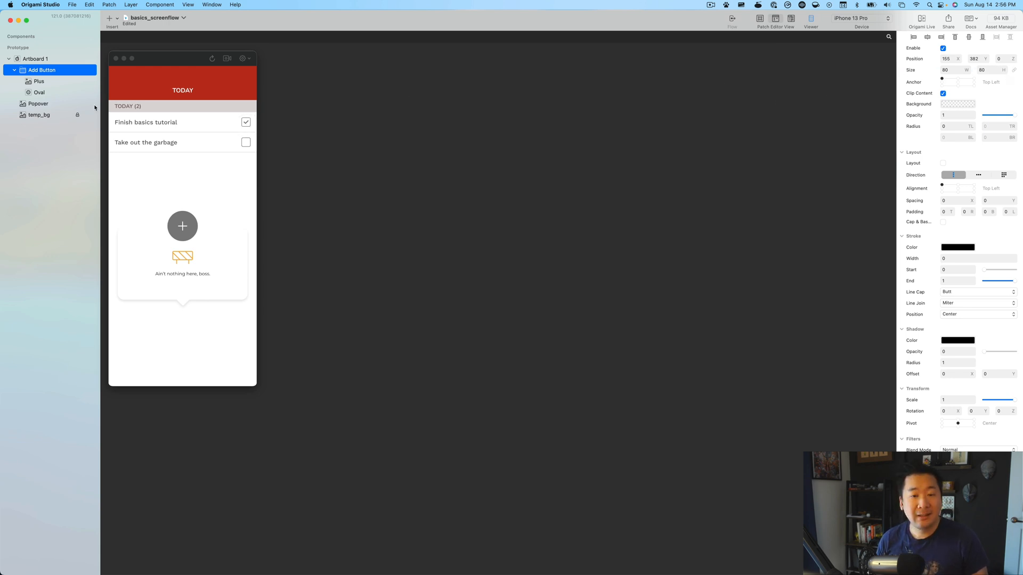
click(953, 59)
text(0)
click(980, 59)
text(0)
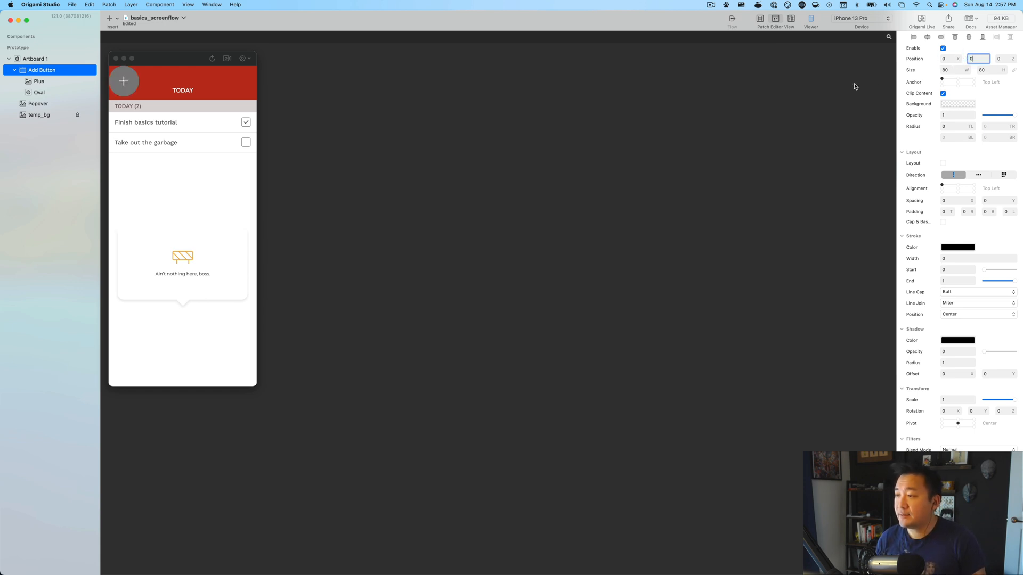
click(943, 70)
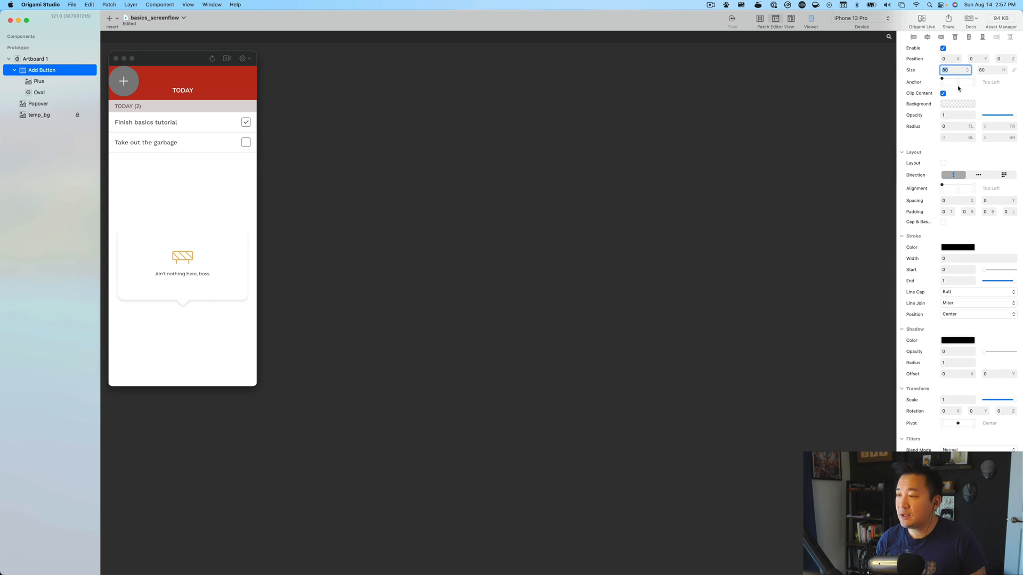
click(957, 85)
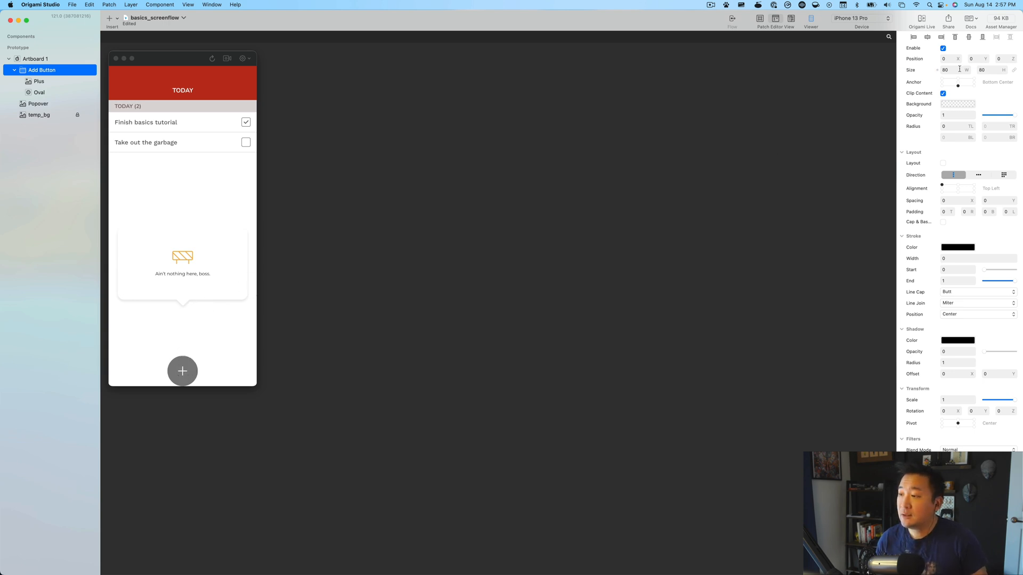
Raise the Add Button group from the screen's lower edge by setting its Y position to -48.
click(975, 58)
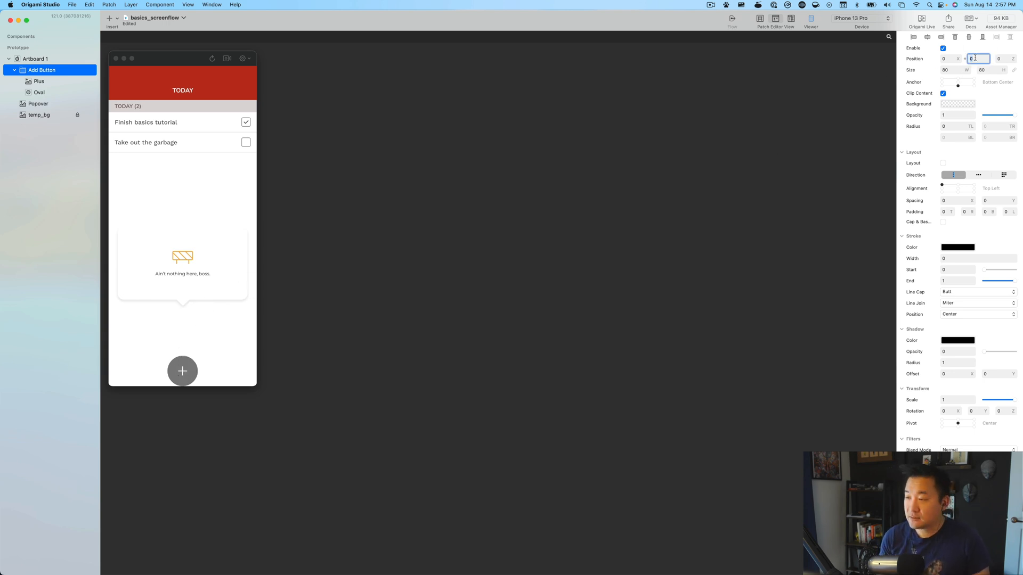
text(-)
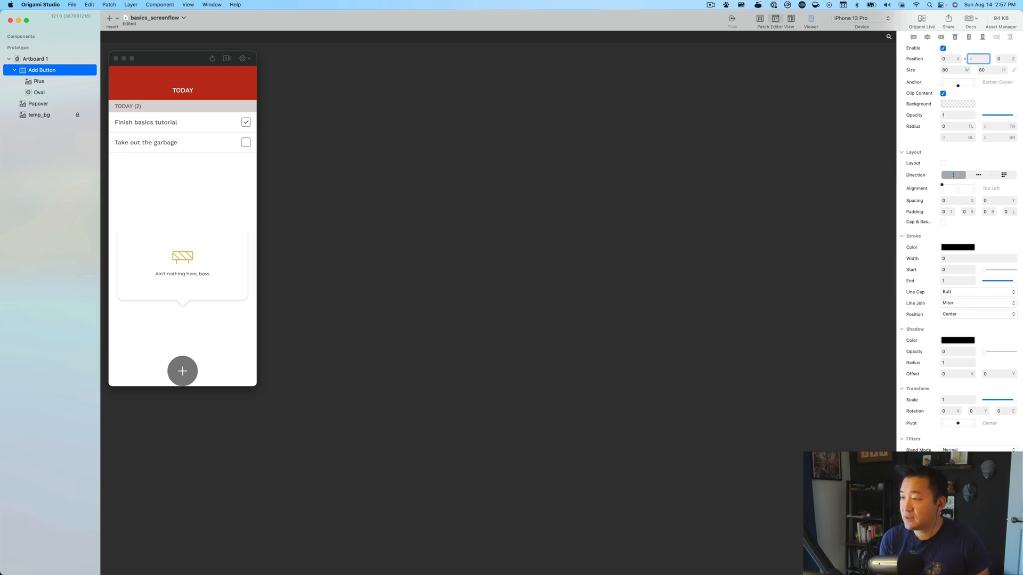
text(48)
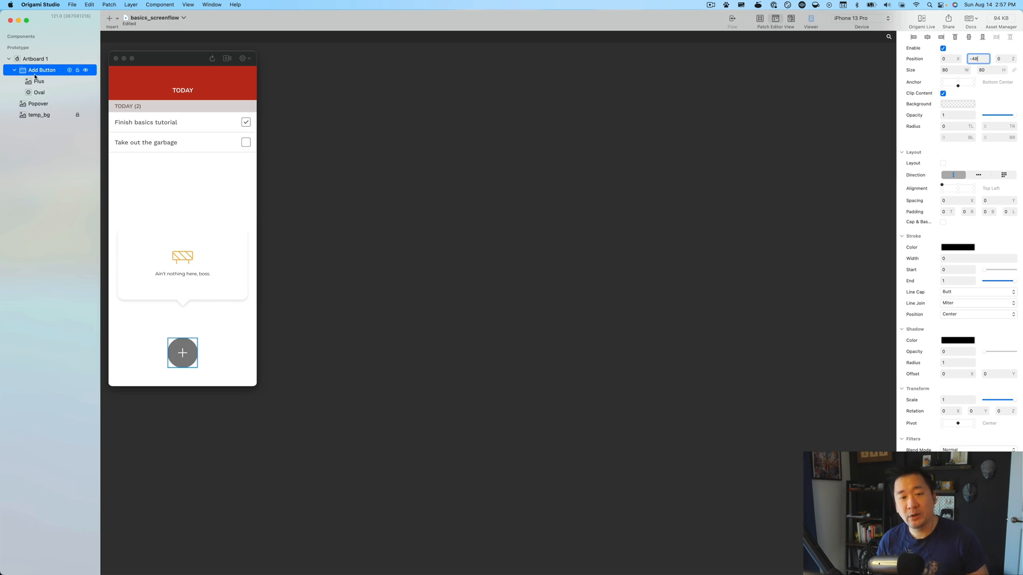
Rename the Oval layer inside the Add Button group as Button BG.
click(38, 92)
click(38, 92)
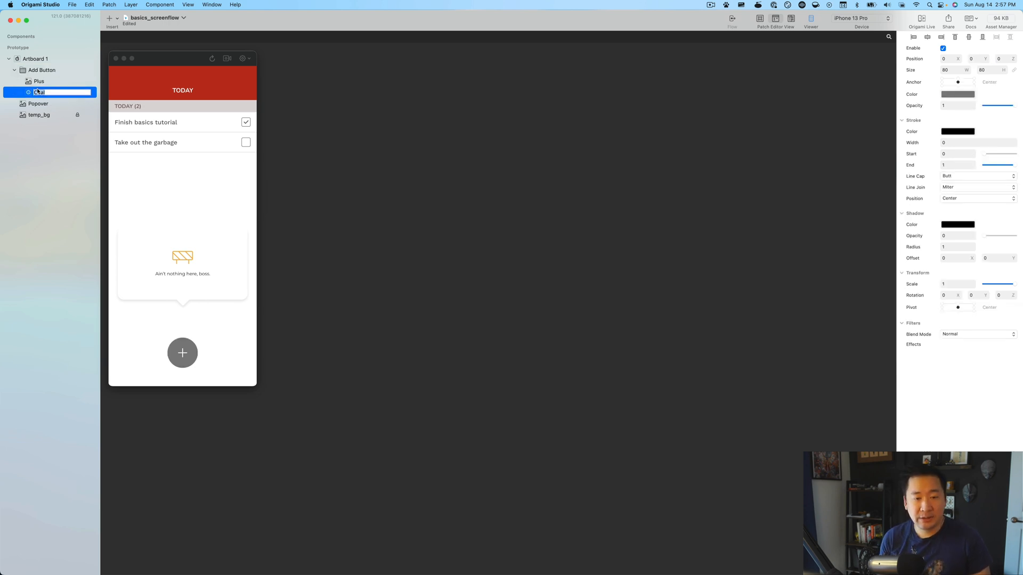
text(Button BG)
key(Return)
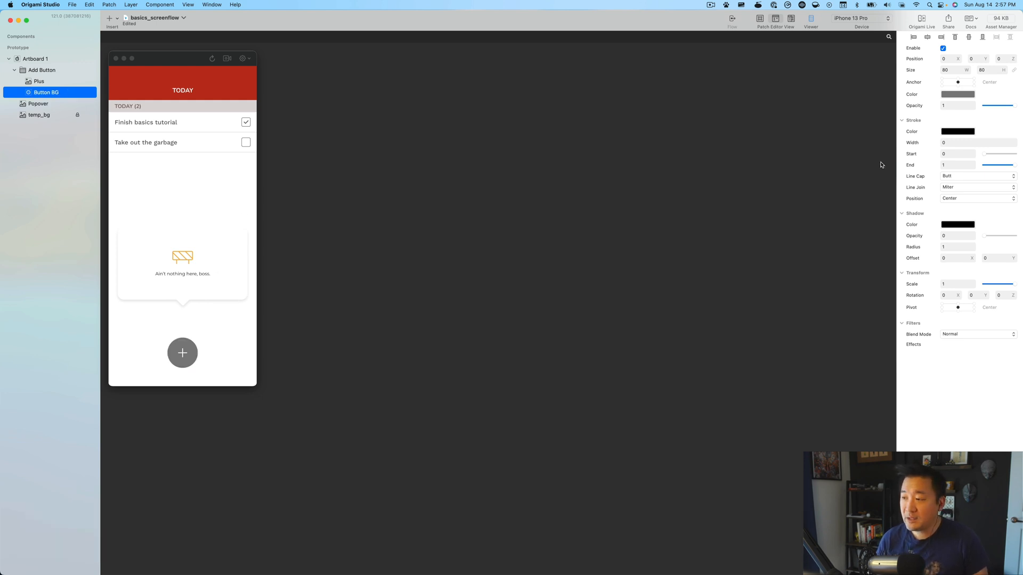
Recolour Button BG with the red sampled by eyedropper from the prototype's TODAY header.
click(950, 97)
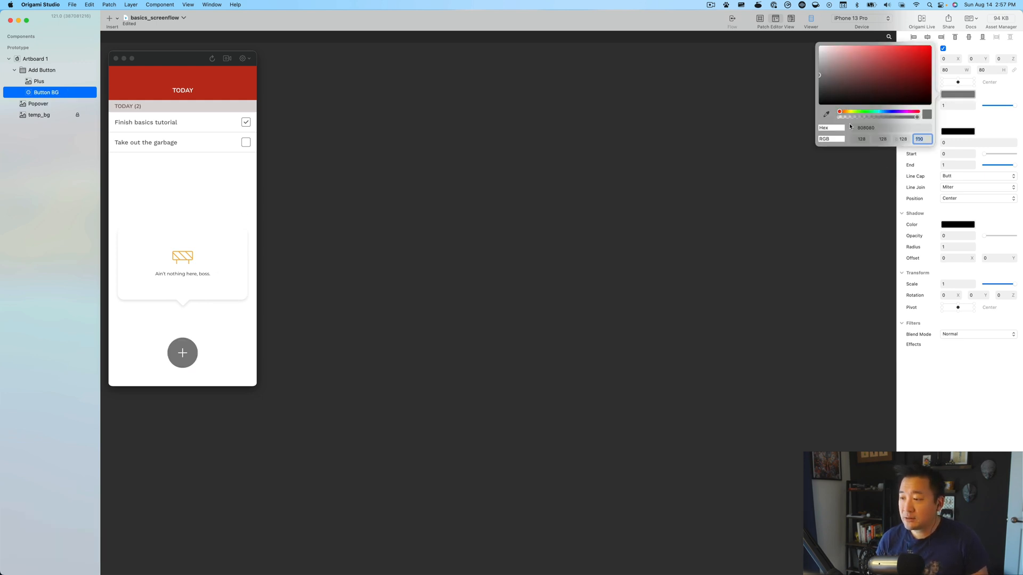
click(826, 114)
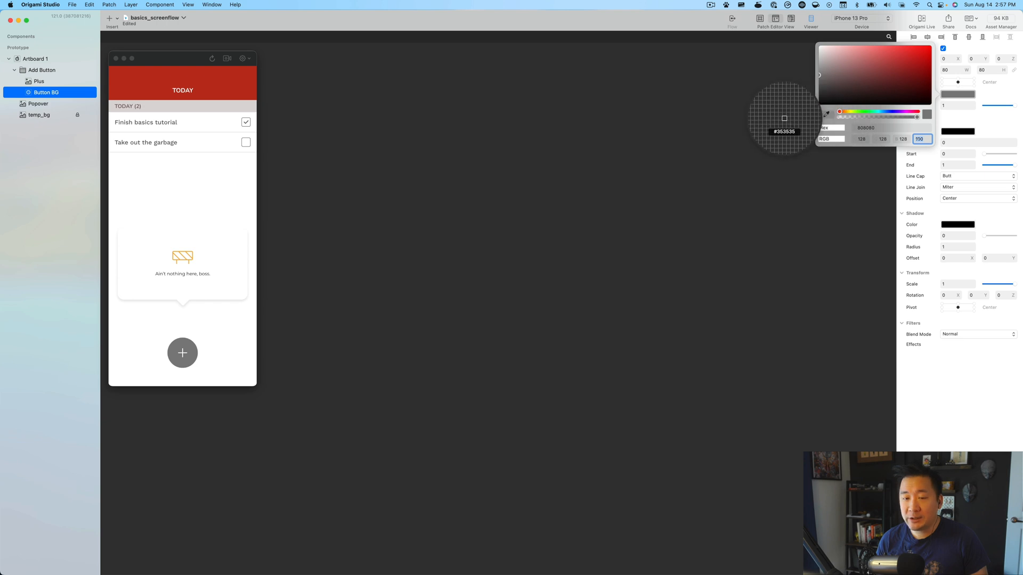
click(218, 84)
click(542, 166)
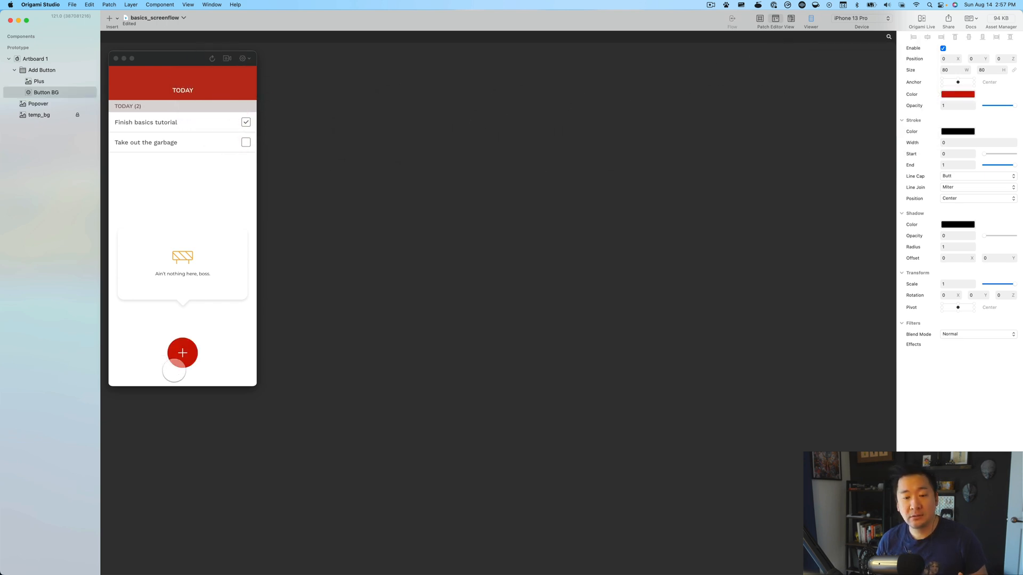
Move the Popover image down to Y 482, just above the red plus button, and toggle its visibility off and back on.
click(48, 102)
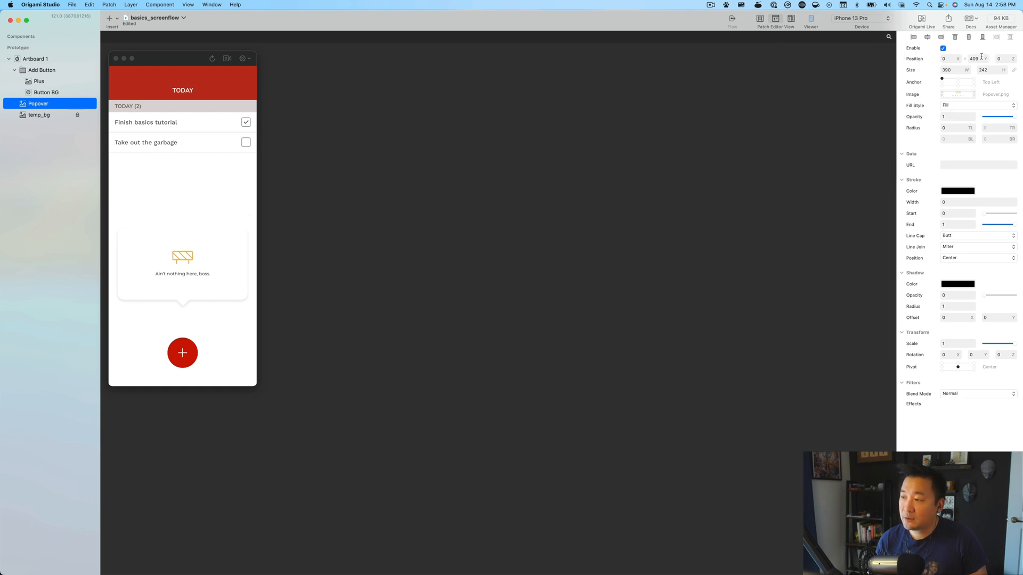
drag(981, 59, 1012, 57)
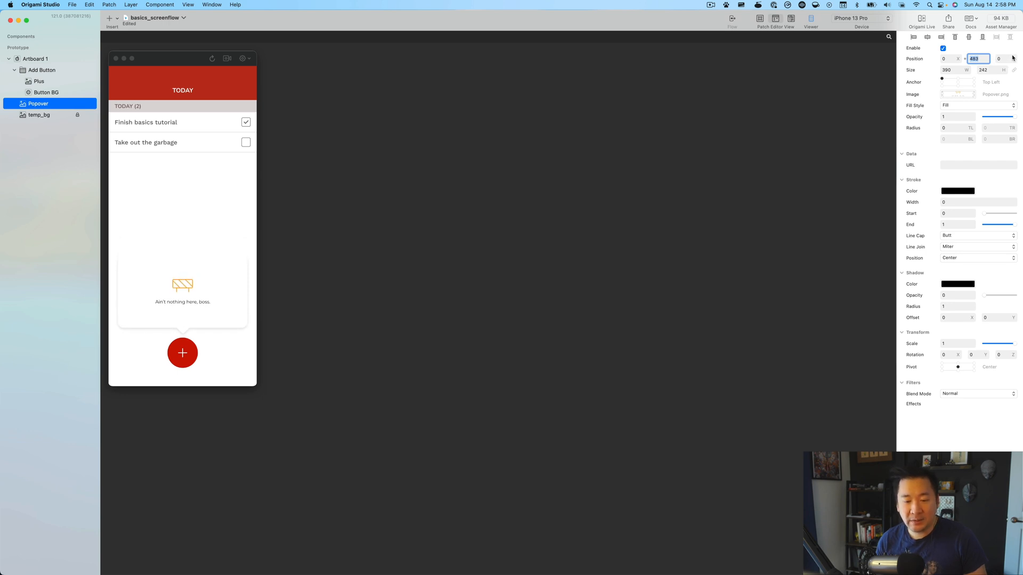
key(Down)
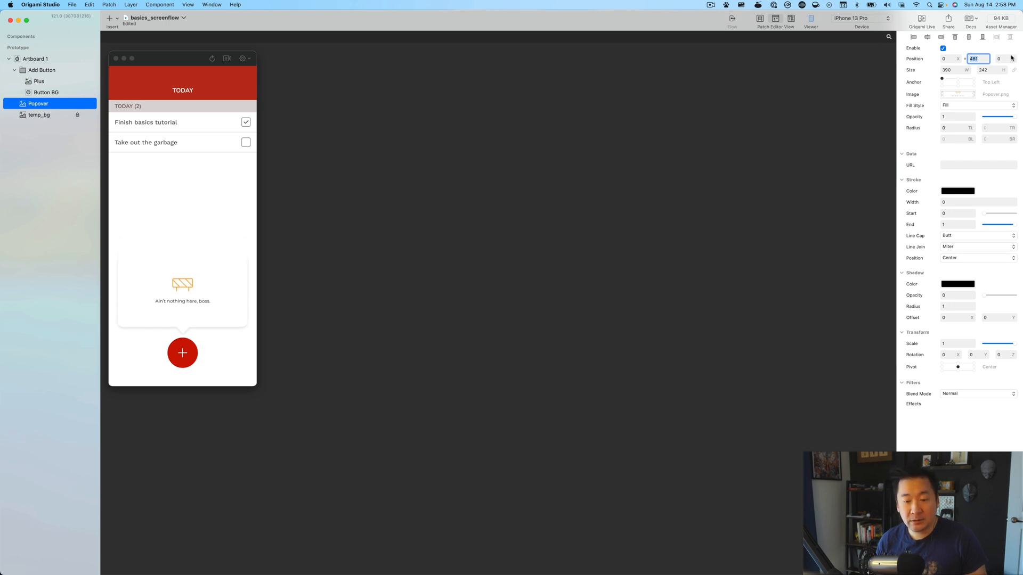
key(Up)
key(Up)
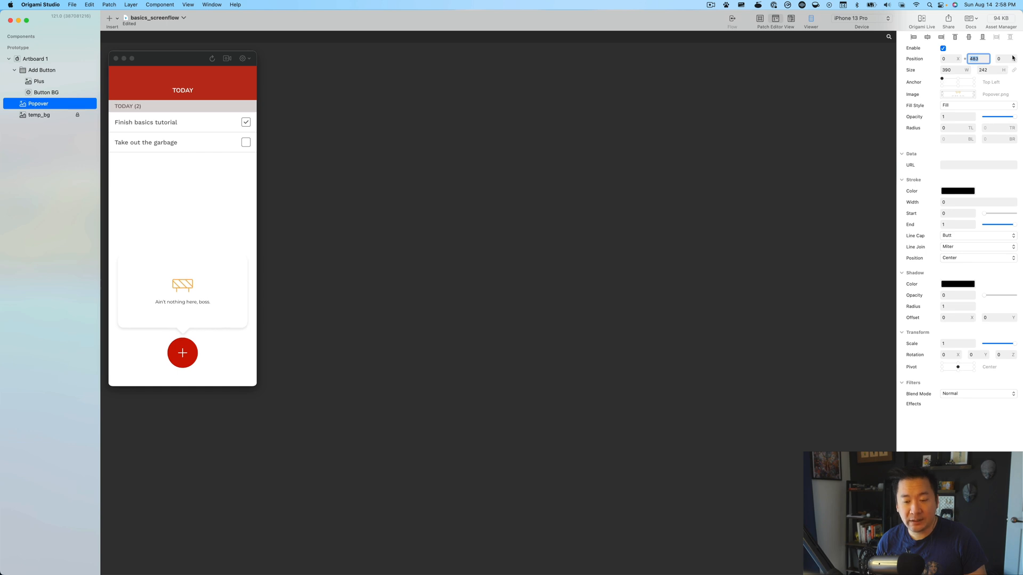
key(Up)
key(Up)
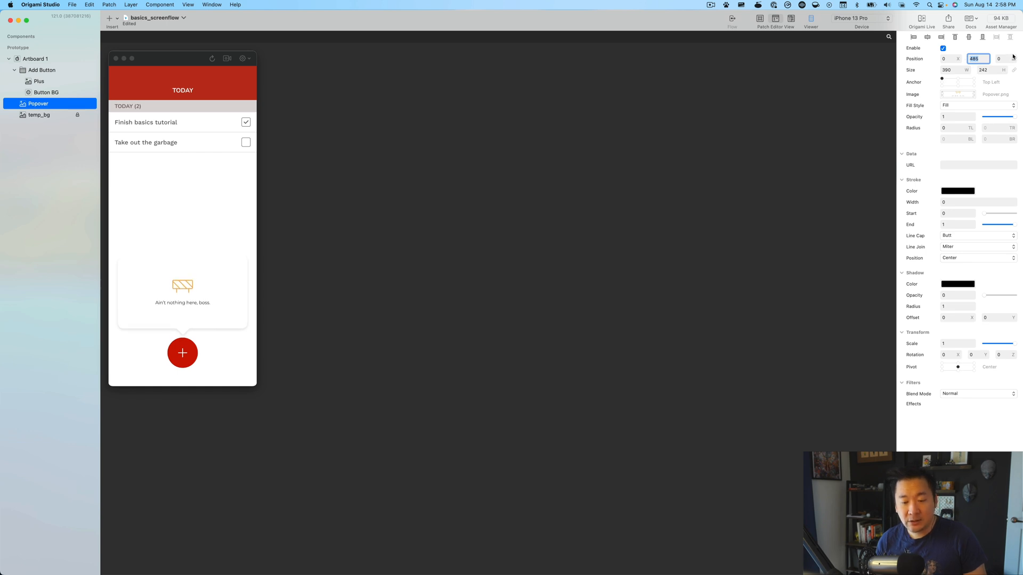
key(Down)
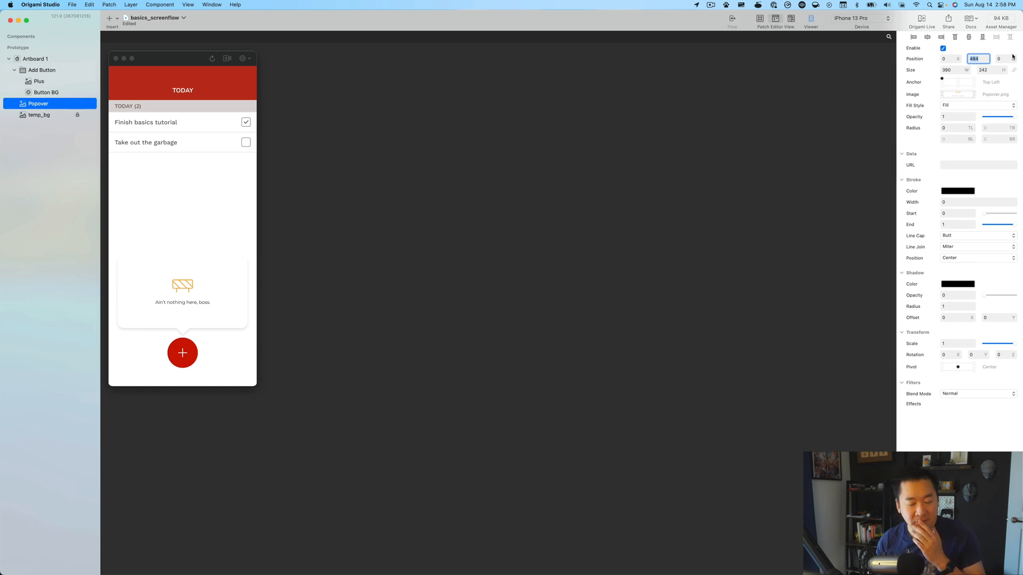
key(Down)
key(Down)
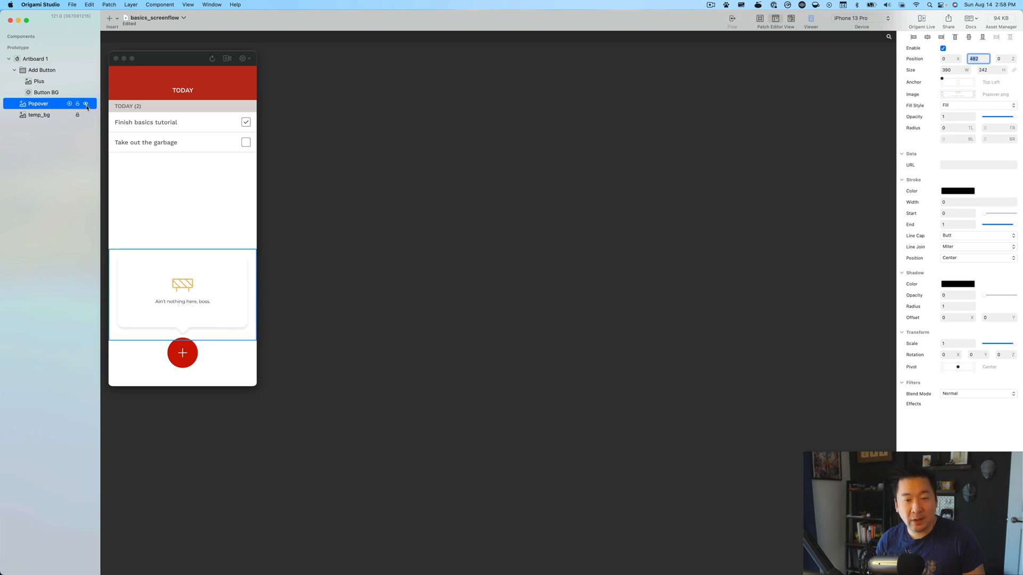
click(85, 105)
click(85, 106)
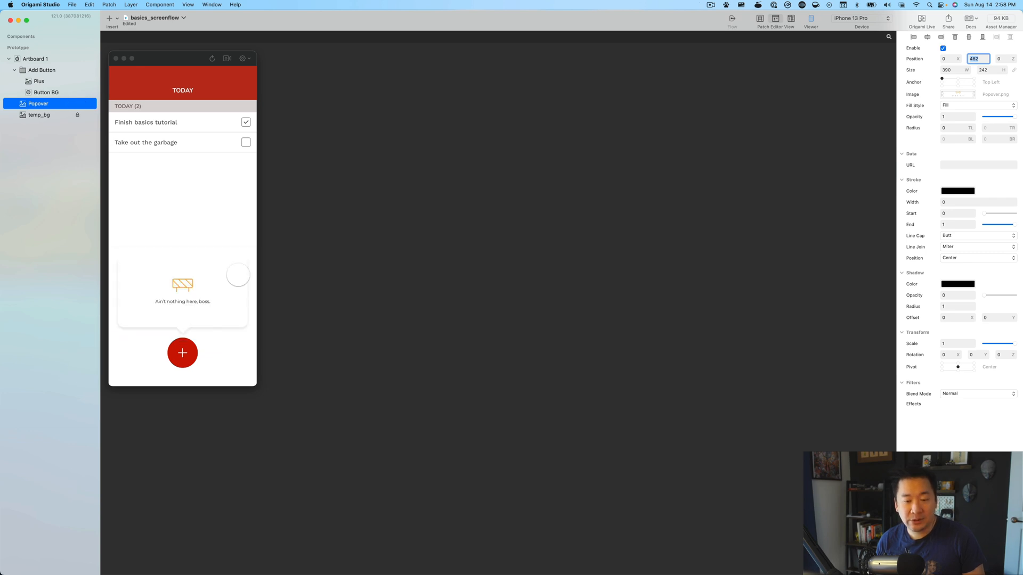
Insert a rectangle layer directly above temp_bg in the layer order.
click(42, 116)
click(110, 18)
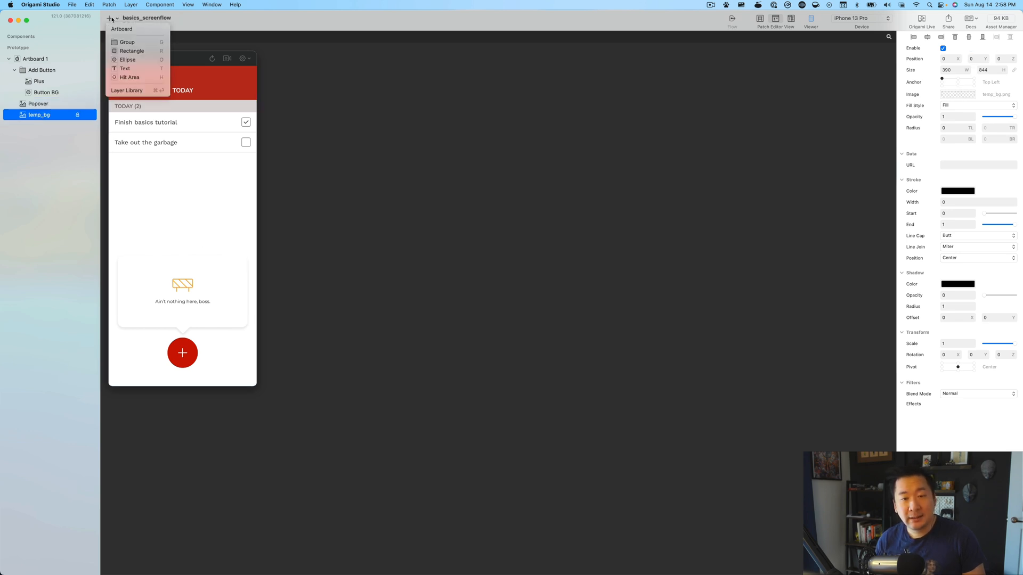
click(138, 52)
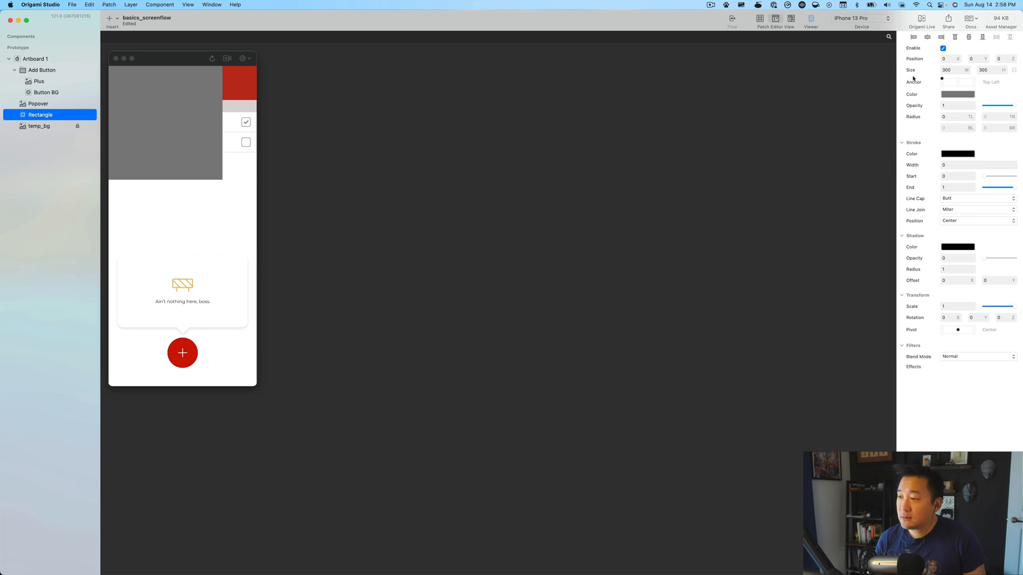
Rename the new rectangle layer as Darkening Mask.
double_click(47, 117)
text(Da)
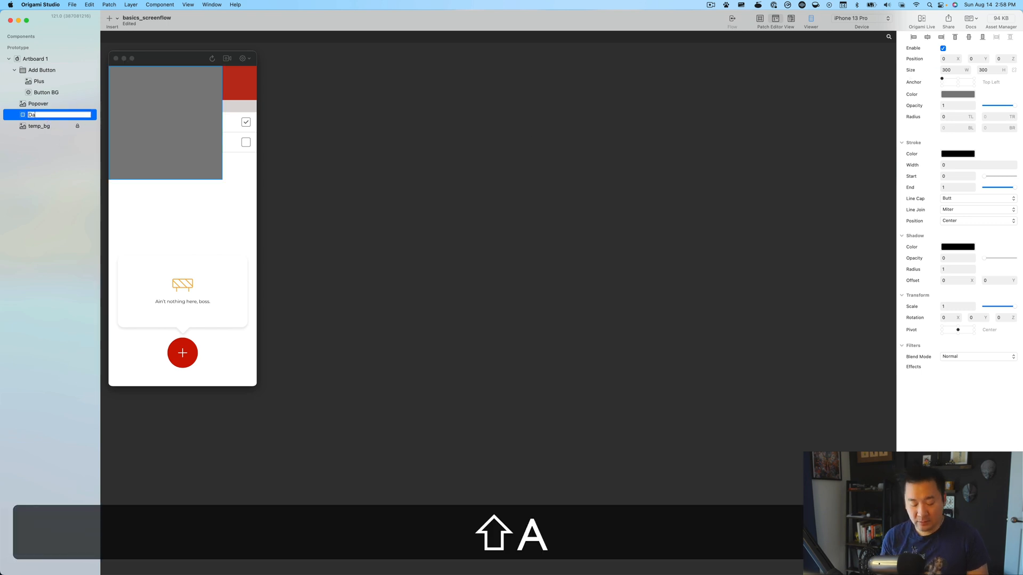
text(rkening Mask)
key(Return)
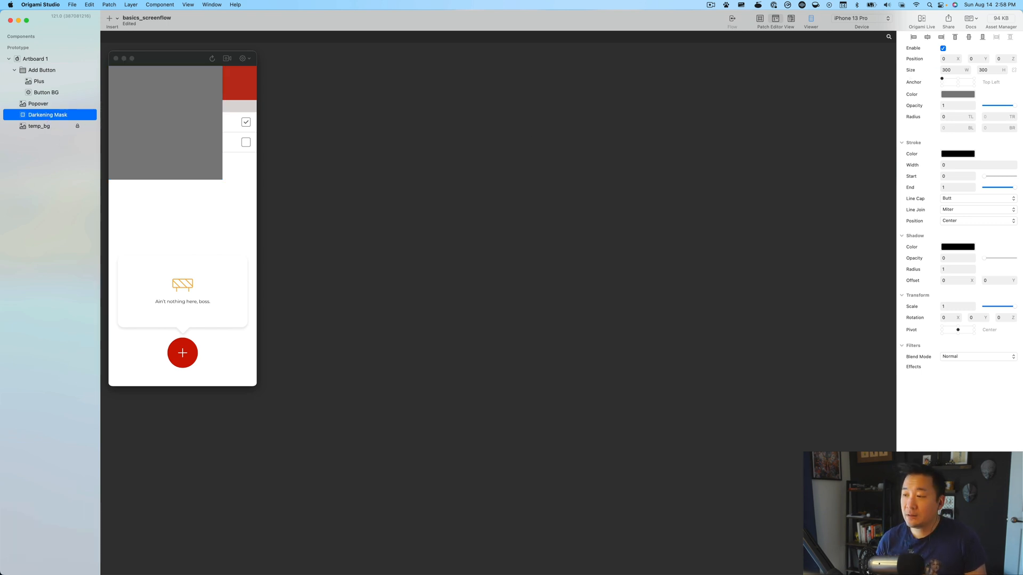
Set the Darkening Mask's width and height both to 100% of the parent size.
click(957, 70)
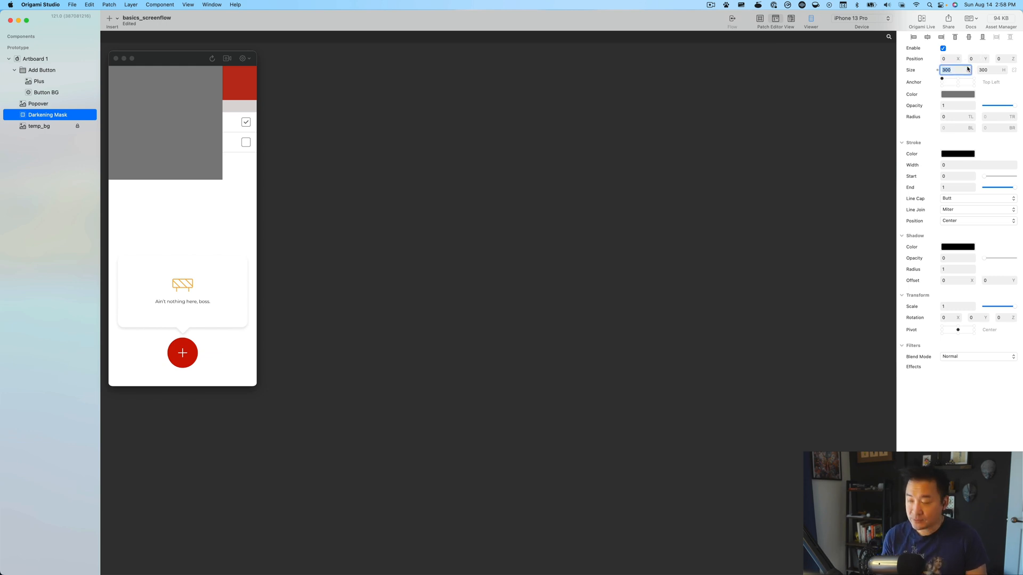
text(100)
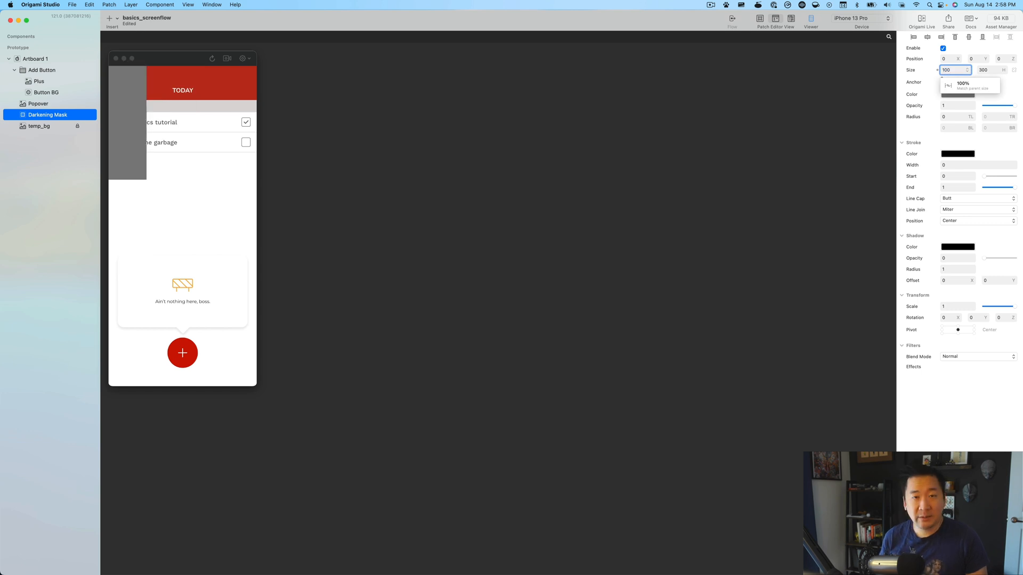
text(%)
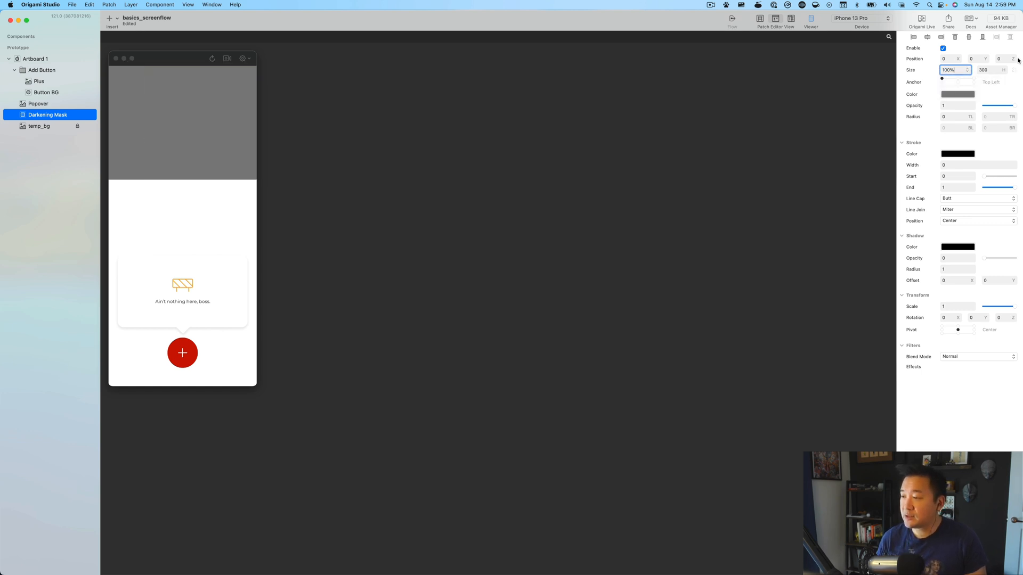
click(993, 69)
text(100%)
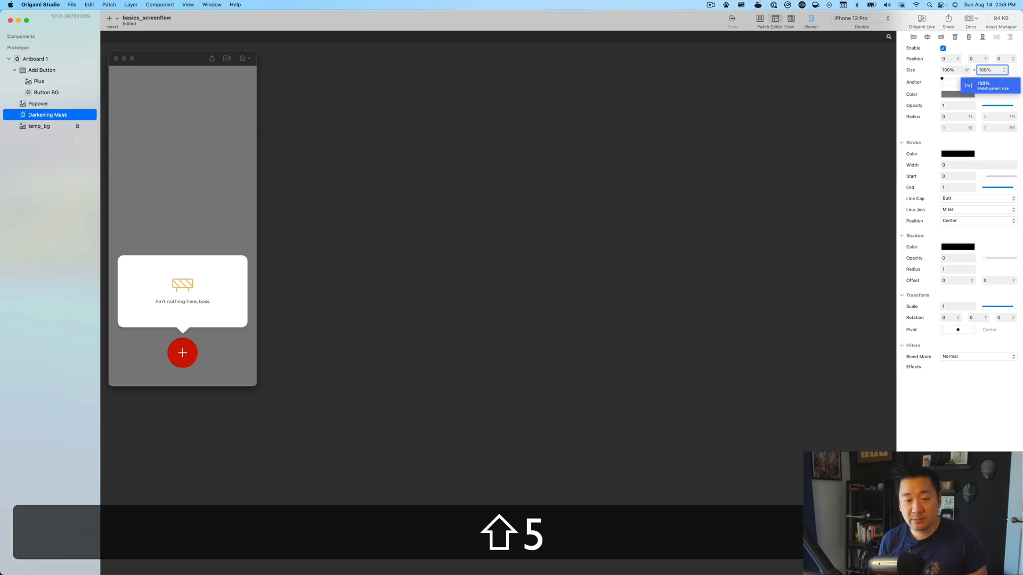
key(Return)
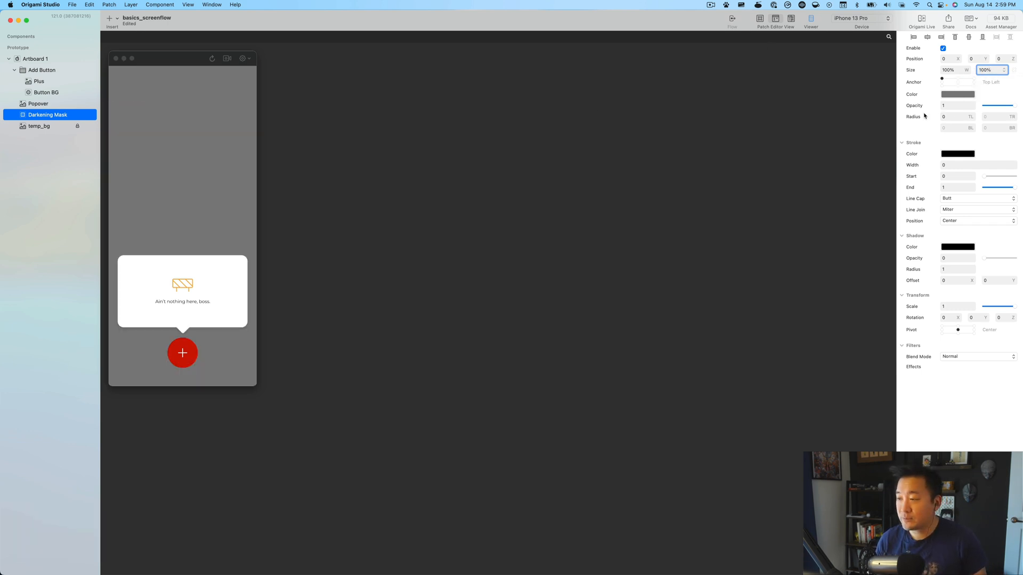
Recolour the Darkening Mask black and lower its opacity to 0.
click(952, 95)
drag(845, 56, 793, 146)
click(988, 413)
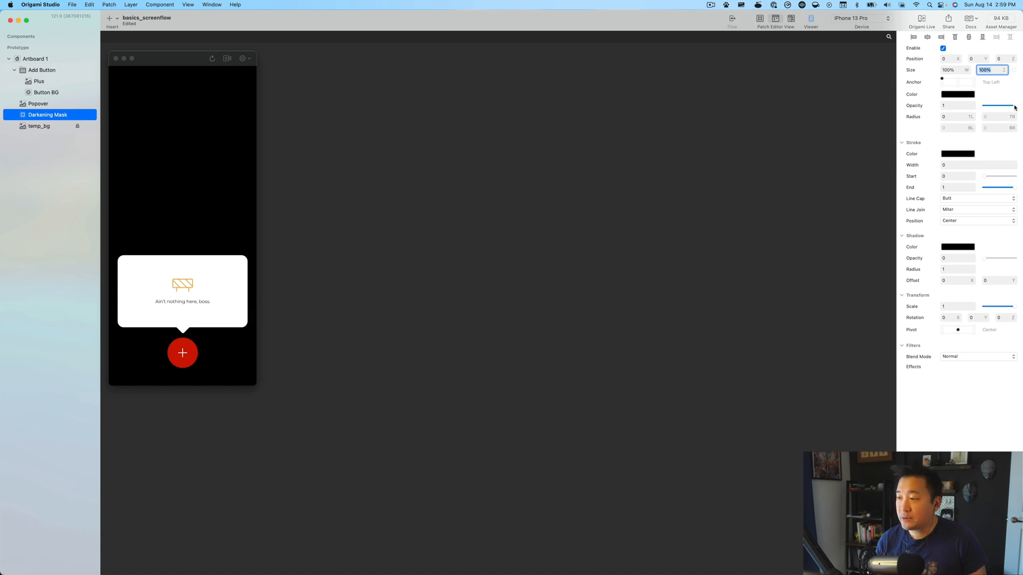
click(956, 95)
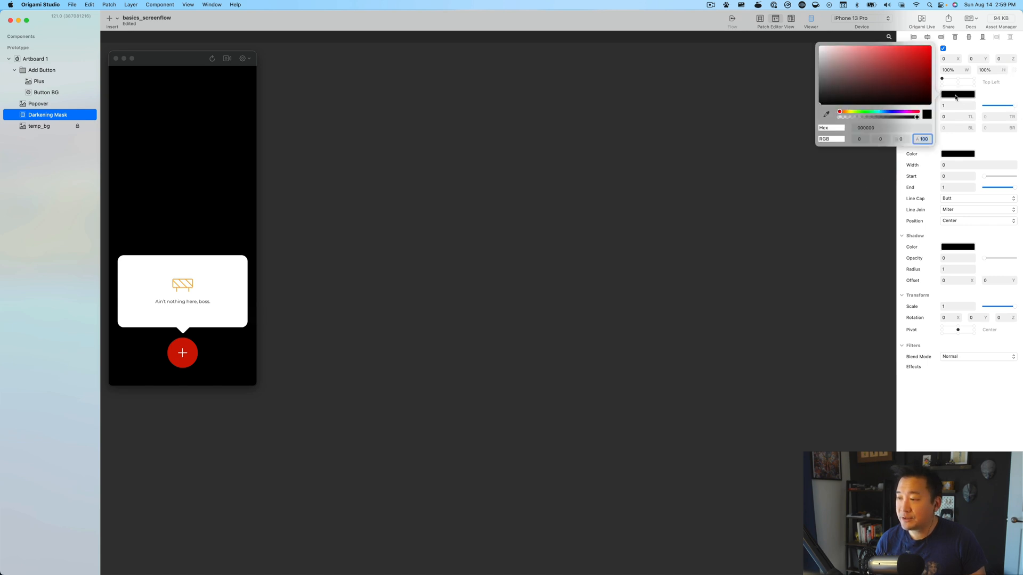
click(993, 98)
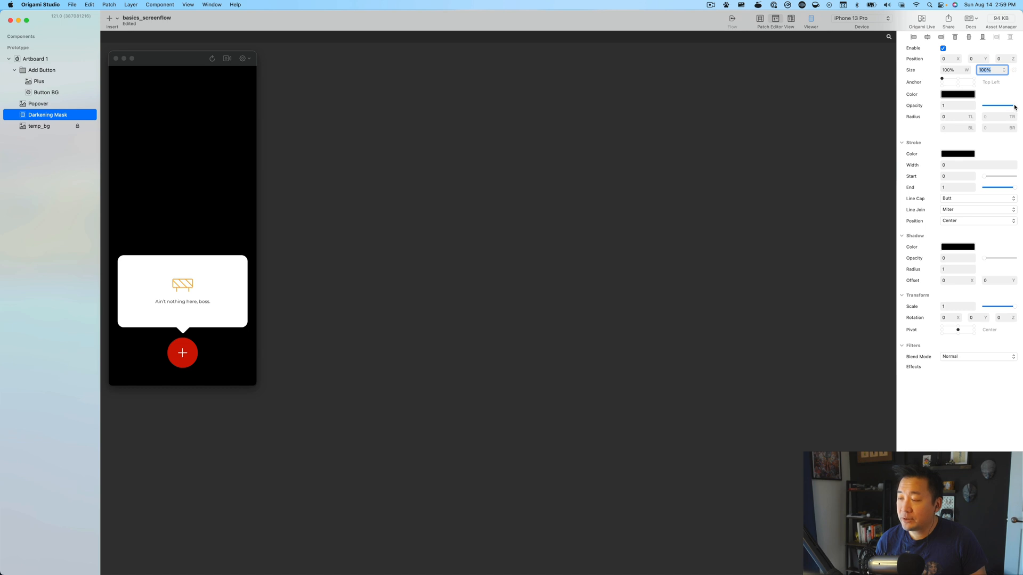
drag(1013, 106, 990, 108)
mouse_move(983, 108)
mouse_down()
mouse_move(1014, 109)
mouse_move(968, 108)
mouse_up()
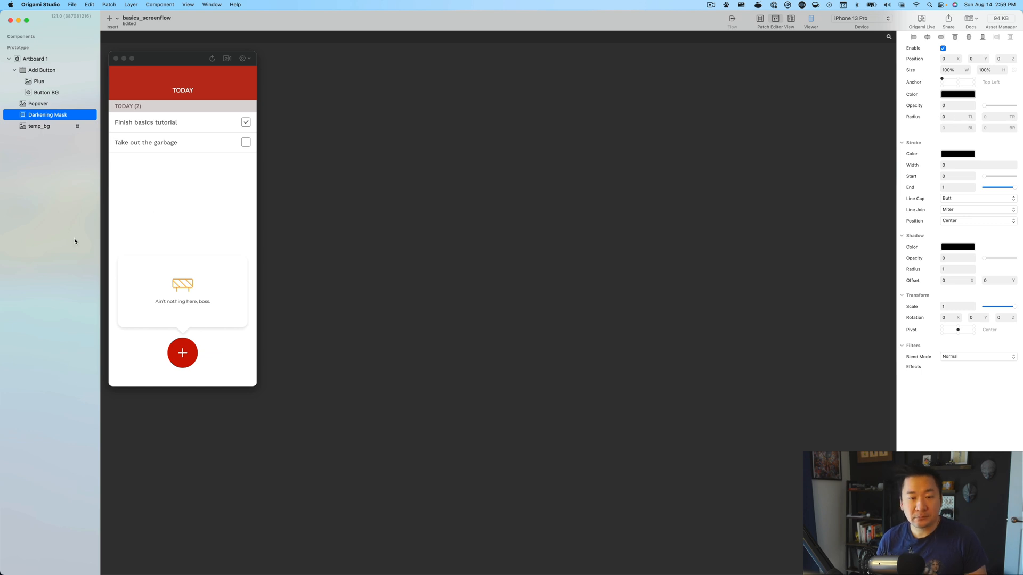
Collapse the Add Button group, add an Interaction patch for it and move the patch closer to the prototype viewer.
click(14, 70)
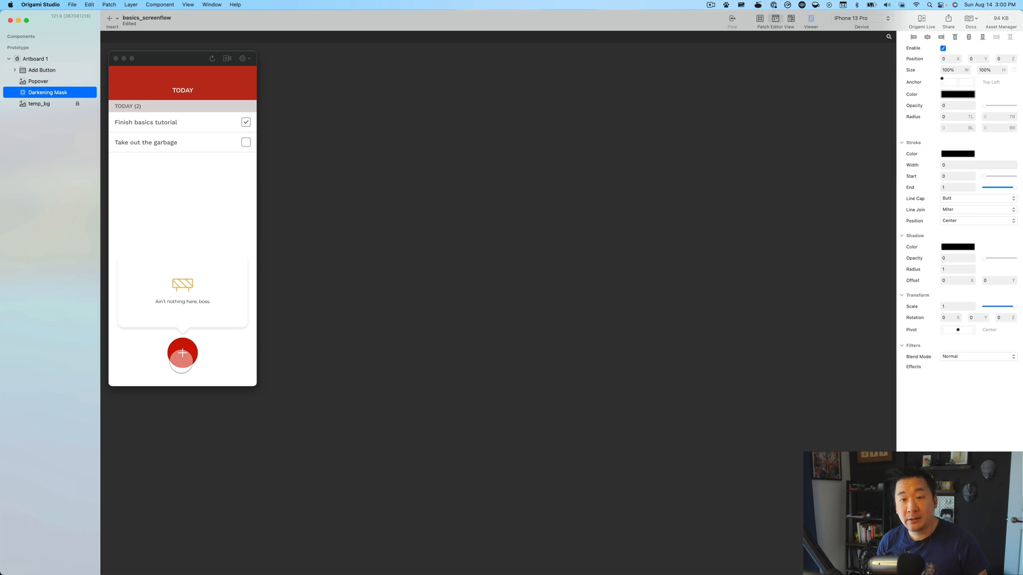
click(45, 73)
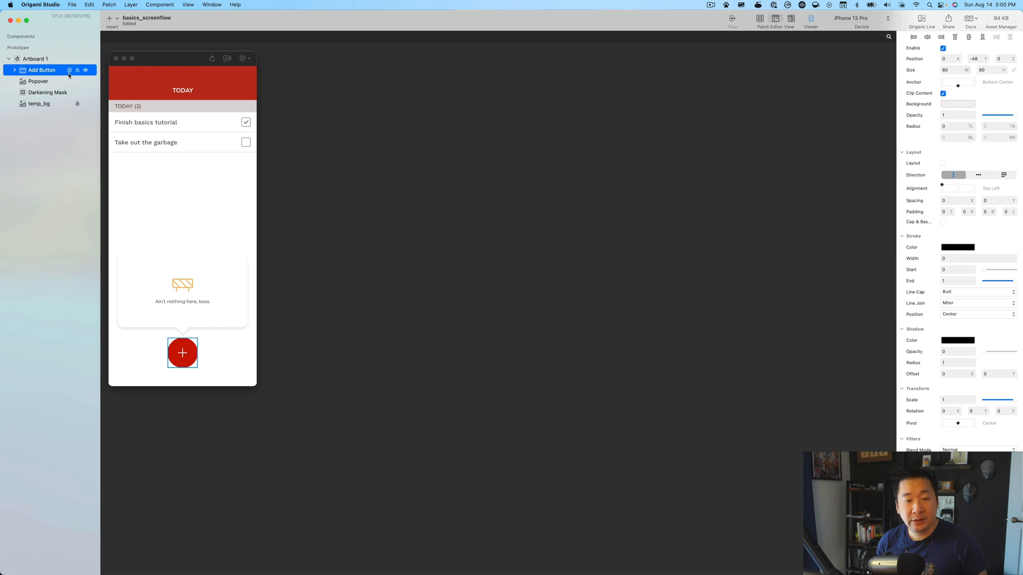
click(69, 73)
click(83, 81)
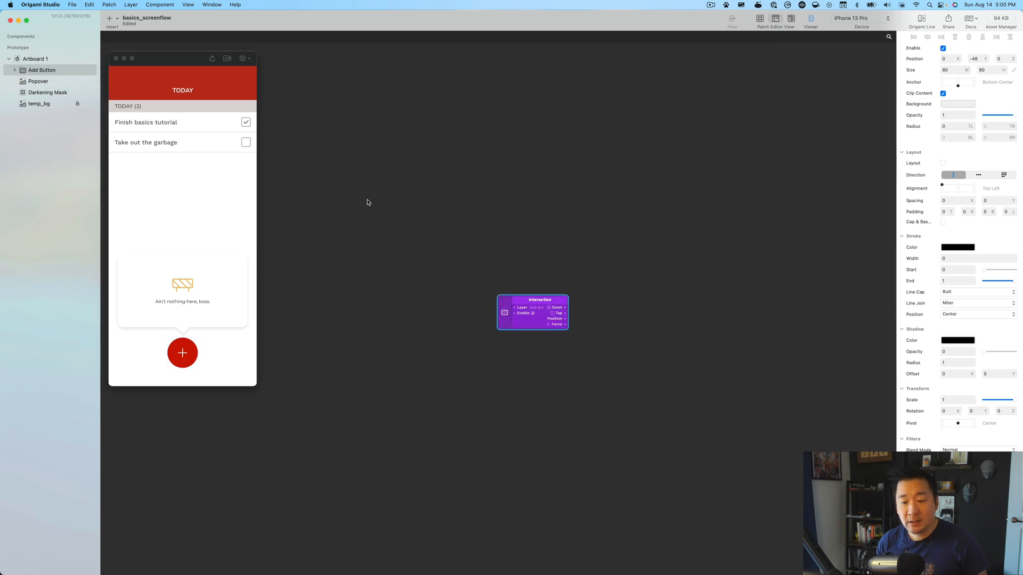
drag(522, 304, 394, 288)
click(414, 365)
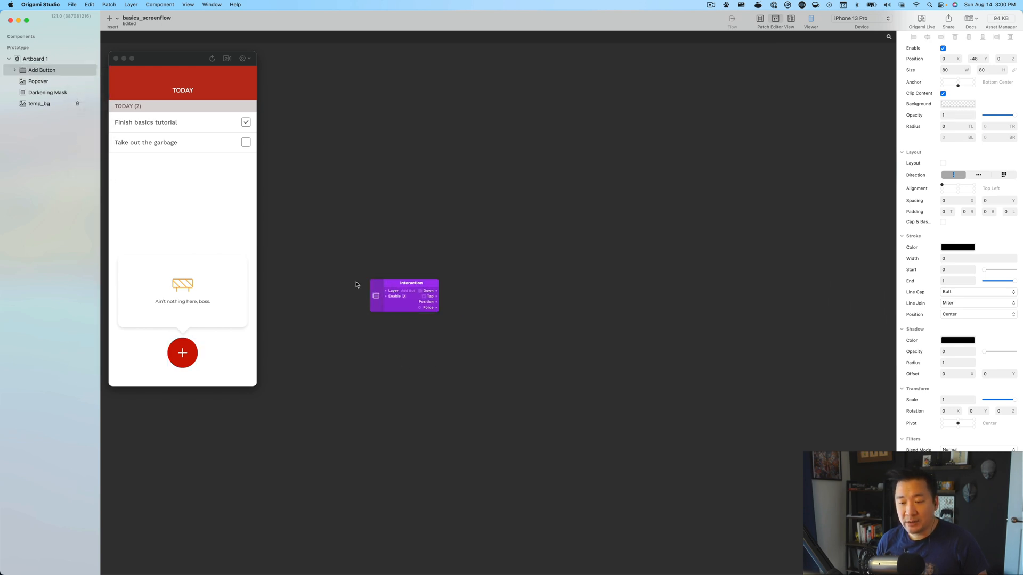
Test tapping and holding the red plus button in the prototype while examining the Interaction patch's Down and Tap outputs.
scroll(365, 278, up, 3)
scroll(365, 278, right, 3)
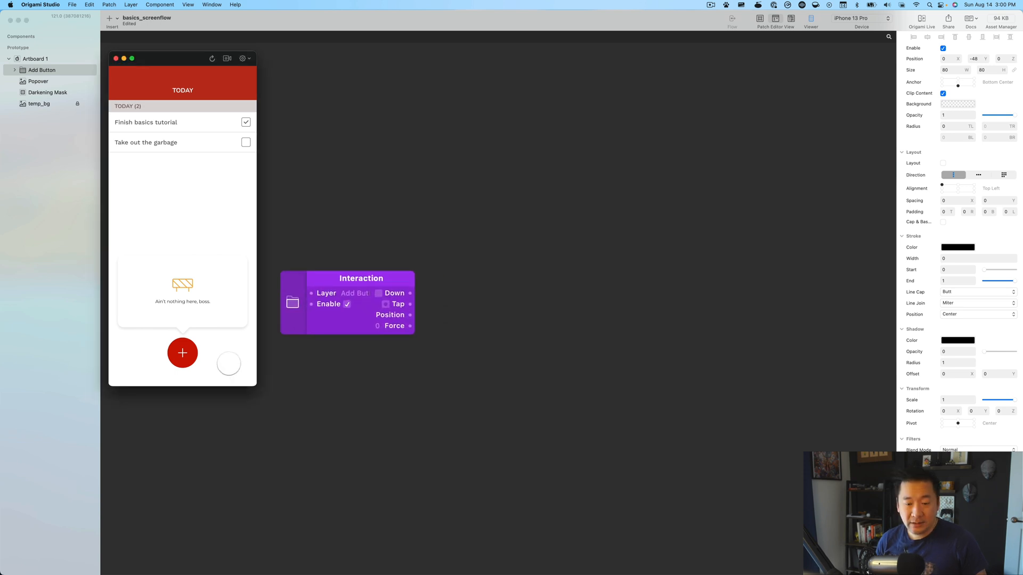
click(186, 356)
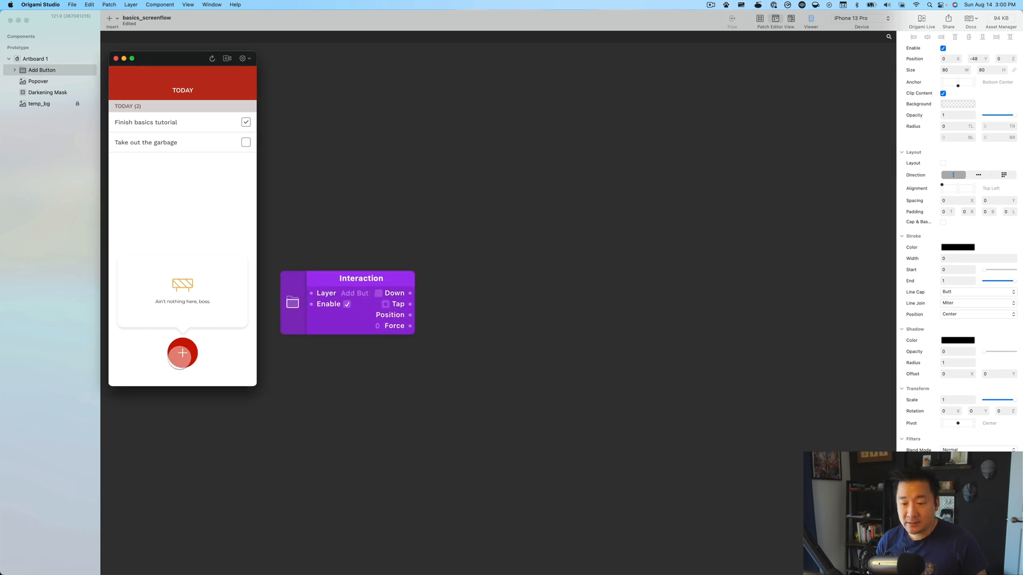
click(179, 357)
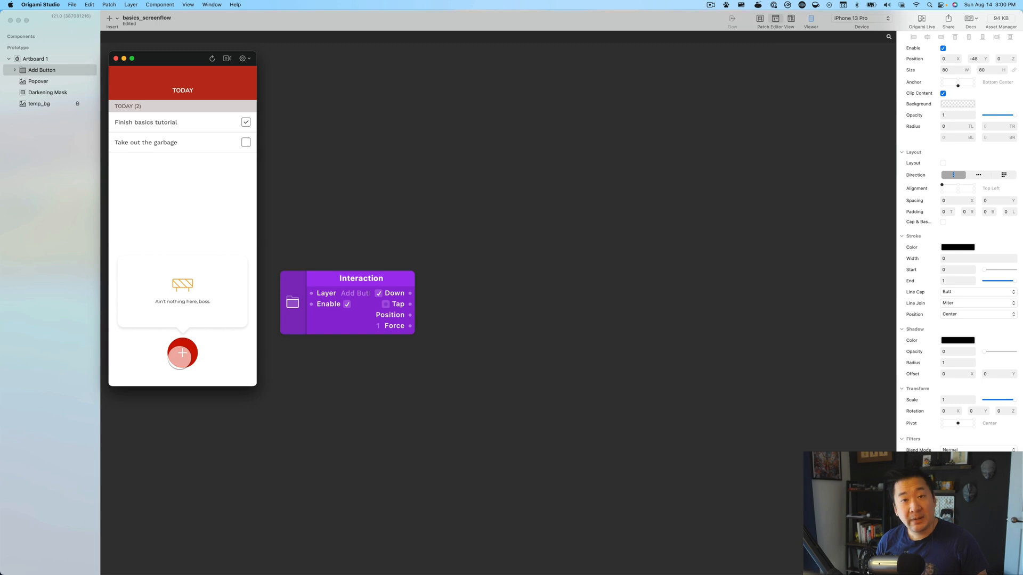
click(179, 357)
click(180, 357)
click(180, 358)
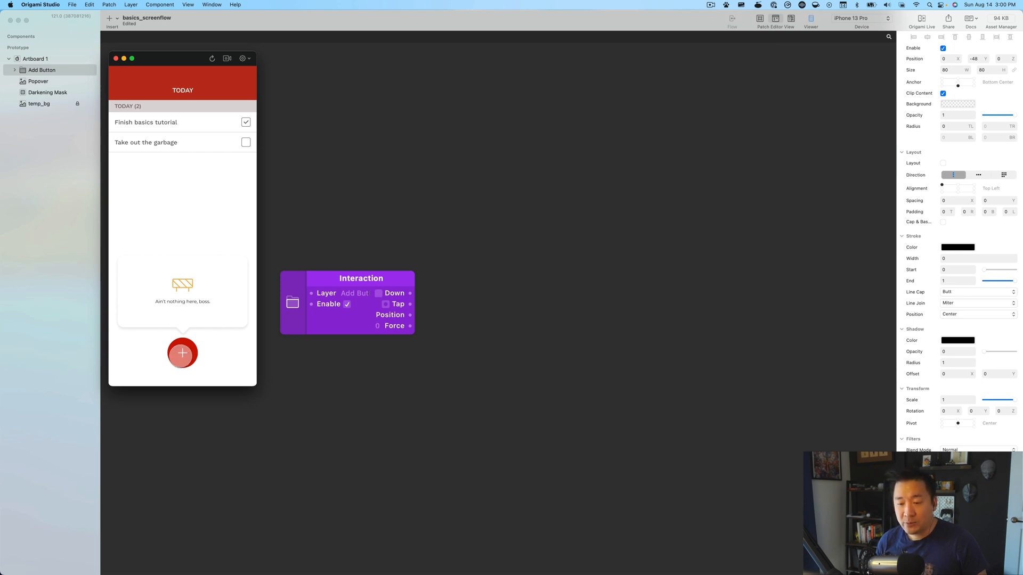
click(182, 351)
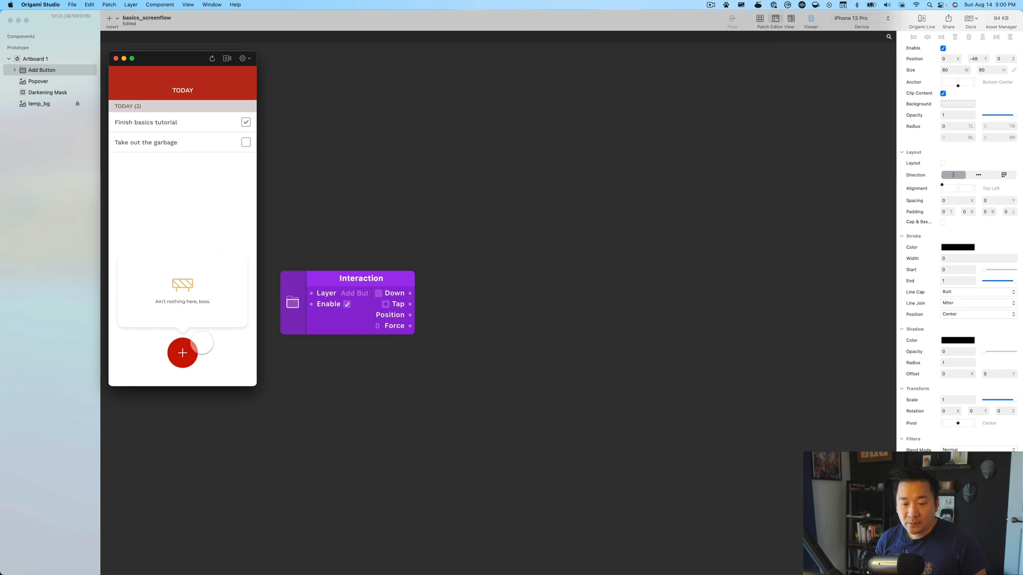
click(184, 351)
click(186, 351)
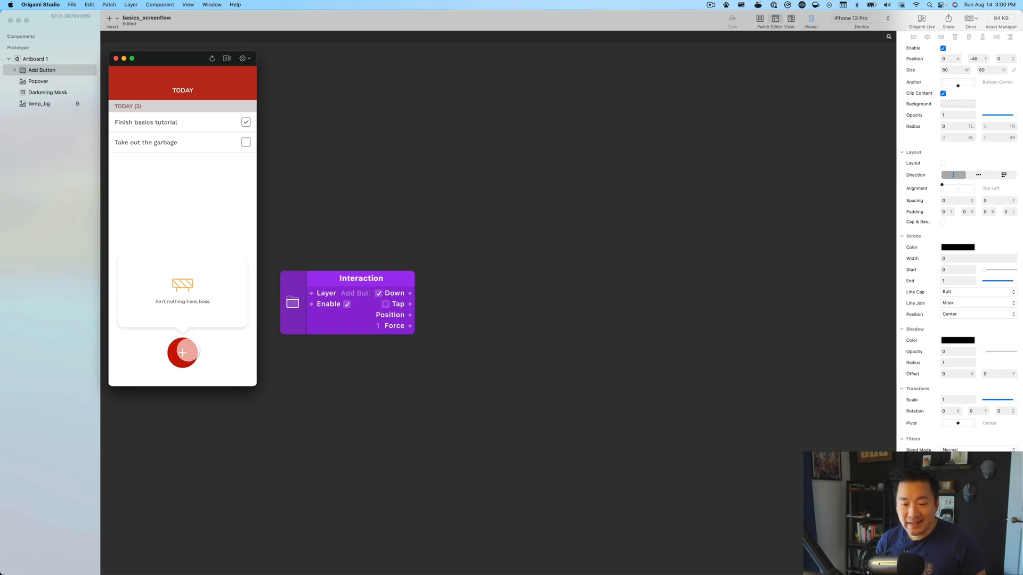
drag(188, 350, 186, 352)
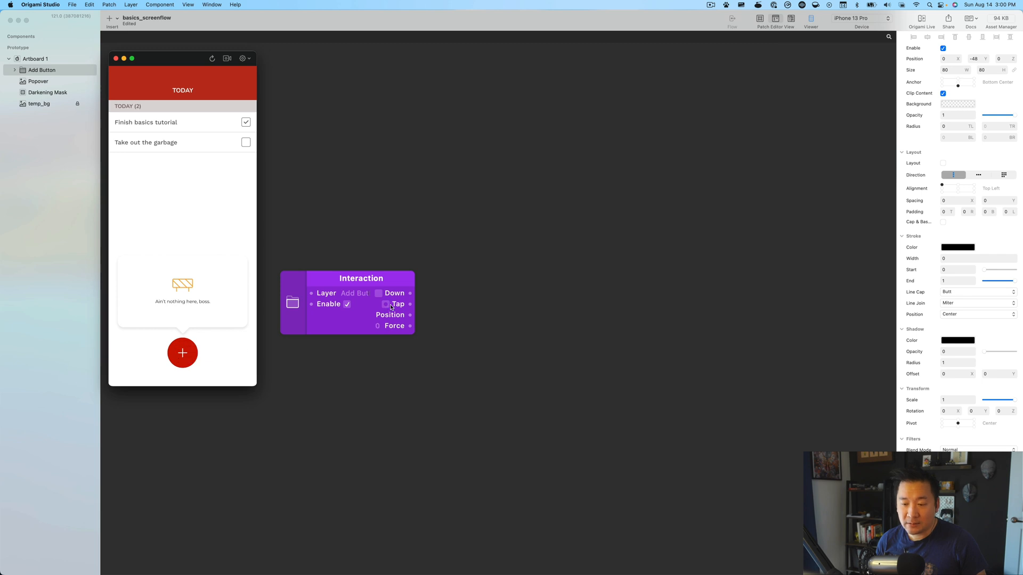
click(191, 341)
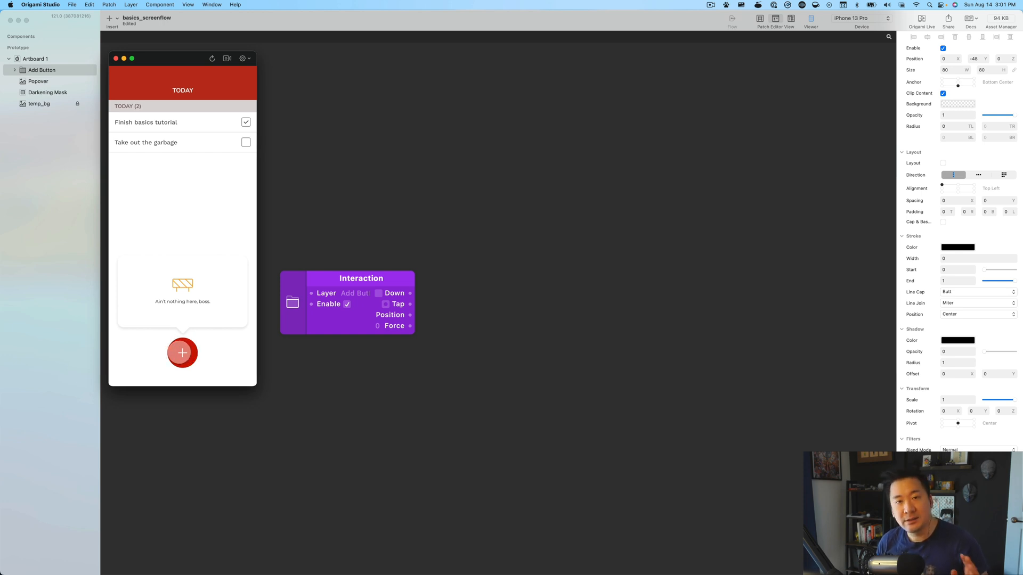
Place the Interaction patch directly beside the prototype viewer, level with the red plus button.
drag(416, 356, 418, 382)
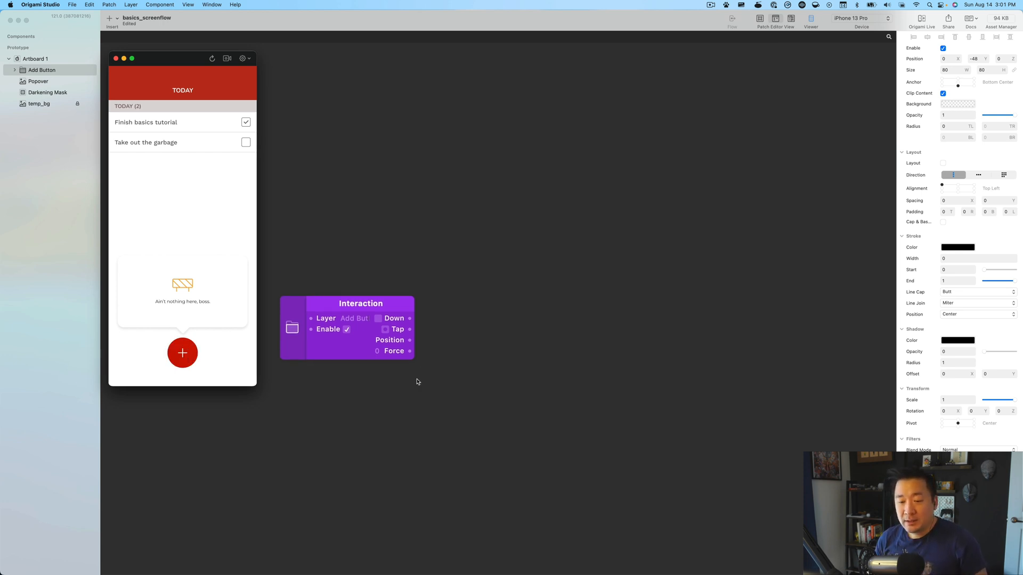
scroll(418, 382, down, 3)
scroll(418, 381, right, 2)
scroll(417, 381, down, 2)
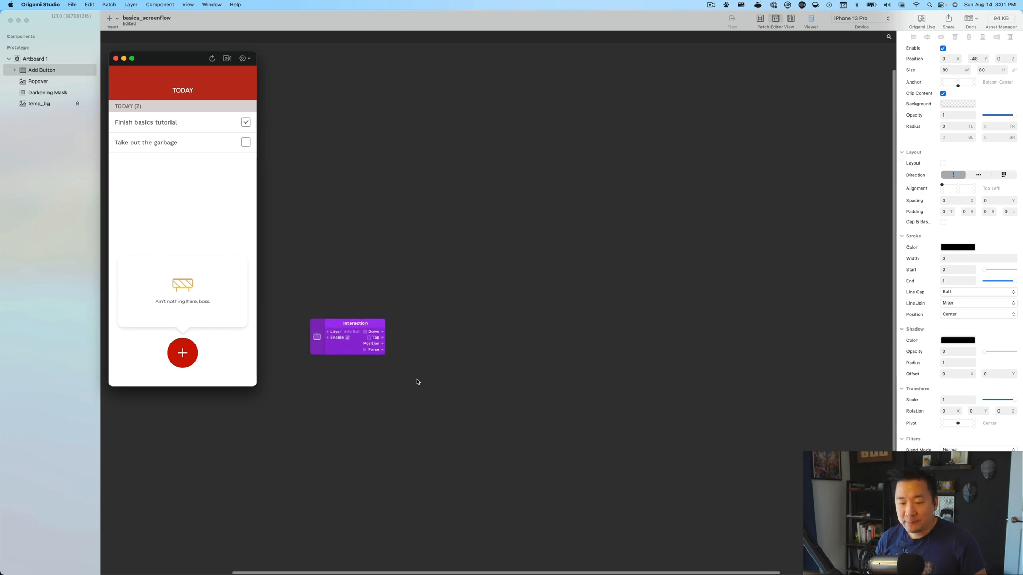
scroll(417, 382, right, 2)
drag(340, 315, 324, 345)
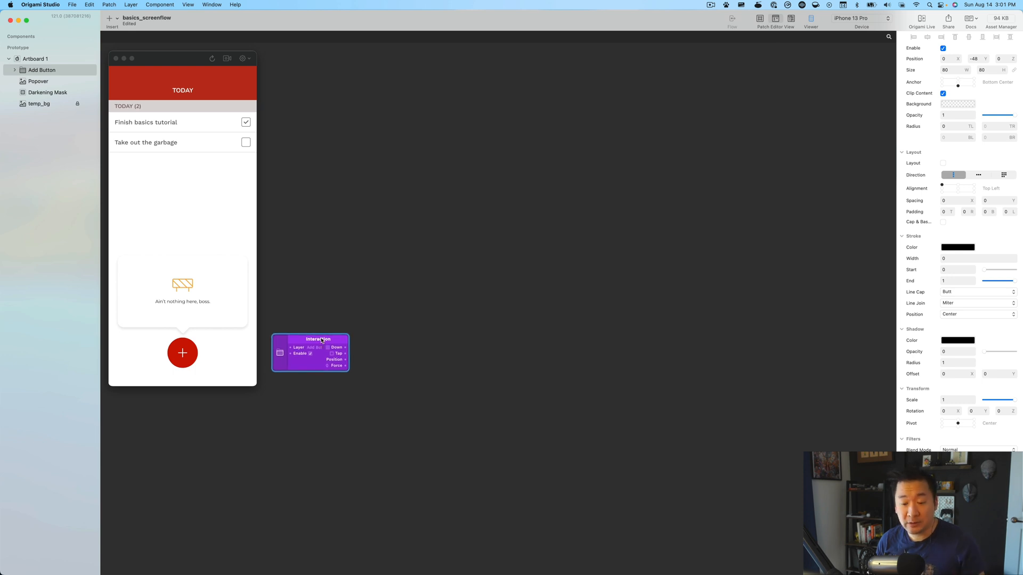
click(360, 304)
click(317, 342)
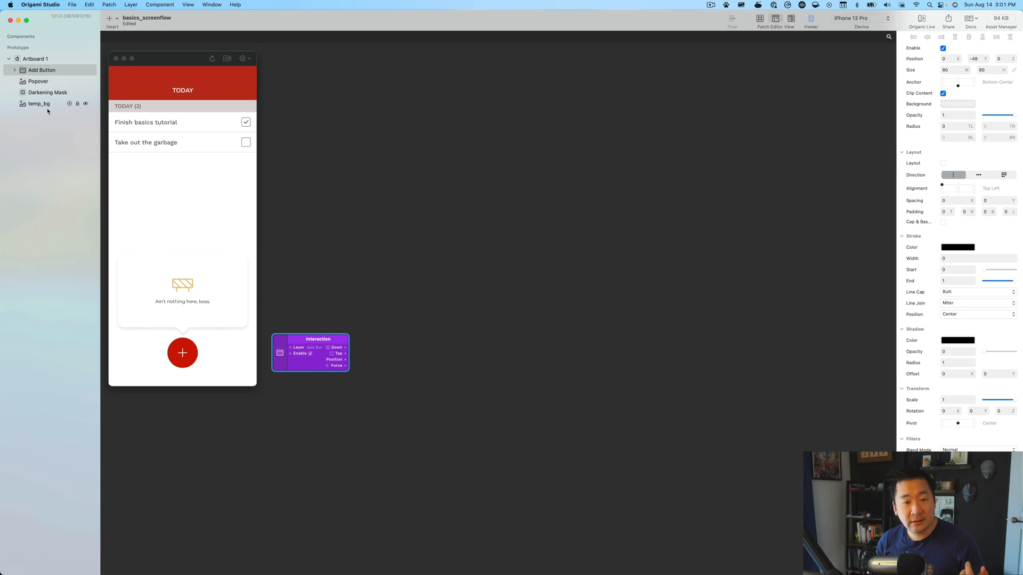
Try a Z rotation of 45 on the Plus layer inside Add Button and return it to 0.
click(15, 70)
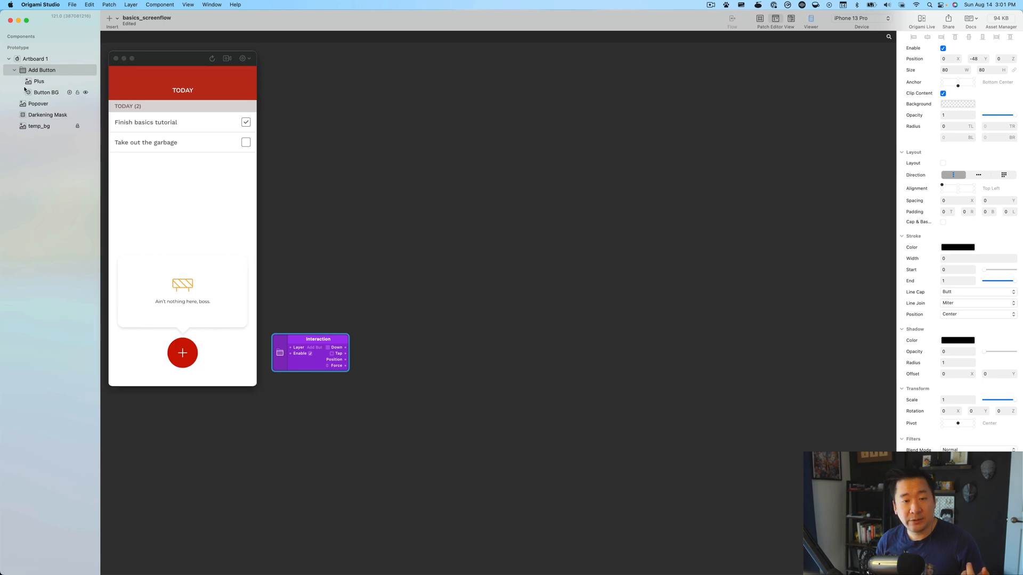
click(41, 83)
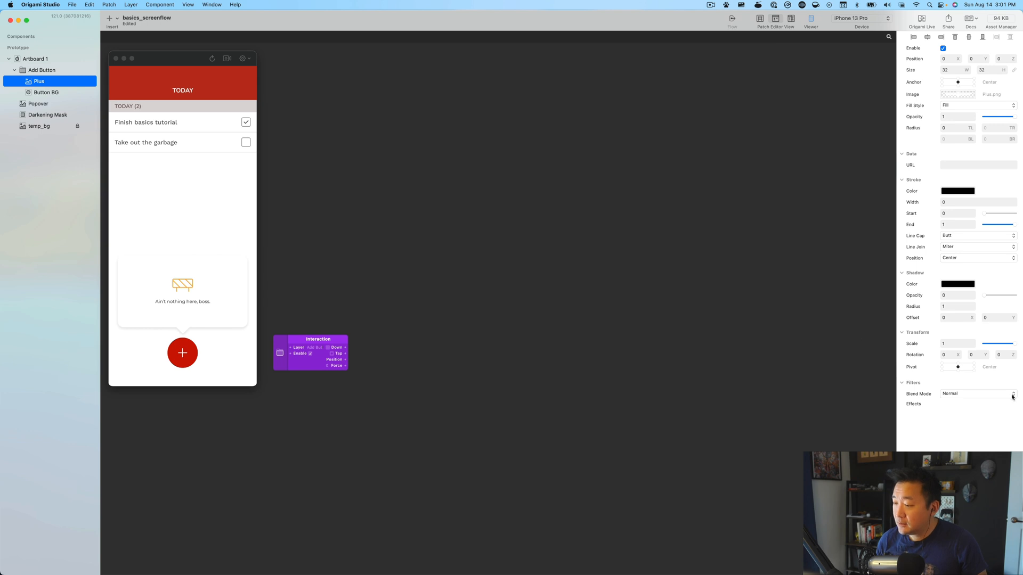
click(1005, 356)
text(12)
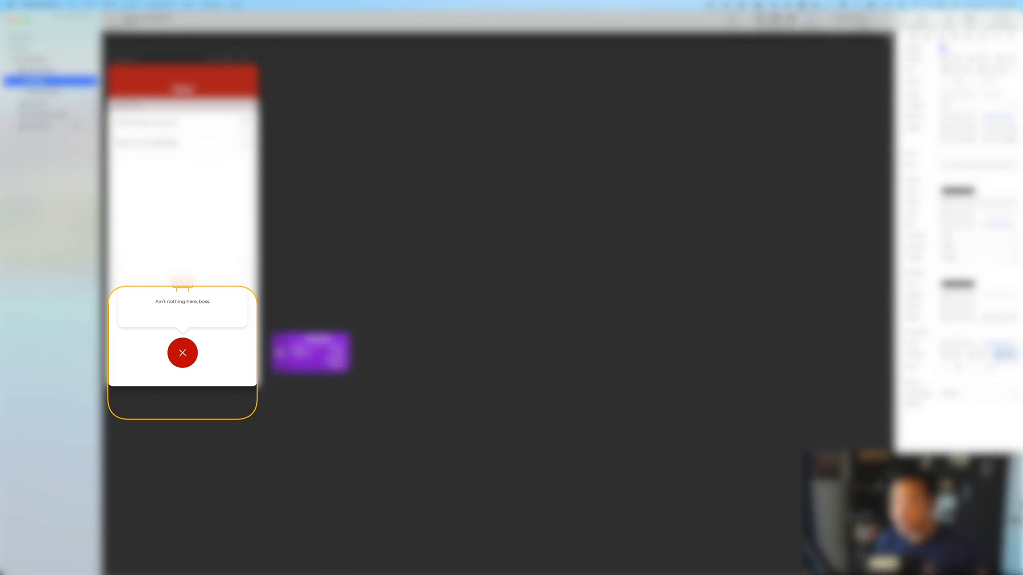
text(0)
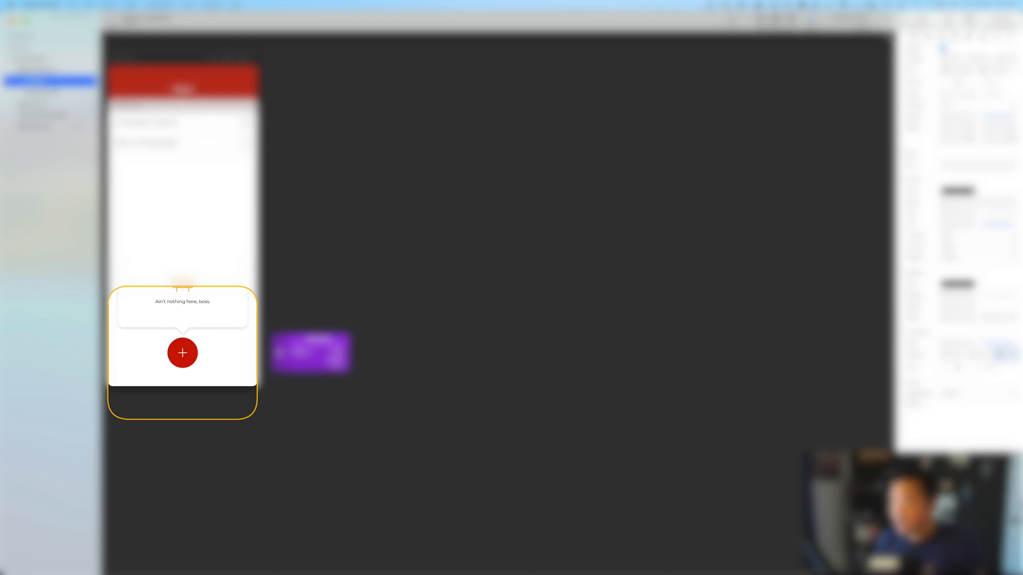
text(45)
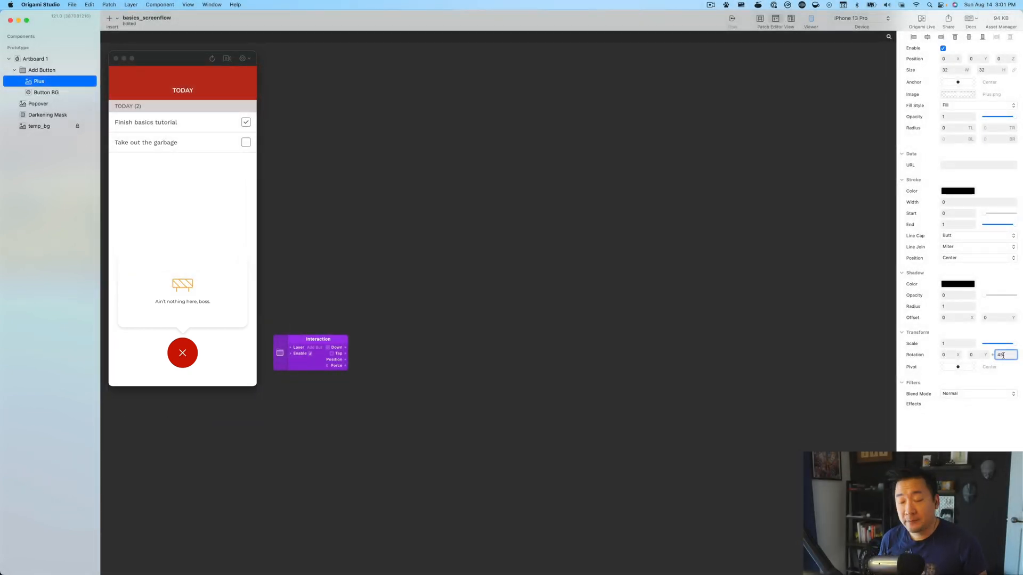
key(super+a)
text(0)
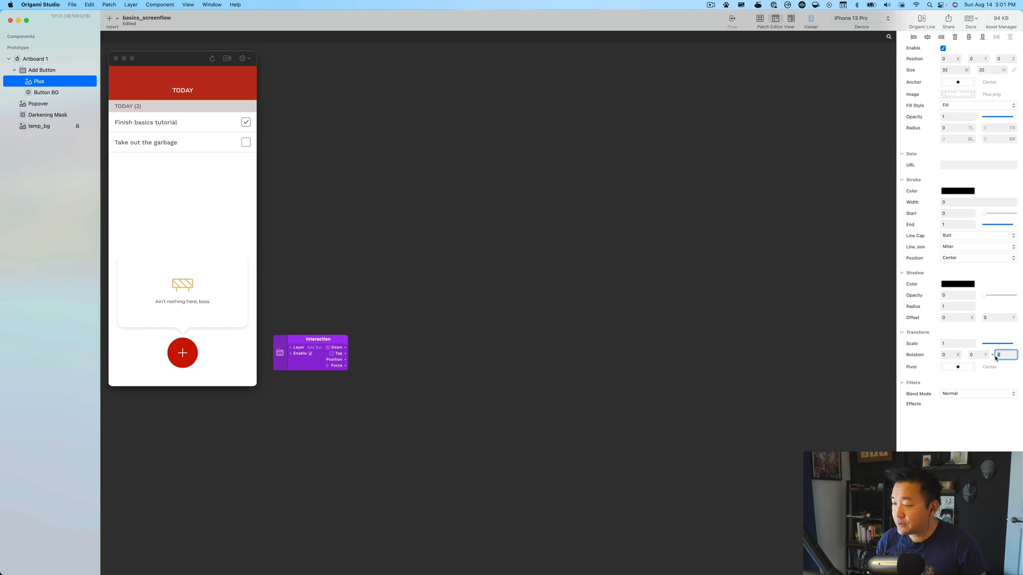
Add a patch for the Plus layer's Z rotation and place it well to the right of the Interaction patch.
click(993, 356)
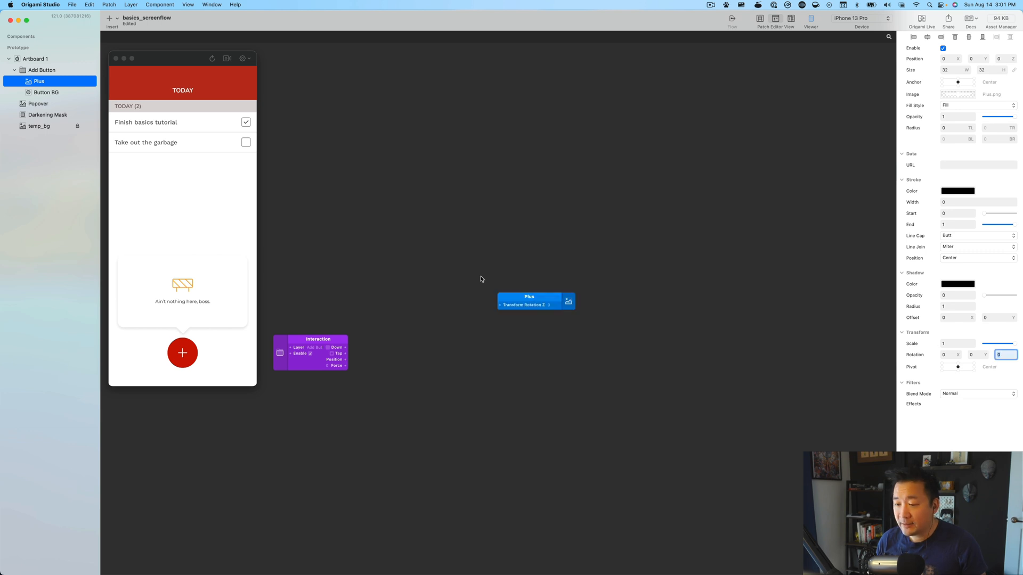
drag(539, 295, 648, 343)
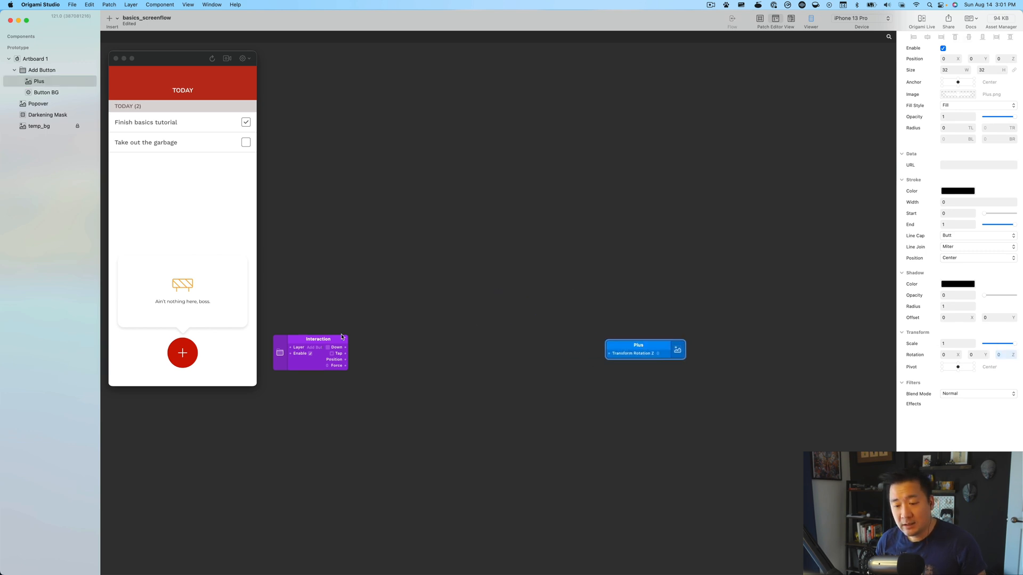
Move the Plus layer's Z rotation patch further right, leaving more room between it and the Interaction patch.
click(306, 340)
click(651, 350)
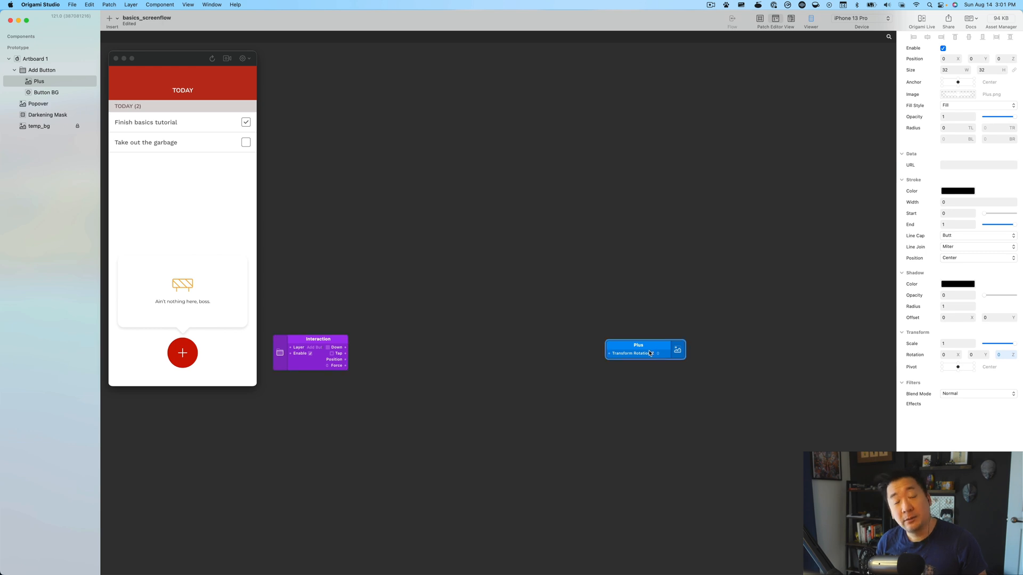
drag(657, 350, 687, 350)
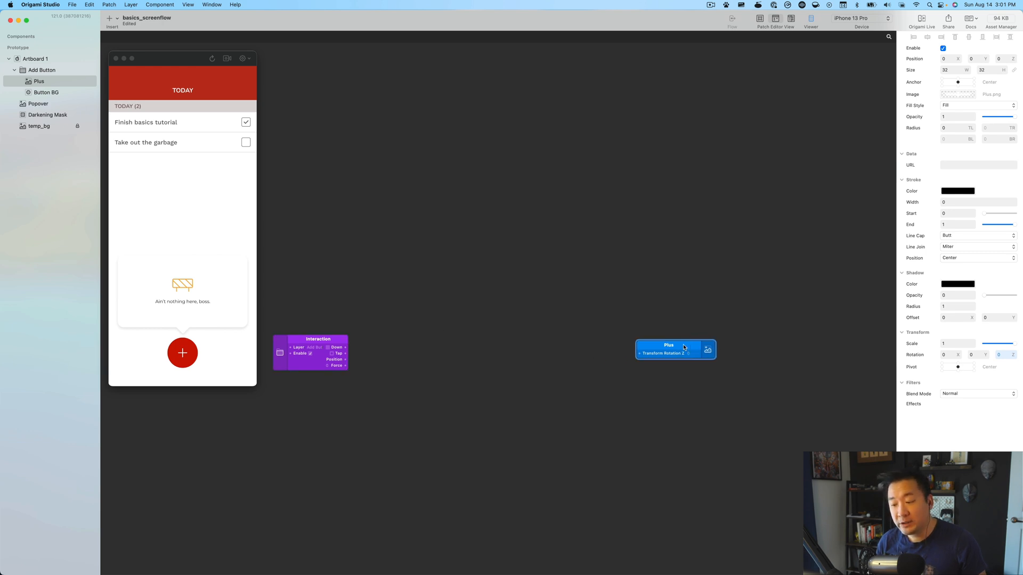
click(404, 351)
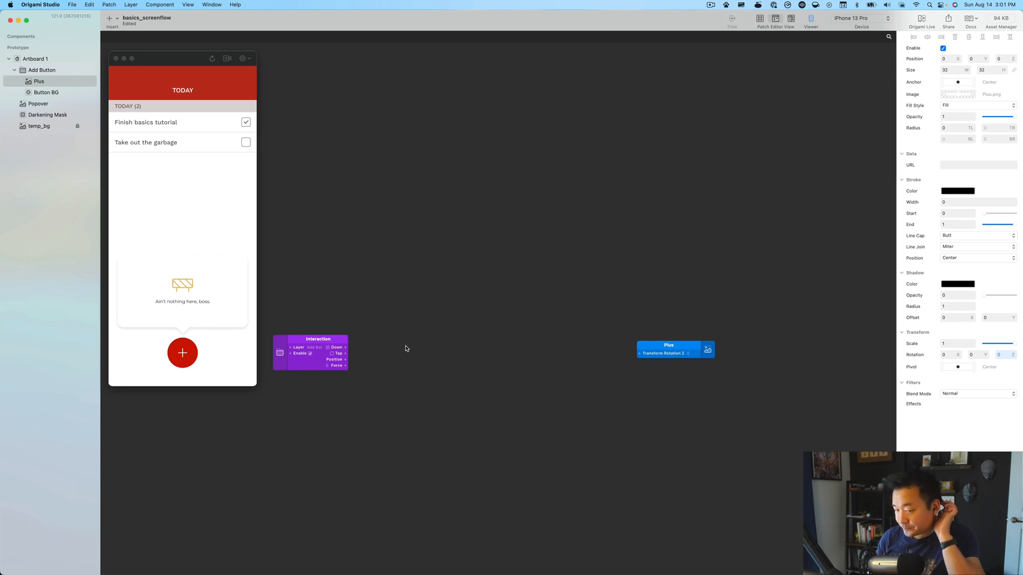
click(173, 353)
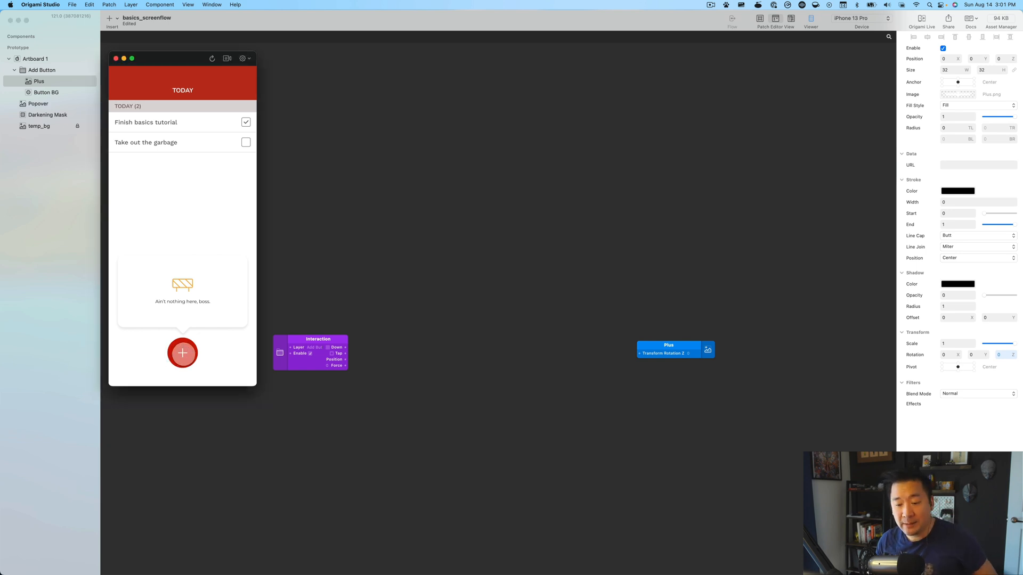
click(667, 345)
drag(667, 345, 685, 345)
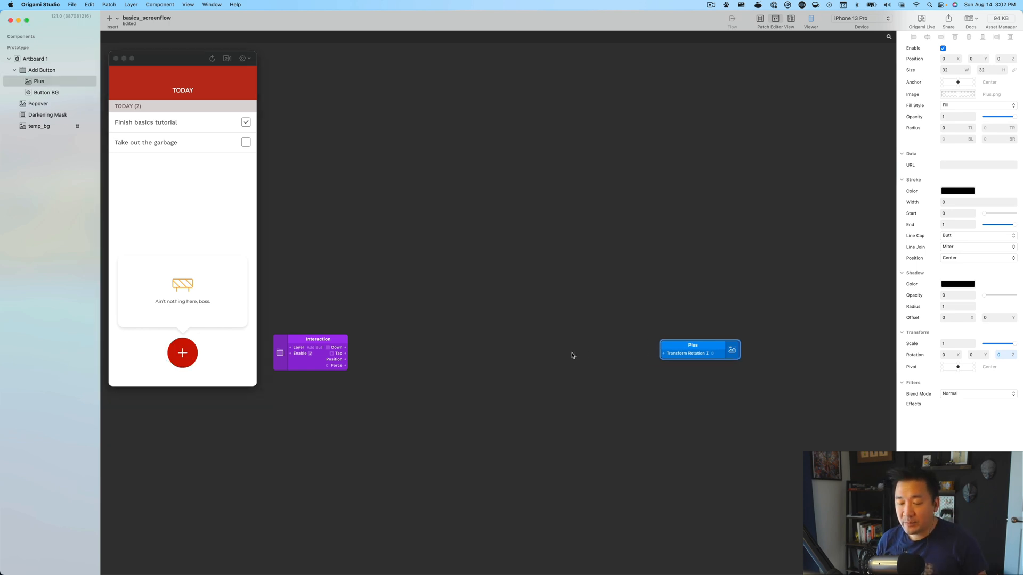
Insert a Switch patch and place it just to the right of the Interaction patch.
double_click(376, 346)
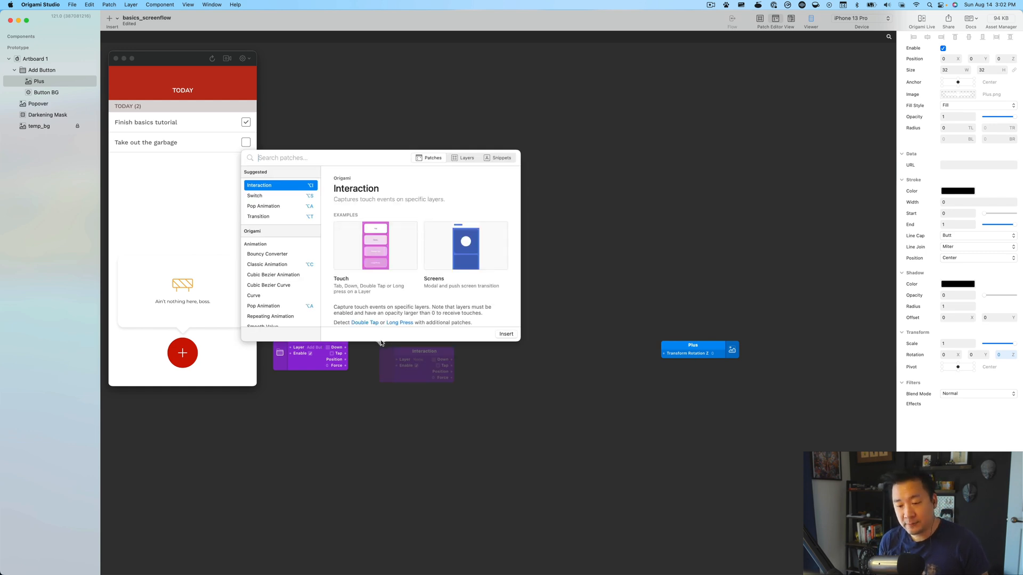
text(swi)
key(BackSpace)
key(BackSpace)
key(BackSpace)
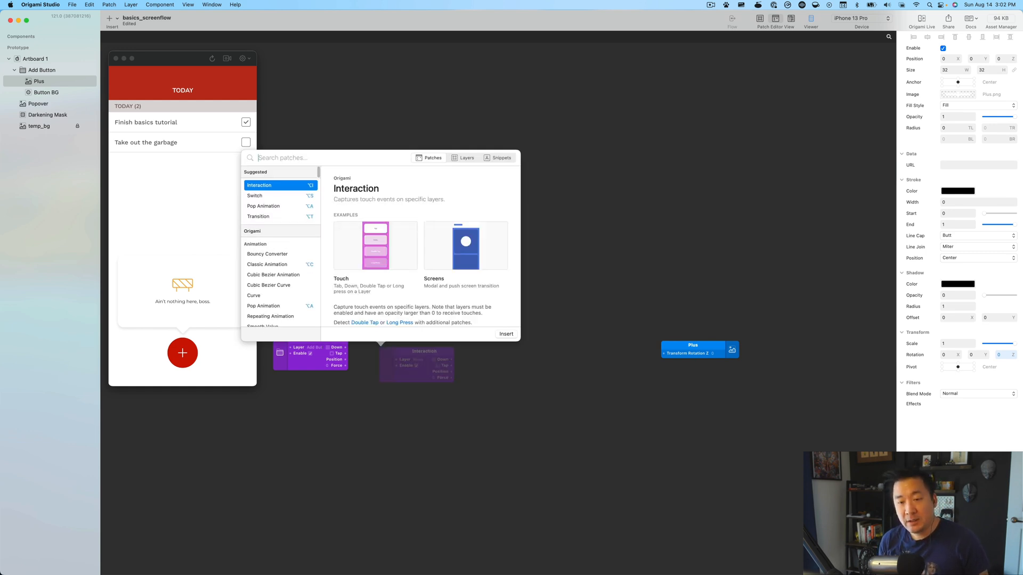
text(switch)
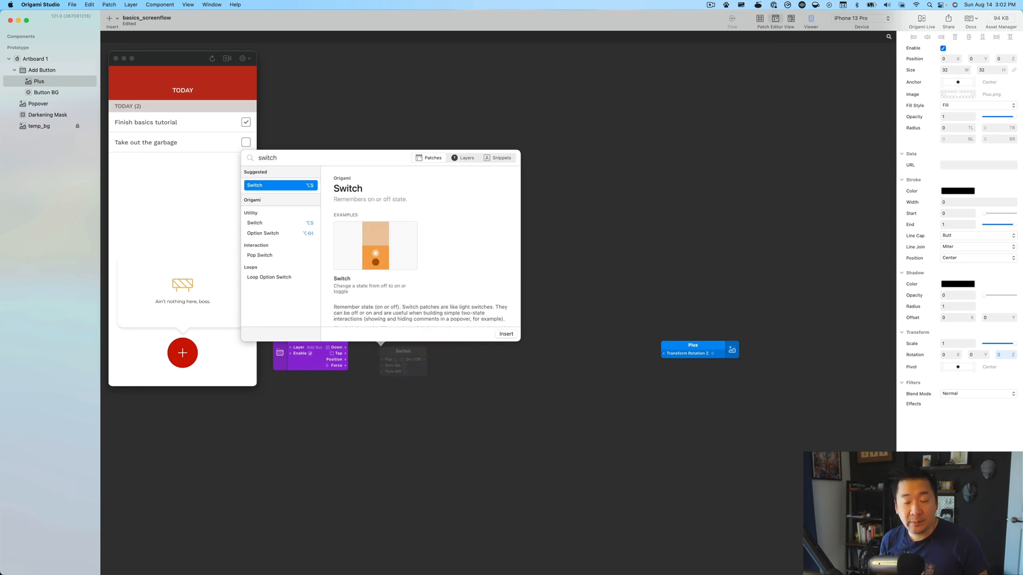
key(Return)
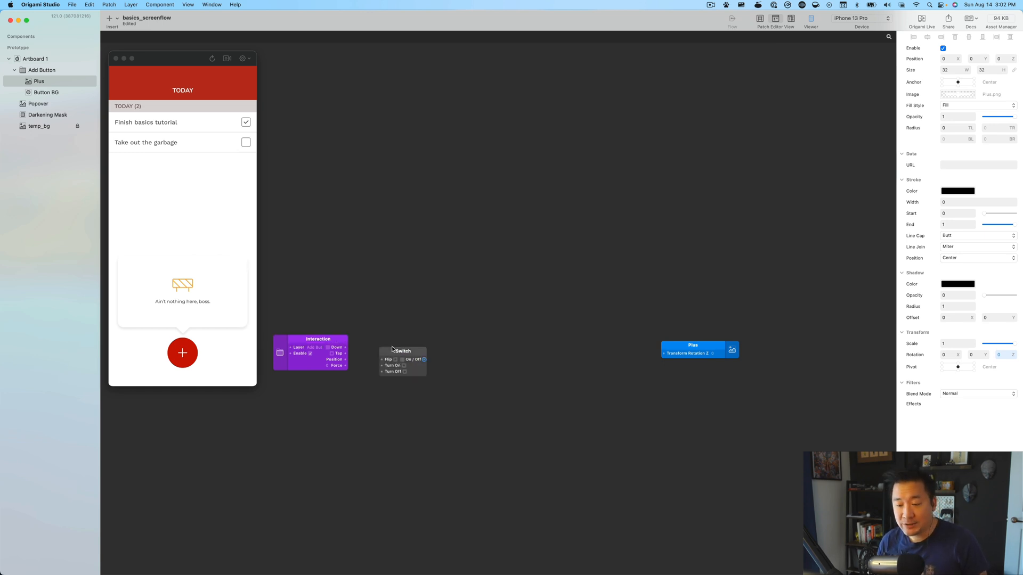
drag(395, 349, 402, 339)
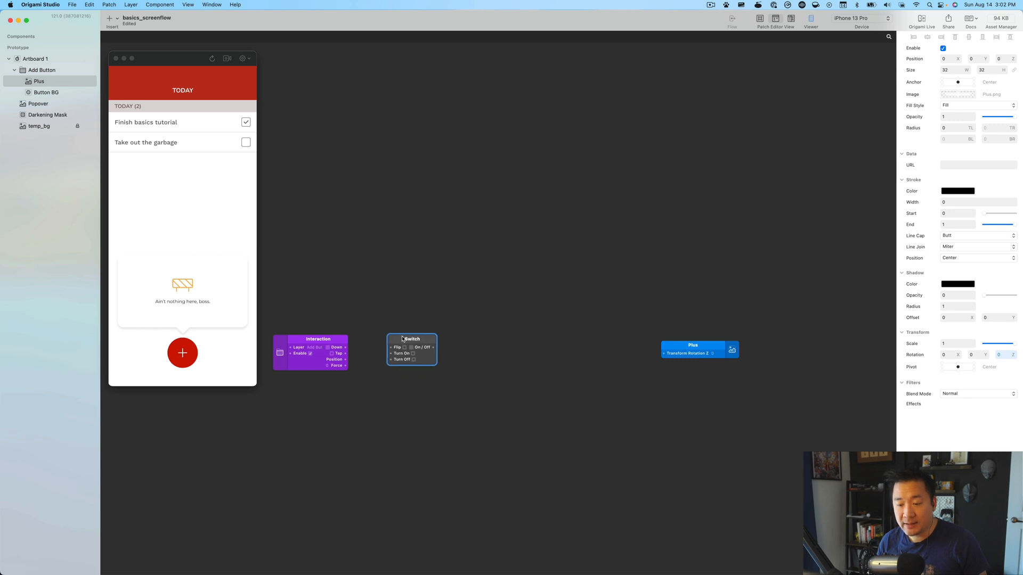
click(367, 310)
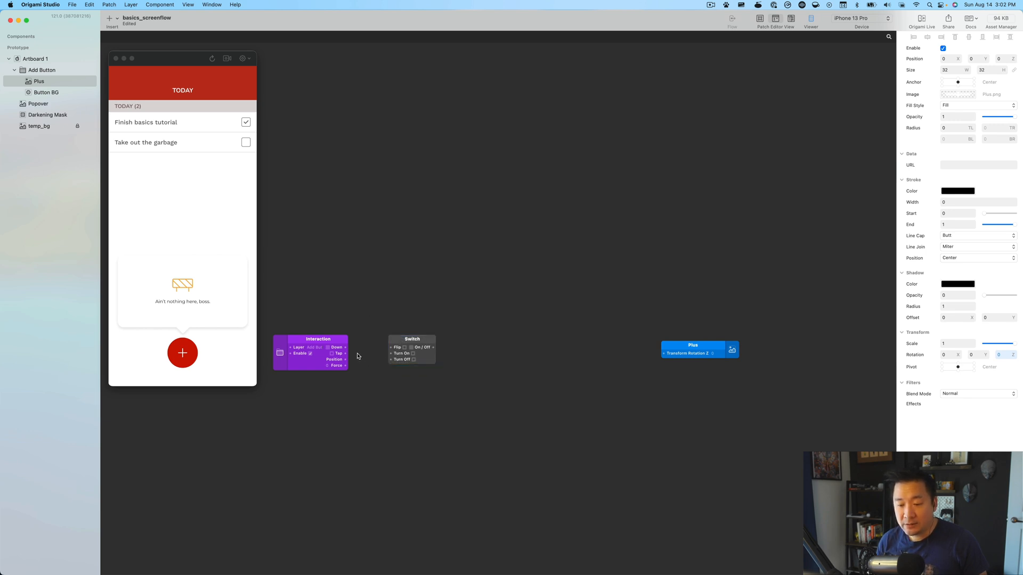
Connect the Interaction patch's Tap output to the Switch's Flip input and test it by tapping the red plus button.
drag(345, 353, 406, 339)
click(180, 350)
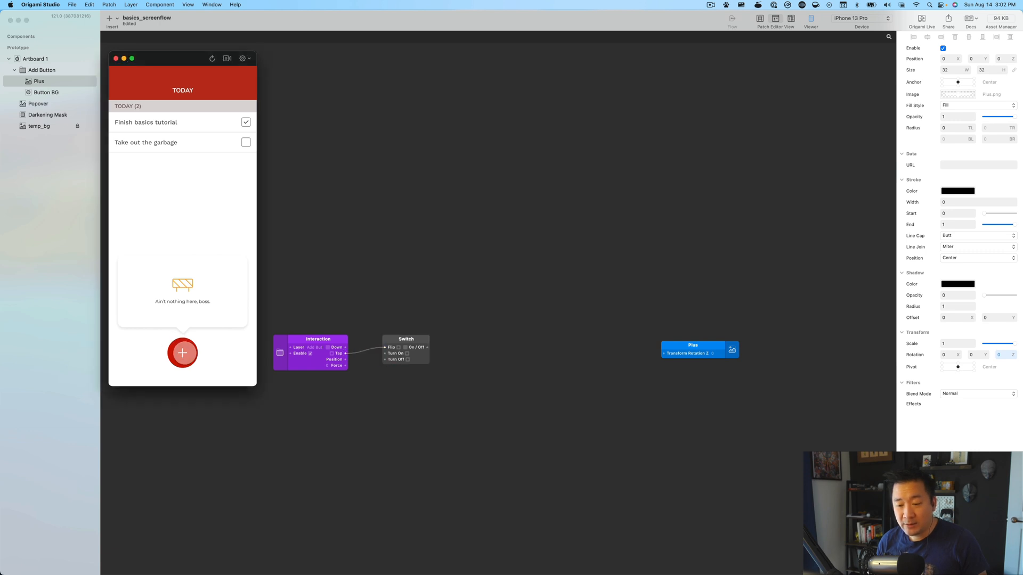
click(182, 352)
click(183, 353)
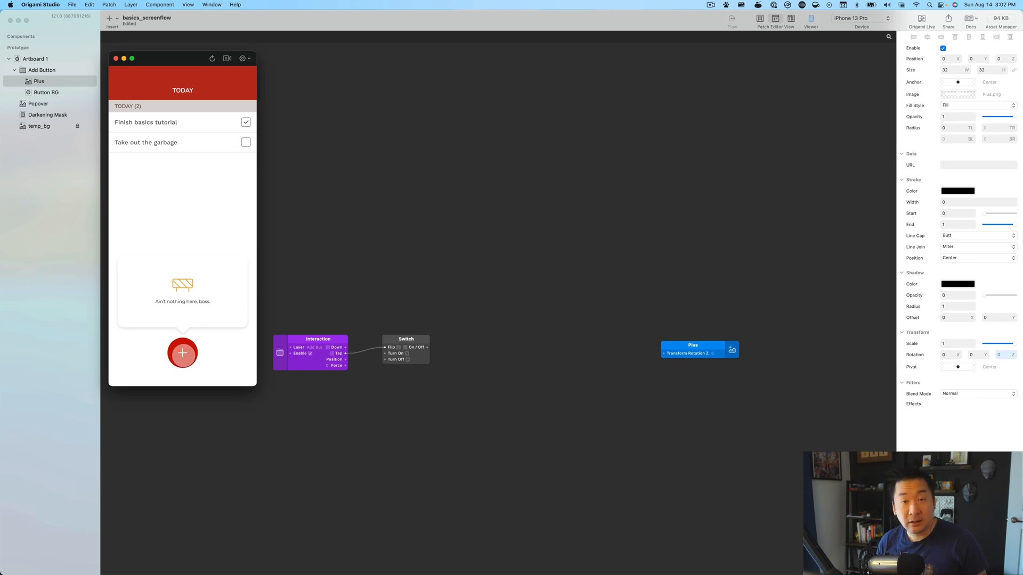
click(183, 352)
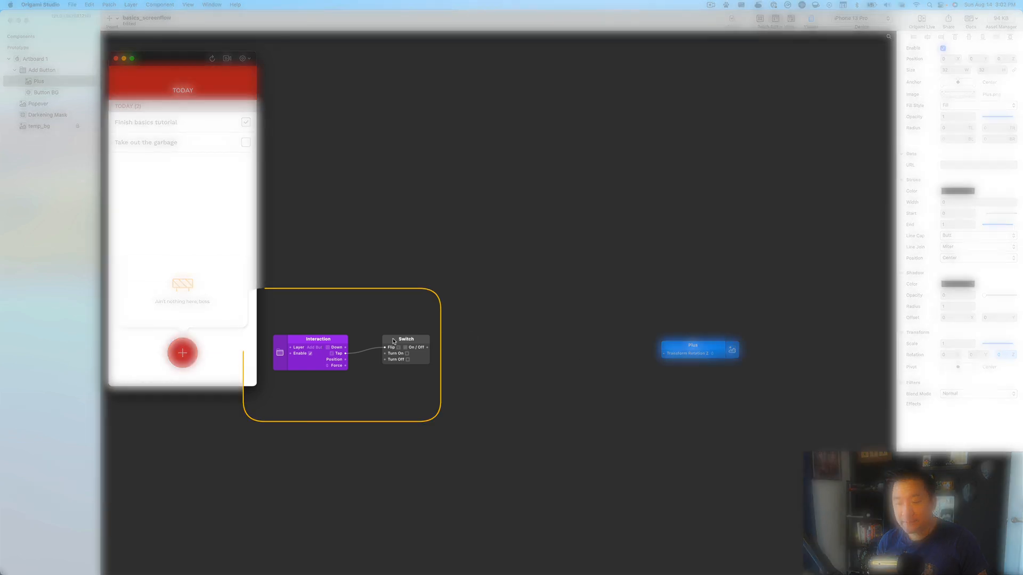
Move the Switch closer to the Interaction patch with Flip level with Tap, and tap the plus button again.
drag(403, 343, 382, 349)
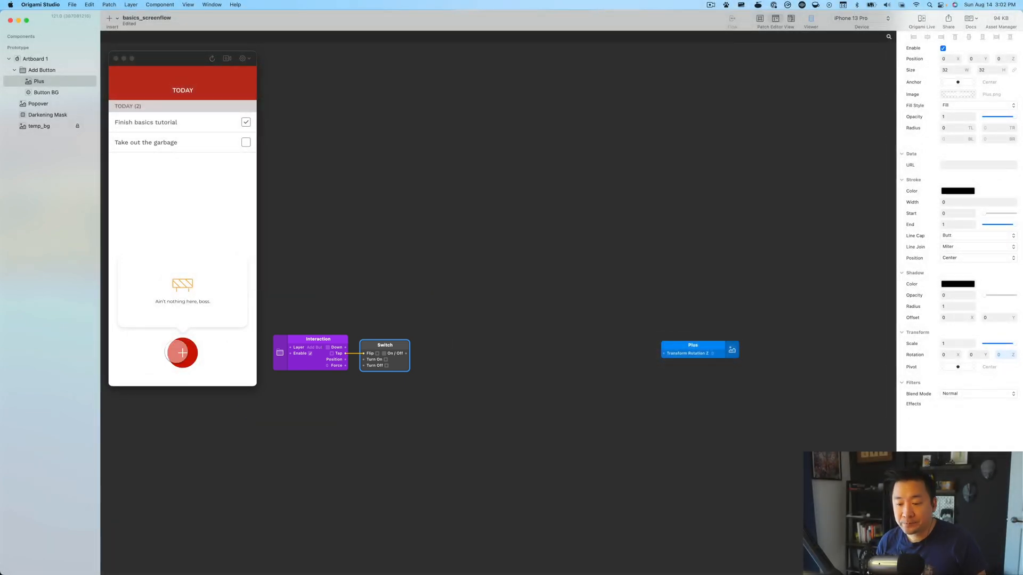
click(179, 353)
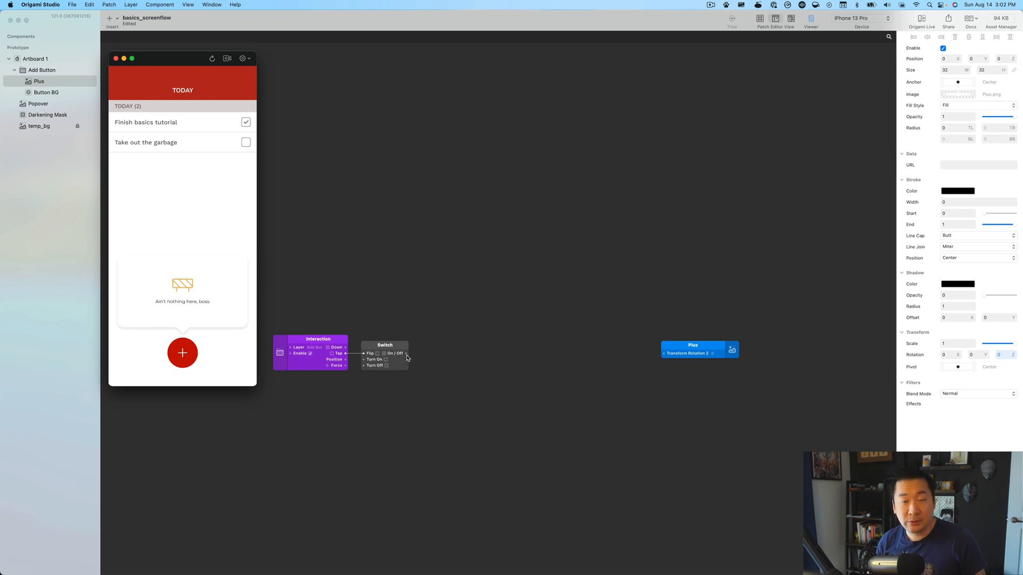
drag(713, 344, 716, 345)
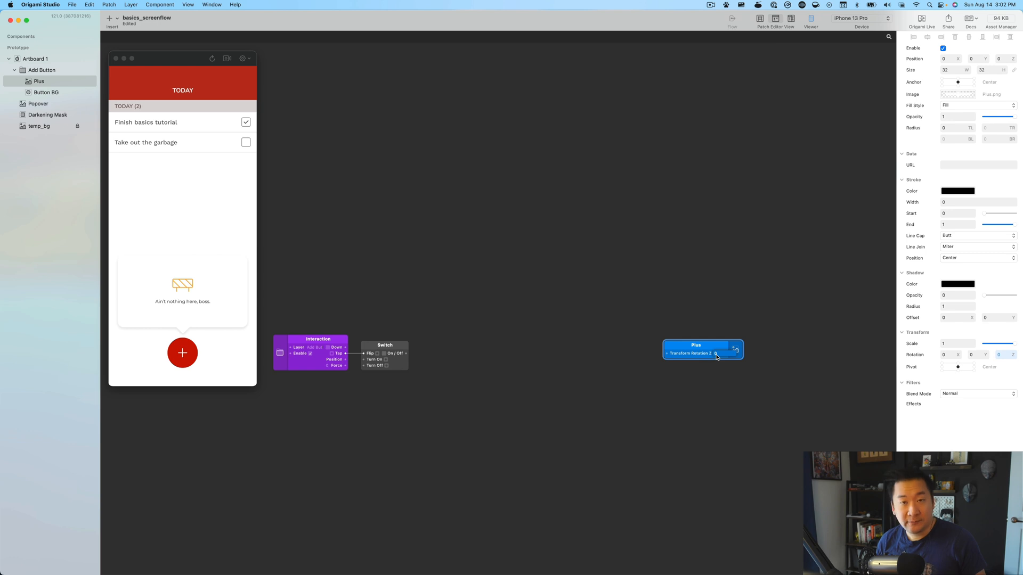
Insert a Transition patch and place it to the right of the Switch, level with it.
double_click(446, 359)
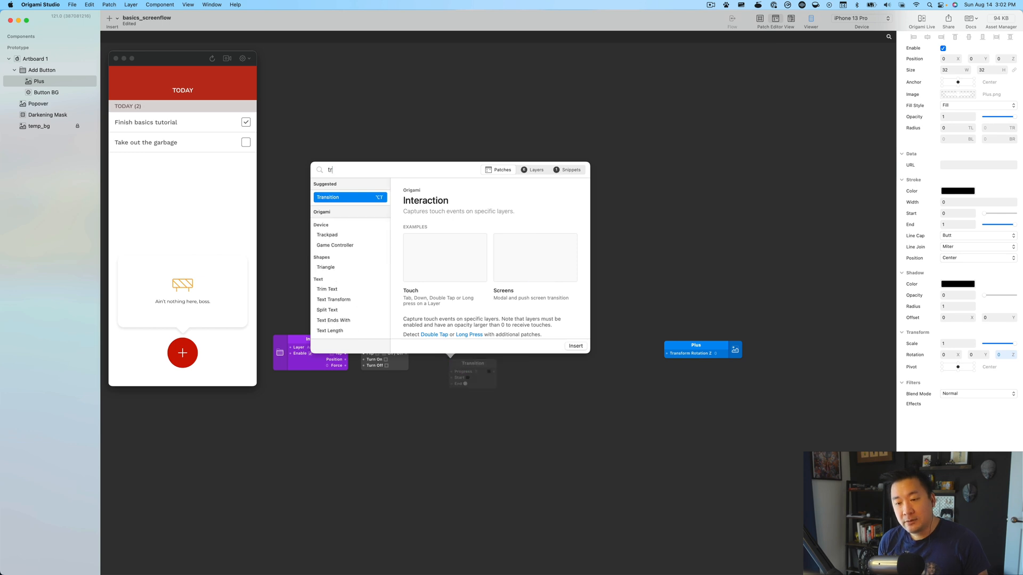
text(transition)
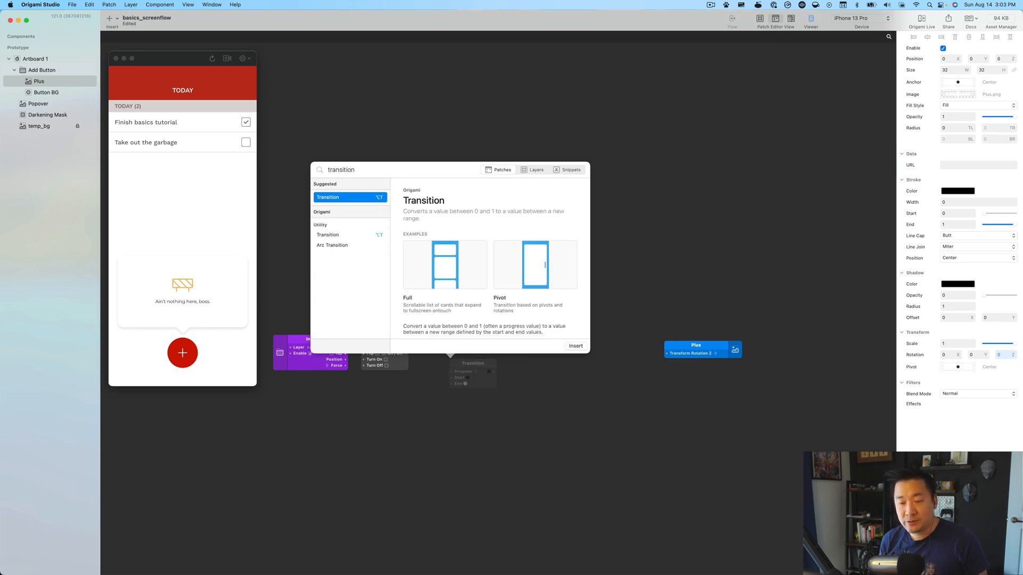
key(Return)
drag(470, 367, 452, 348)
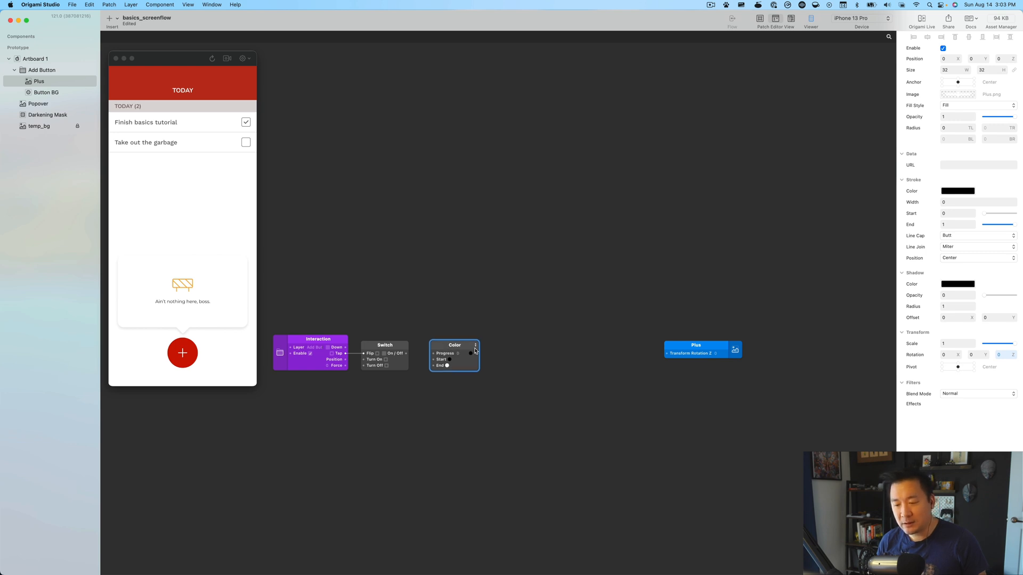
Review the Transition patch's available value types and set its type to Number.
click(477, 347)
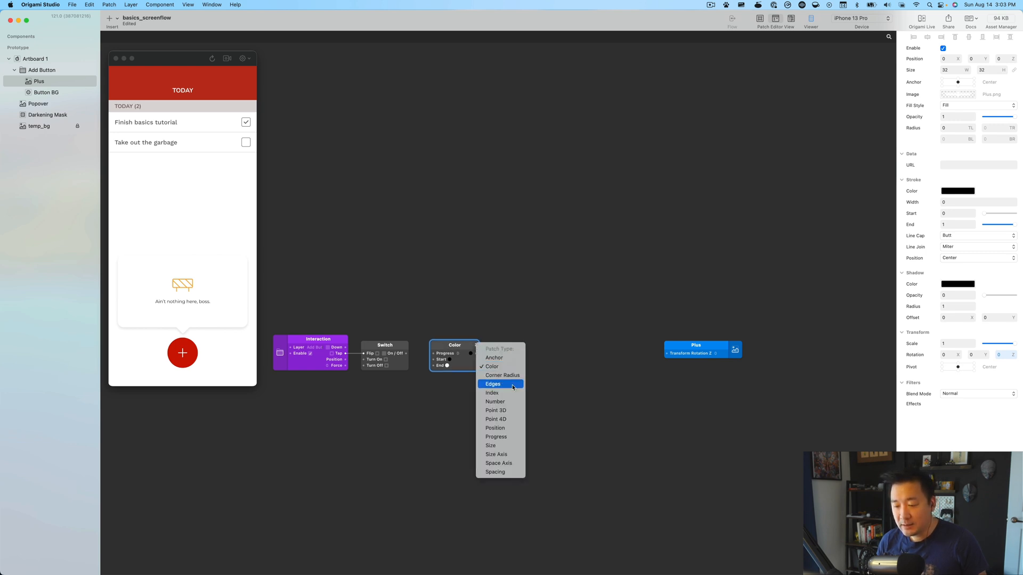
click(458, 336)
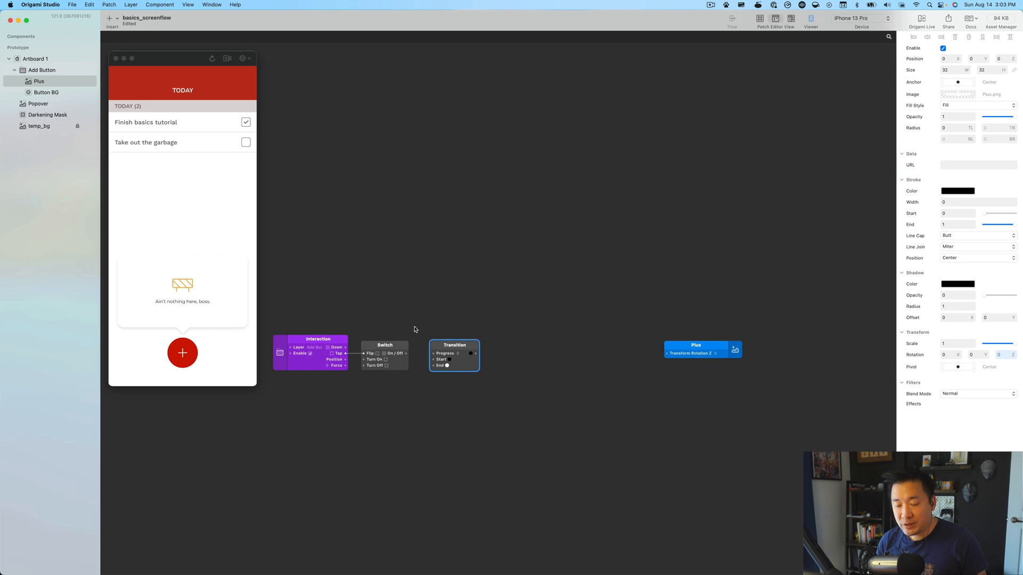
click(414, 331)
click(400, 346)
click(455, 350)
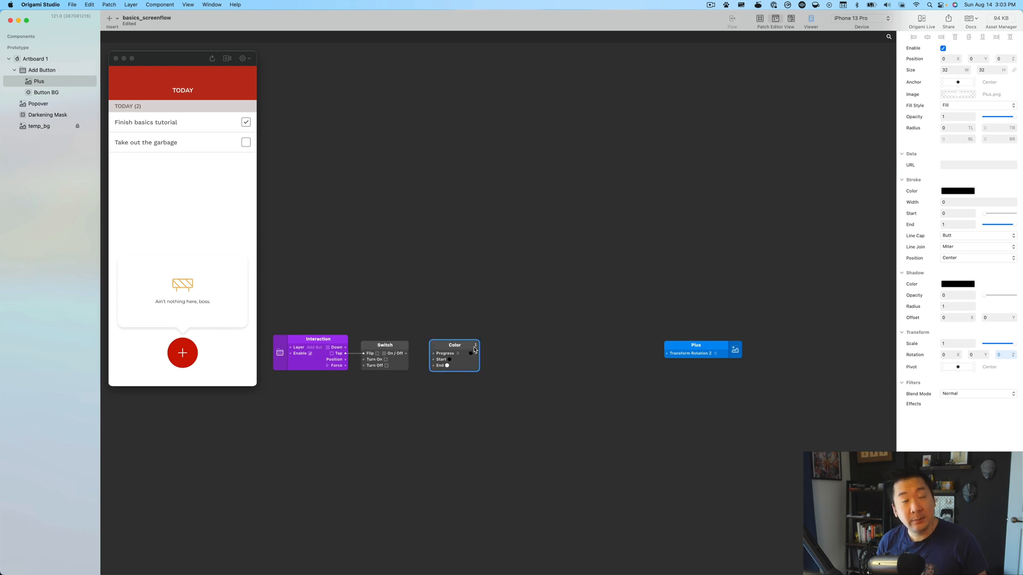
click(477, 347)
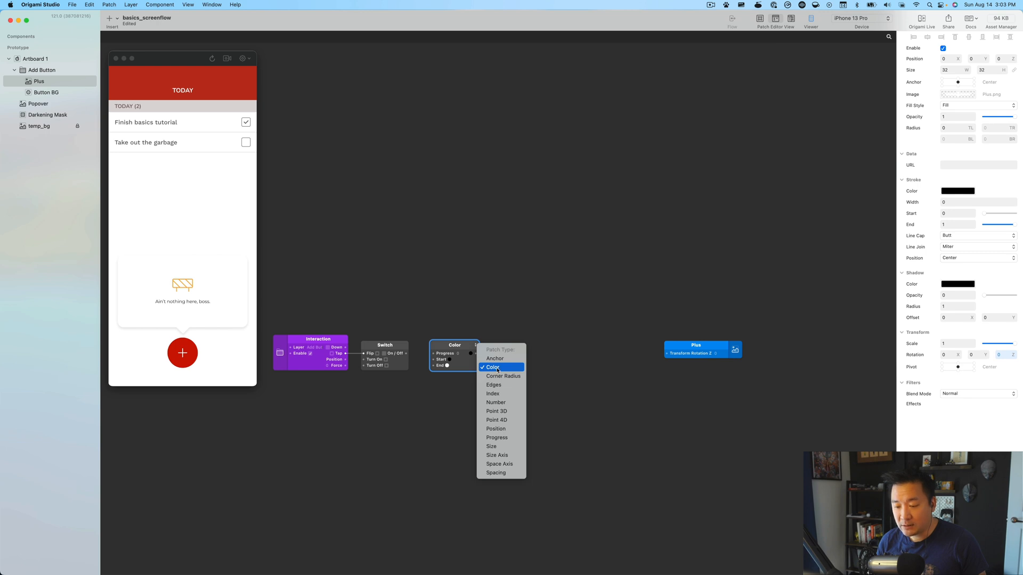
click(503, 403)
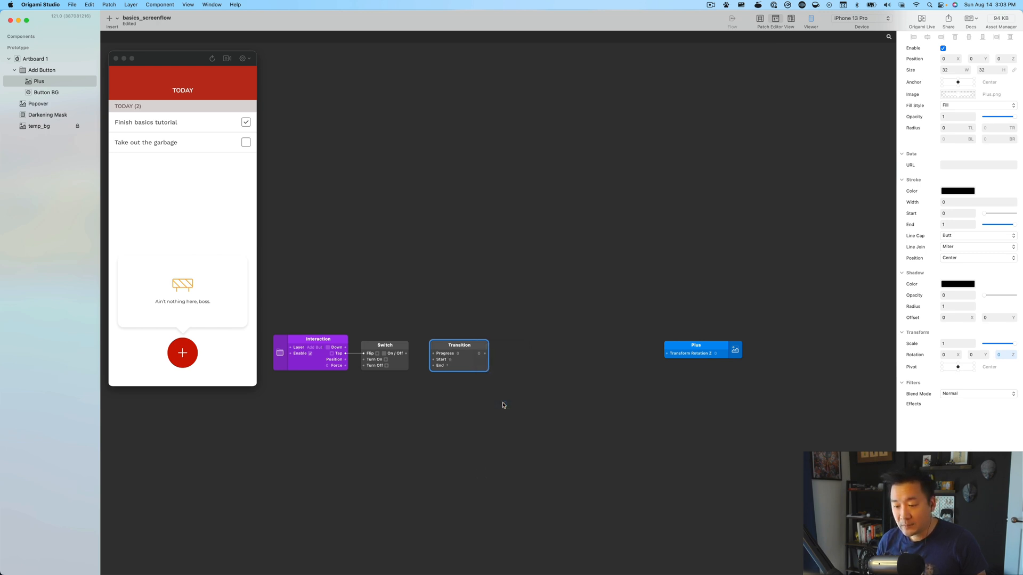
Set the Transition's End to 45 and wire it between the Switch's On / Off output and the Plus patch's Transform Rotation Z.
click(449, 366)
text(45)
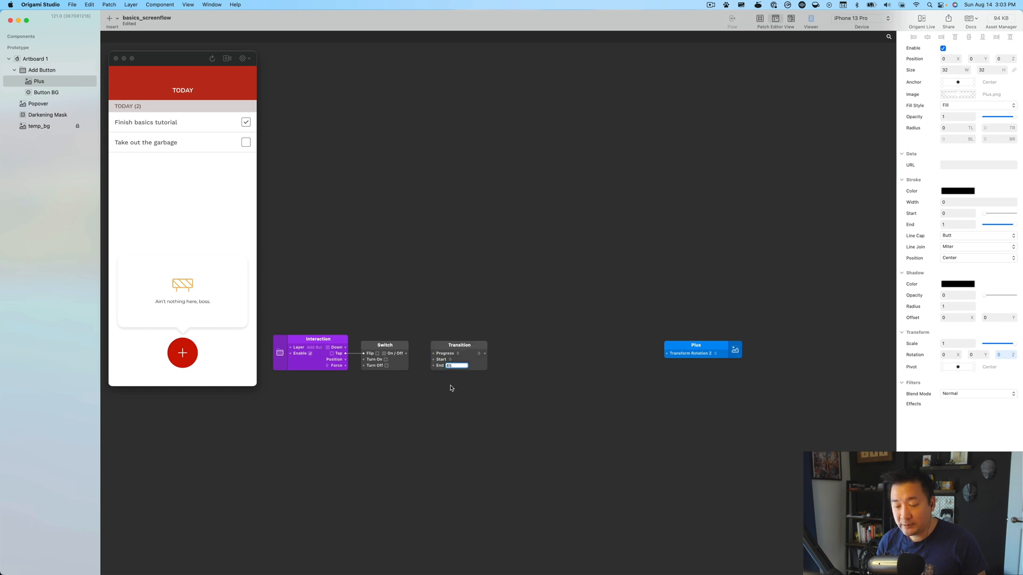
key(Return)
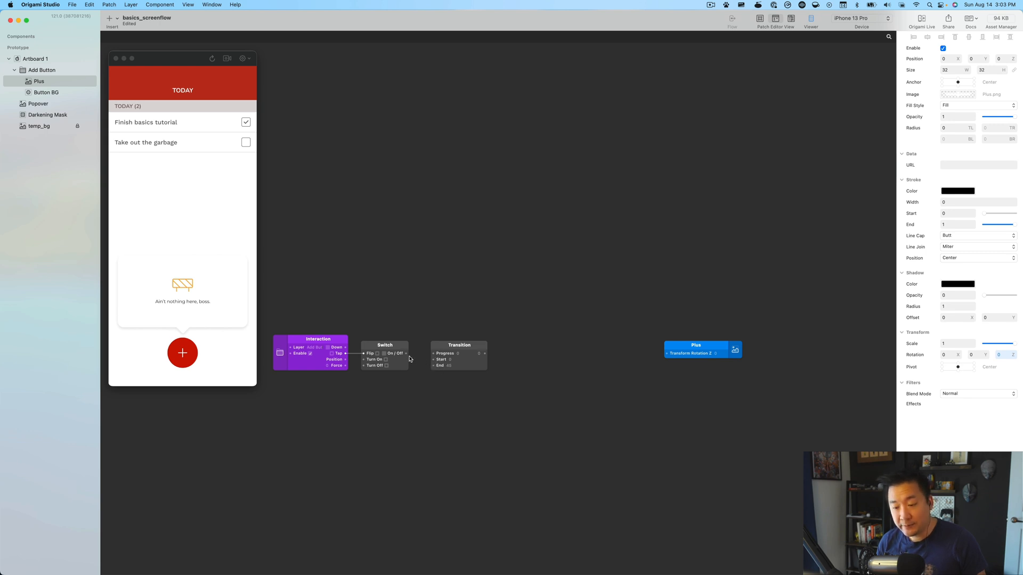
drag(406, 354, 664, 357)
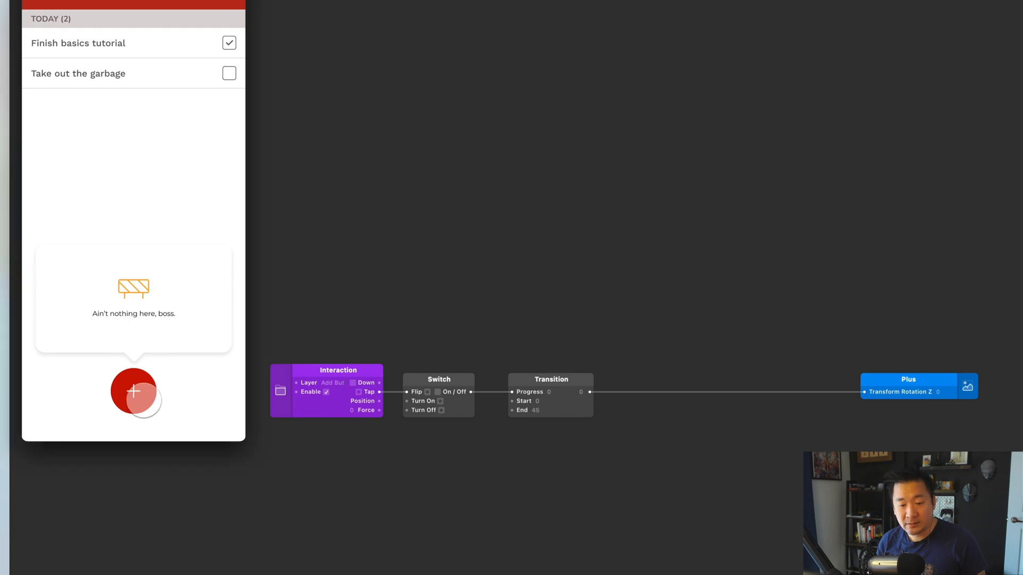
Test the plus icon's rotation by tapping the red button repeatedly while examining the values passing through the connected patches.
click(143, 400)
click(141, 392)
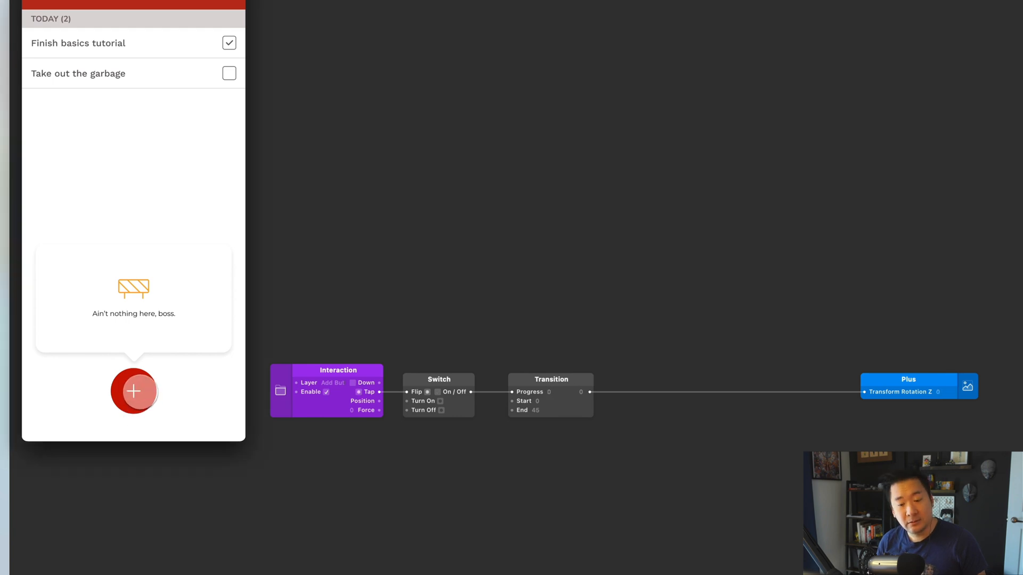
click(142, 389)
click(144, 389)
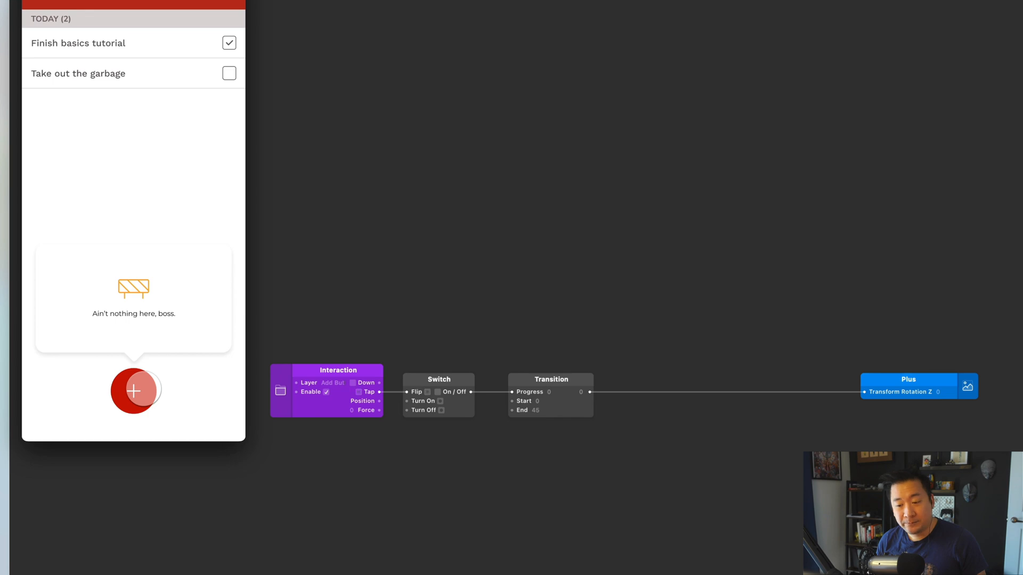
click(143, 389)
click(142, 390)
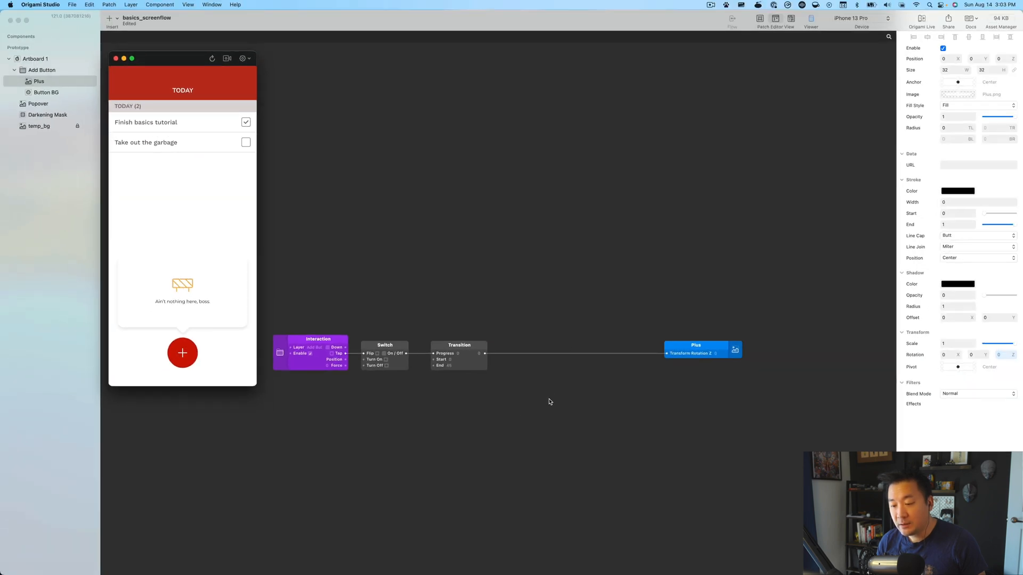
Insert a Classic Animation patch and place it above the wire between the Transition and Plus patches.
double_click(561, 379)
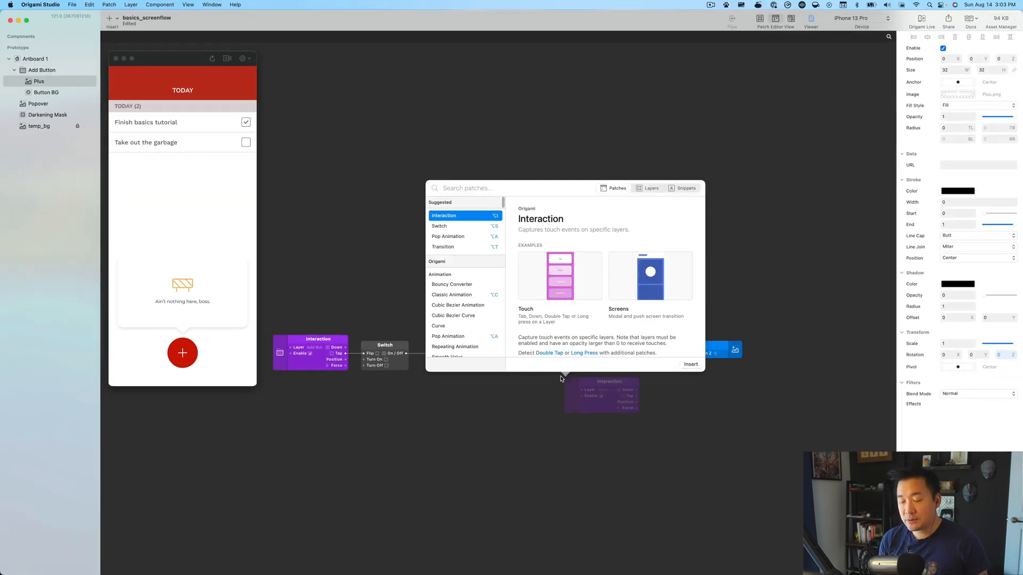
text(a)
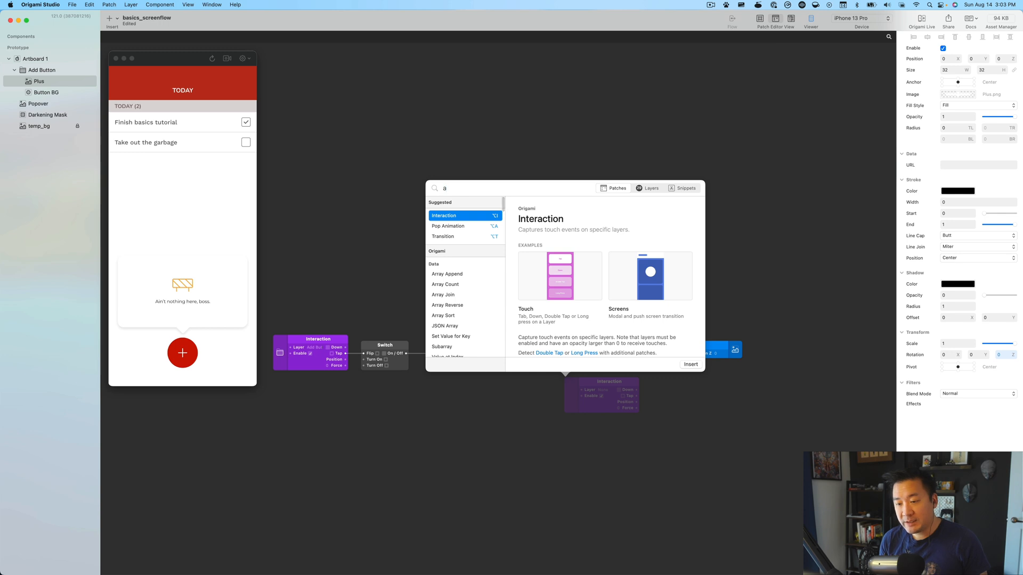
text(nim)
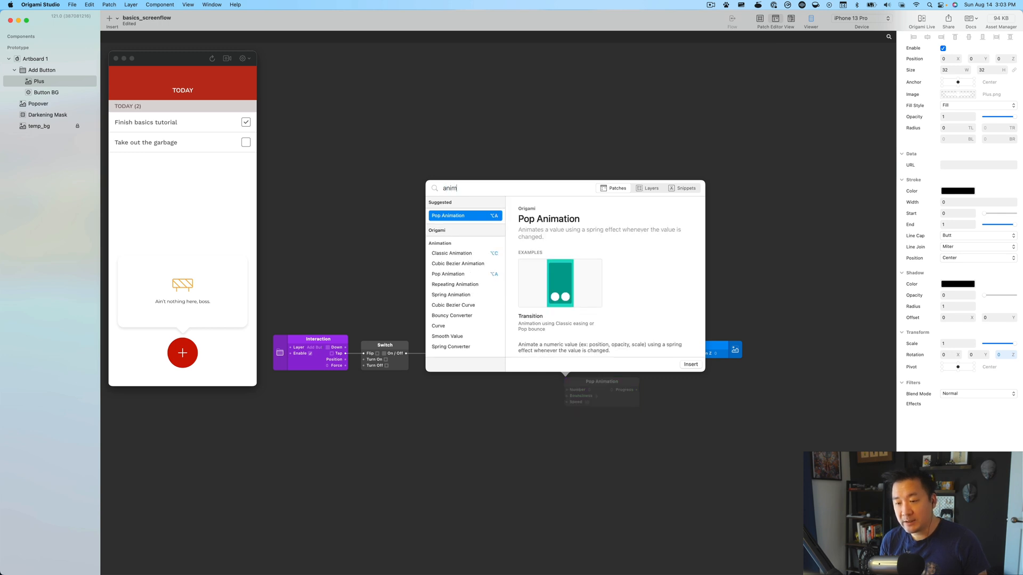
text(tion)
key(super+a)
text(a)
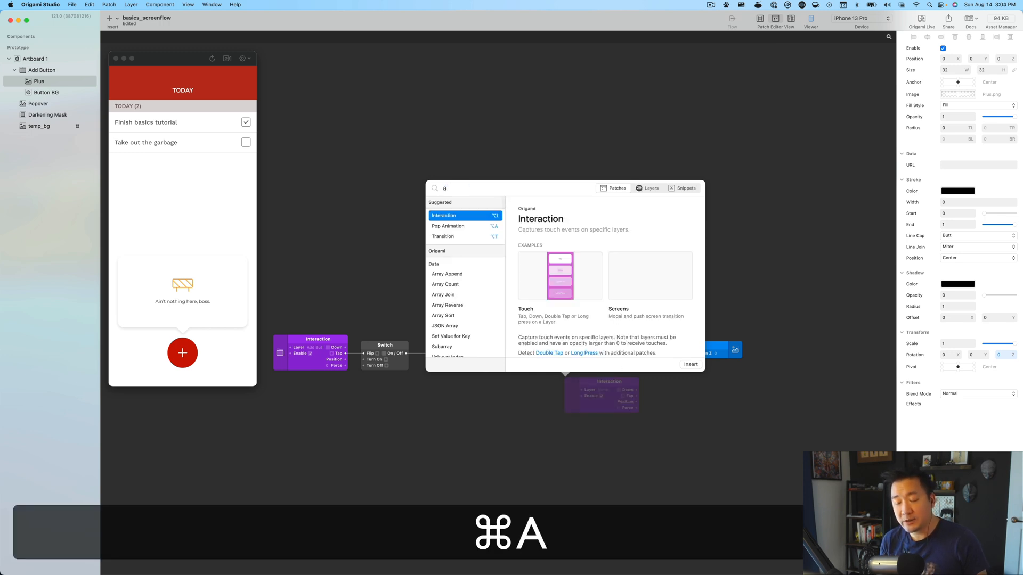
text(nimation)
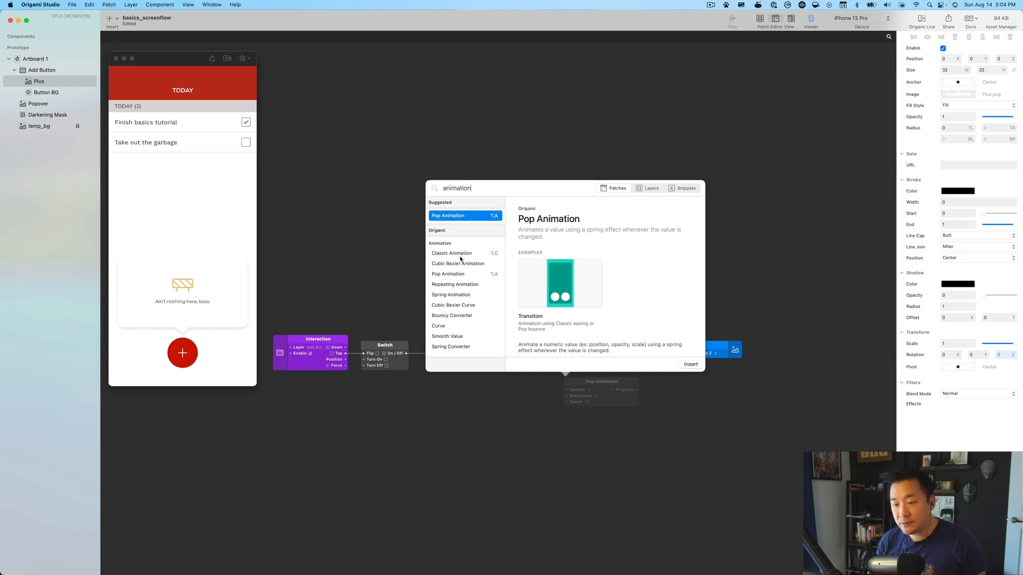
double_click(461, 255)
drag(581, 382, 573, 309)
Insert a Pop Animation patch and place it below the Transition-to-Plus wire, roughly beneath Classic Animation.
double_click(568, 373)
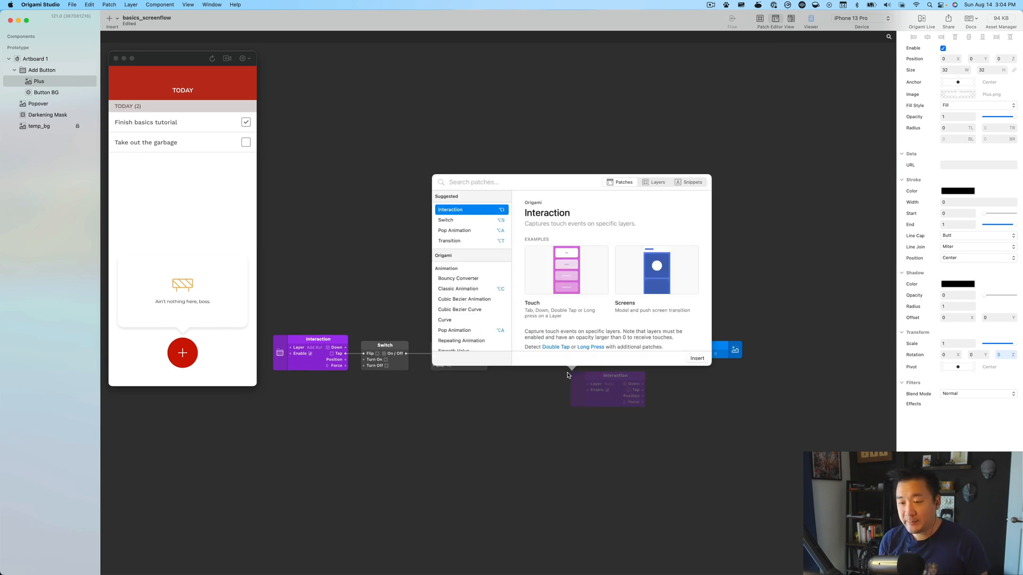
text(pop)
double_click(489, 209)
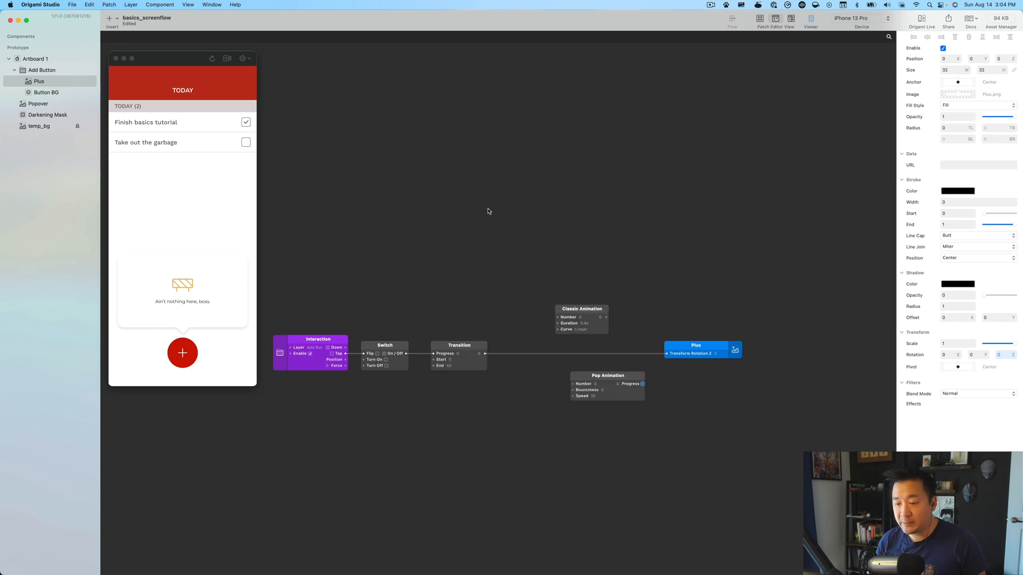
drag(643, 393, 619, 392)
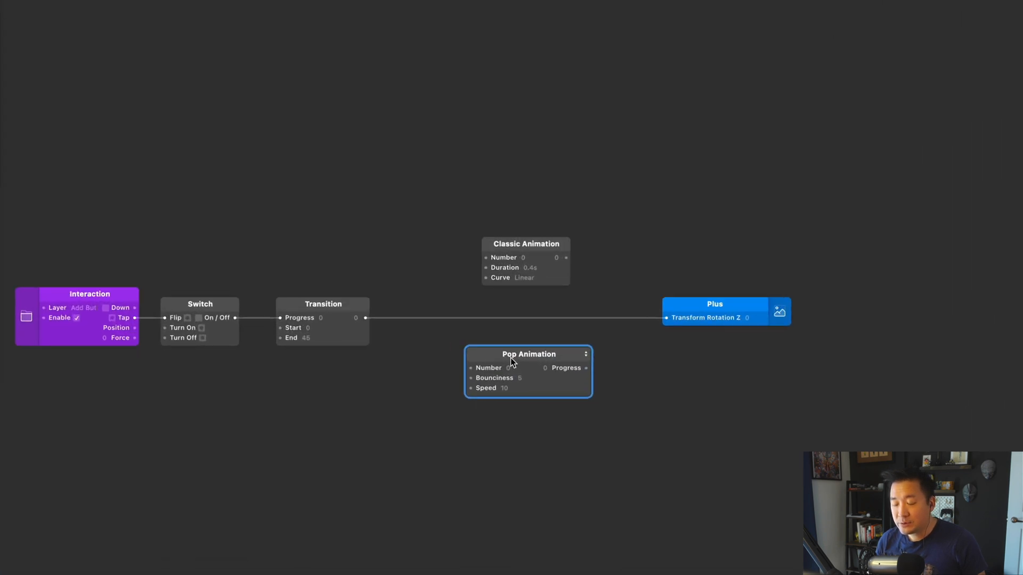
Adjust the spacing so Classic Animation sits closer above the Transition-to-Plus wire and Pop Animation sits farther below it.
click(405, 233)
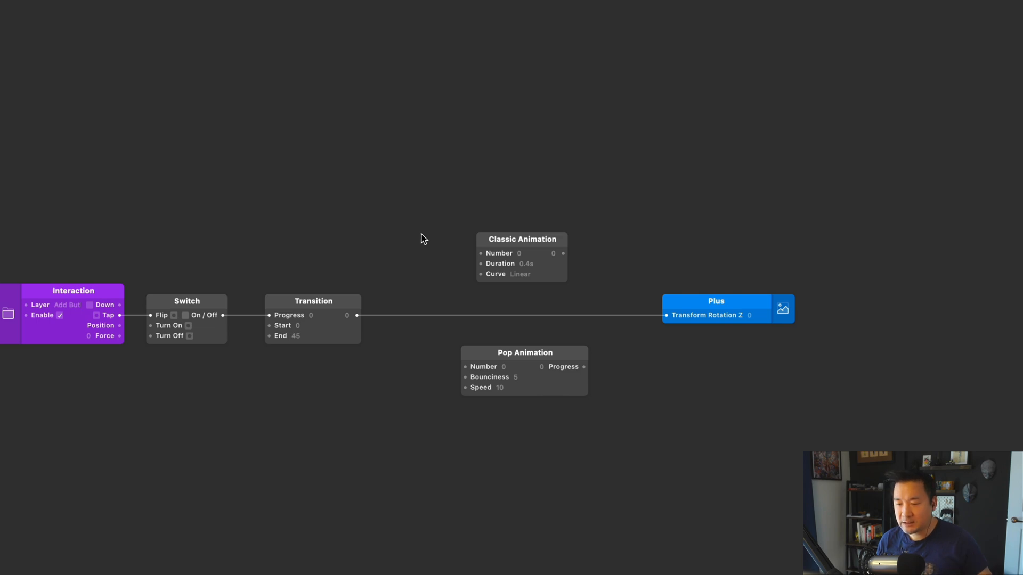
drag(535, 238, 534, 248)
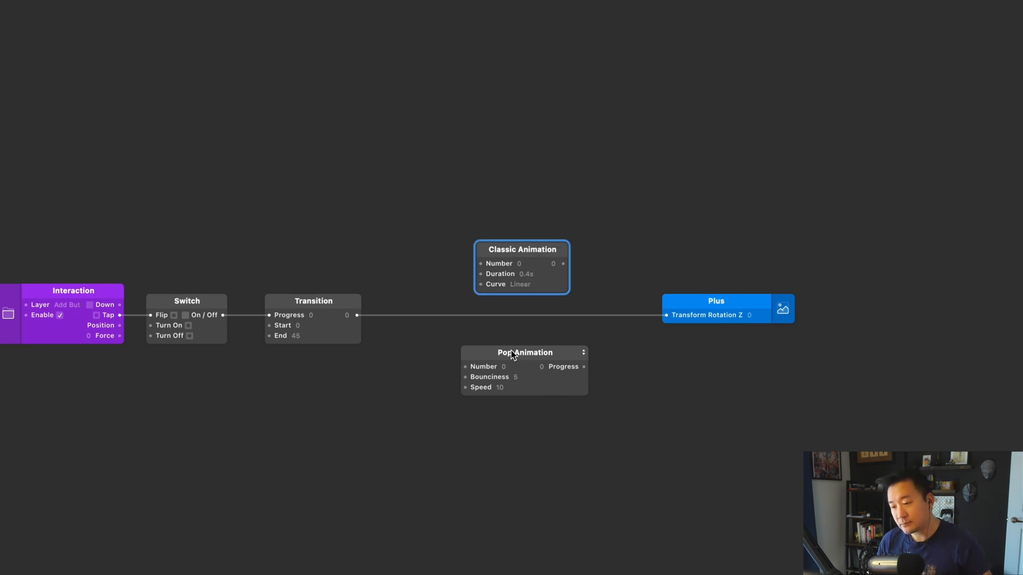
click(328, 303)
click(715, 303)
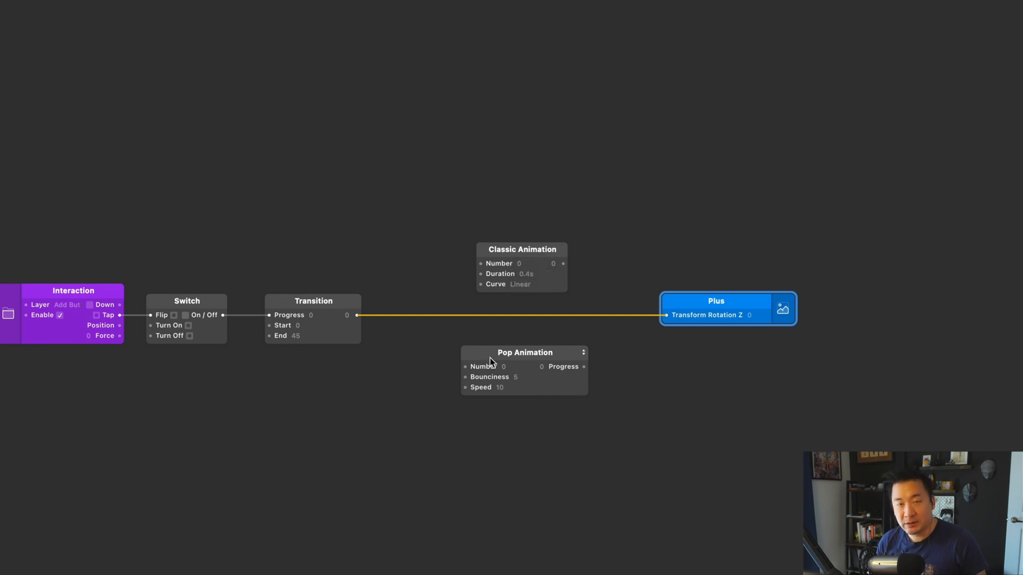
drag(522, 349, 521, 365)
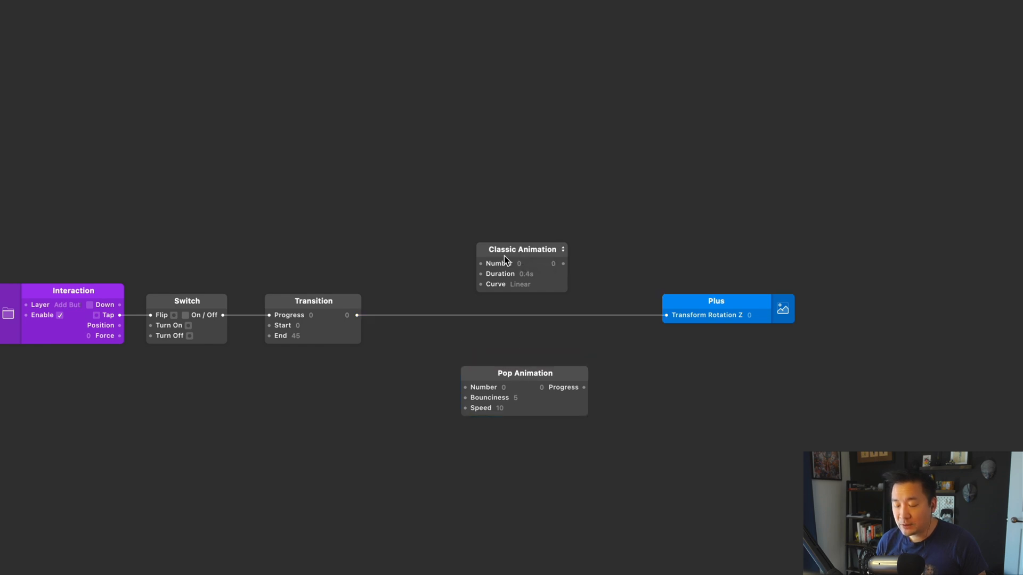
drag(510, 250, 509, 260)
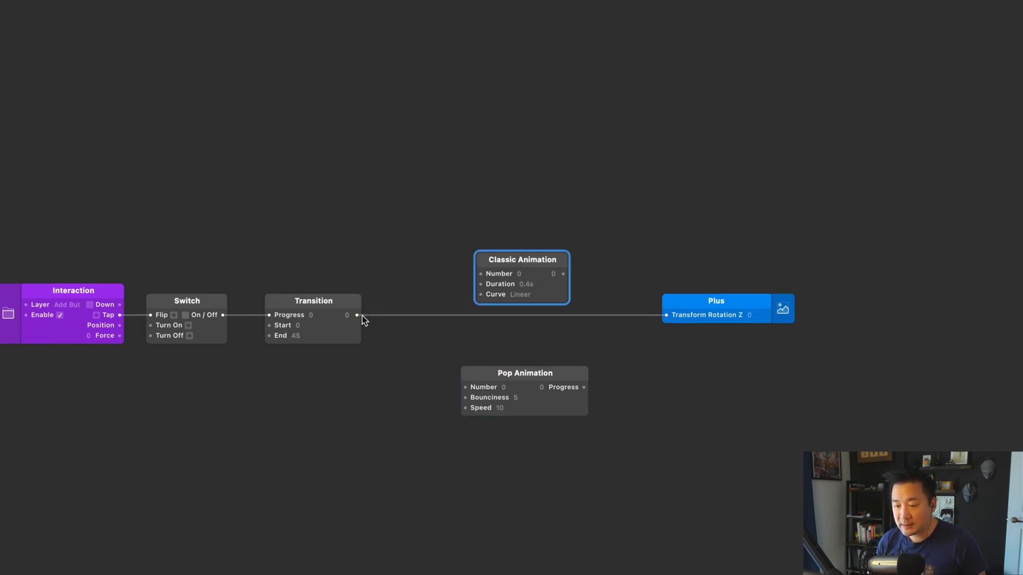
Wire the Transition's output to Classic Animation's Number and Classic Animation's output to Plus's Transform Rotation Z, moving the patch down towards the chain.
drag(357, 315, 481, 274)
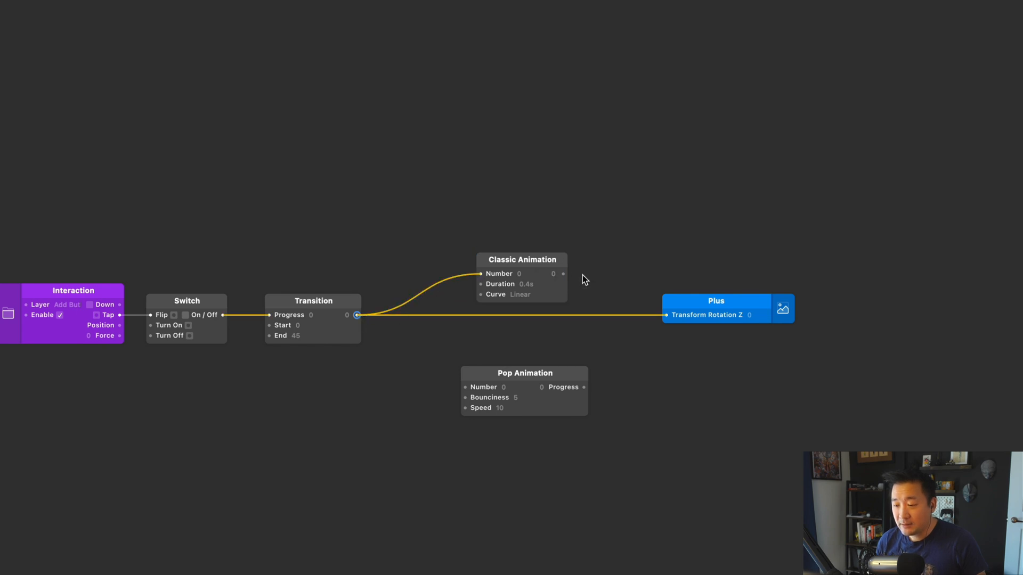
drag(563, 274, 666, 315)
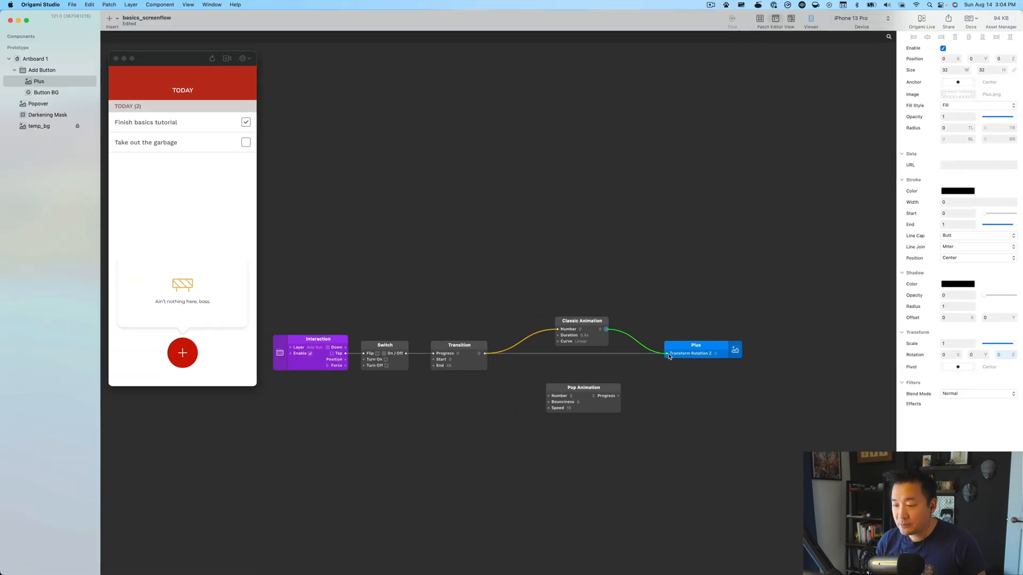
drag(670, 356, 670, 356)
drag(586, 323, 586, 341)
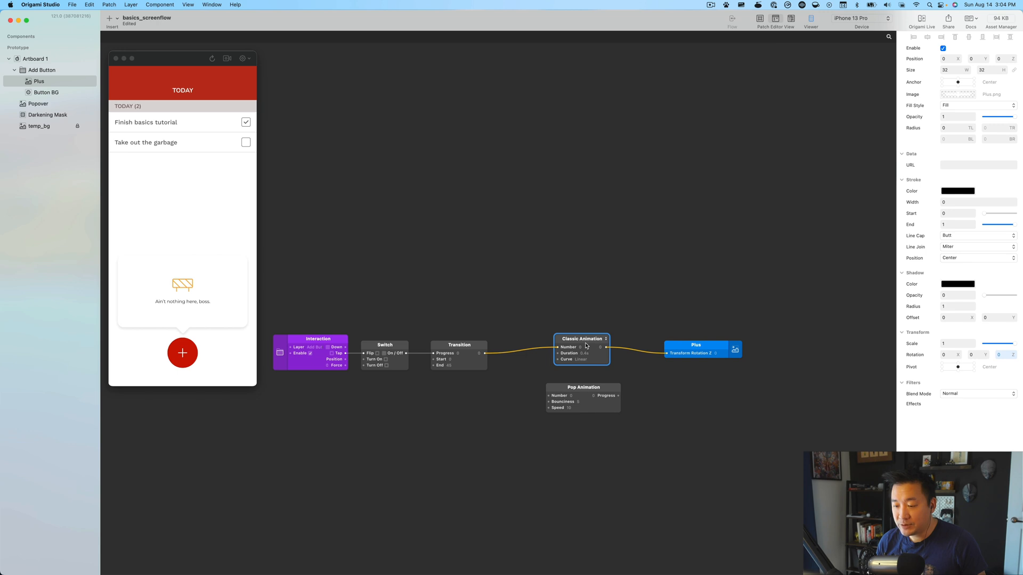
click(676, 394)
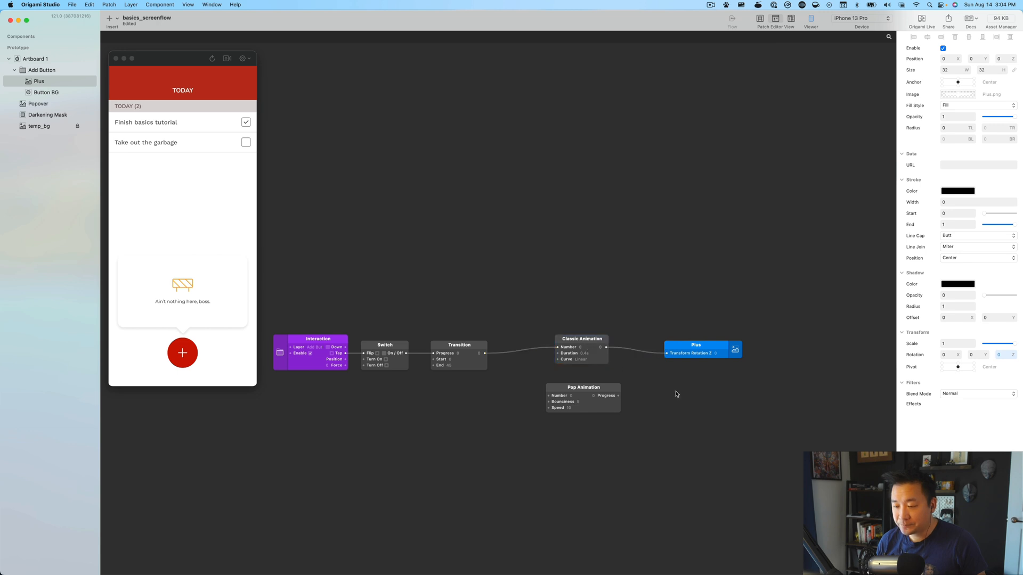
Review Classic Animation's curve options, level the patch with the chain, and test the plus icon's rotation with the red button.
click(589, 361)
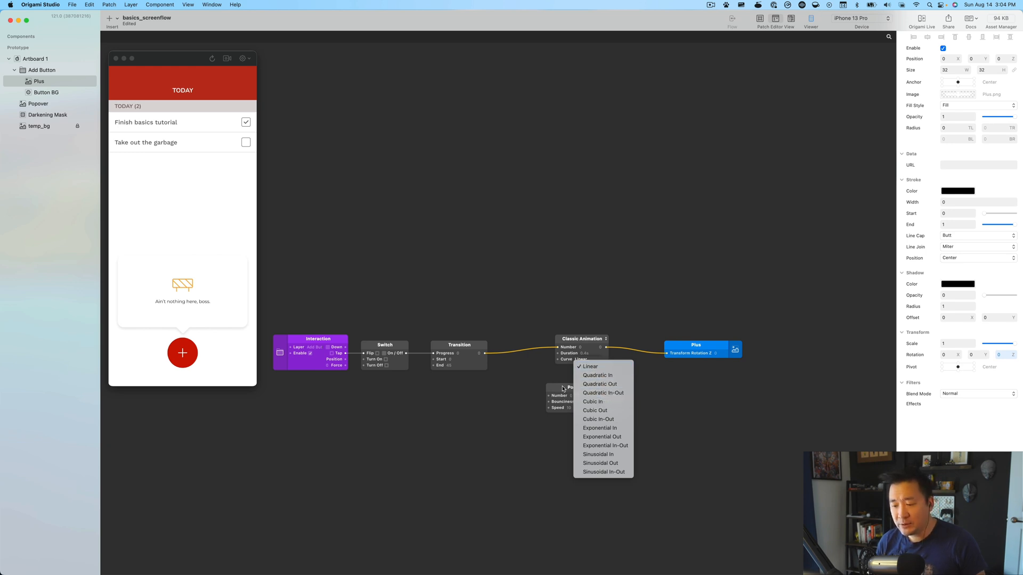
click(576, 334)
drag(584, 342, 584, 349)
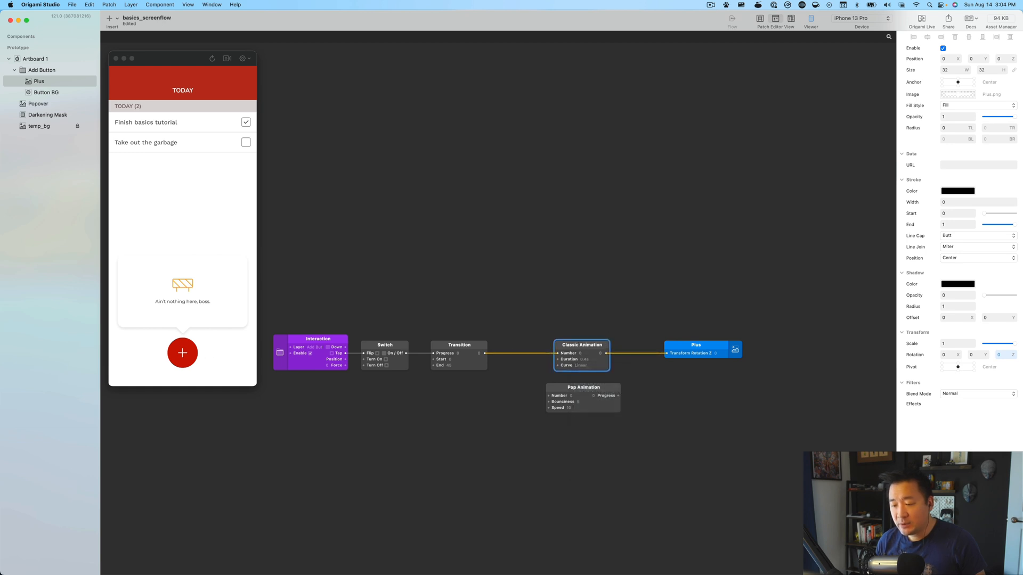
click(187, 358)
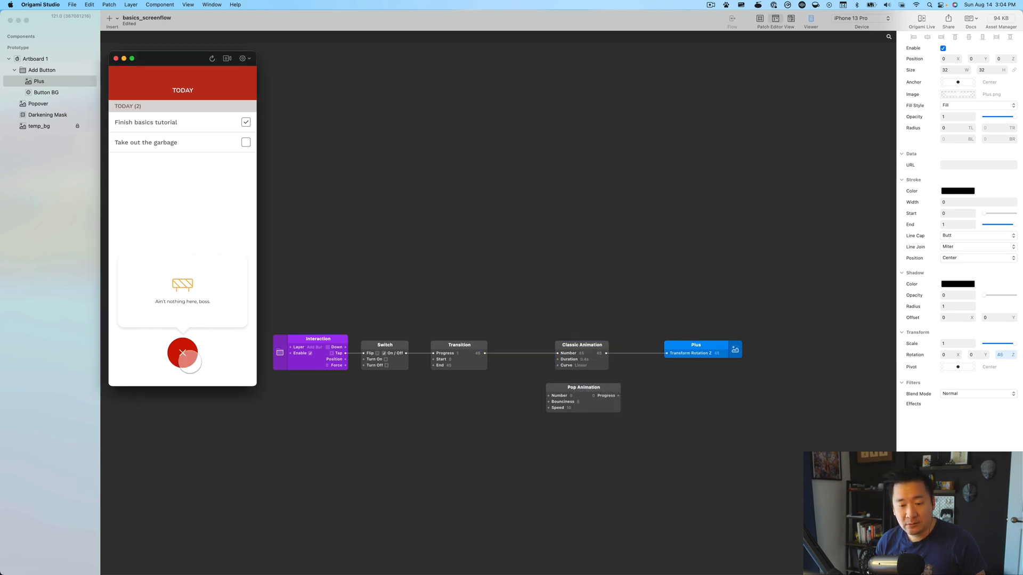
click(189, 361)
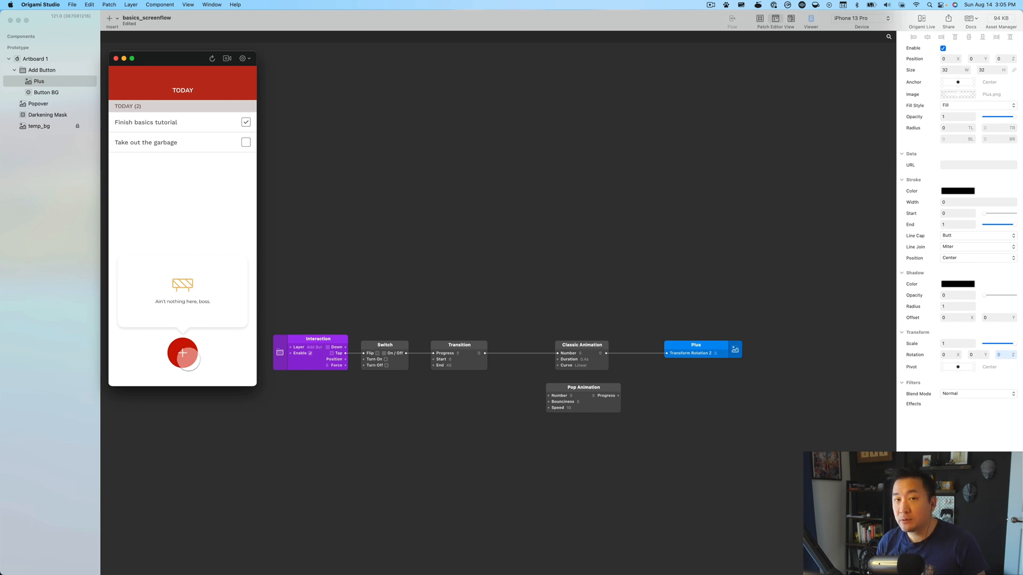
Set Classic Animation's Duration to 0.2 and its Curve to Quadratic In-Out.
click(587, 361)
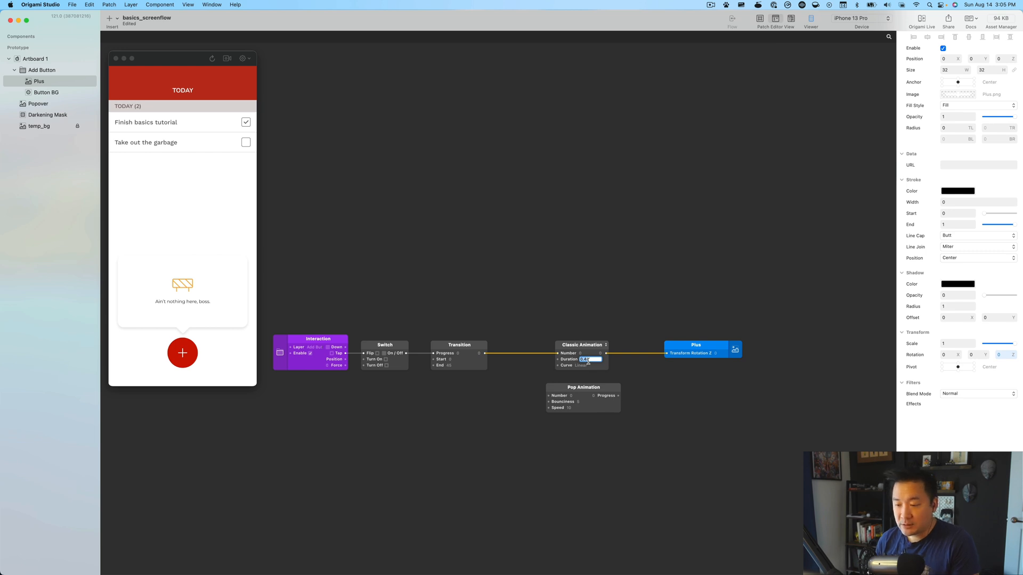
text(0.2)
key(Return)
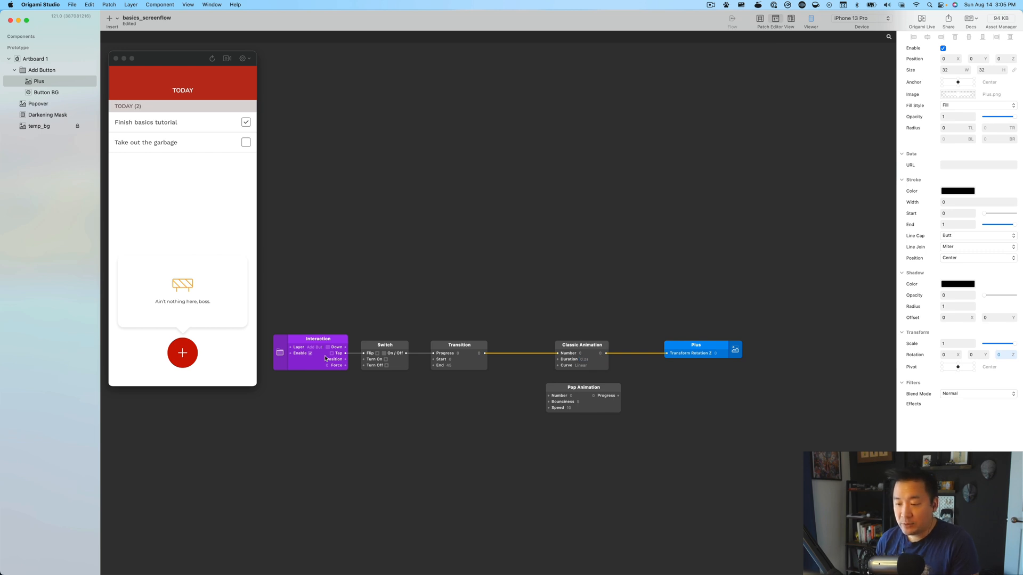
click(585, 367)
click(595, 400)
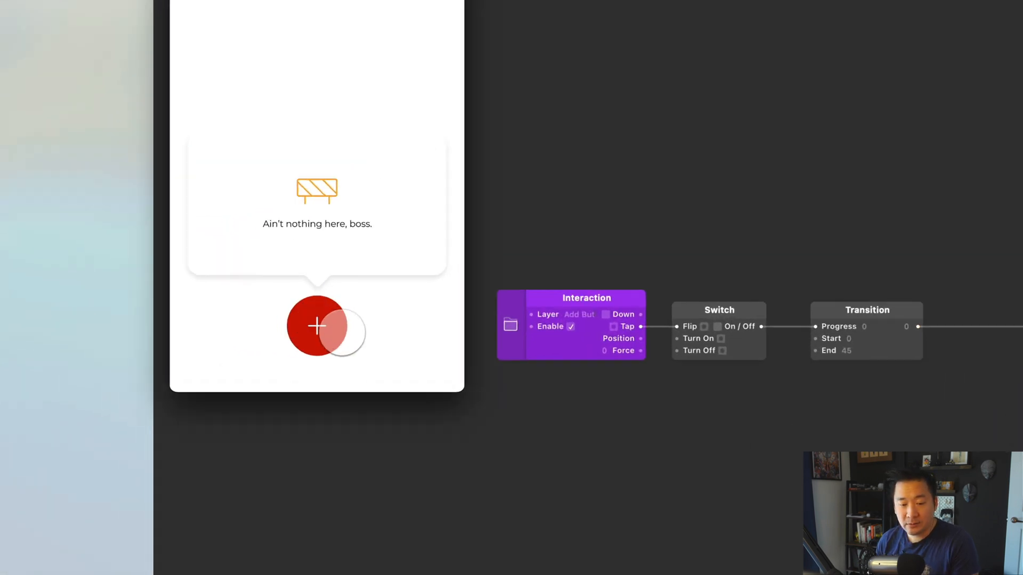
Test the plus icon's 0.2 s quadratic rotation by tapping the red button repeatedly in the viewer.
click(331, 333)
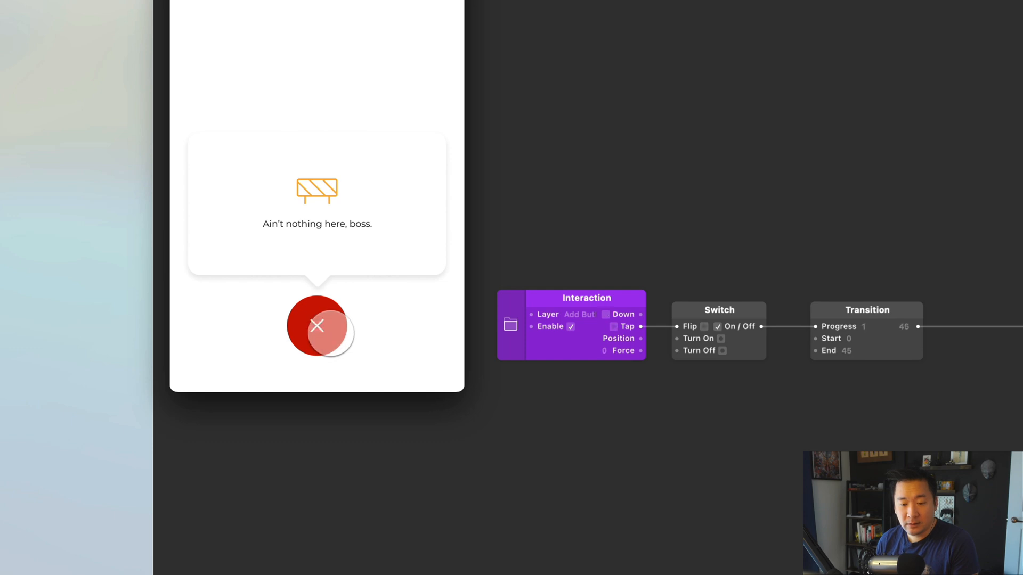
click(327, 334)
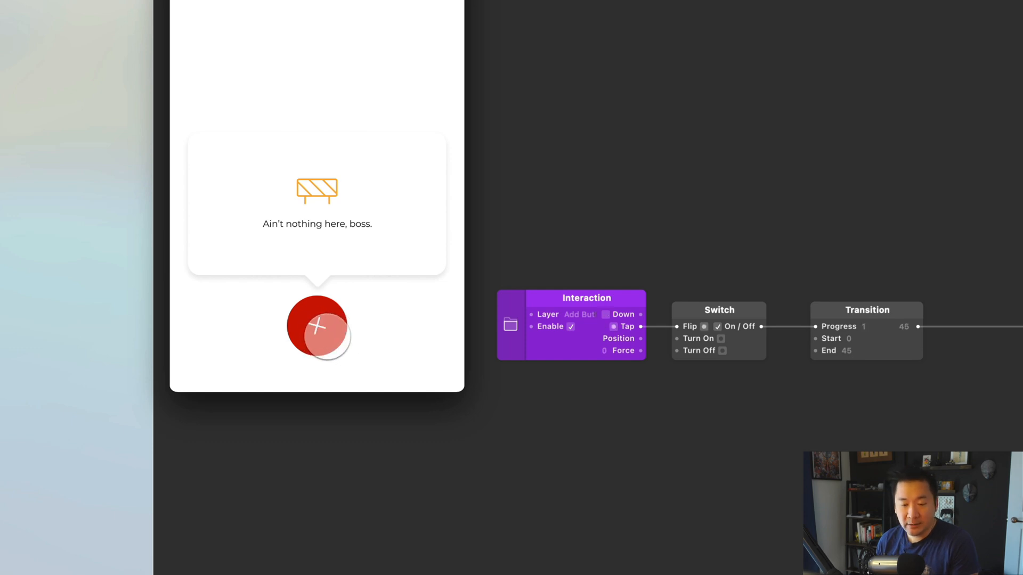
click(327, 334)
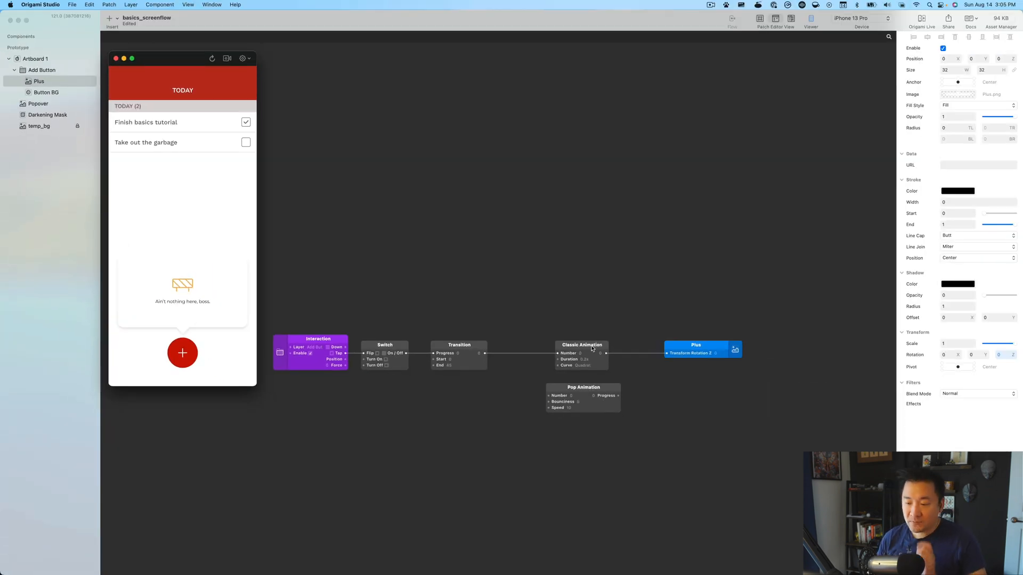
Move Classic Animation above the main patch row and bring Pop Animation up just below that row.
drag(592, 349, 592, 319)
click(582, 377)
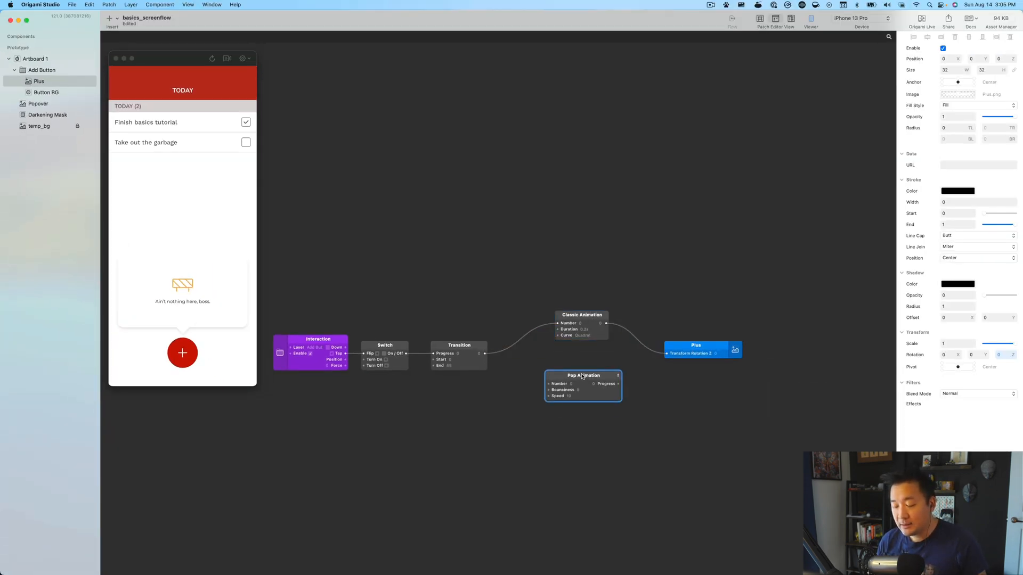
drag(582, 377, 582, 371)
click(529, 381)
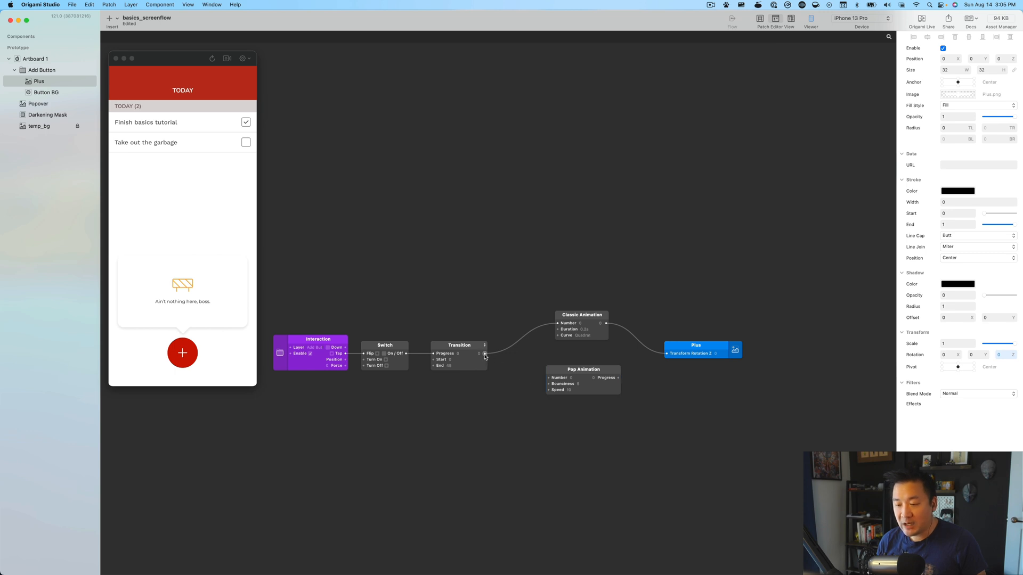
Wire the Transition's output to Pop Animation's Number and its Progress to Plus's Transform Rotation Z, left-aligning Classic Animation with Pop Animation.
drag(485, 354, 548, 378)
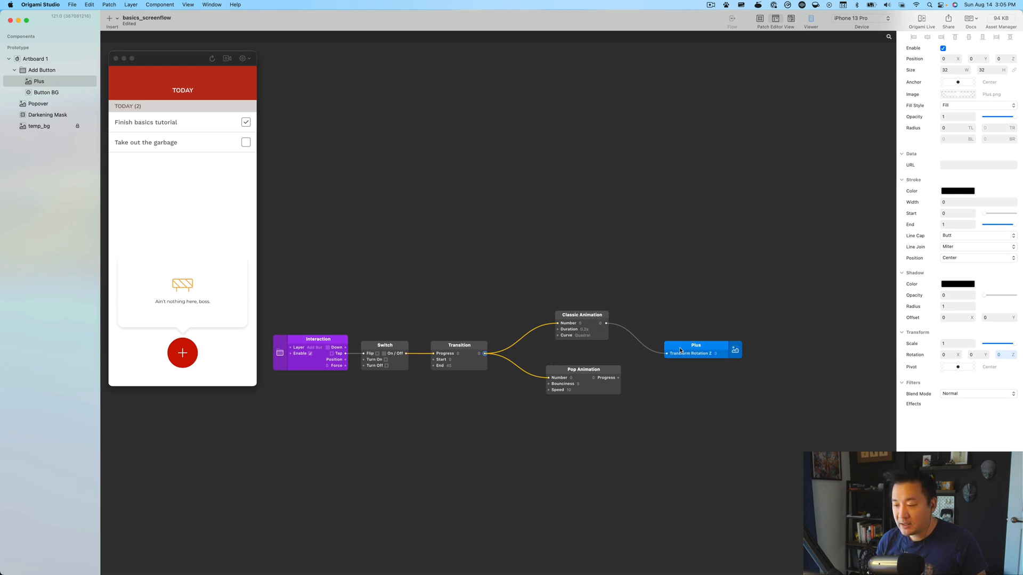
drag(618, 378, 667, 354)
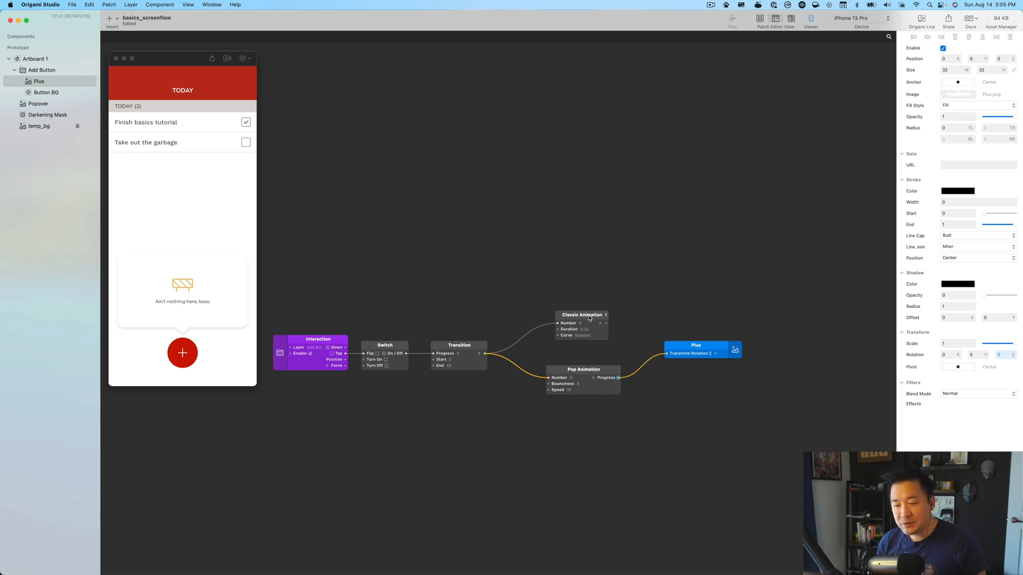
drag(590, 319, 580, 318)
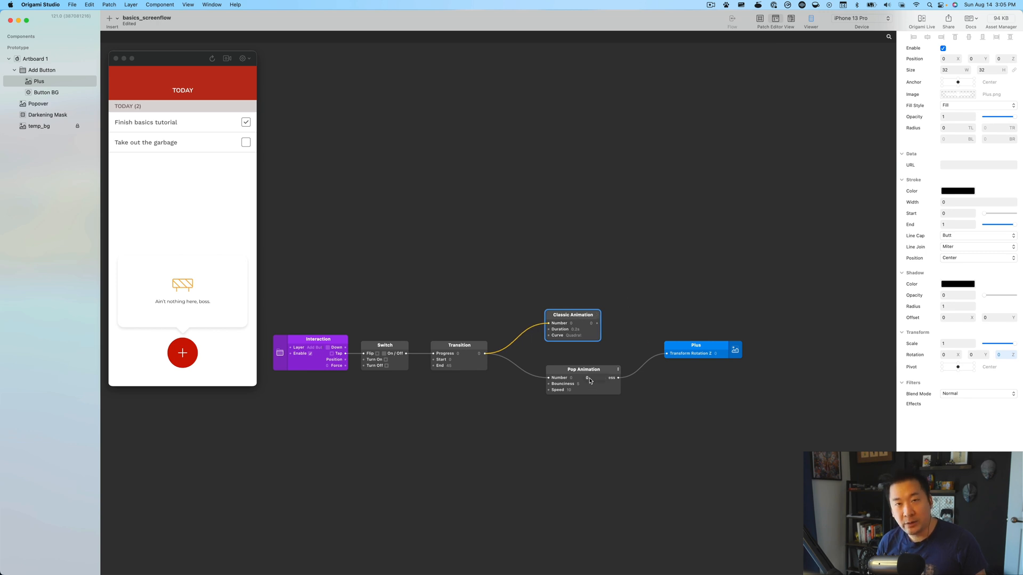
click(633, 349)
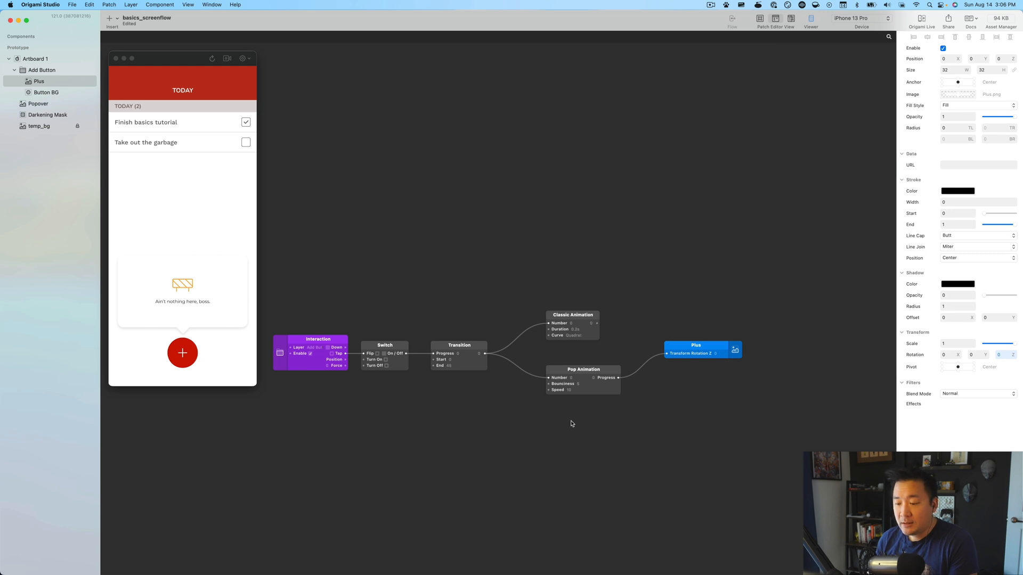
click(588, 373)
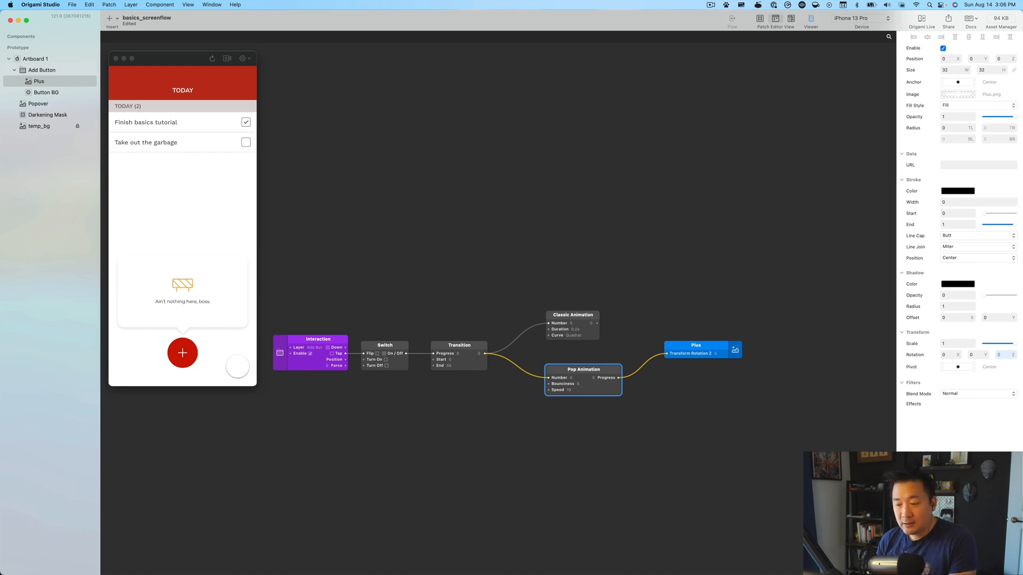
click(224, 374)
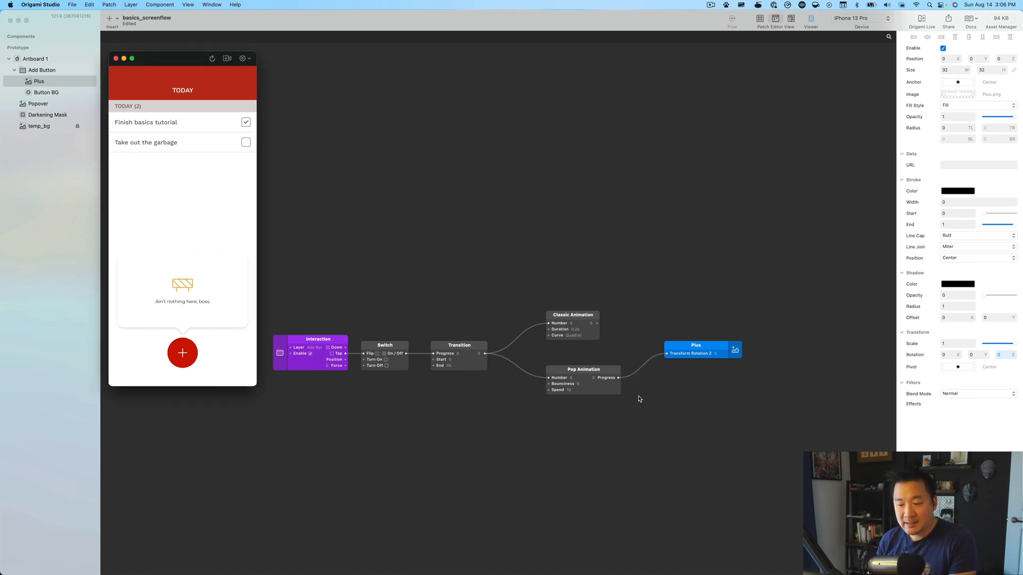
Test the plus icon's Pop Animation rotation by tapping the red button repeatedly in the viewer.
click(596, 394)
click(195, 362)
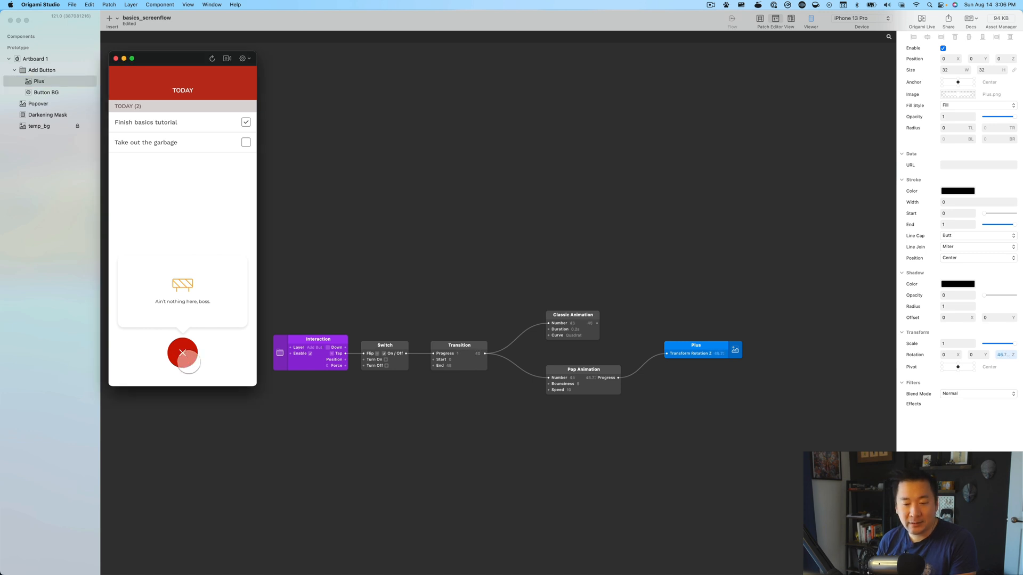
click(188, 366)
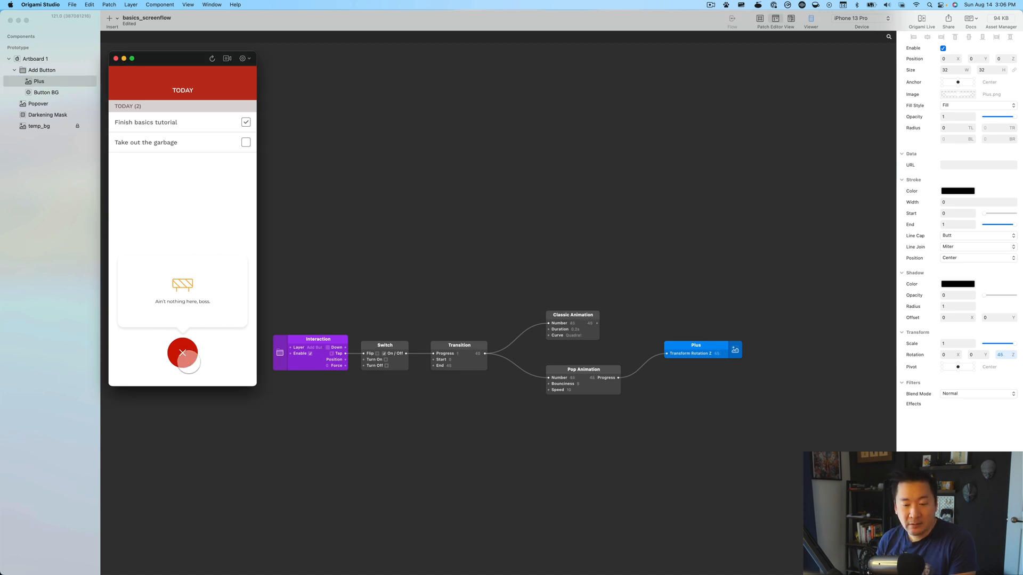
click(188, 364)
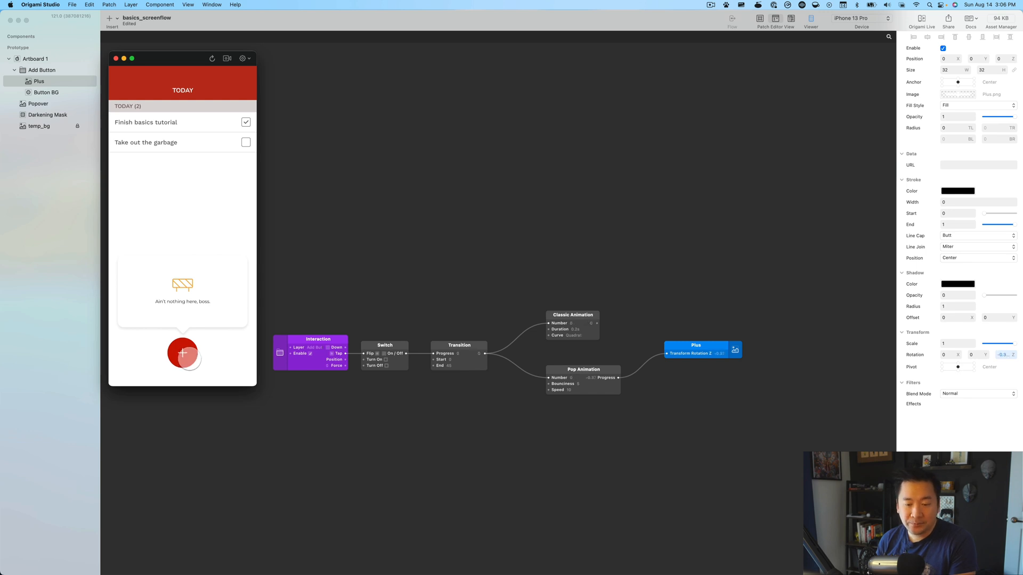
Set Pop Animation's Speed to 20 and its Bounciness to 10.
click(568, 390)
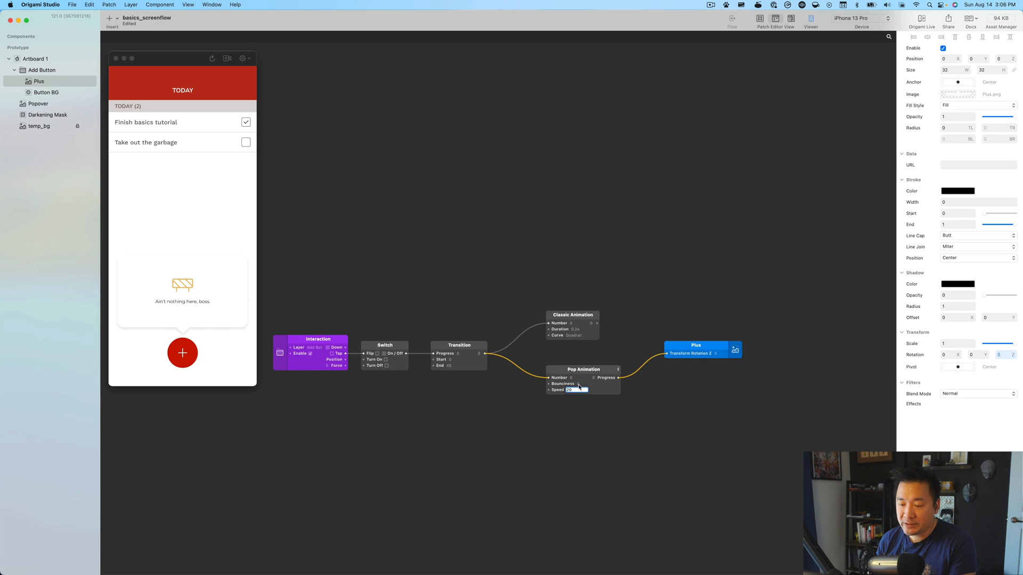
click(580, 384)
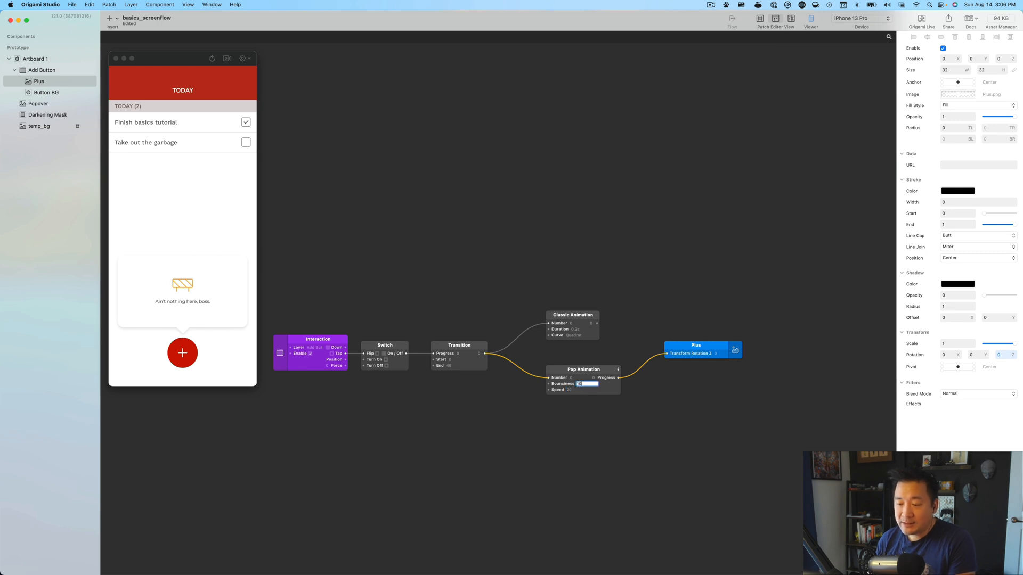
key(Return)
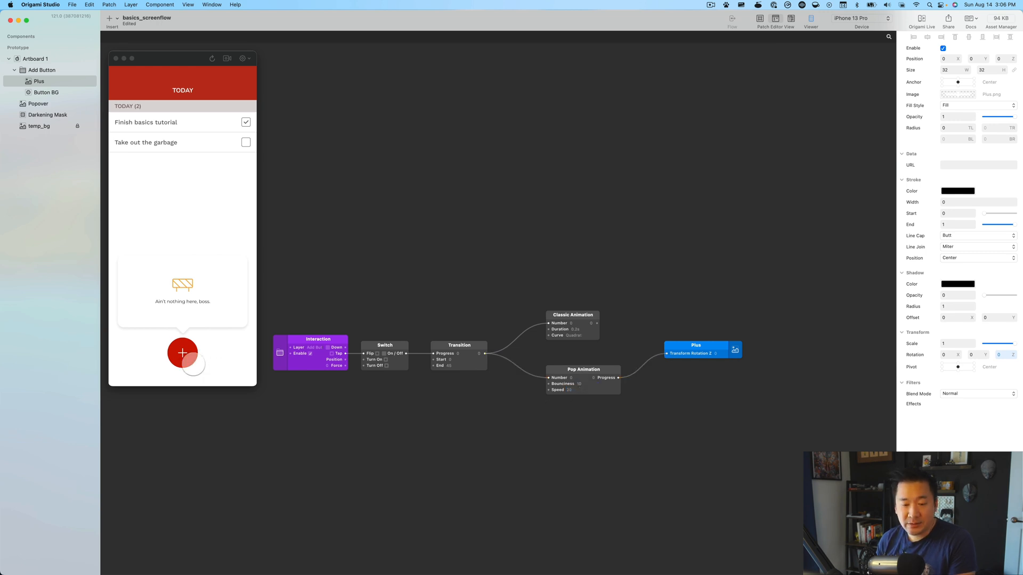
Test the rotation with Bounciness 10 and Speed 20 by tapping the red button repeatedly in the viewer.
click(190, 362)
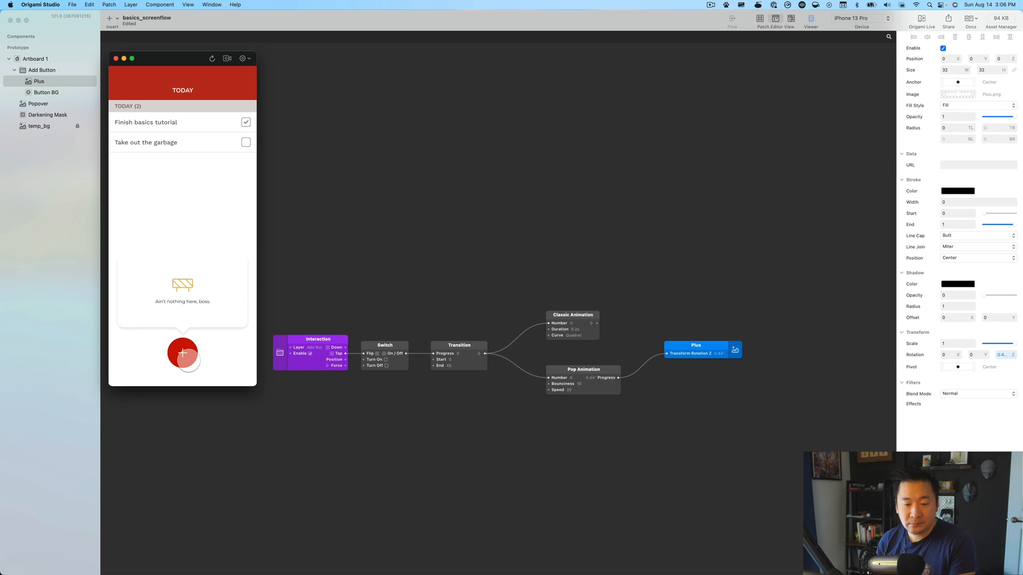
click(187, 360)
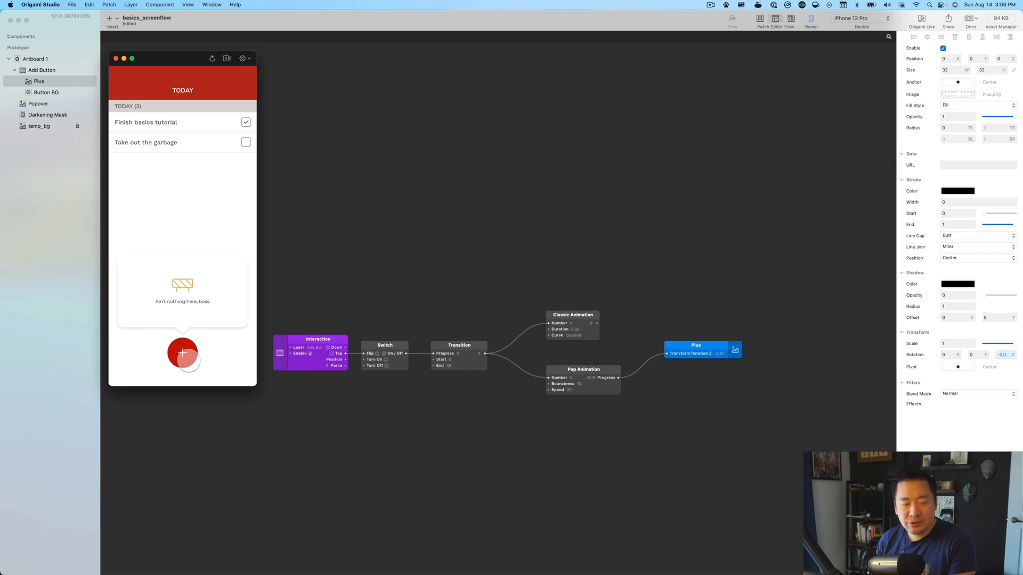
click(188, 360)
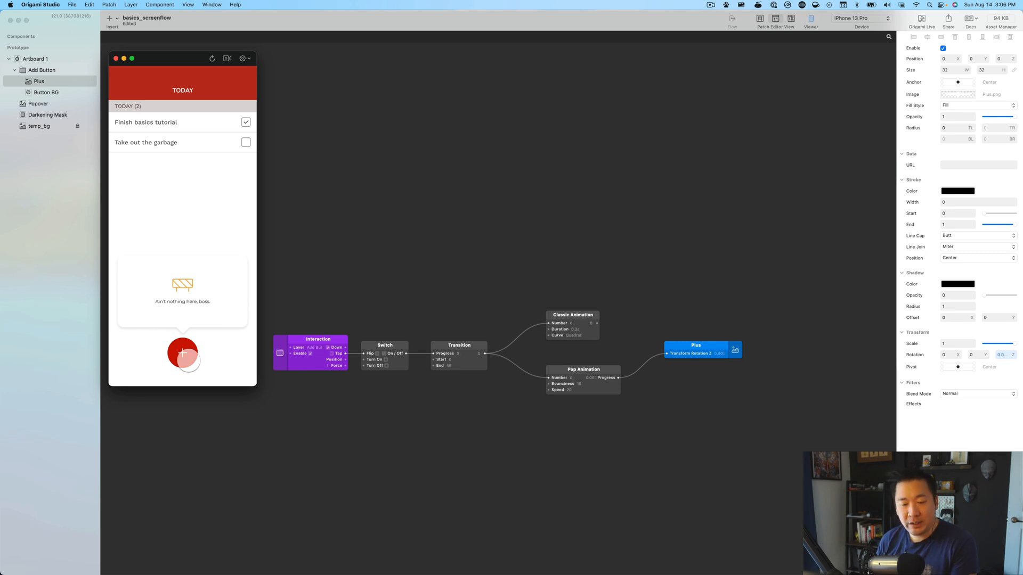
click(188, 361)
click(189, 361)
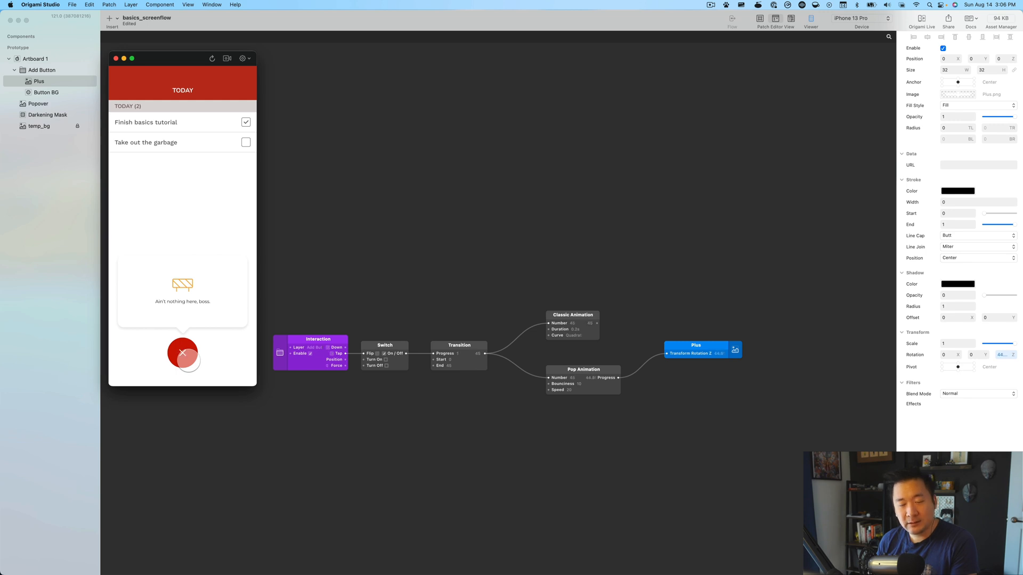
click(189, 361)
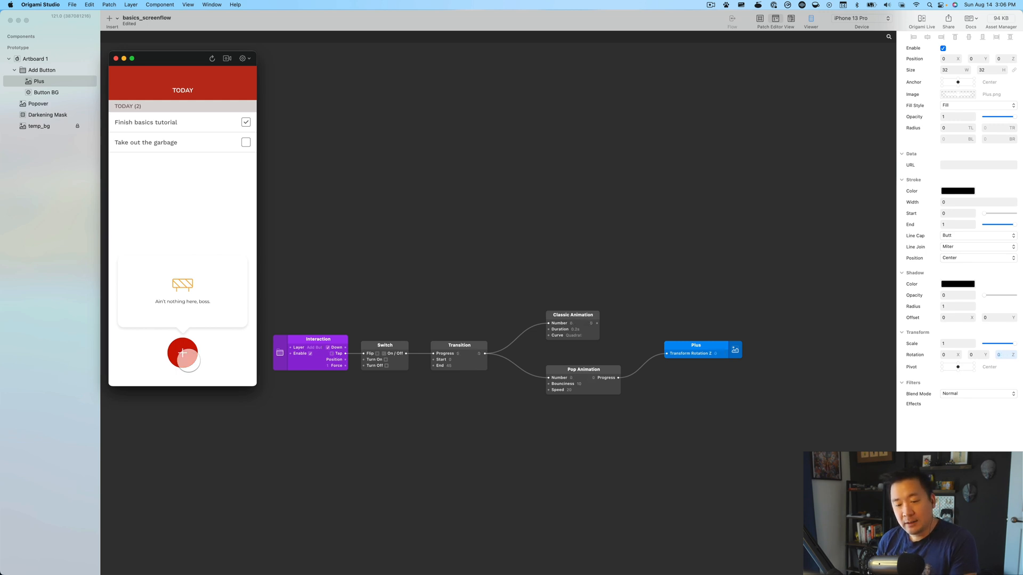
click(188, 360)
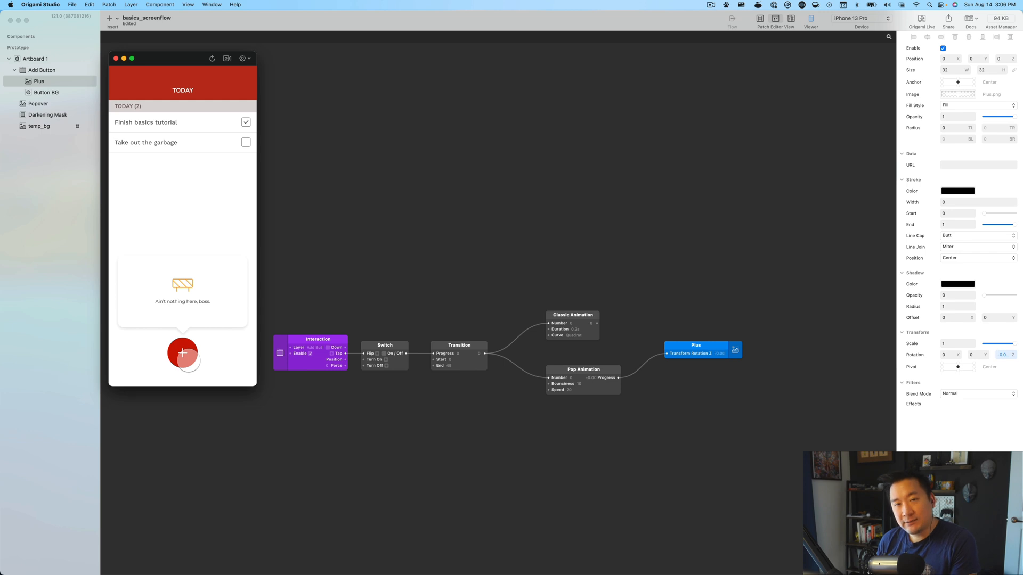
click(189, 360)
click(189, 360)
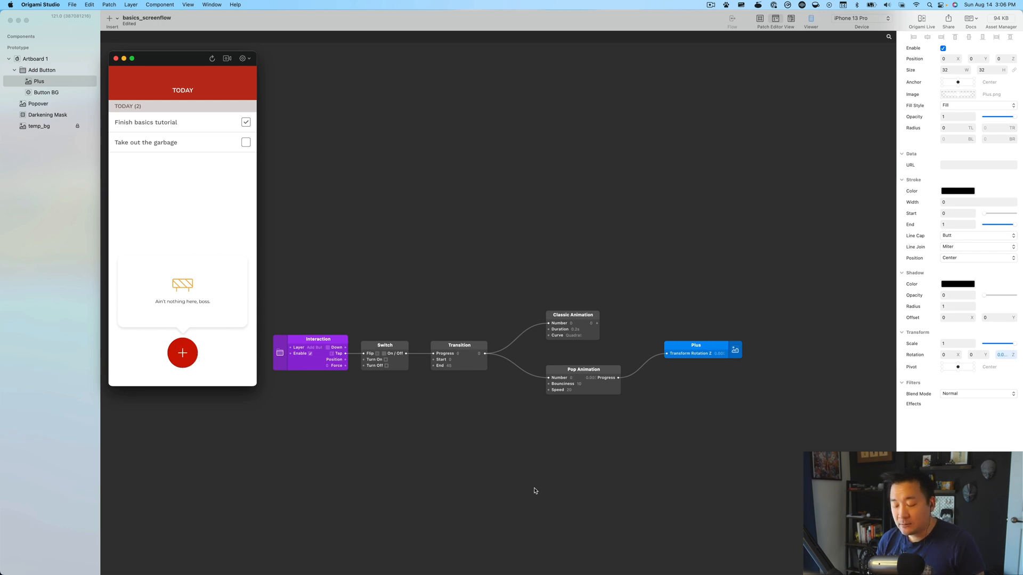
Delete the Classic Animation patch and move Pop Animation up into the main row between Transition and Plus.
click(577, 318)
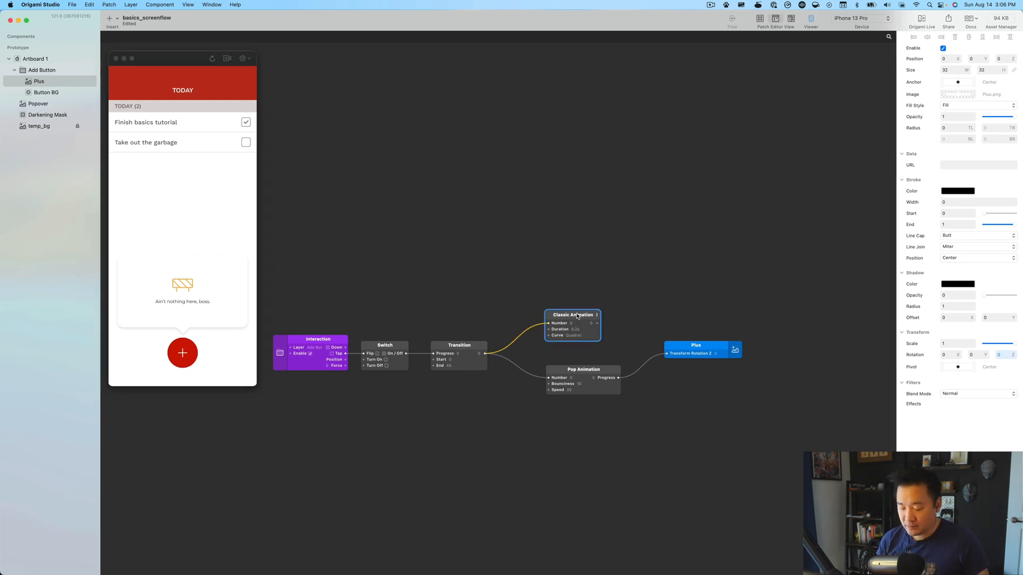
key(Delete)
drag(590, 376, 564, 348)
scroll(602, 437, left, 3)
scroll(628, 425, right, 3)
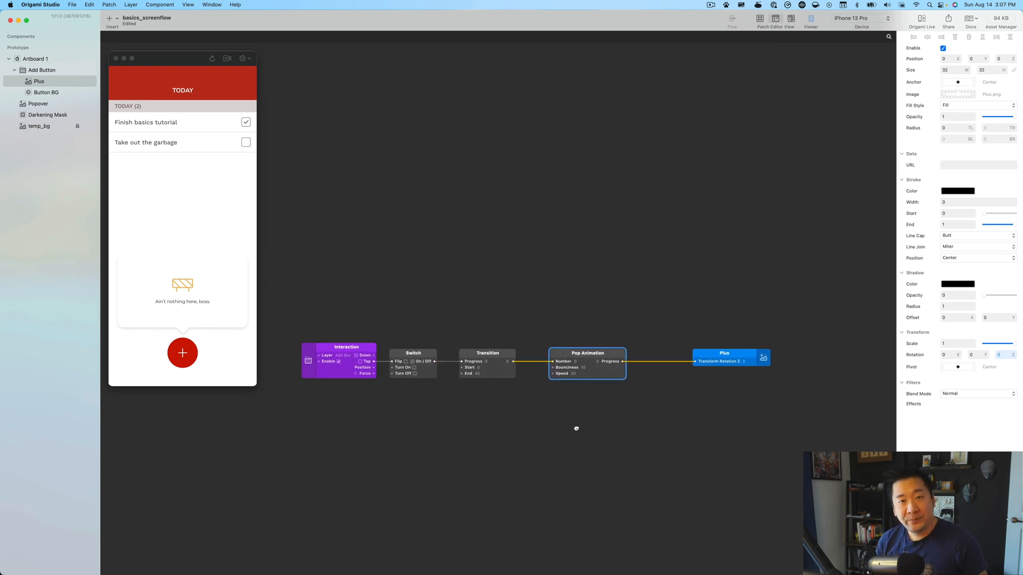
Recheck the plus icon's rotation with only Pop Animation wired in by tapping the red button in the viewer.
click(183, 354)
click(185, 358)
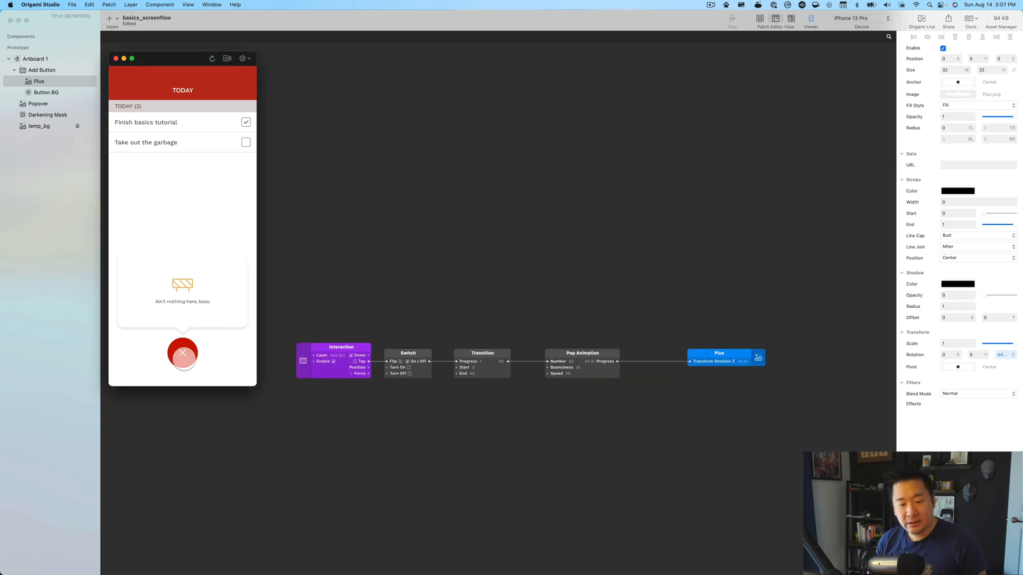
click(186, 356)
click(186, 356)
click(186, 356)
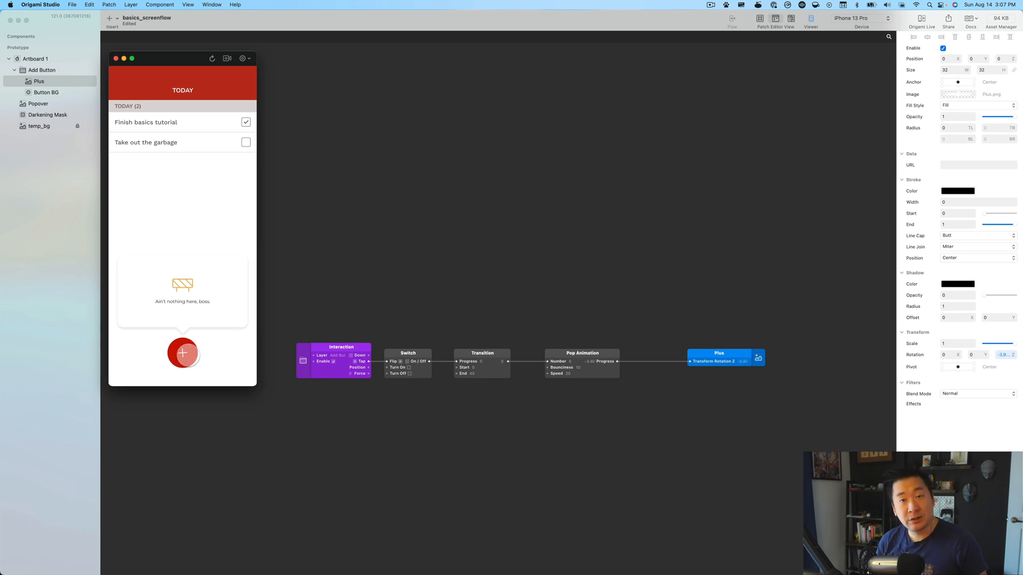
Select the whole patch chain from Interaction to Plus and arrange it with Tidy Up.
click(338, 299)
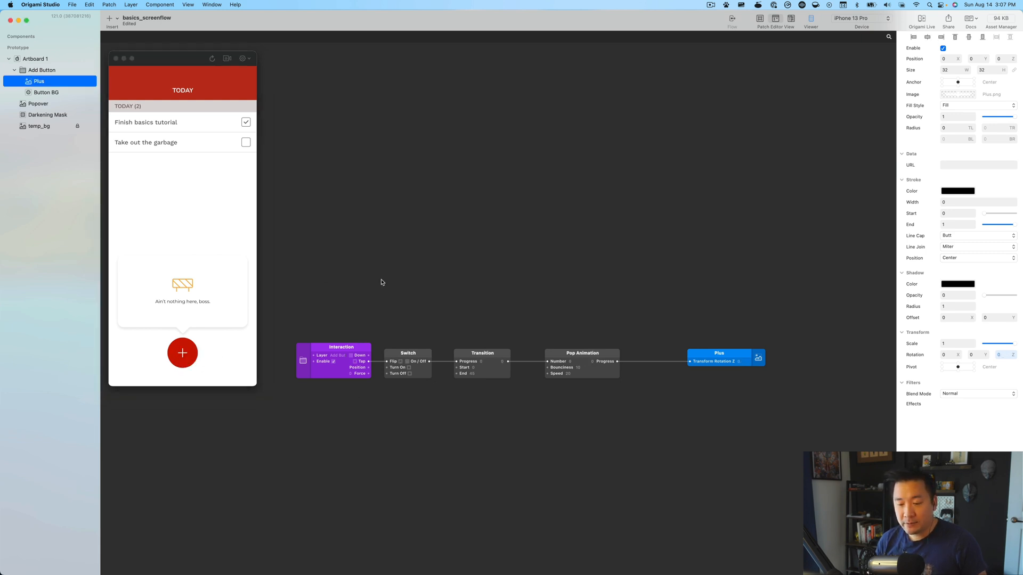
drag(317, 243, 780, 451)
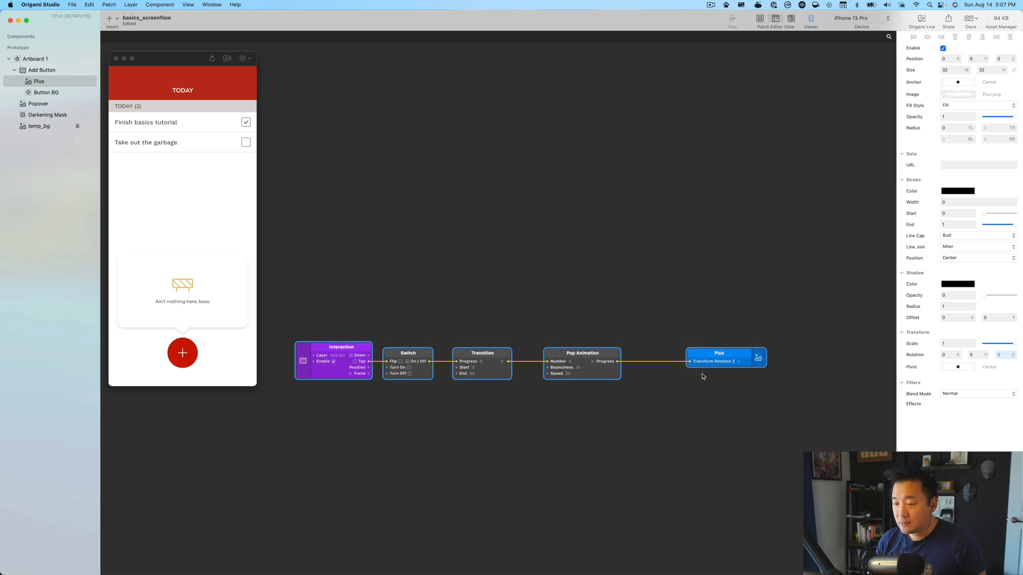
right_click(611, 376)
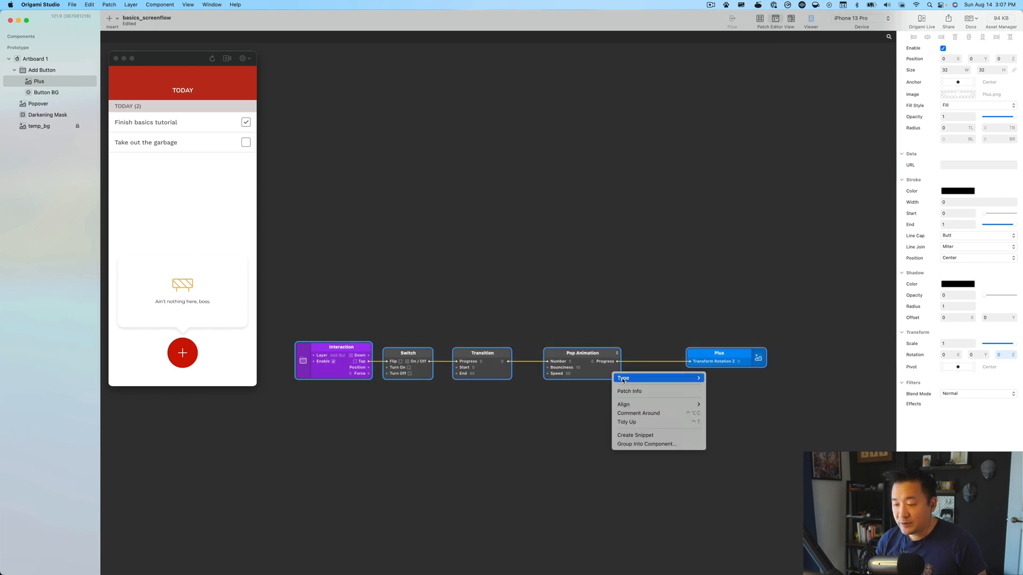
click(633, 425)
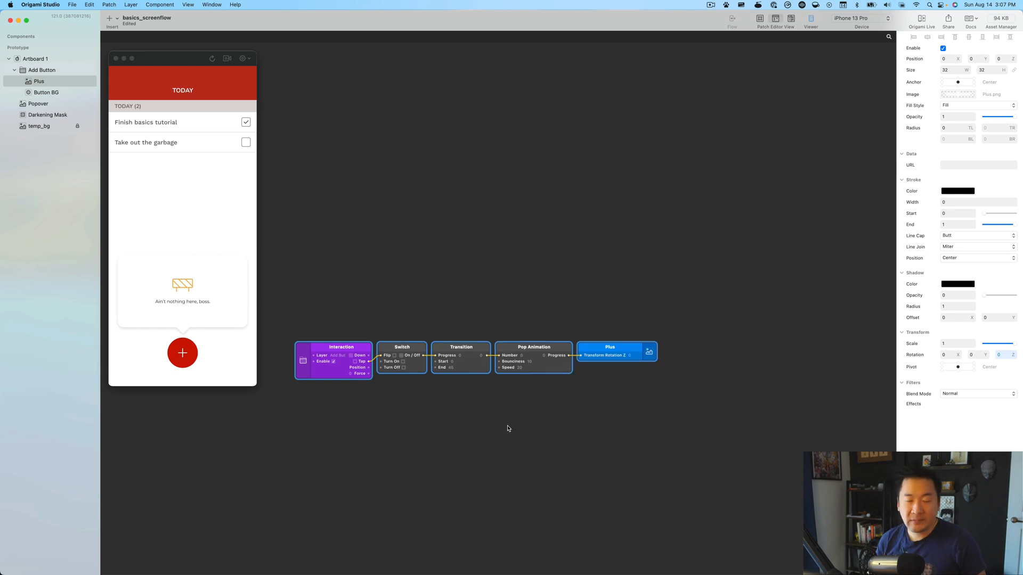
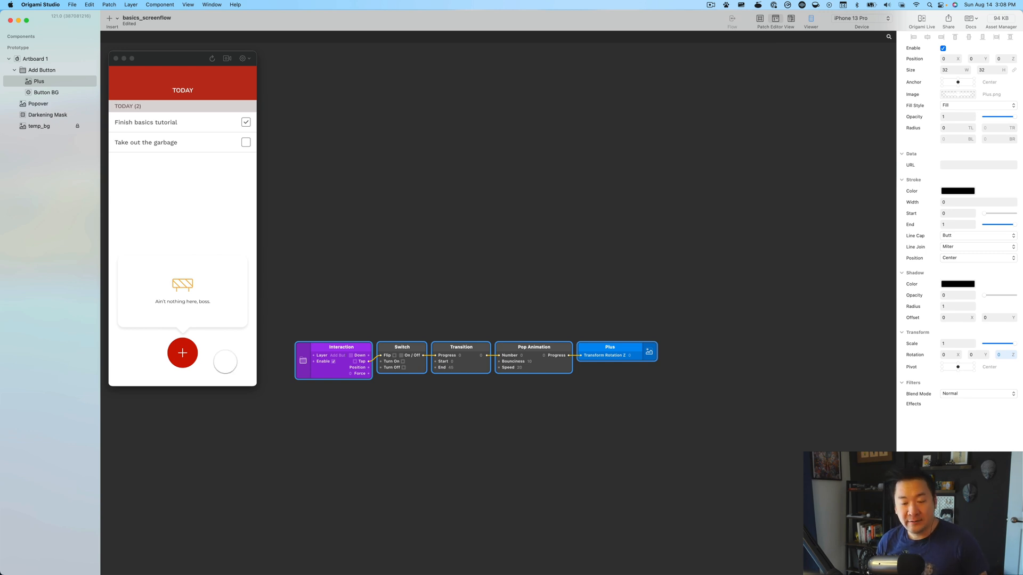
click(527, 304)
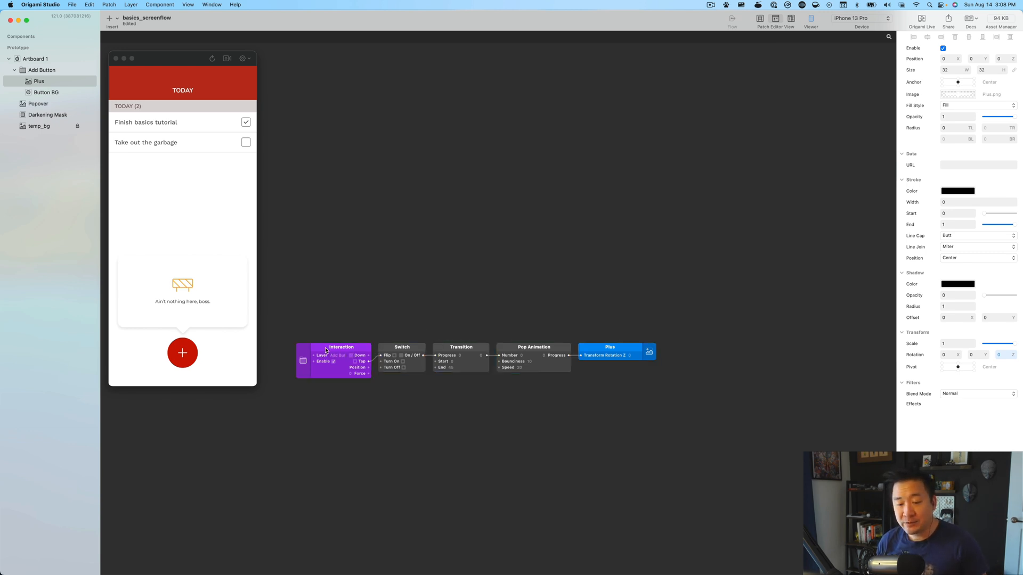
Add the Button BG layer's Color property to the patch editor as a patch below the Plus patch.
double_click(29, 93)
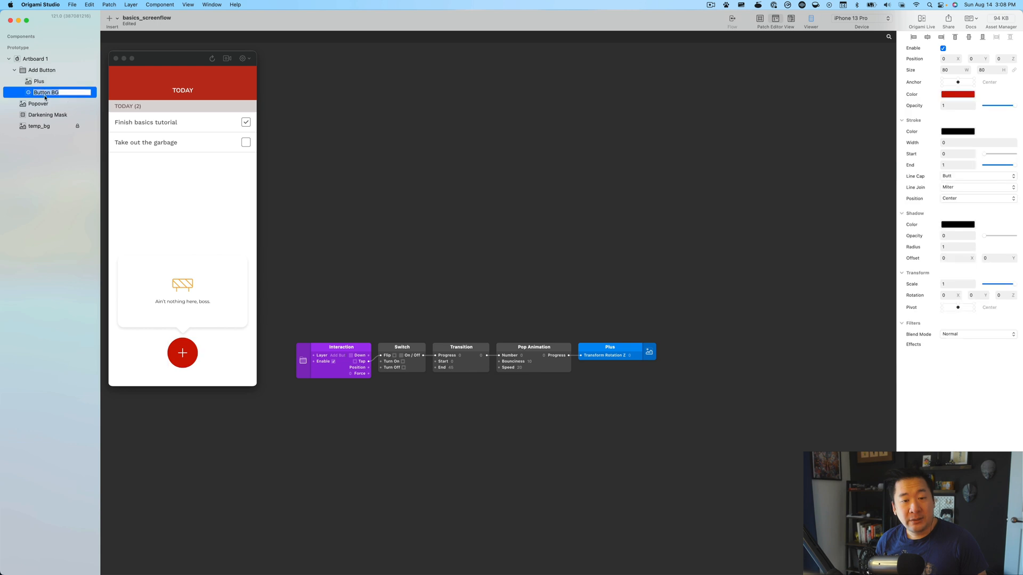
click(28, 94)
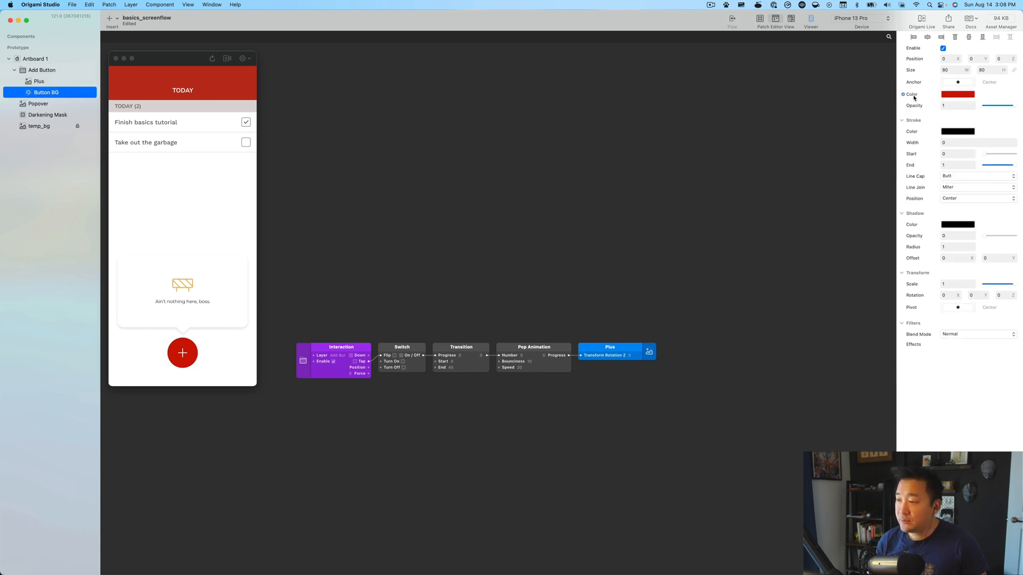
drag(903, 95, 597, 398)
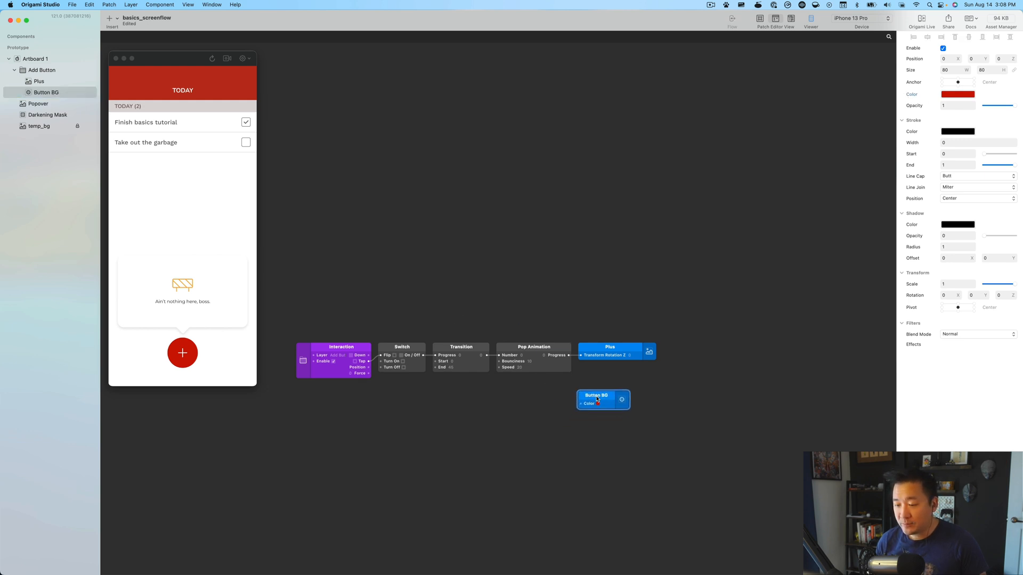
click(498, 400)
scroll(471, 373, down, 3)
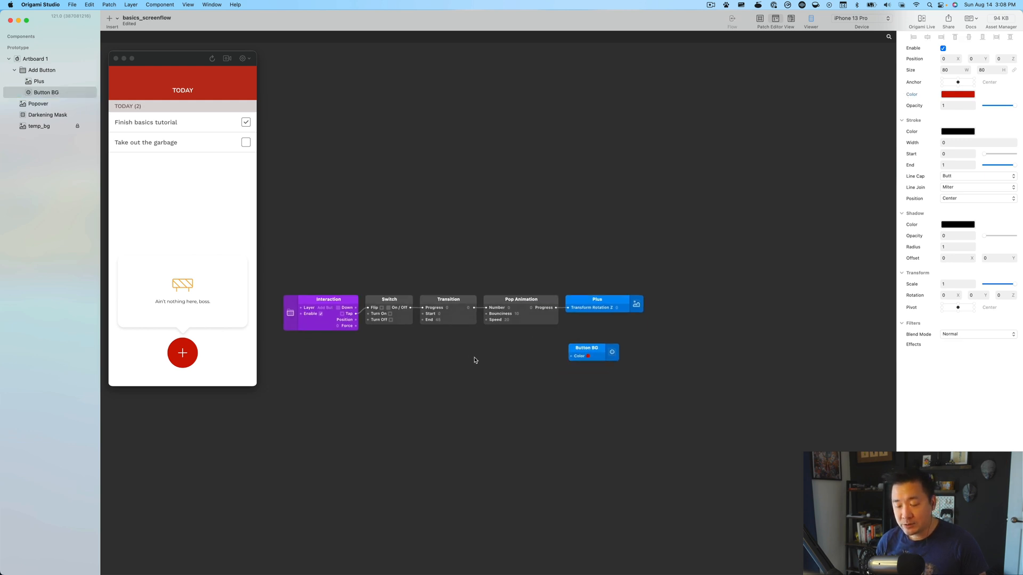
scroll(485, 347, up, 3)
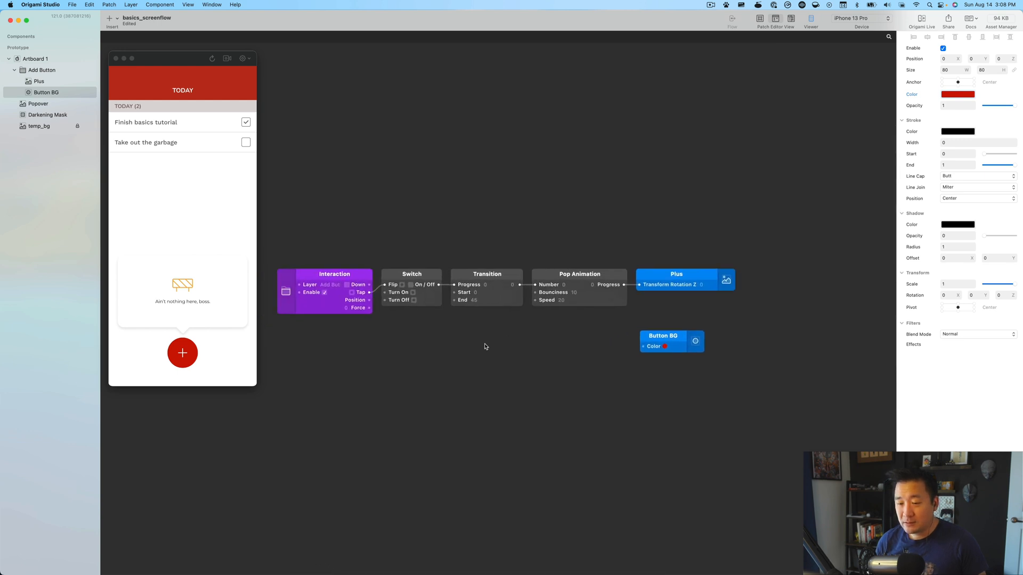
scroll(486, 339, up, 2)
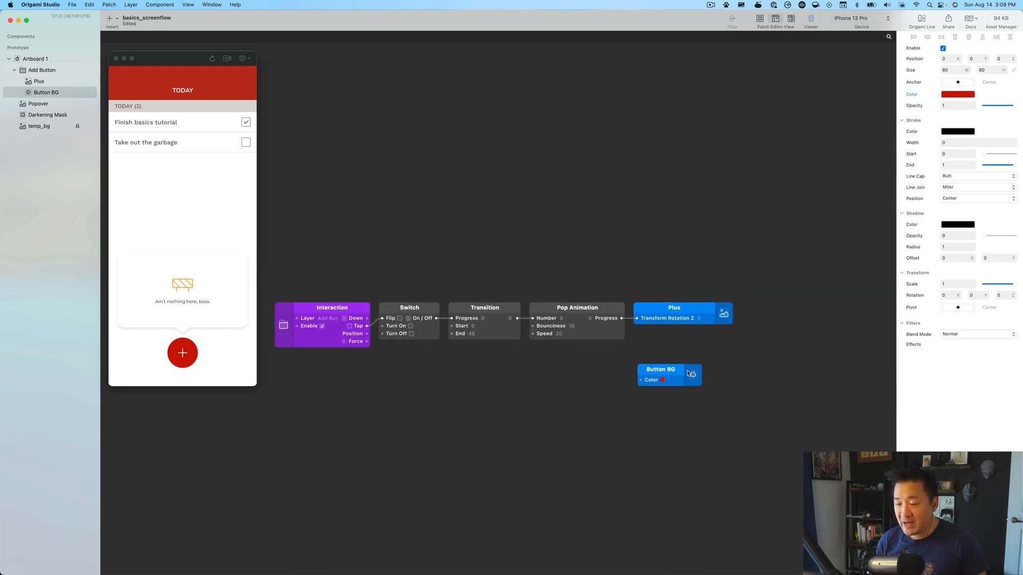
Select the Interaction and Switch patches and shift them horizontally away from Transition to open a gap after Switch.
click(660, 372)
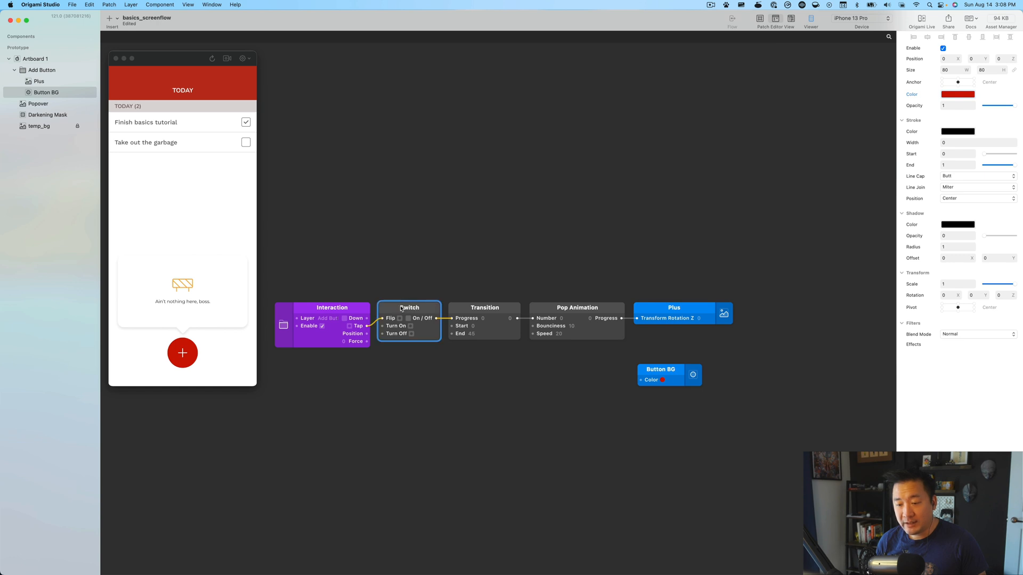
drag(411, 389, 309, 305)
shift+drag(408, 309, 349, 309)
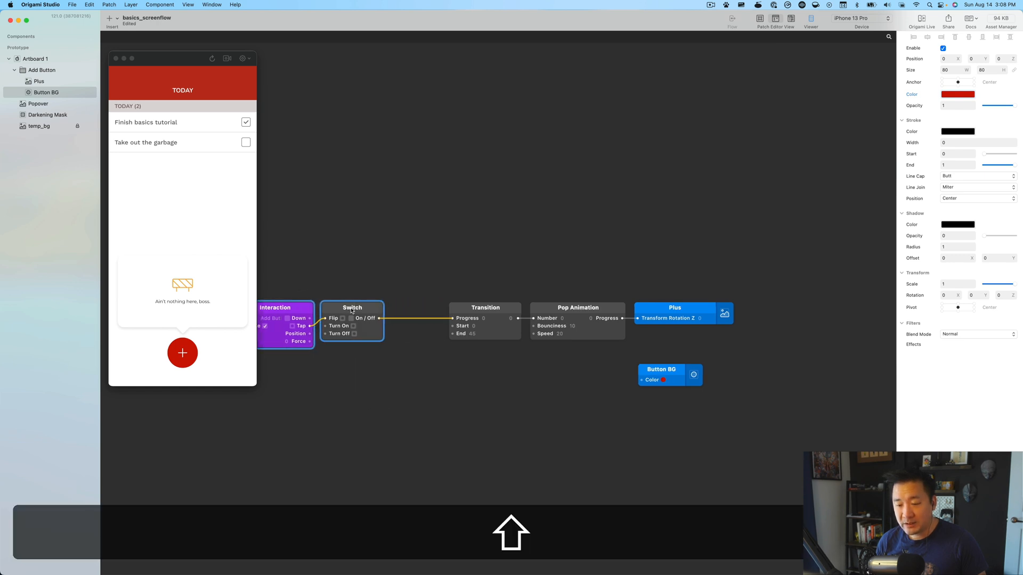
drag(581, 402, 581, 392)
scroll(573, 388, left, 6)
scroll(399, 389, up, 2)
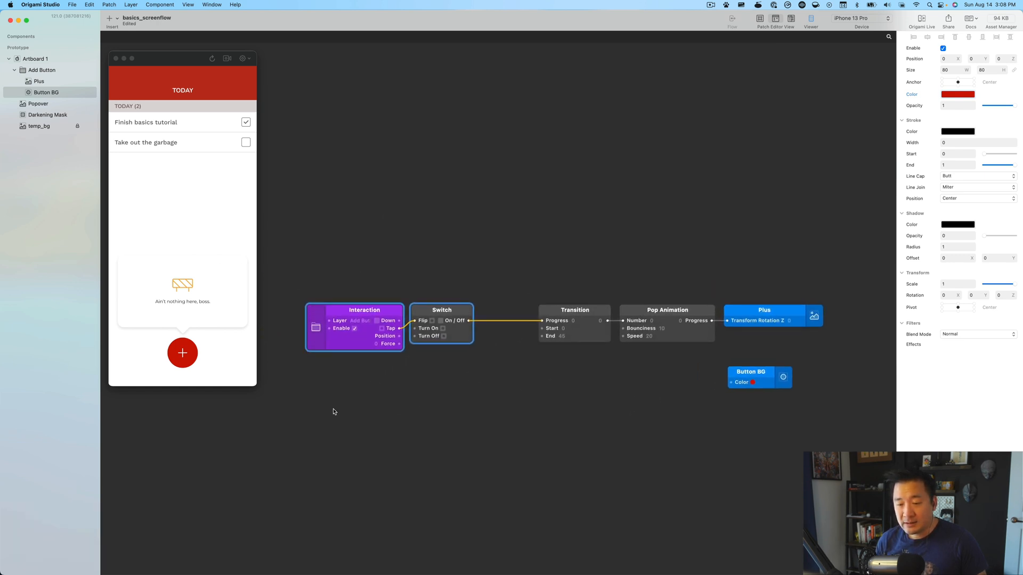
scroll(369, 255, right, 10)
scroll(370, 255, down, 2)
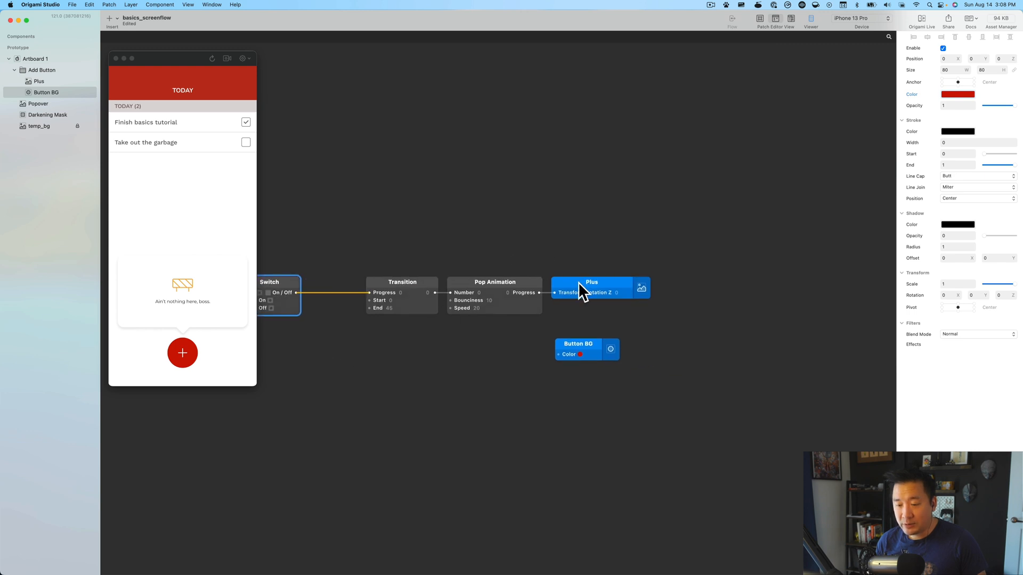
scroll(469, 317, left, 4)
scroll(469, 317, down, 1)
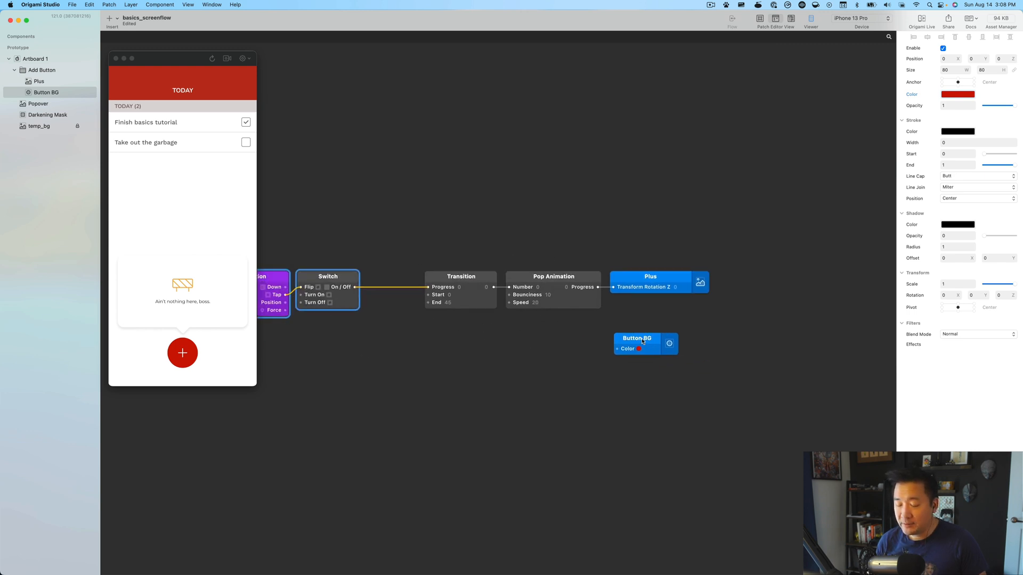
scroll(521, 367, left, 3)
scroll(520, 368, up, 2)
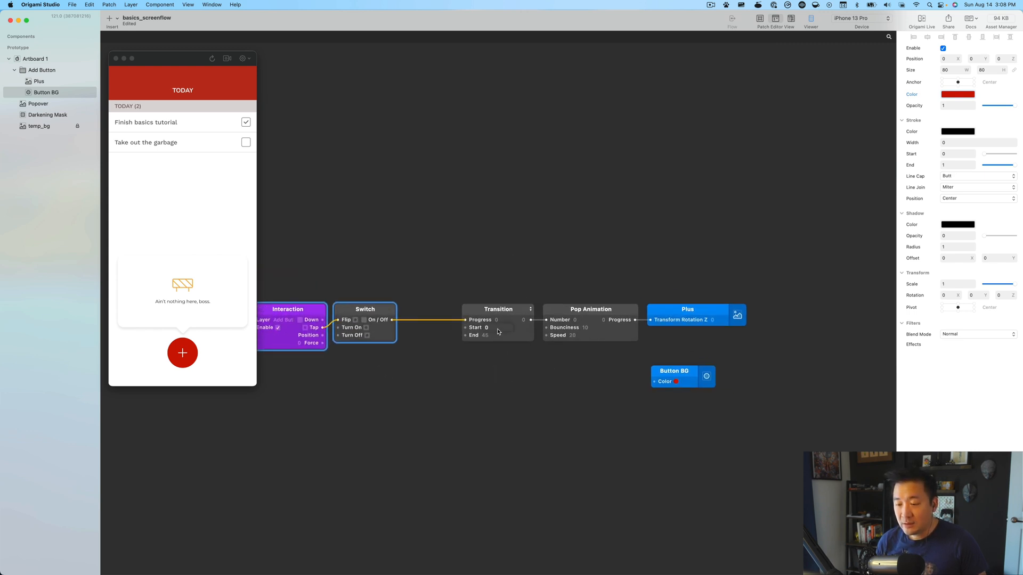
Duplicate the Transition patch directly below the original and set the copy's patch type to Color.
click(503, 315)
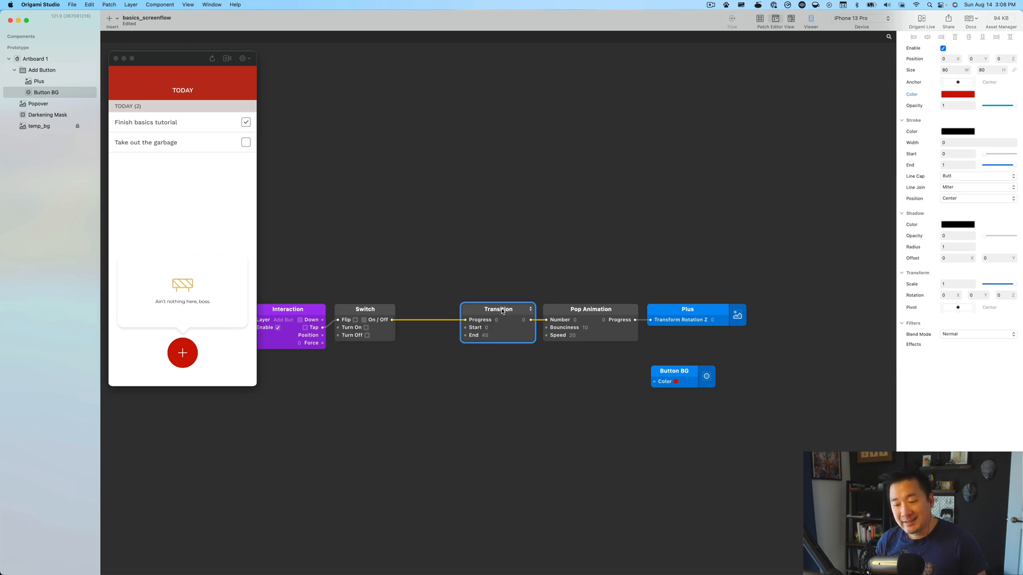
key(alt)
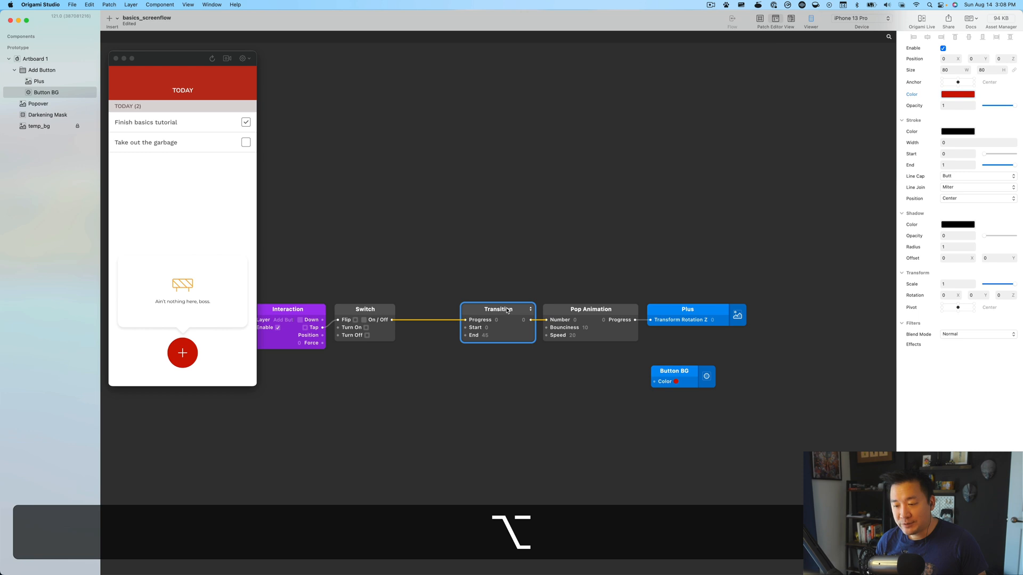
drag(507, 311, 507, 357)
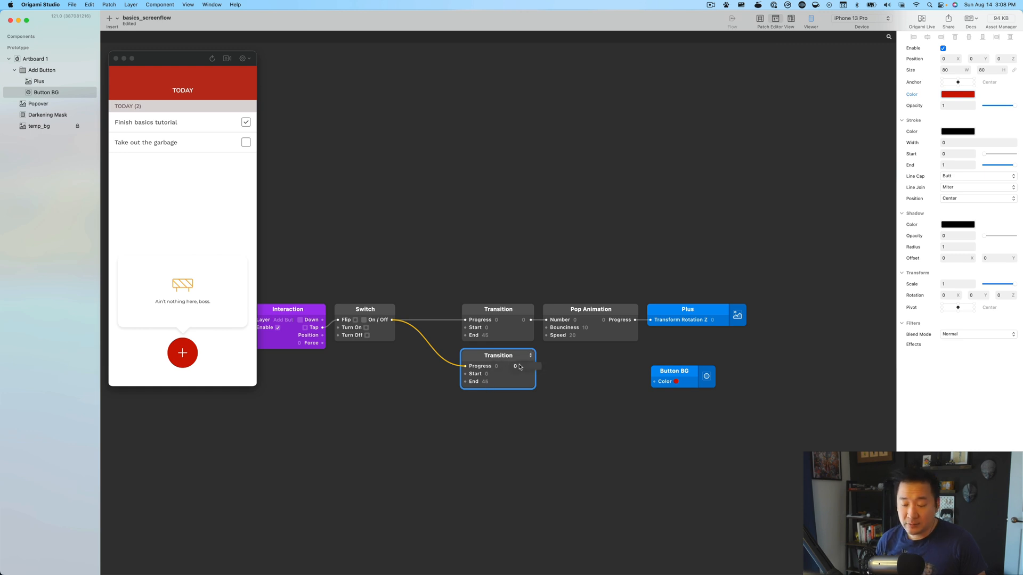
click(531, 357)
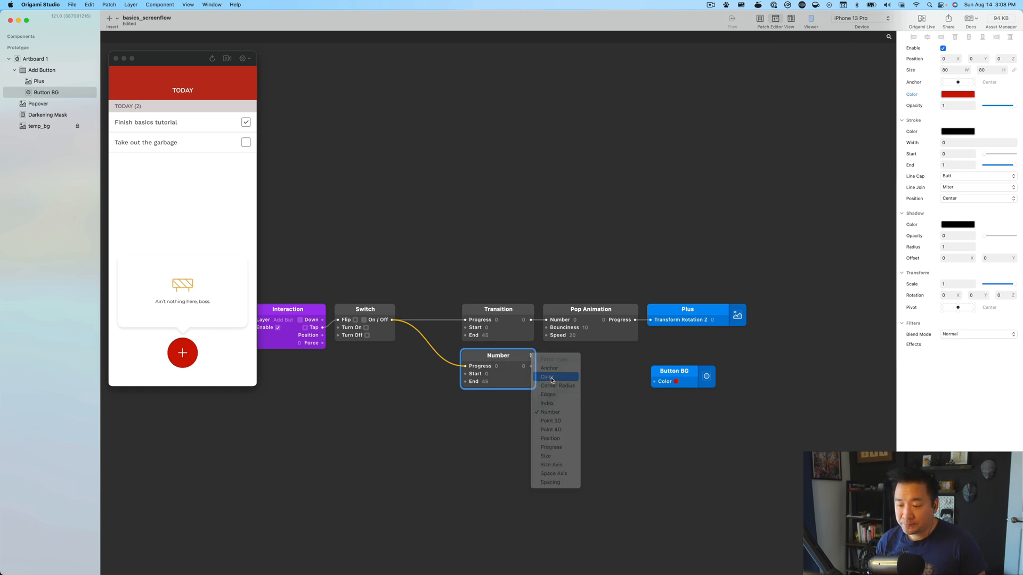
click(556, 379)
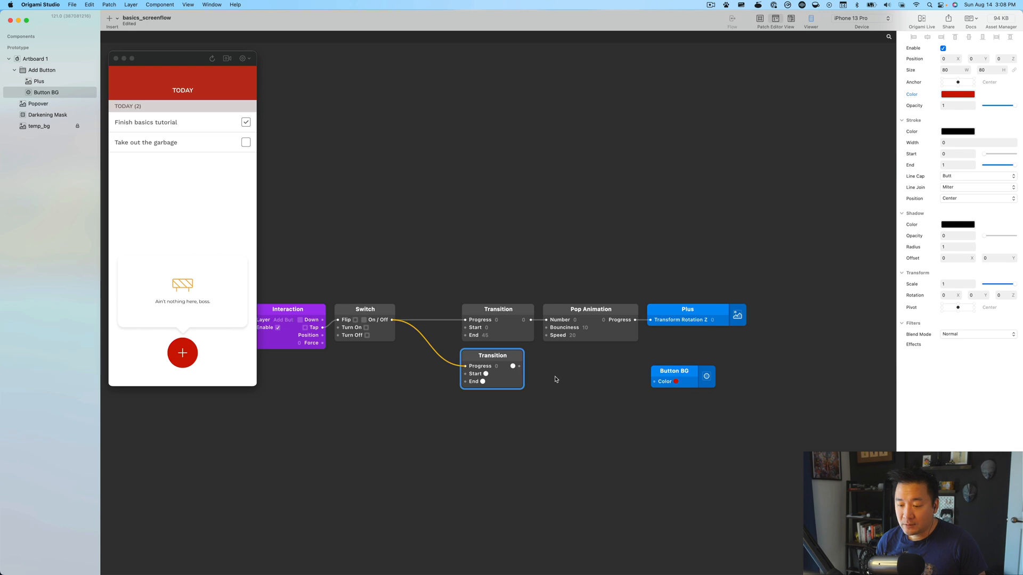
Copy the Button BG patch's hex color BD2E1B into the Start color of the color Transition.
click(676, 382)
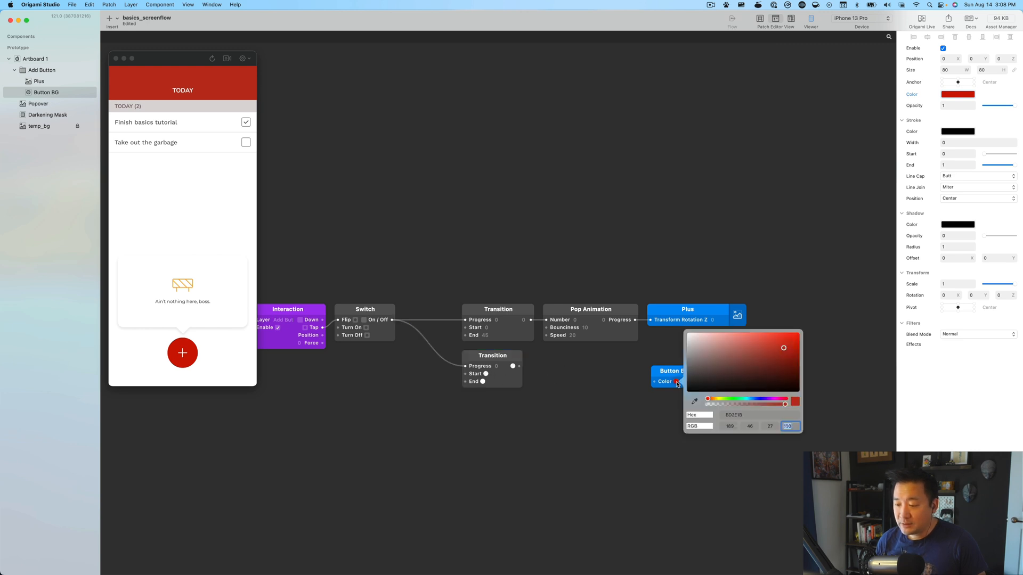
click(738, 415)
key(super+c)
click(532, 386)
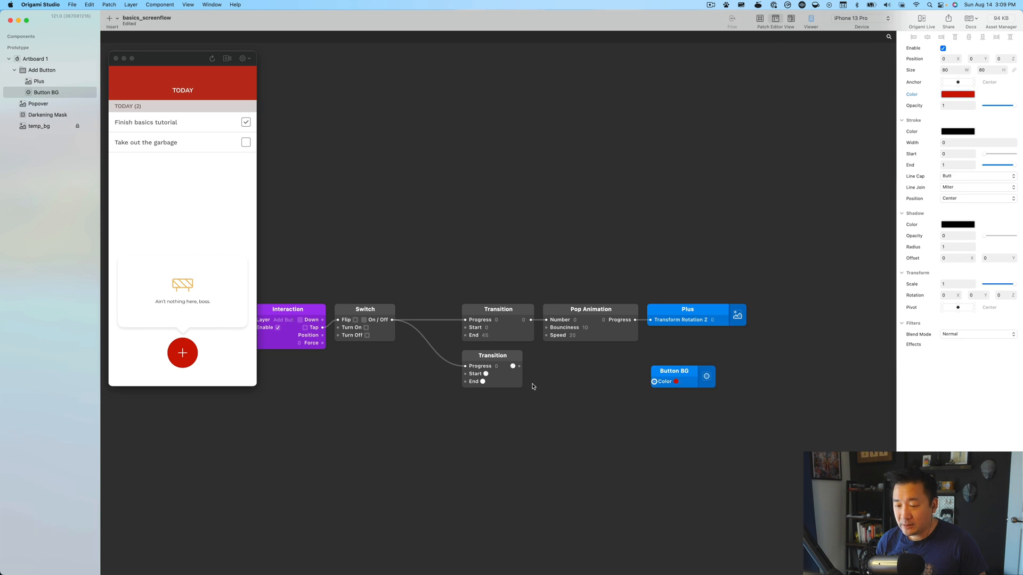
click(486, 373)
click(549, 406)
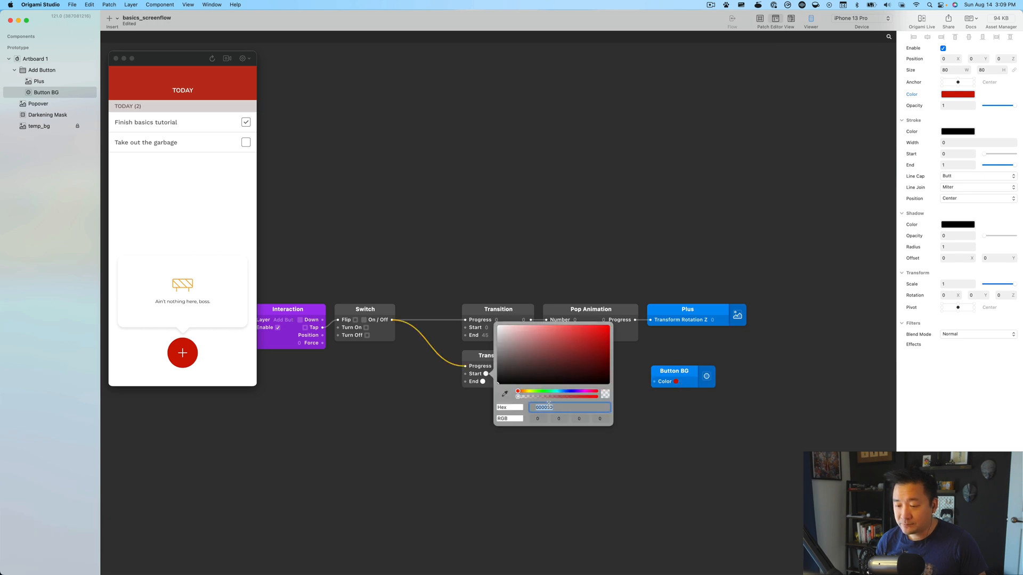
key(super+v)
click(532, 397)
drag(532, 398, 641, 398)
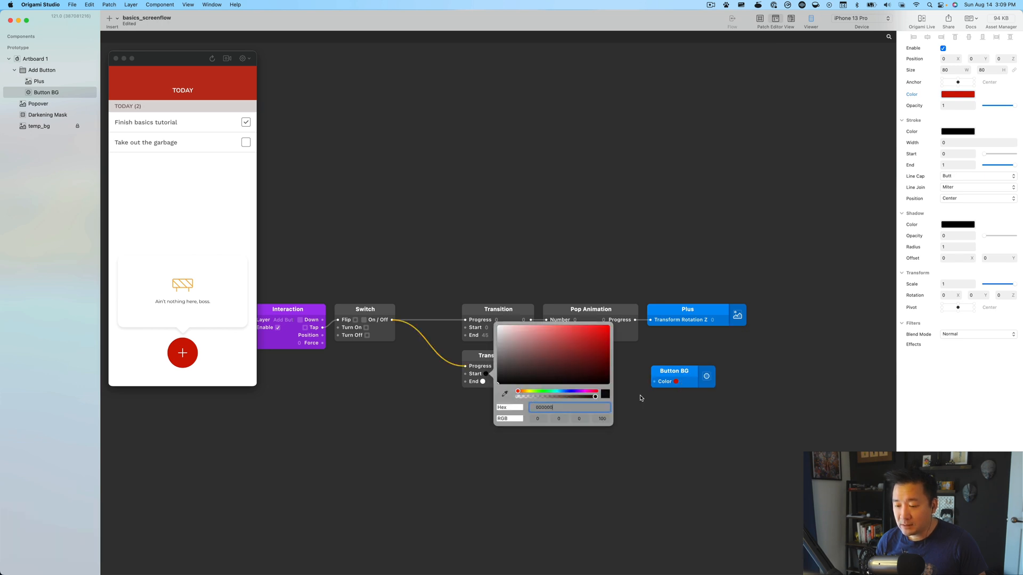
key(super+Tab)
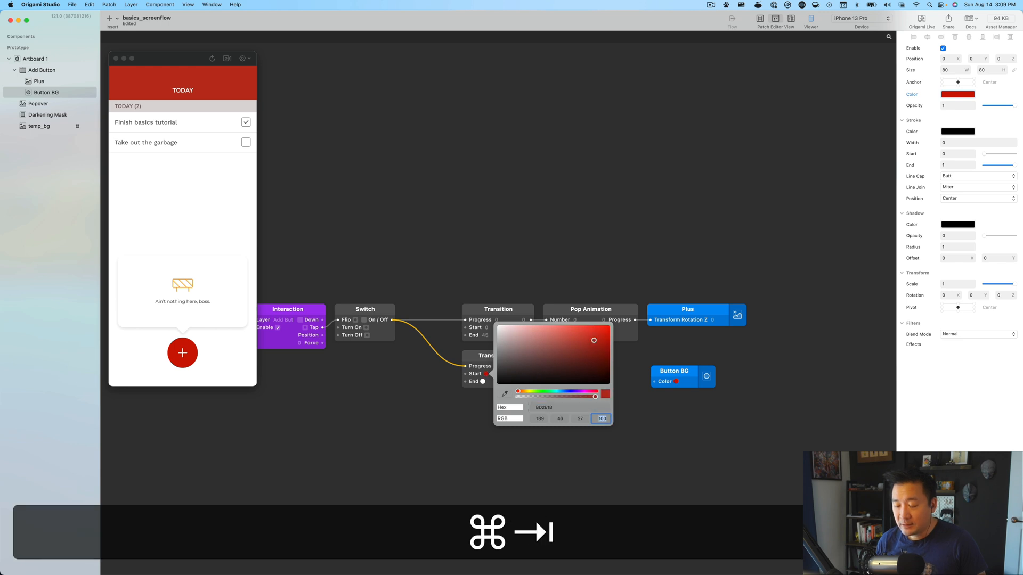
click(469, 403)
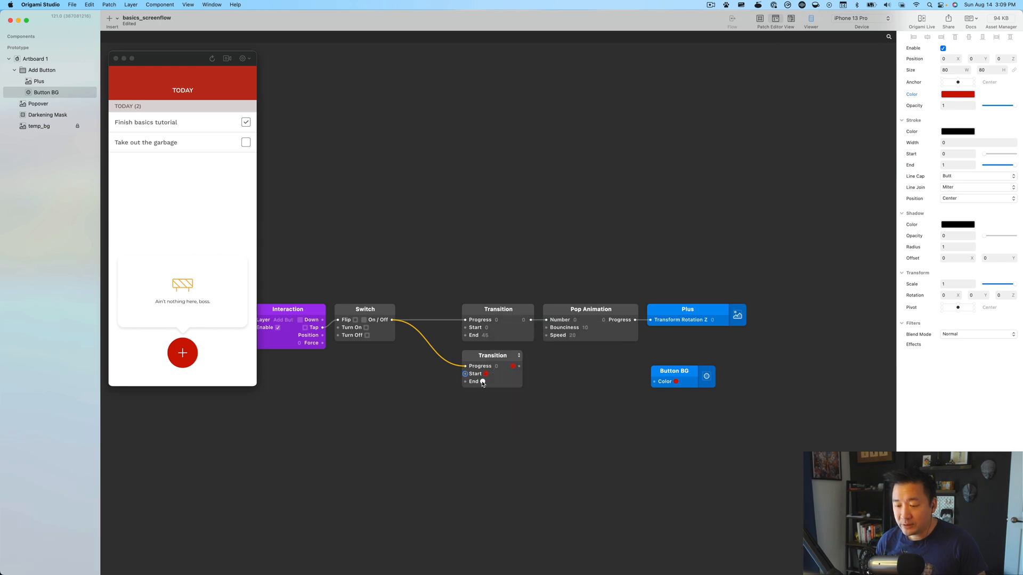
Set the End color of the color Transition to dark gray 4B4B4B.
click(483, 381)
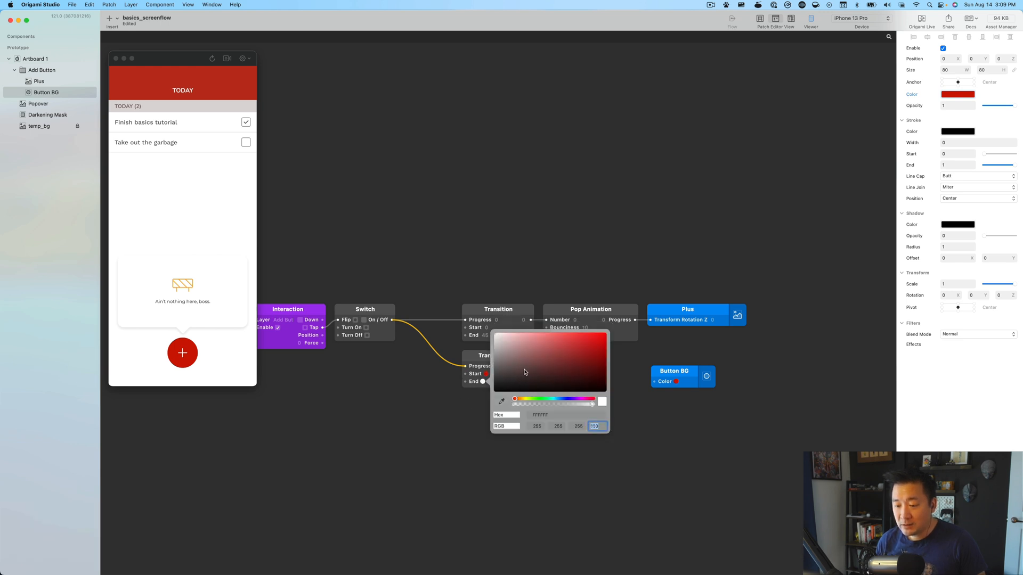
drag(525, 372, 476, 377)
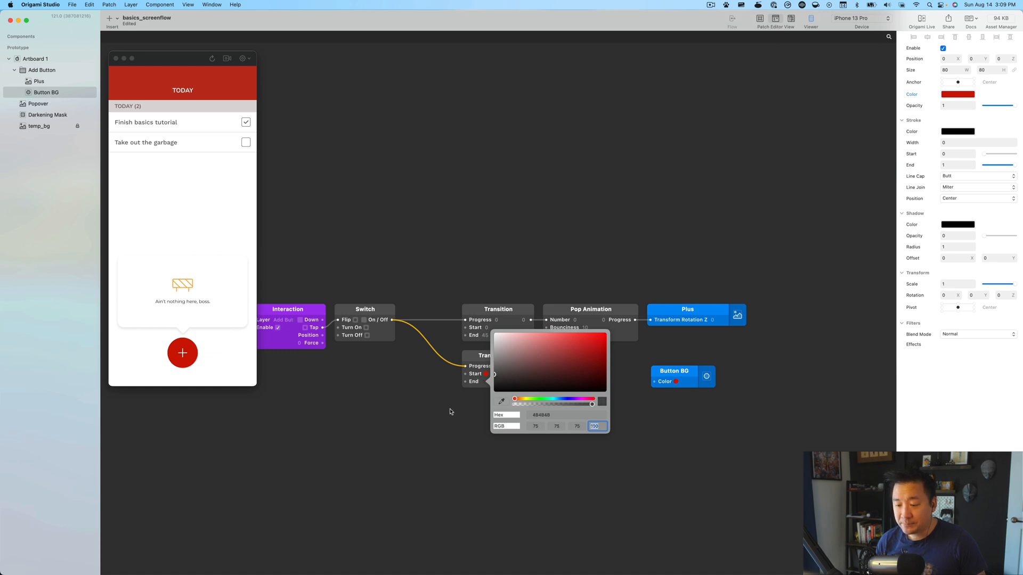
click(451, 412)
Make room beside the Button BG patch and add a Classic Animation patch between the color Transition and Button BG, aligned with the Transition.
scroll(616, 414, up, 2)
scroll(617, 413, right, 2)
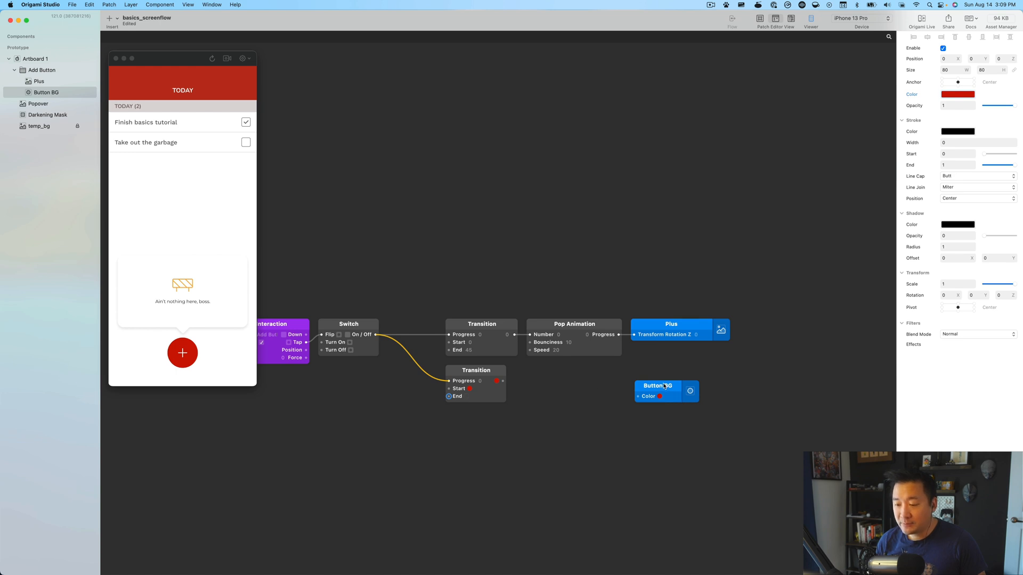
drag(664, 385, 670, 386)
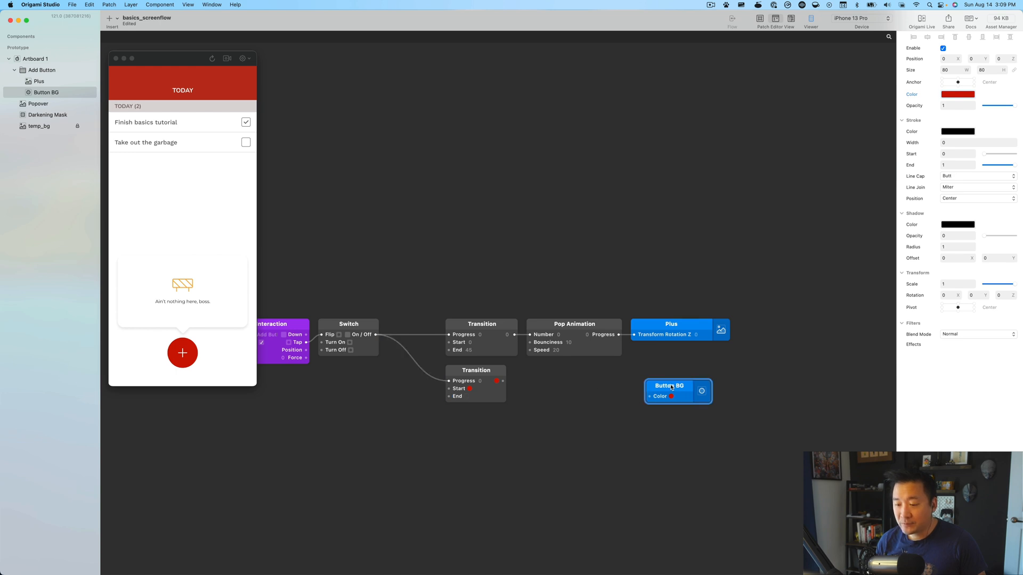
double_click(543, 389)
text(c)
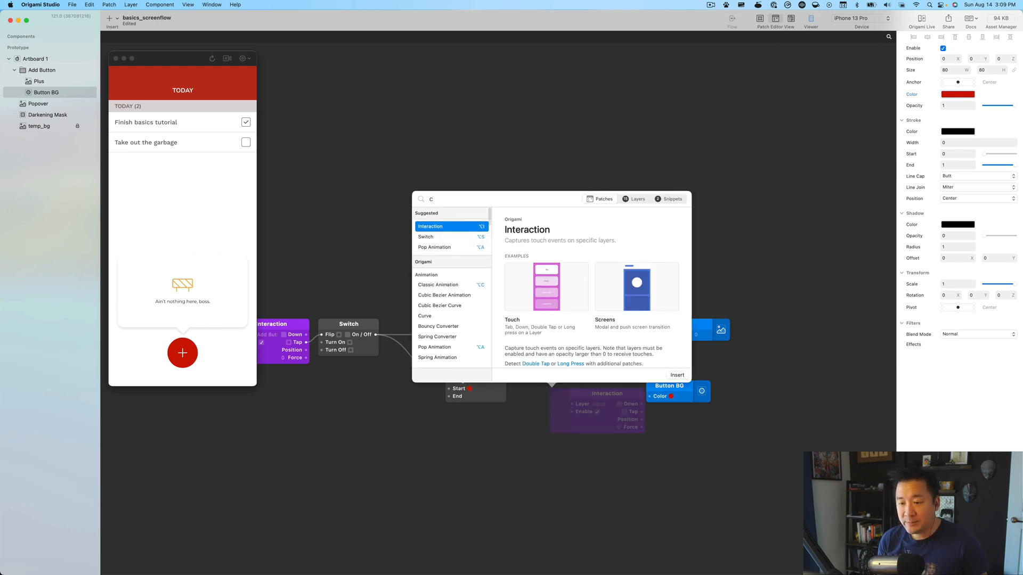
text(lassic)
key(Return)
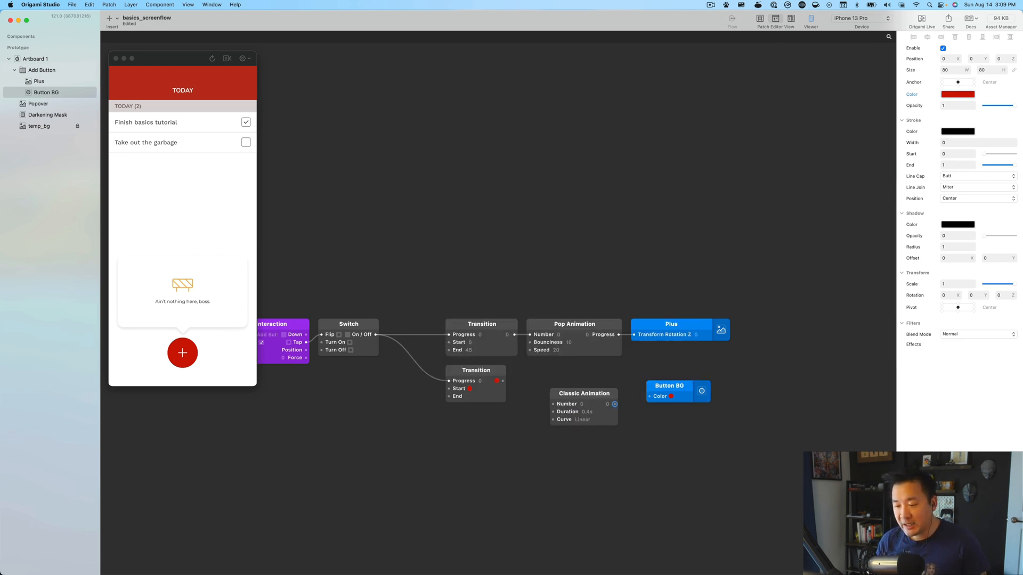
drag(587, 397, 565, 376)
click(544, 442)
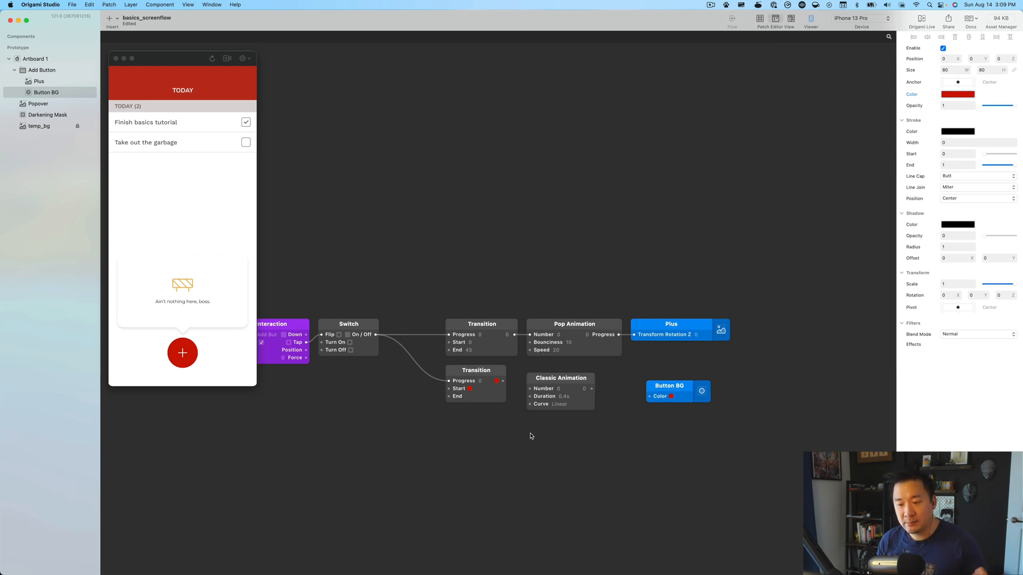
drag(549, 382, 548, 375)
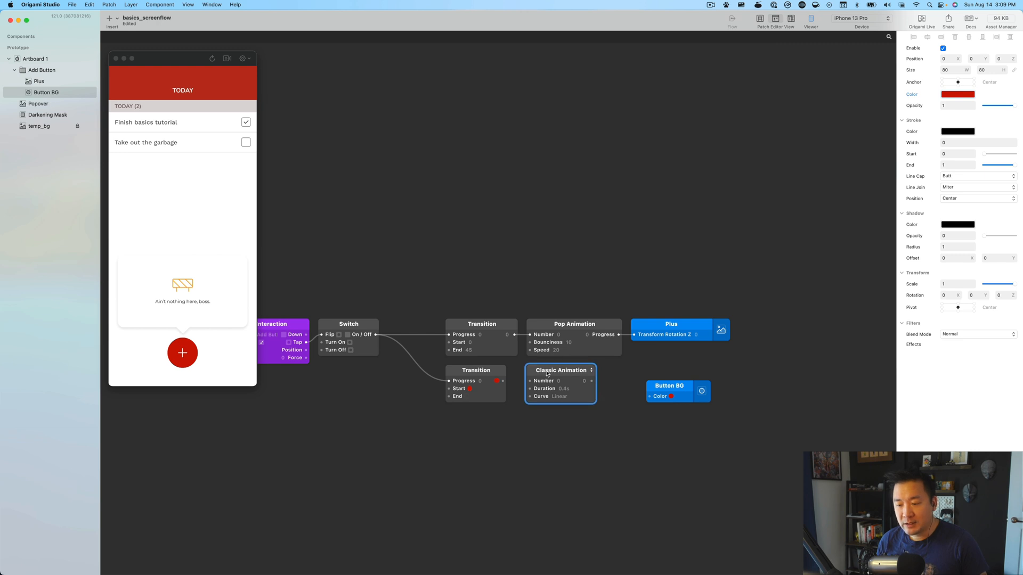
click(530, 414)
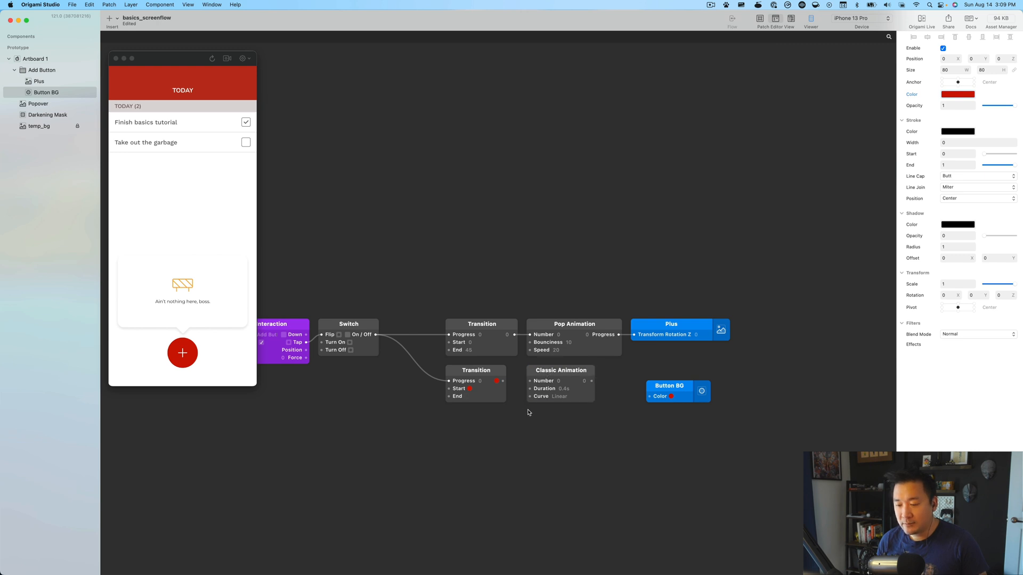
Set the Classic Animation patch type to Color and connect the color Transition's output to its Number input.
click(592, 372)
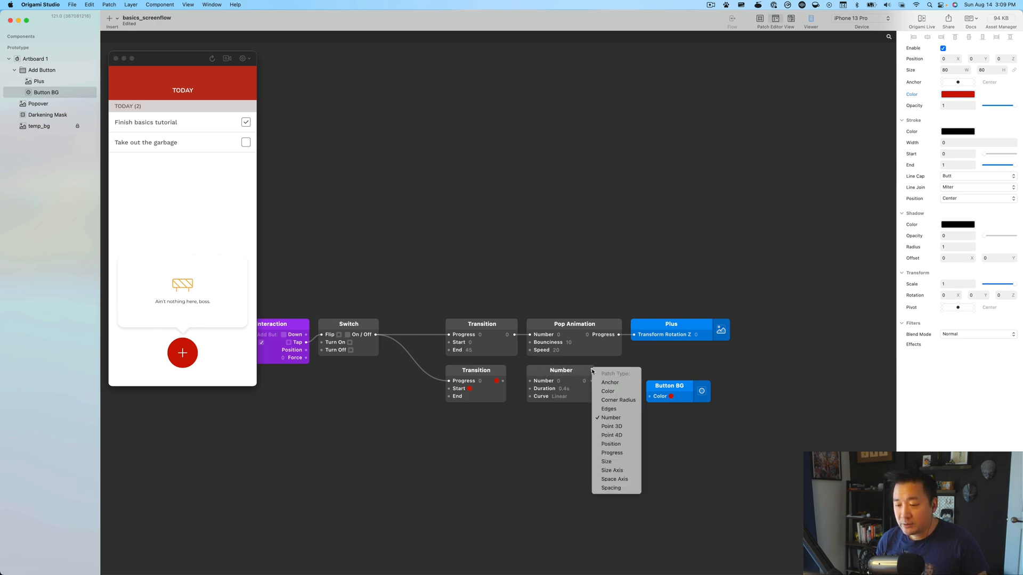
click(569, 373)
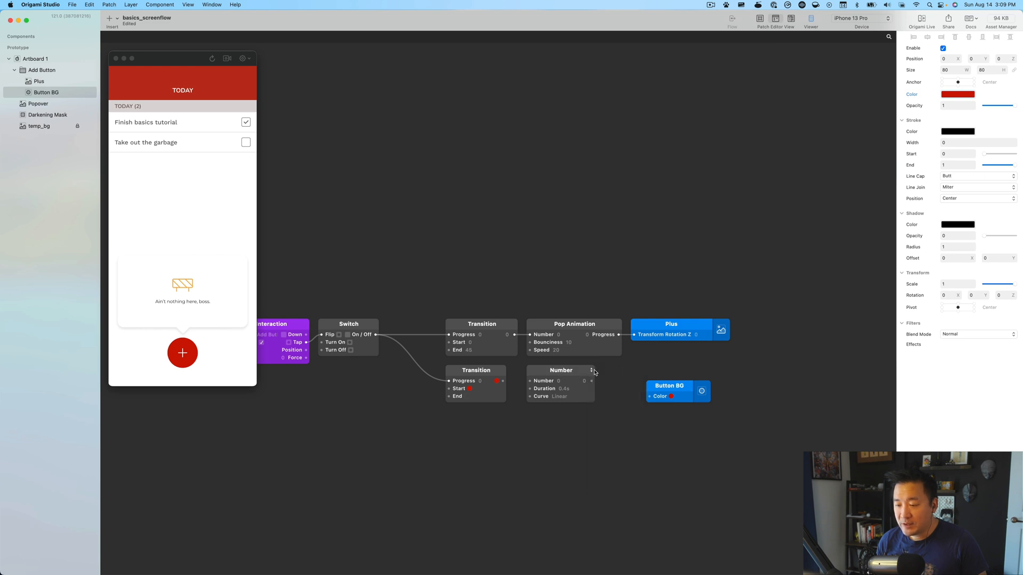
click(591, 371)
click(609, 393)
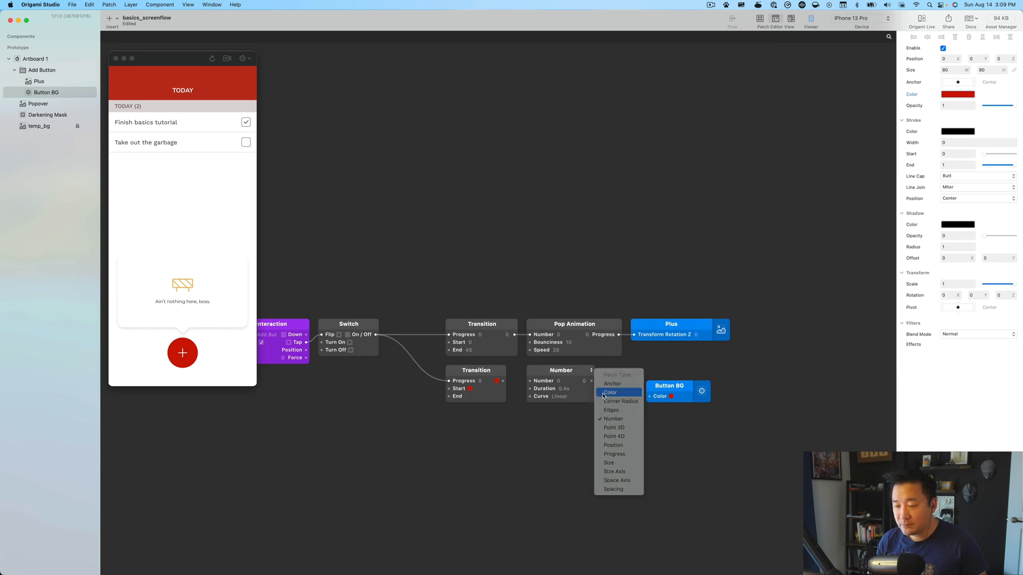
drag(503, 381, 529, 381)
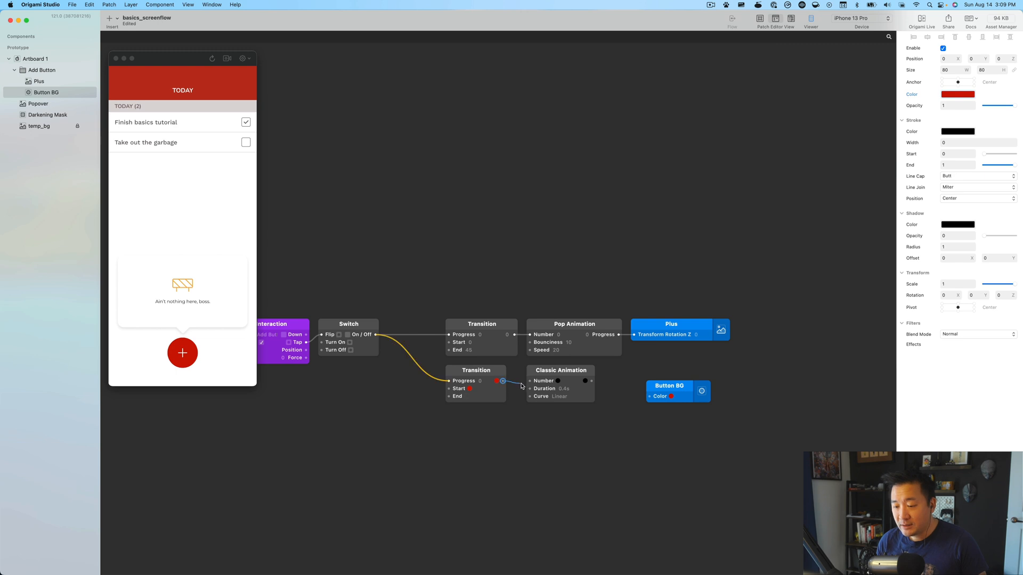
Set the Classic Animation duration to 0.2 s, connect its output to Button BG's Color, and align the Button BG patch in the row.
double_click(570, 391)
text(2)
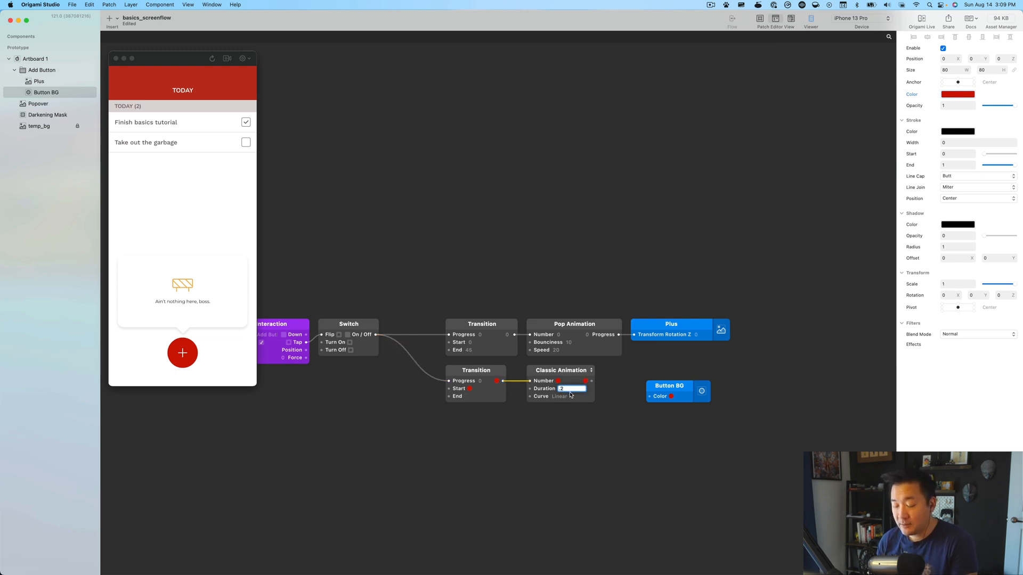
key(Return)
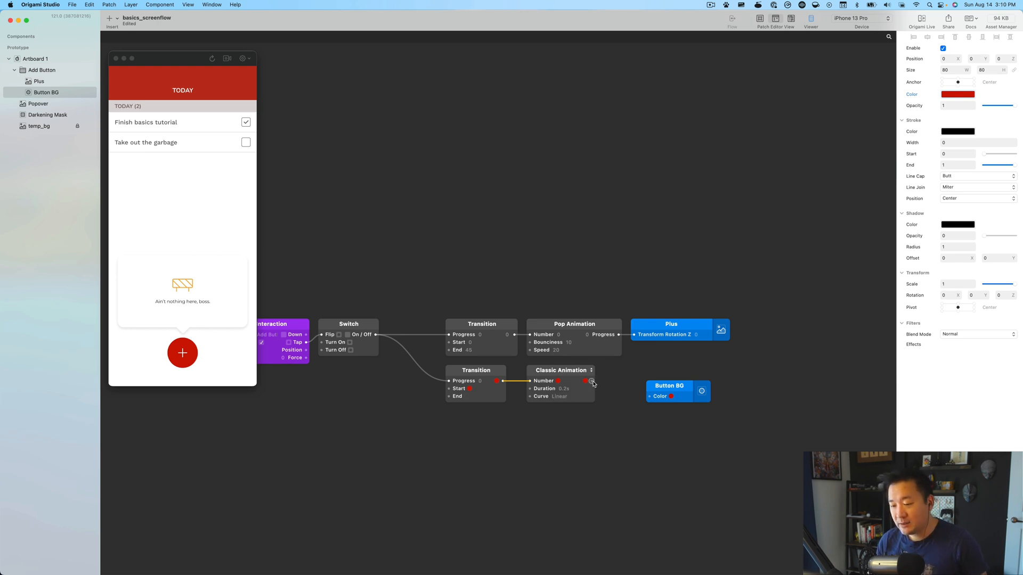
drag(591, 381, 646, 374)
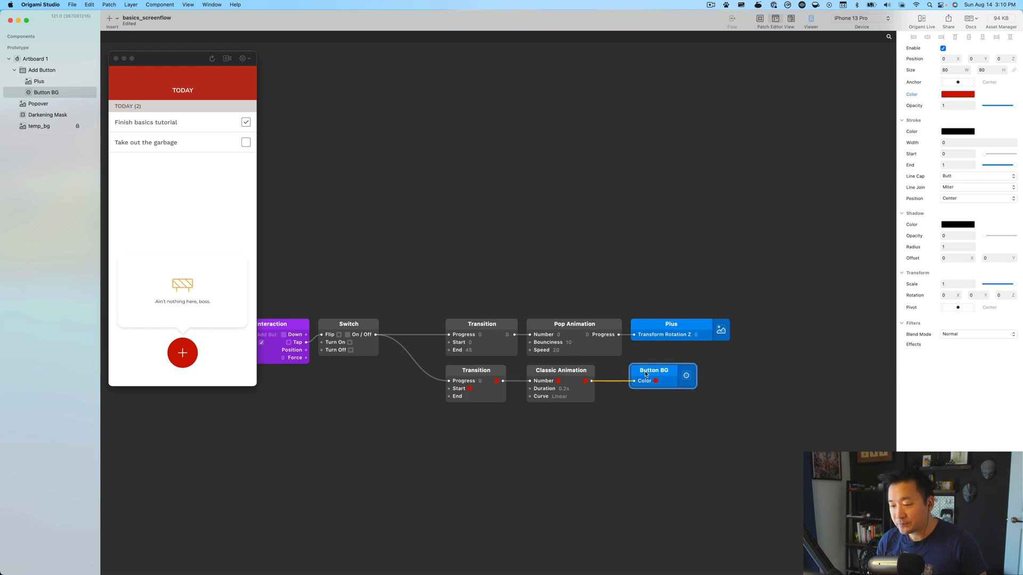
Test the button's color and rotation animation by tapping the add button repeatedly in the viewer.
click(183, 354)
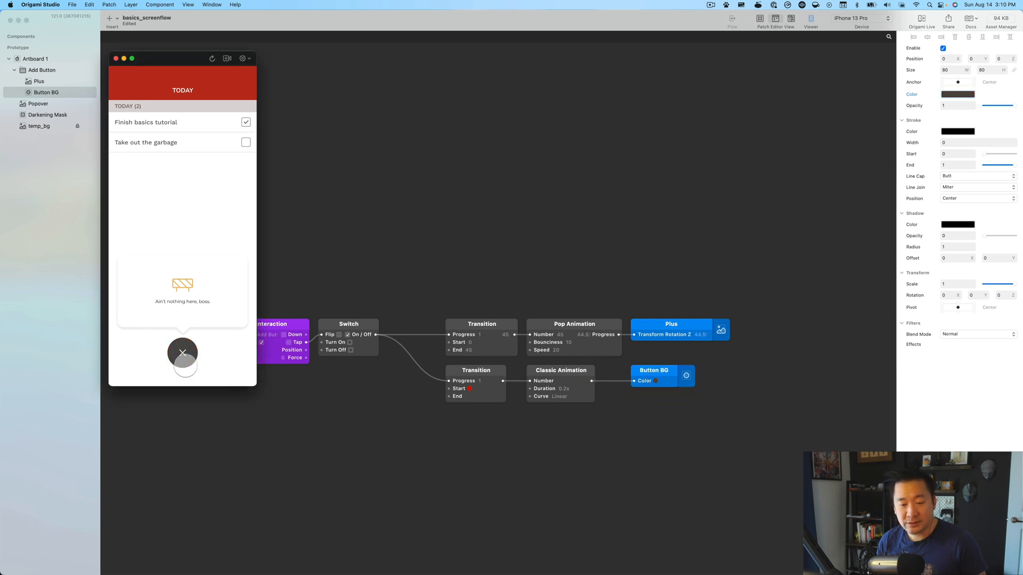
click(189, 365)
click(188, 360)
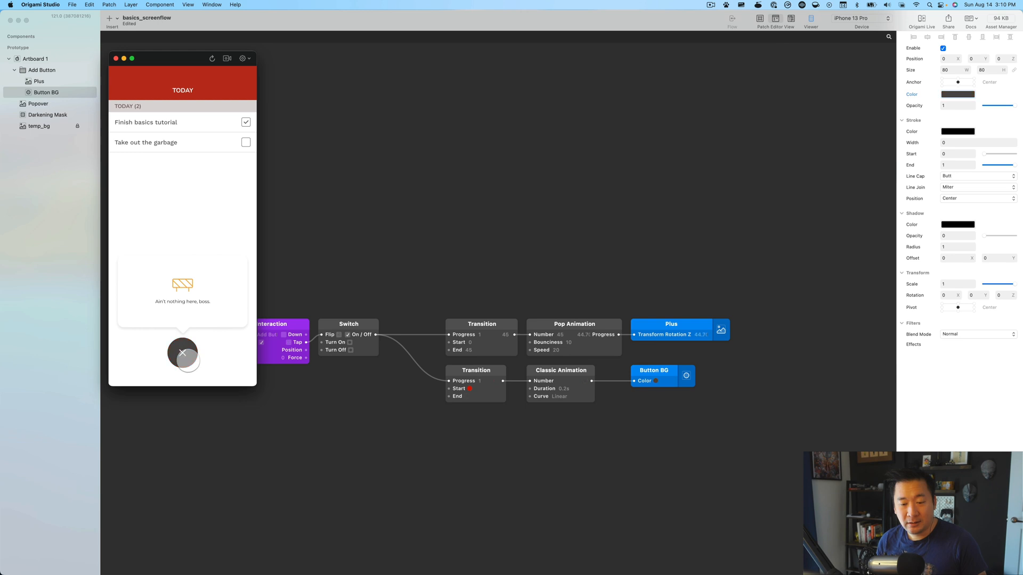
click(188, 360)
click(188, 360)
click(187, 360)
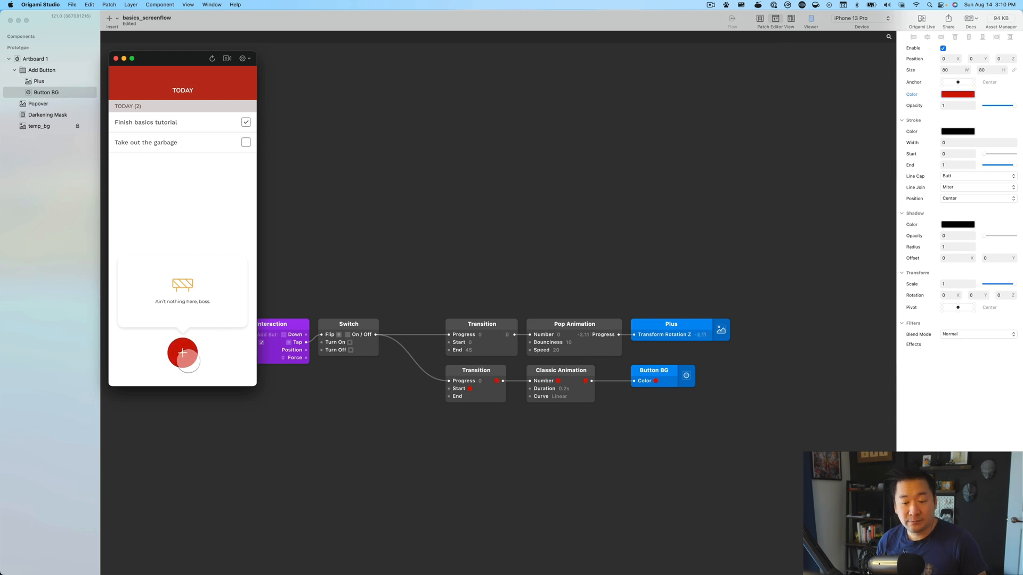
click(187, 360)
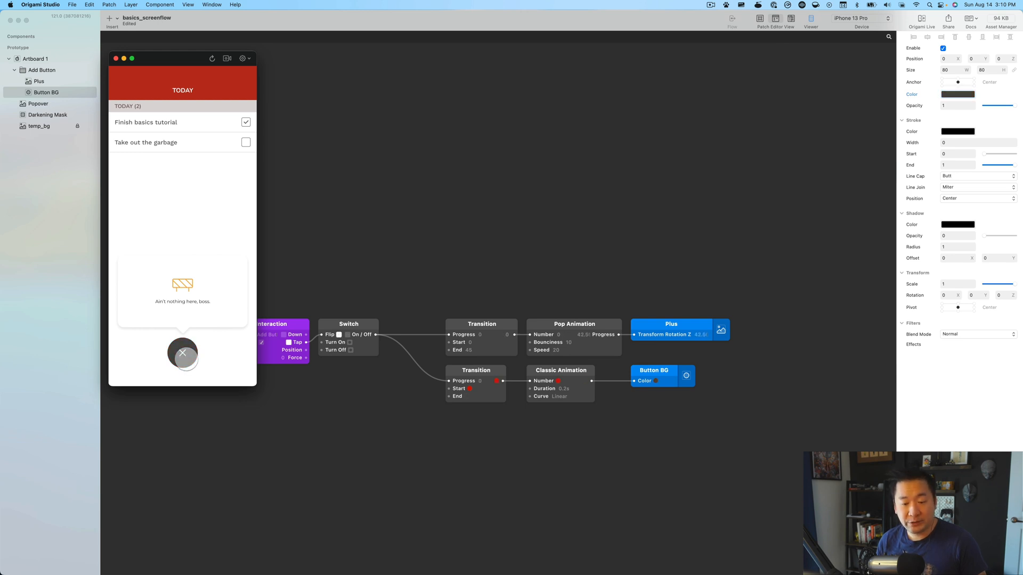
Set the Classic Animation curve to a Quadratic option and test it with repeated taps on the add button in the viewer.
click(558, 396)
click(586, 434)
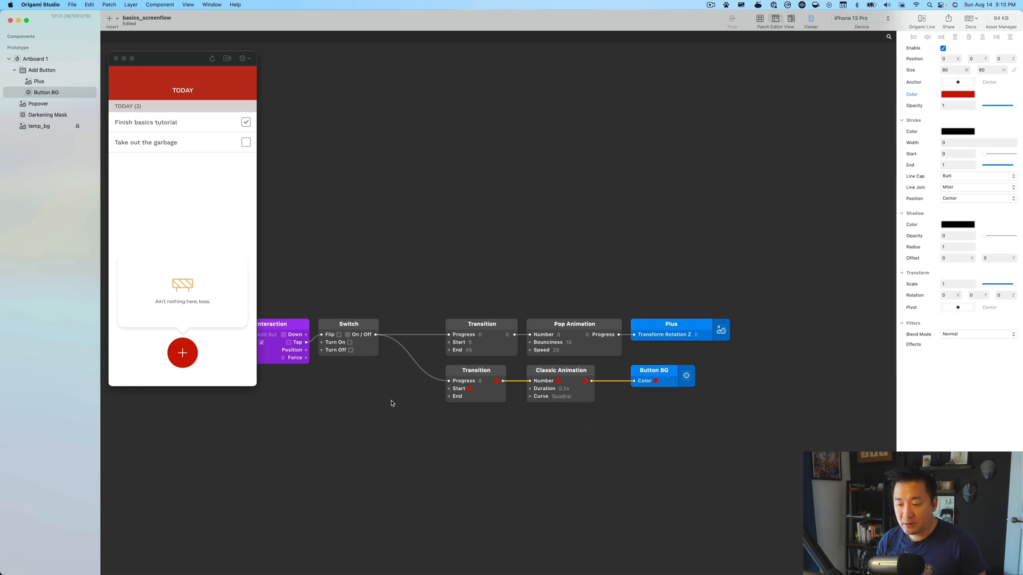
click(193, 362)
click(193, 362)
click(192, 361)
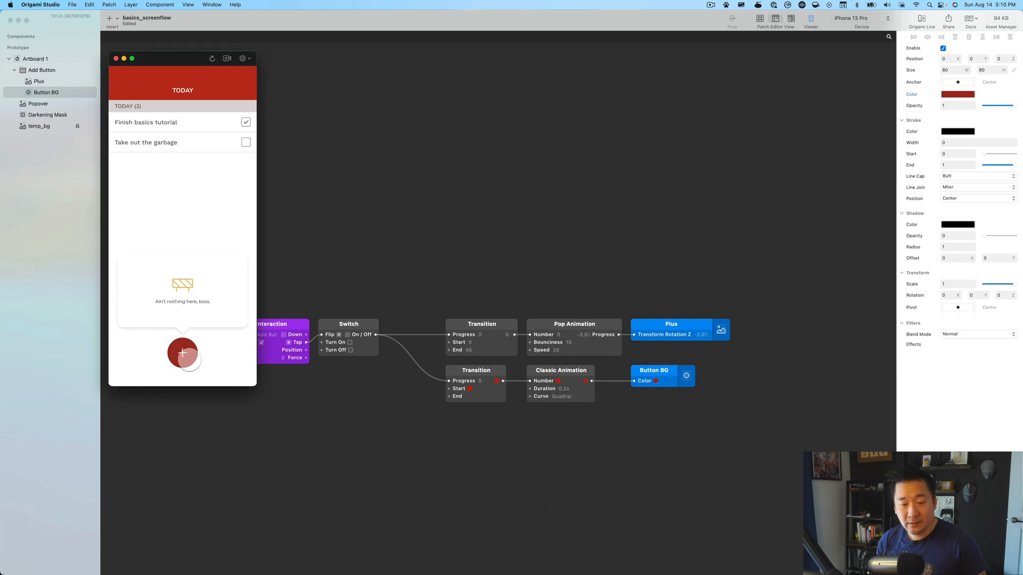
click(190, 360)
click(189, 361)
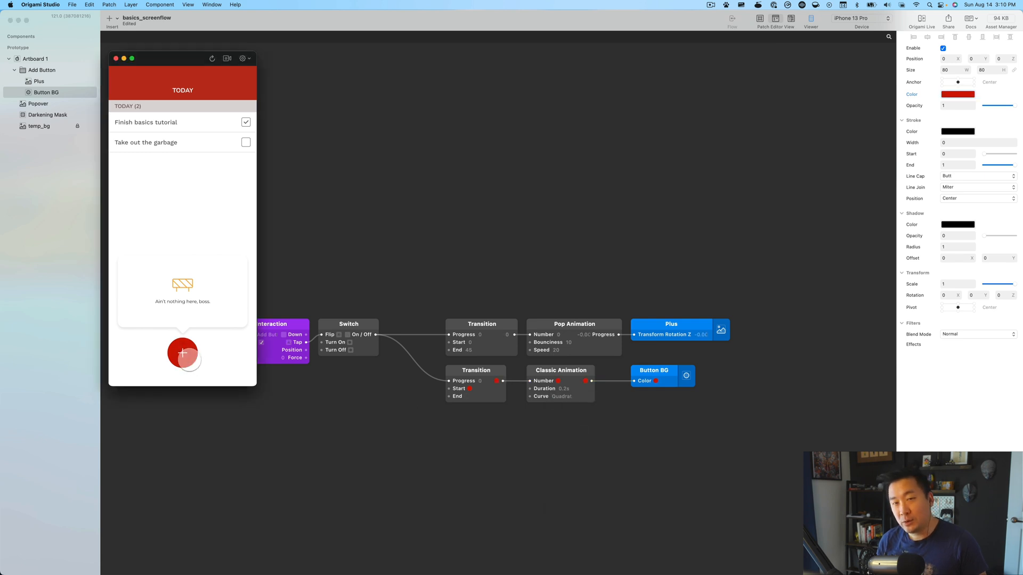
click(189, 361)
click(189, 362)
click(189, 362)
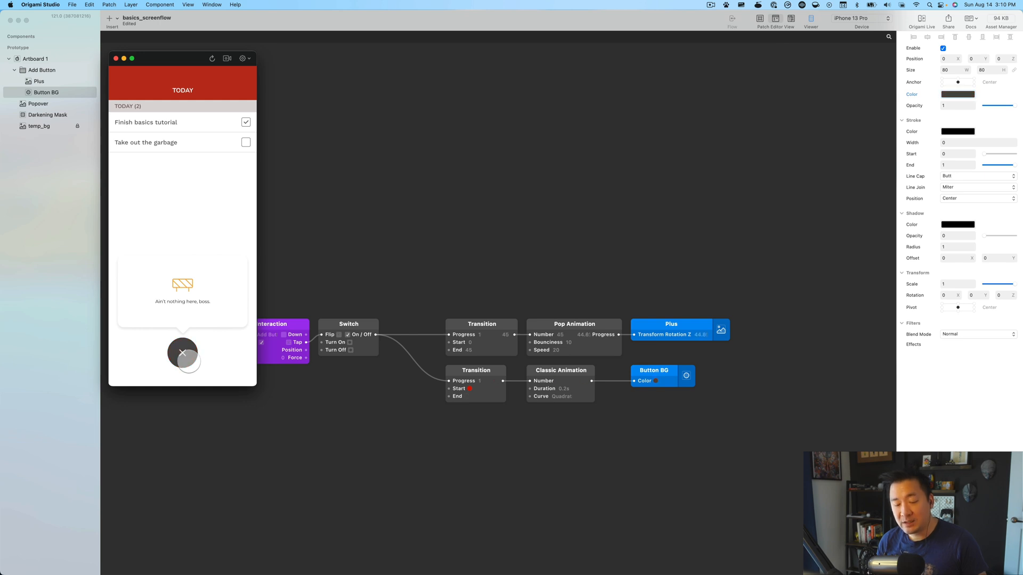
Replay the combined plus rotation and background color fade in the viewer with more taps on the add button.
click(189, 361)
click(189, 361)
click(189, 362)
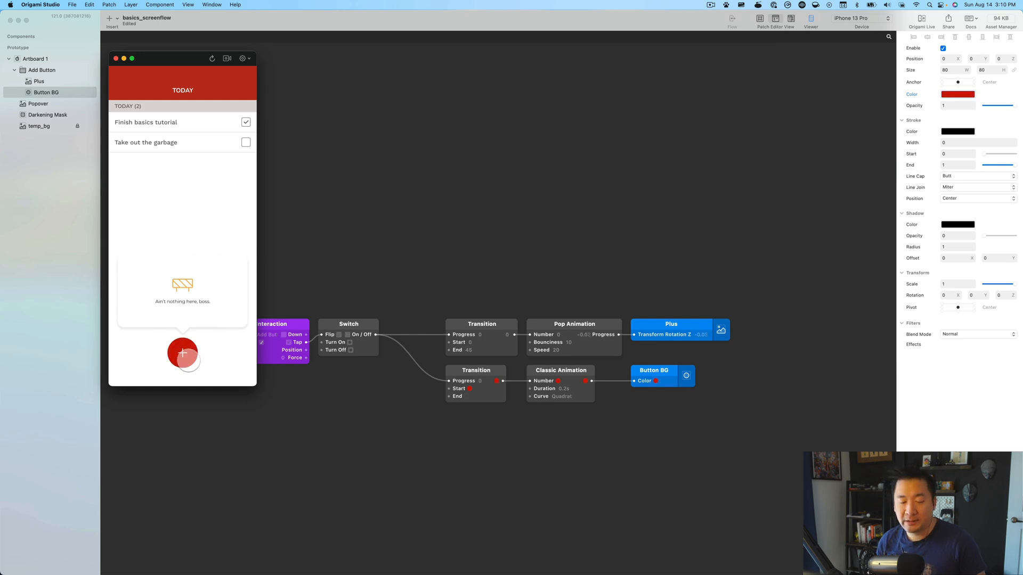
click(189, 363)
click(189, 362)
click(189, 362)
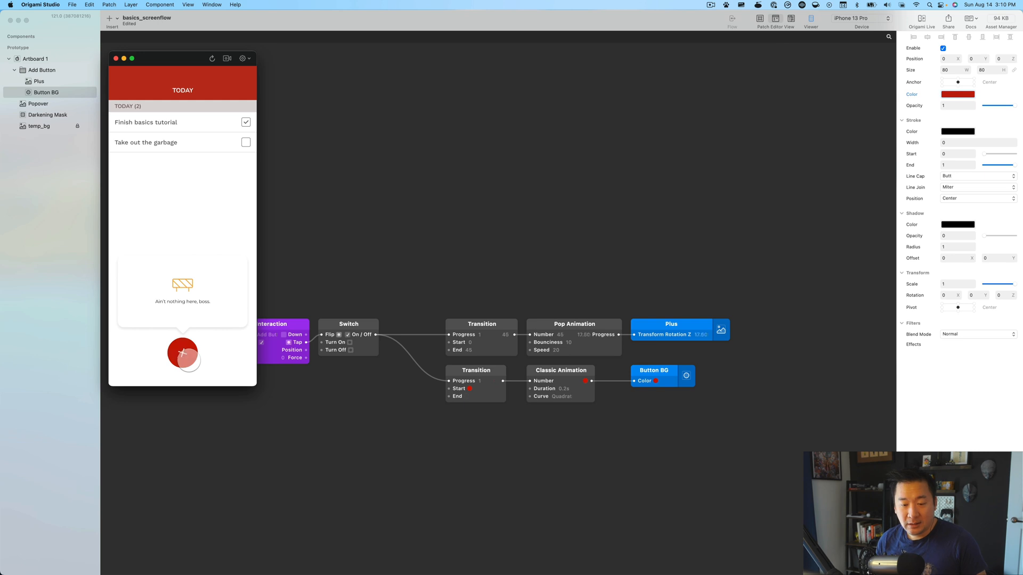
click(189, 362)
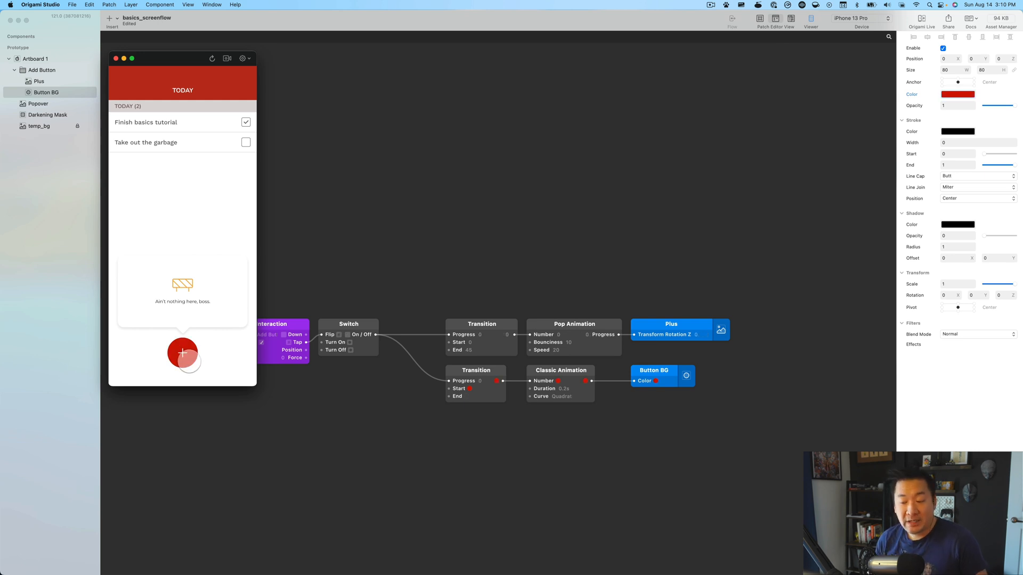
click(189, 363)
click(189, 363)
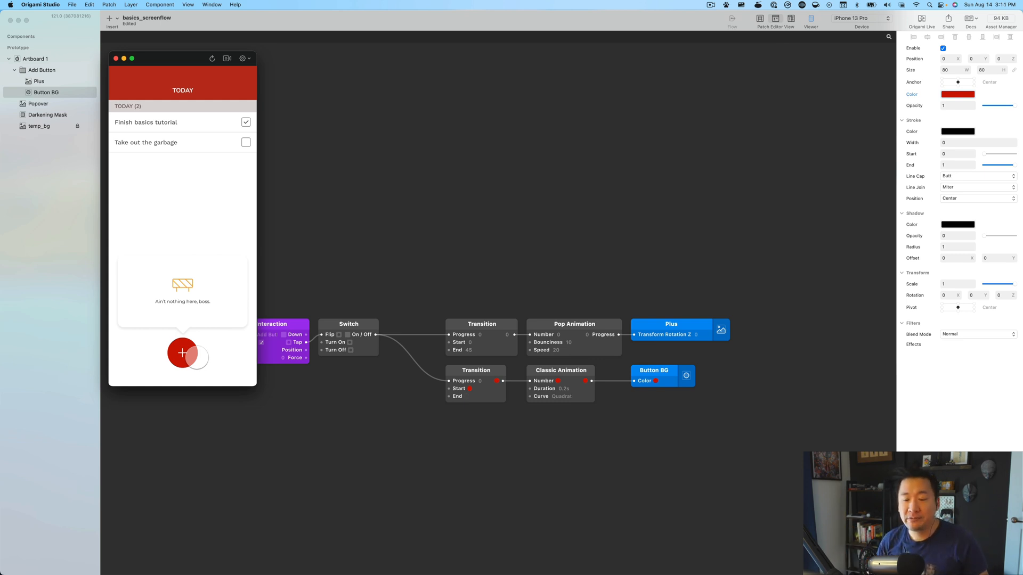
Try scaling the whole Add Button group down to 0.75, and check the scale control on its Plus layer.
click(44, 82)
click(44, 69)
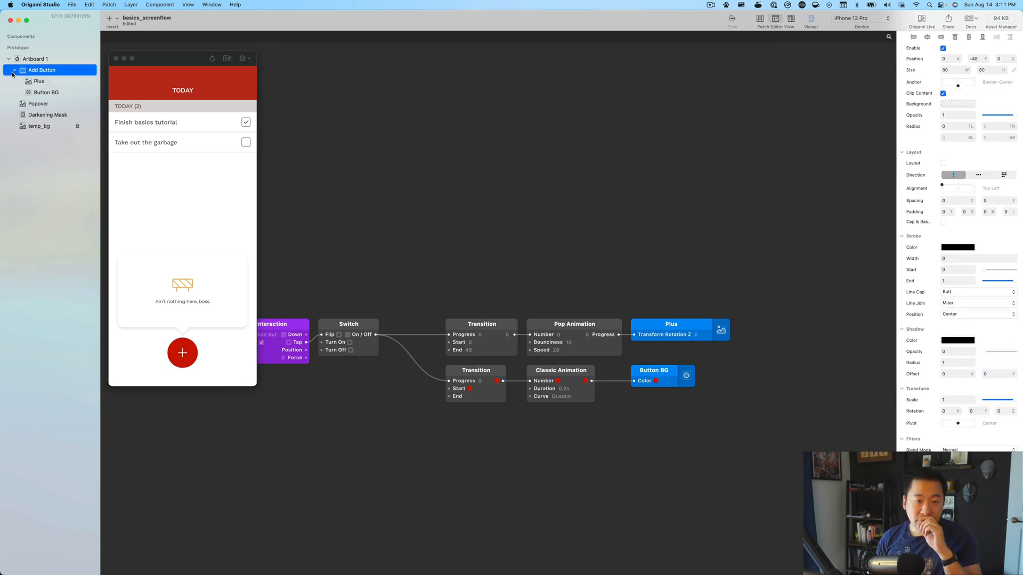
click(41, 83)
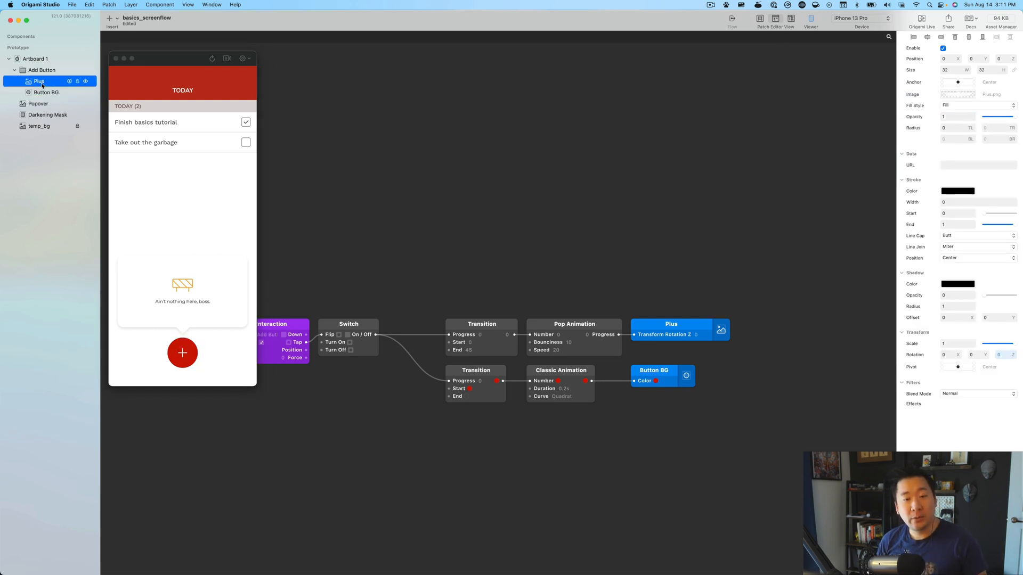
click(43, 69)
key(Left)
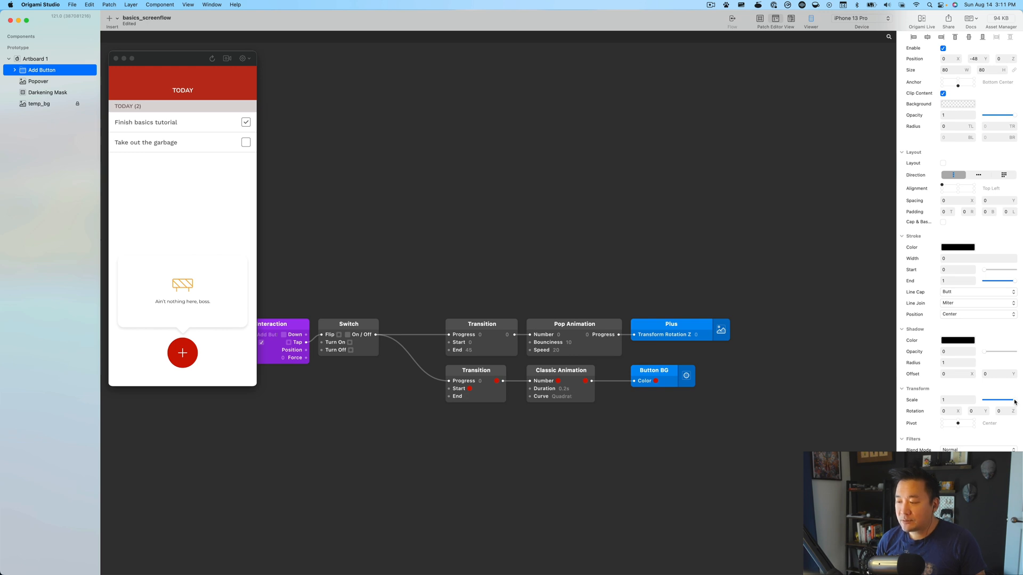
mouse_move(1014, 402)
mouse_down()
mouse_move(993, 403)
mouse_move(1020, 403)
mouse_move(995, 403)
mouse_move(1007, 405)
mouse_up()
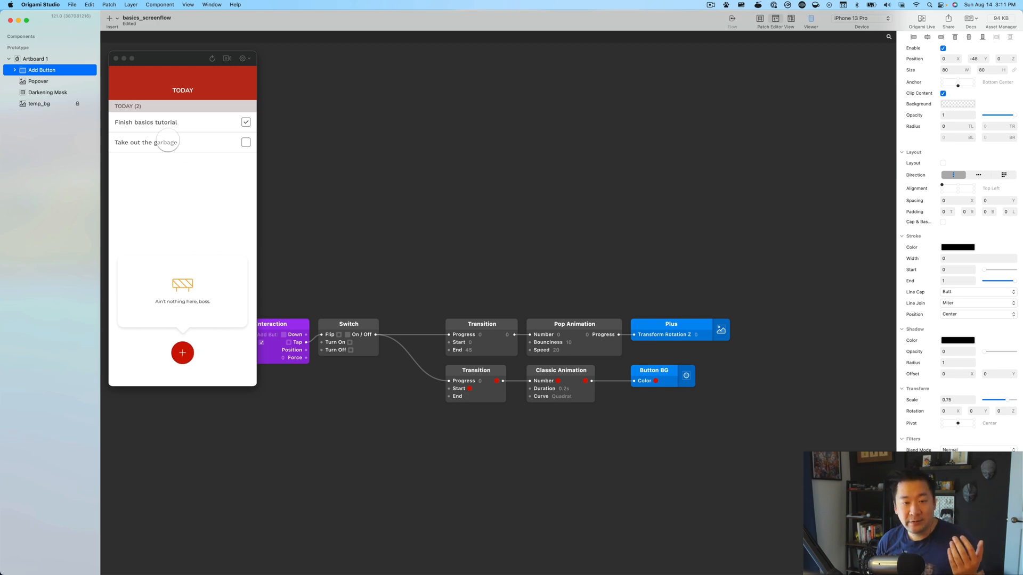
click(14, 70)
click(43, 82)
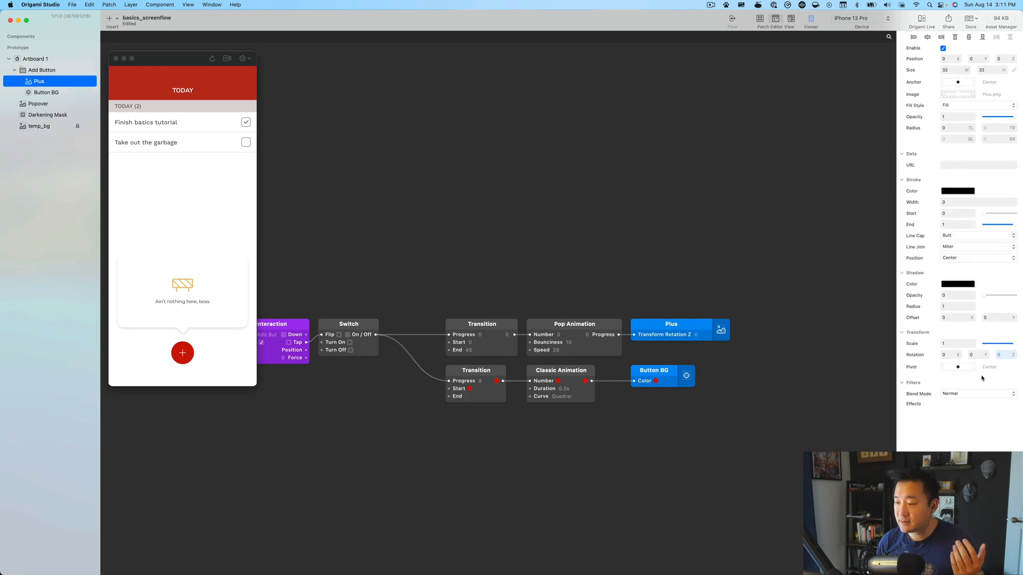
mouse_move(1012, 344)
mouse_down()
mouse_move(993, 345)
mouse_move(1015, 344)
mouse_up()
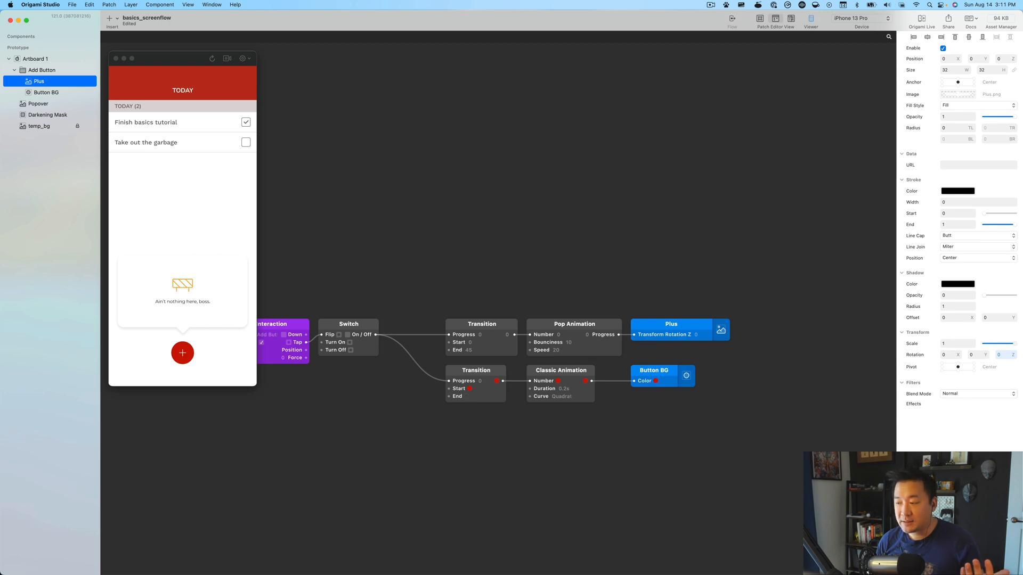
Set the Add Button group's scale to 1, add a patch for its Transform Scale, and place it below the Button BG patch.
click(46, 70)
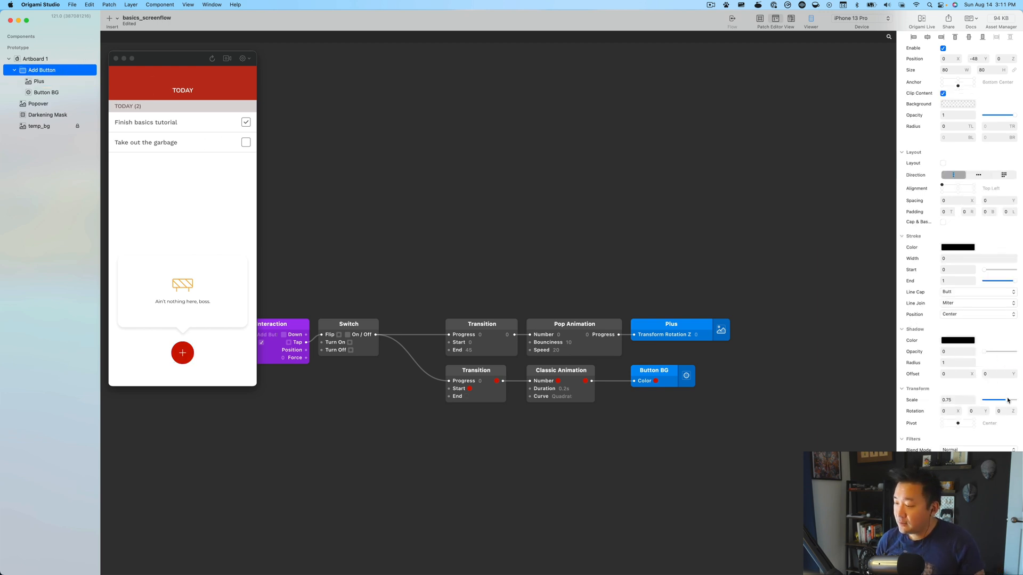
drag(1007, 400, 1015, 400)
click(903, 401)
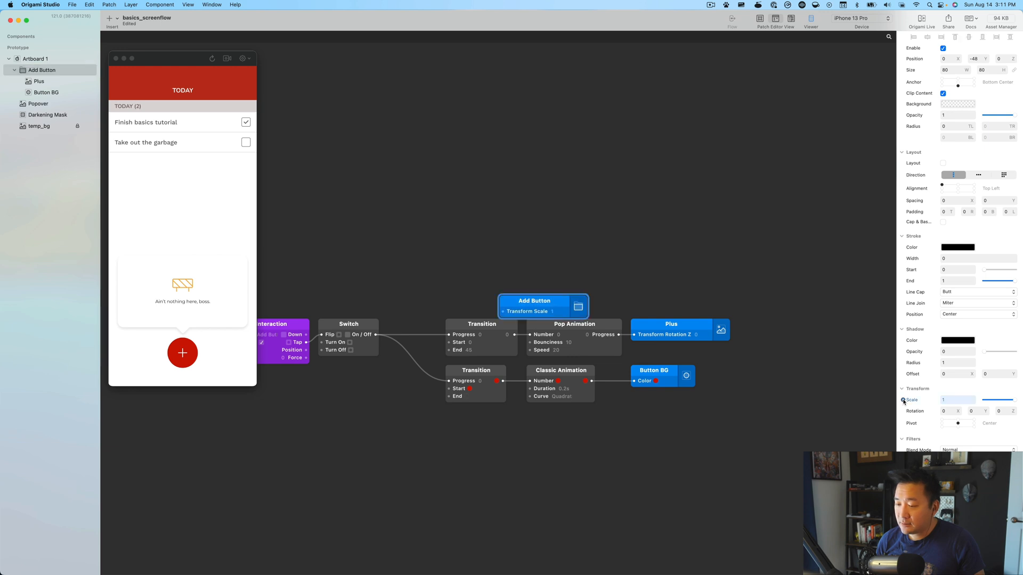
drag(534, 302, 665, 432)
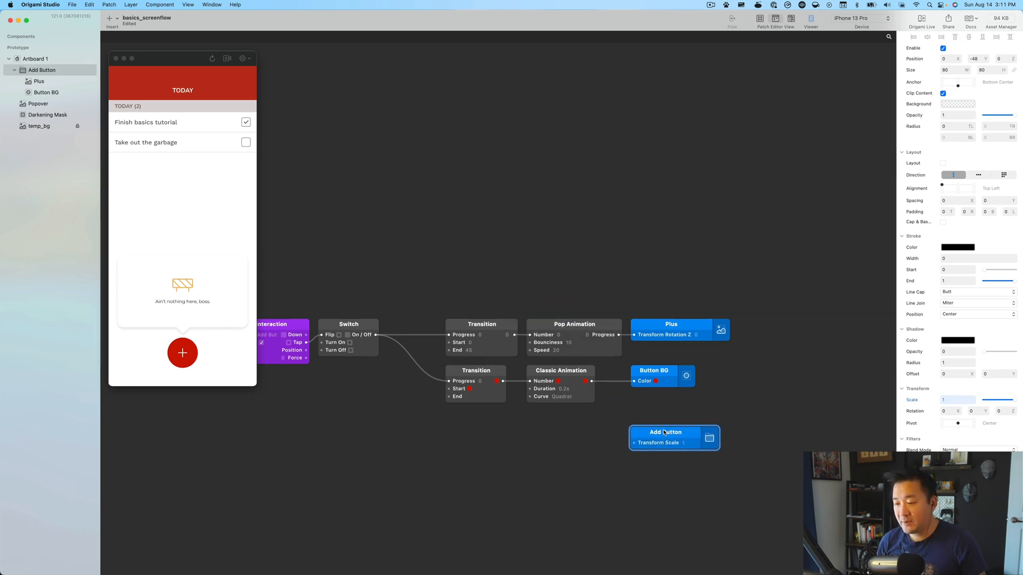
Duplicate the rotation Transition below the color Transition, and set the copy's Start to 1 and End to 1.2.
click(496, 456)
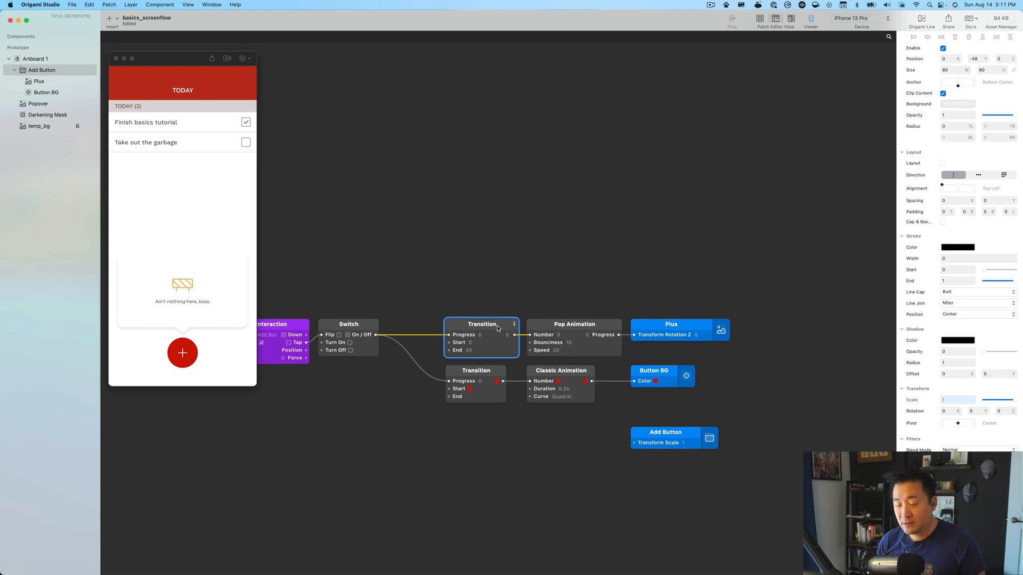
drag(498, 326, 496, 421)
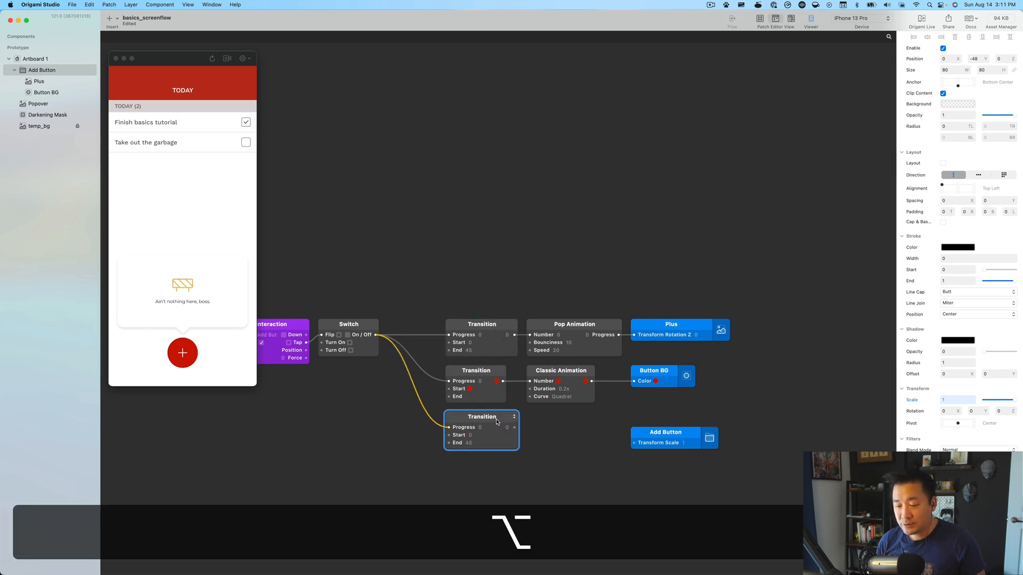
click(471, 435)
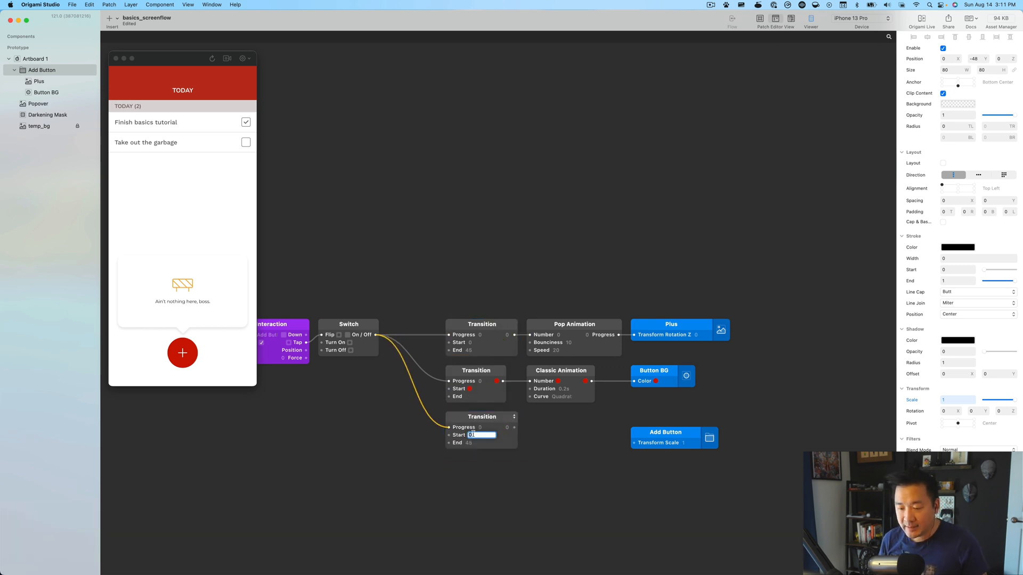
key(Return)
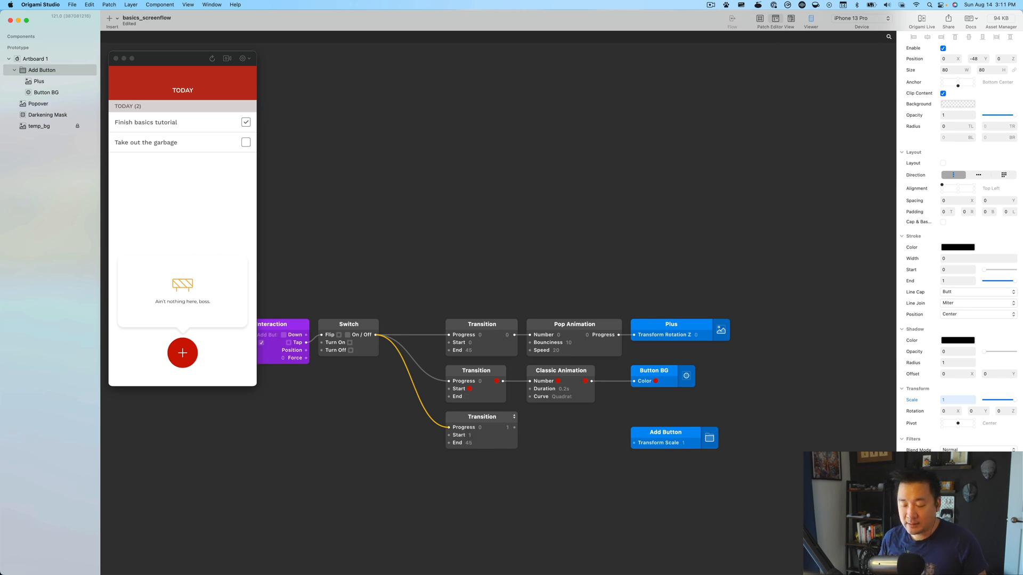
click(472, 444)
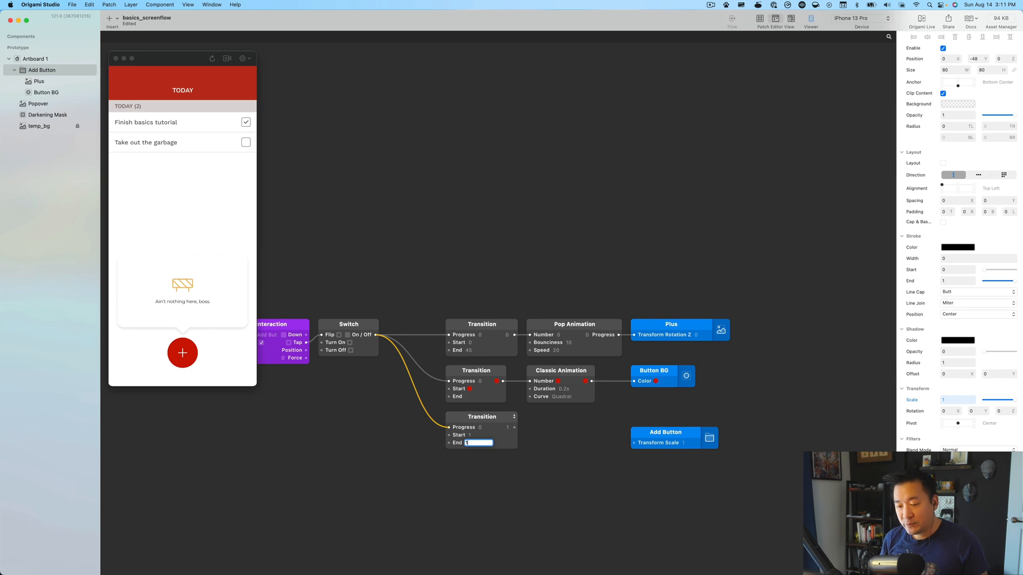
key(Return)
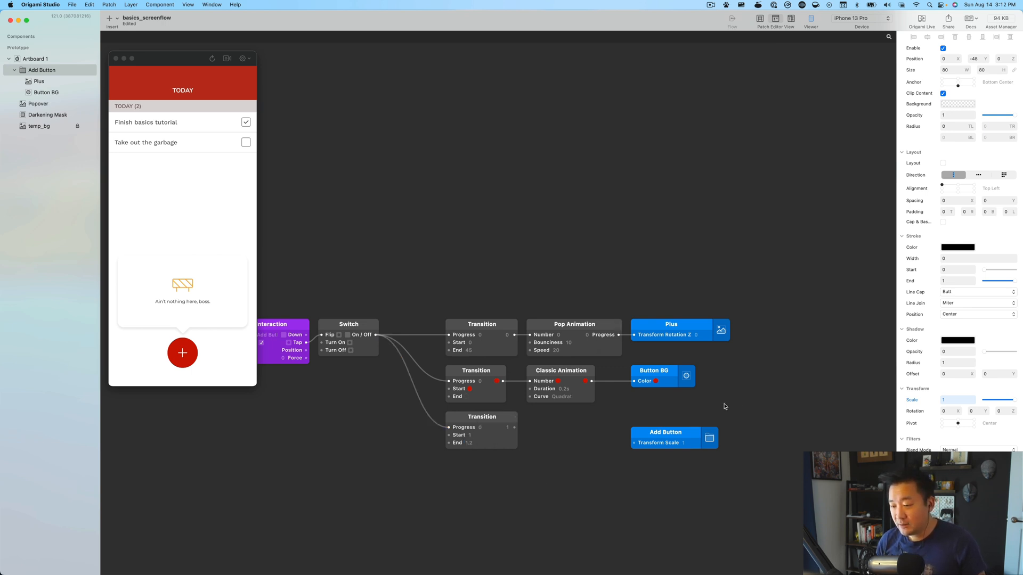
Duplicate the Pop Animation and wire it between the scale Transition and Add Button's Transform Scale, aligning the Add Button patch with the row.
drag(683, 433, 687, 426)
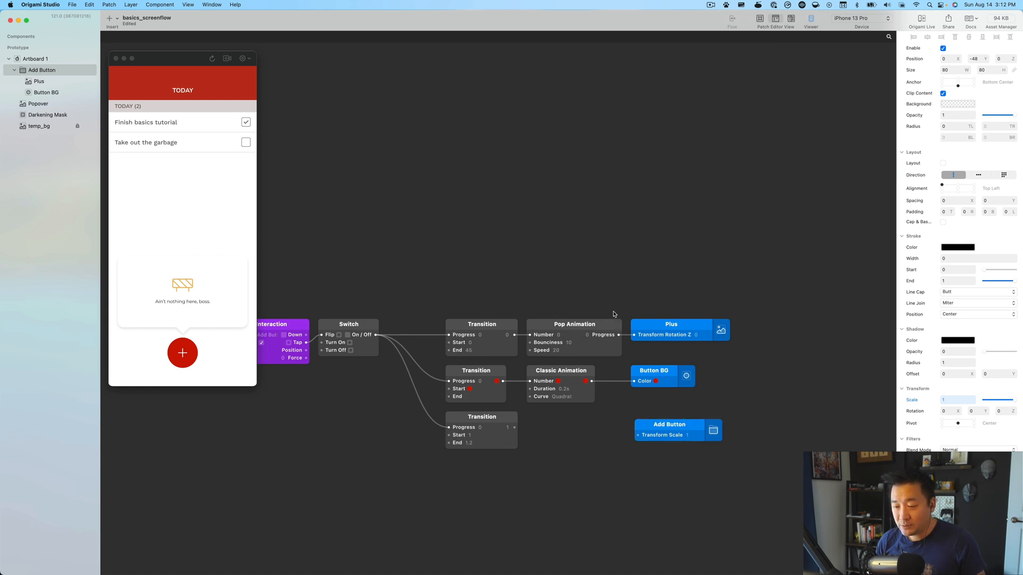
drag(562, 329, 530, 427)
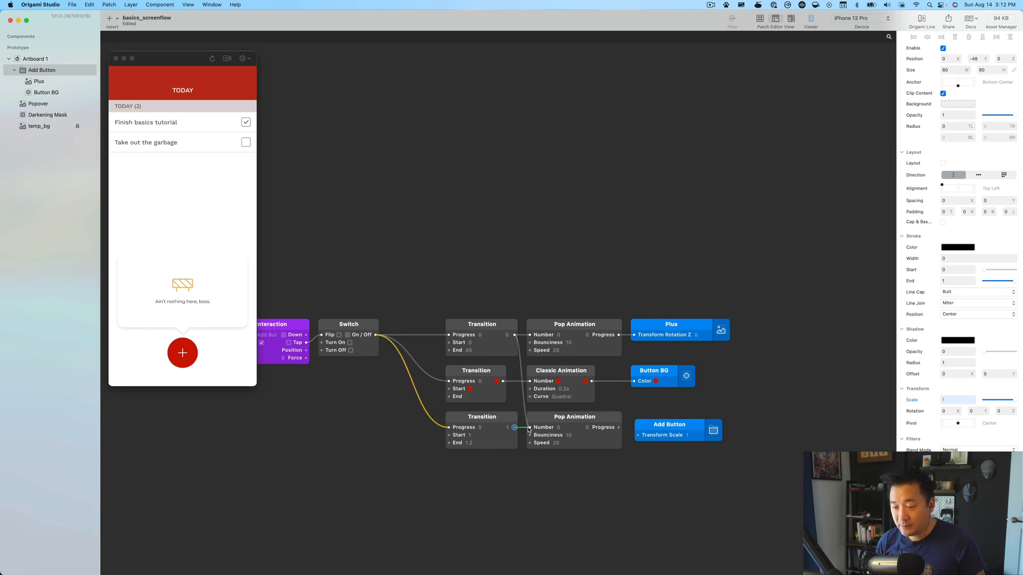
drag(619, 427, 650, 418)
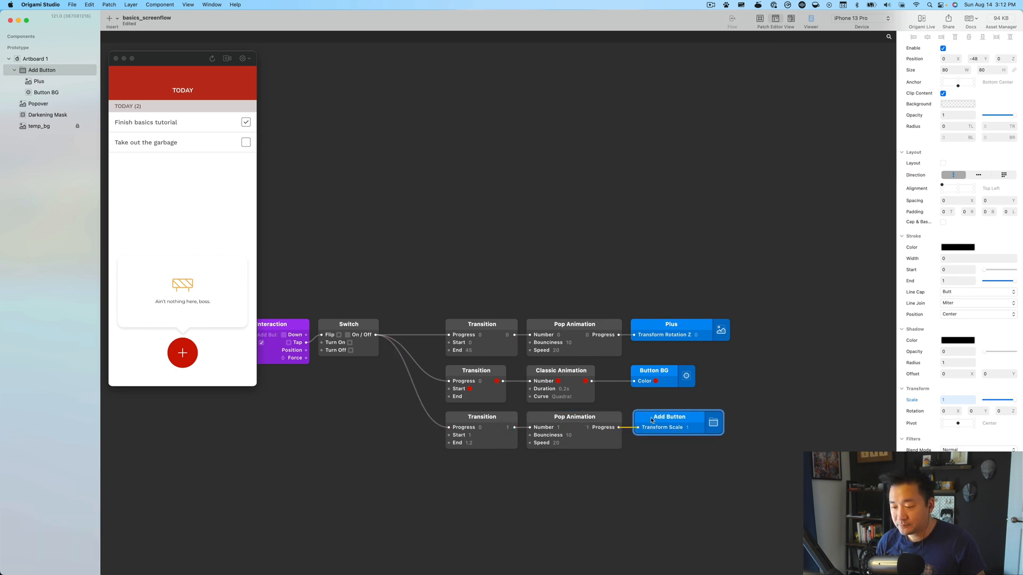
click(462, 520)
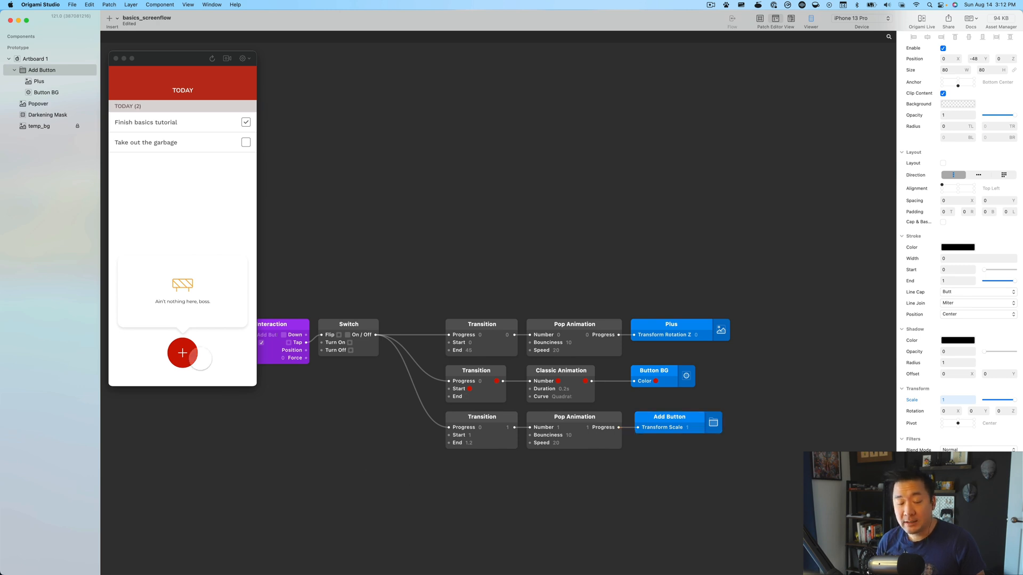
Test the add button's scale animation alongside its rotation and color change by tapping it repeatedly in the viewer.
click(197, 362)
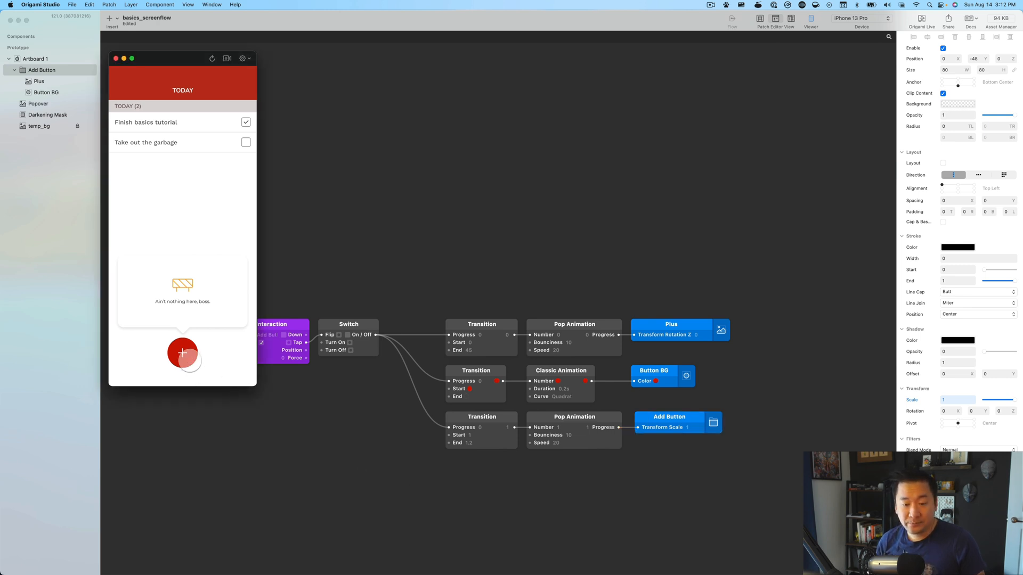
scroll(388, 446, left, 5)
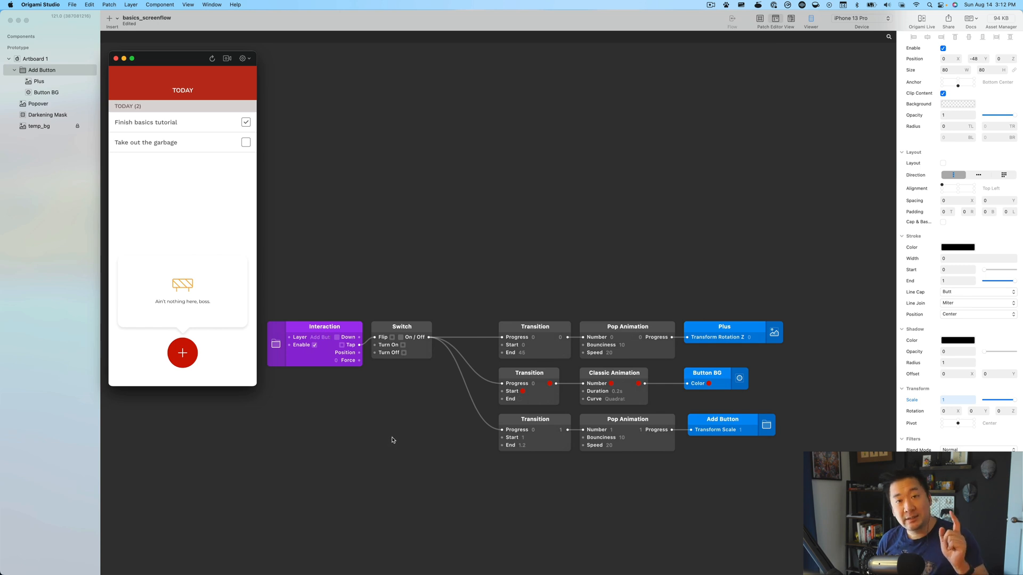
click(186, 356)
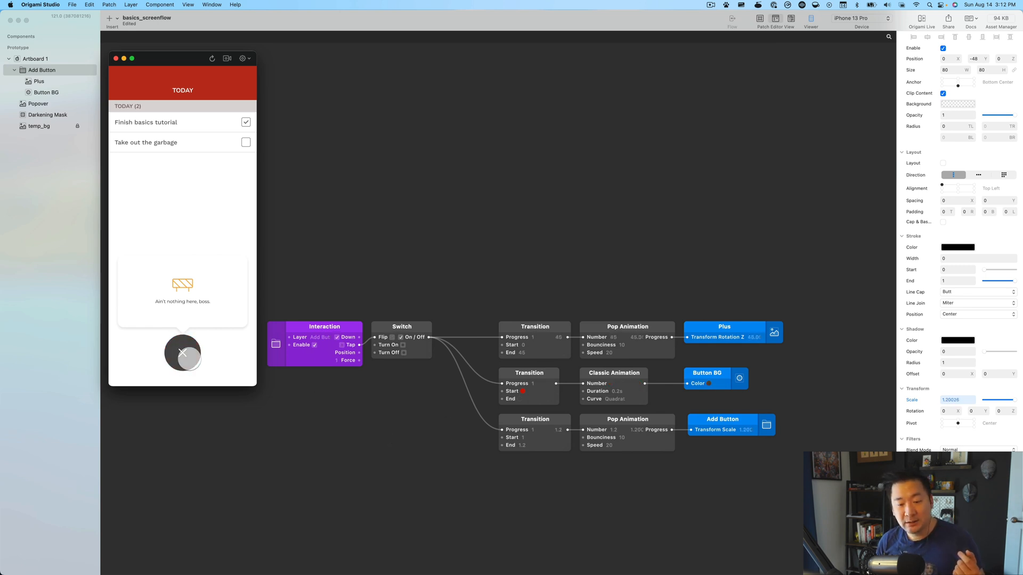
click(188, 357)
click(188, 358)
click(189, 358)
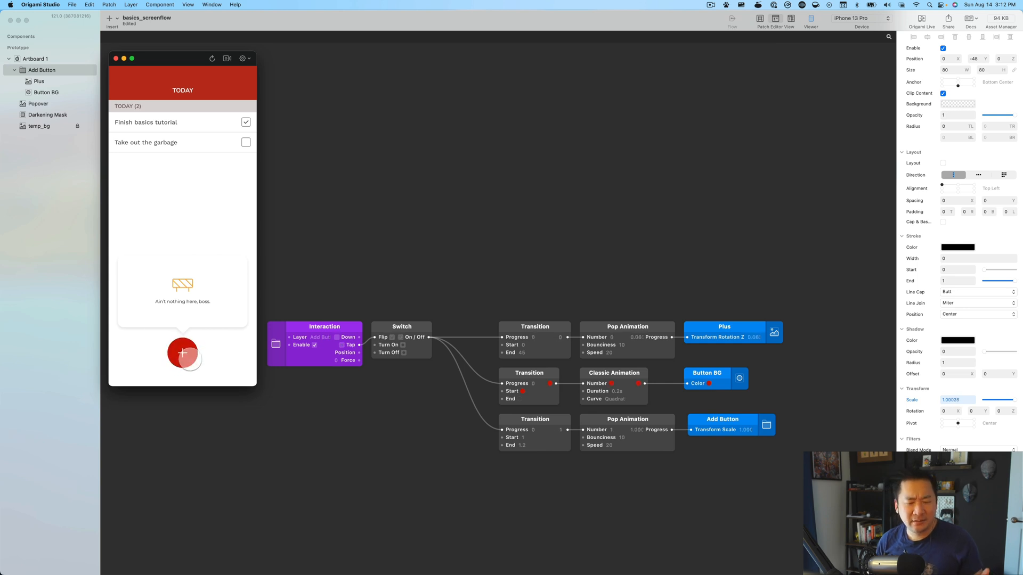
click(190, 358)
click(190, 357)
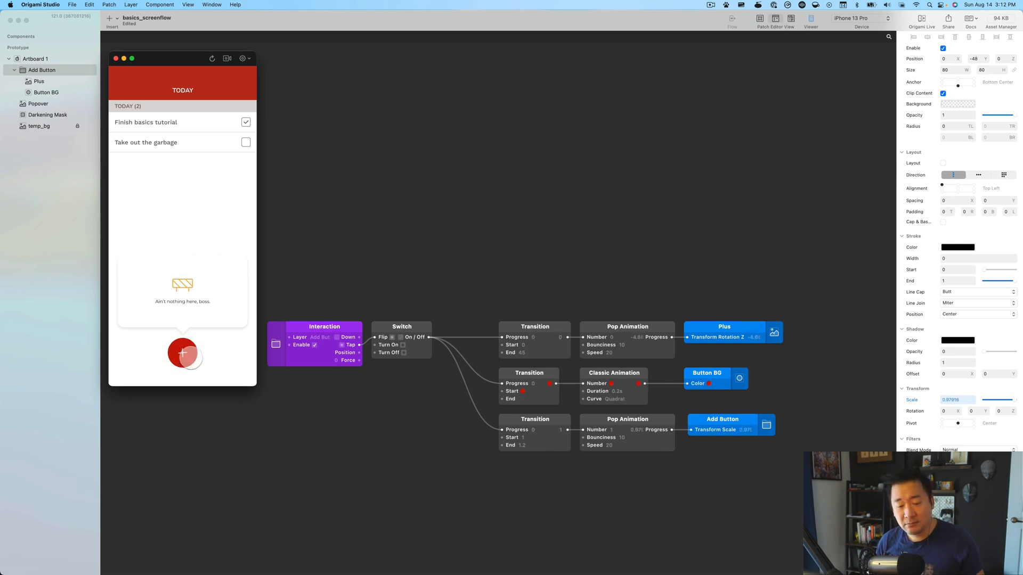
click(188, 354)
click(187, 354)
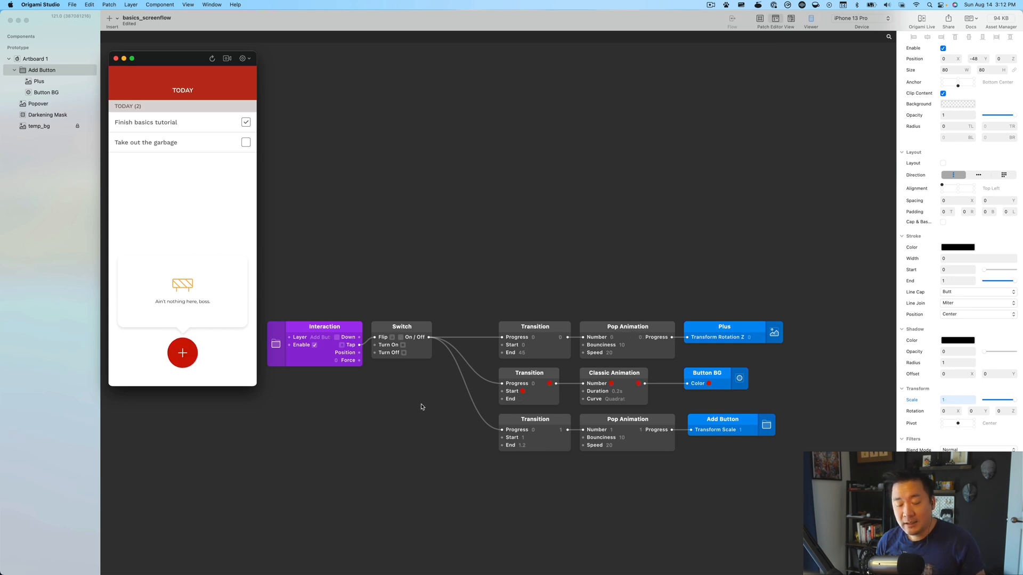
Disconnect the scale Transition from the Switch and move the Transition, Pop Animation and Add Button patches above the rotation row.
scroll(421, 399, up, 2)
drag(499, 442, 471, 445)
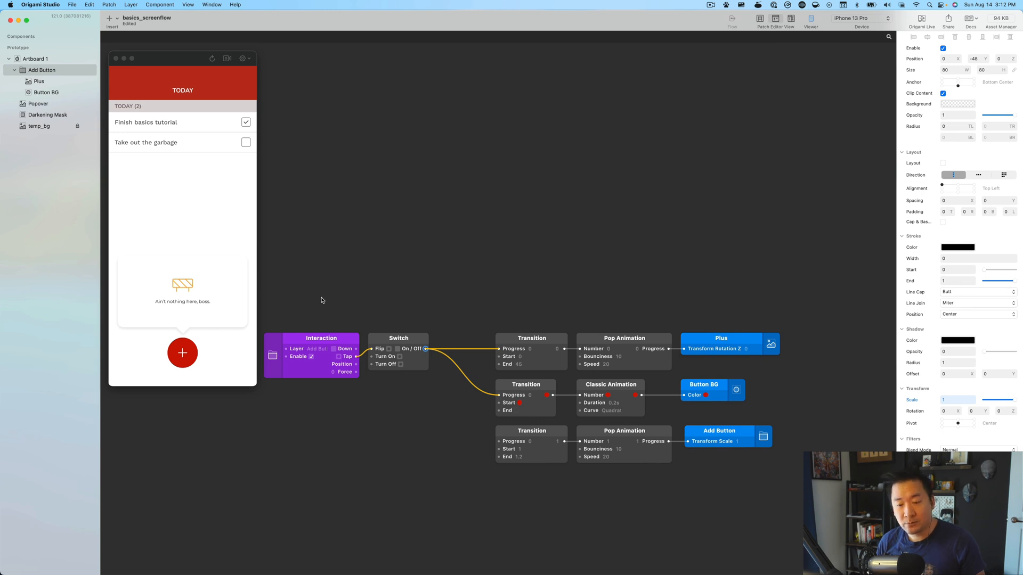
drag(340, 340, 329, 340)
drag(474, 486, 791, 437)
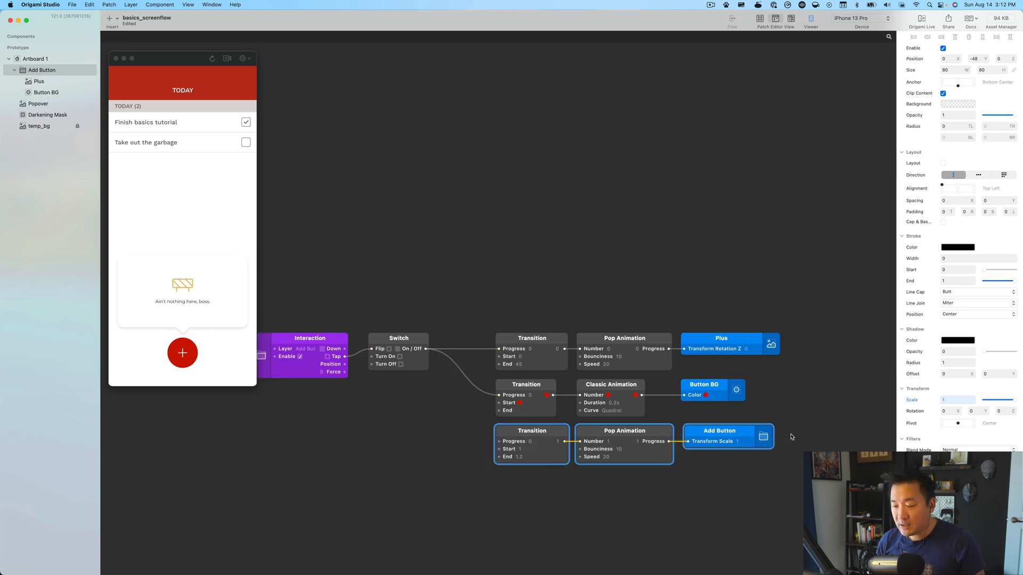
drag(508, 429, 515, 269)
click(351, 297)
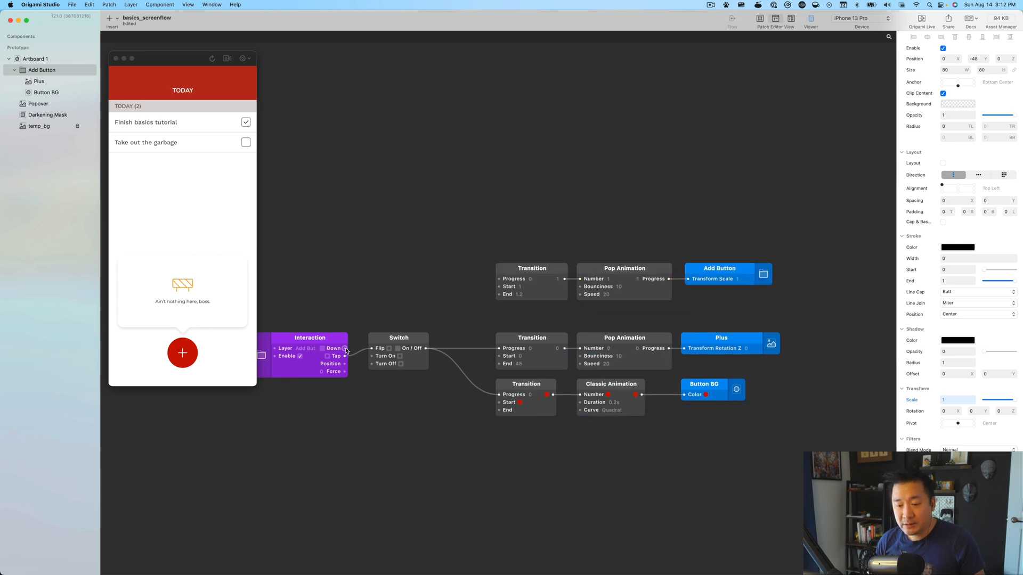
Connect the Interaction's Down output to the scale Transition's Progress and move the scale patch row above the Switch.
drag(347, 350, 499, 279)
drag(477, 230, 731, 275)
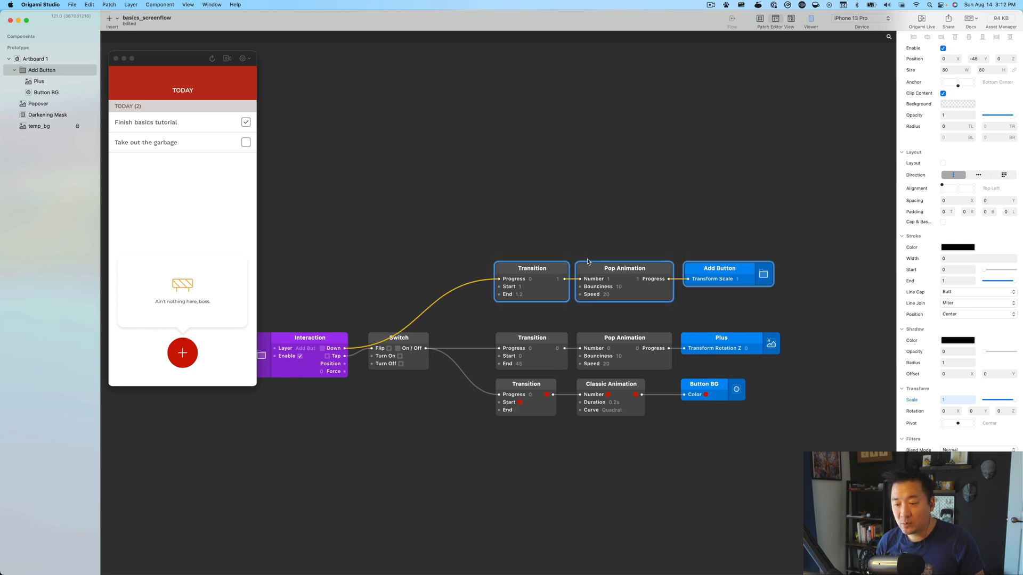
drag(550, 270, 426, 263)
click(326, 200)
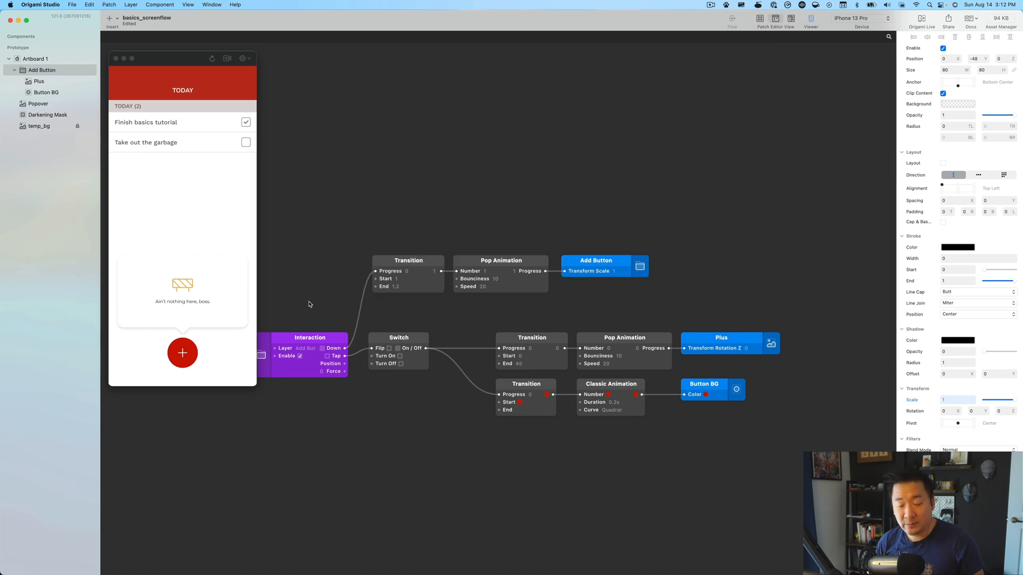
Test the add button in the viewer with repeated taps to check its press-down scale together with the rotation and color toggle.
click(230, 374)
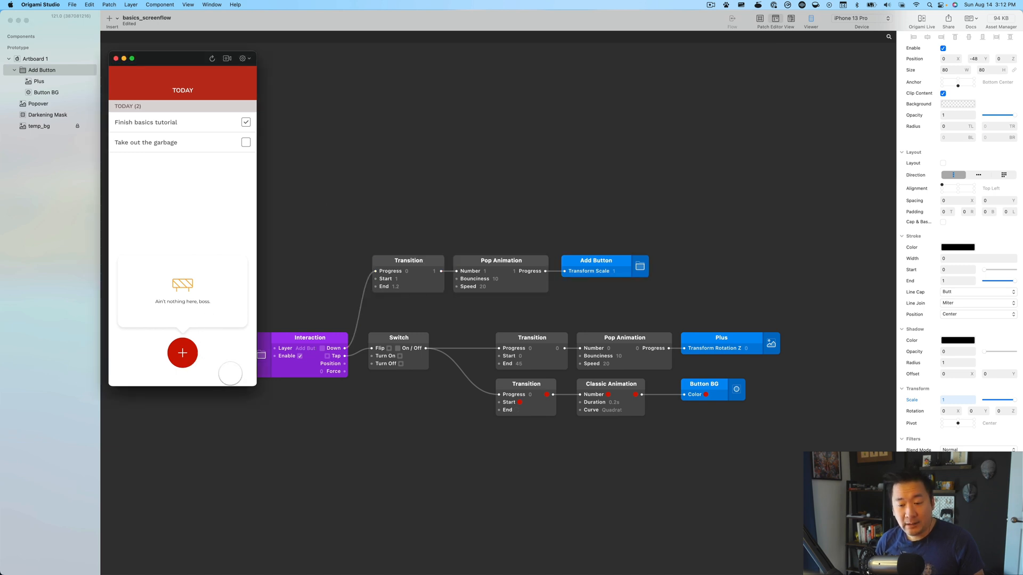
click(192, 358)
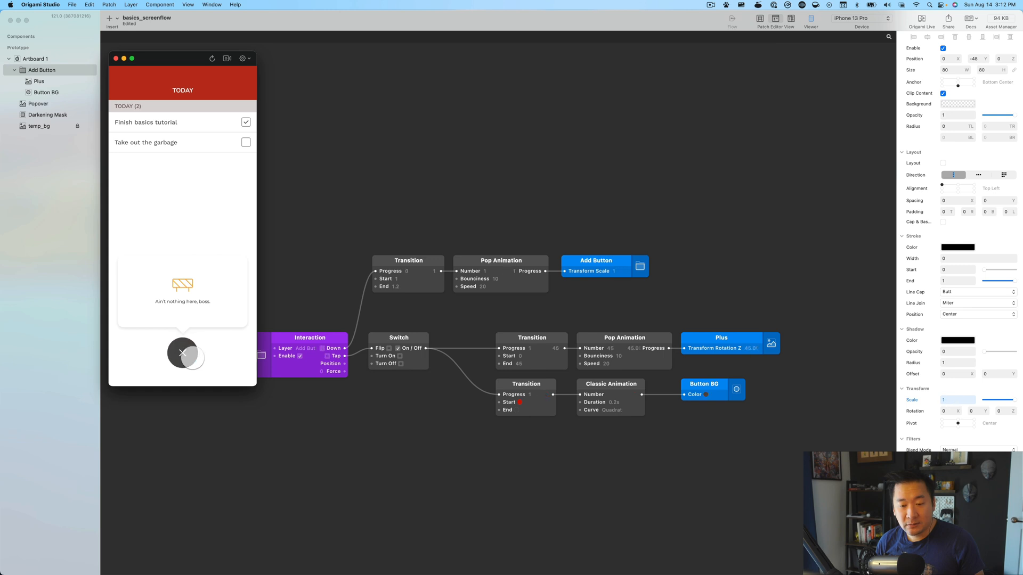
click(192, 358)
click(192, 358)
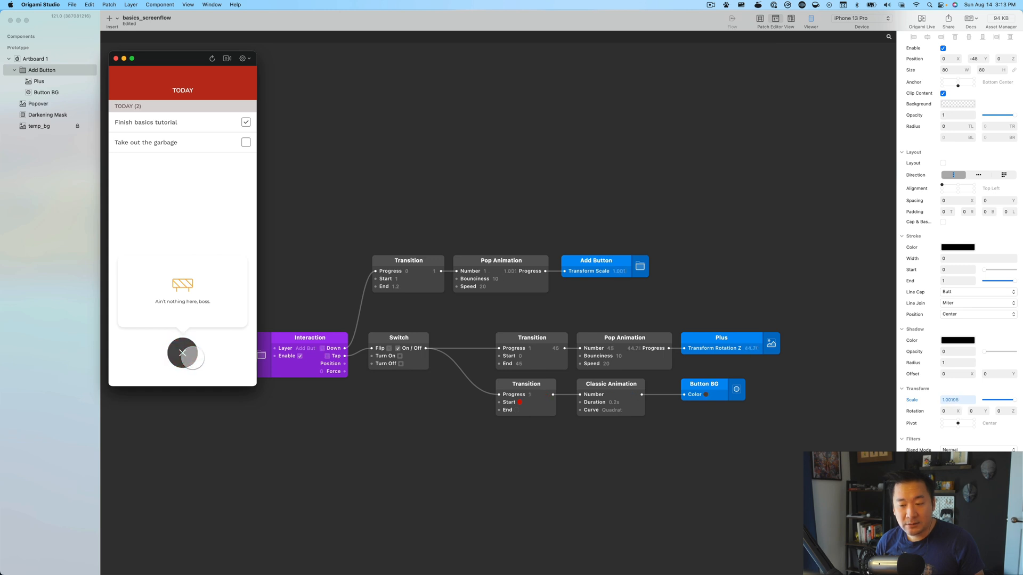
click(192, 358)
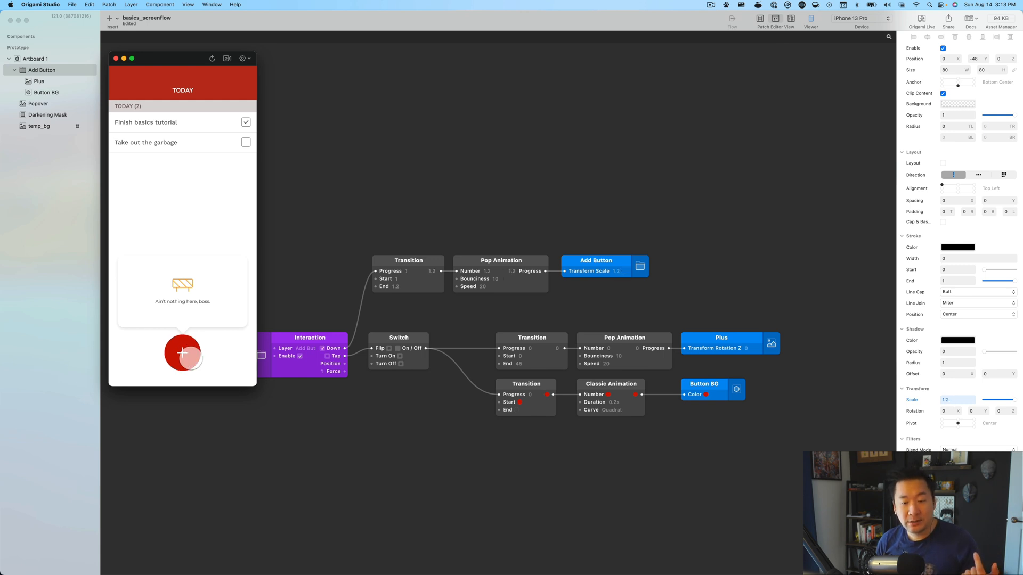
click(191, 358)
click(190, 358)
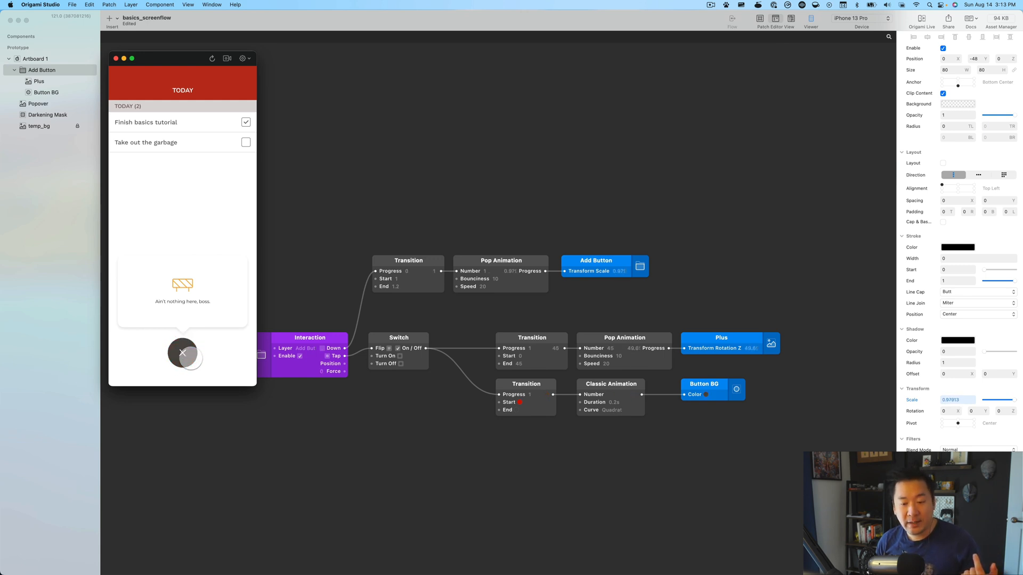
click(190, 358)
click(191, 358)
click(190, 358)
click(191, 358)
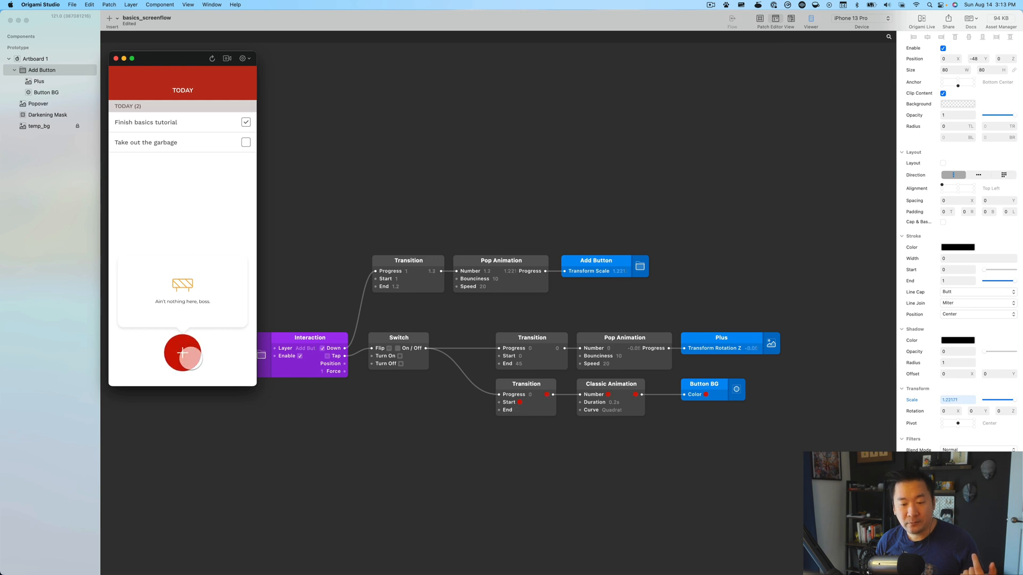
click(191, 358)
click(191, 358)
click(191, 358)
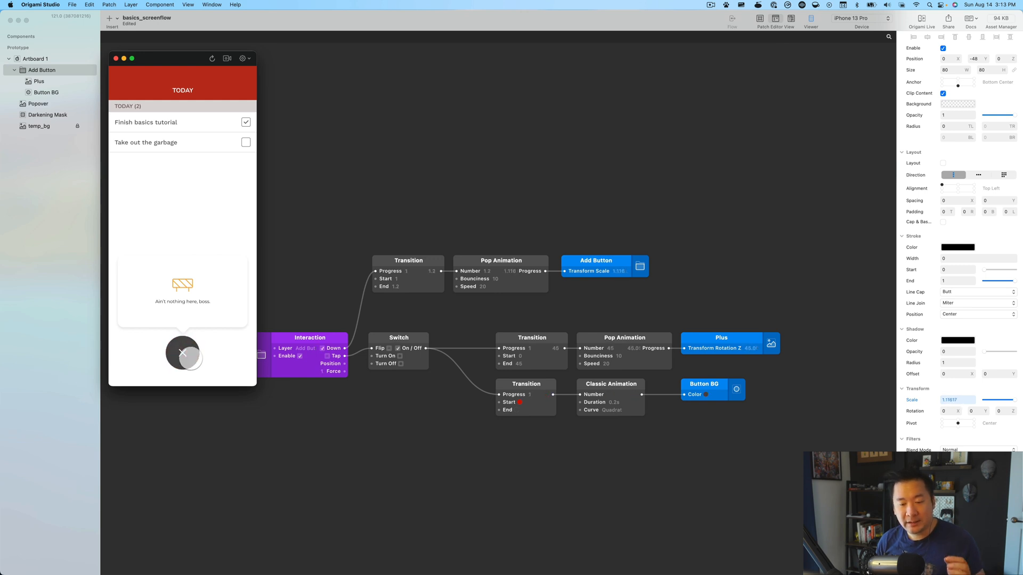
click(191, 358)
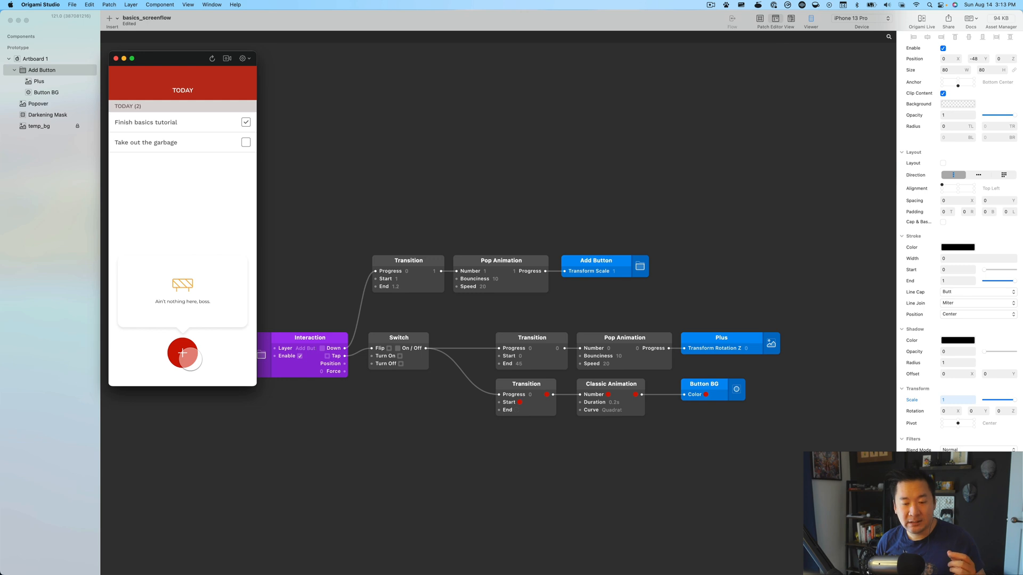
click(190, 359)
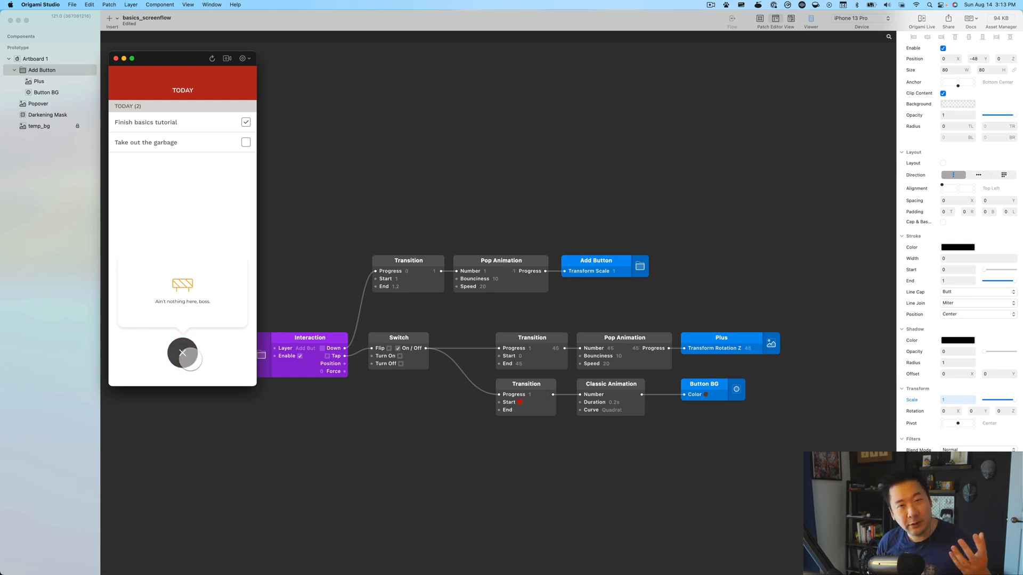
click(190, 359)
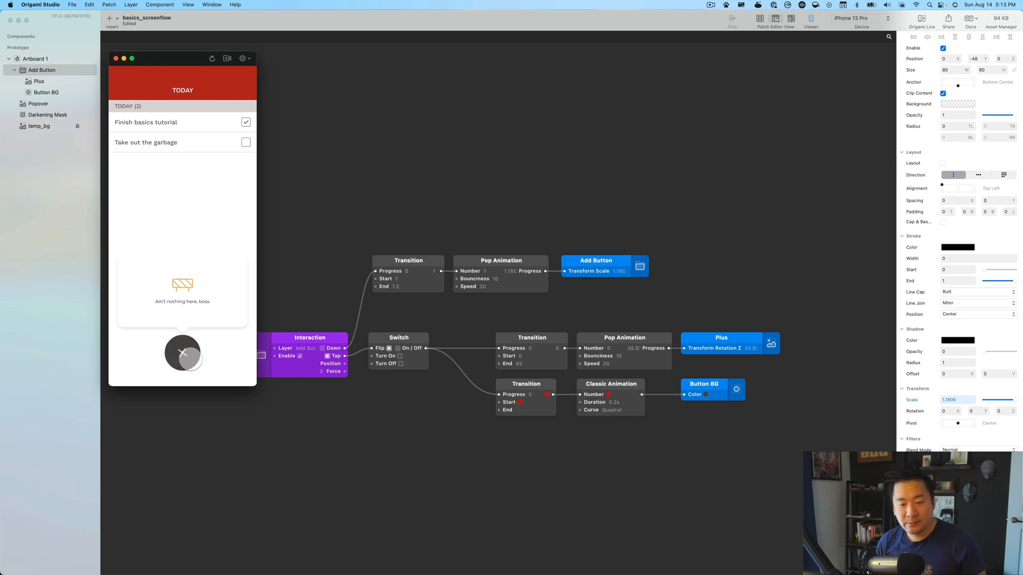
Move the Add Button scale chain, with its Transition and Pop Animation patches, directly above the Plus rotation chain.
click(648, 279)
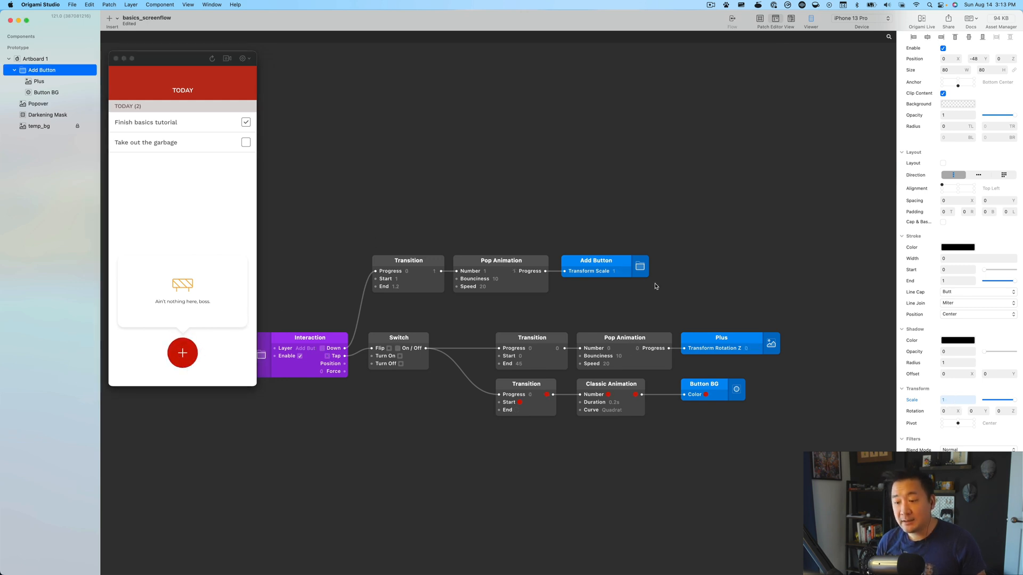
drag(682, 297, 517, 239)
scroll(561, 180, down, 3)
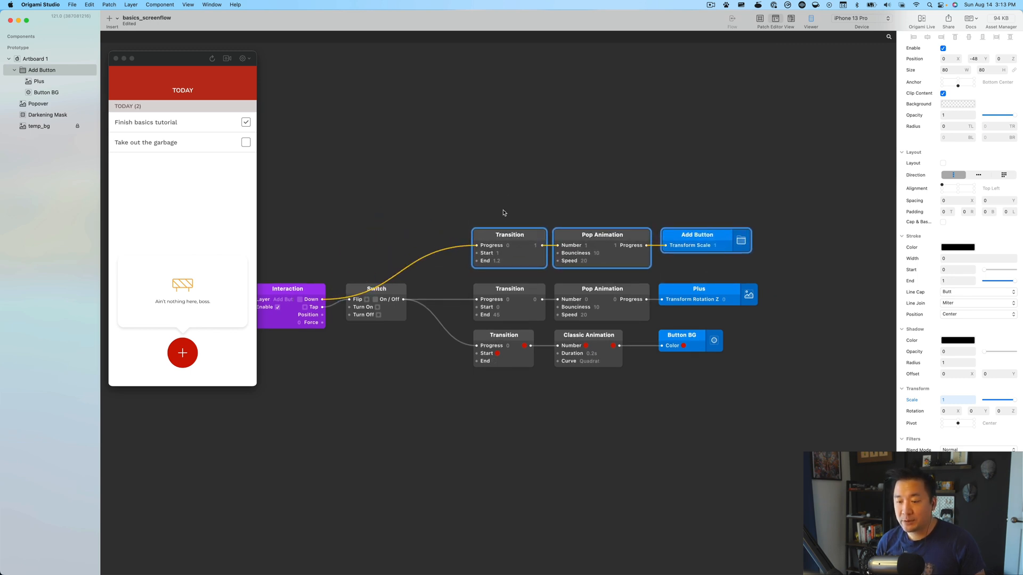
drag(453, 183, 787, 466)
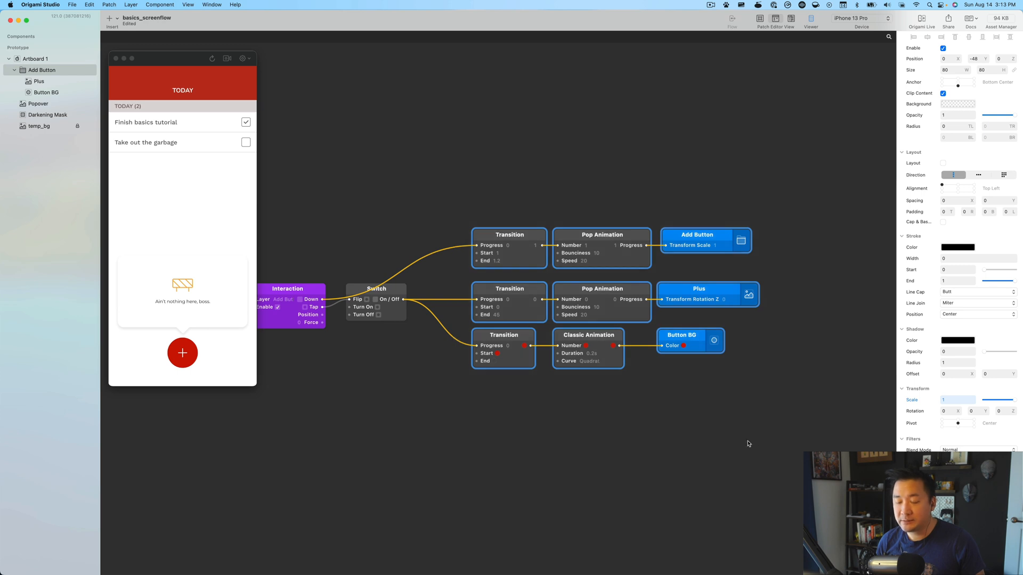
click(746, 440)
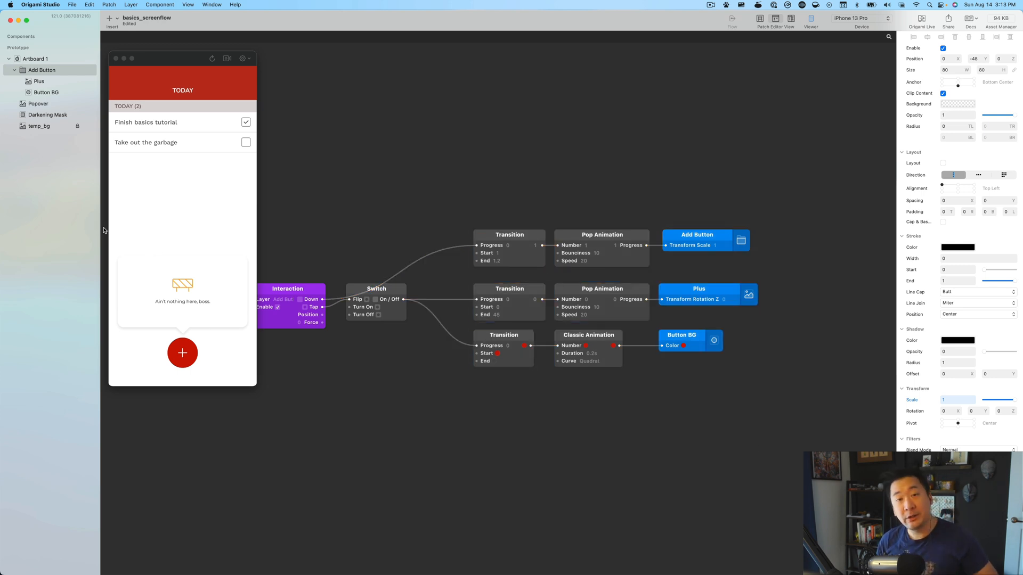
Enclose the Add Button, Plus and Button BG animation chains in one comment box.
scroll(490, 171, up, 3)
scroll(490, 171, right, 3)
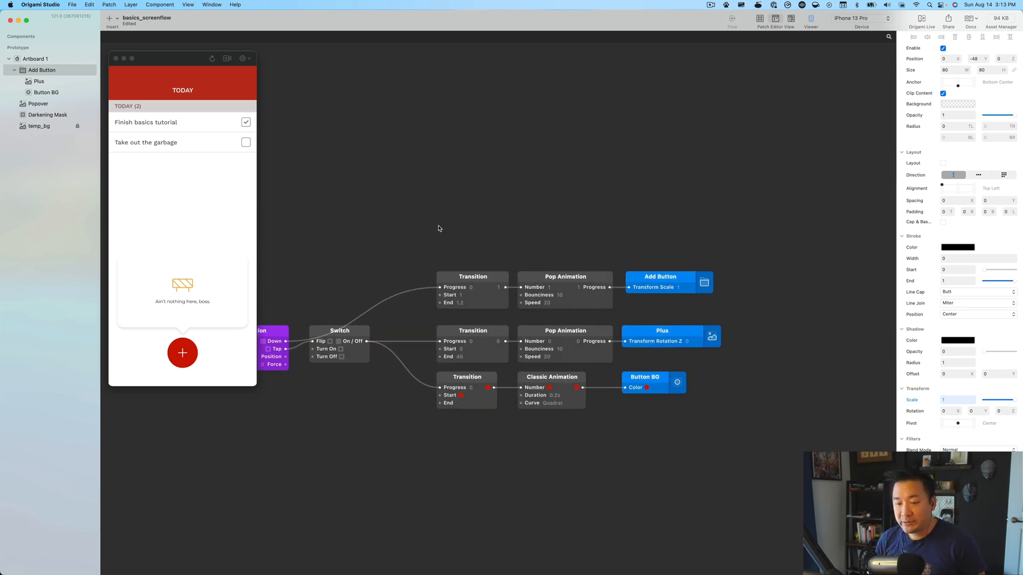
drag(417, 208, 768, 456)
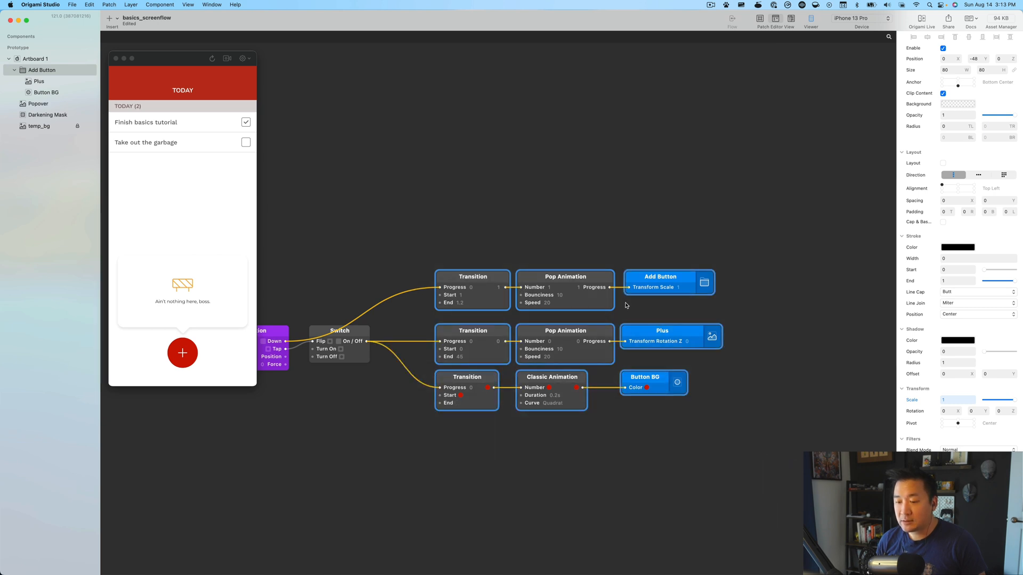
right_click(594, 301)
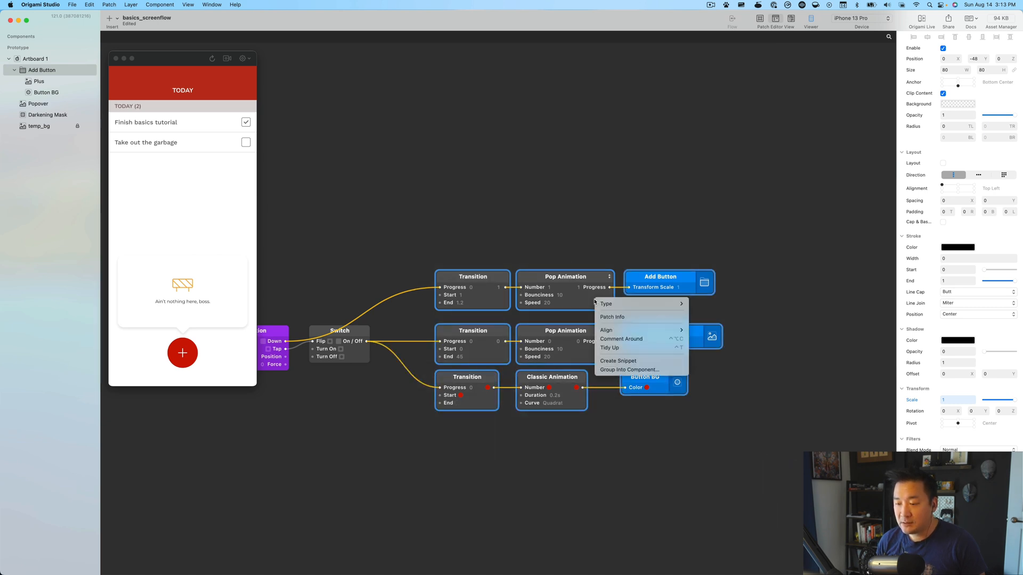
click(634, 339)
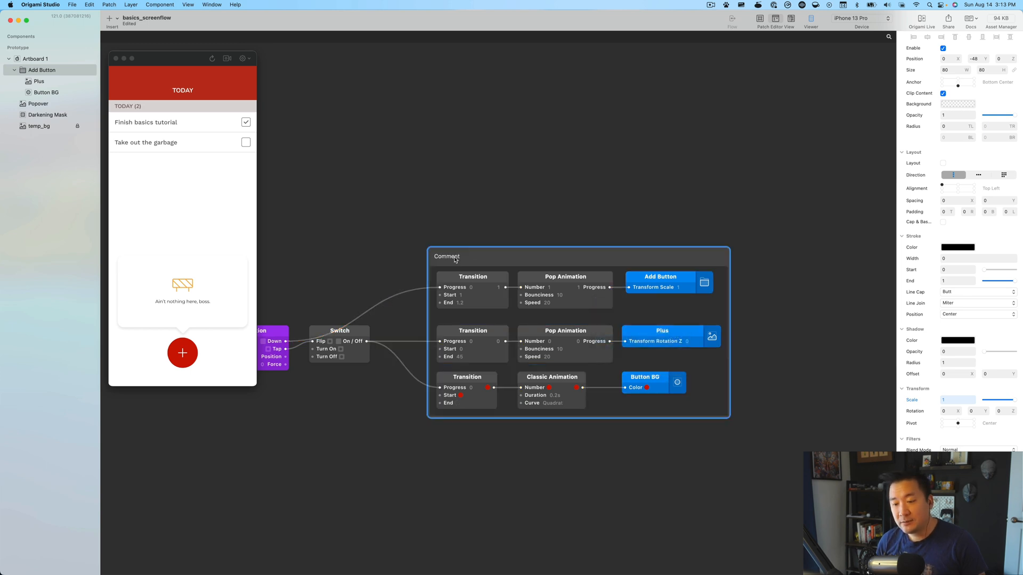
Rename the comment box around the three animation chains to "Add Button".
double_click(455, 258)
key(shift)
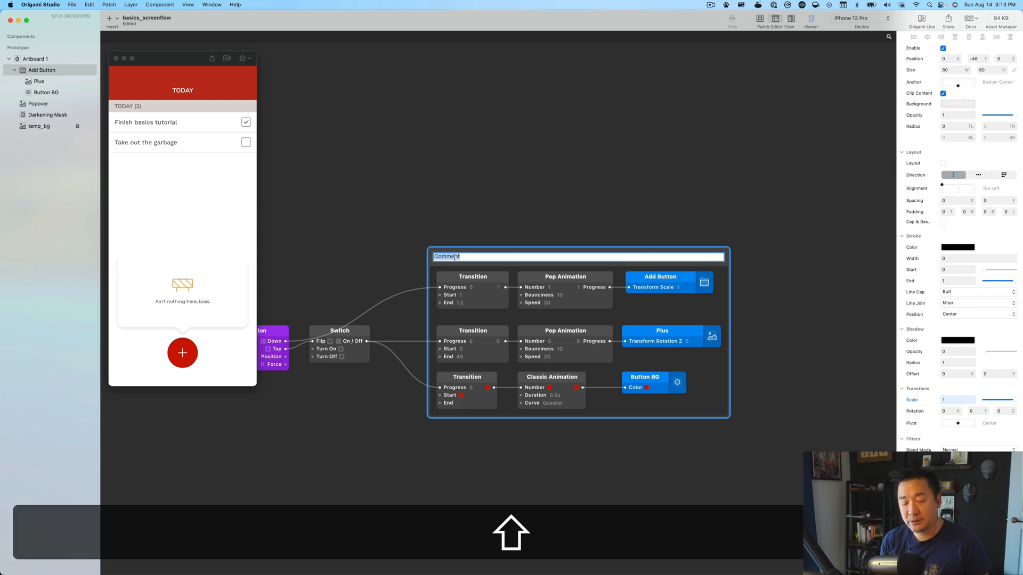
text(Add Button)
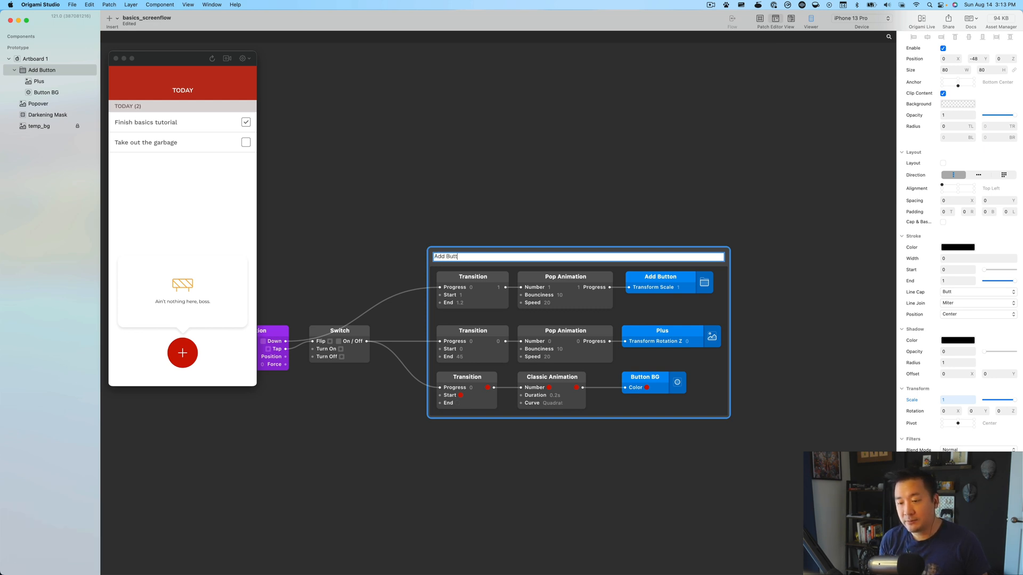
key(Return)
click(413, 209)
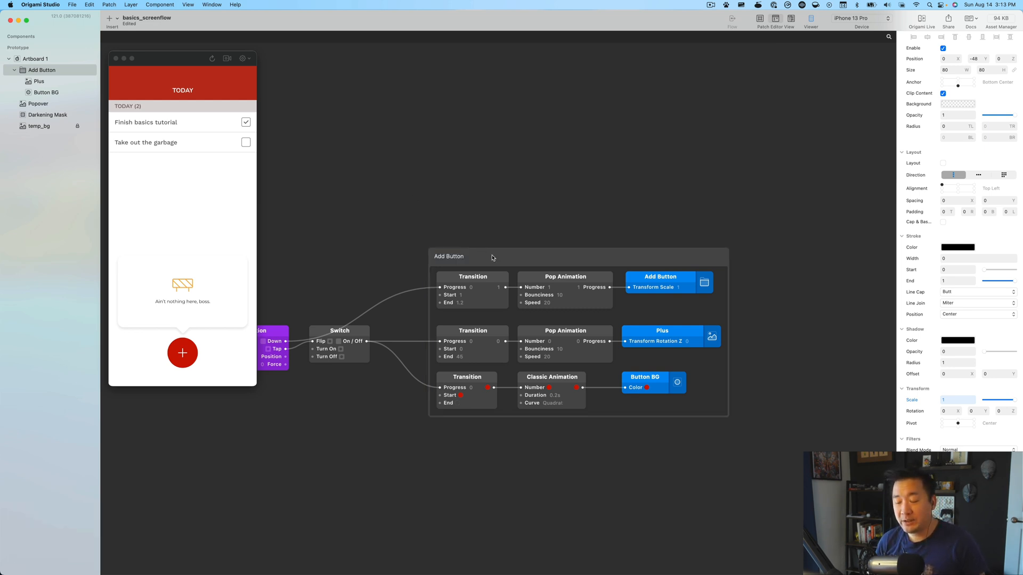
Move the Add Button comment box with its patches slightly farther away from the Switch patch.
drag(493, 258, 520, 267)
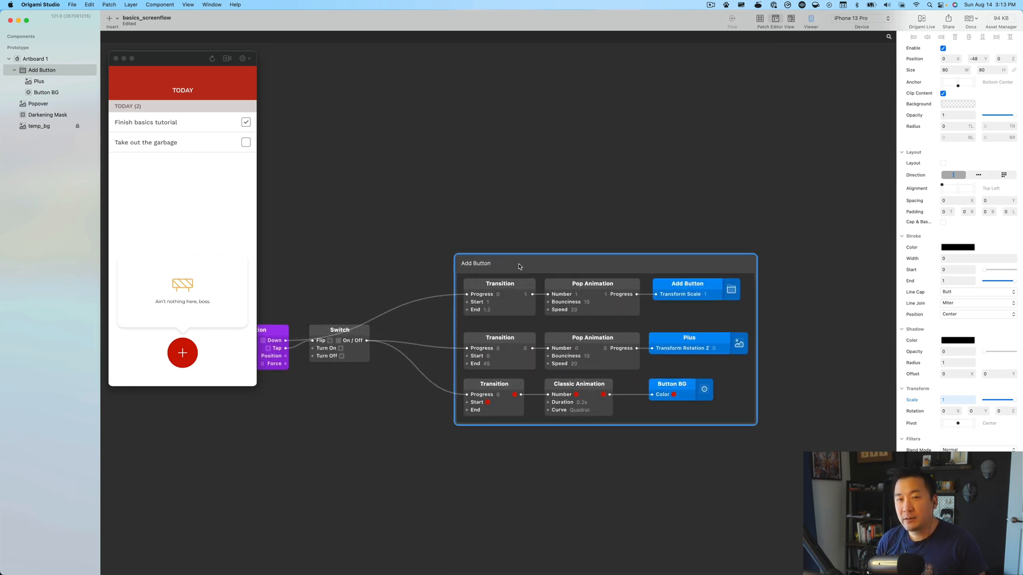
scroll(523, 430, left, 5)
scroll(523, 429, down, 3)
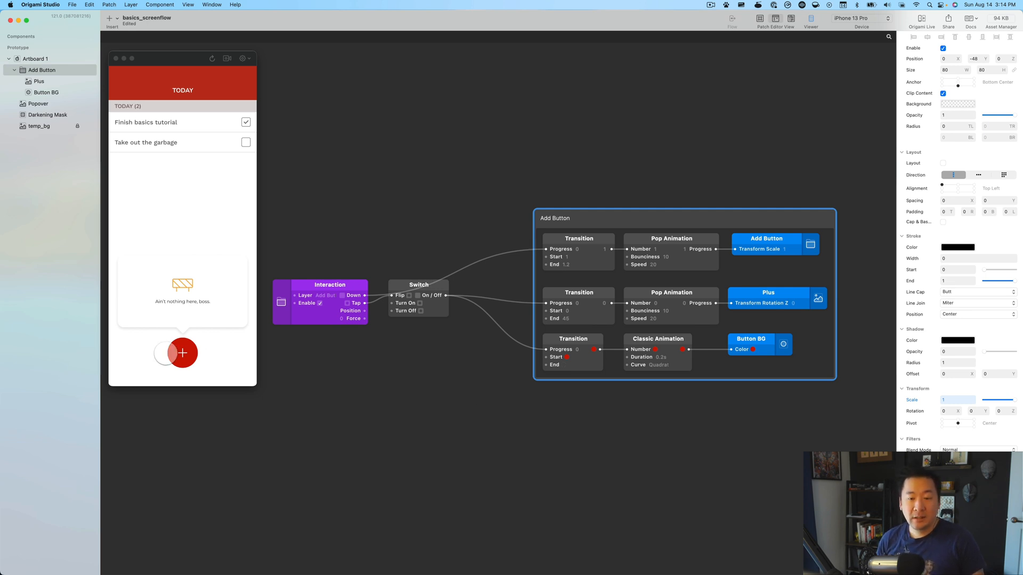
scroll(550, 416, right, 5)
scroll(550, 415, down, 2)
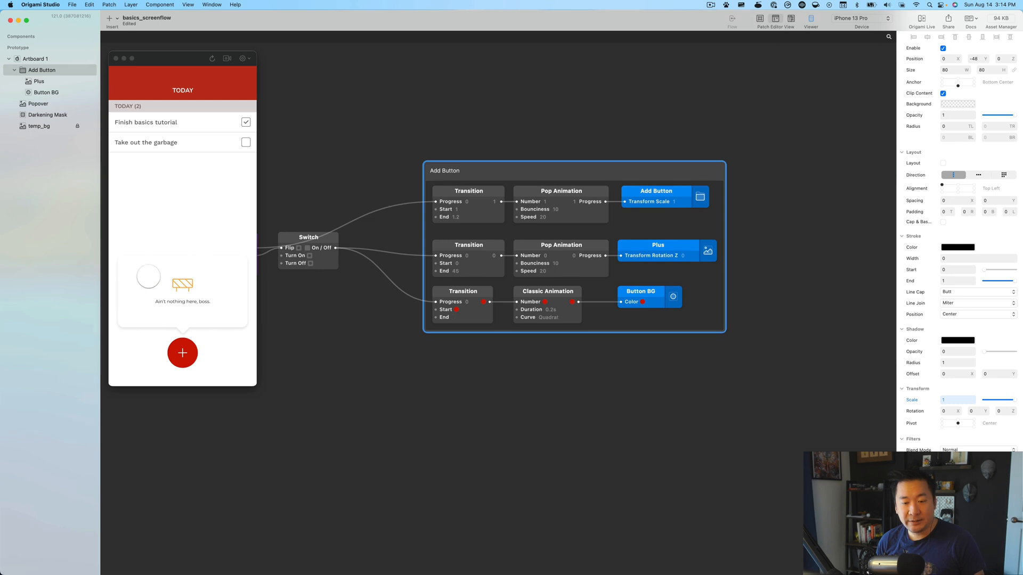
Add an Opacity patch for the Darkening Mask layer and place it below the Add Button comment box.
click(150, 271)
click(42, 115)
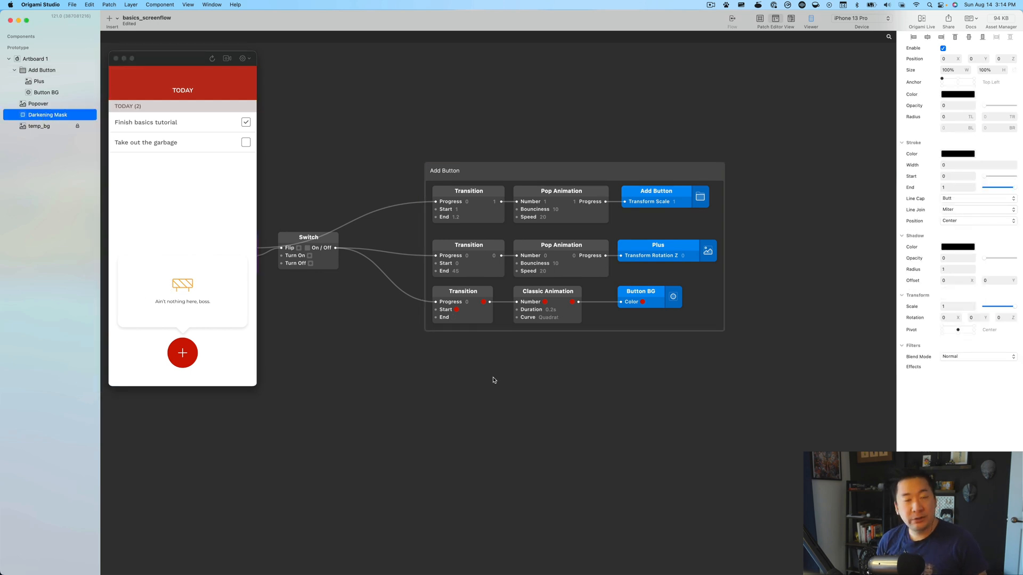
scroll(533, 394, left, 3)
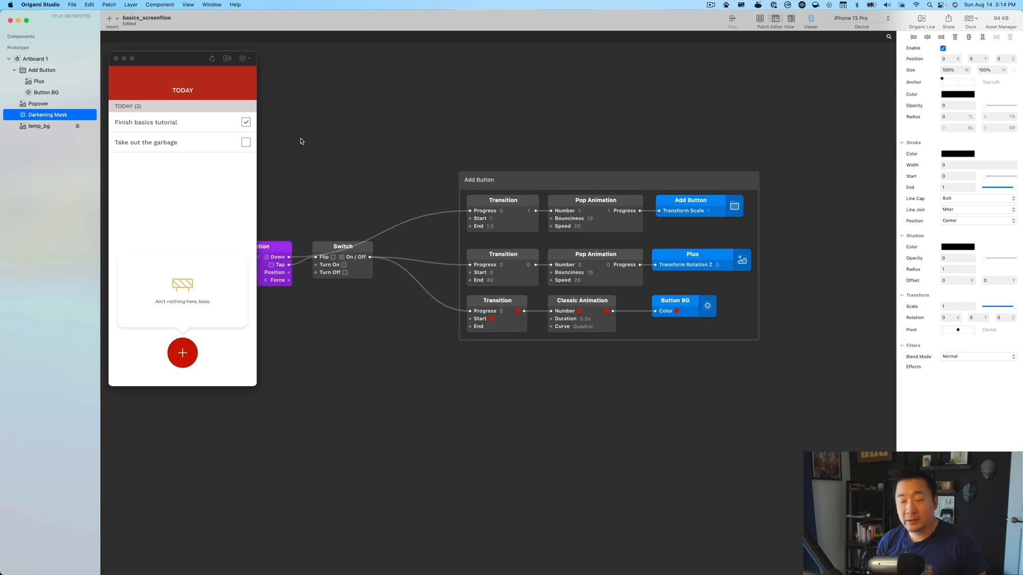
click(903, 106)
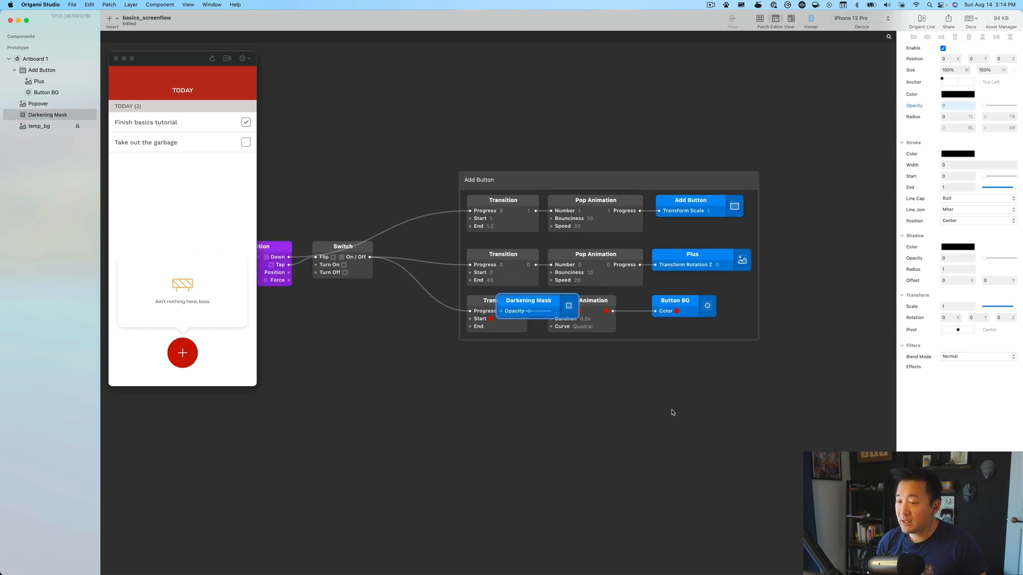
drag(546, 308, 687, 380)
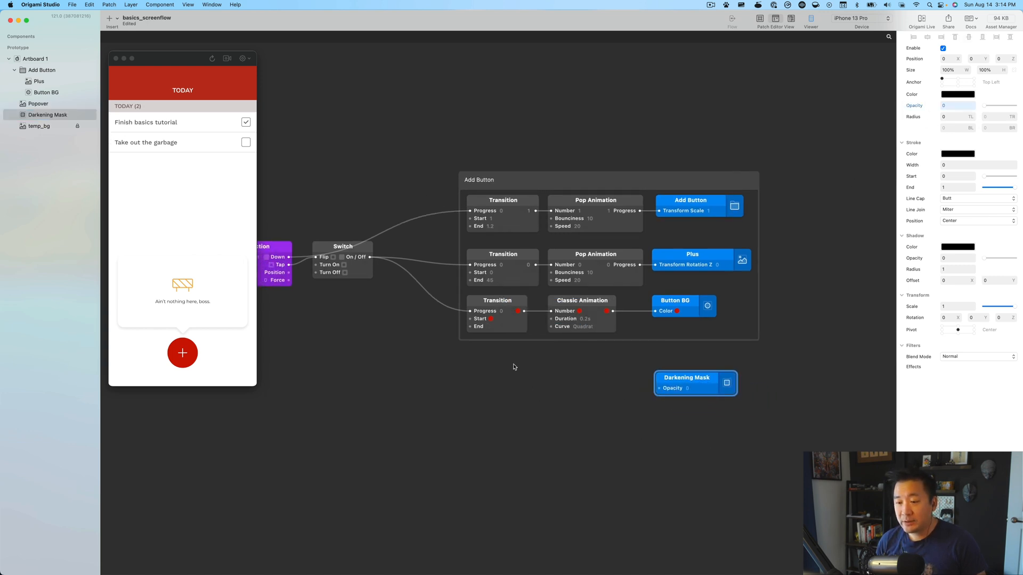
Duplicate the Plus chain's Transition patch below the comment box, keeping its Switch connection, and insert a Classic Animation patch beside it.
click(497, 258)
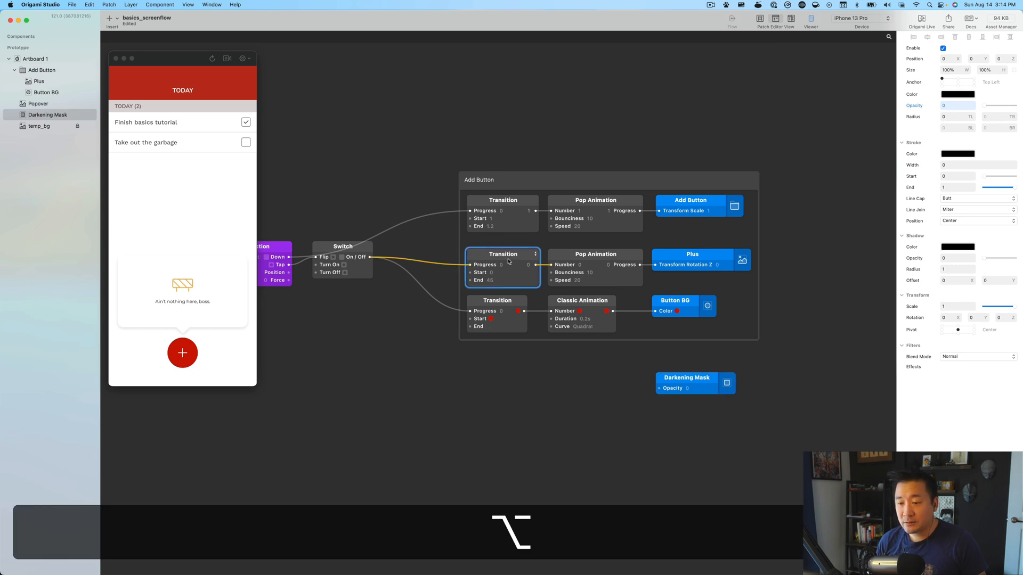
drag(510, 258, 510, 369)
double_click(575, 379)
key(alt+c)
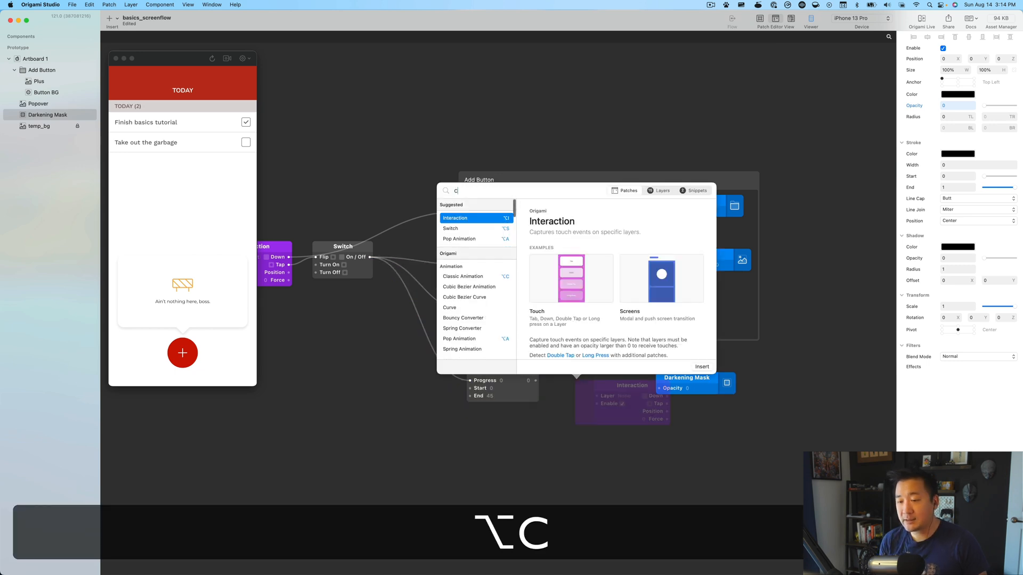
text(l)
key(Return)
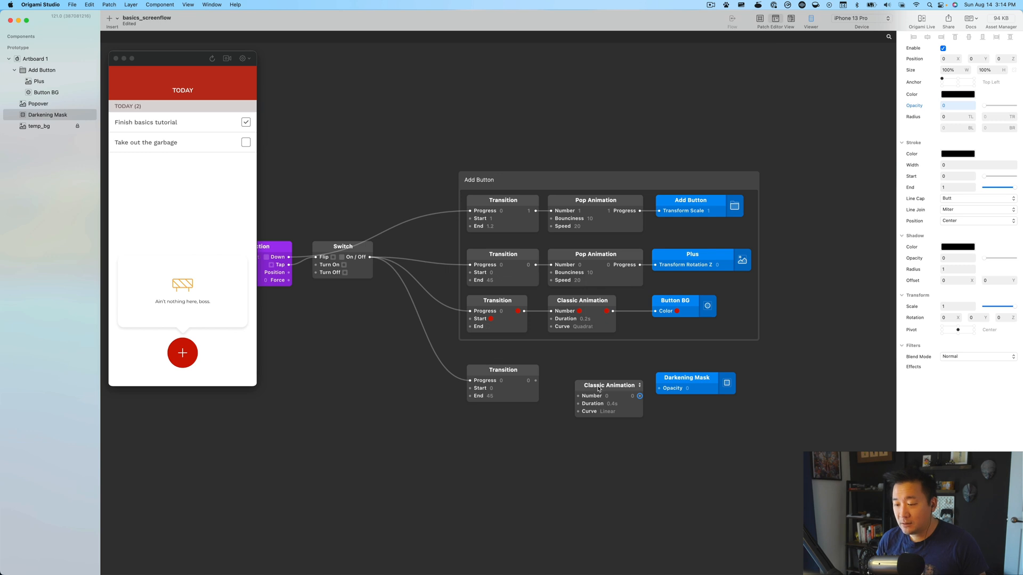
drag(598, 389, 574, 373)
Set the End value of the duplicated Transition patch to 0.8.
click(493, 388)
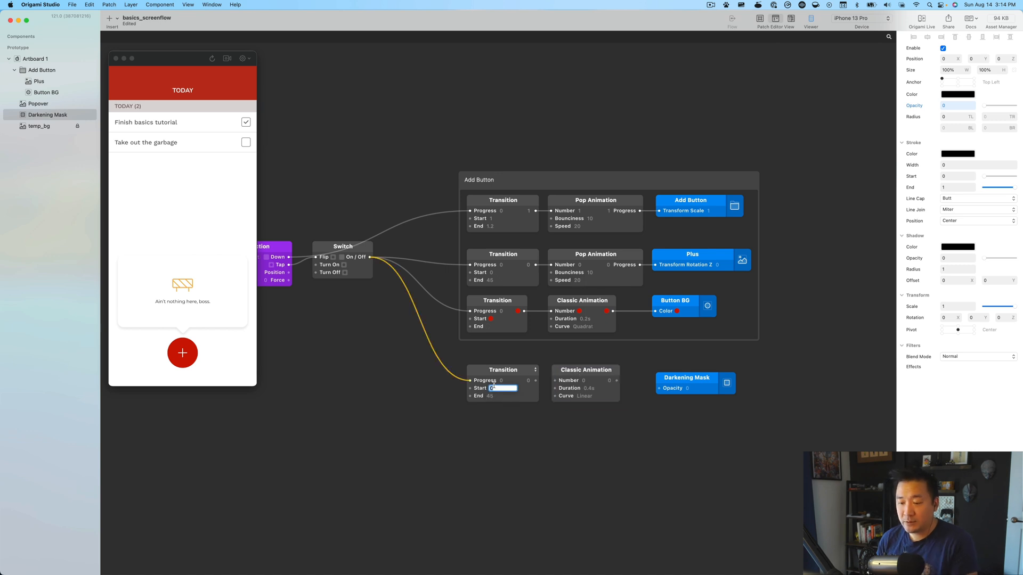
click(495, 396)
text(1)
key(Return)
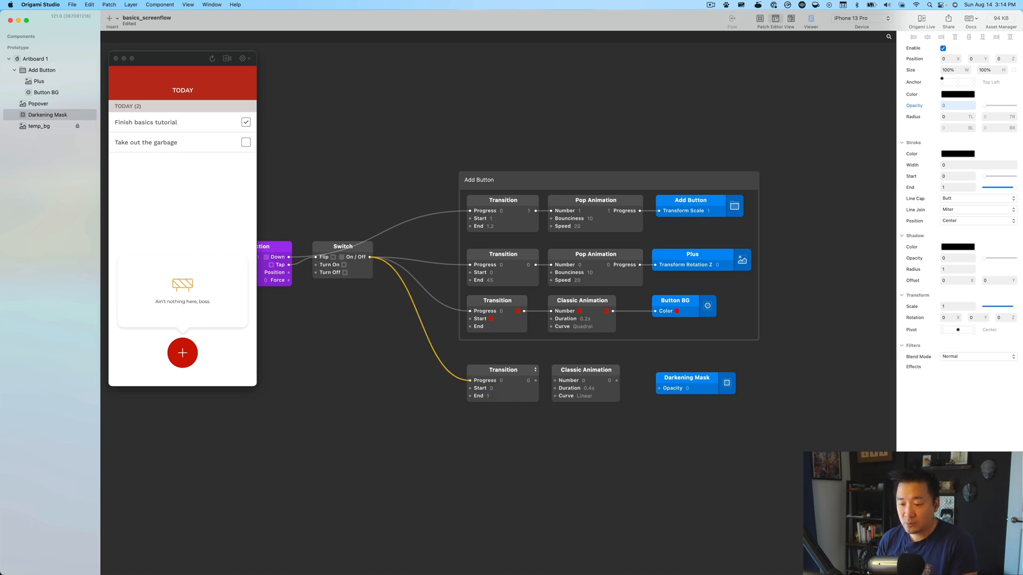
click(501, 397)
text(0.8)
key(Return)
click(504, 370)
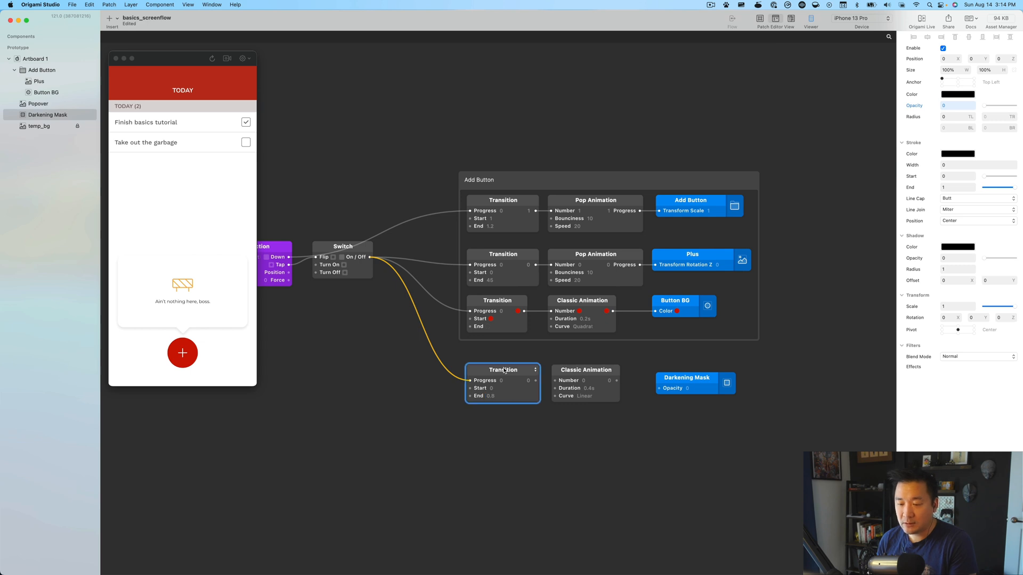
Connect the new Transition through the Classic Animation to the Darkening Mask's Opacity, using the Quadratic In-Out curve.
click(573, 372)
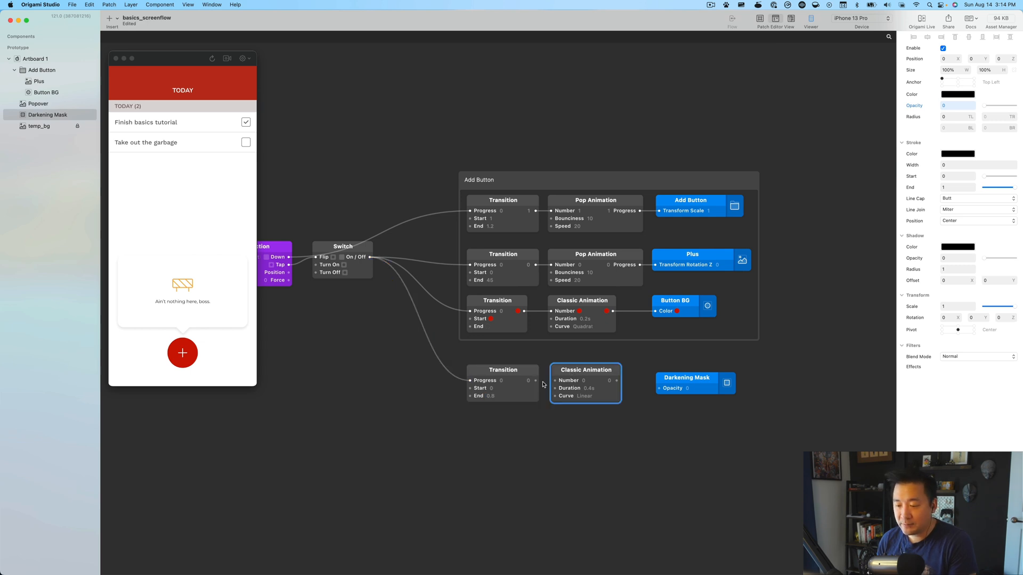
drag(535, 380, 554, 380)
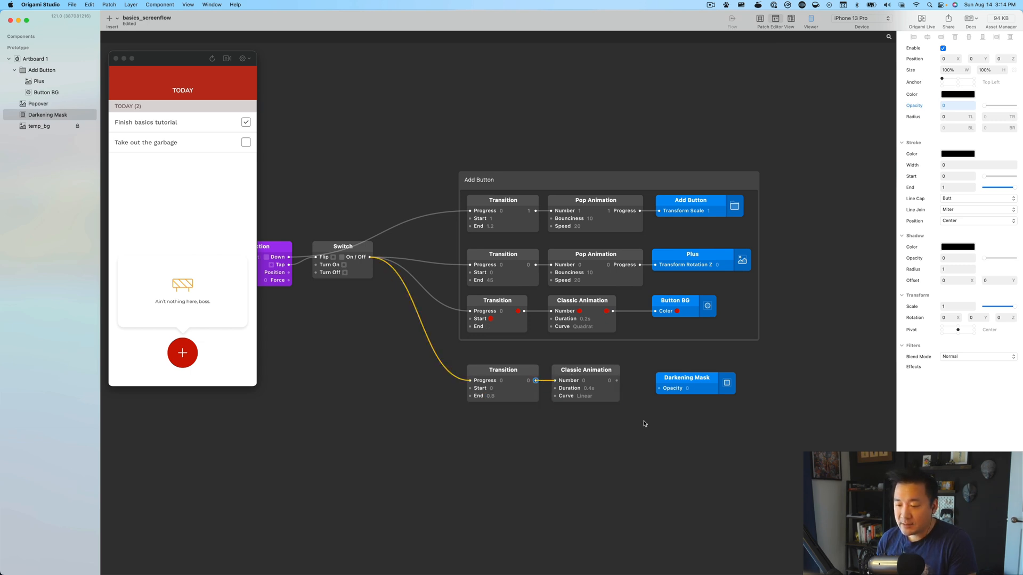
click(584, 396)
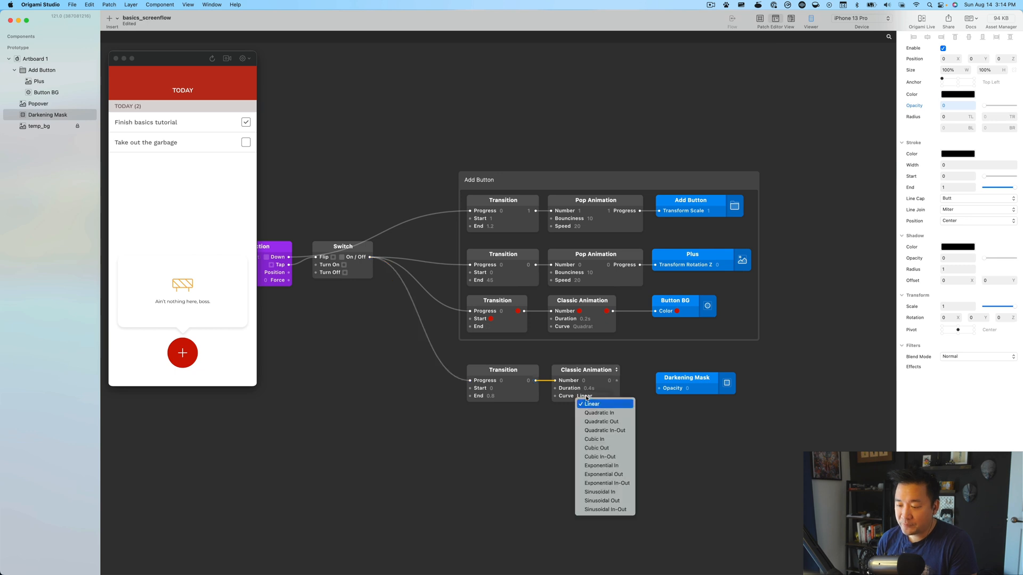
click(598, 424)
click(588, 397)
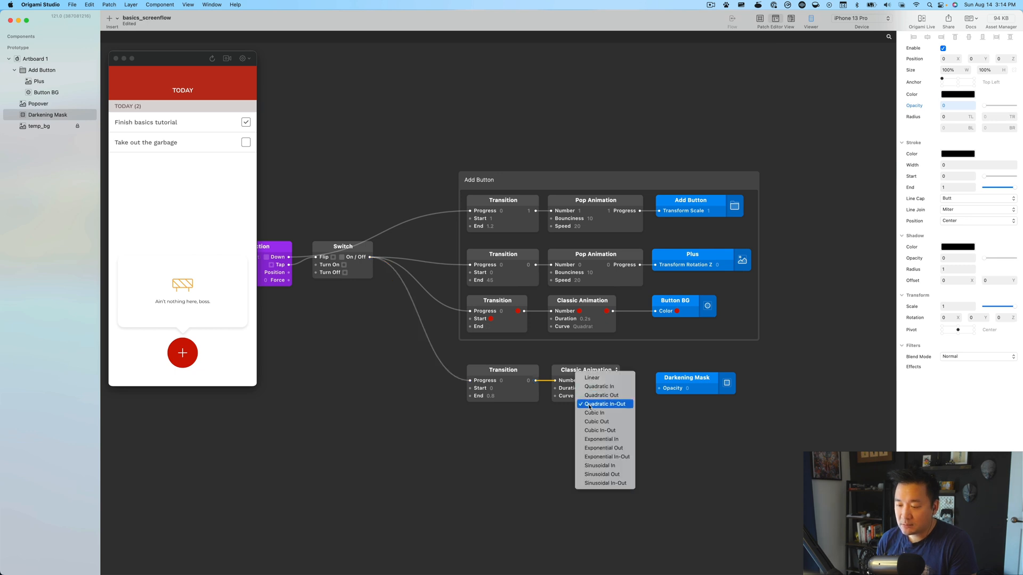
click(589, 405)
drag(617, 381, 670, 384)
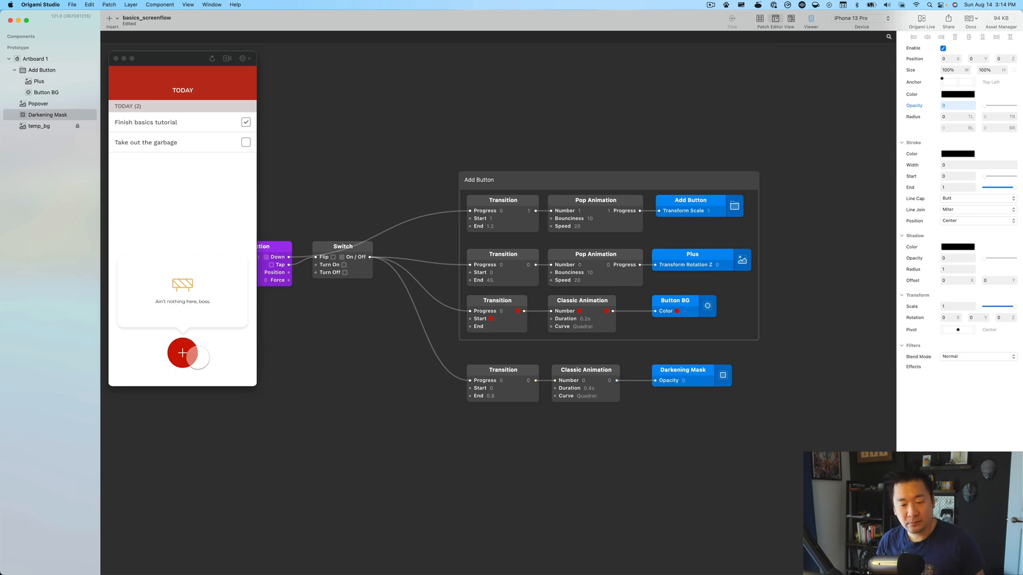
Toggle the add button in the preview to check how the darkening mask fades in and out.
click(181, 354)
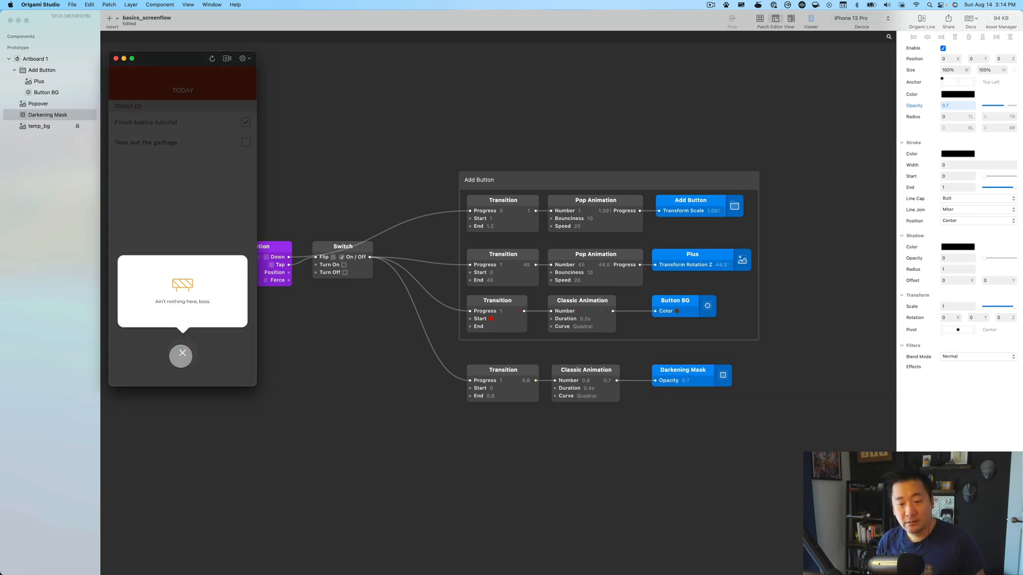
click(181, 357)
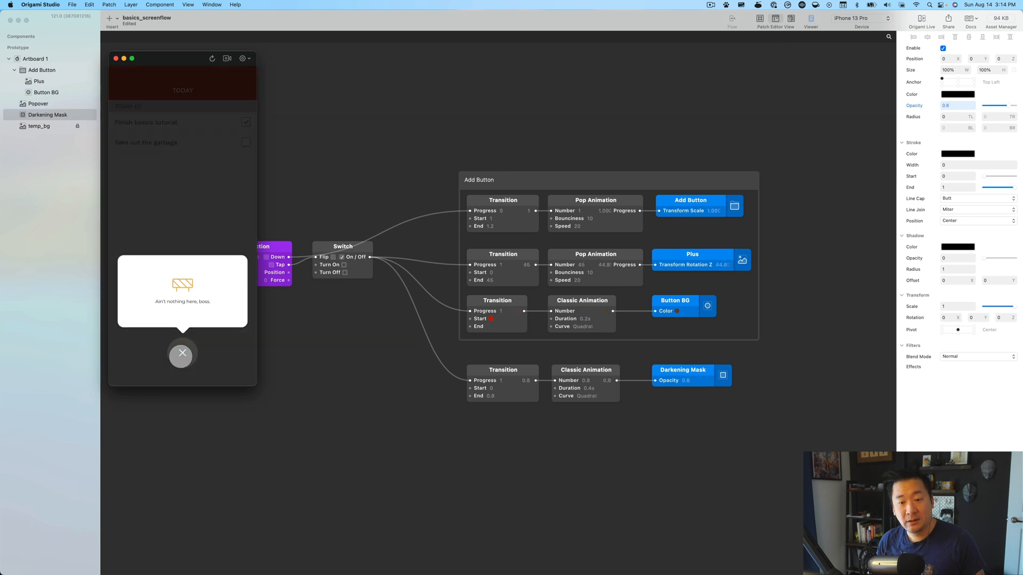
click(180, 357)
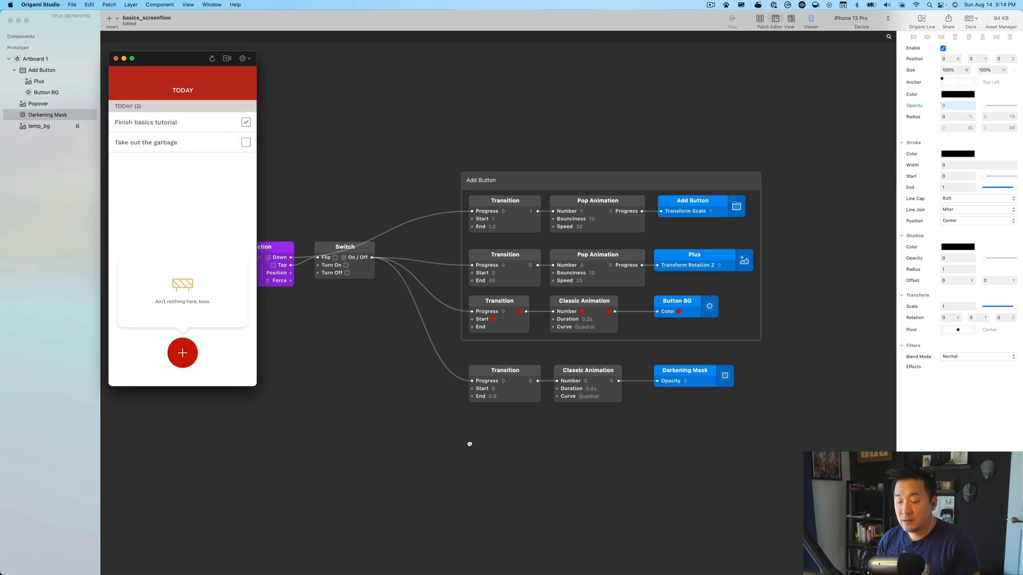
Set the duration of the mask's Classic Animation to 0.2 s and test the fade in the preview.
scroll(468, 445, left, 3)
click(666, 397)
text(0.2)
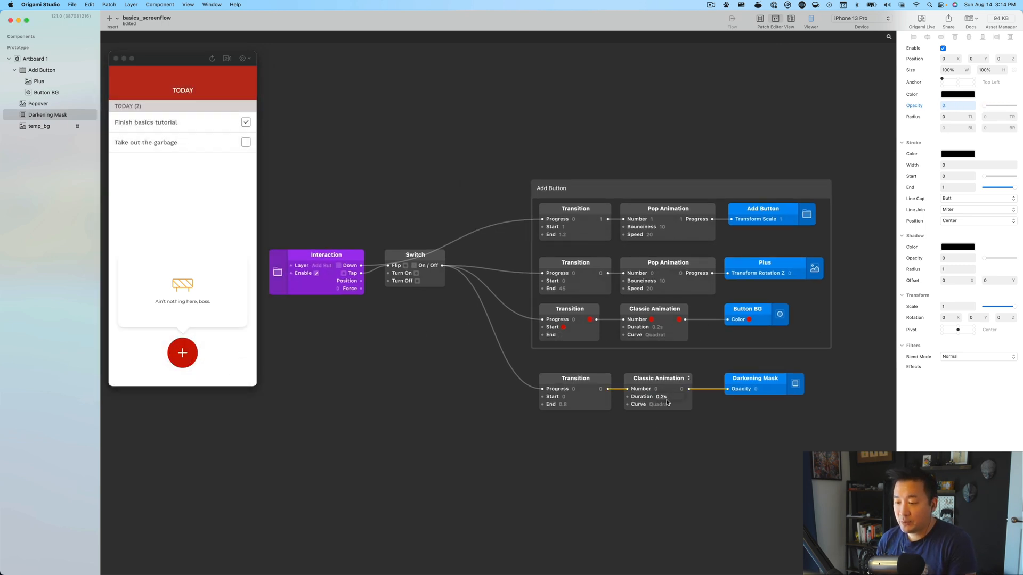
key(Return)
click(374, 434)
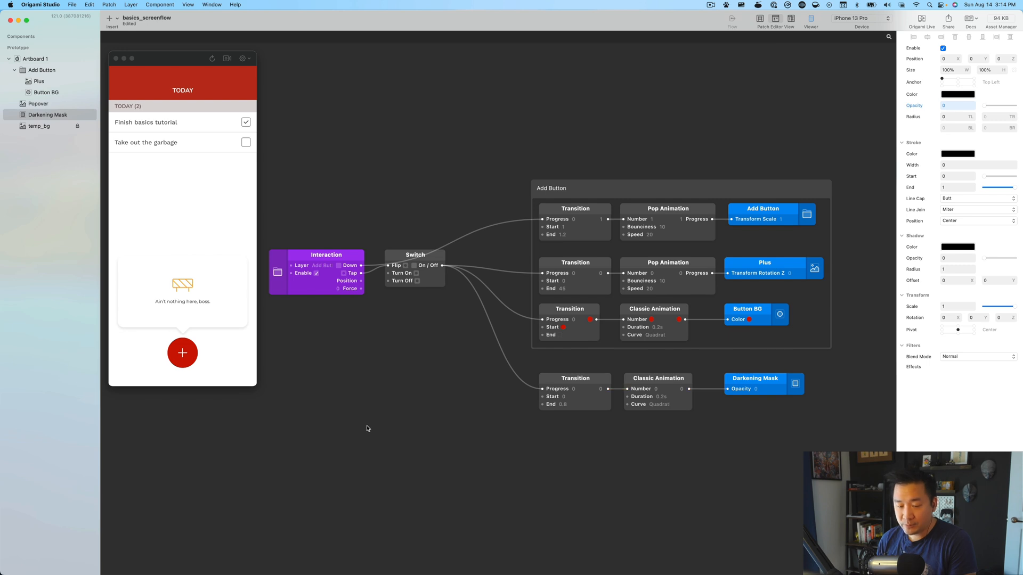
click(183, 354)
click(181, 353)
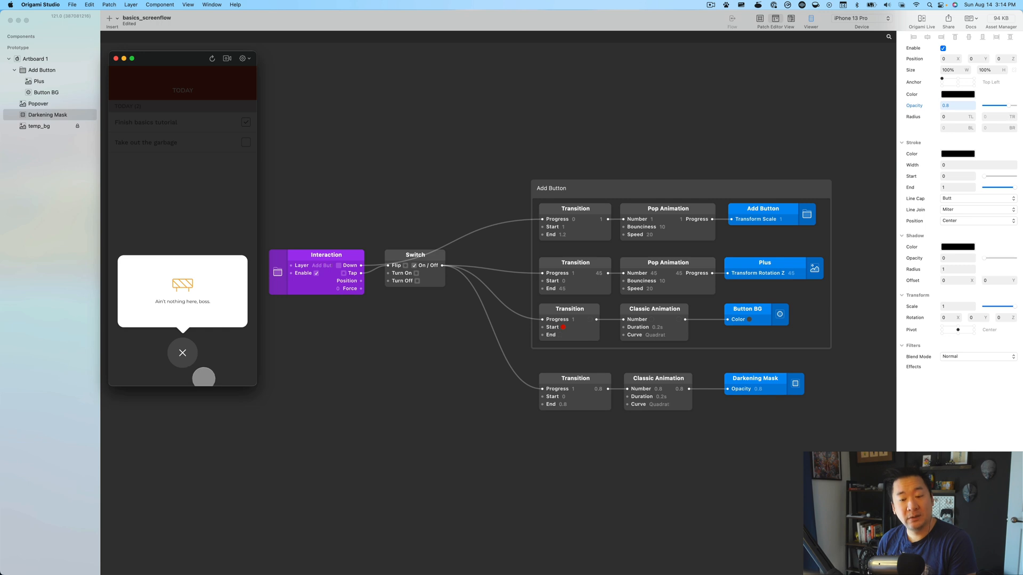
Set the End color of the Button BG's Transition patch to a lighter gray, hex 5A5A5A.
click(182, 354)
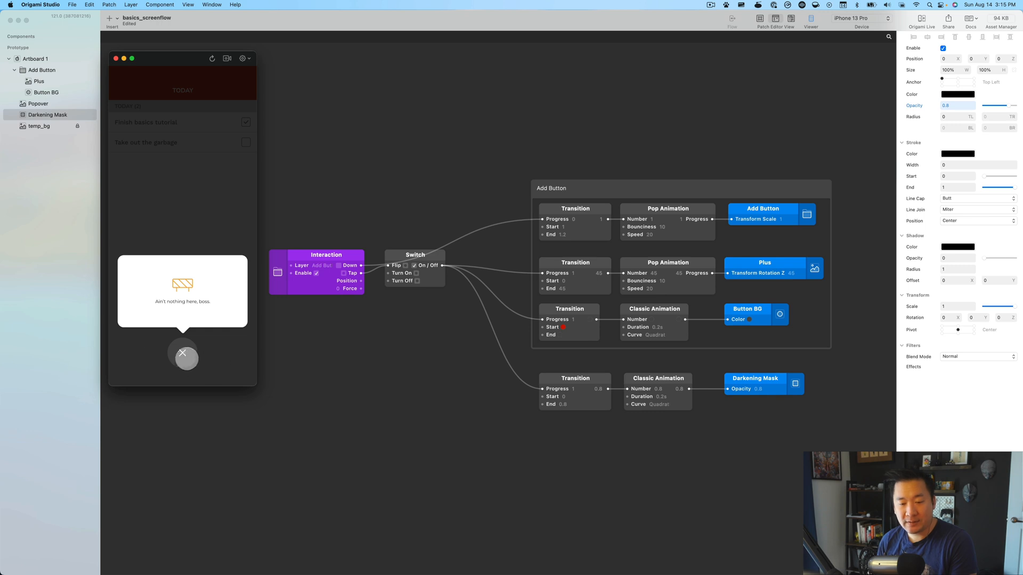
click(559, 339)
click(559, 338)
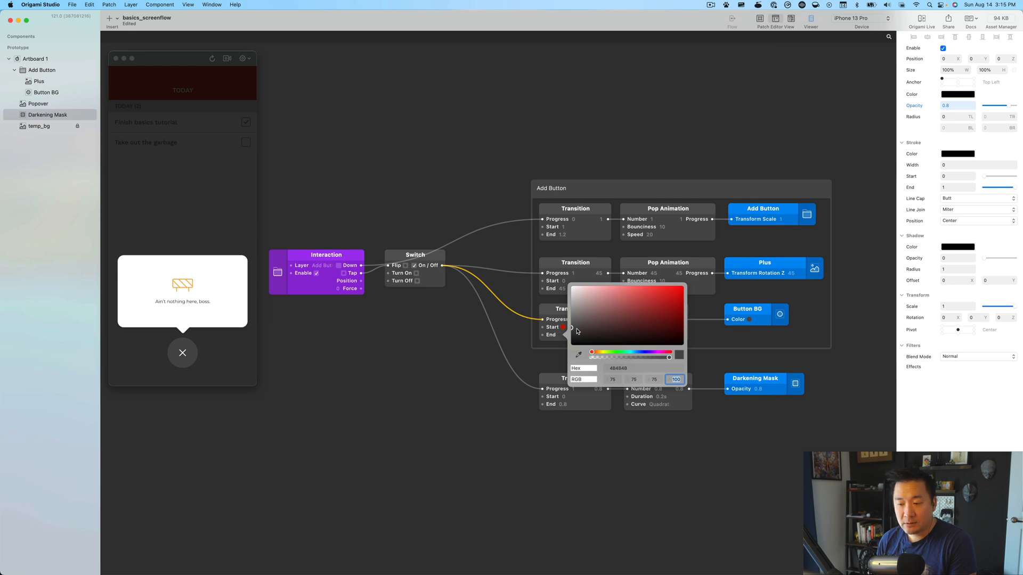
drag(573, 330, 560, 325)
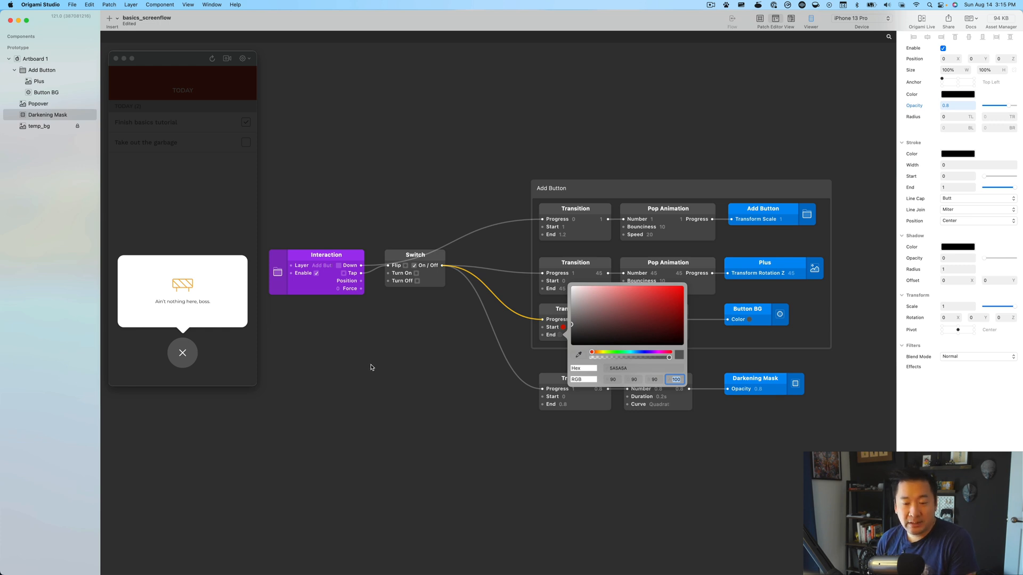
Toggle the add button repeatedly in the preview to check its gray color against the darkened background.
click(170, 354)
click(183, 356)
click(184, 355)
click(186, 357)
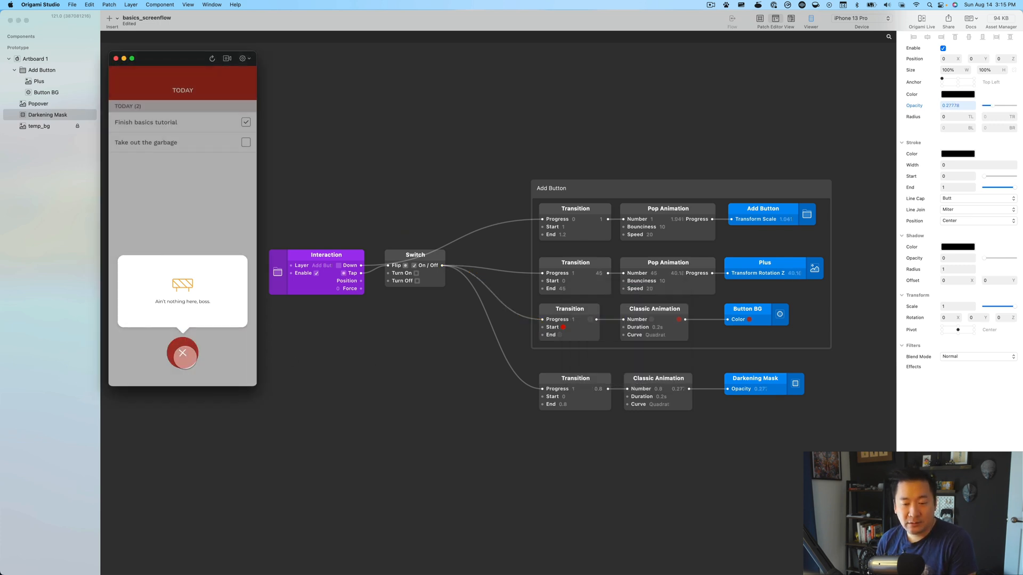
click(185, 356)
click(184, 356)
click(184, 356)
click(184, 355)
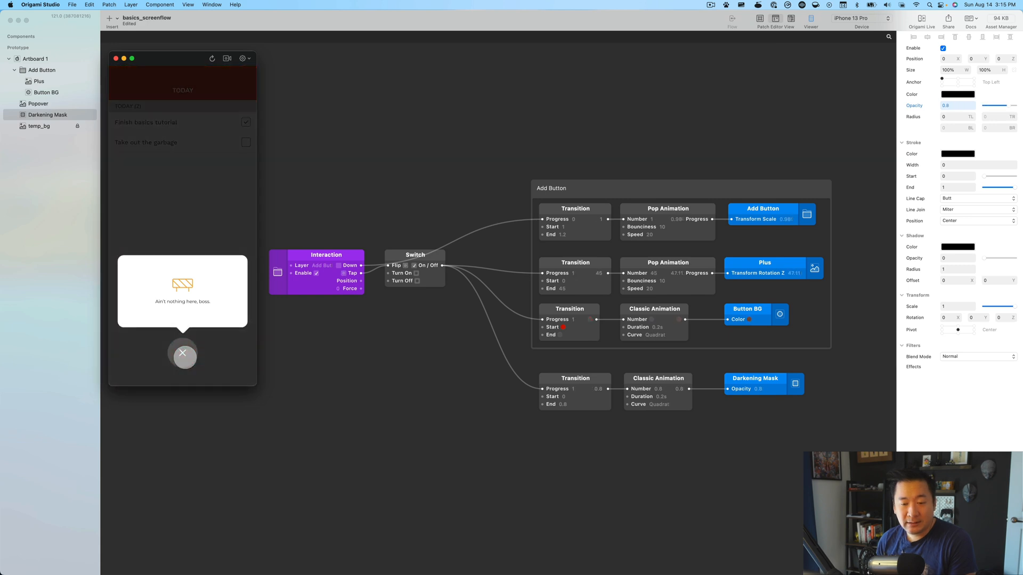
click(184, 356)
click(185, 356)
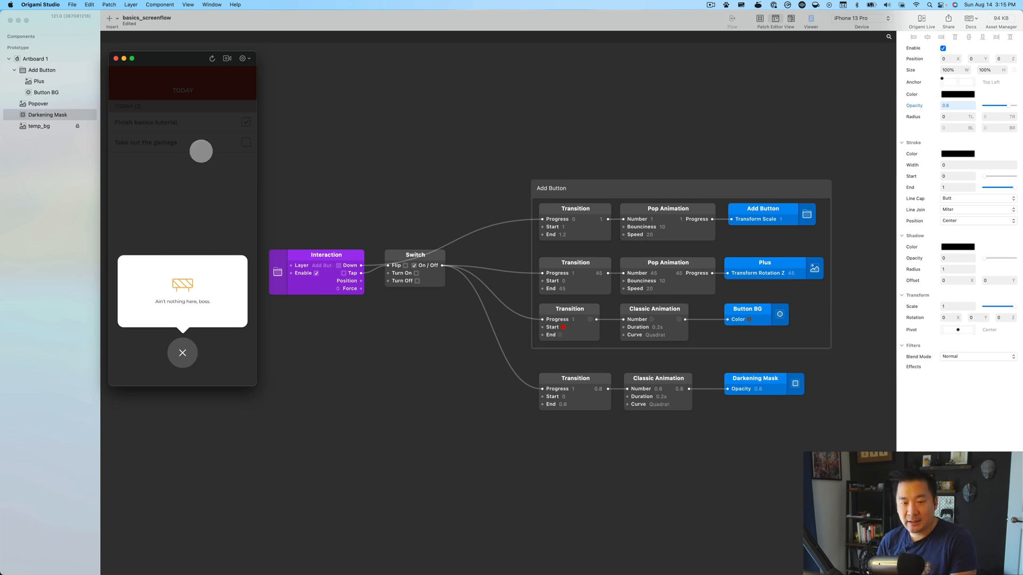
Set the End value of the Darkening Mask's Transition patch to 0.5.
click(567, 405)
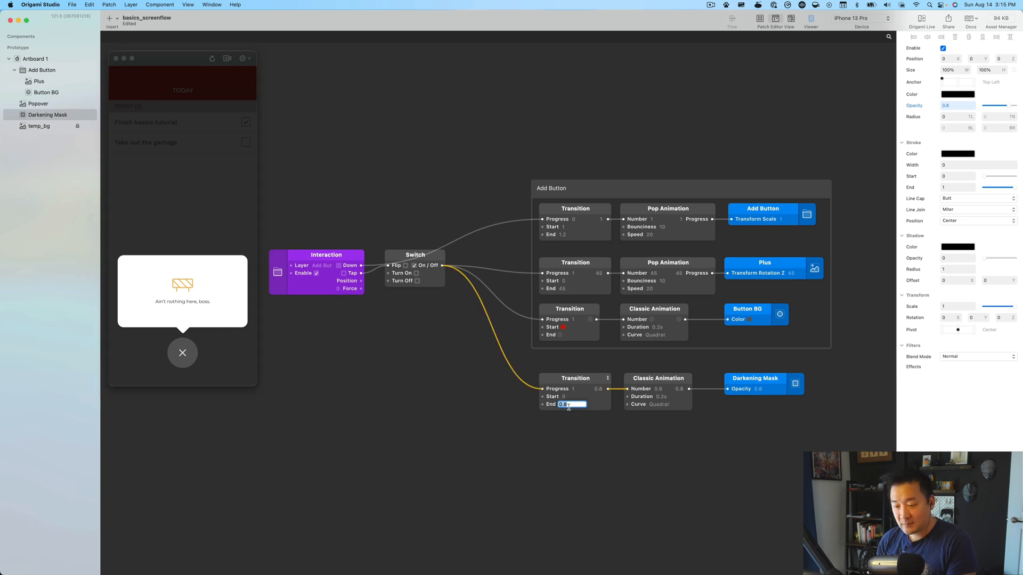
text(0.5)
key(Return)
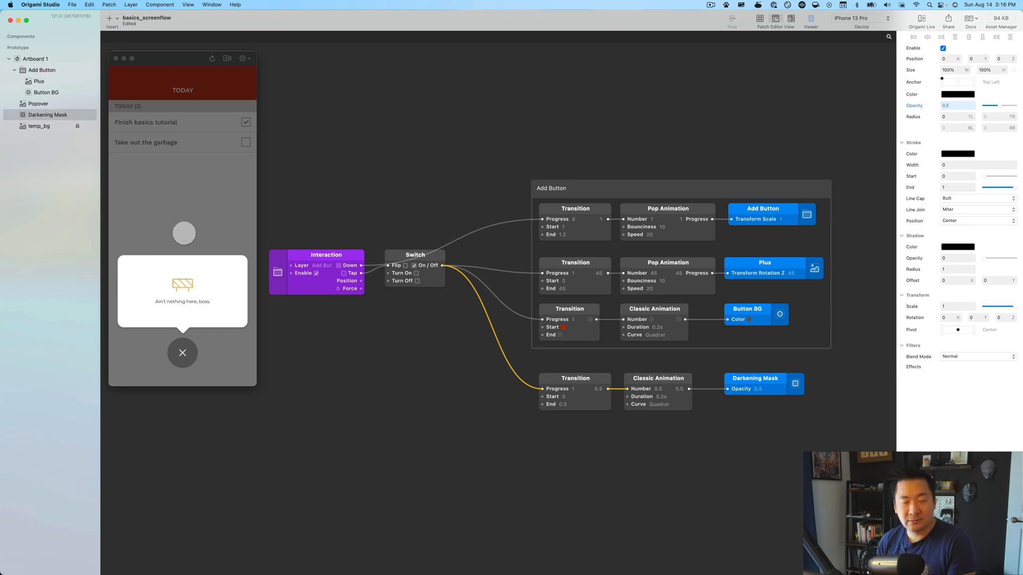
Set the End color of the Button BG's Transition patch to dark gray, hex 393939.
click(560, 337)
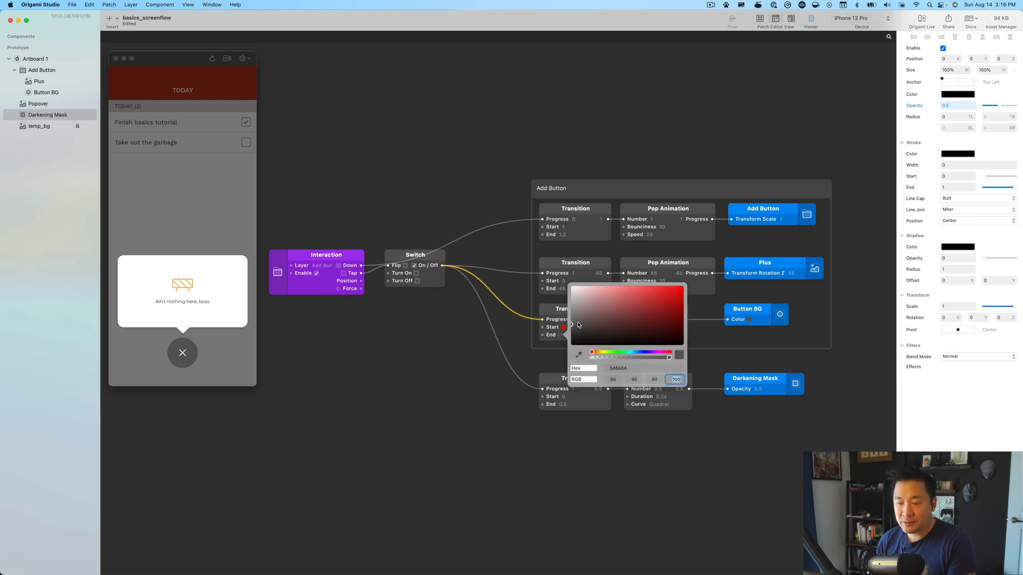
drag(579, 324, 568, 335)
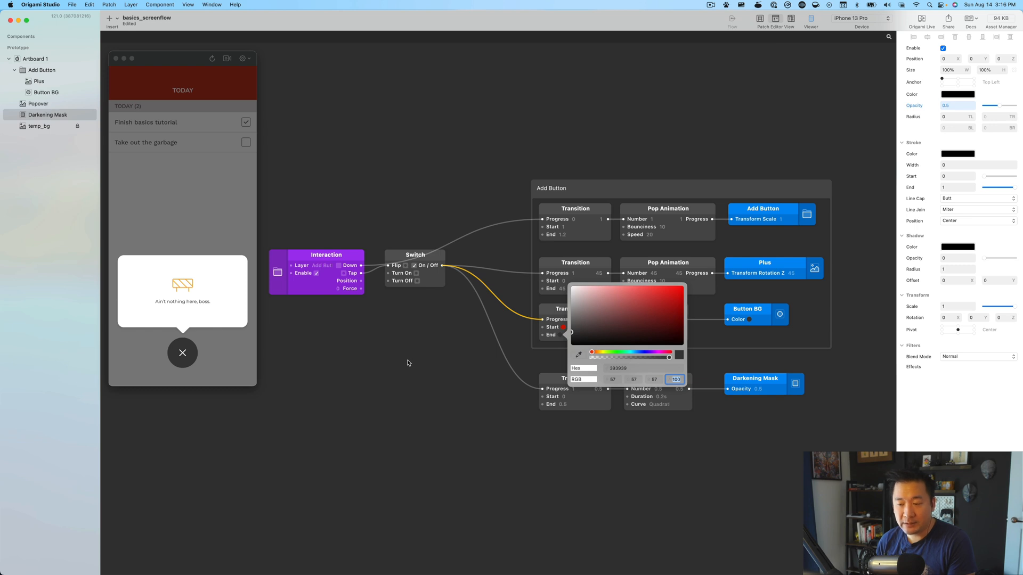
click(371, 364)
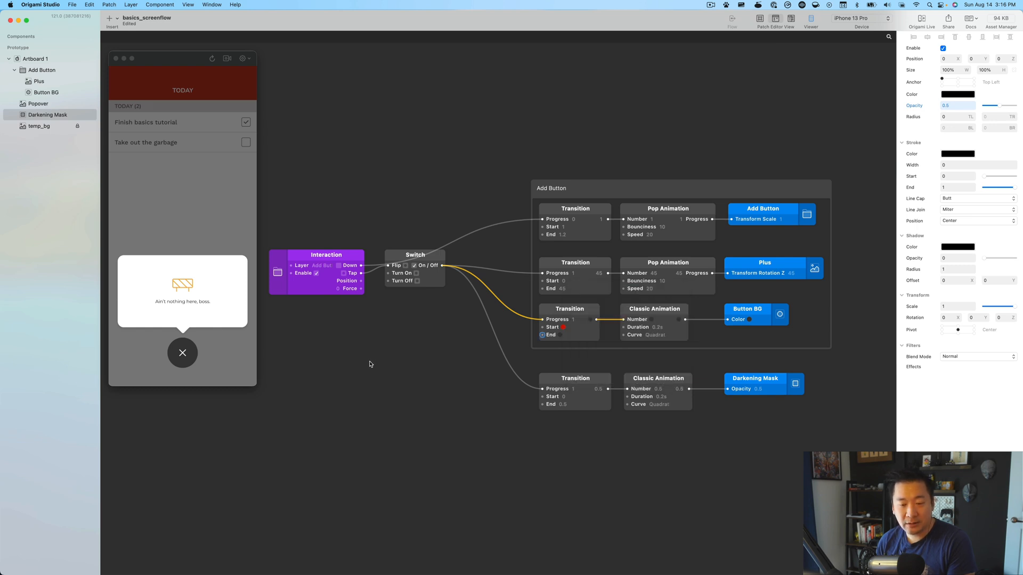
Toggle the add button on and off in the preview to examine the adjusted mask opacity and button color.
click(182, 354)
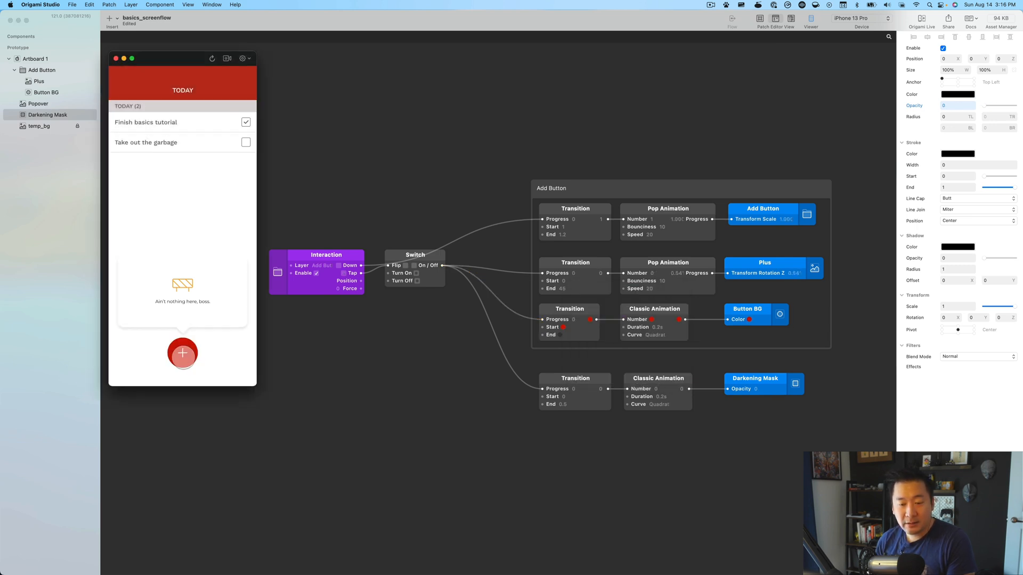
click(183, 353)
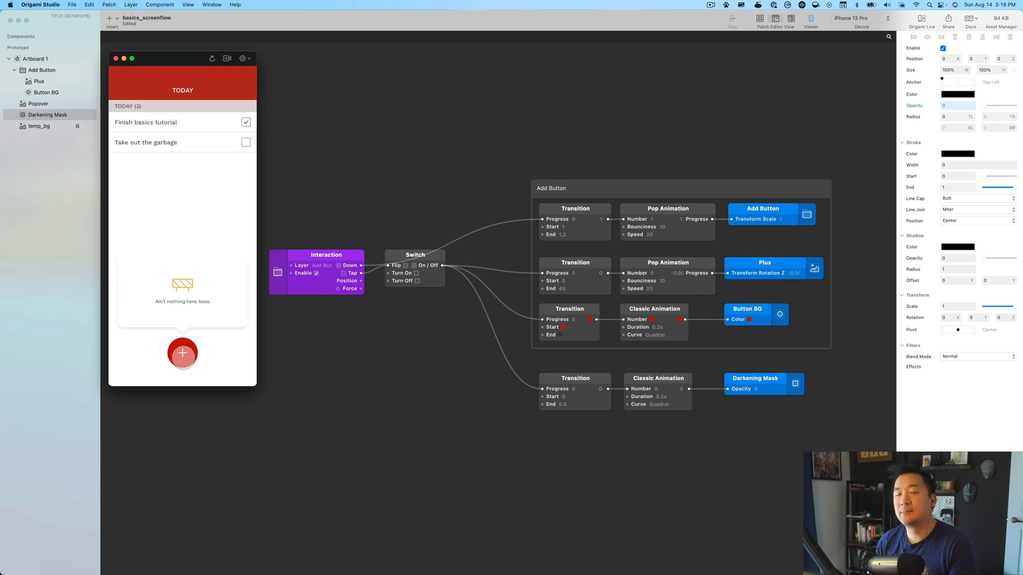
click(182, 354)
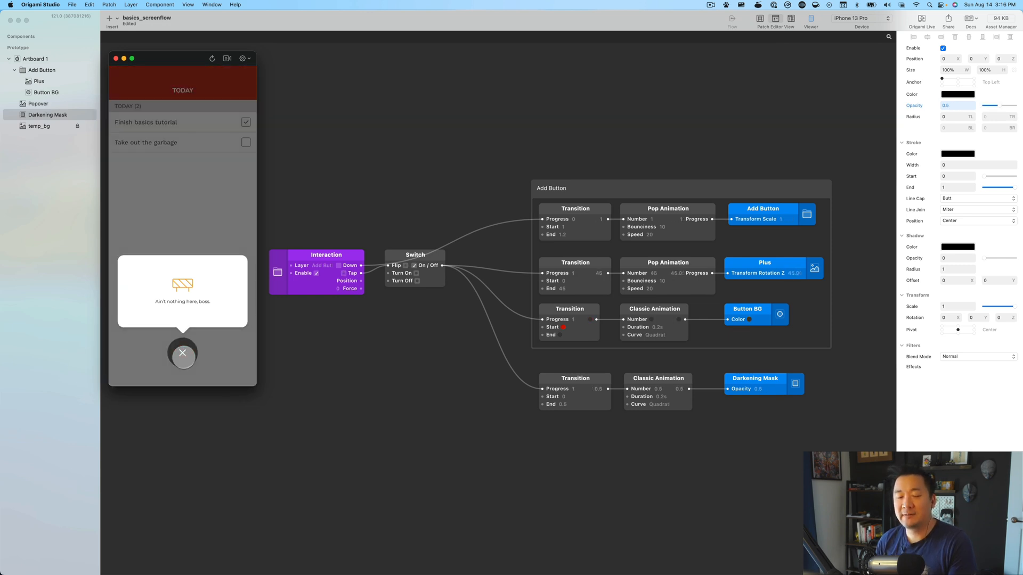
click(184, 356)
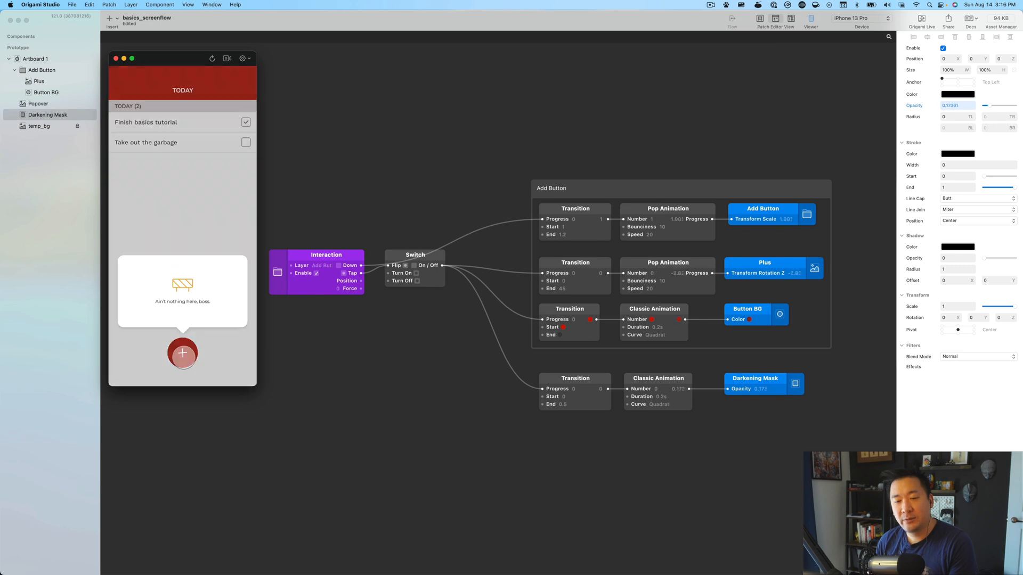
click(183, 356)
click(183, 356)
click(183, 356)
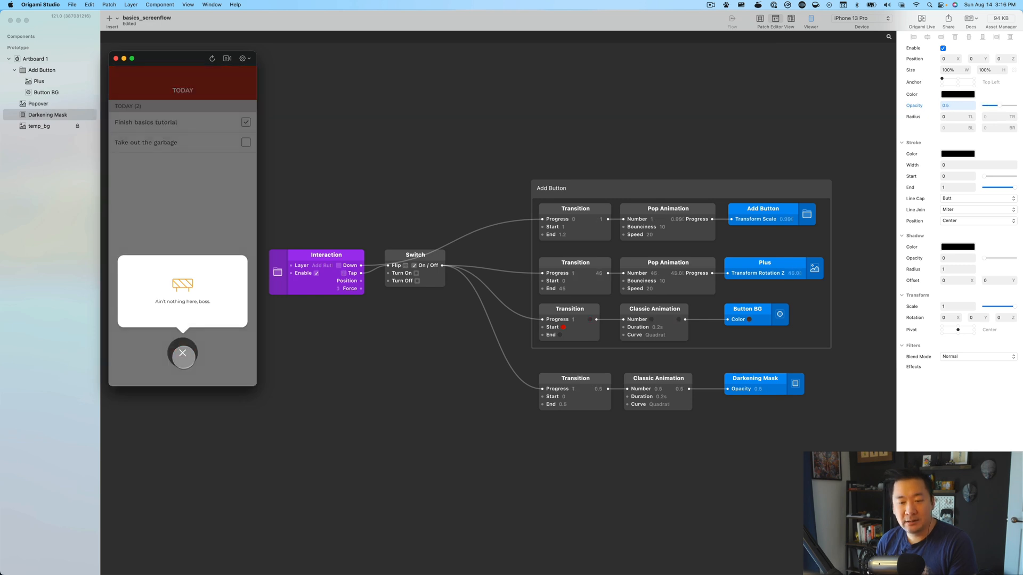
click(184, 356)
click(183, 356)
click(183, 356)
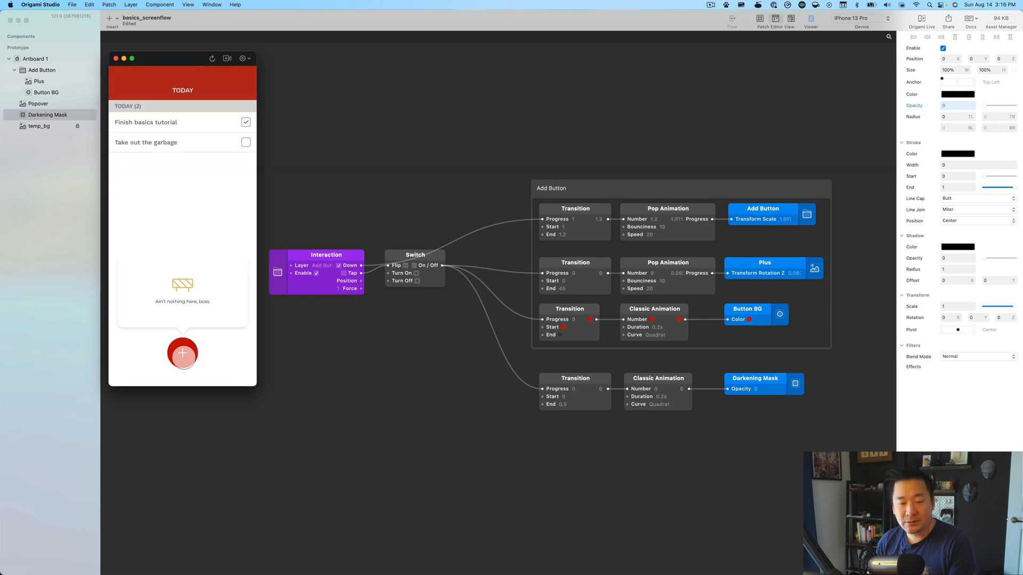
click(183, 356)
click(184, 356)
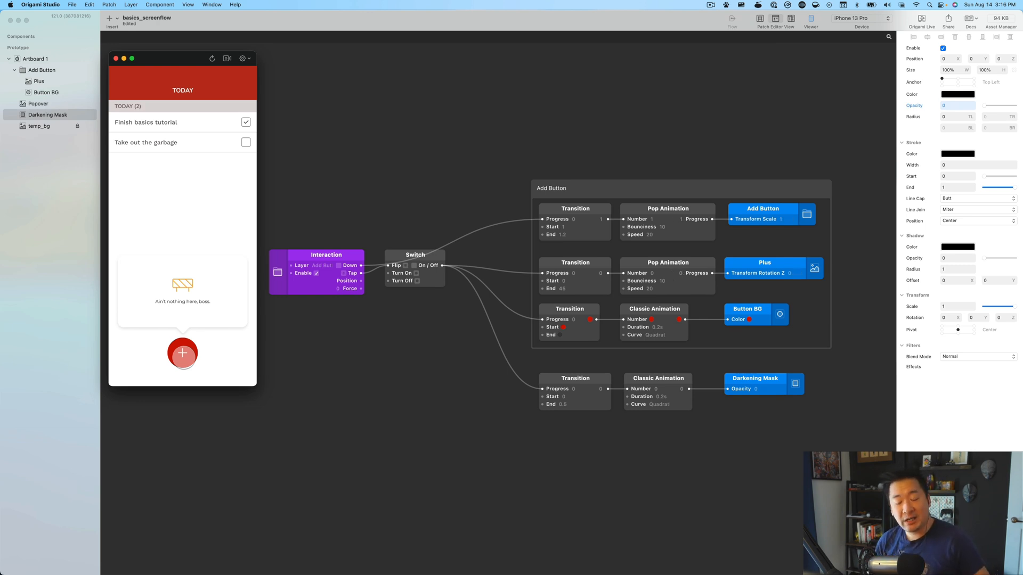
Wrap the mask's three patches in a comment titled "Darkening Mask" and move it slightly down, clear of the Add Button comment.
drag(507, 463, 767, 320)
right_click(692, 338)
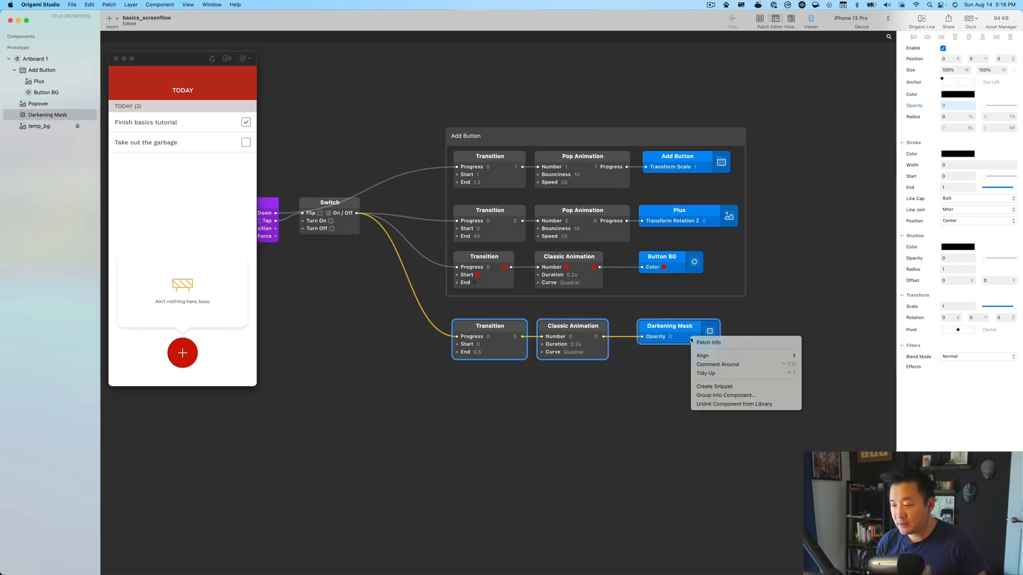
click(714, 365)
text(D)
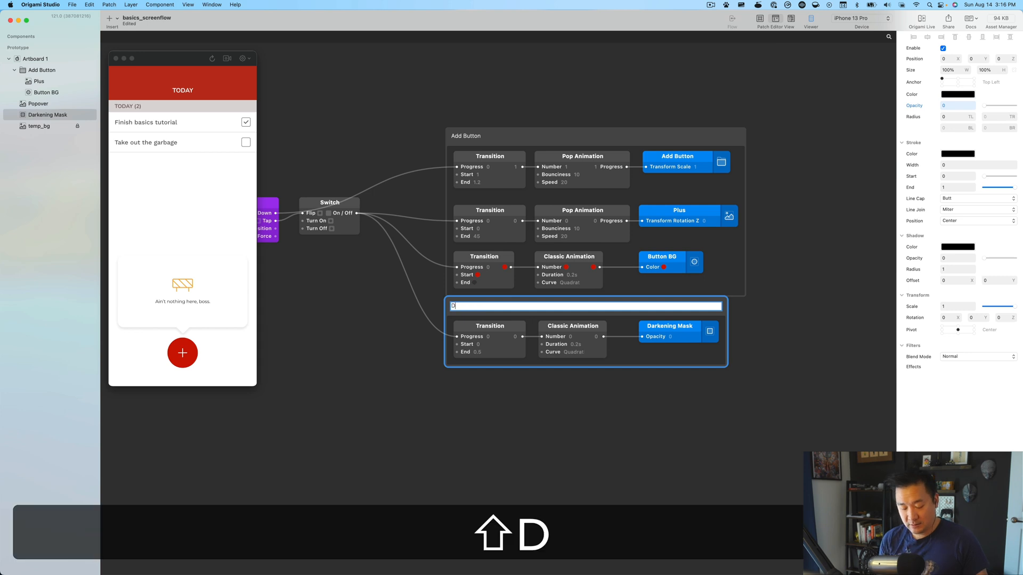
text(arkening Mask)
key(Return)
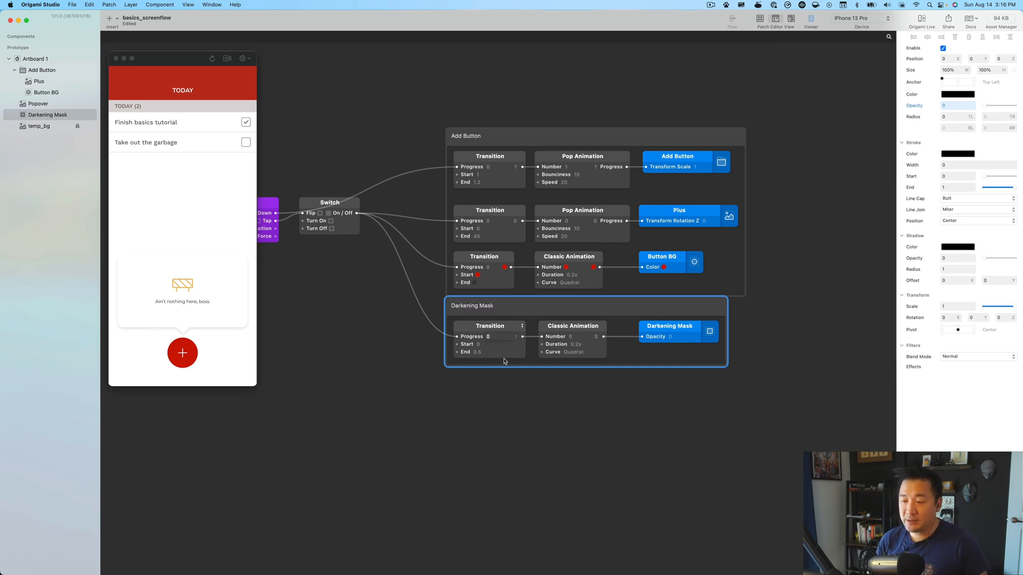
drag(506, 310, 506, 325)
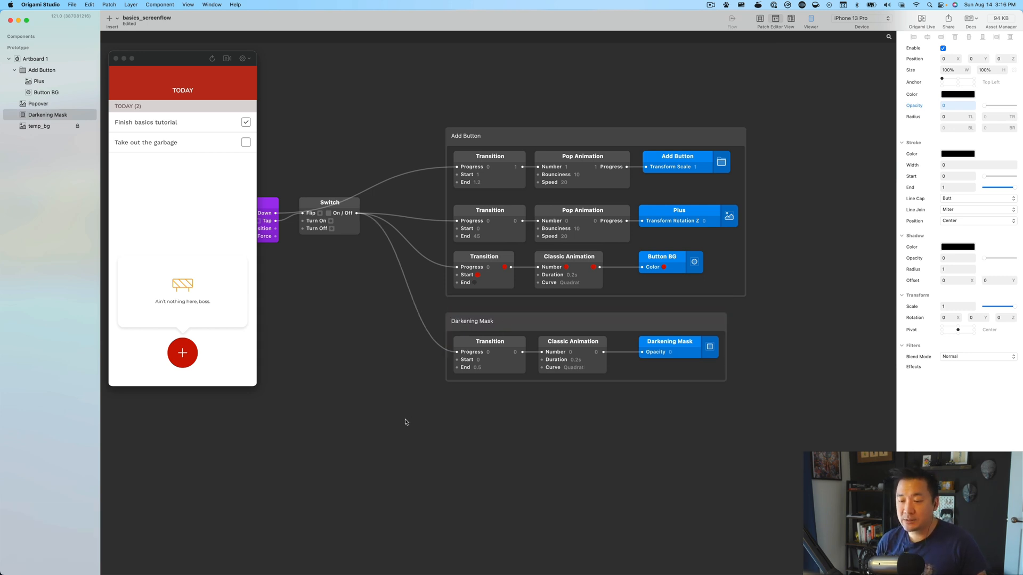
mouse_move(412, 424)
mouse_down()
mouse_move(500, 402)
mouse_move(555, 414)
mouse_move(416, 409)
mouse_up()
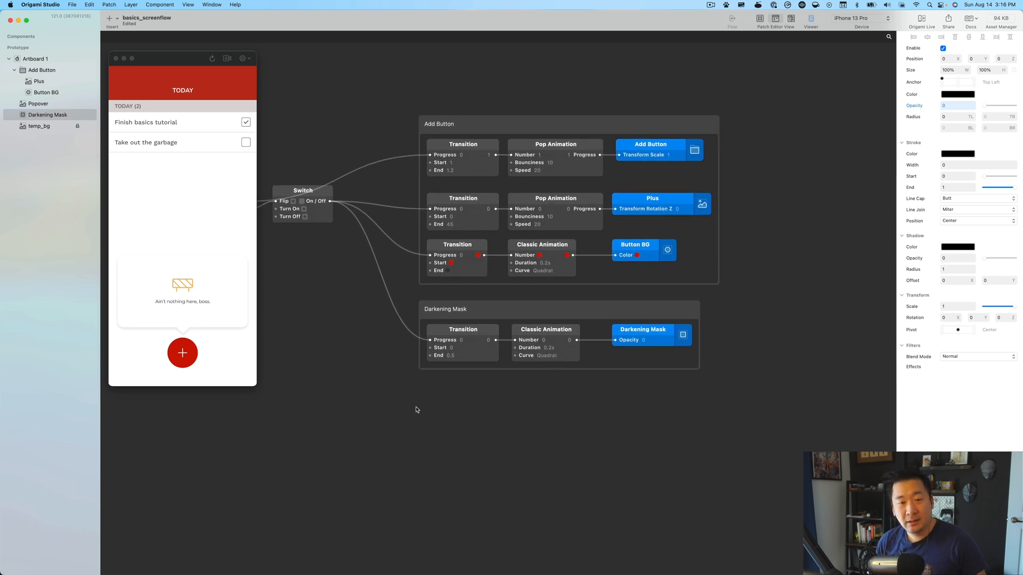
Collapse the Add Button layer group and select the Popover layer.
click(16, 70)
click(55, 85)
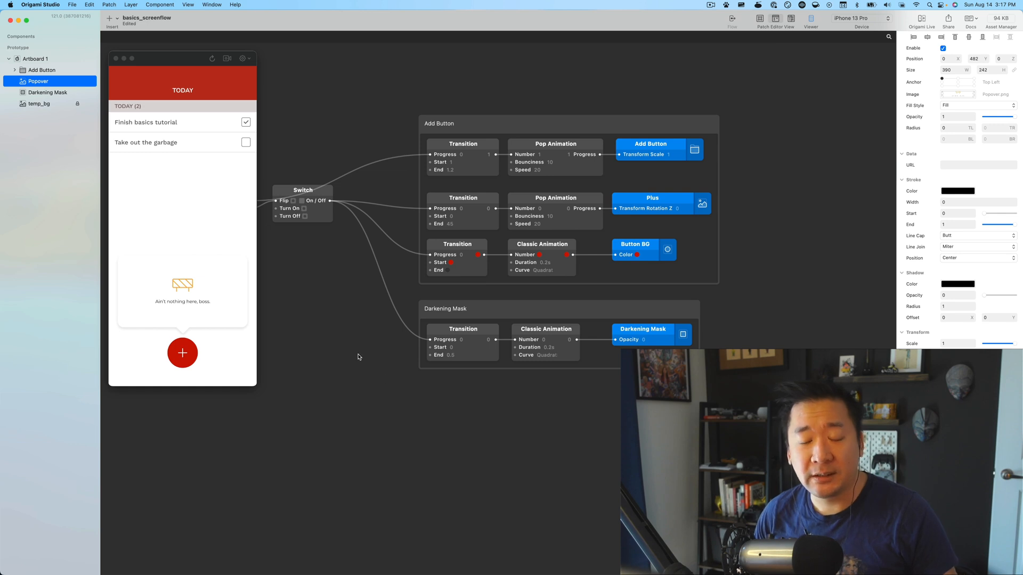
mouse_move(72, 85)
Add a Position Y patch for the Popover layer and place it below the Darkening Mask comment.
scroll(362, 346, left, 5)
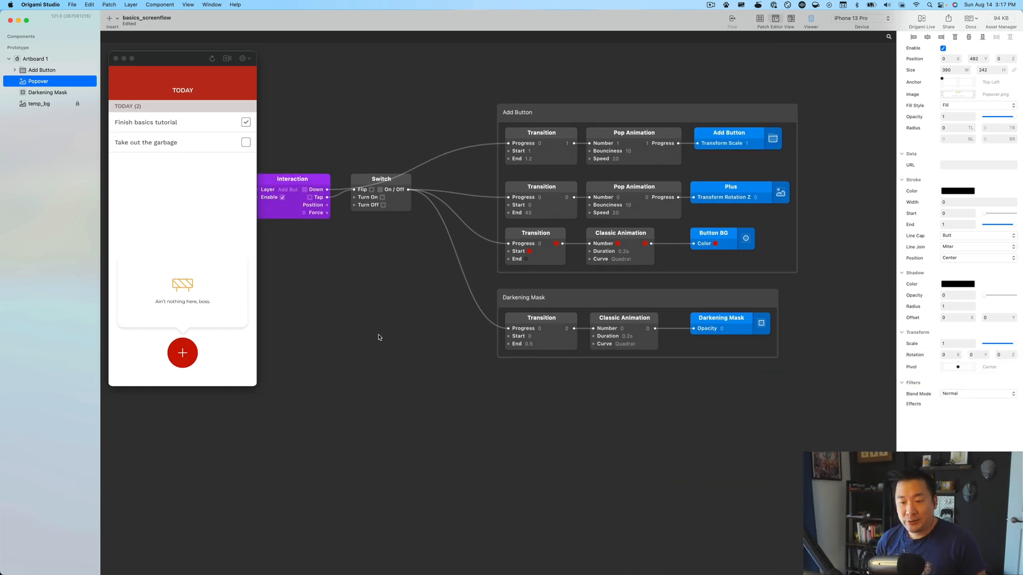
scroll(379, 326, down, 3)
scroll(378, 306, left, 3)
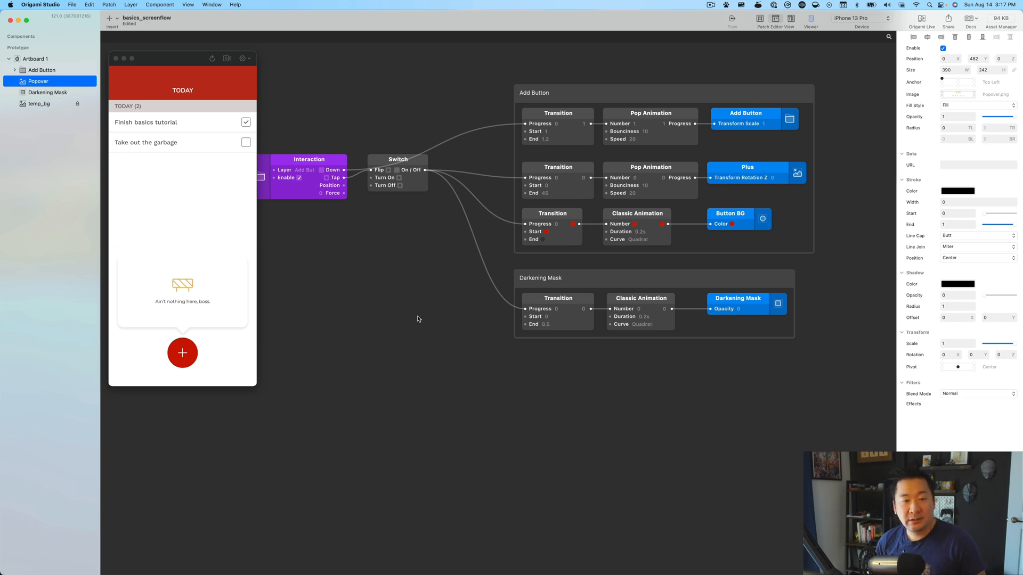
scroll(418, 319, up, 2)
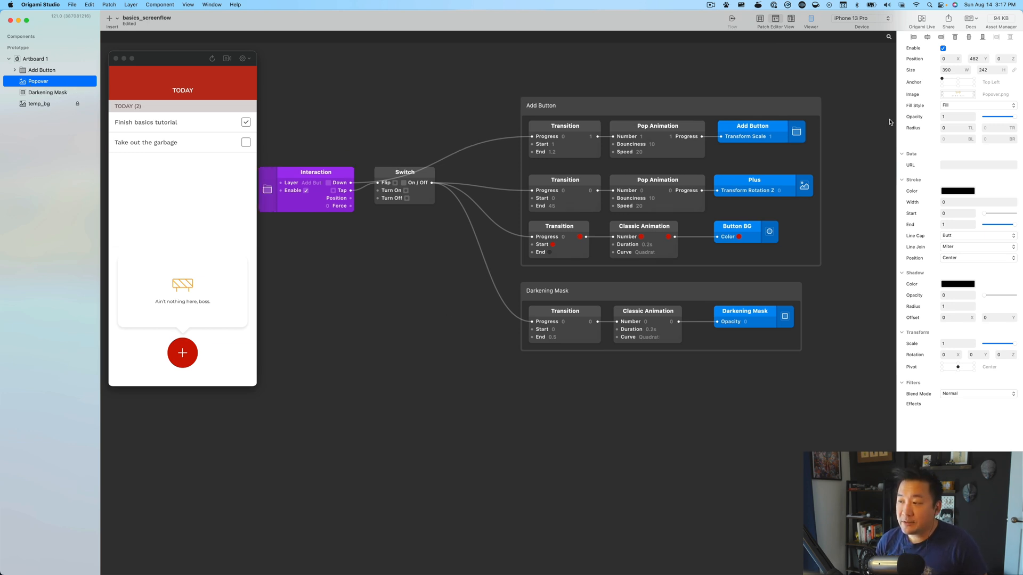
click(964, 59)
scroll(602, 411, right, 5)
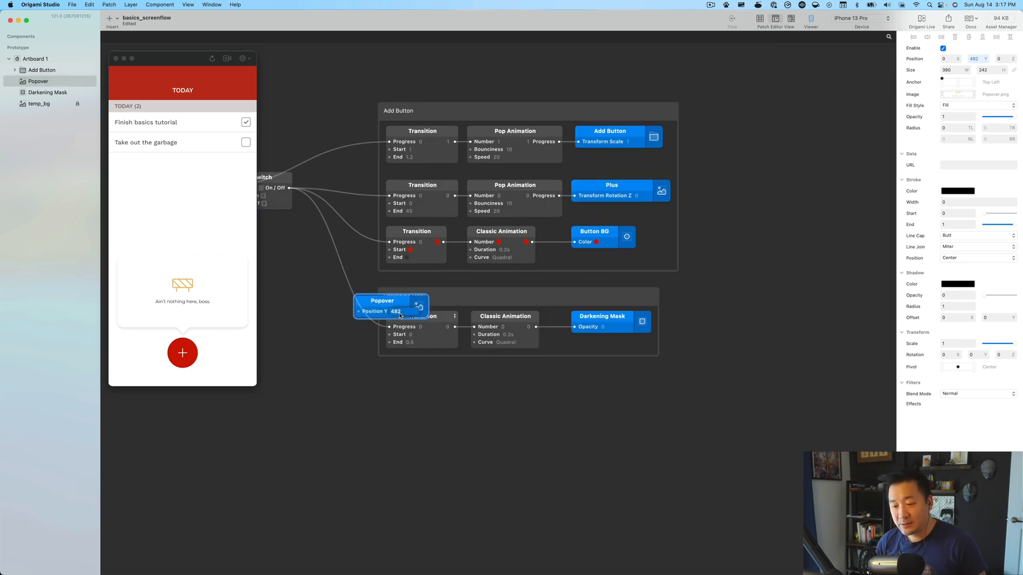
drag(391, 306, 602, 392)
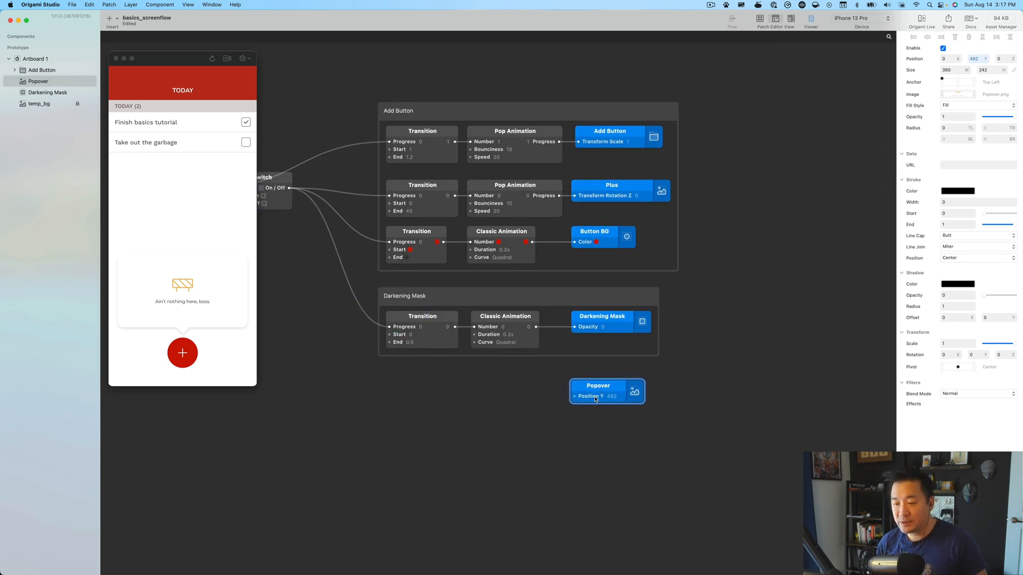
click(558, 469)
scroll(527, 430, left, 2)
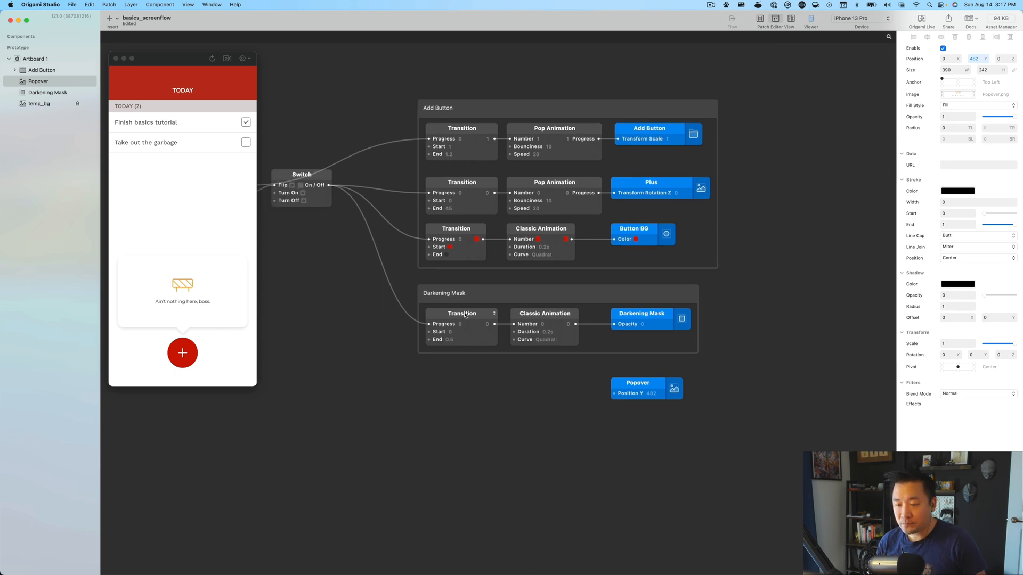
Duplicate the mask's Transition and Classic Animation patches together and place the copies beside the Popover patch.
drag(465, 315, 469, 385)
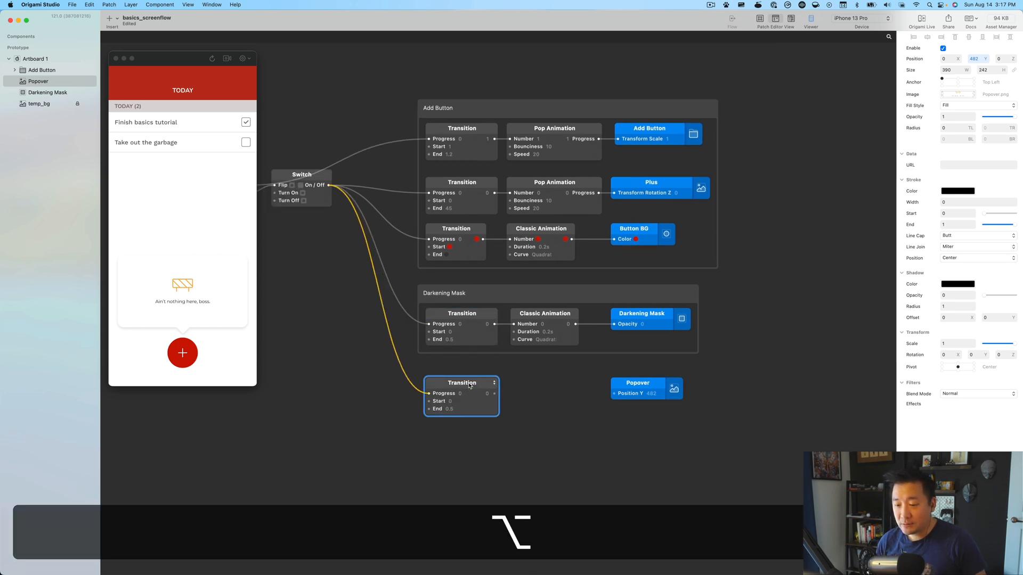
key(alt+super+z)
shift+click(556, 315)
drag(556, 315, 541, 378)
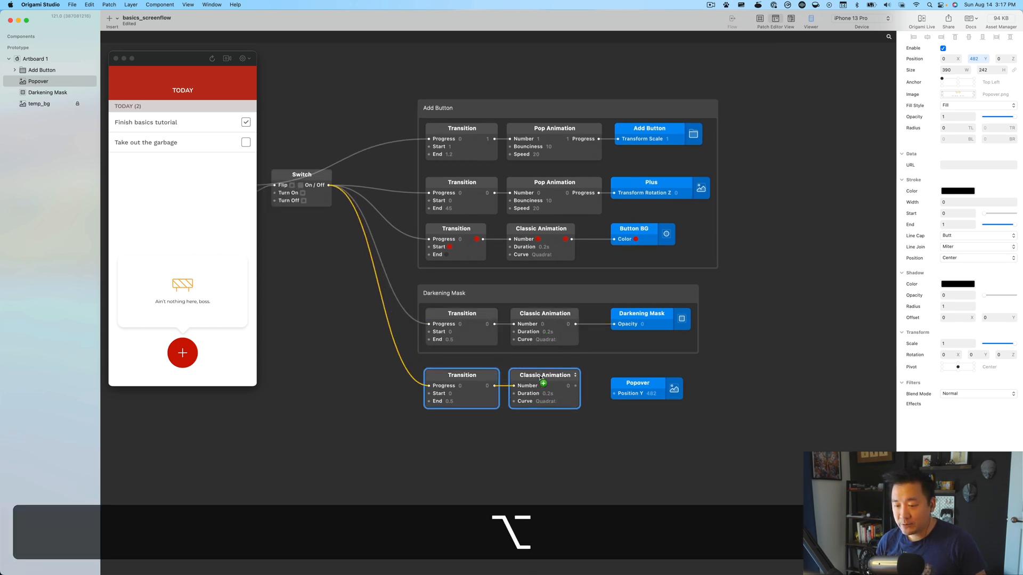
click(513, 435)
Copy the Popover's Position Y value into the End of the duplicated Transition patch, setting it to 482.
click(651, 394)
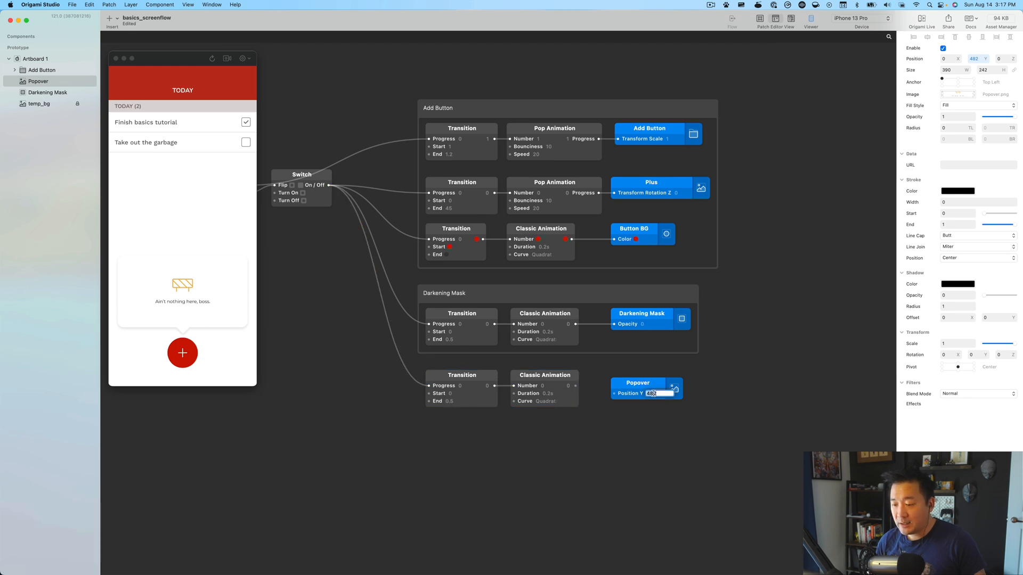
key(super+c)
click(534, 420)
click(448, 401)
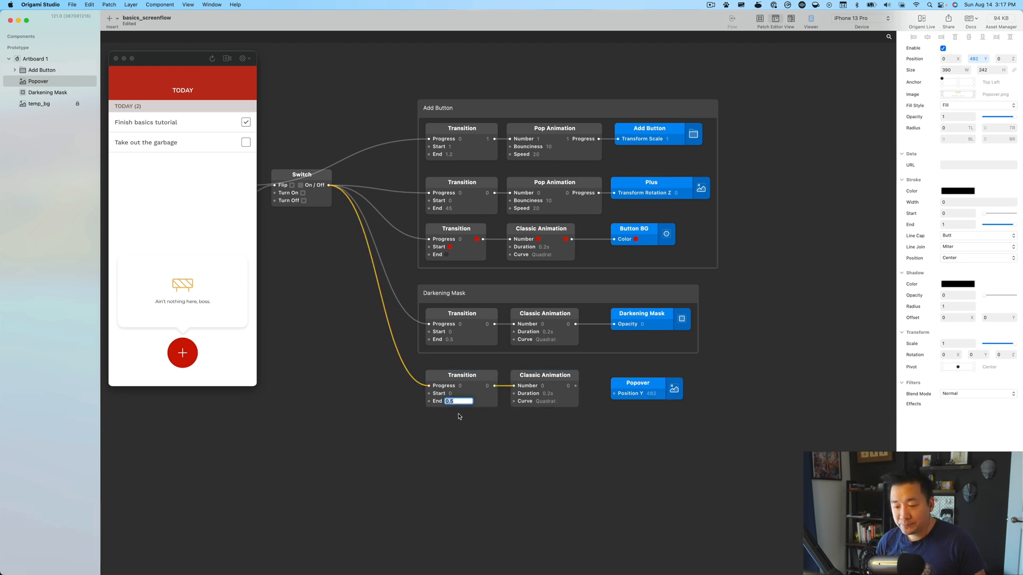
key(super+v)
key(Return)
Set the lower Transition's Start to 1200 and connect its Classic Animation output to the Popover's Position Y.
click(453, 396)
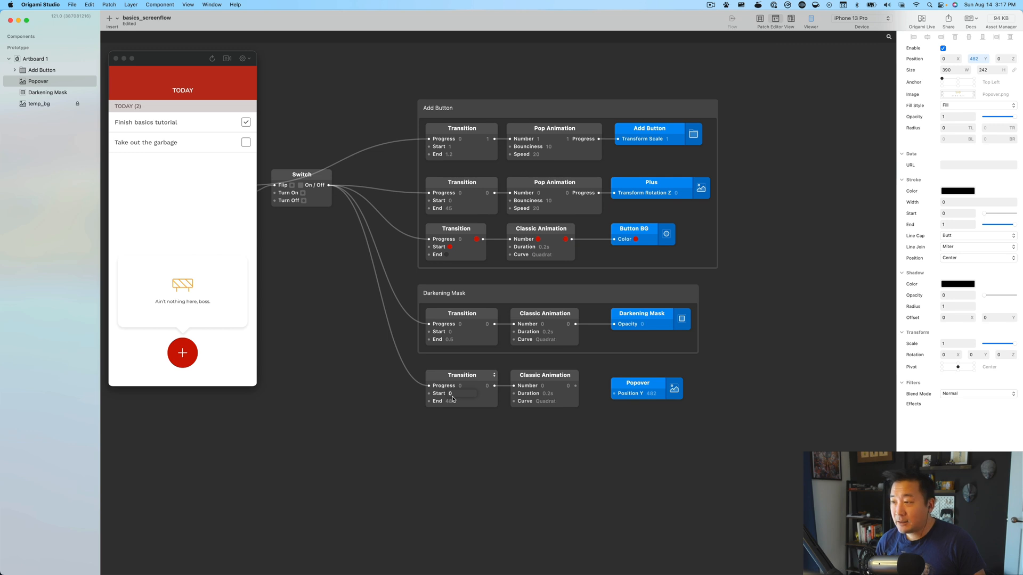
click(453, 397)
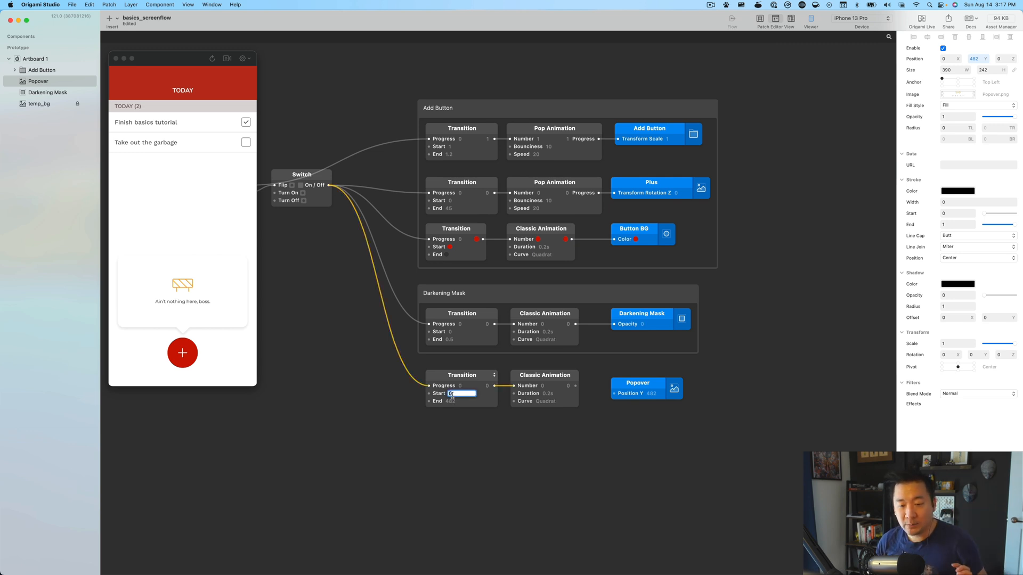
text(12)
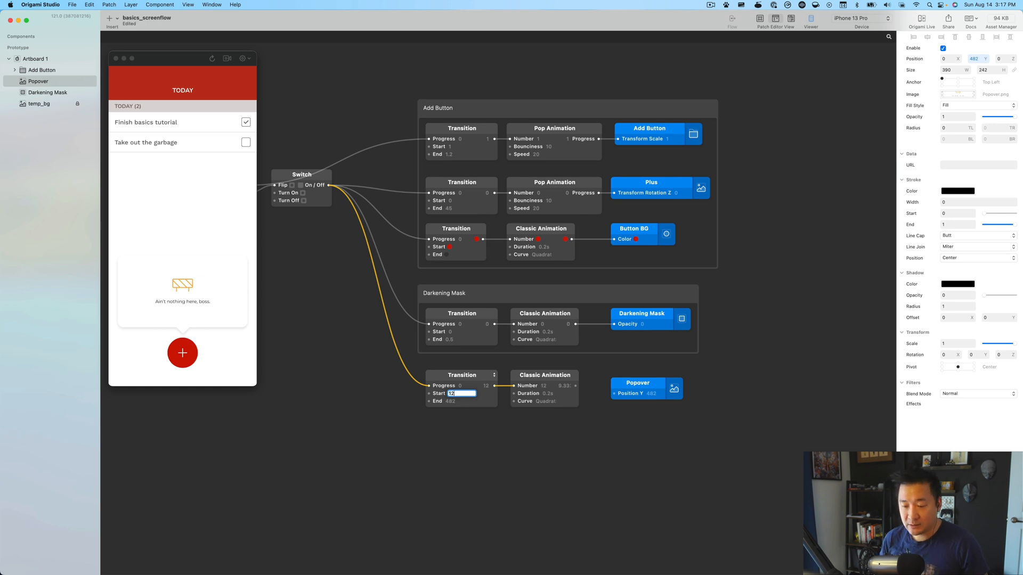
text(00)
key(Return)
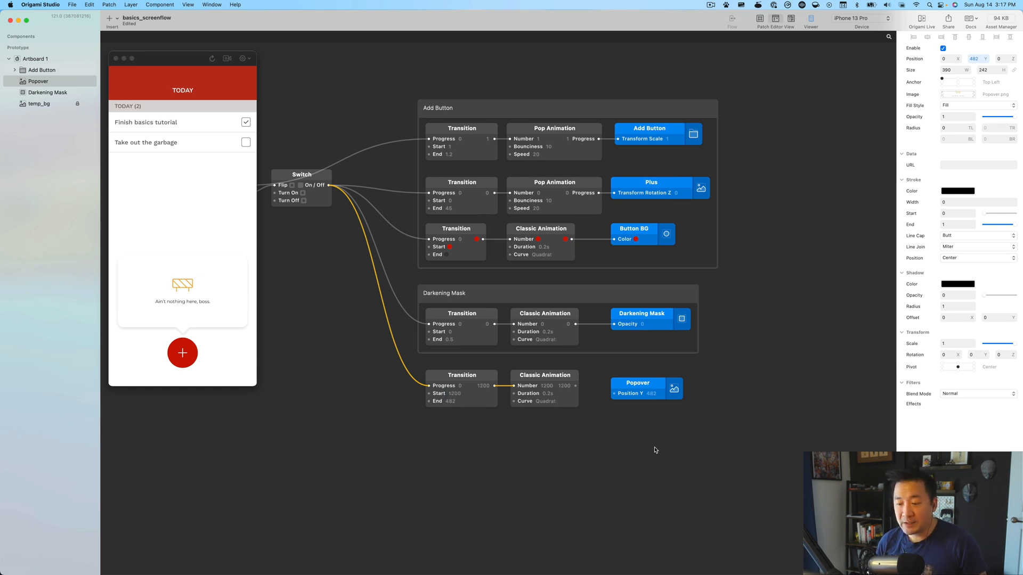
drag(626, 392, 610, 386)
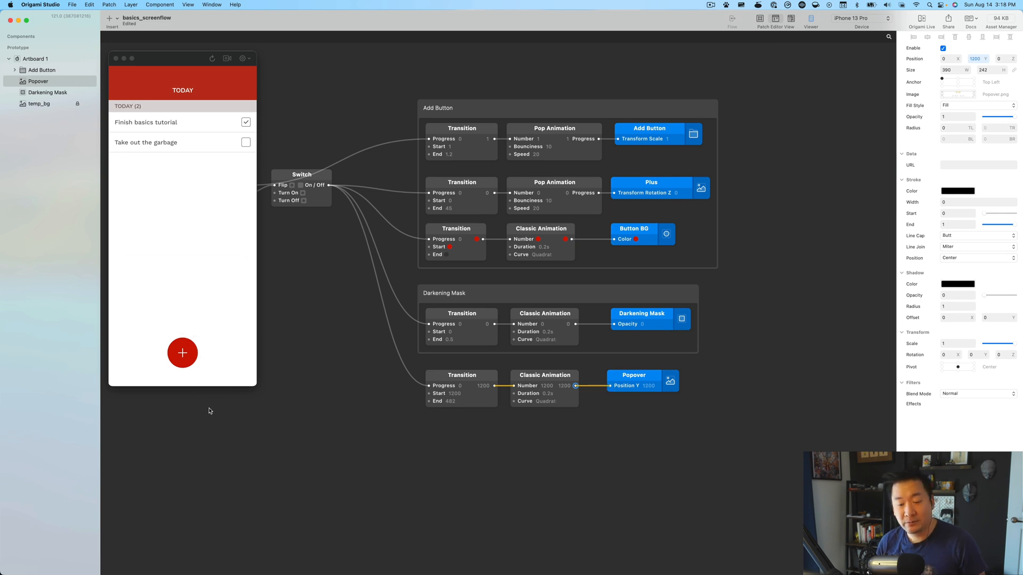
Test the popover's vertical slide by toggling the add button repeatedly in the prototype preview.
click(182, 353)
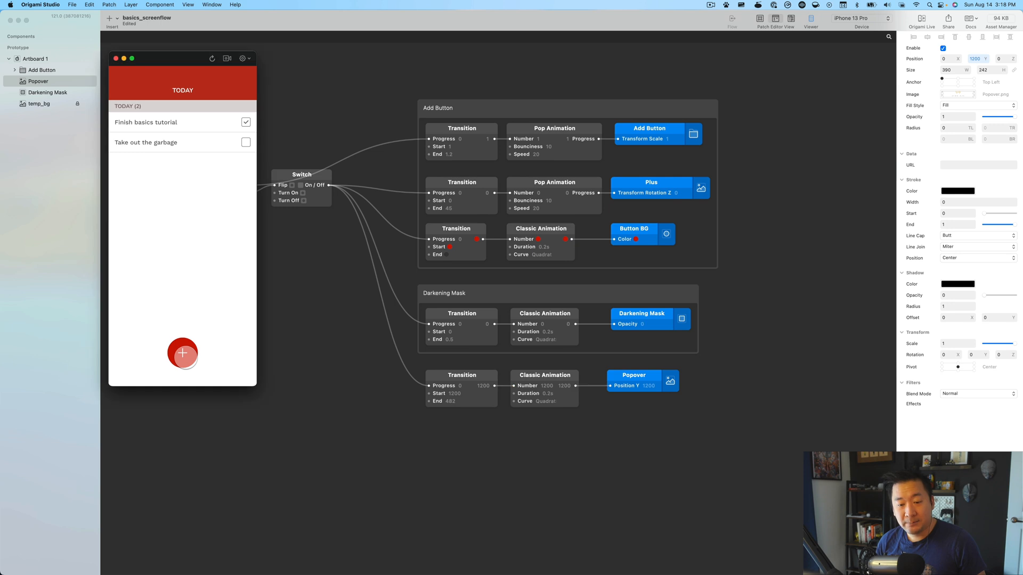
click(183, 353)
click(183, 354)
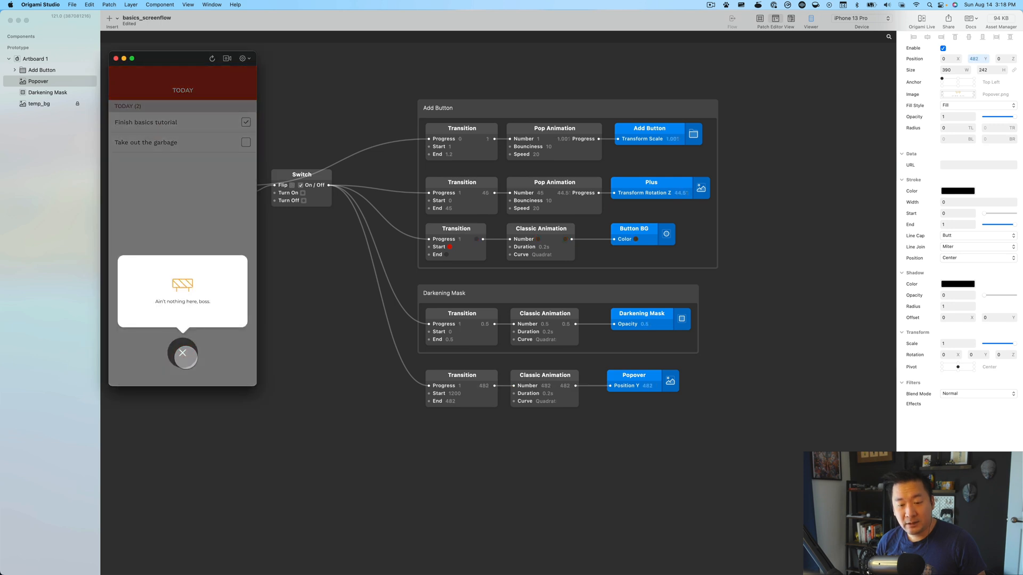
click(183, 353)
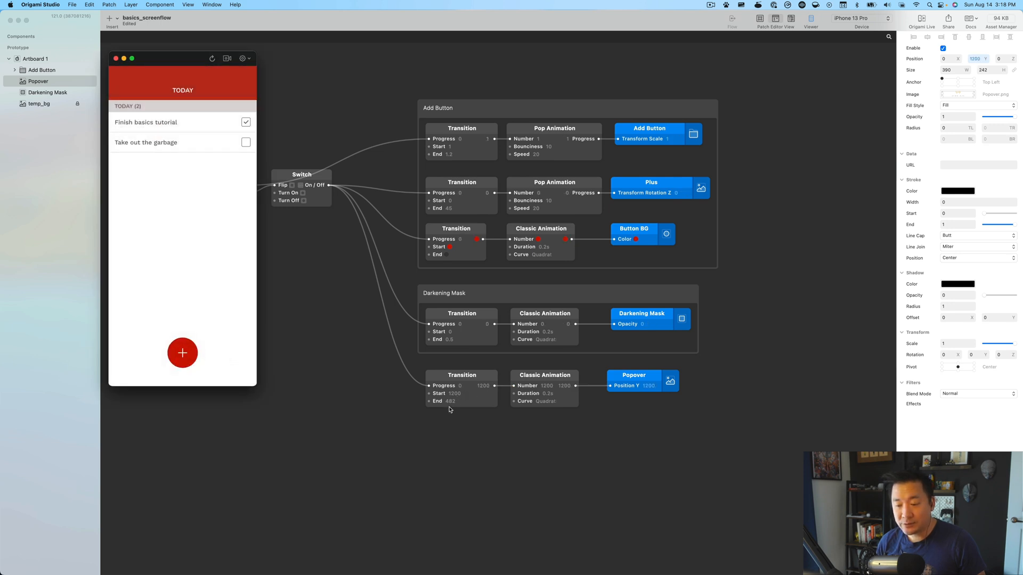
click(183, 353)
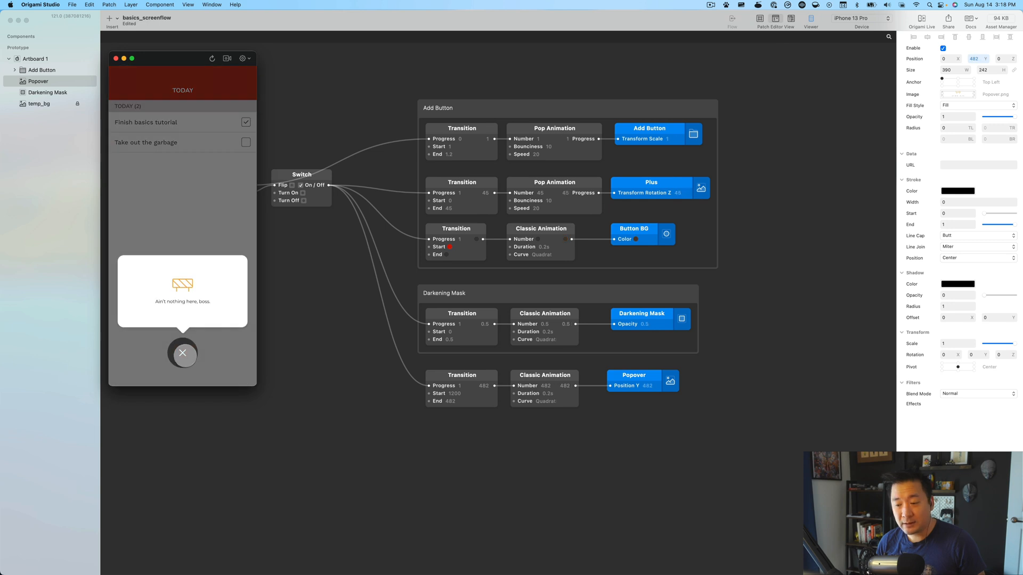
click(183, 353)
click(183, 353)
click(183, 354)
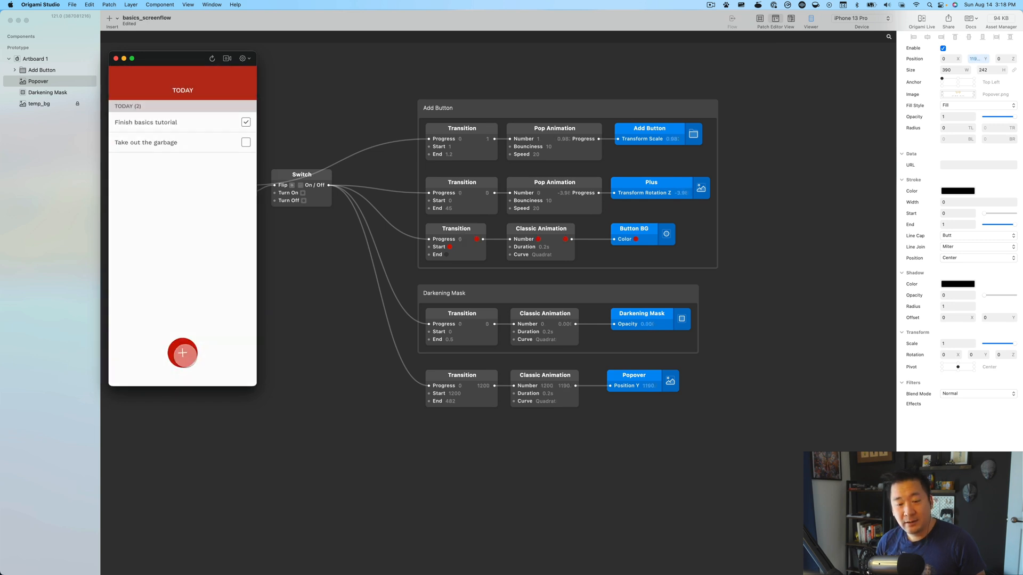
click(182, 353)
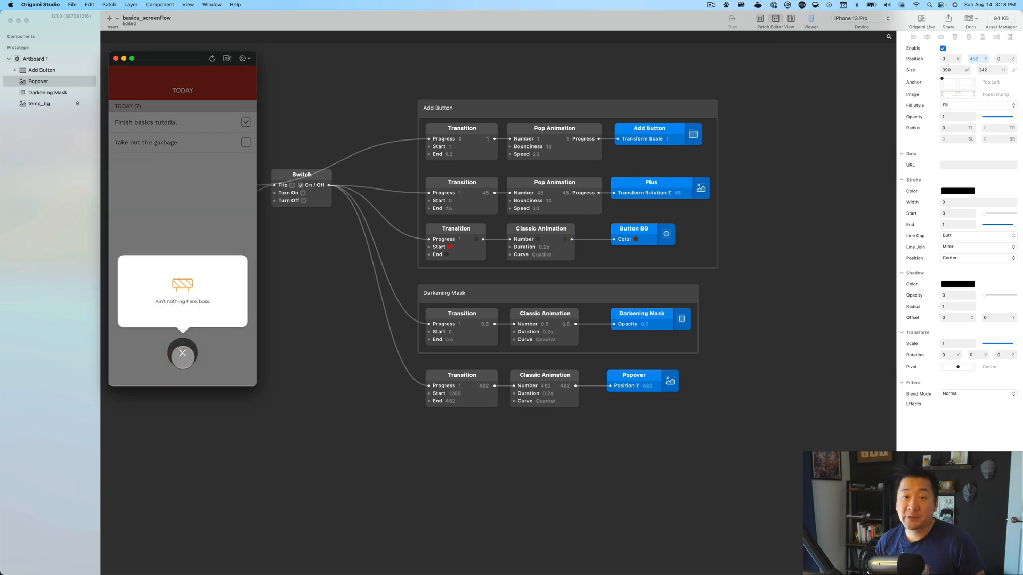
click(183, 354)
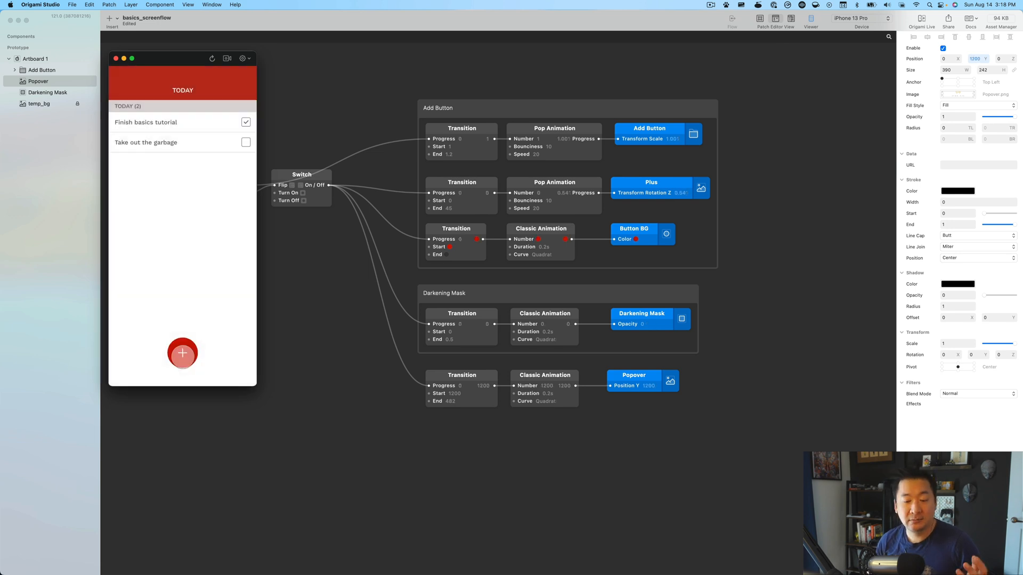
click(183, 354)
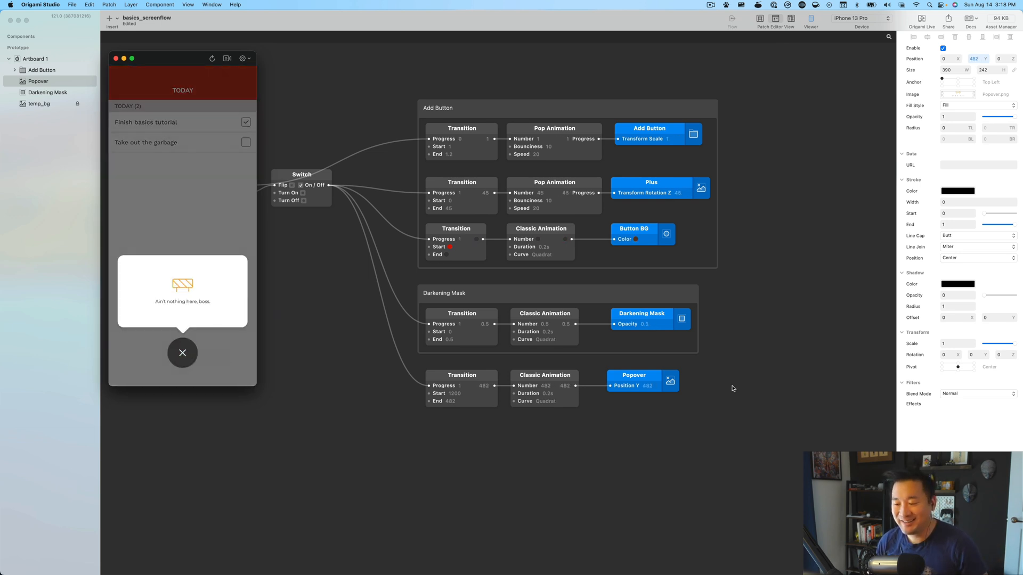
Replace the Popover's Position Y patch with a Transform Scale patch for the same layer.
click(636, 376)
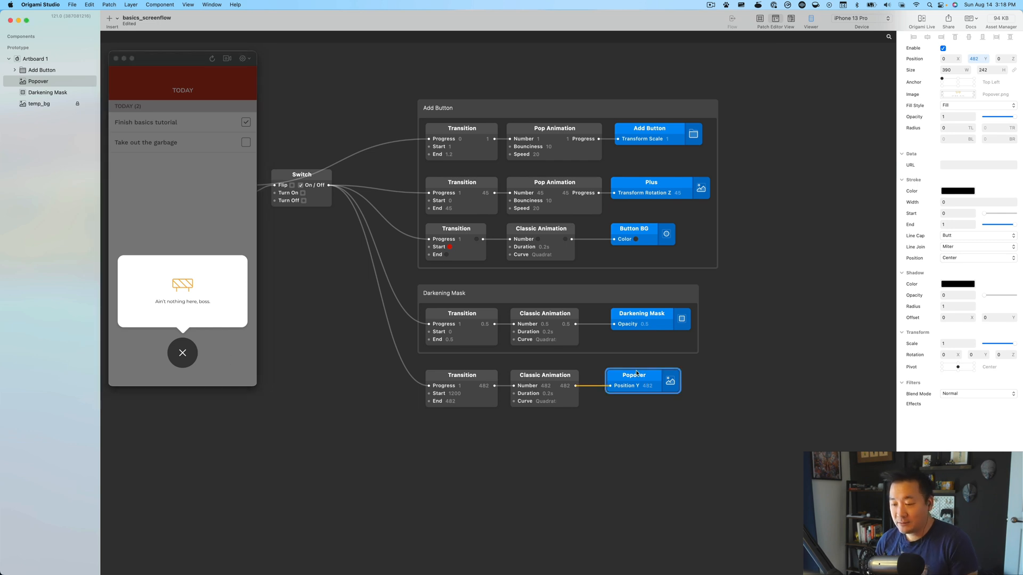
key(Delete)
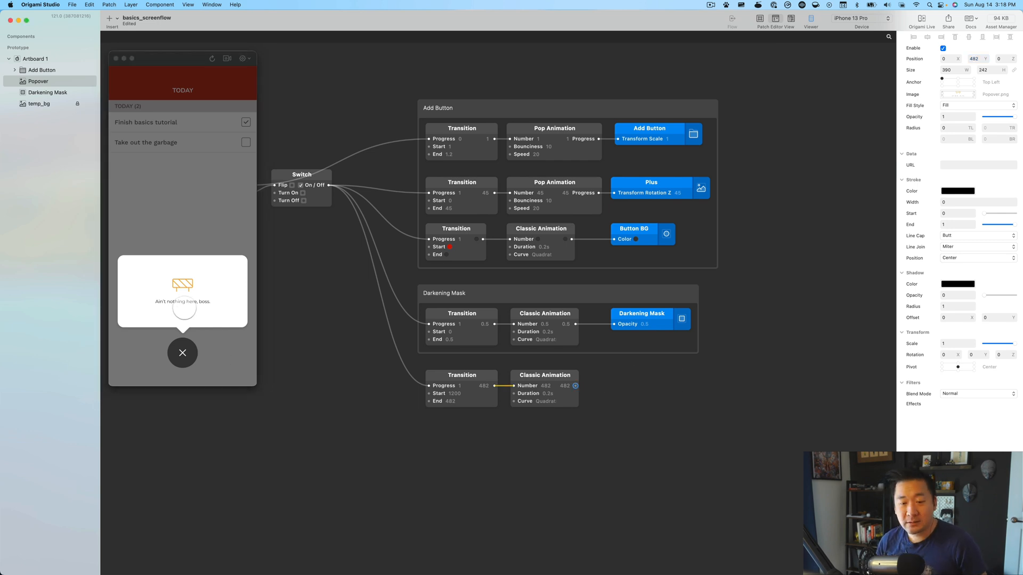
click(29, 82)
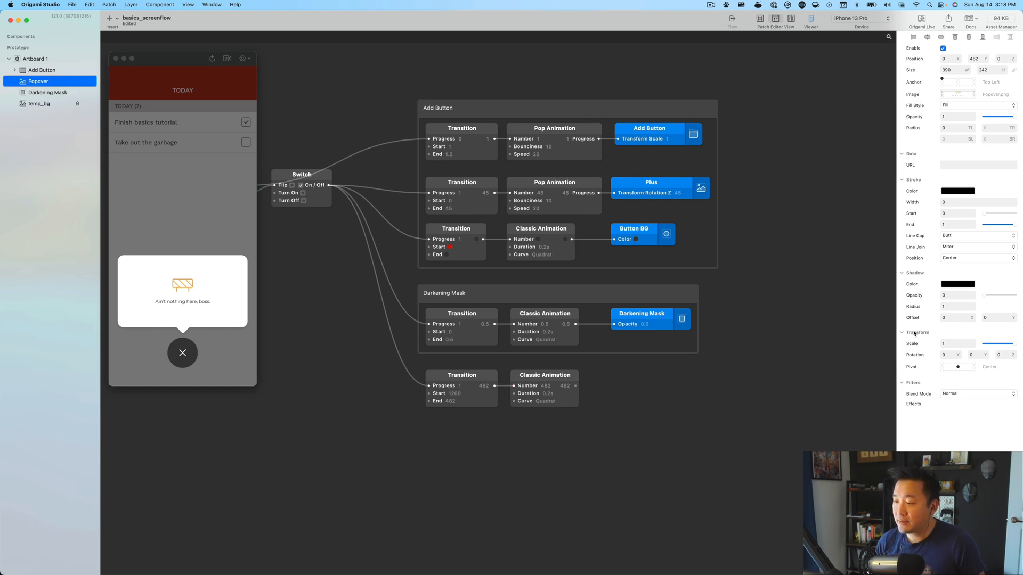
click(903, 344)
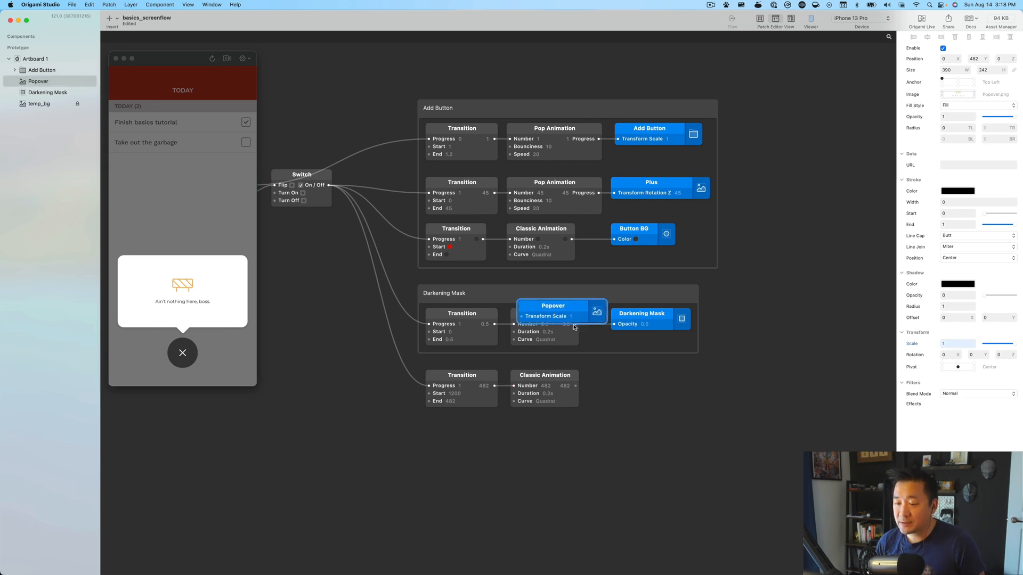
Set the lower Transition's Start to 0 and End to 1, and connect its Classic Animation to the Popover's Transform Scale.
click(459, 394)
text(0)
key(Tab)
text(1)
key(Return)
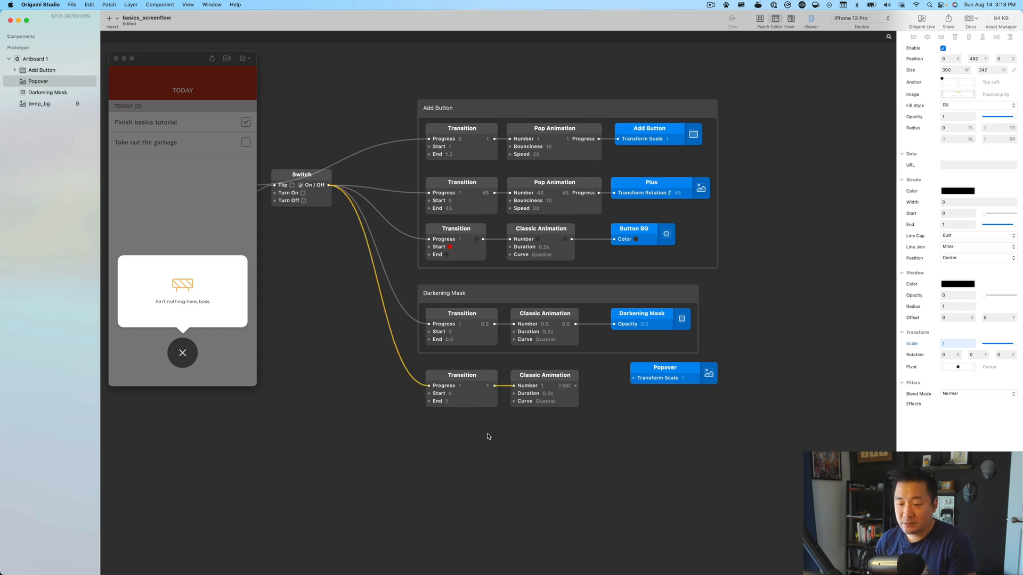
click(489, 436)
drag(577, 387, 633, 378)
Test the popover's scale animation by toggling the add button repeatedly in the prototype preview.
click(183, 353)
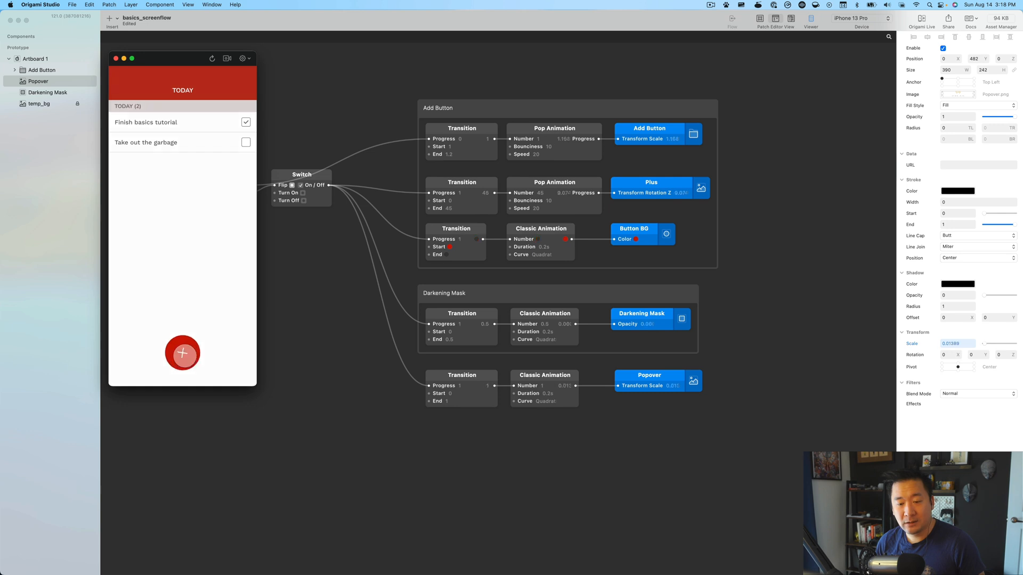
click(182, 353)
click(183, 353)
click(183, 353)
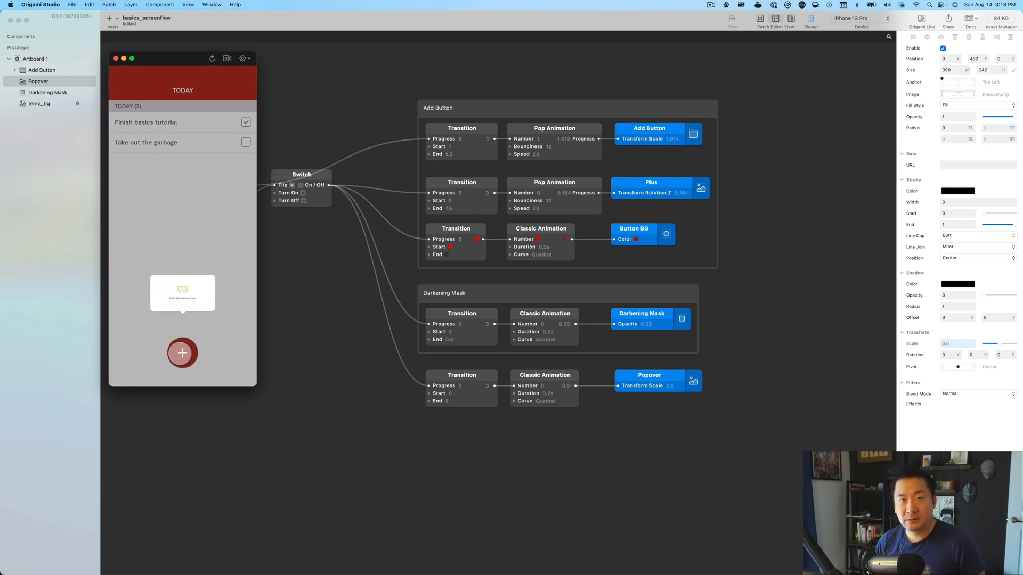
click(182, 354)
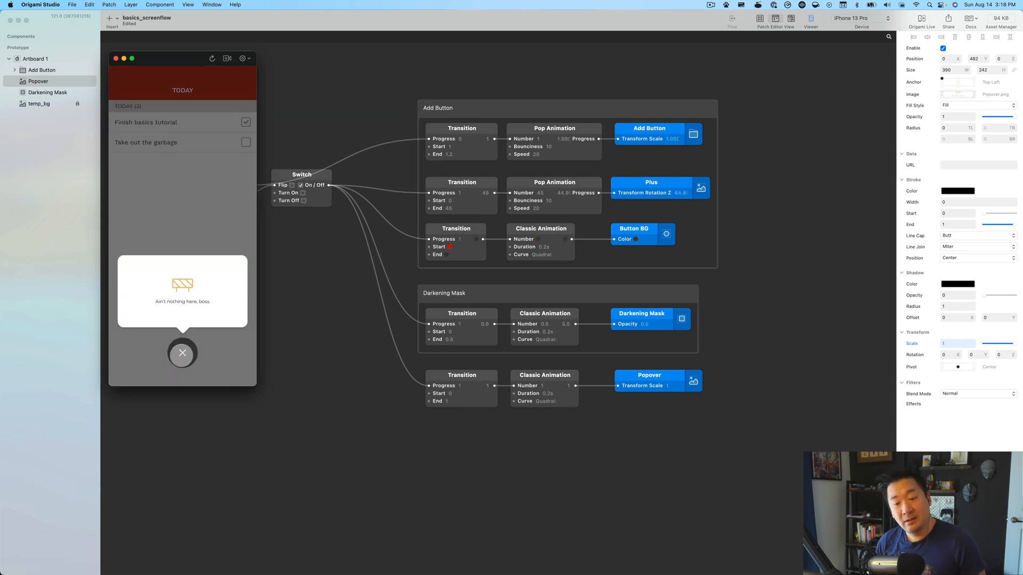
click(182, 353)
click(182, 353)
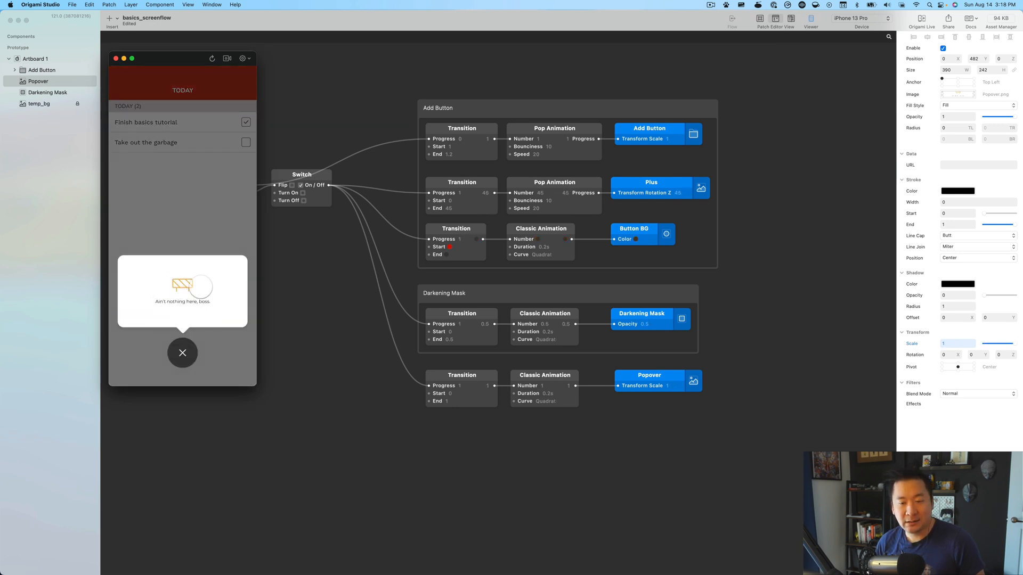
click(183, 354)
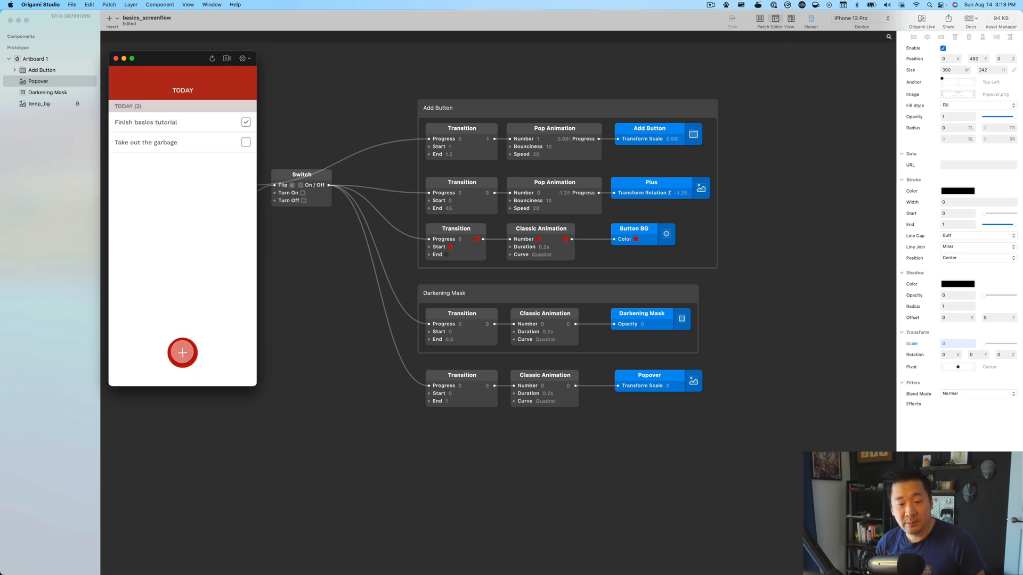
click(182, 353)
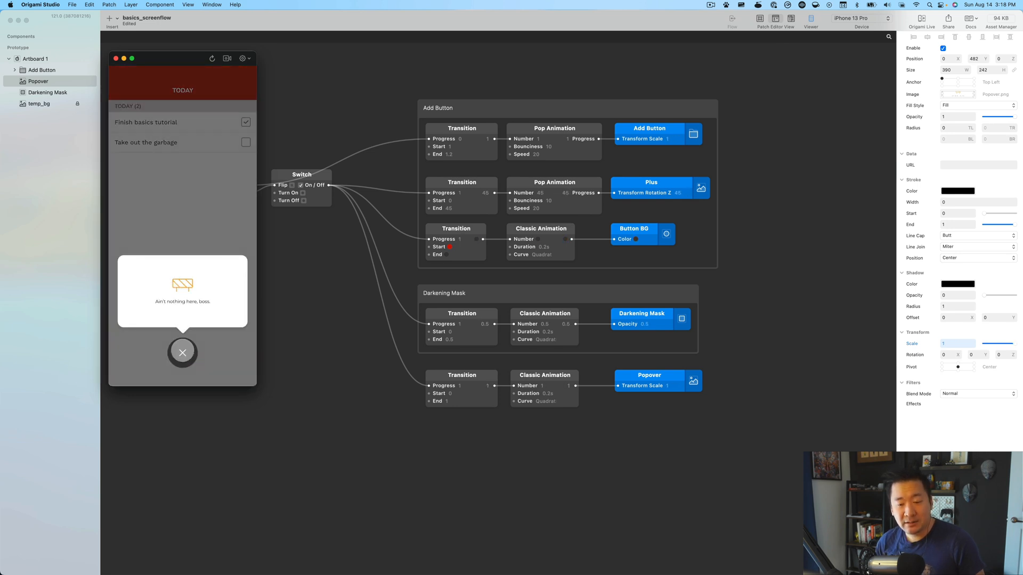
click(183, 352)
click(182, 353)
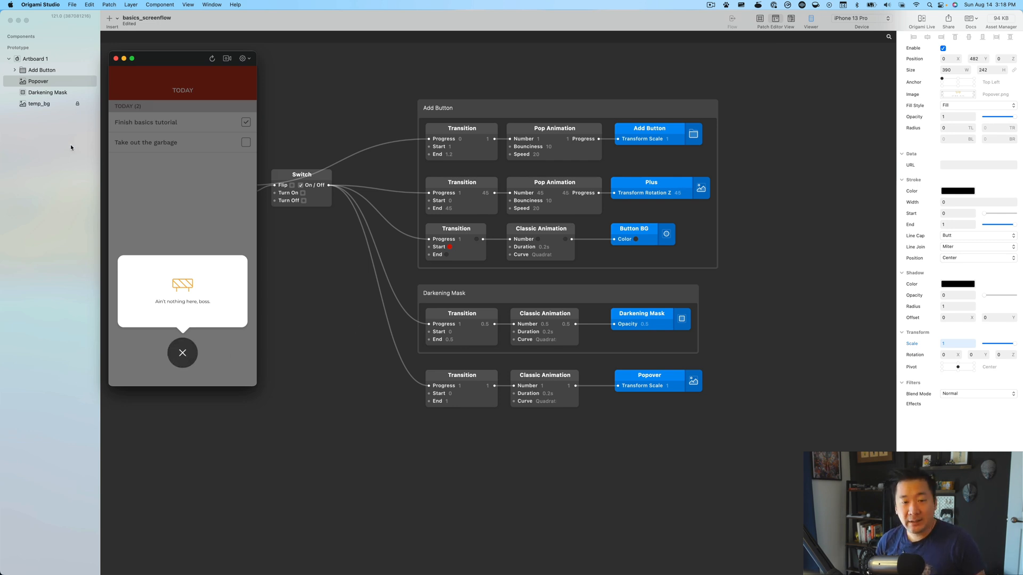
Change the Popover layer's anchor to Bottom Center and set its Y position to 0.
click(39, 83)
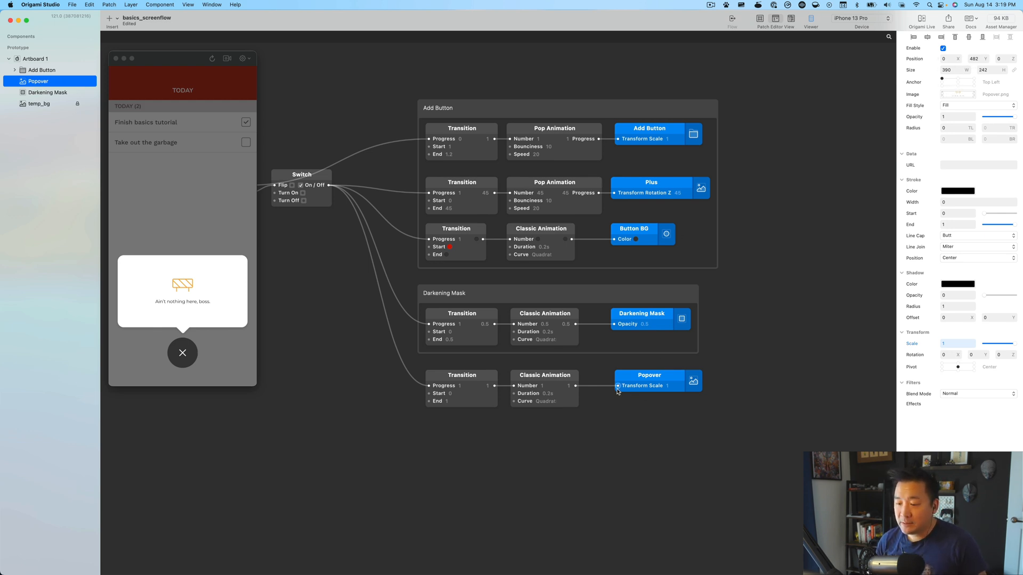
click(958, 86)
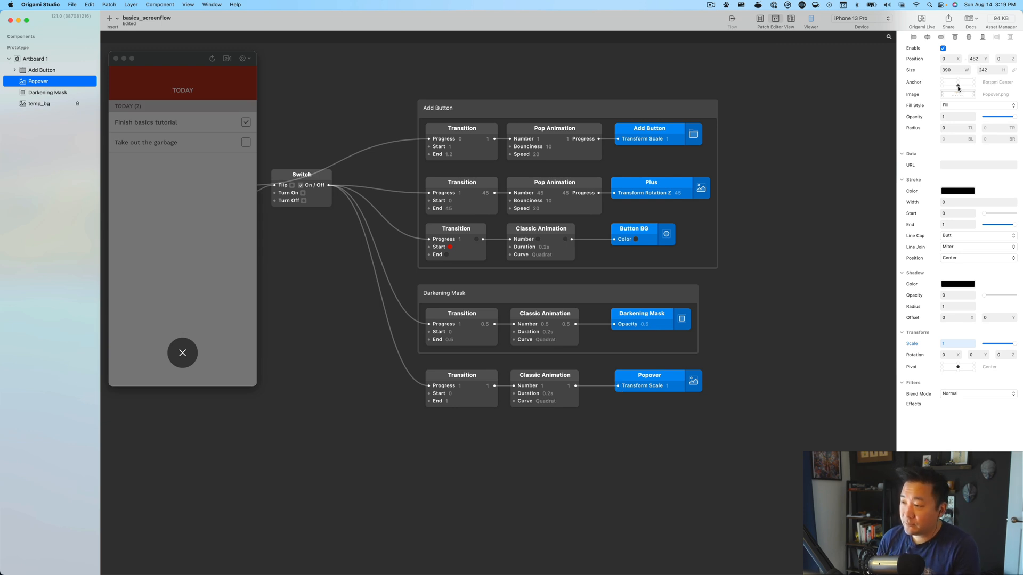
click(978, 59)
text(0)
key(Return)
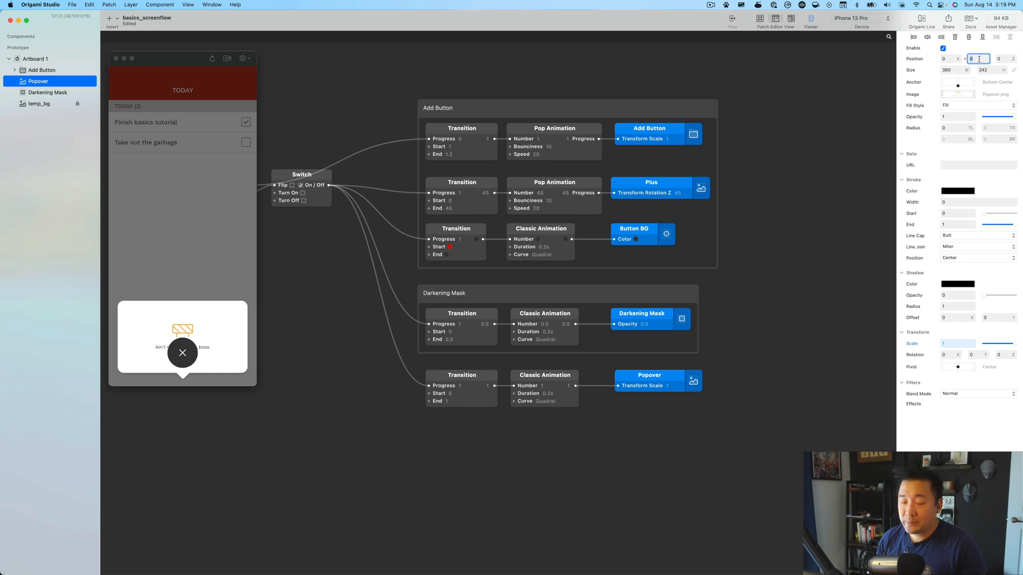
Nudge the Popover layer's Y position to -120 so its arrow sits just above the add button.
key(shift+Down)
key(shift+Down)
key(shift+Down)
key(shift+Down)
key(shift+Down)
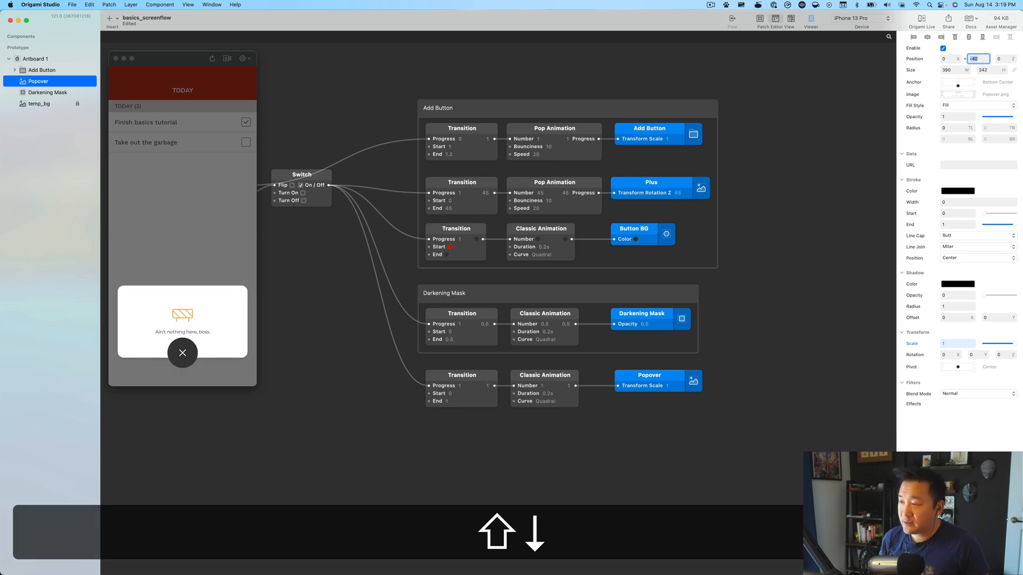
key(shift+Up)
key(shift+Up)
key(shift+Down)
key(shift+Down)
key(shift+Down)
key(shift+Down)
key(shift+Down)
key(shift+Down)
key(shift+Down)
key(shift+Down)
key(shift+Down)
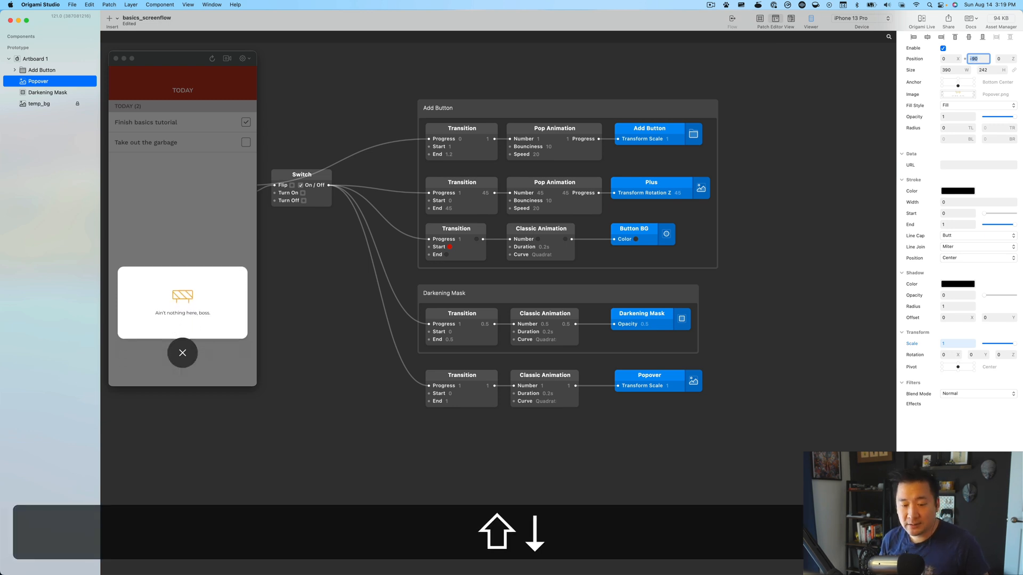
key(shift+Up)
key(shift+Down)
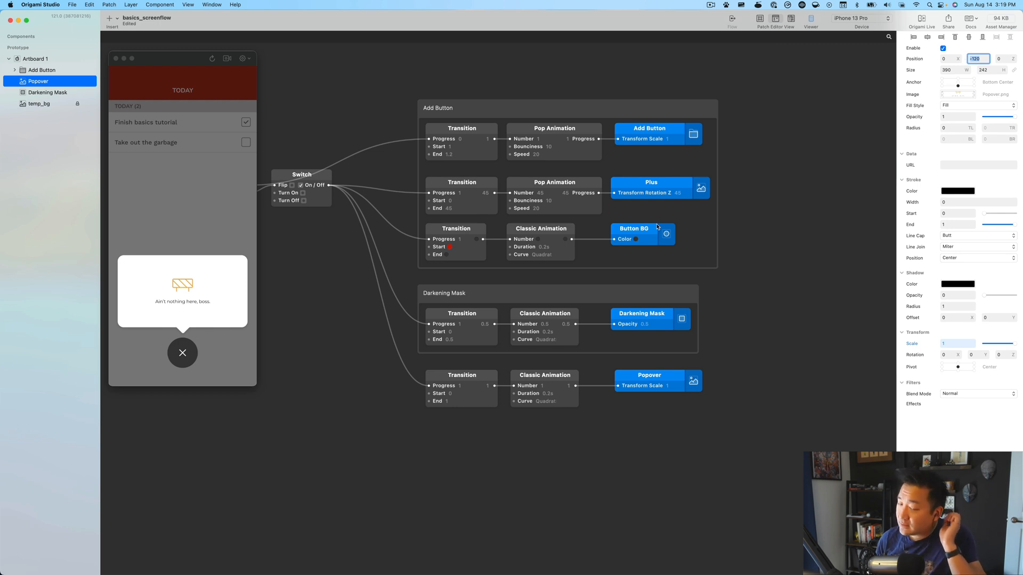
Toggle the add button in the preview to examine how the bottom-anchored popover scales in and out.
click(201, 360)
click(182, 353)
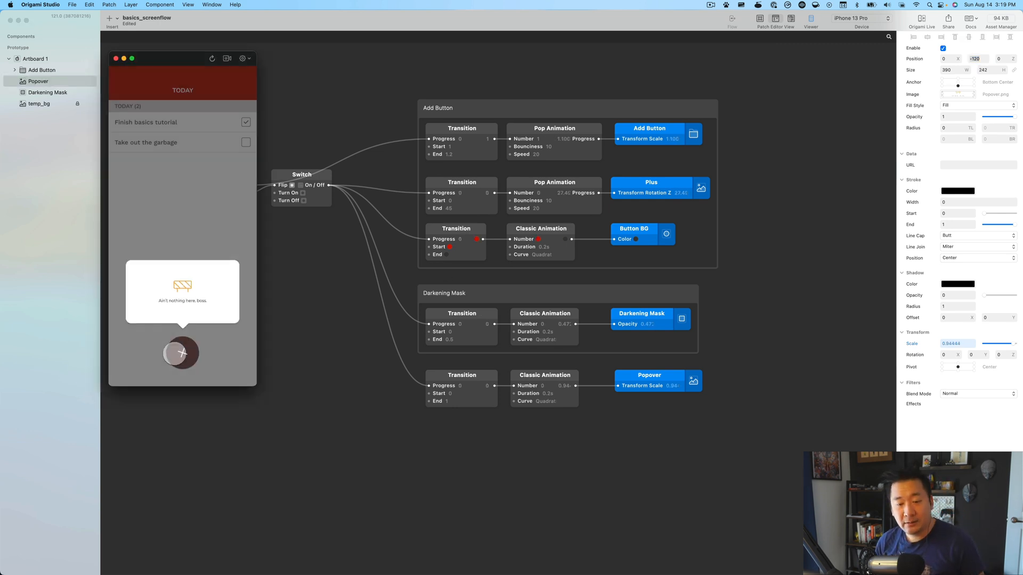
click(182, 353)
click(182, 352)
click(182, 353)
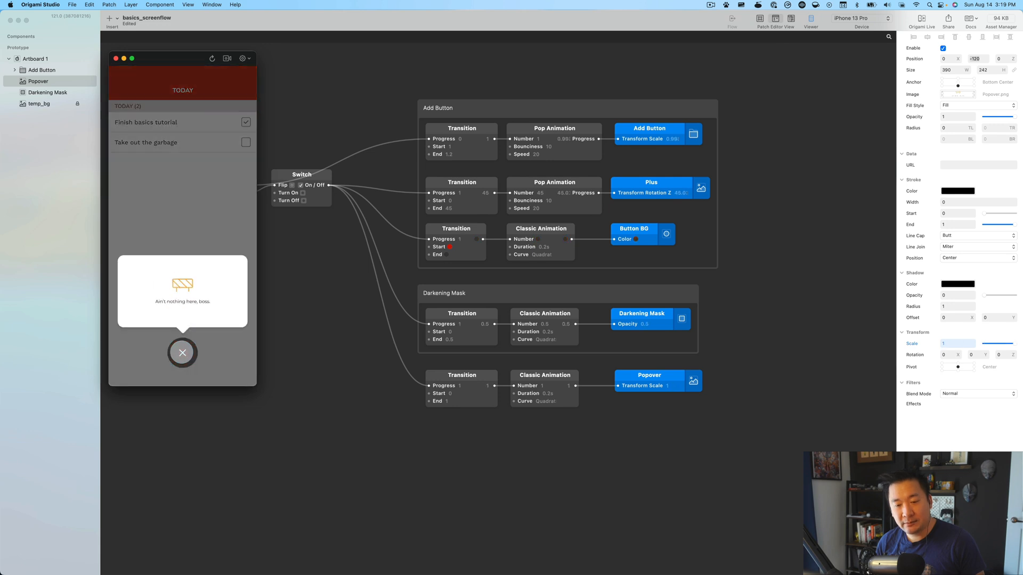
click(182, 352)
click(182, 353)
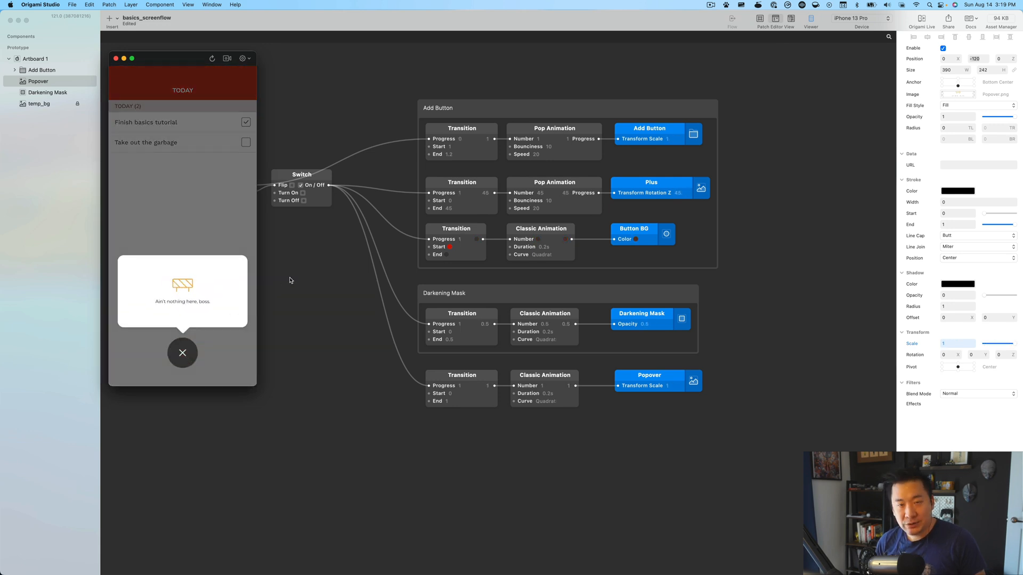
click(182, 351)
click(183, 351)
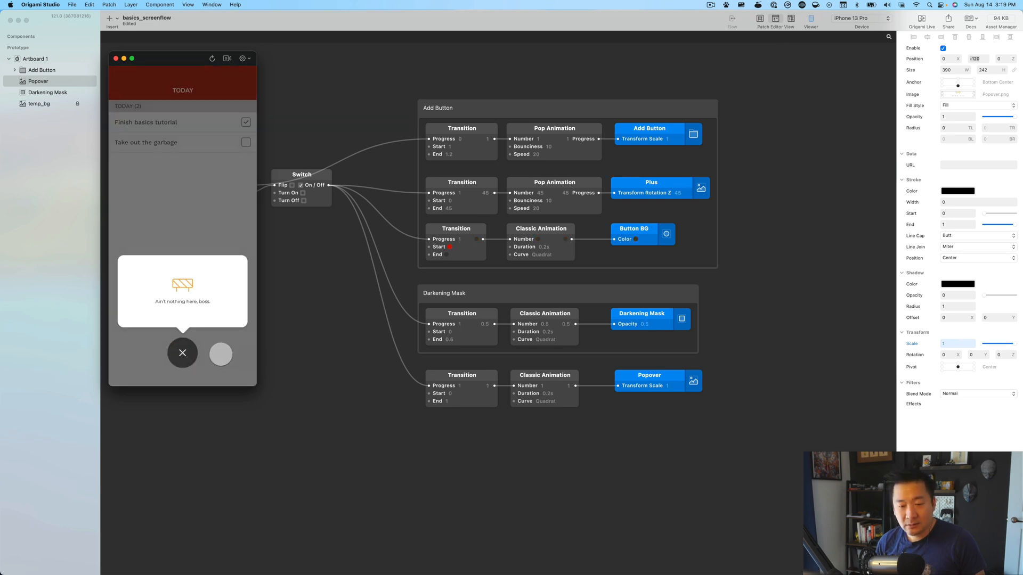
Set the Popover layer's transform pivot to Bottom Center.
click(181, 350)
click(184, 351)
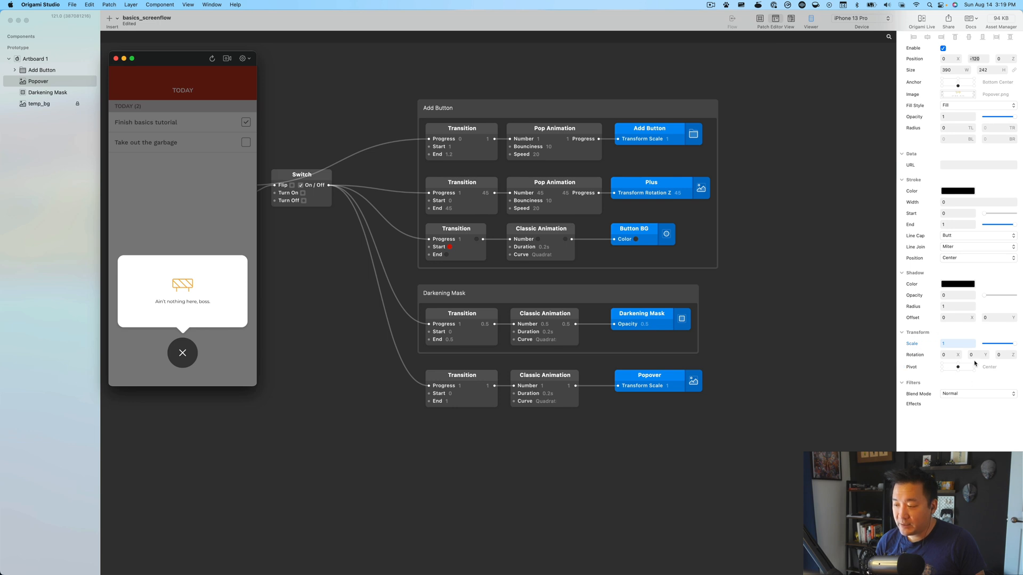
click(957, 372)
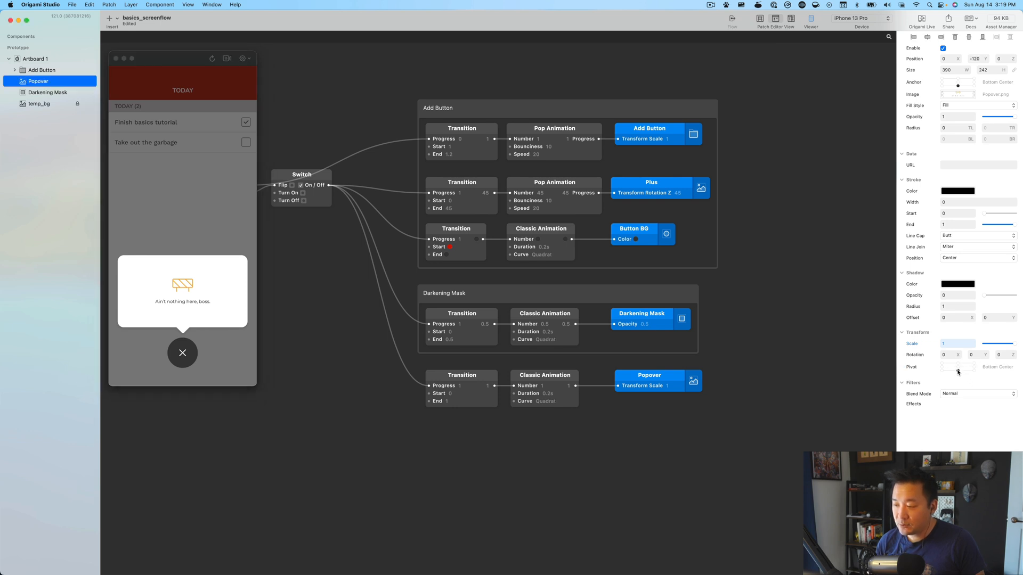
Toggle the add button repeatedly in the preview to examine how the popover scales from its new pivot.
click(178, 361)
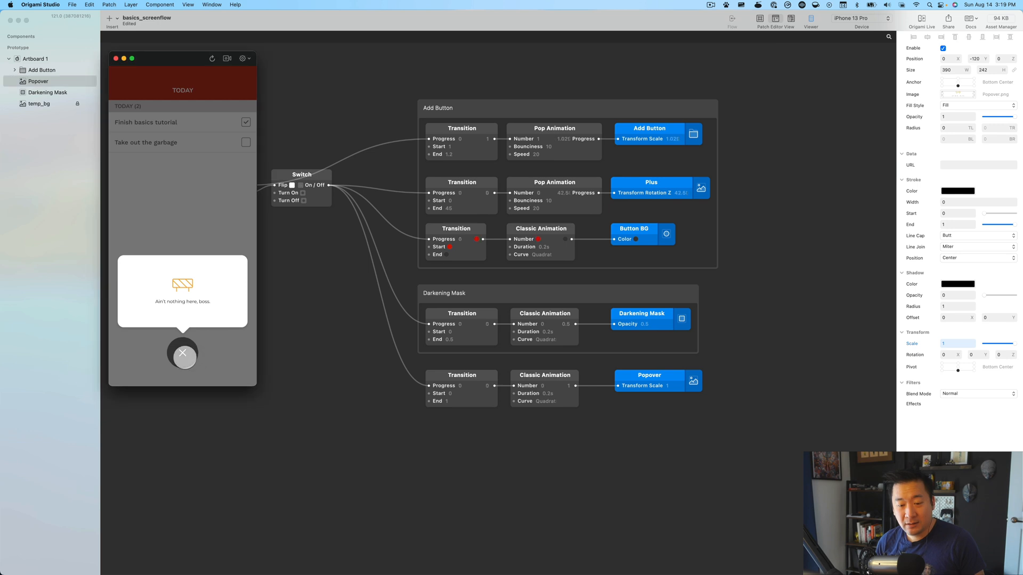
click(184, 357)
click(184, 357)
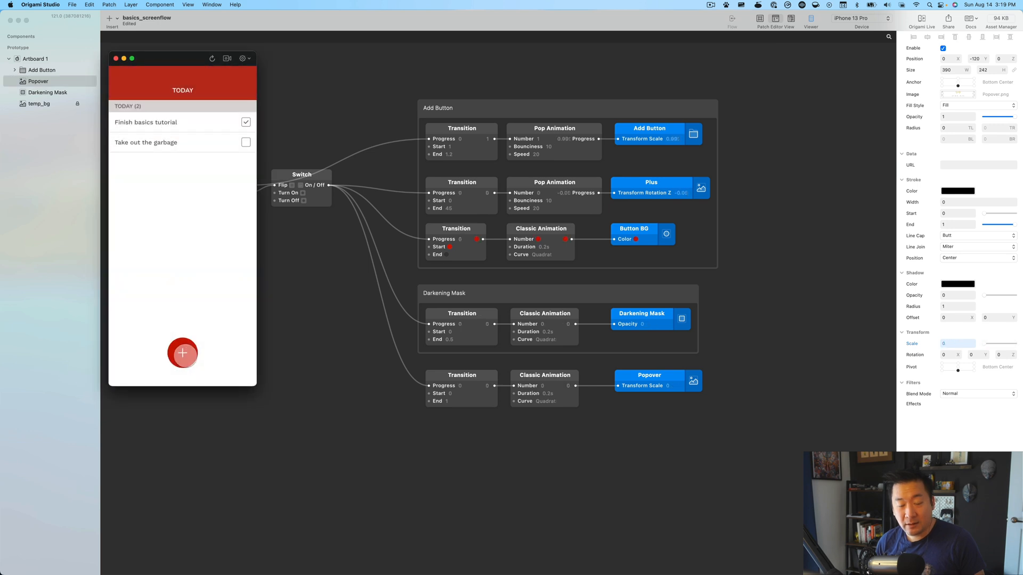
click(184, 355)
click(183, 356)
click(183, 353)
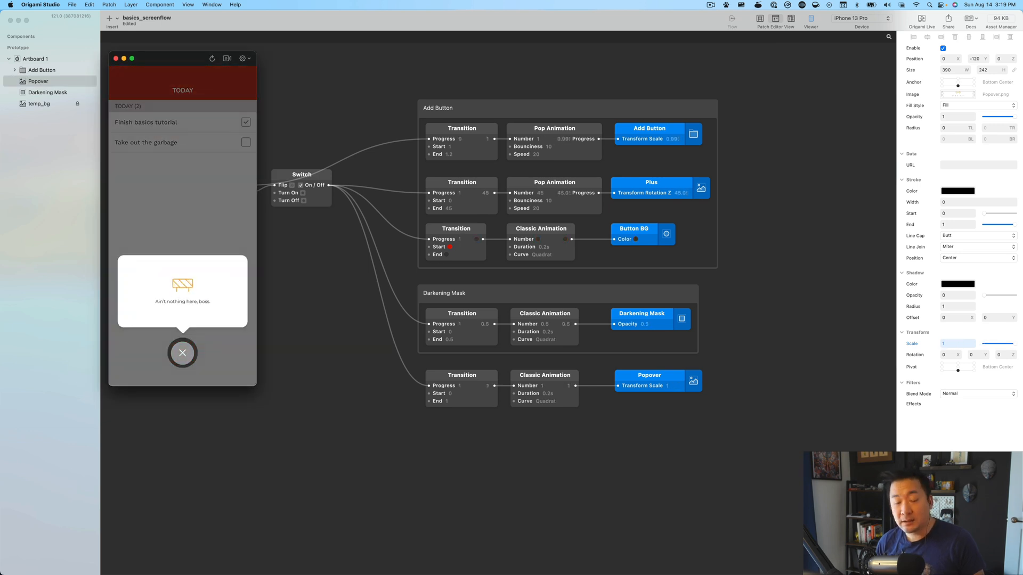
click(183, 353)
click(183, 353)
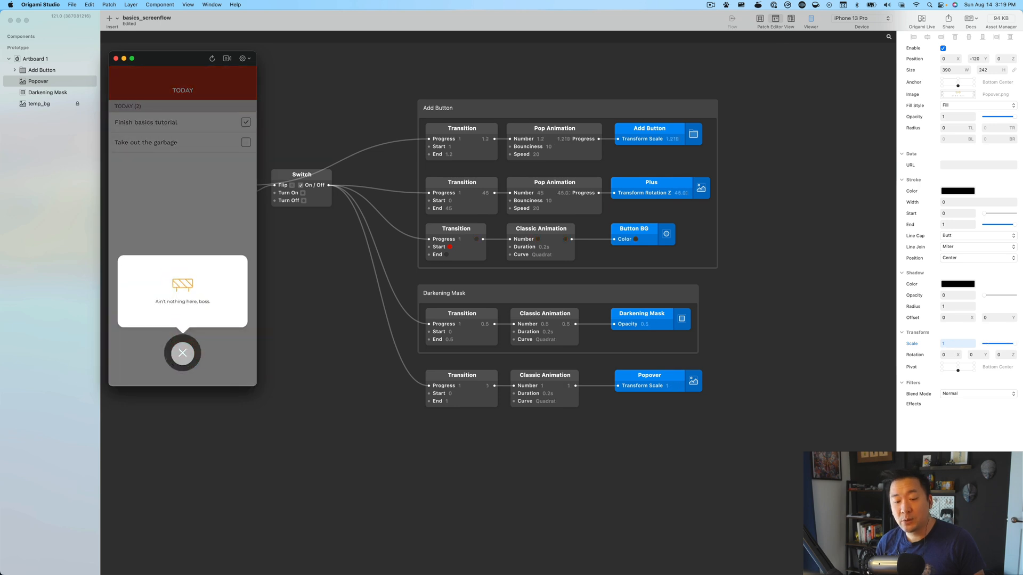
click(183, 353)
click(183, 353)
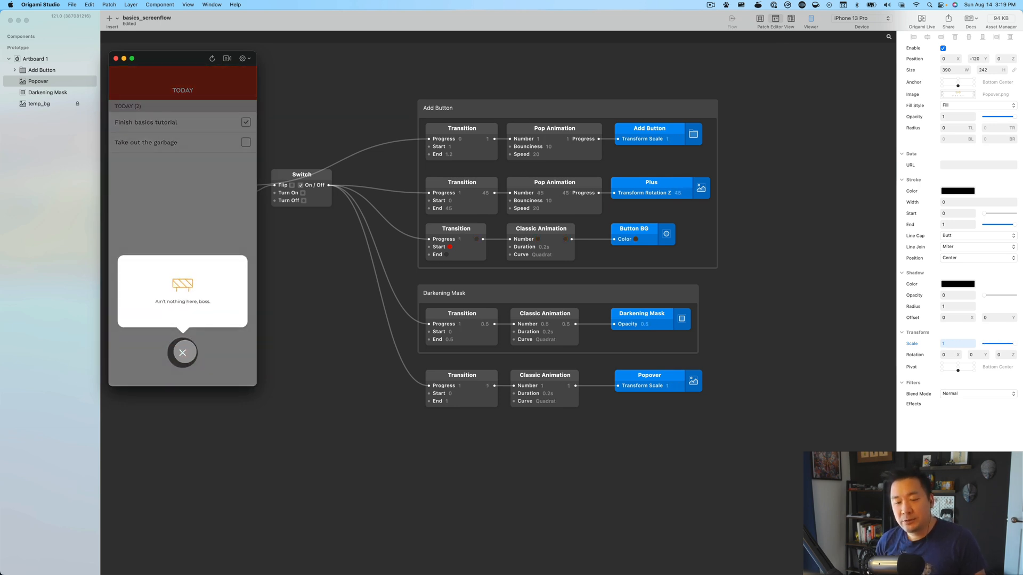
click(182, 353)
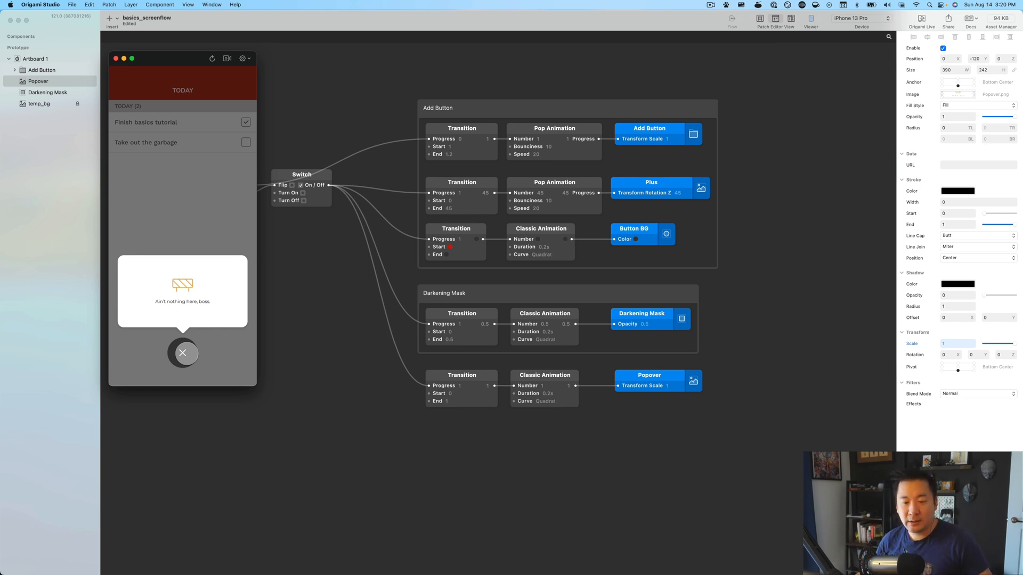
click(185, 353)
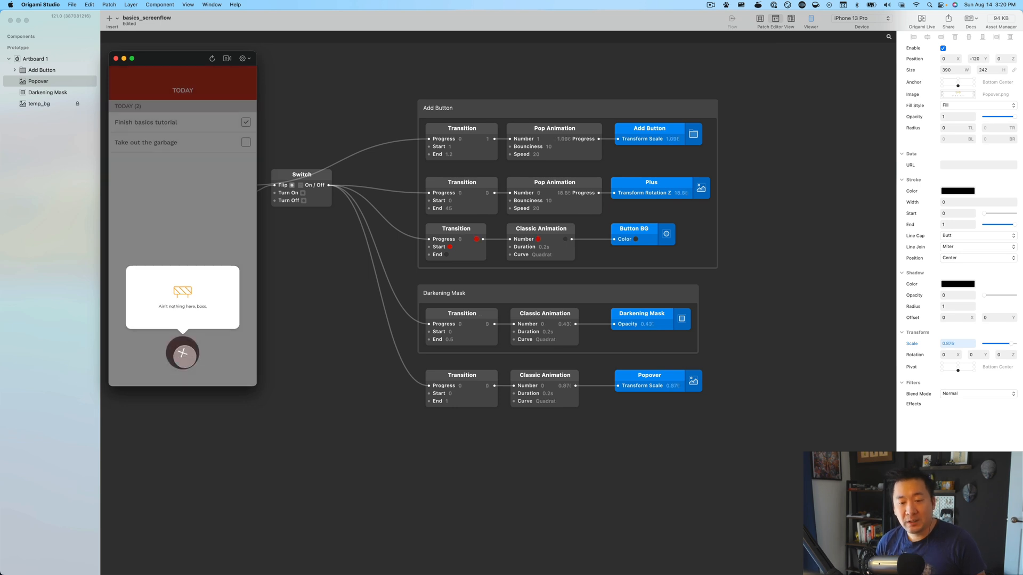
click(182, 353)
Insert an ellipse layer directly above Popover in the layer list and anchor it to Bottom Center.
click(42, 81)
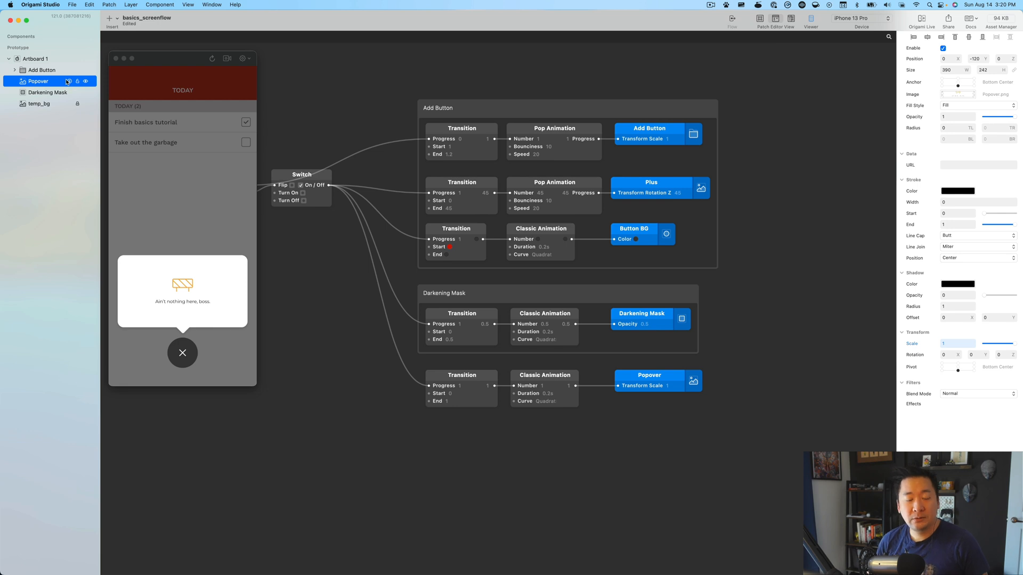
click(117, 18)
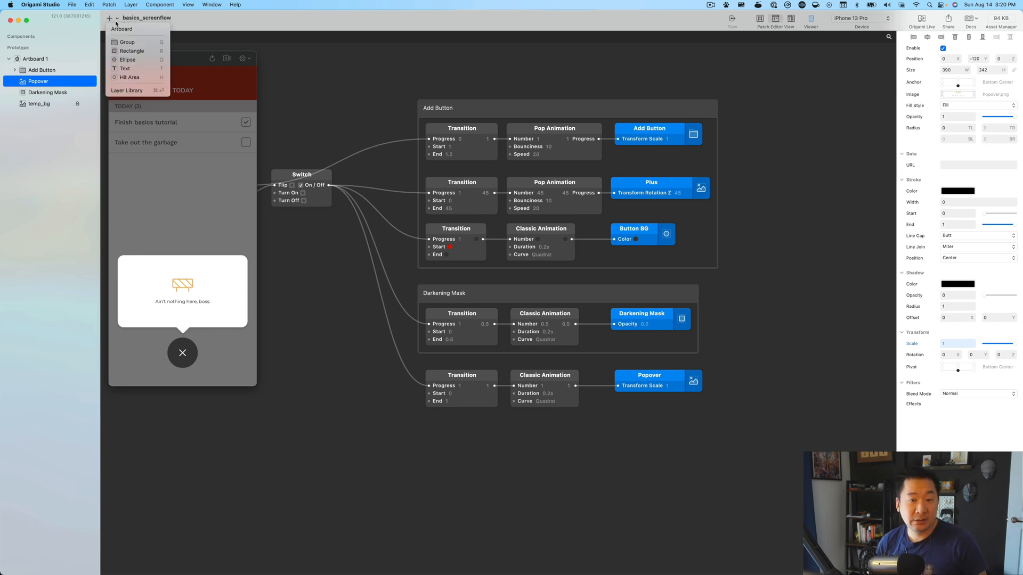
click(128, 60)
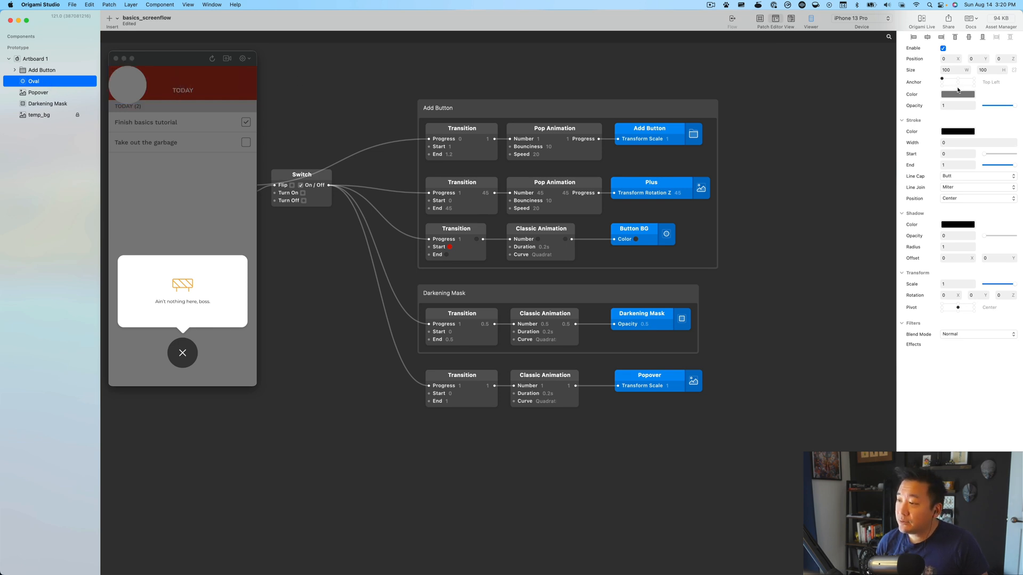
click(958, 86)
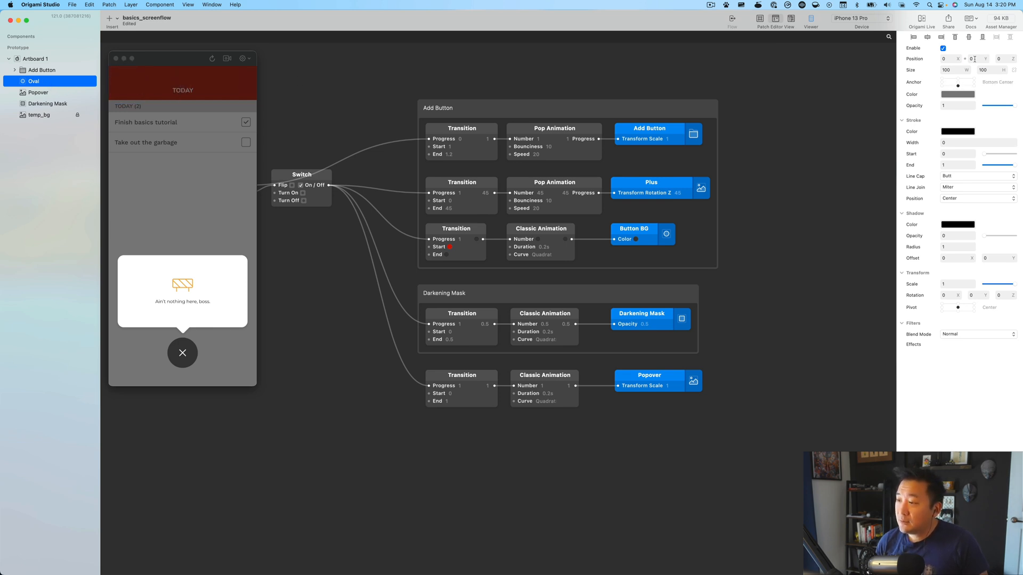
Nudge the oval's Y position to -140 so it overlaps the popover.
click(974, 59)
key(shift+Down)
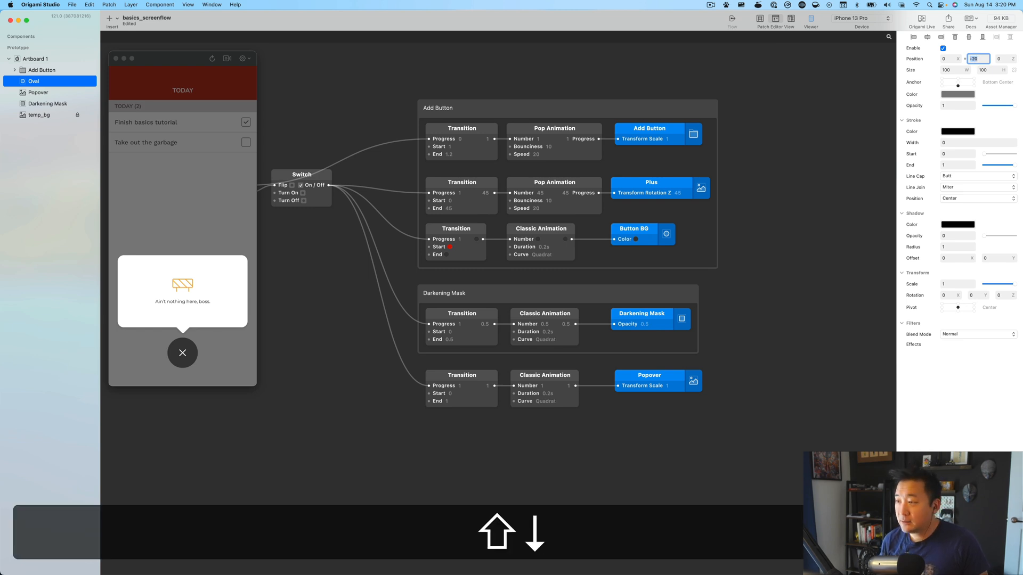
key(shift+Down)
key(shift+Down)
key(shift+Down)
key(shift+Down)
key(shift+Down)
key(shift+Down)
key(shift+Down)
key(shift+Down)
key(shift+Down)
key(shift+Down)
key(shift+Down)
key(shift+Down)
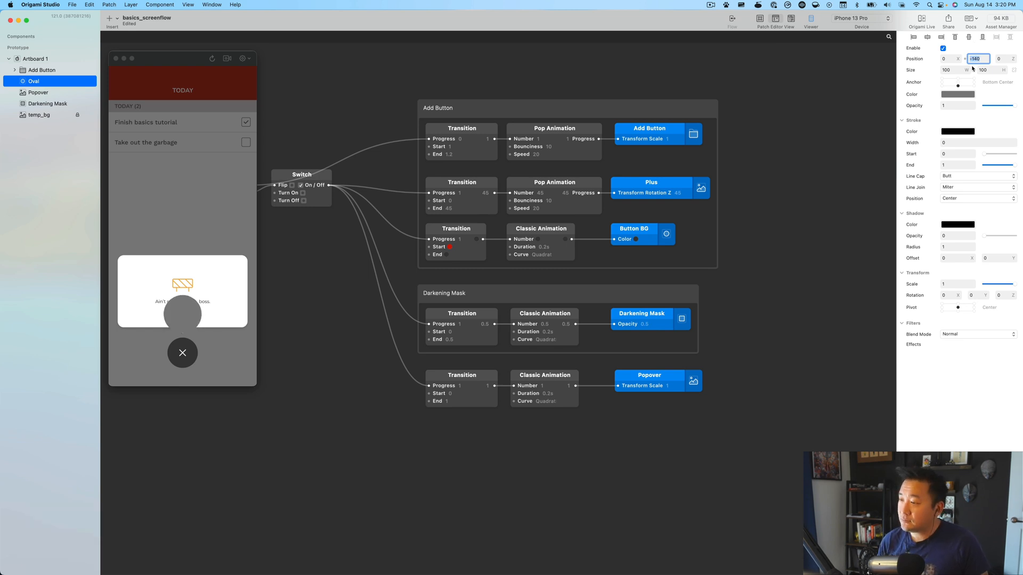
Change the oval's fill color to pure red, FF0000.
click(958, 94)
drag(901, 69, 930, 47)
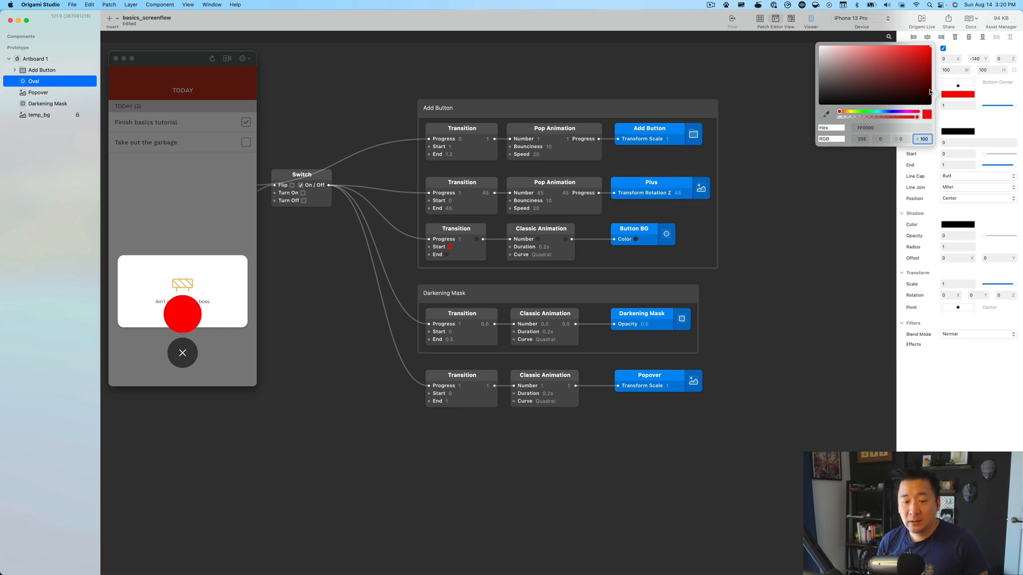
click(1009, 81)
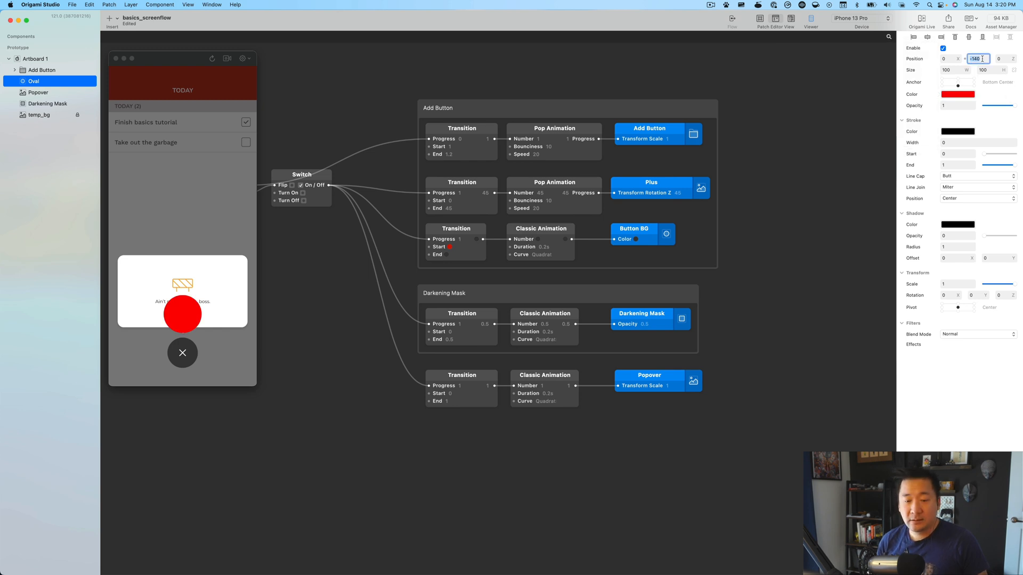
Lower the oval's opacity to 0.4 and nudge its Y position to -90 so it is centered on the popover's arrow tip.
key(shift)
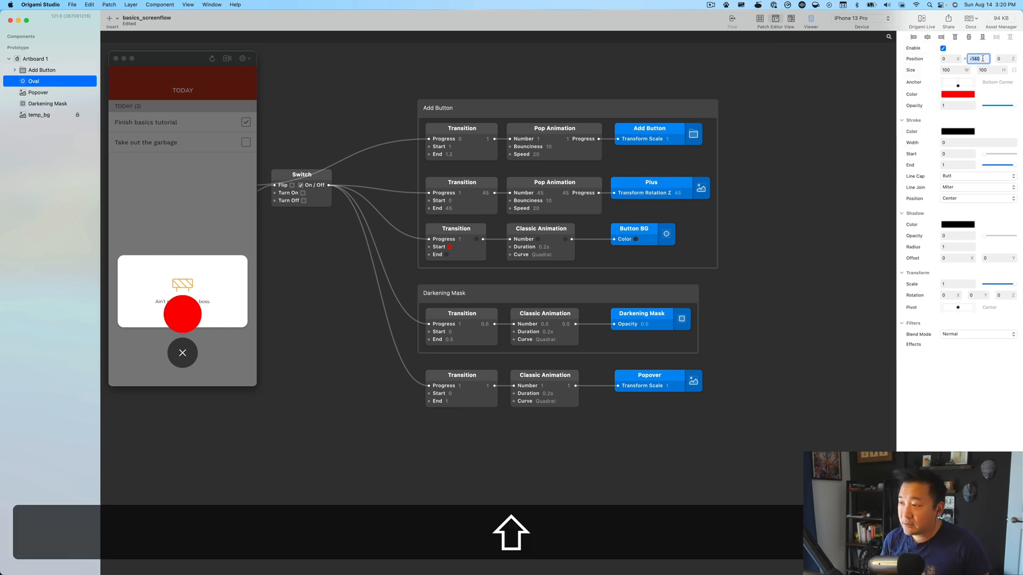
key(shift+Up)
key(shift+Up)
key(shift+Up)
key(shift+Up)
key(shift+Up)
key(shift+Up)
key(shift+Up)
key(shift+Up)
key(shift+Up)
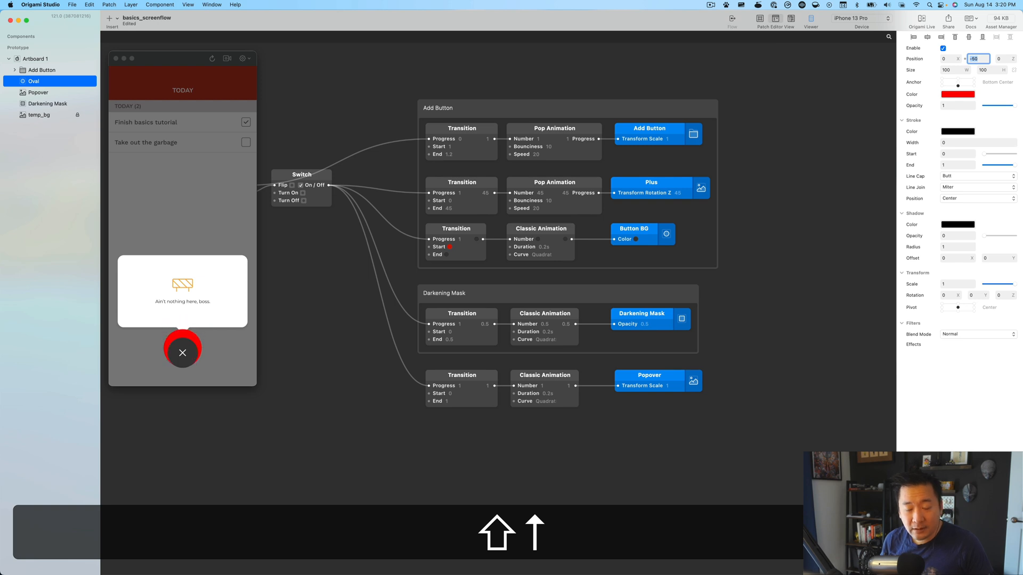
click(990, 105)
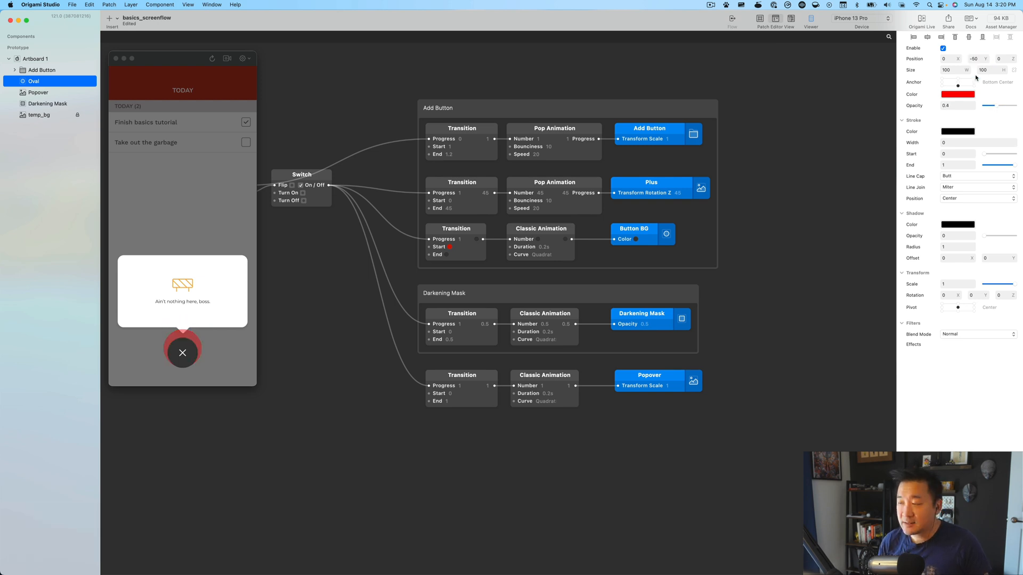
key(shift+Down)
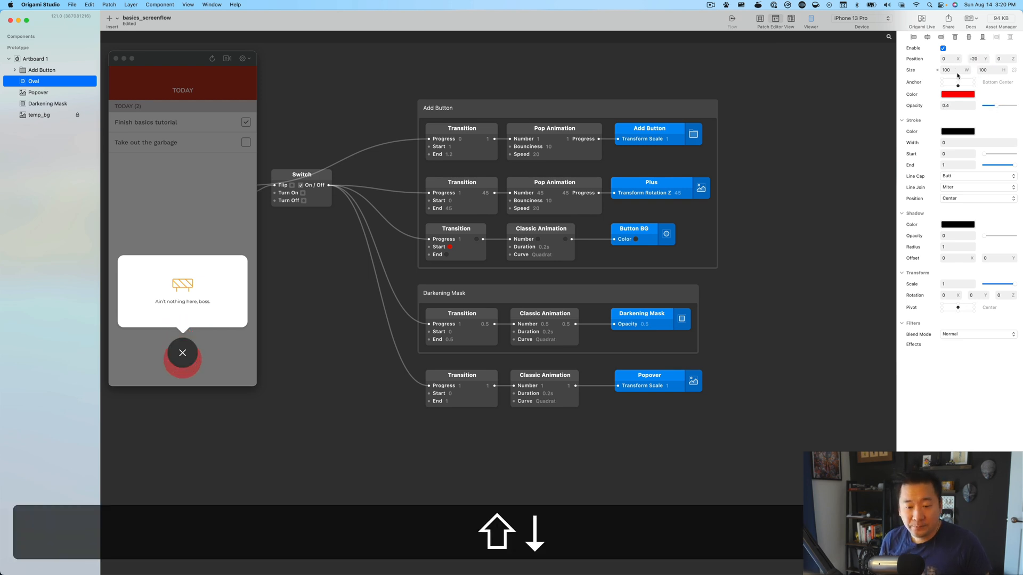
key(shift+Up)
key(shift+Up)
key(shift+Up)
key(shift+Up)
key(shift+Up)
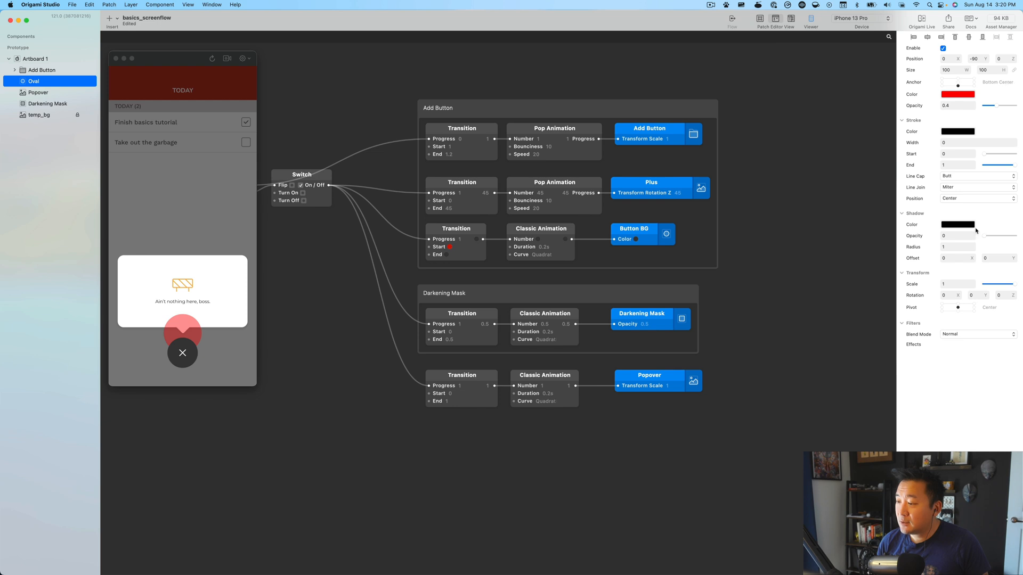
Try shrinking the oval's scale to 0.15 over the arrow tip, and restore it to 1.
drag(1015, 285, 989, 287)
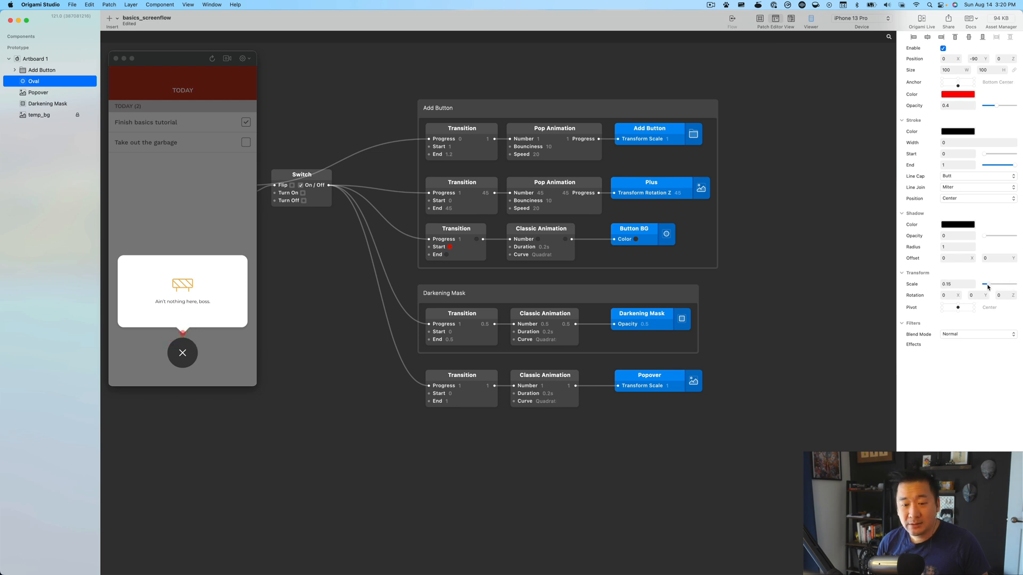
click(978, 60)
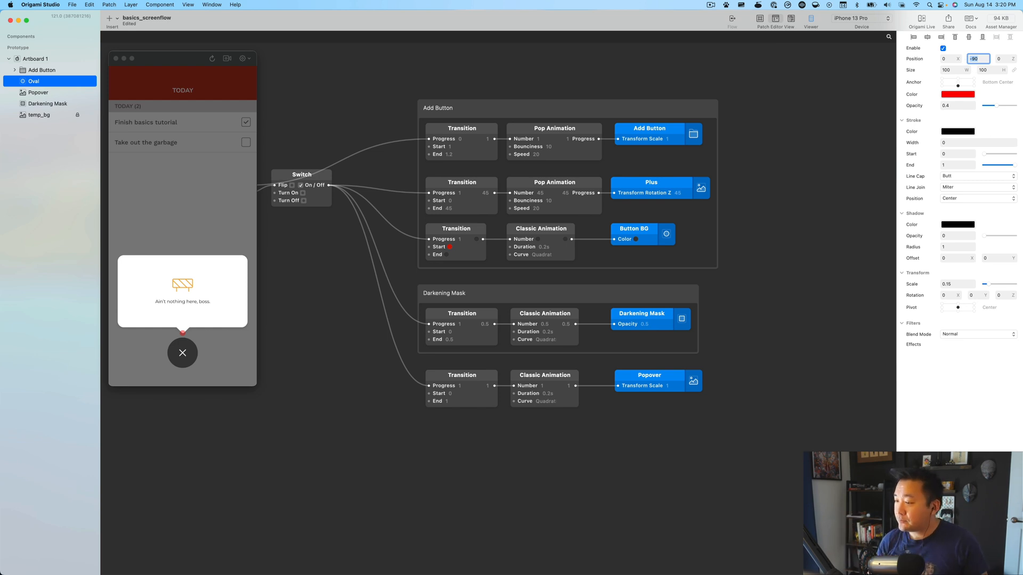
drag(984, 284, 1014, 284)
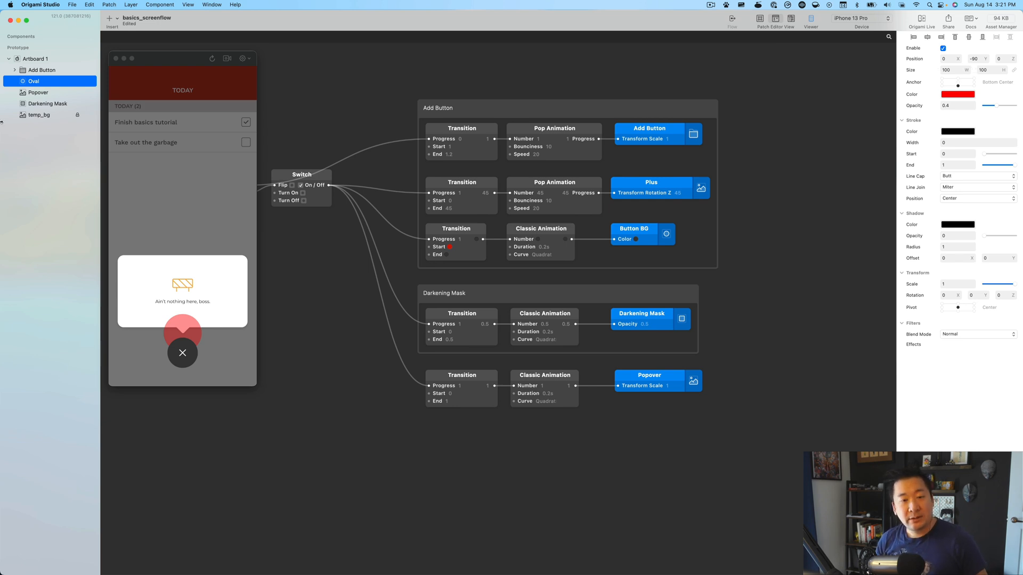
Move the Oval layer below Popover and group the two layers.
drag(50, 83, 53, 94)
shift+click(46, 85)
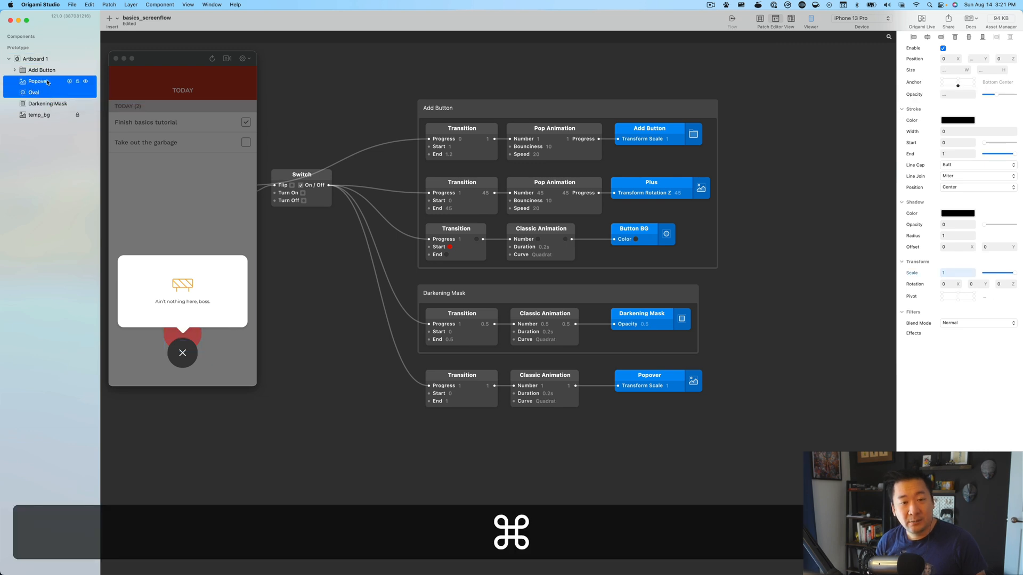
key(super+g)
Rename the new group containing the popover and oval as Popover Group.
double_click(37, 81)
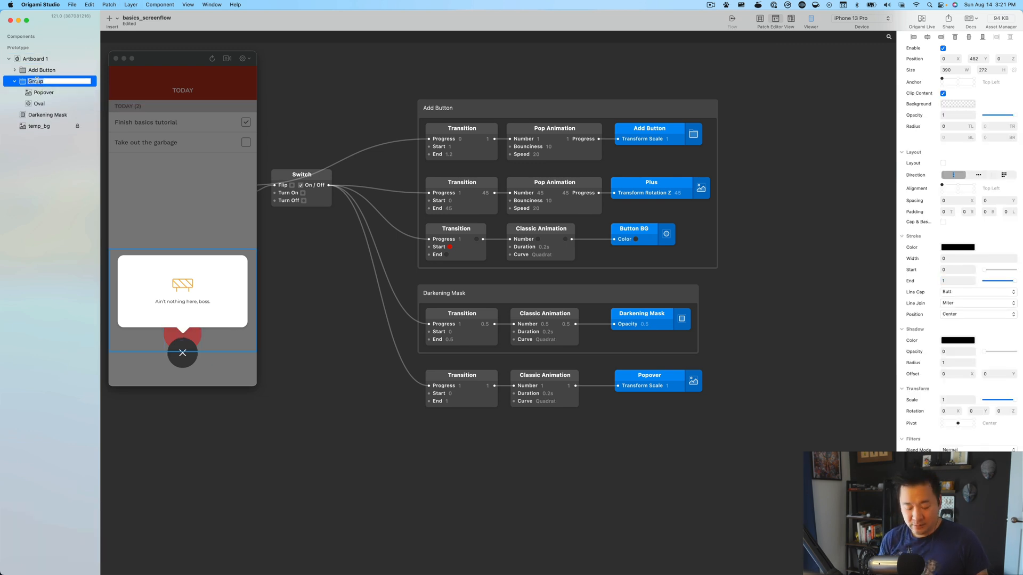
text(Pop)
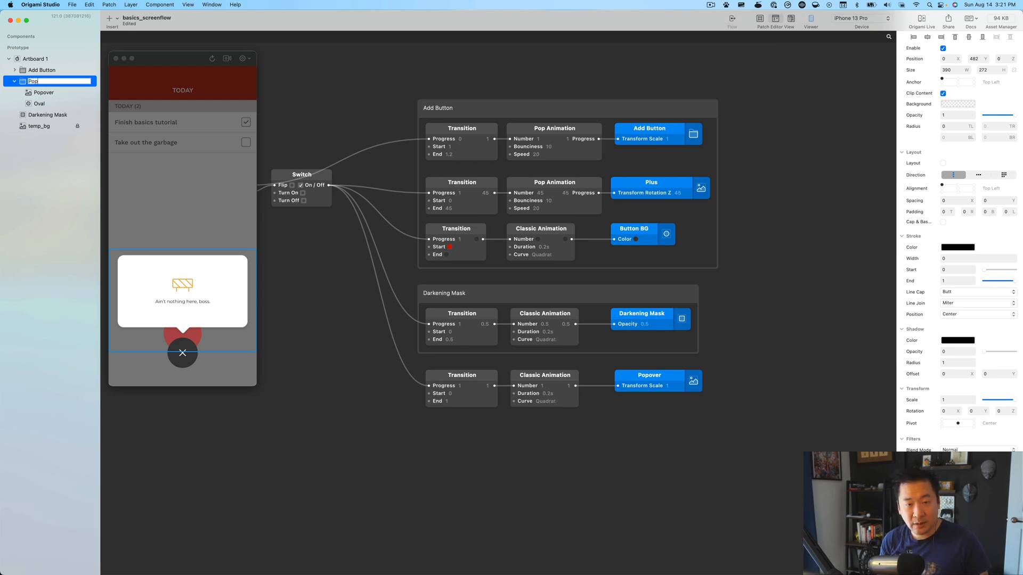
text(over Group)
key(Return)
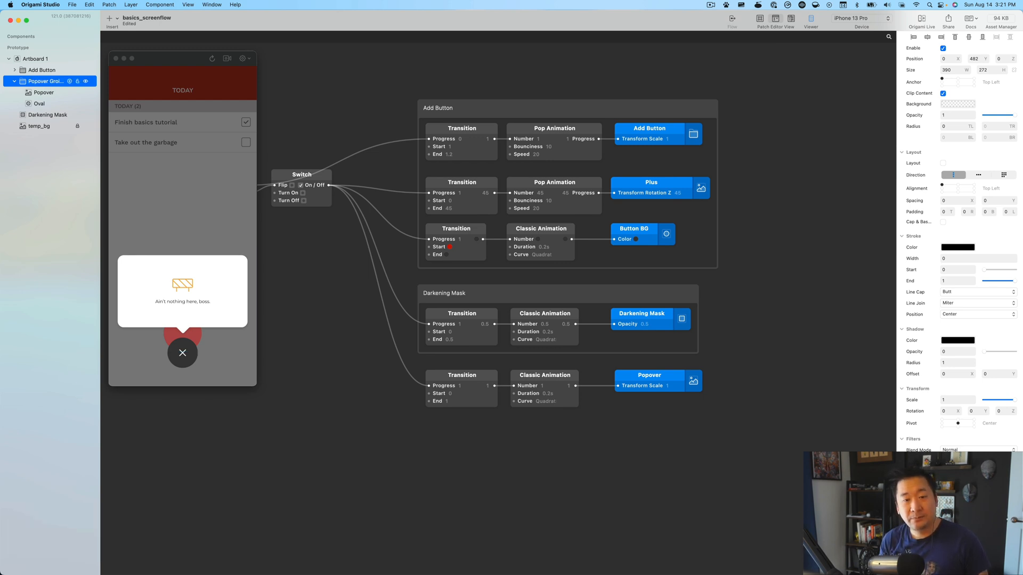
key(Return)
key(Right)
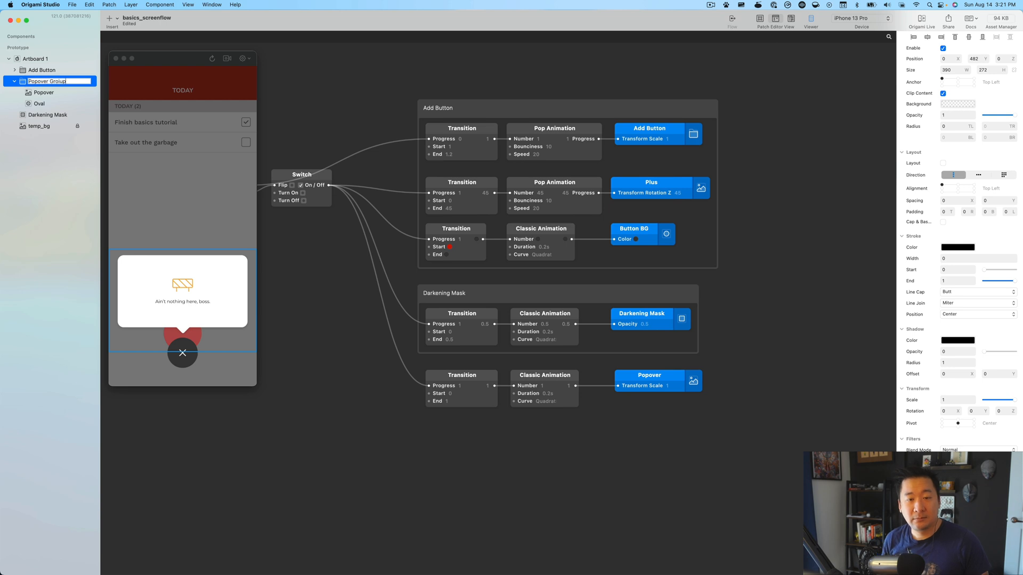
key(alt+shift+Left)
text(Group)
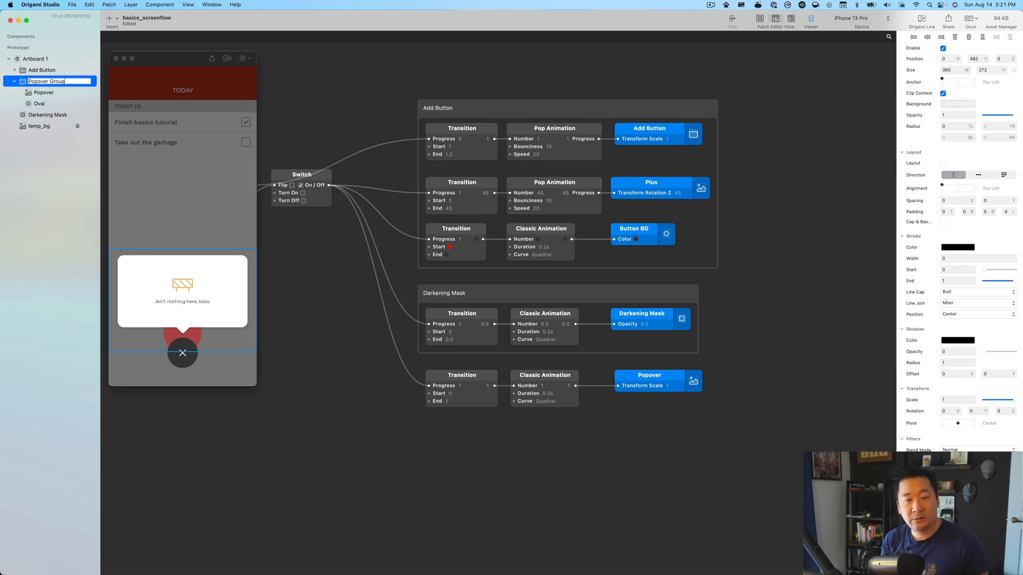
key(Return)
Rename the Oval layer inside Popover Group as Mask.
click(41, 104)
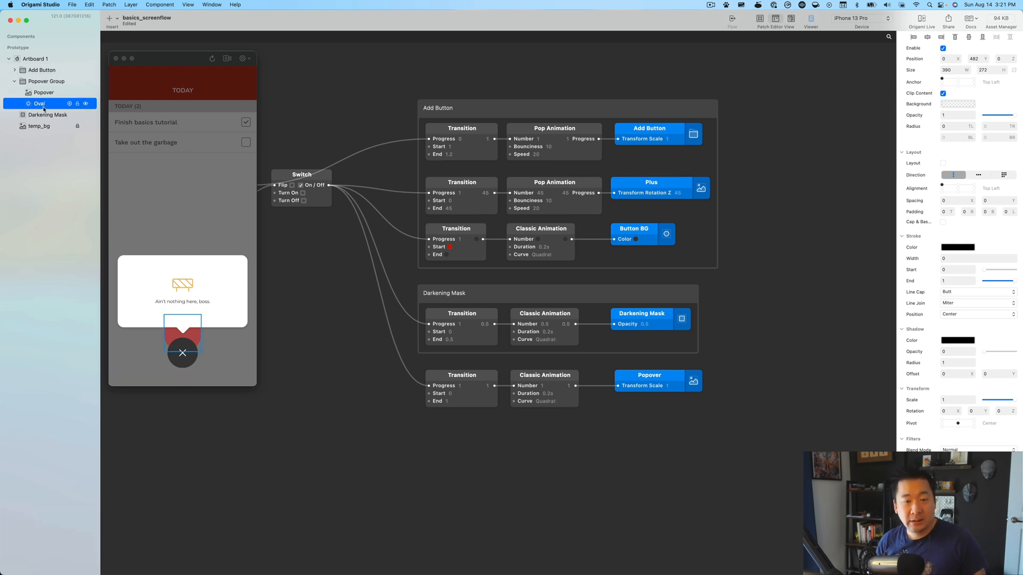
key(Return)
text(Mask)
key(Return)
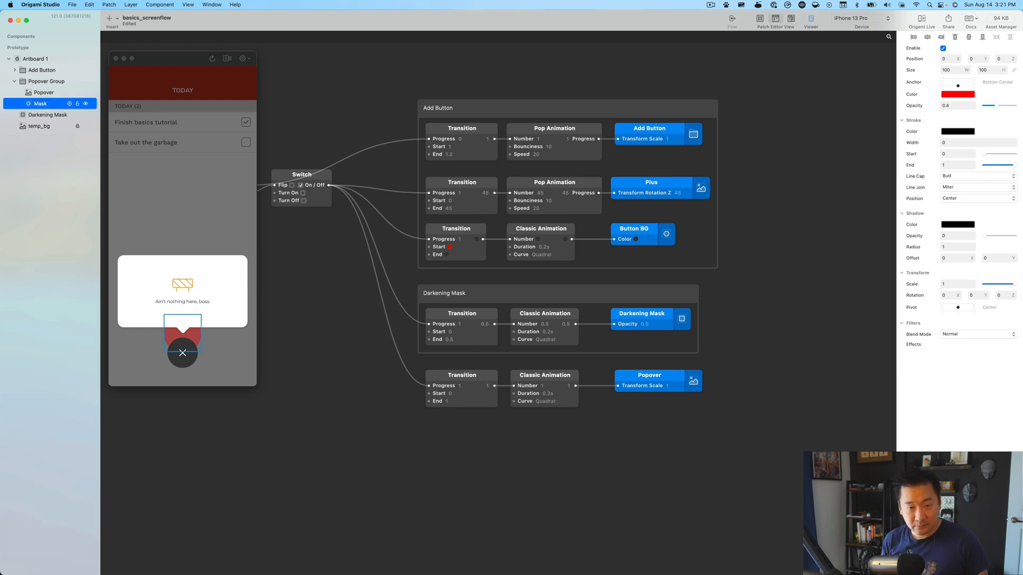
Anchor Popover Group to Bottom Center and set its Y position to -85.
click(42, 82)
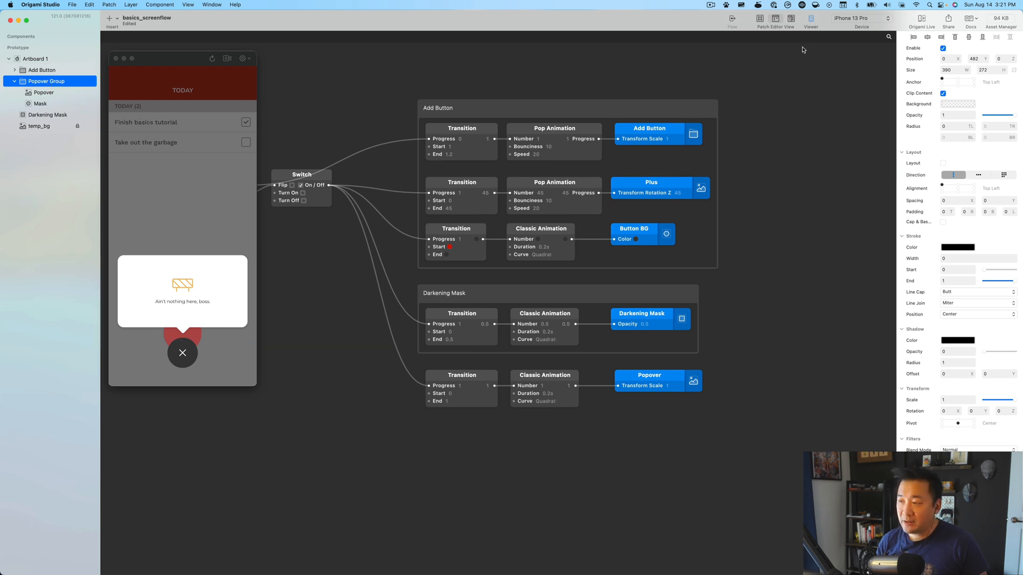
click(958, 86)
click(976, 59)
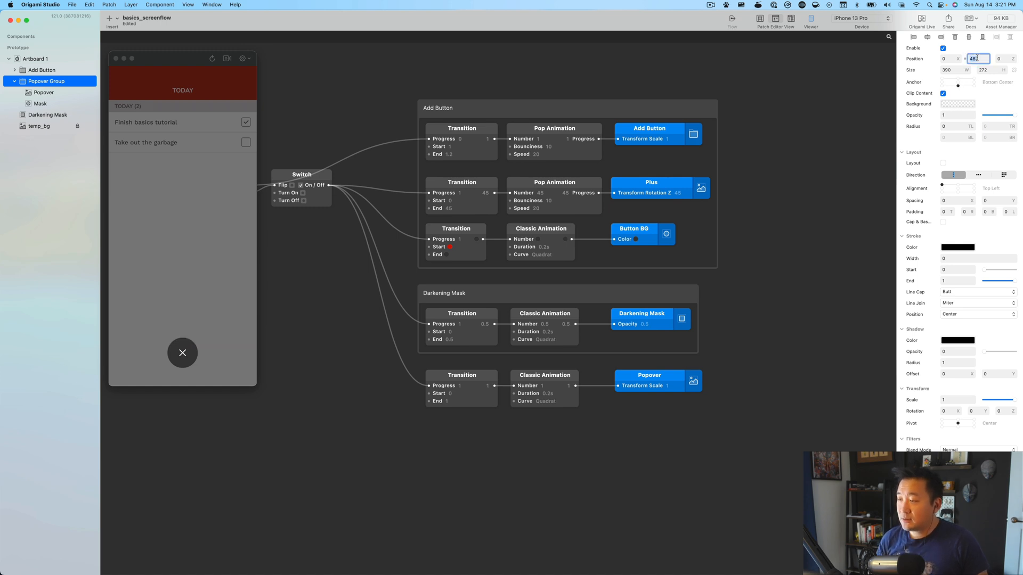
text(0)
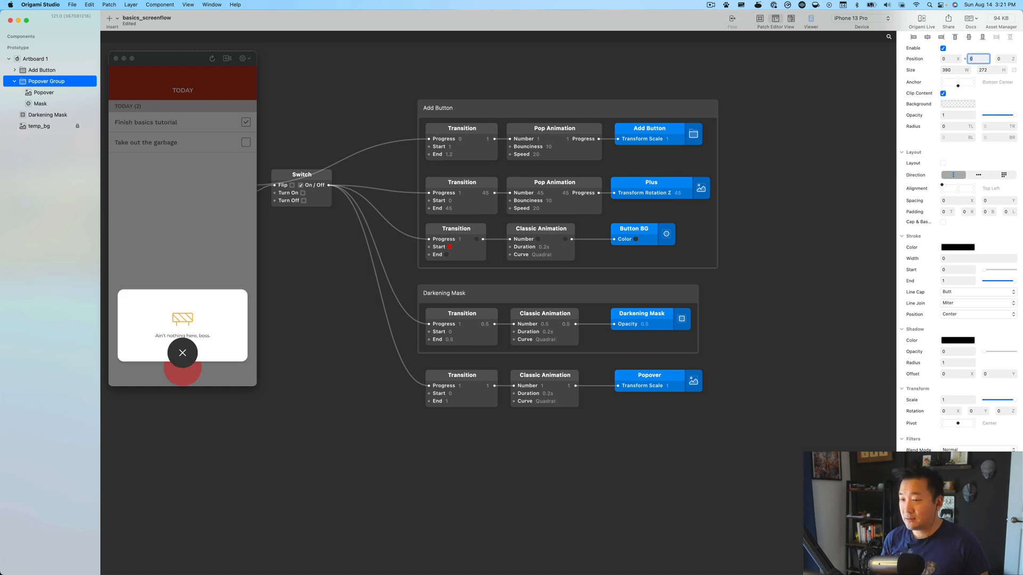
key(shift+Down)
key(shift+Down)
key(shift+Down)
key(shift+Down)
key(shift+Down)
key(shift+Down)
key(shift+Down)
key(shift+Down)
key(shift+Down)
key(shift+Down)
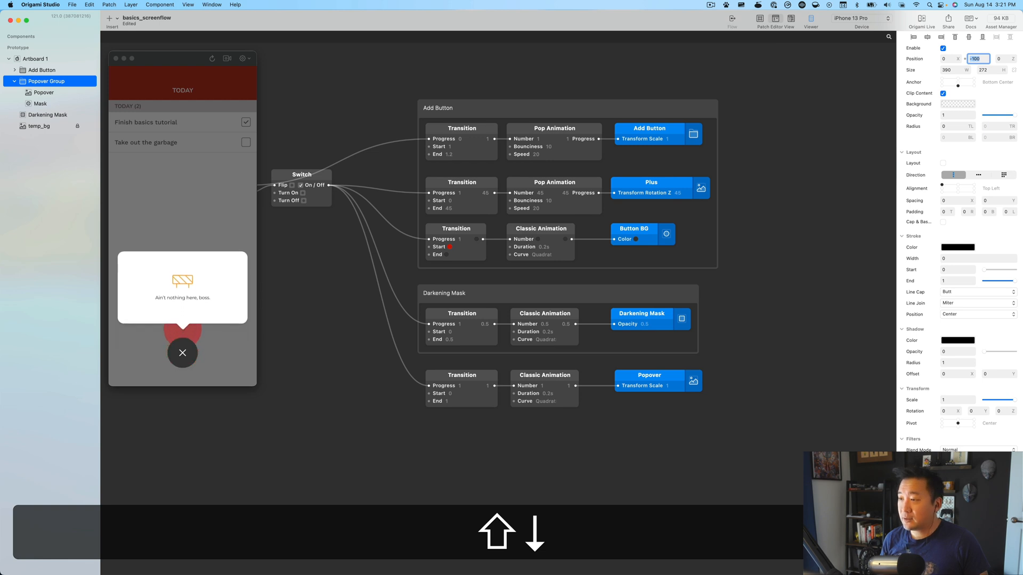
key(shift+Down)
key(shift+Down)
key(shift+Up)
key(shift+Up)
key(shift+Up)
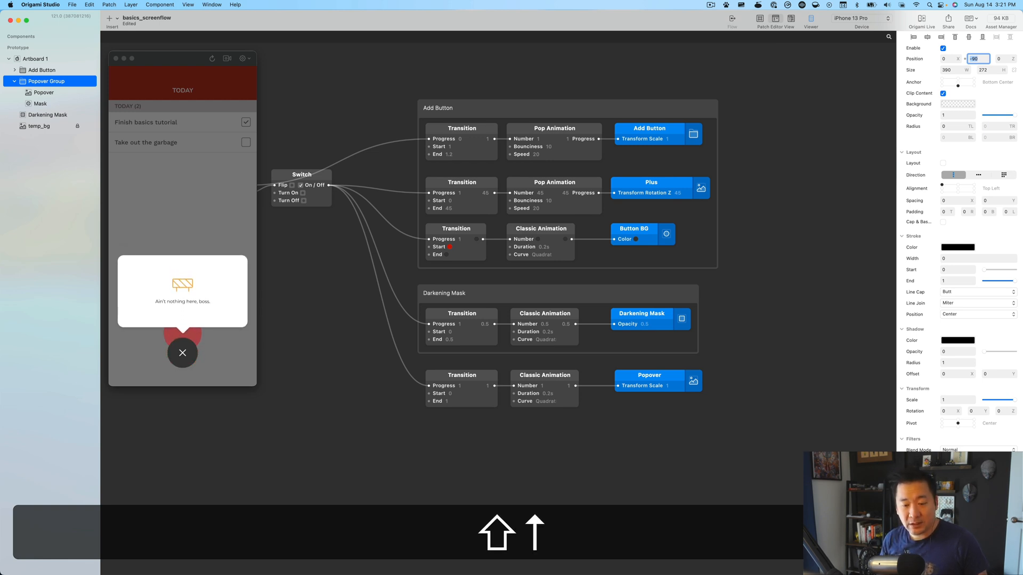
key(Up)
key(Up)
key(Up)
key(Up)
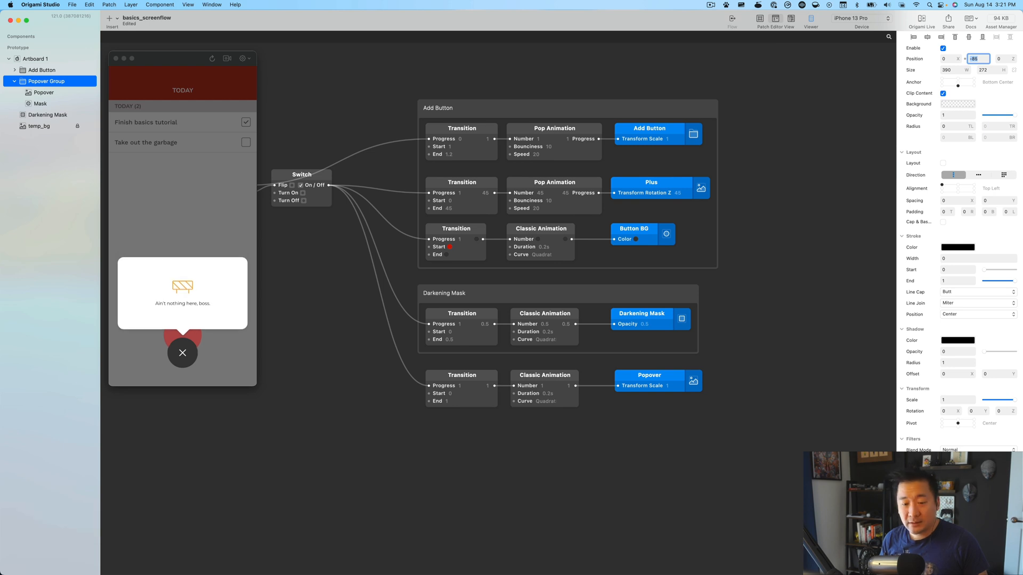
key(Up)
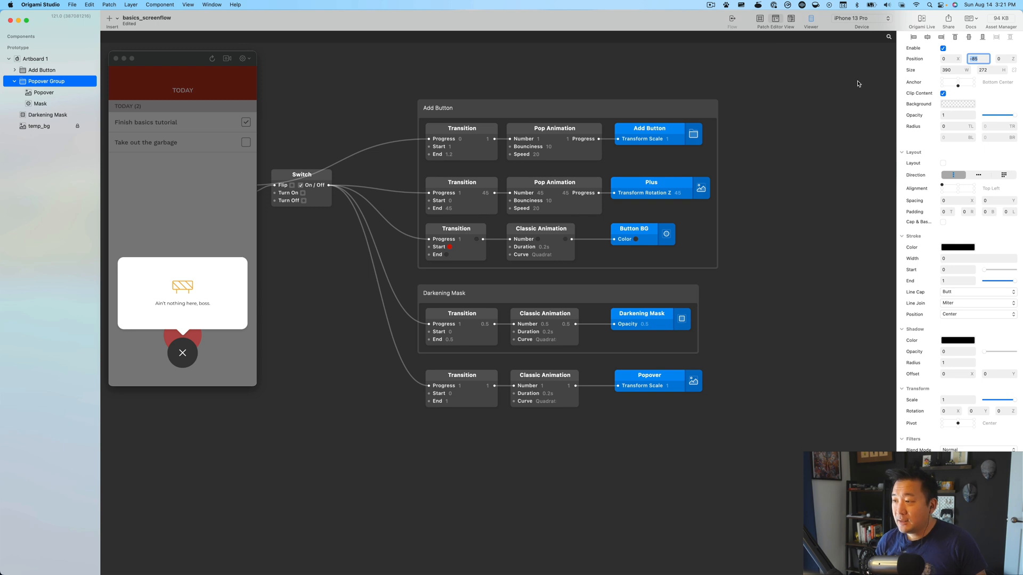
click(39, 95)
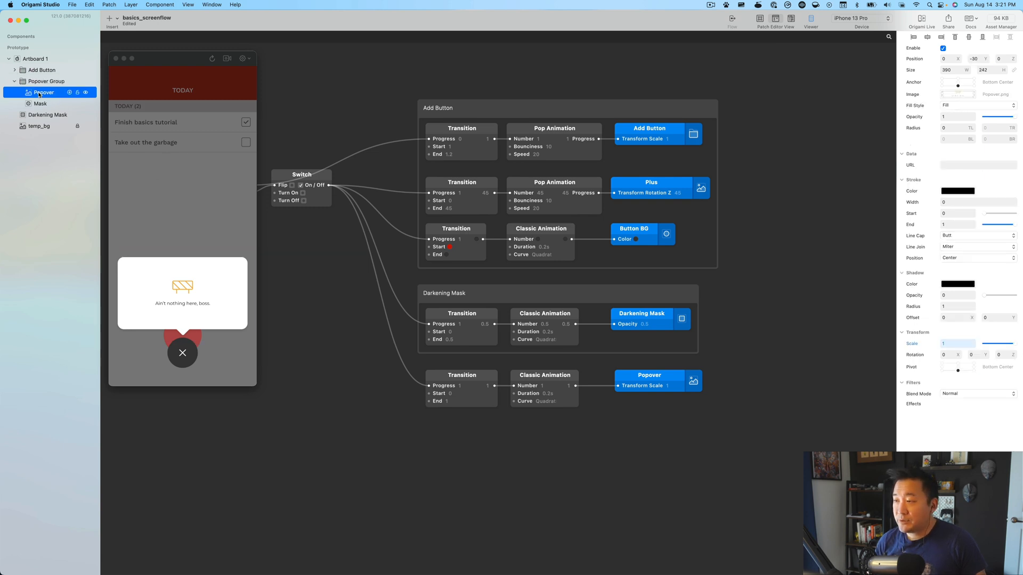
click(43, 104)
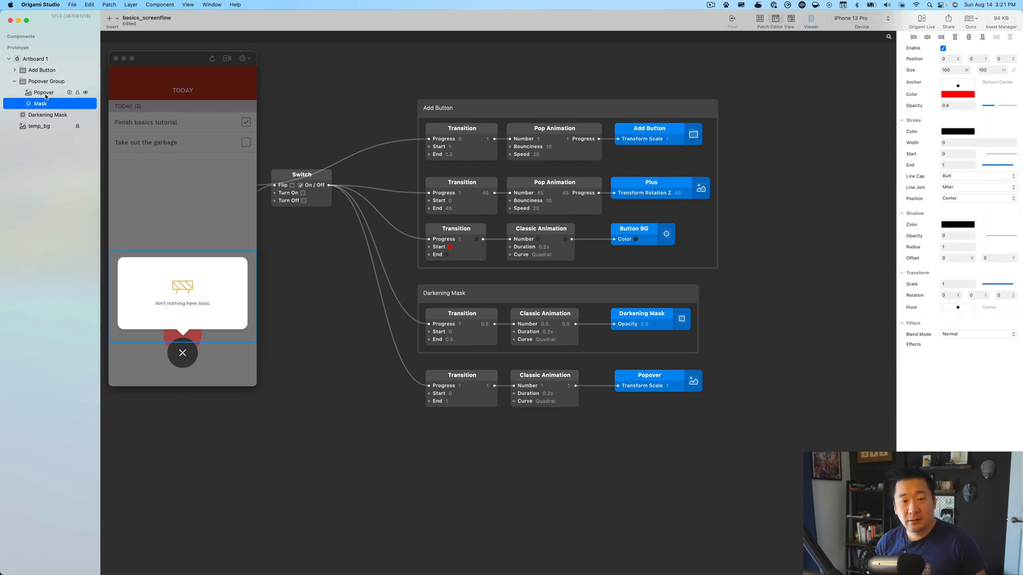
click(46, 95)
click(46, 104)
click(46, 93)
click(45, 81)
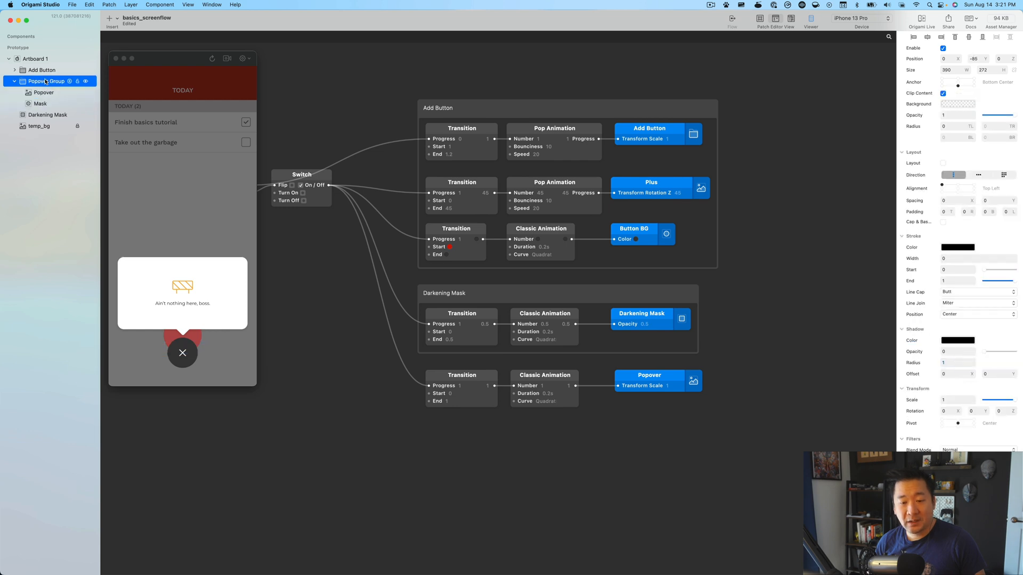
Set the Mask layer's opacity to 1 and enlarge it to 400 by 400.
click(44, 103)
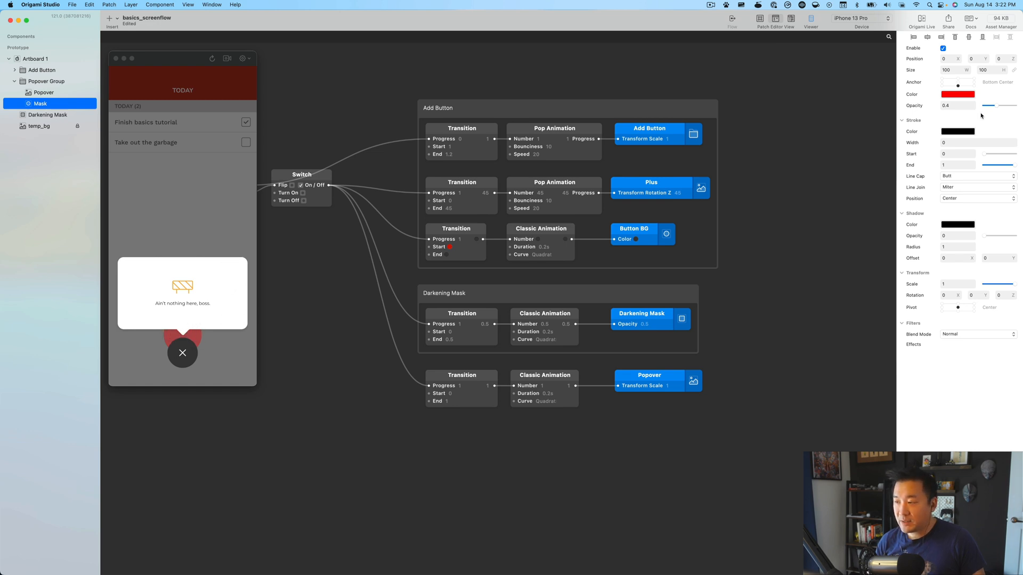
drag(1001, 108, 1013, 106)
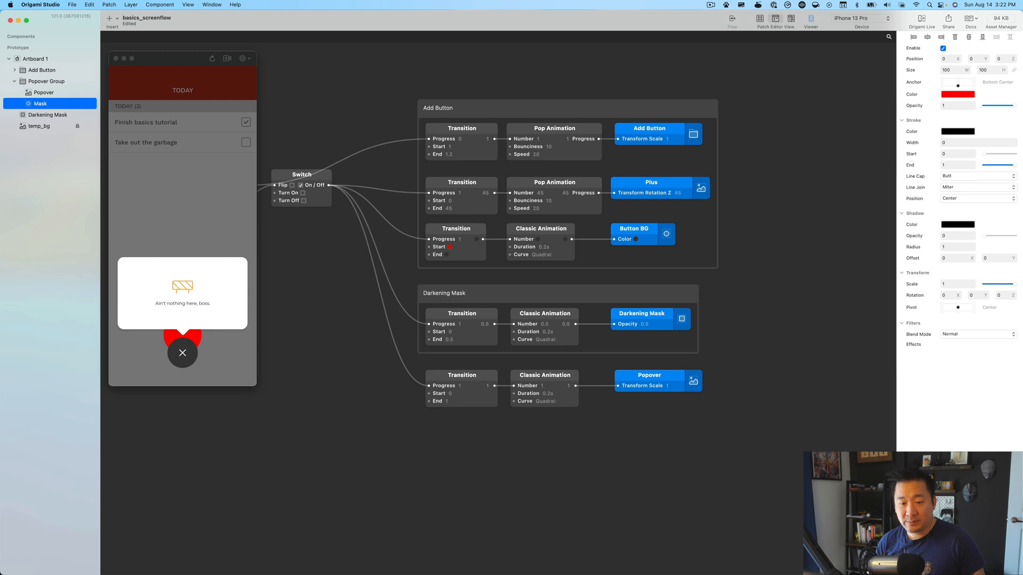
click(988, 69)
key(shift)
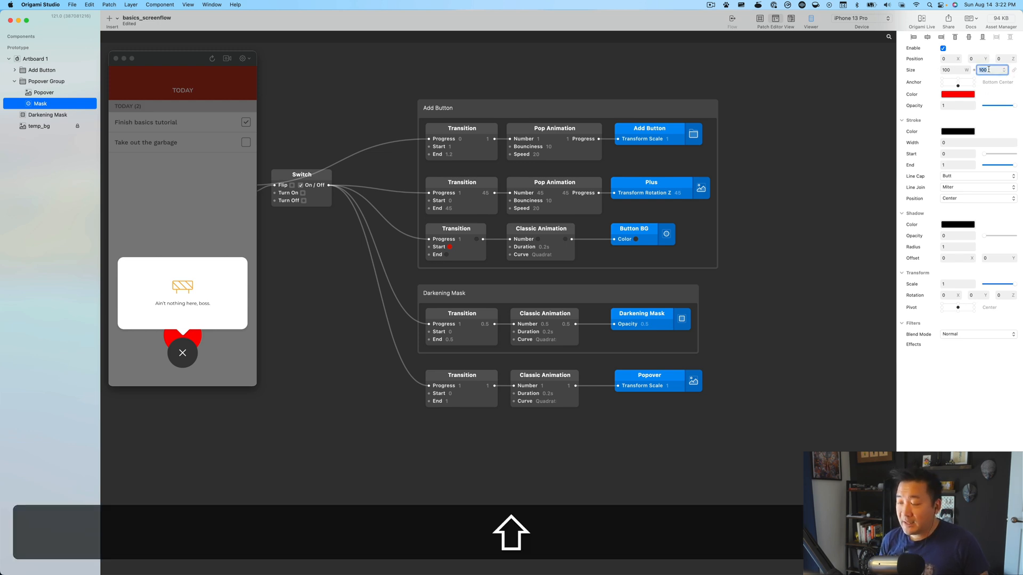
key(shift+Up)
key(shift+Up)
key(shift+Up)
key(shift+Up)
key(shift+Up)
key(shift+Up)
key(shift+Up)
key(shift+Up)
key(shift+Up)
key(shift+Up)
key(shift+Up)
key(shift+Up)
key(shift+Up)
key(shift+Up)
key(shift+Up)
key(shift+Up)
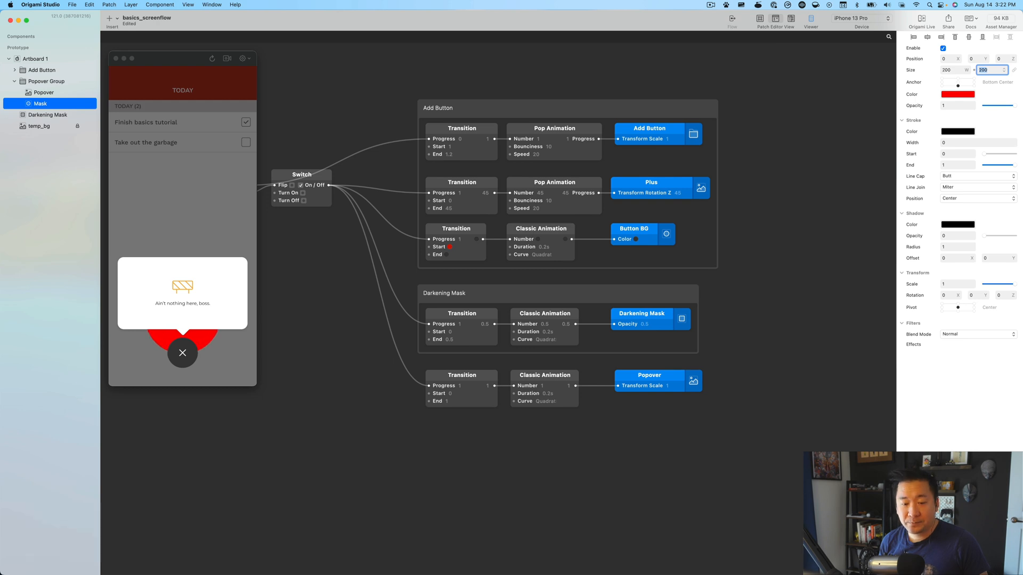
key(shift+Up)
key(shift+Up)
key(shift+Up)
key(shift+Up)
key(shift+Up)
key(shift+Up)
key(shift+Up)
key(shift+Up)
key(shift+Up)
key(shift+Up)
key(shift+Up)
key(shift+Up)
key(shift+Up)
key(shift+Up)
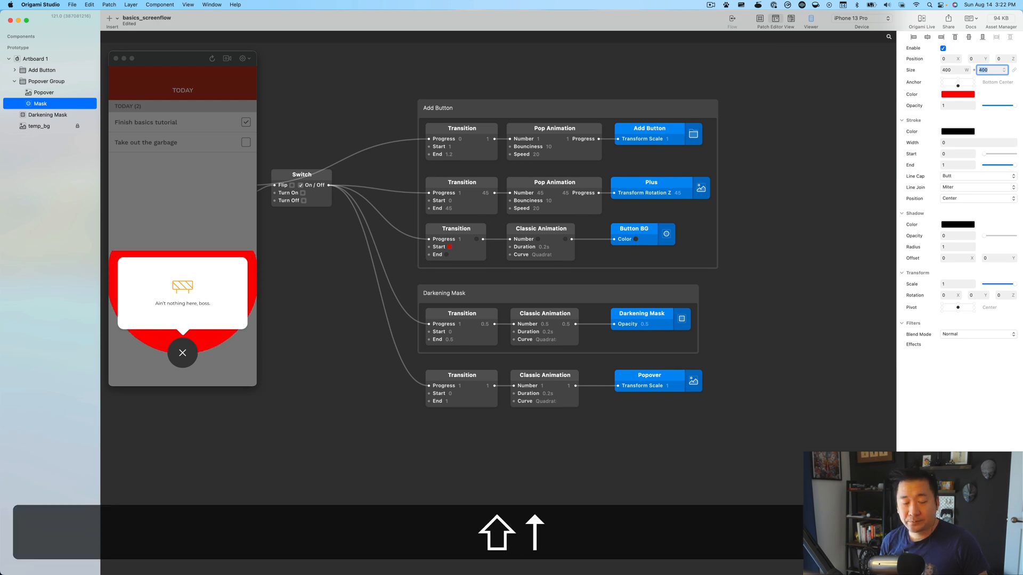
Change the Mask layer's anchor to Center.
click(959, 83)
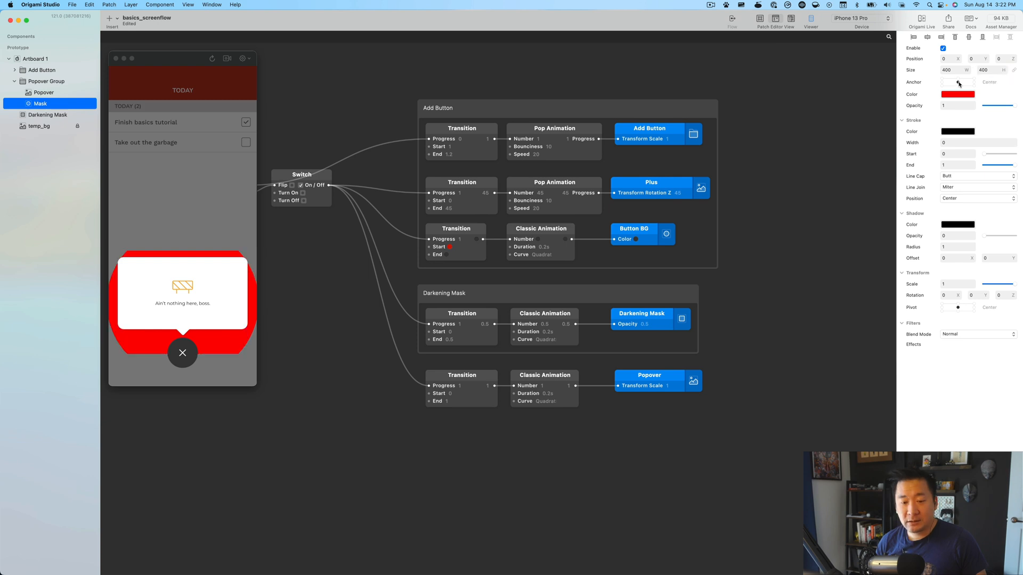
click(958, 86)
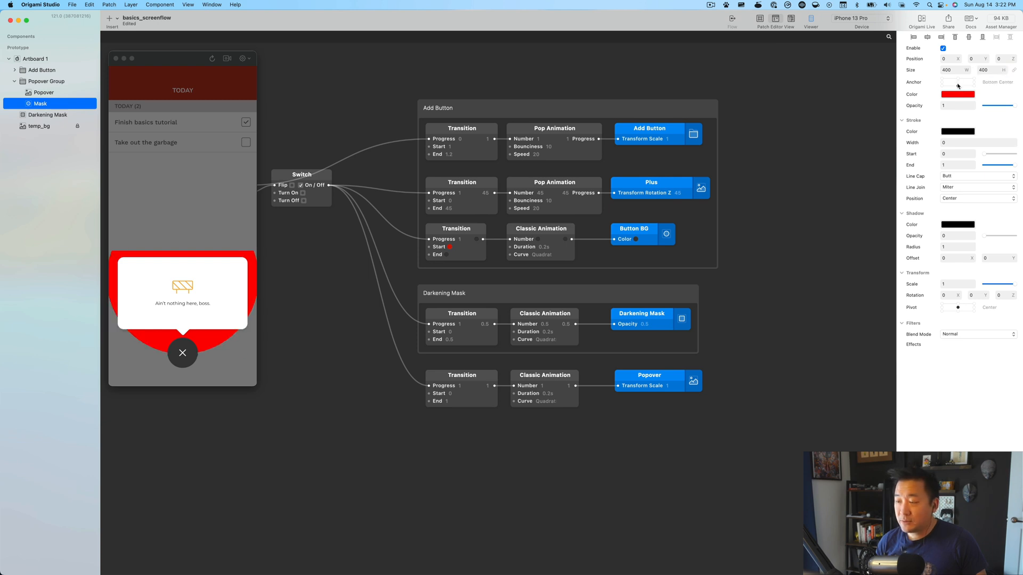
click(957, 83)
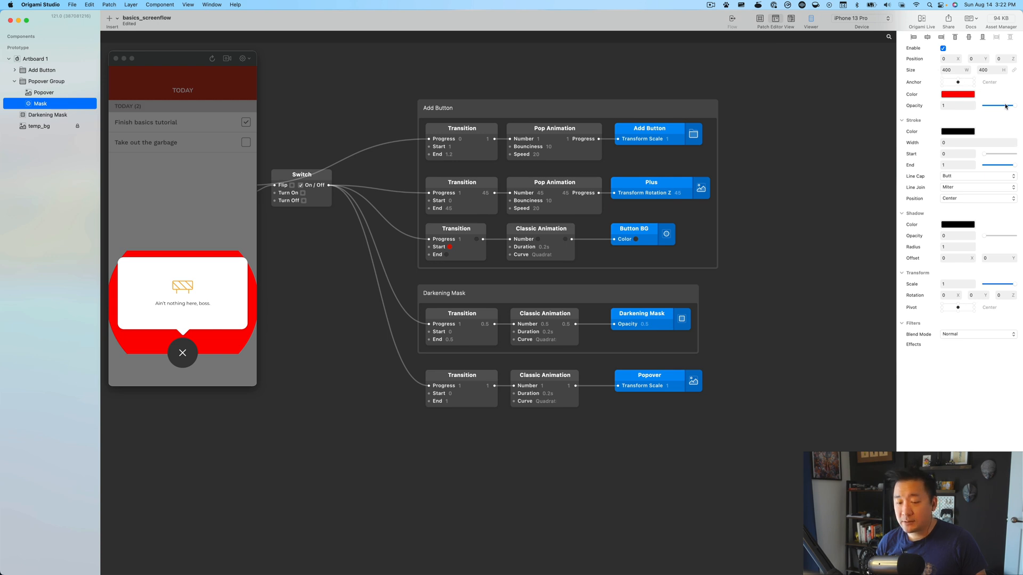
Position the Mask at Y 84 behind the popover's arrow tip, at full opacity and a scale of 0.05.
drag(1005, 106, 987, 107)
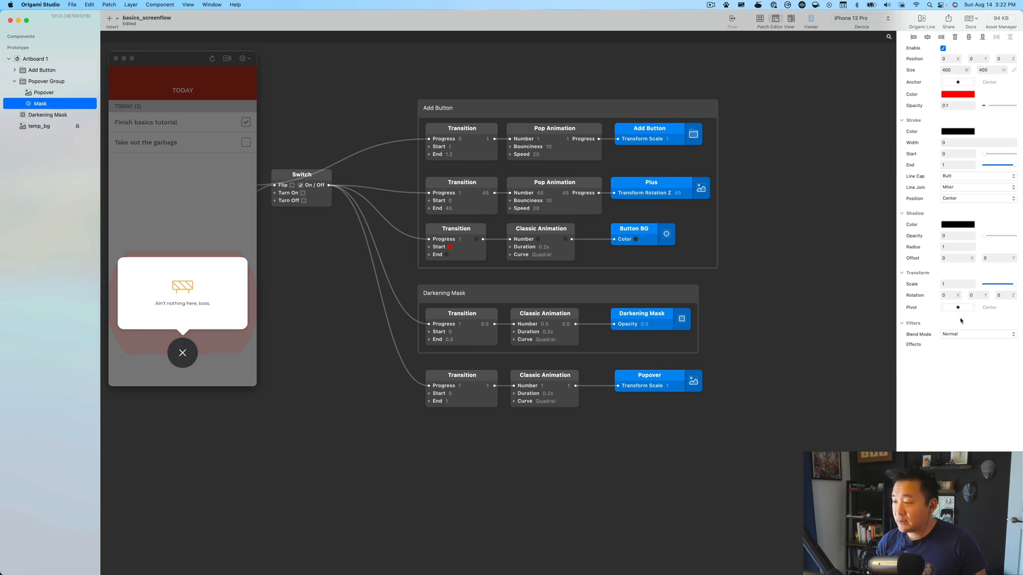
click(987, 283)
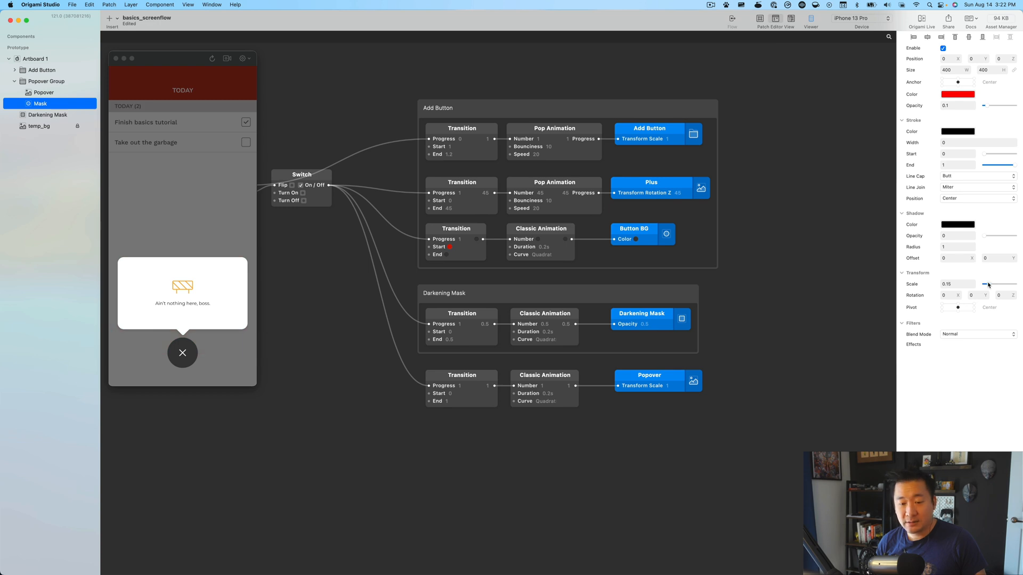
drag(986, 105, 1015, 105)
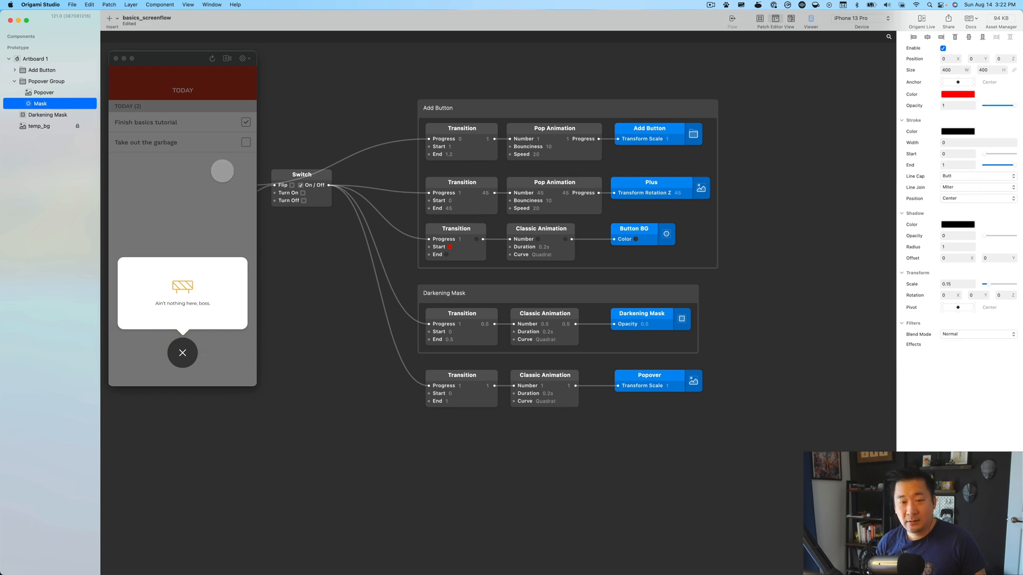
drag(979, 58, 1010, 58)
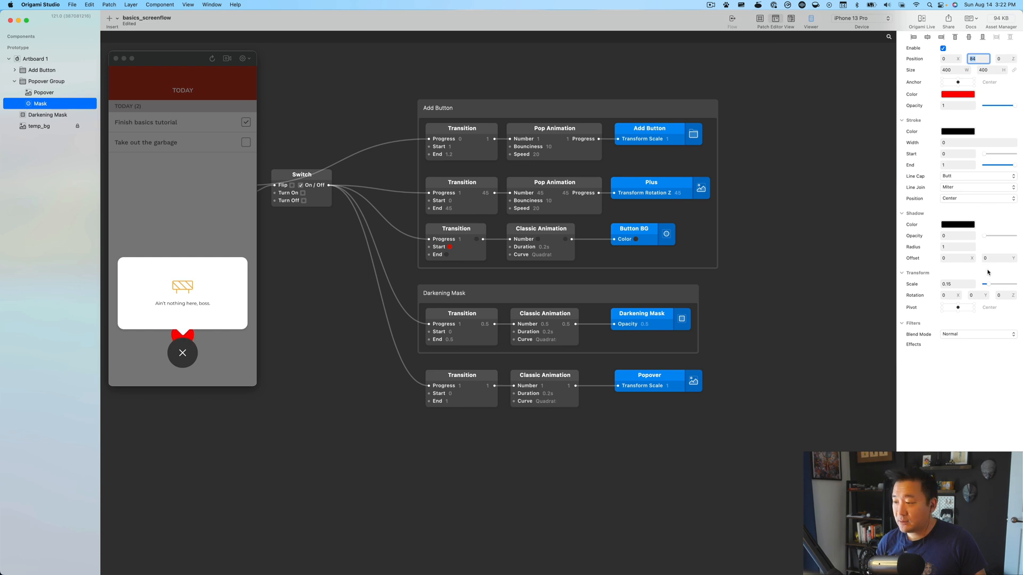
drag(988, 288, 983, 288)
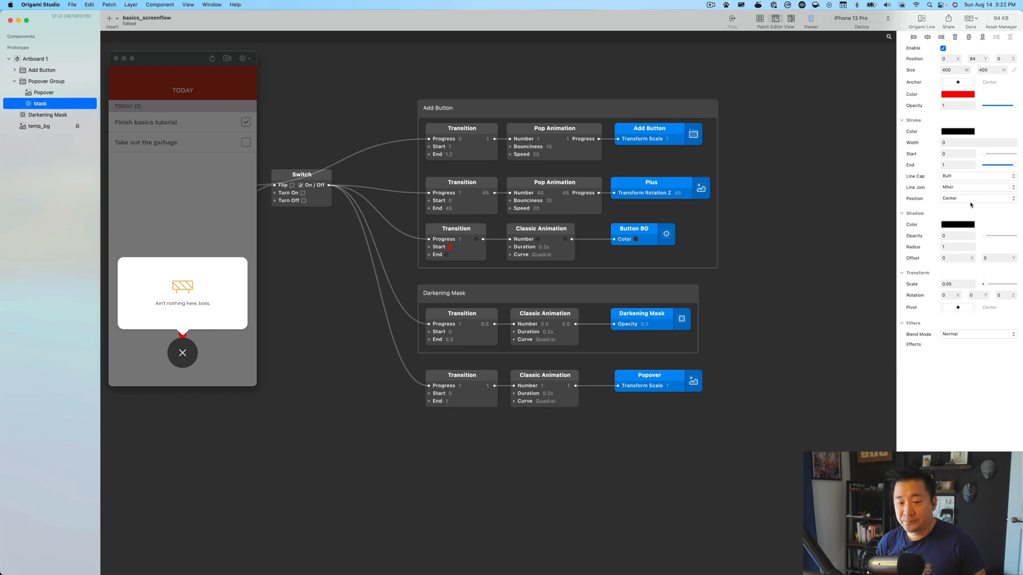
Restore the Mask's scale to 1 and enlarge it to 580 by 580 so it covers the whole popover.
click(39, 83)
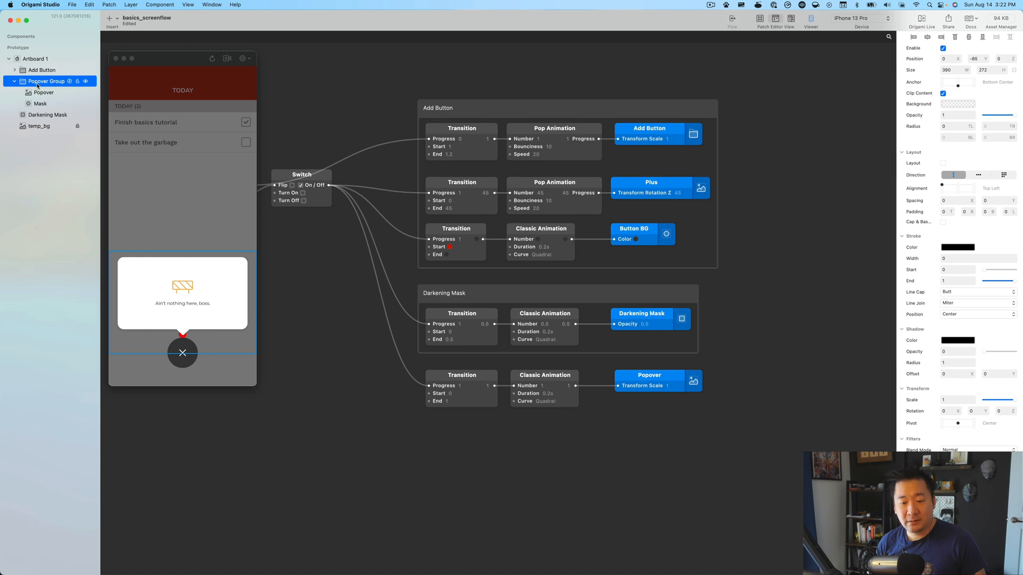
click(40, 103)
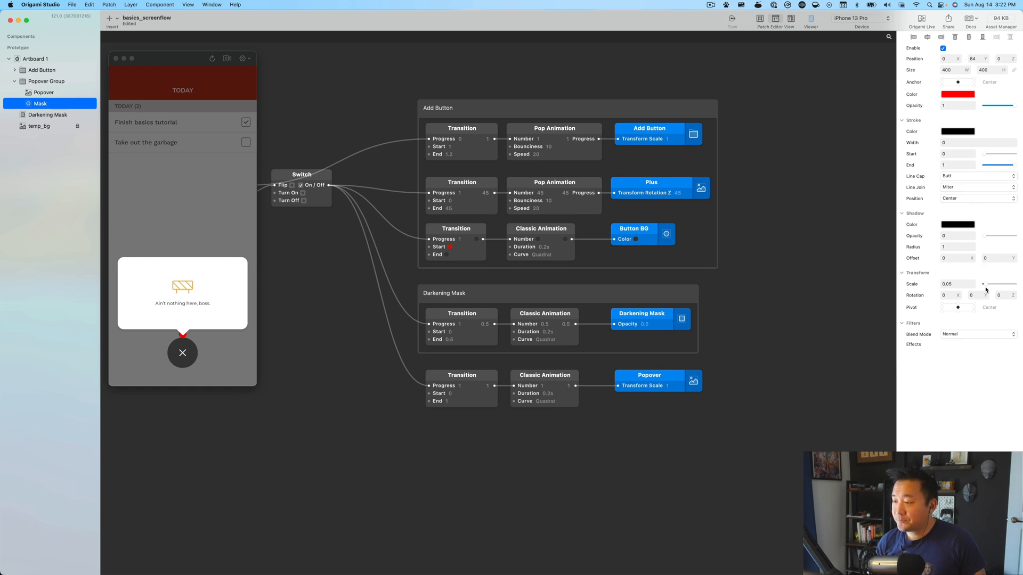
drag(986, 284, 1015, 284)
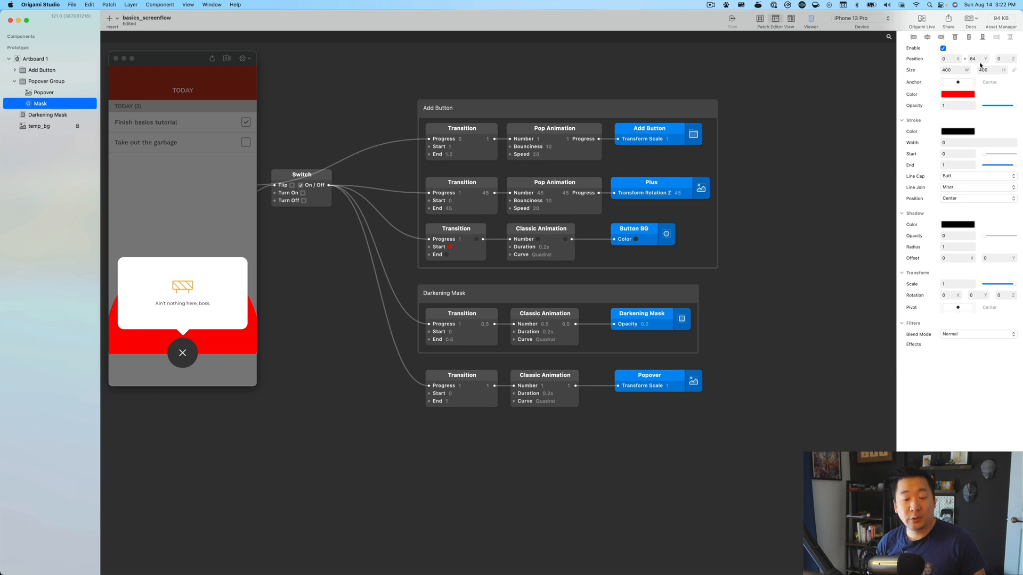
click(994, 73)
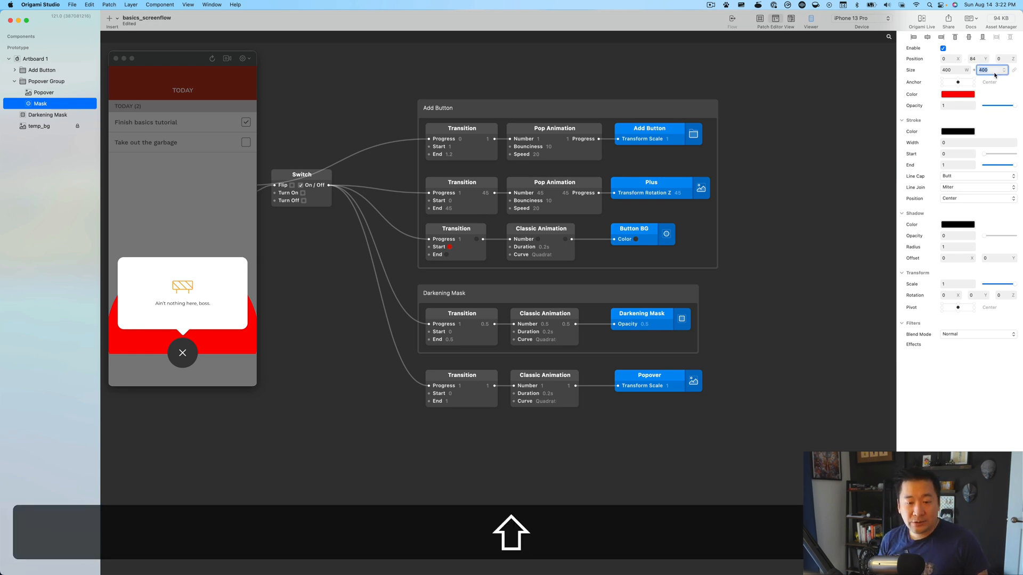
key(shift+Up)
key(shift+Up)
key(shift+Up)
key(shift+Up)
key(shift+Up)
key(shift+Up)
key(shift+Up)
key(shift+Up)
key(shift+Up)
key(shift+Up)
key(shift+Up)
key(shift+Up)
key(shift+Up)
key(shift+Up)
key(shift+Up)
key(shift+Up)
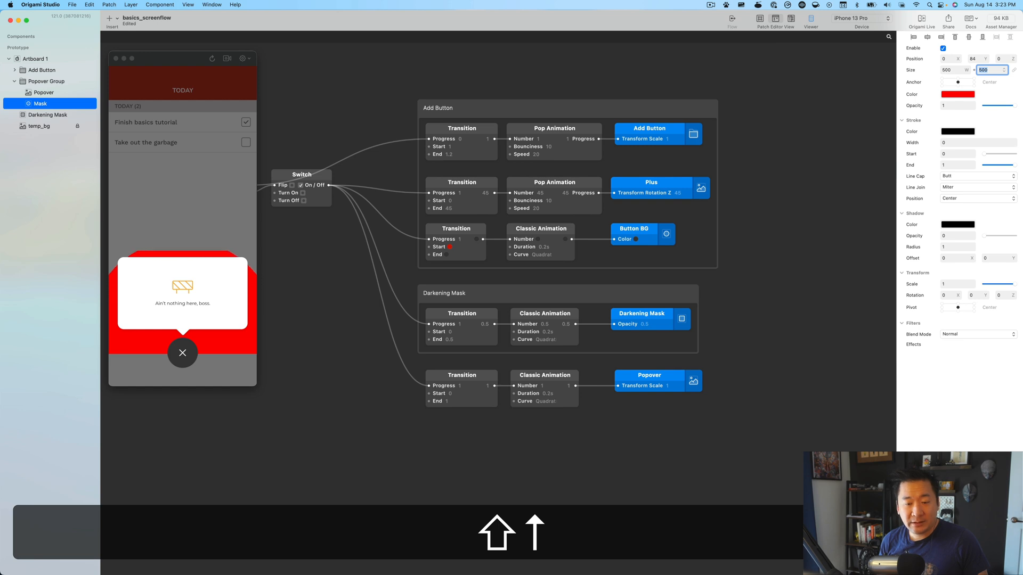
key(shift+Up)
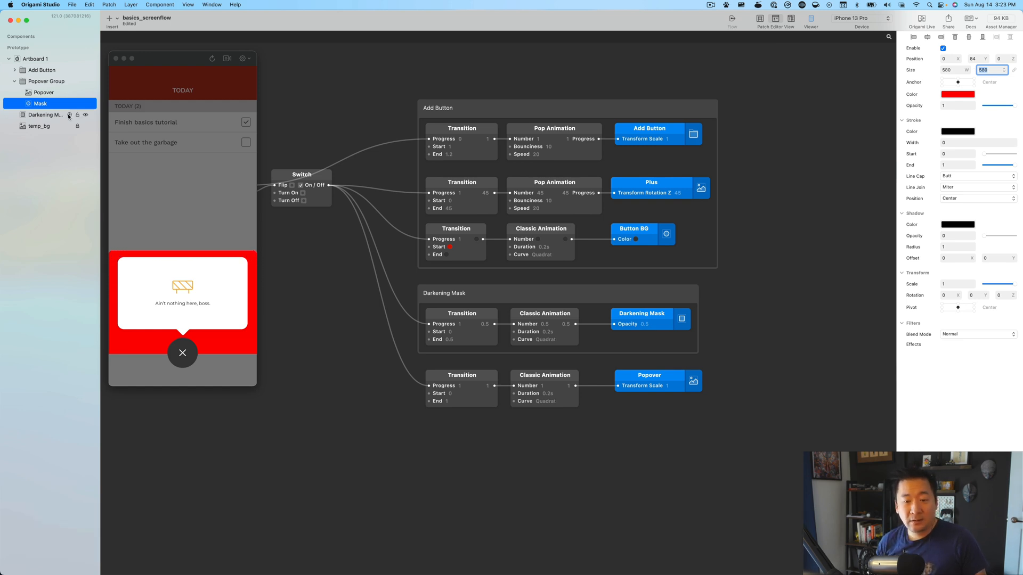
Turn off content clipping for Popover Group.
click(42, 81)
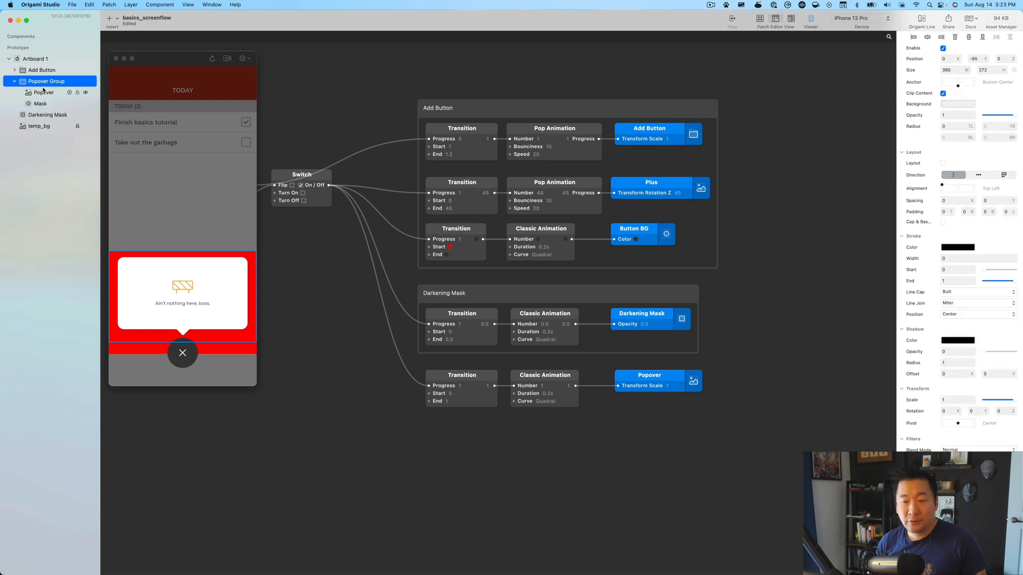
click(943, 93)
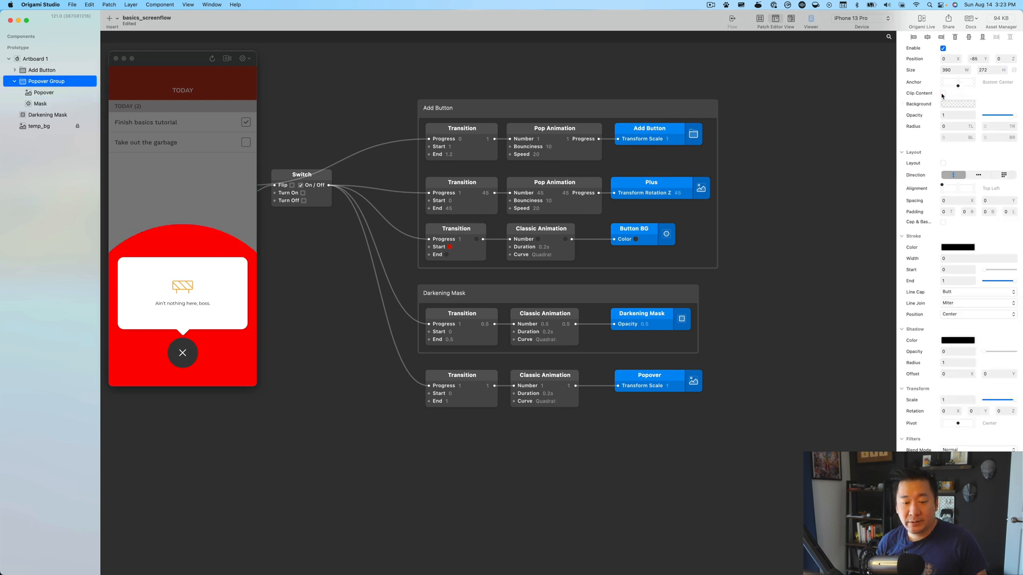
Try shrinking the Mask's scale to 0, and undo the change.
click(52, 107)
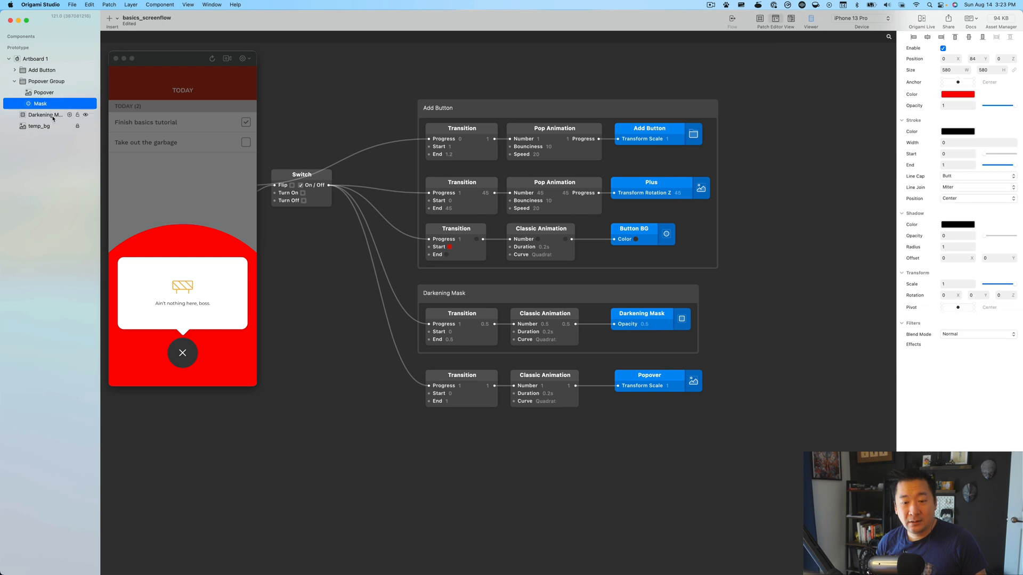
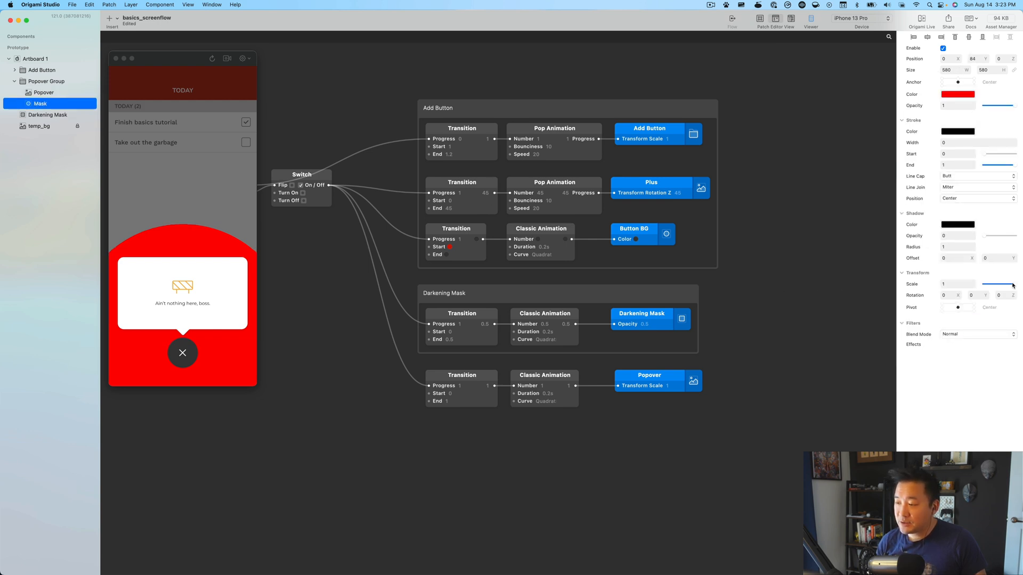
drag(1011, 286, 981, 289)
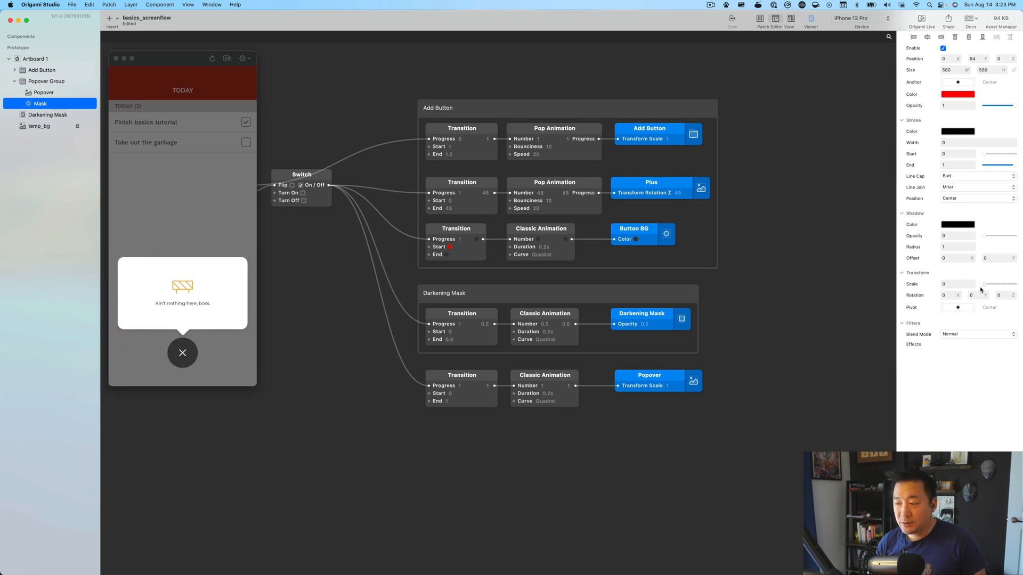
key(super+z)
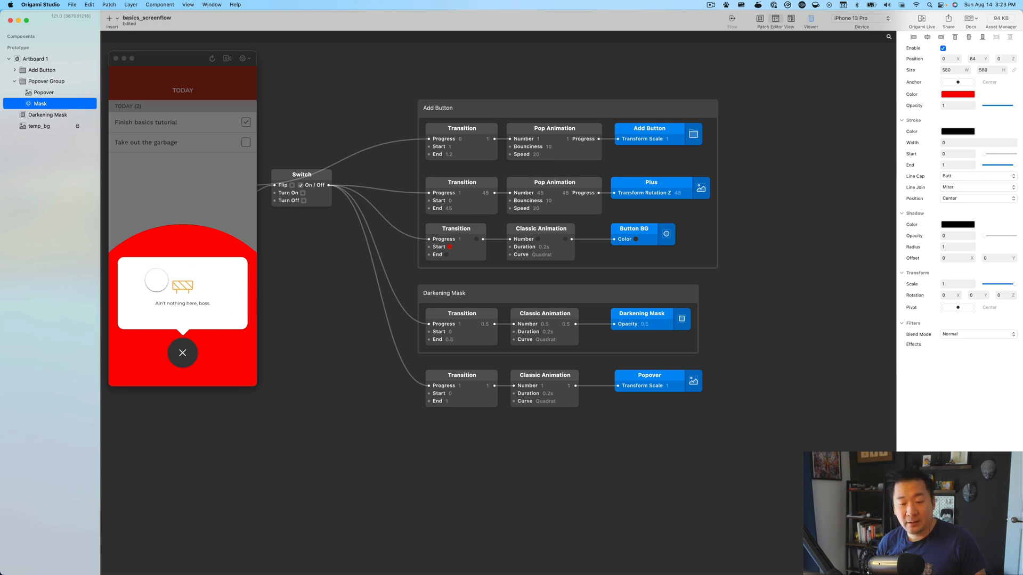
Add a patch for the Mask's transform scale to the patch graph, below the Popover patch.
scroll(646, 407, down, 5)
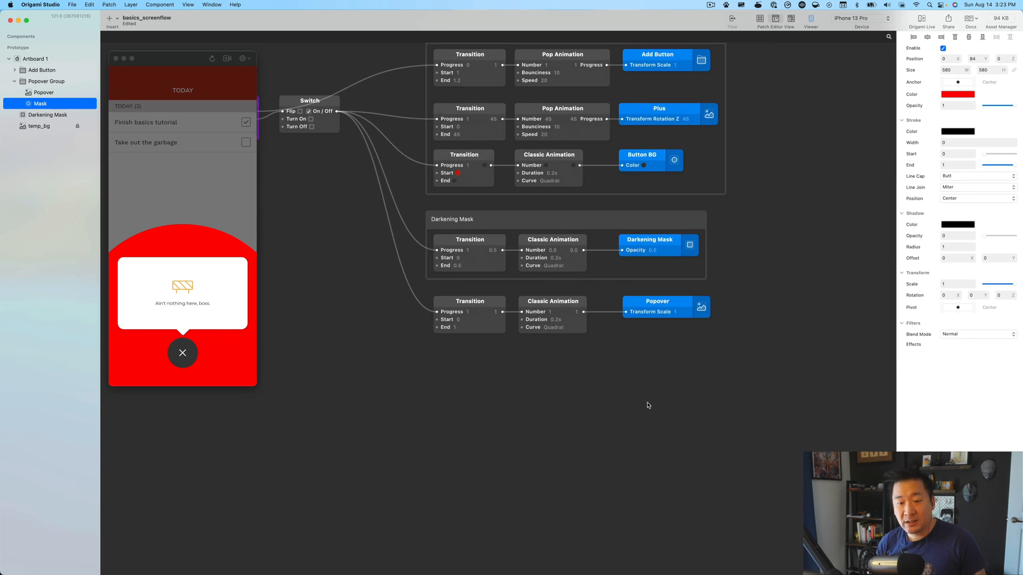
scroll(627, 397, right, 1)
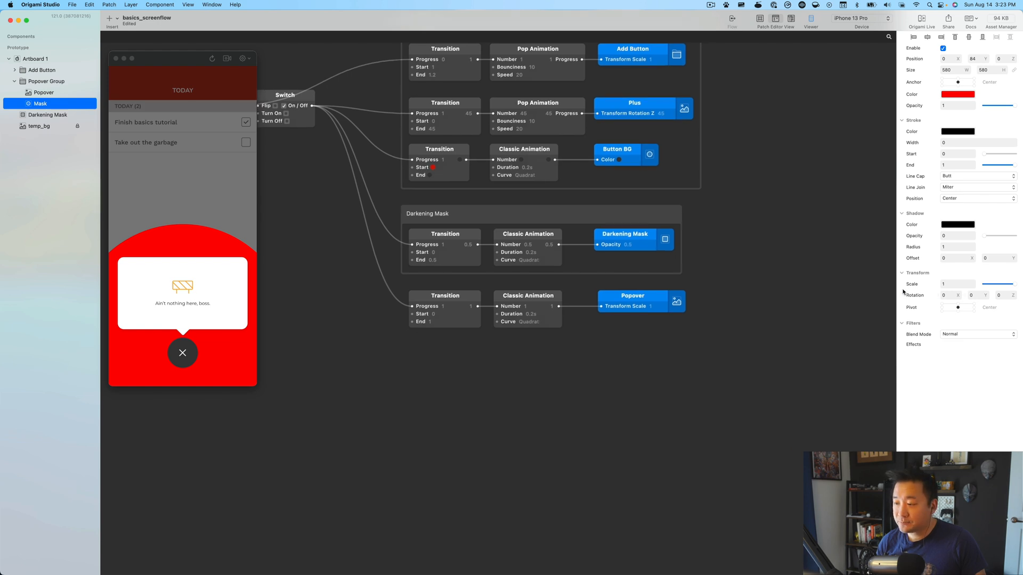
click(904, 285)
drag(542, 300, 643, 381)
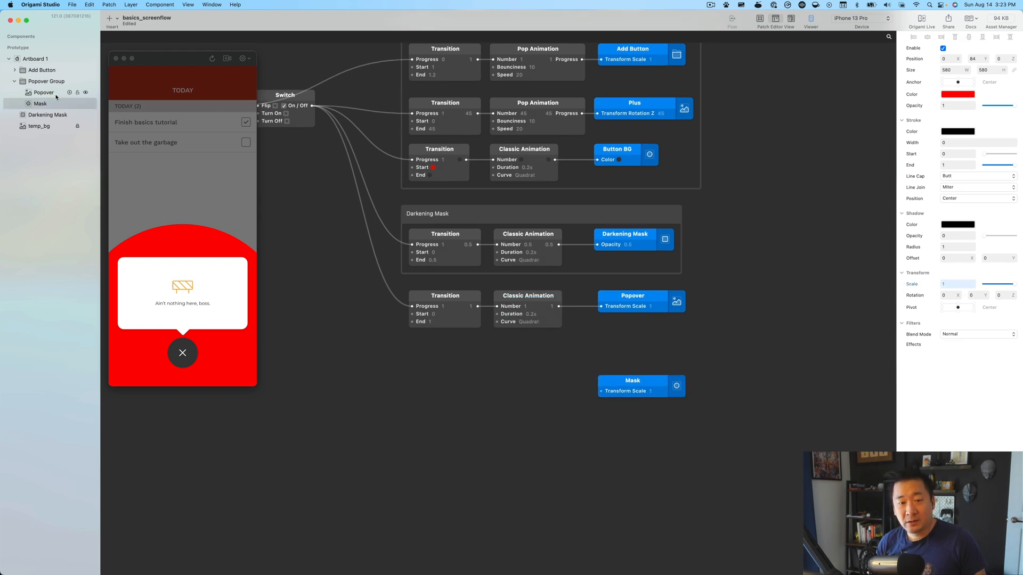
Rename the Mask layer to Popover Mask.
click(41, 104)
text(Popo)
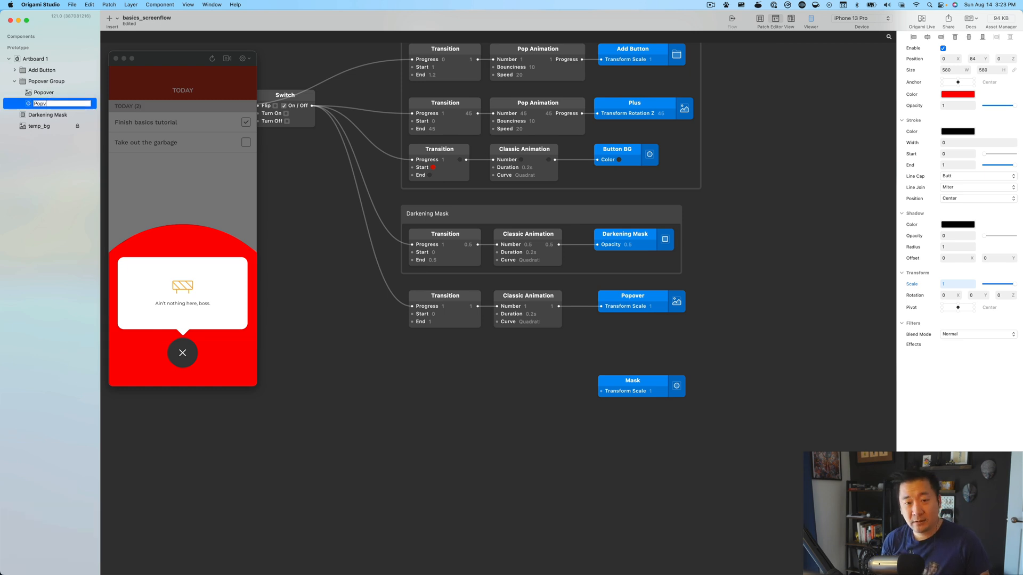
text(ver Mask)
key(Return)
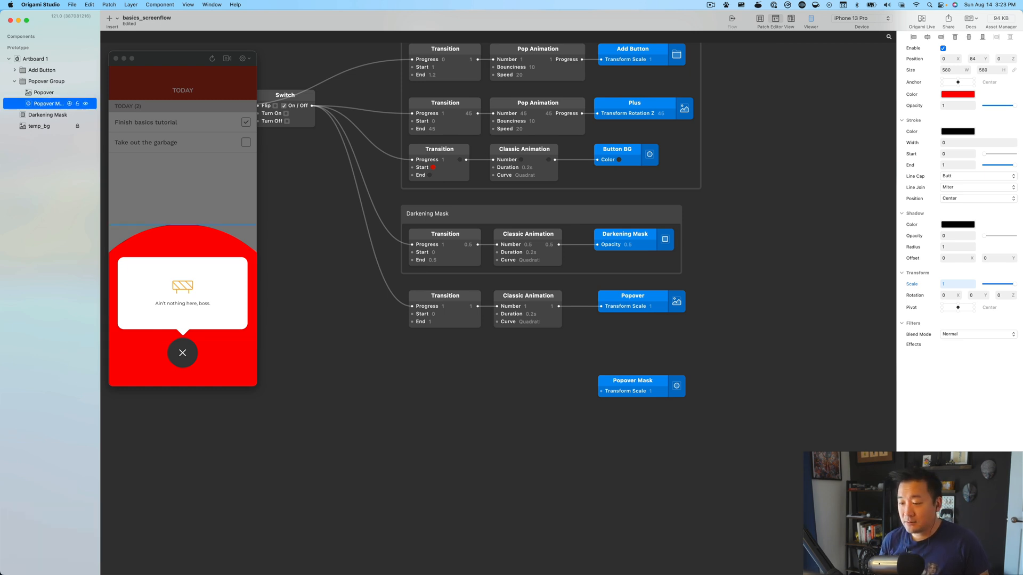
Duplicate the Popover's Transition patch below it, keeping its connection to the Switch.
click(452, 372)
scroll(532, 372, up, 2)
click(447, 318)
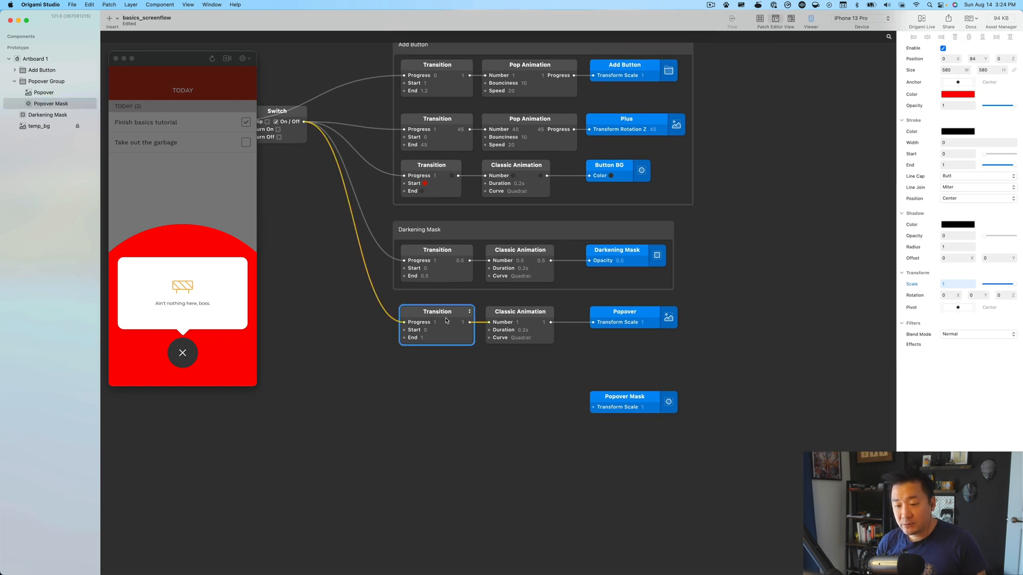
drag(446, 318, 446, 395)
Copy a Pop Animation patch, wire it between the new Transition and Popover Mask's scale, and align the row of patches.
drag(532, 121, 534, 381)
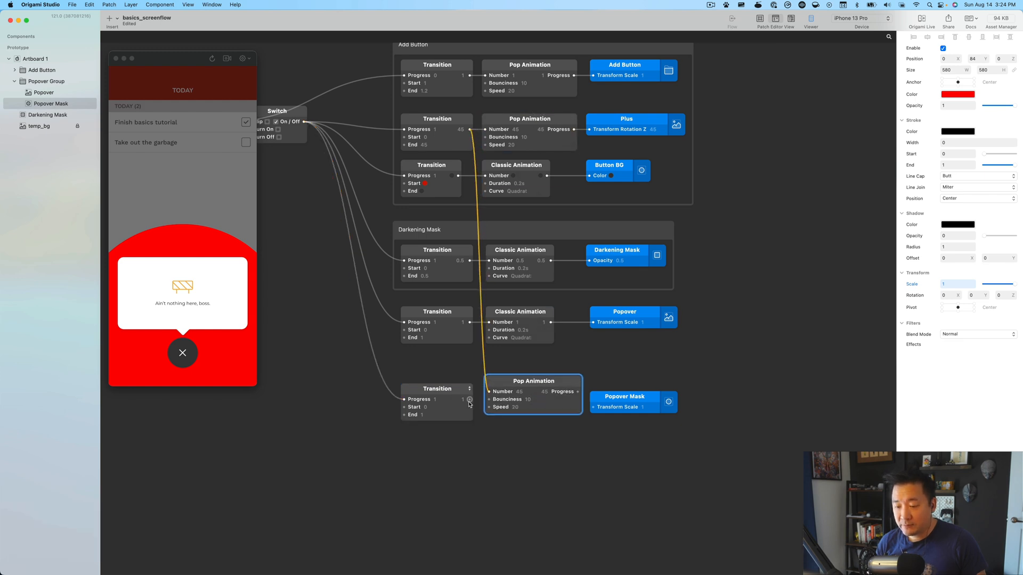
drag(469, 401, 488, 392)
drag(516, 383, 546, 395)
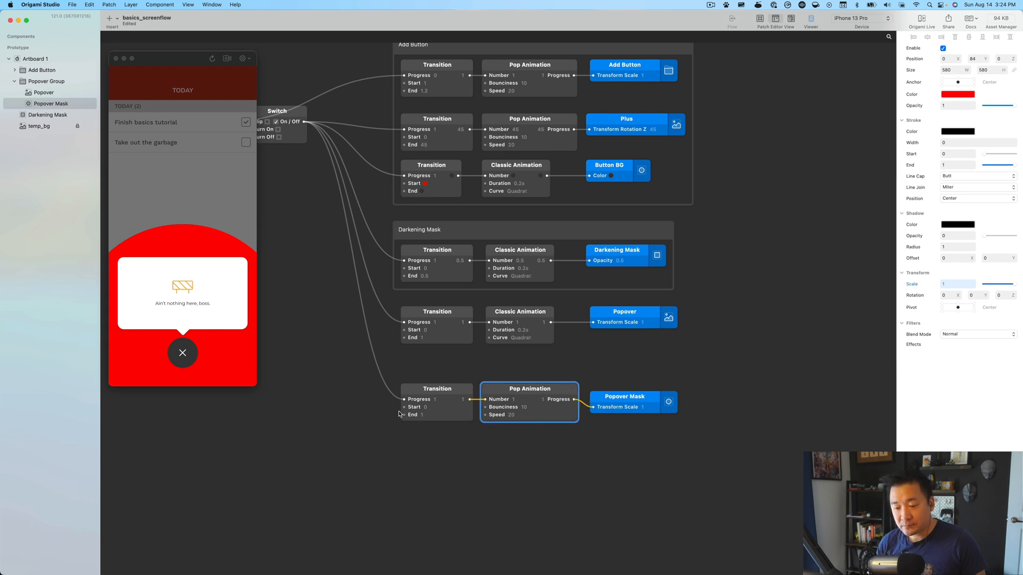
click(414, 449)
drag(638, 399, 638, 392)
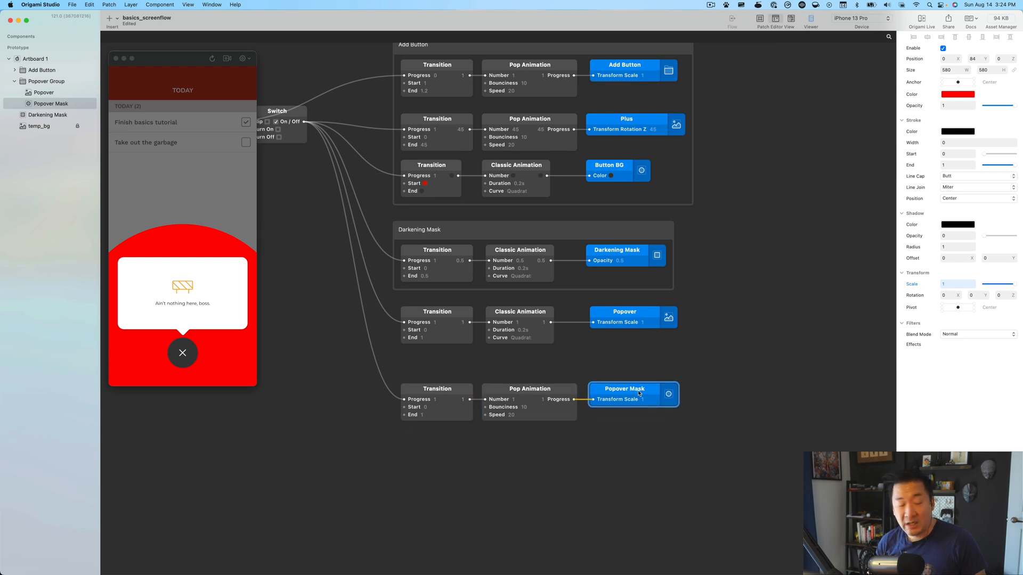
click(340, 452)
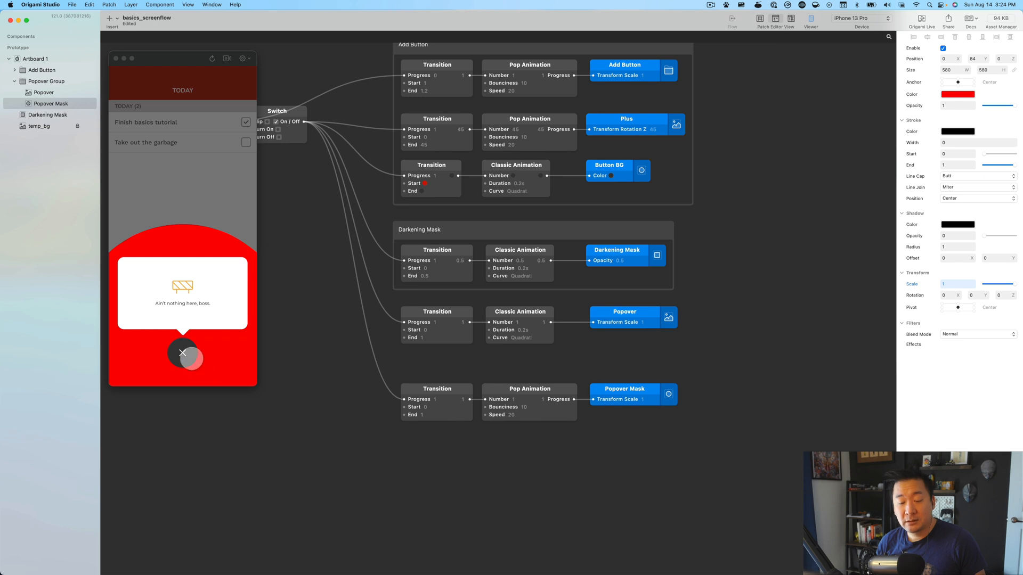
Toggle the add button repeatedly in the preview to check how the Popover Mask scales open and closed.
click(182, 353)
click(182, 353)
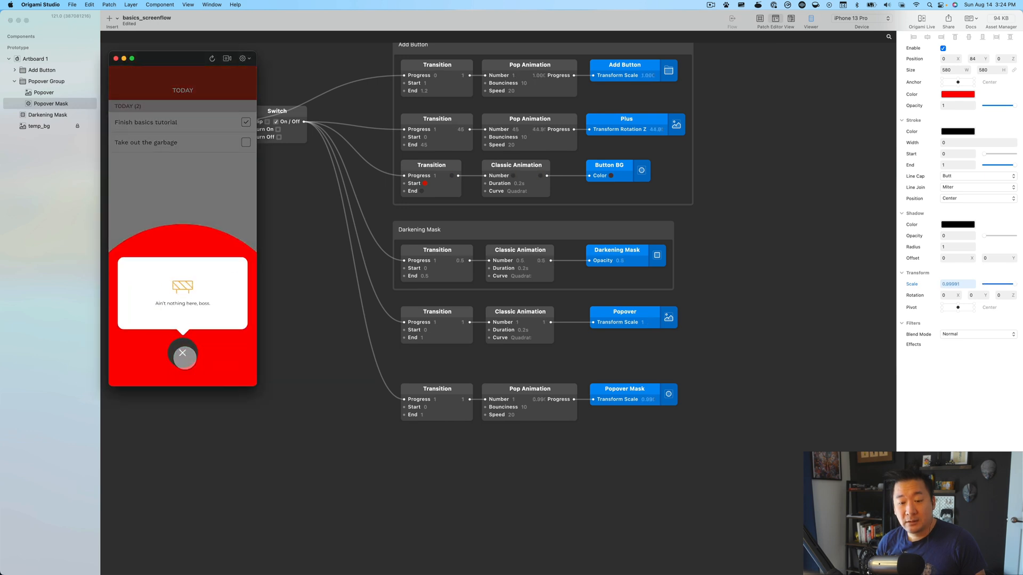
click(183, 354)
click(183, 354)
click(183, 353)
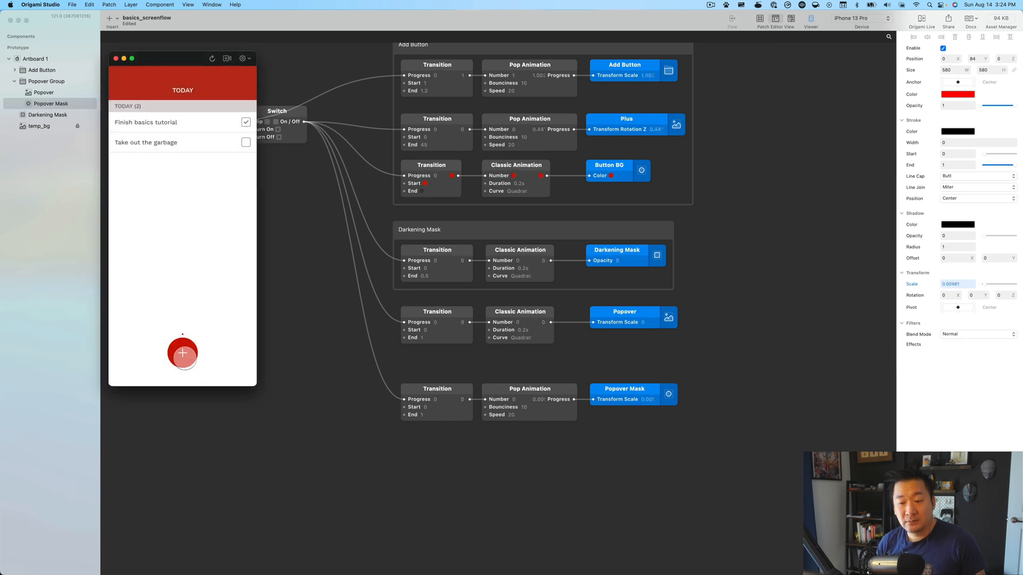
click(182, 354)
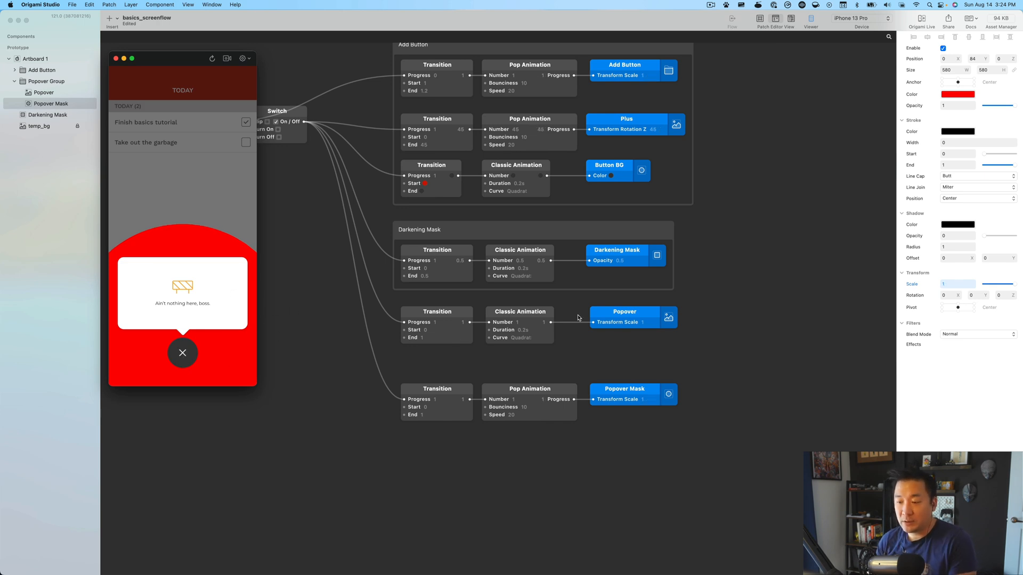
Set the Start value of the Popover scale's Transition to 0.8.
click(431, 331)
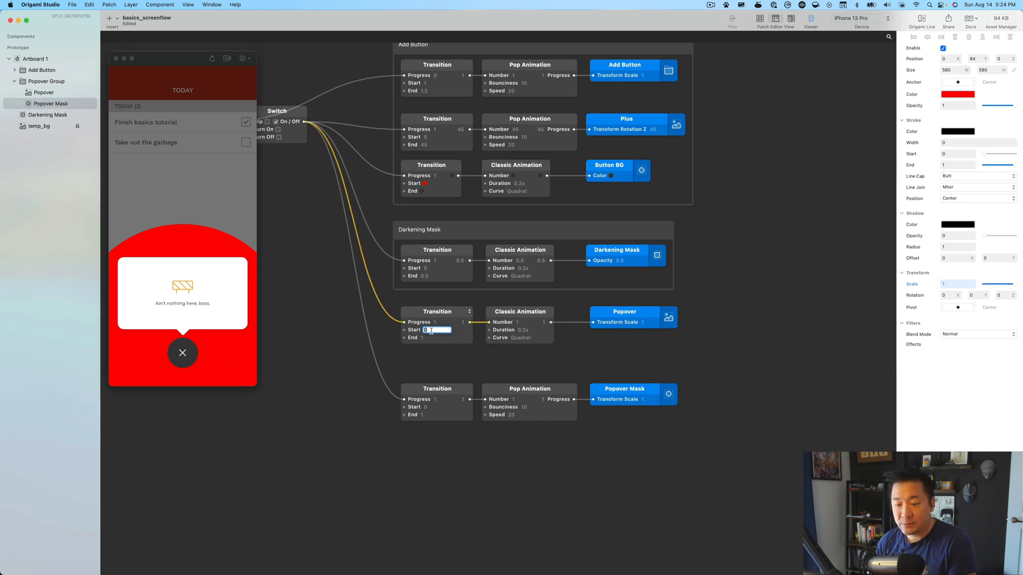
text(.8)
key(Return)
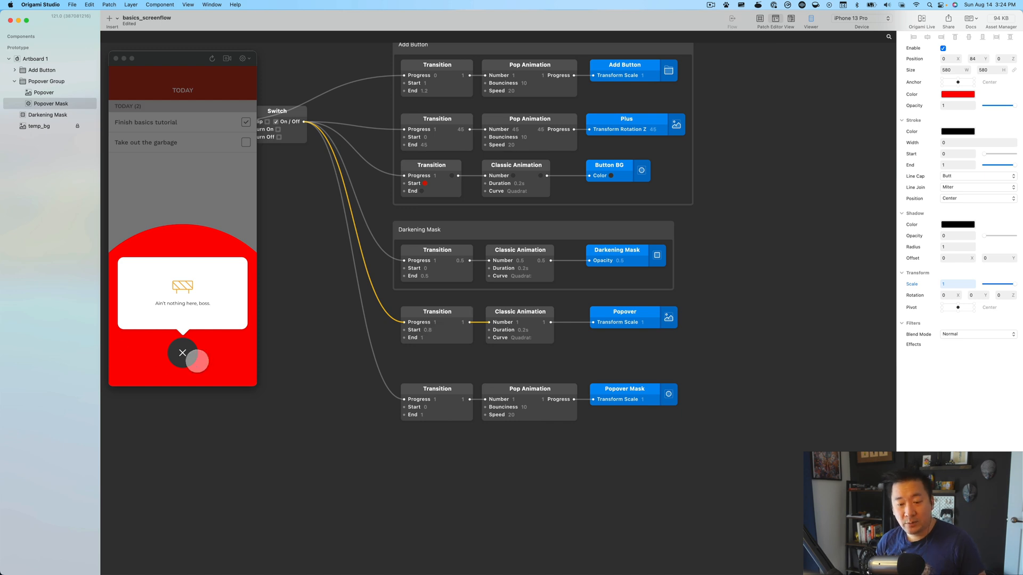
Preview the popover's scaling together with the red mask circle by toggling the add button several times.
click(183, 353)
click(183, 353)
click(183, 352)
click(183, 352)
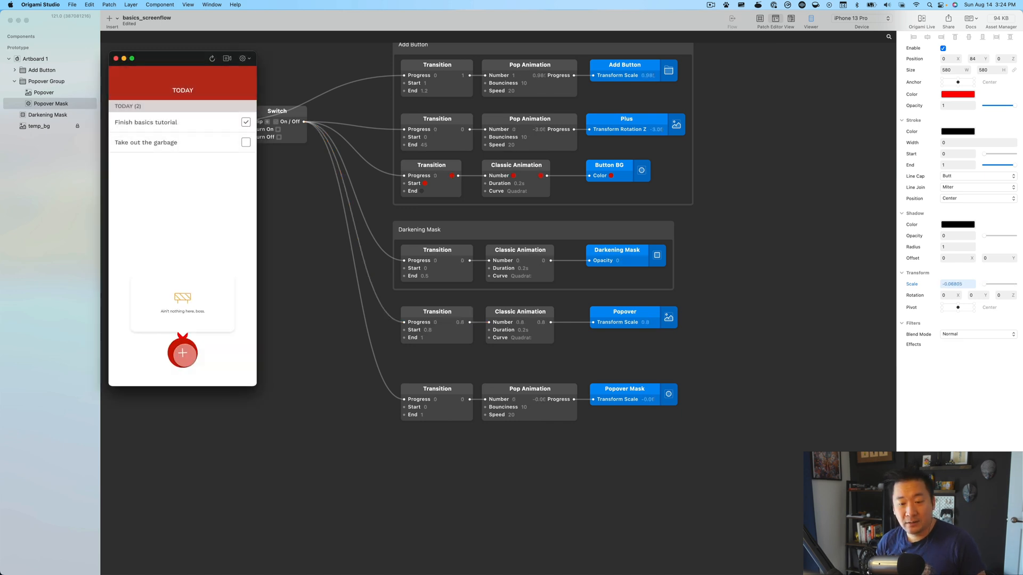
click(183, 353)
click(183, 352)
click(183, 353)
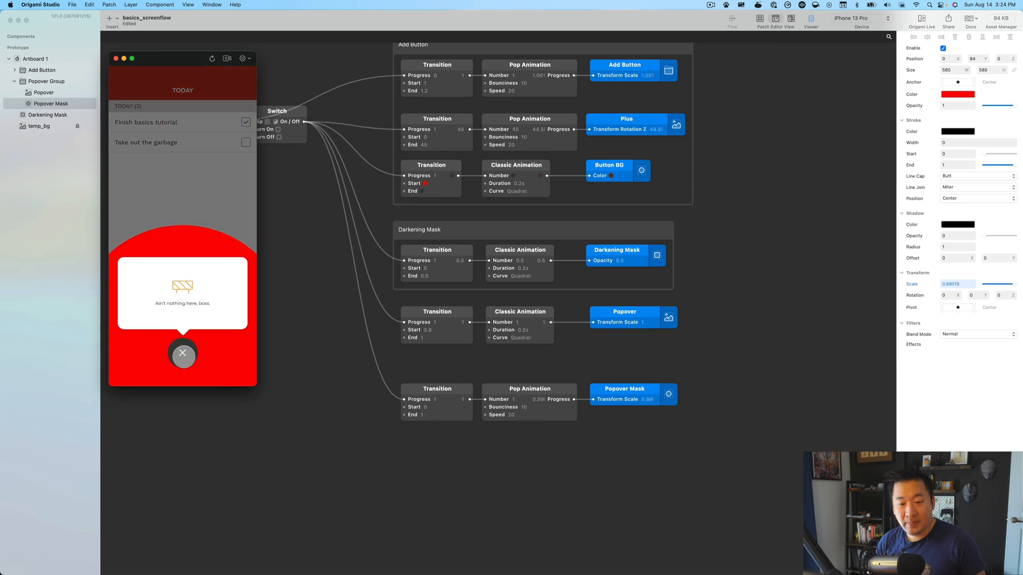
click(183, 352)
click(183, 352)
click(183, 353)
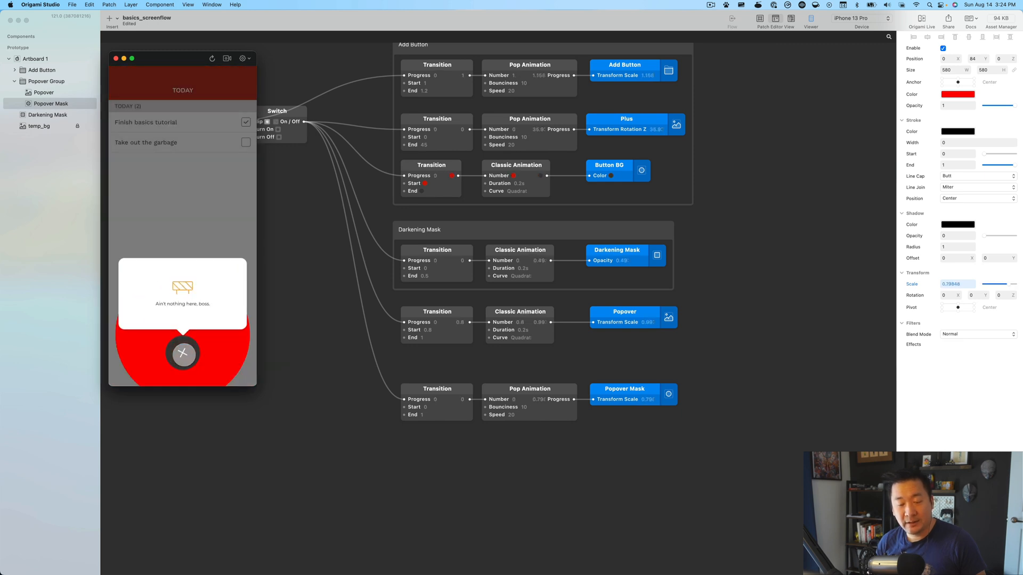
click(183, 352)
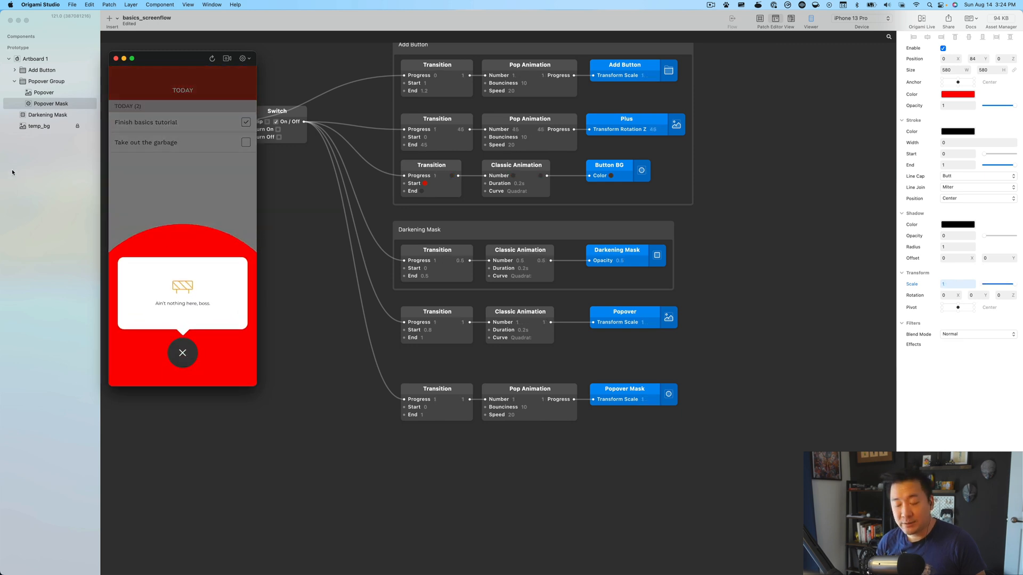
Make the Popover Mask layer act as a mask for the Popover.
click(48, 104)
right_click(50, 105)
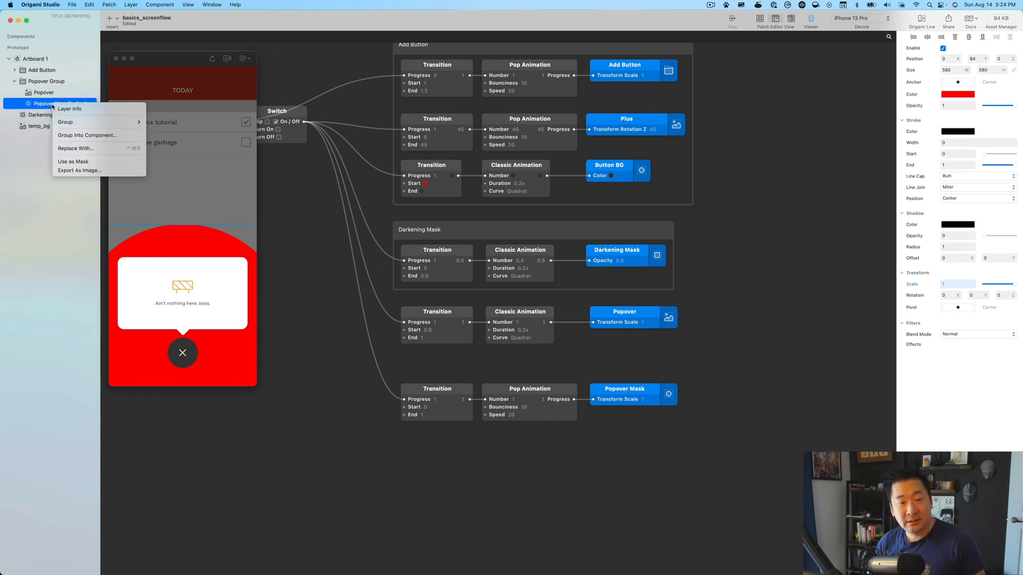
click(80, 163)
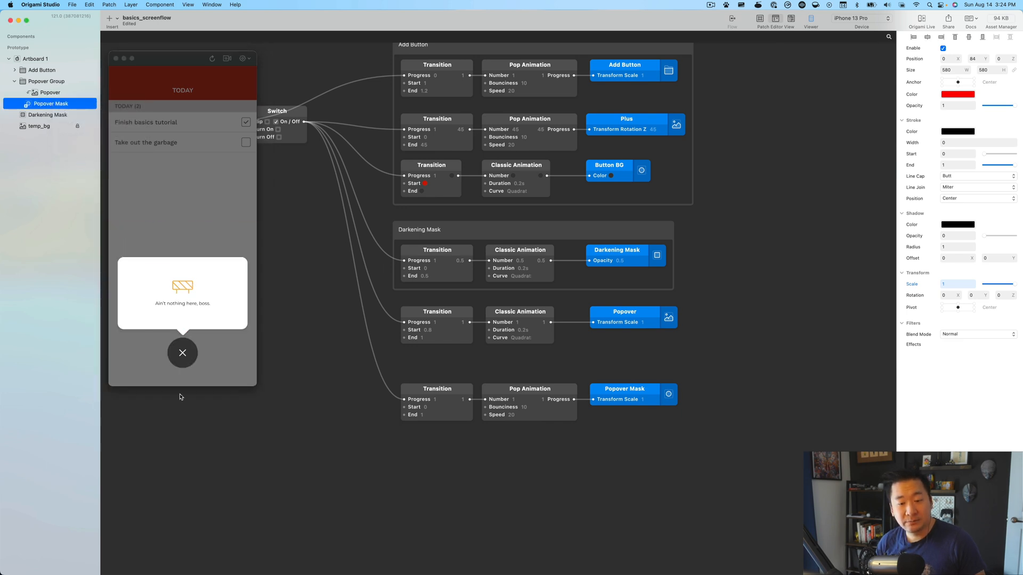
Test the masked popover reveal by opening and closing it several times in the preview.
click(182, 353)
click(182, 353)
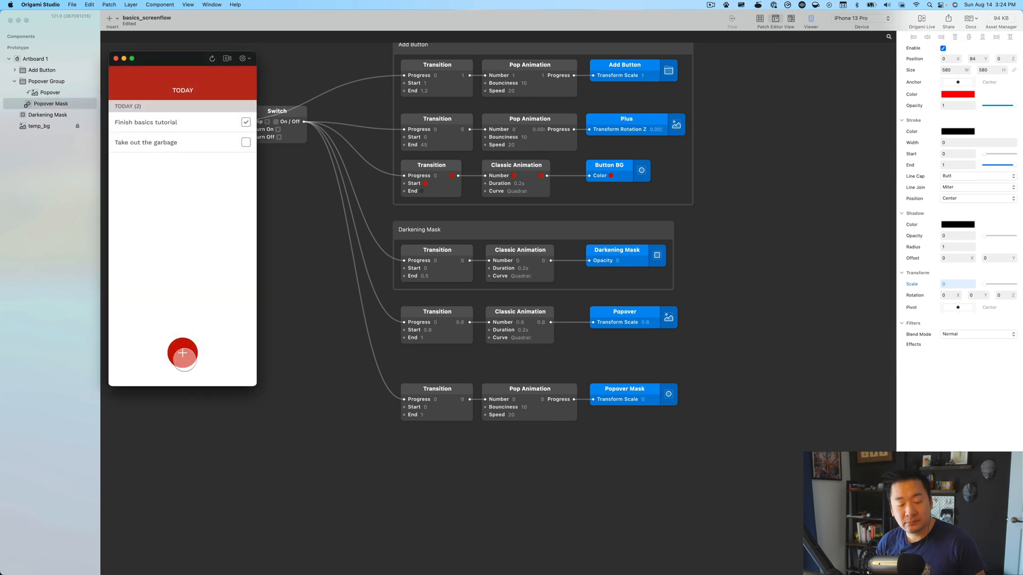
click(183, 354)
click(183, 355)
click(183, 355)
click(183, 354)
click(182, 354)
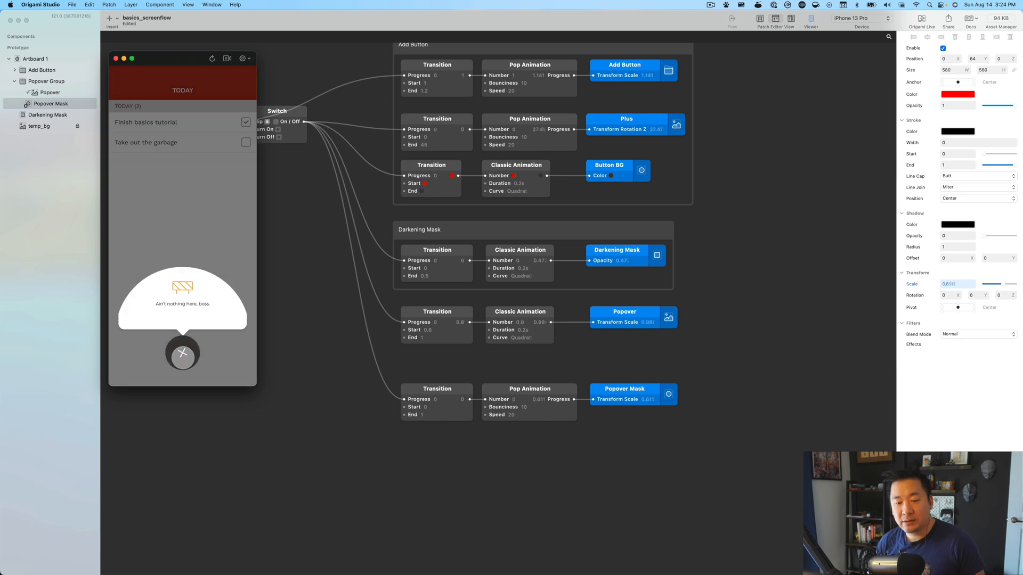
click(183, 354)
click(182, 354)
click(183, 354)
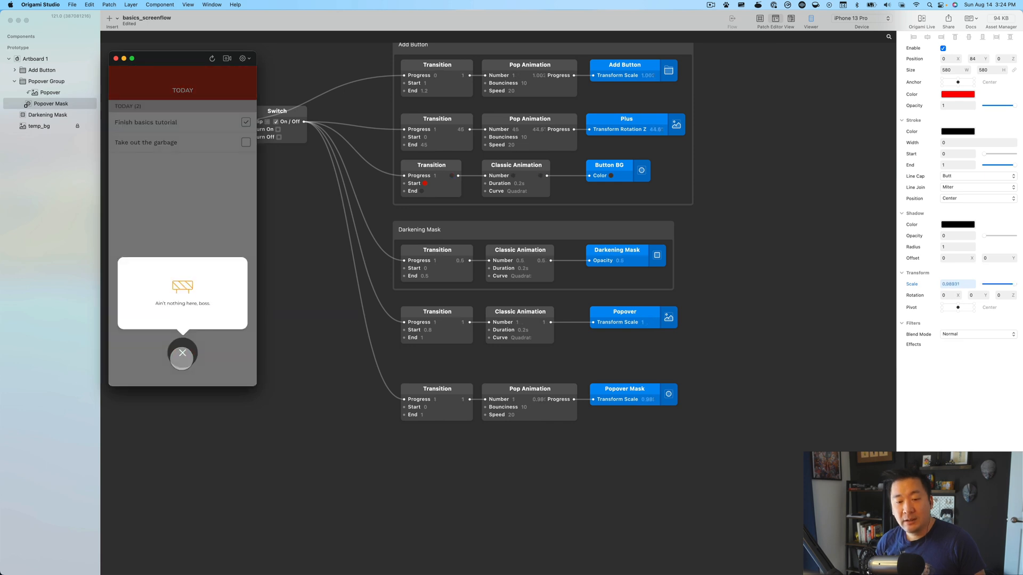
Replace Popover Mask's Pop Animation with a Classic Animation using a Quadratic In-Out curve, wired between its Transition and the mask's scale.
click(513, 394)
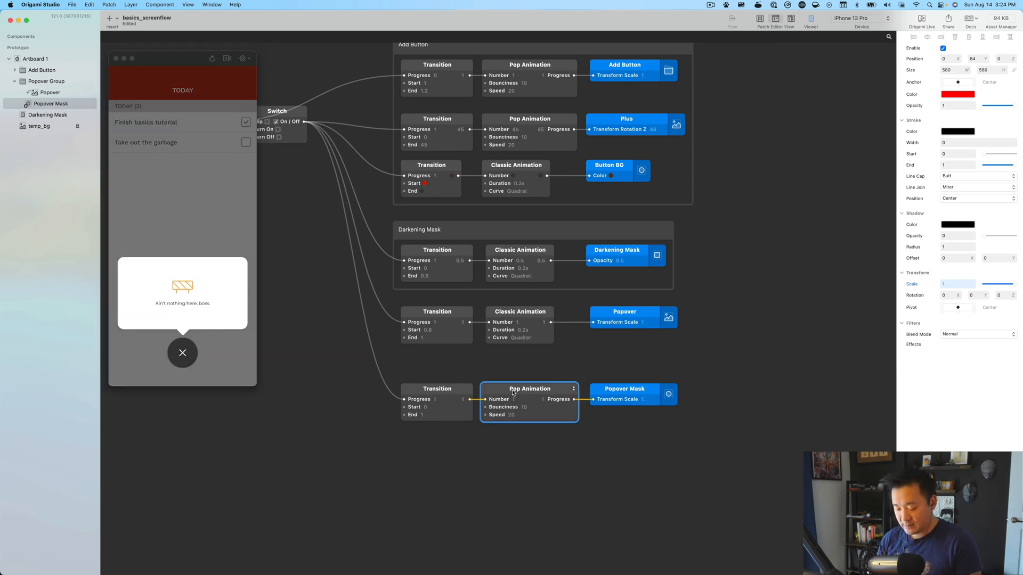
key(BackSpace)
double_click(507, 394)
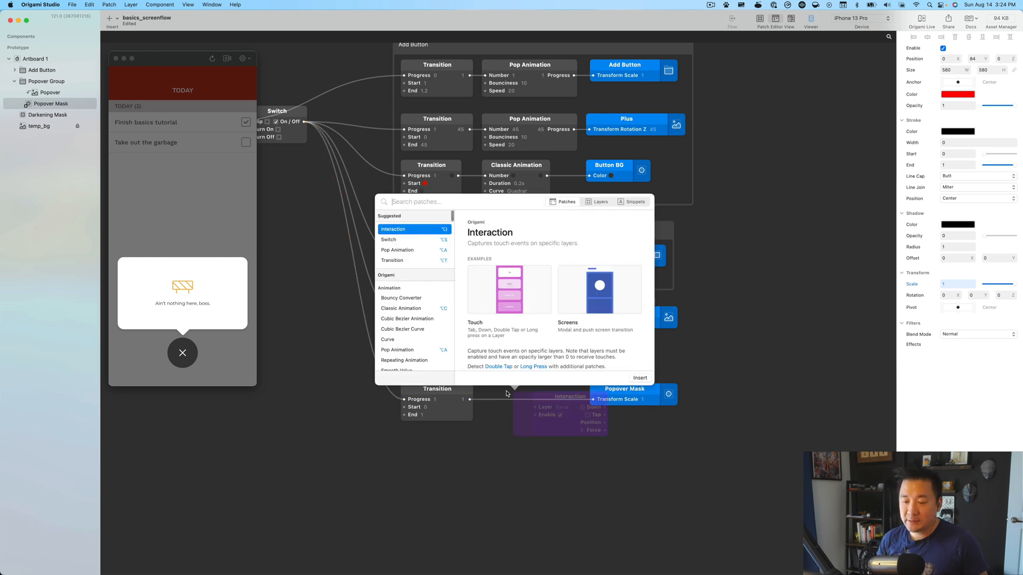
text(classic)
key(Return)
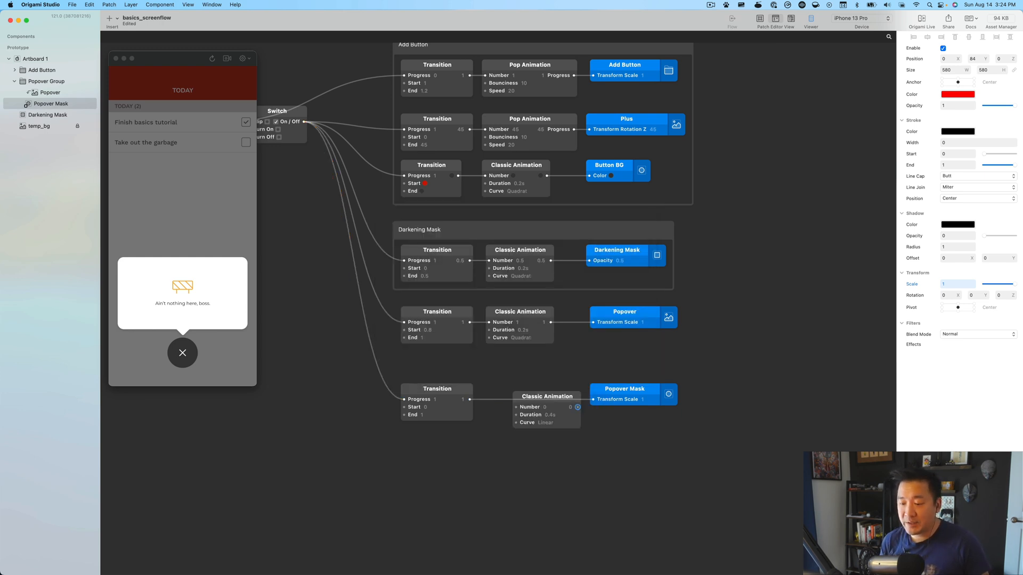
click(551, 422)
click(565, 457)
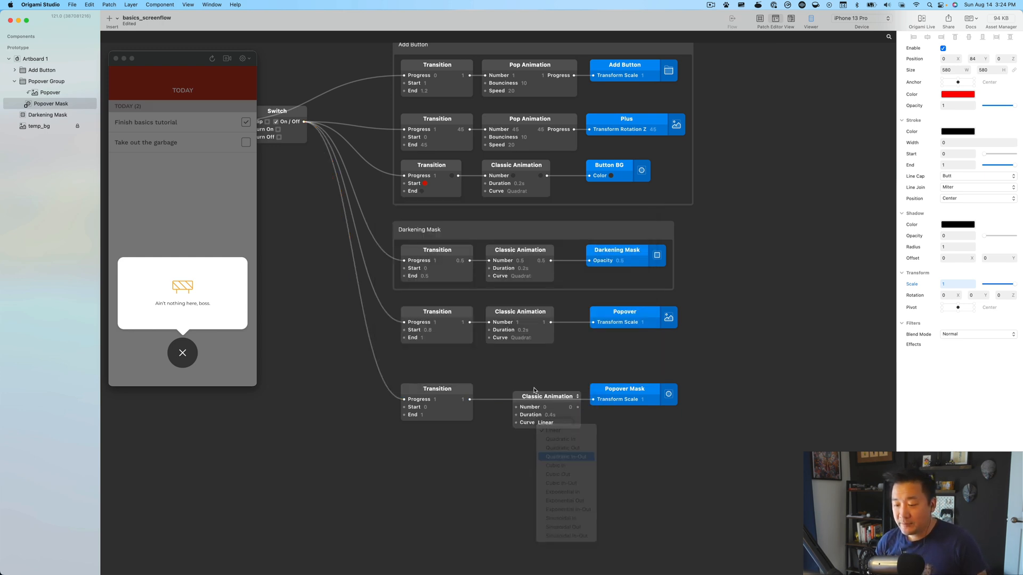
drag(536, 394, 489, 402)
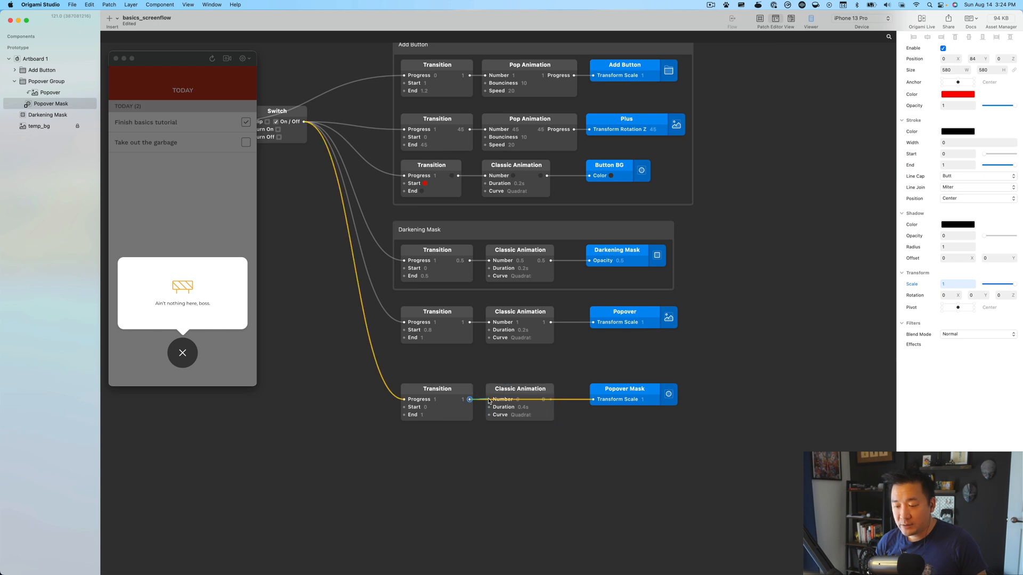
drag(551, 399, 581, 401)
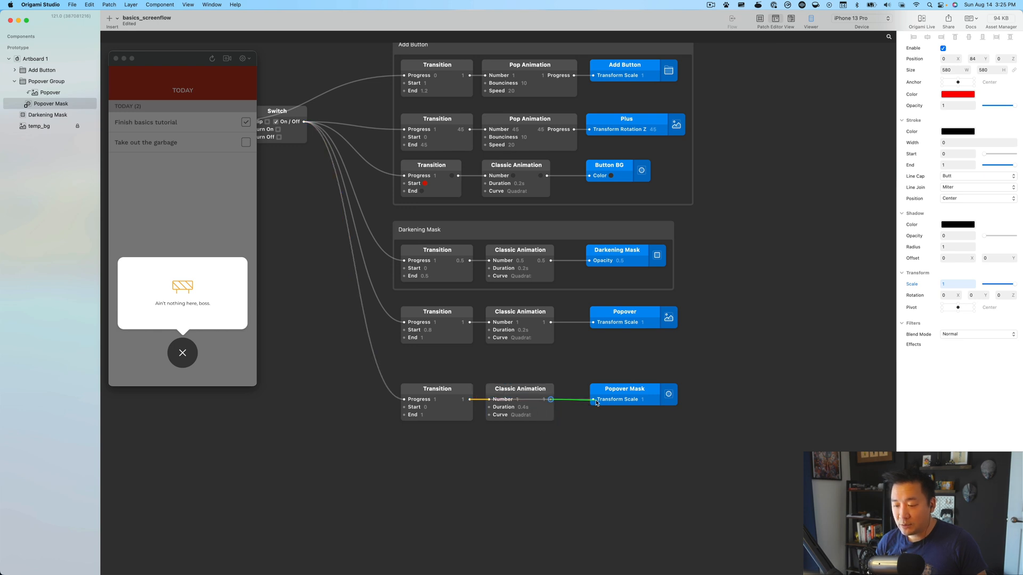
Set the duration of Popover Mask's Classic Animation to 0.2 seconds.
click(525, 407)
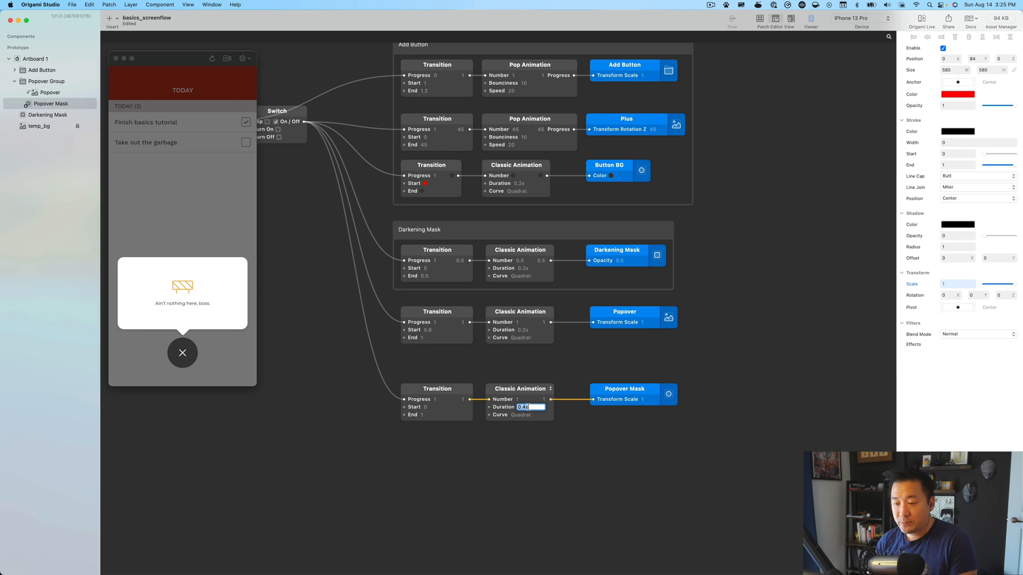
text(.2)
key(Return)
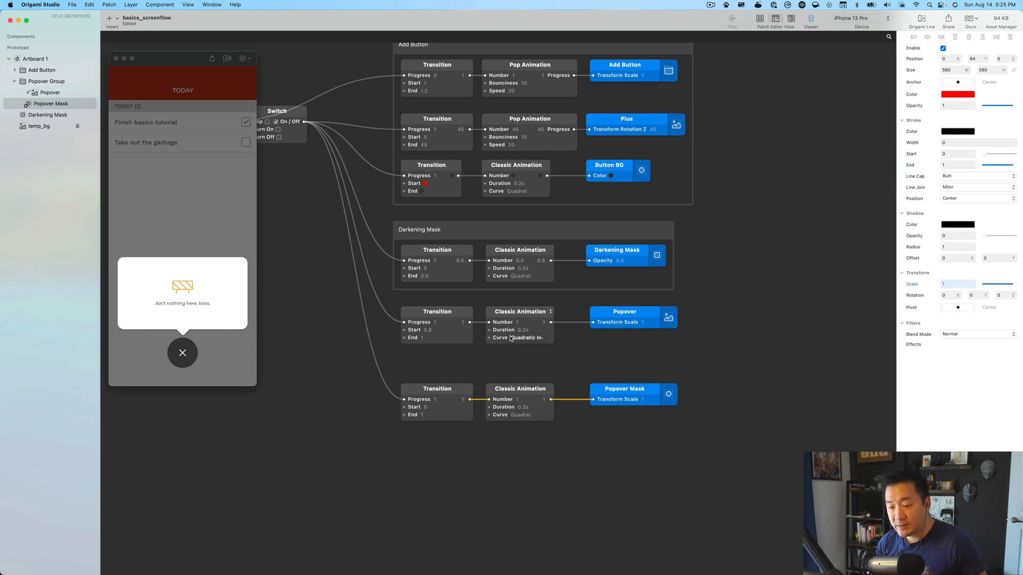
Check the masked reveal with the Classic Animation by toggling the add button in the preview.
click(182, 353)
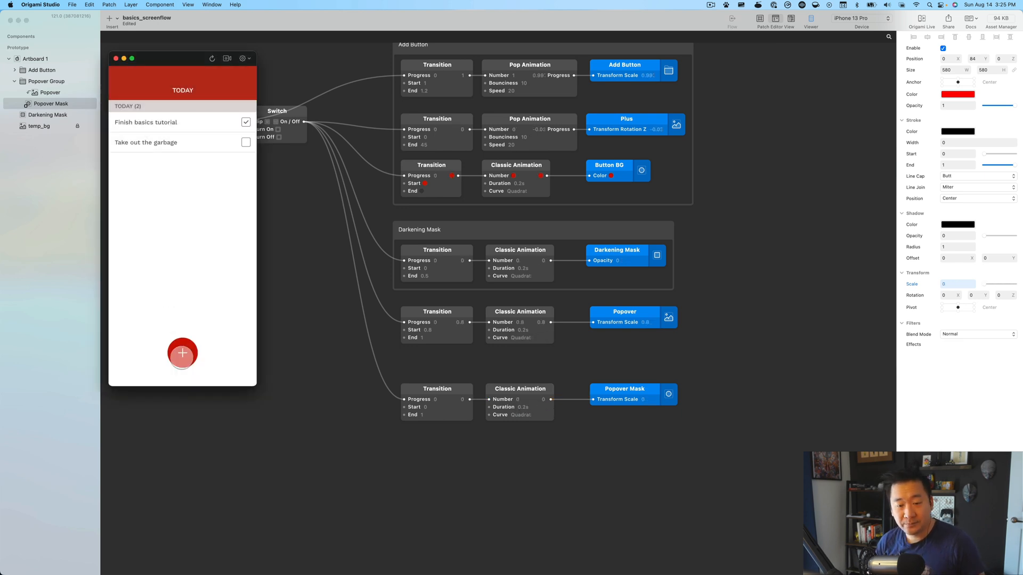
click(182, 353)
click(182, 354)
click(183, 353)
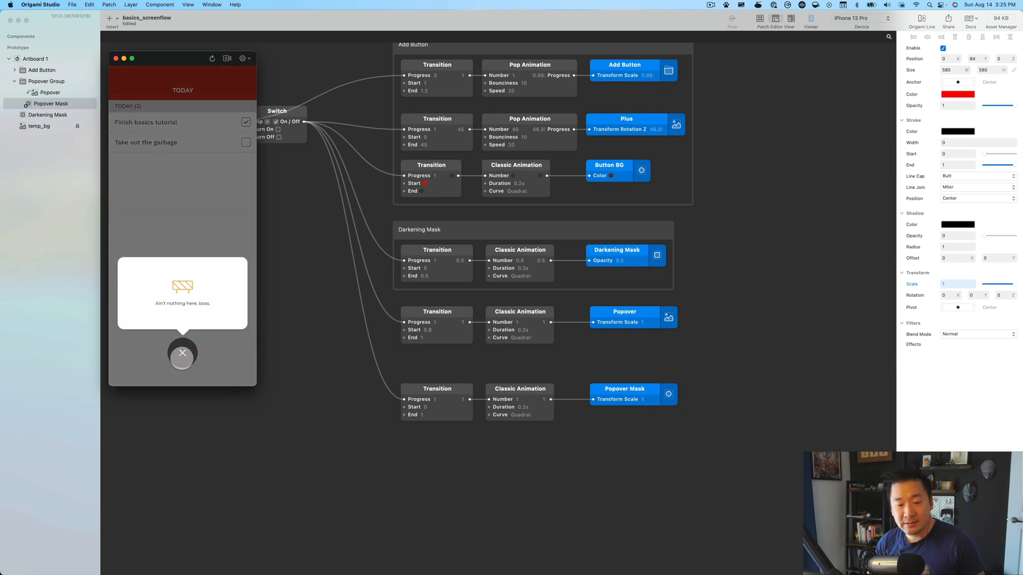
click(182, 353)
click(183, 353)
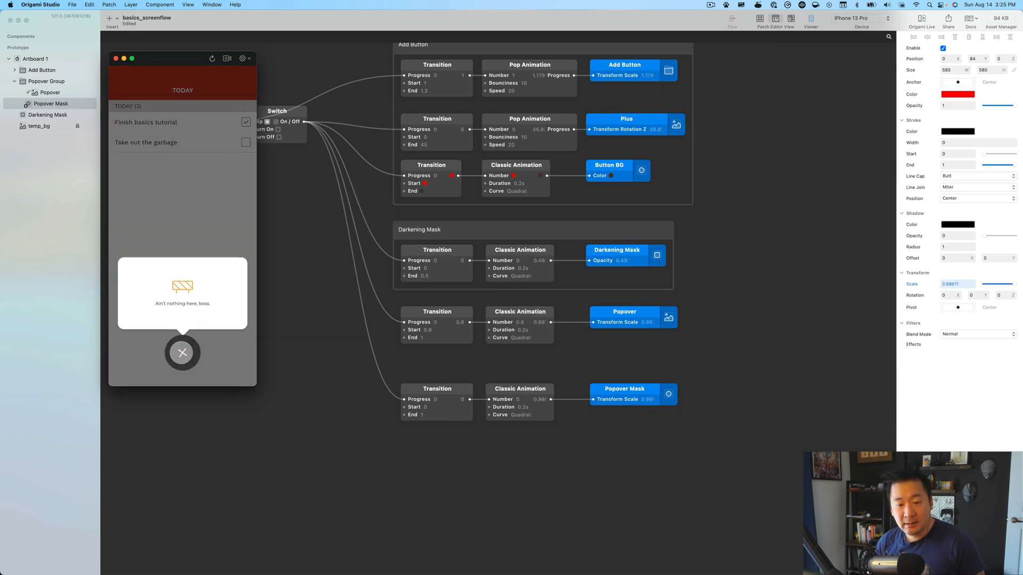
Replay the popover's opening and closing in the preview to examine how the masked reveal animates.
click(182, 353)
click(183, 353)
click(182, 354)
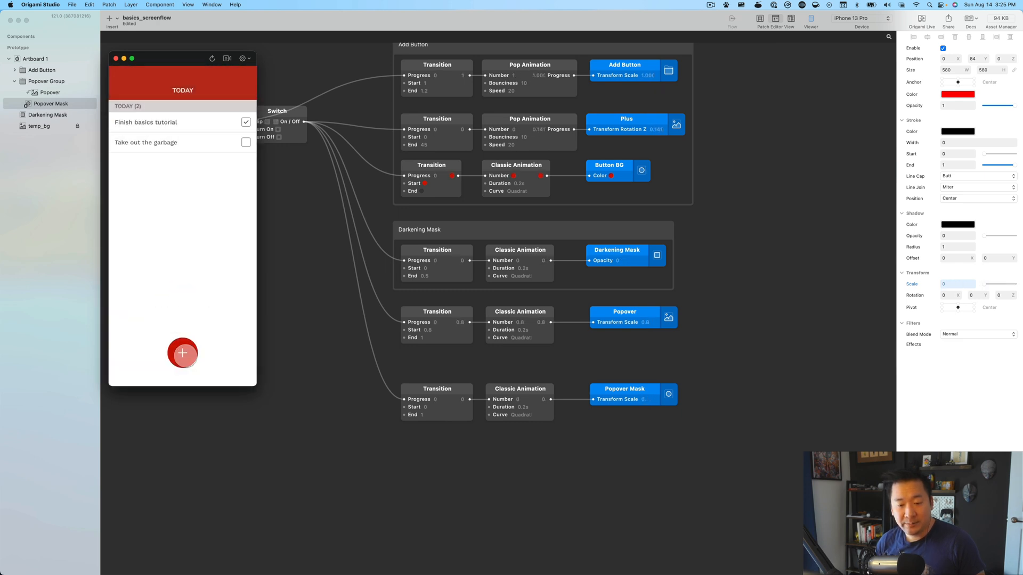
click(182, 354)
click(183, 355)
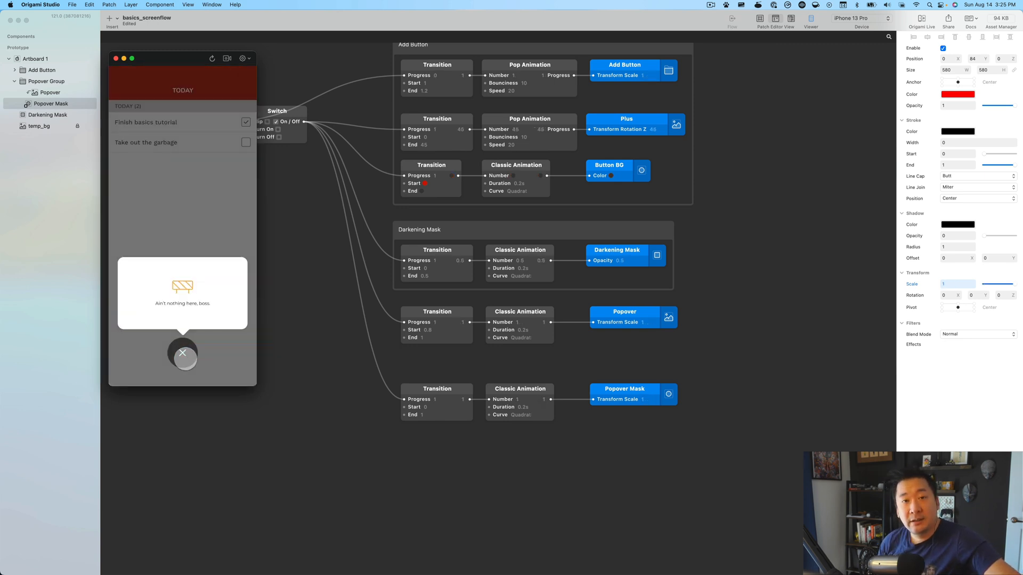
click(184, 356)
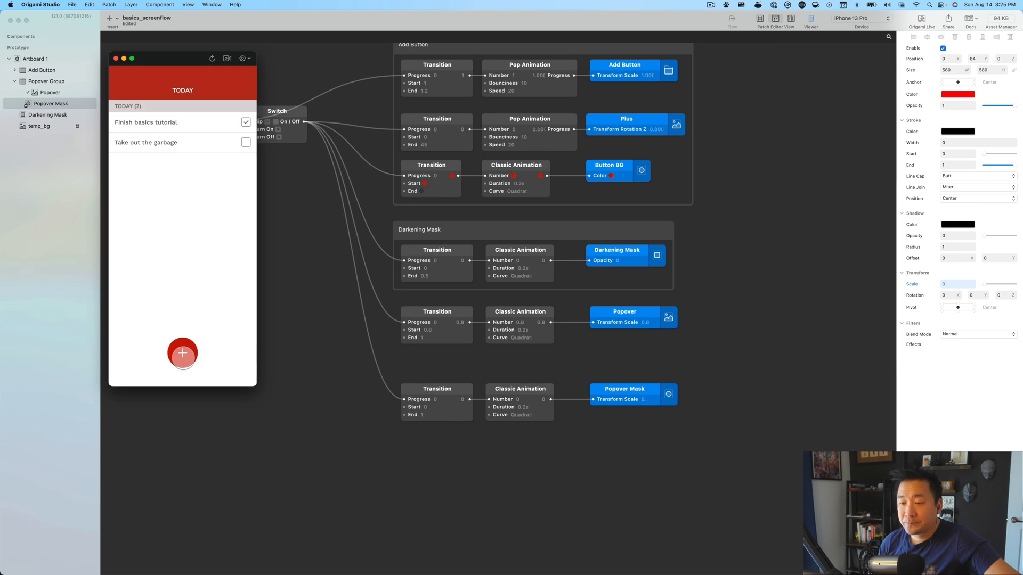
click(183, 356)
Move the Popover Mask patch row up beneath the Popover row and tidy up both rows together.
scroll(515, 411, up, 3)
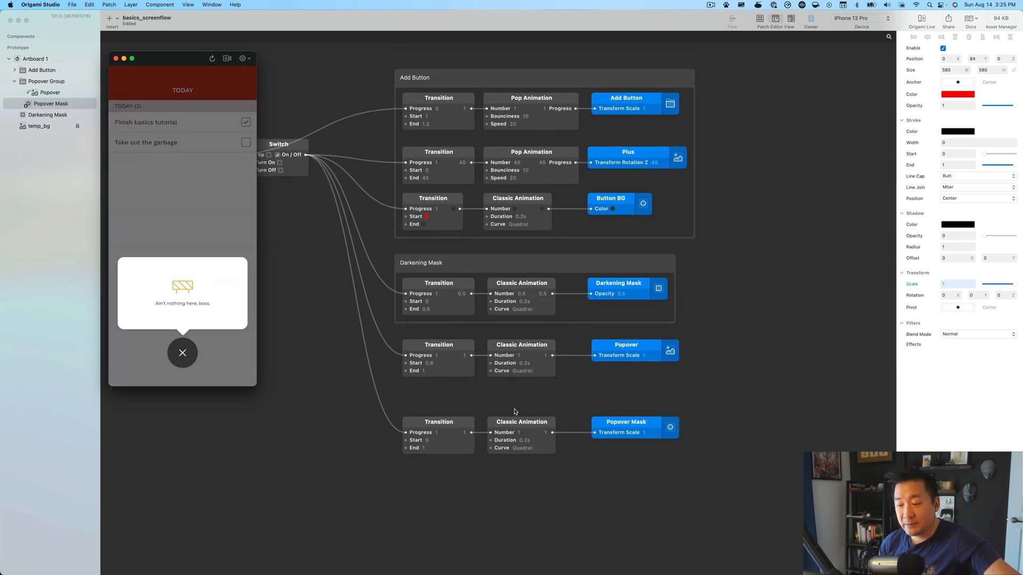
drag(366, 419, 655, 468)
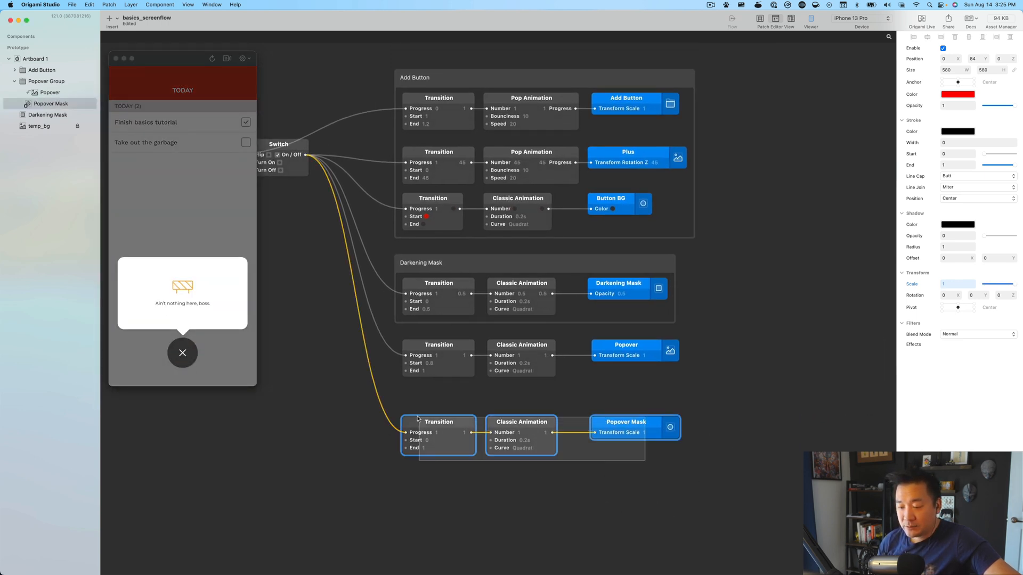
drag(435, 419, 434, 388)
drag(723, 445, 446, 351)
right_click(460, 377)
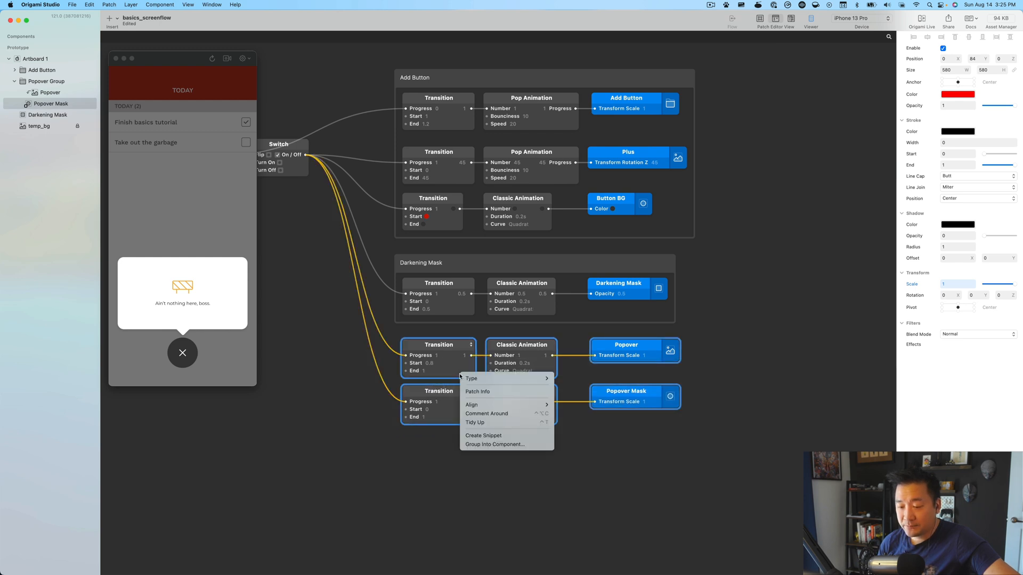
click(504, 421)
Surround the Popover and Popover Mask patch rows with a comment named "Popover" and place it below the Darkening Mask comment.
right_click(465, 373)
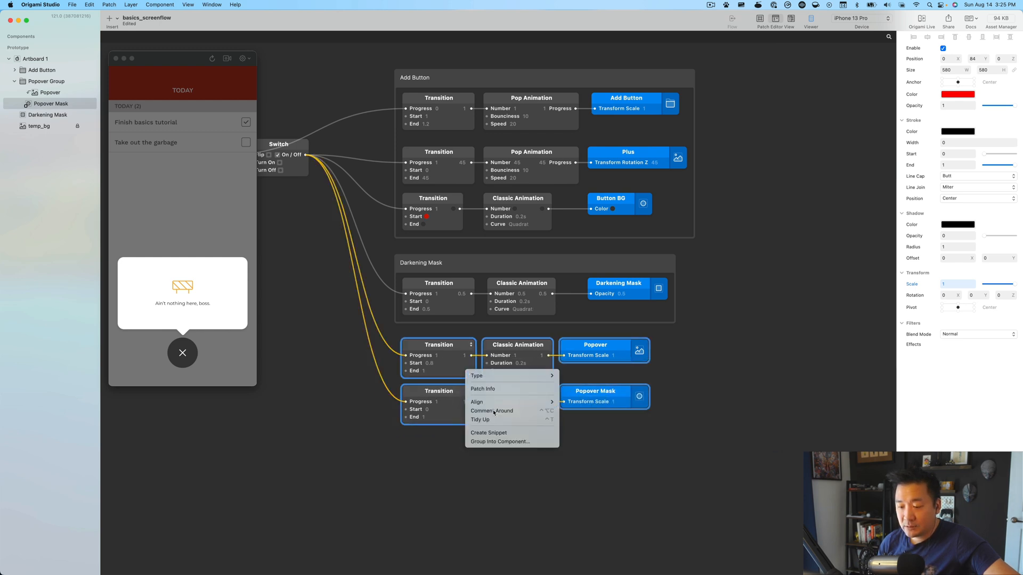
click(493, 406)
double_click(420, 329)
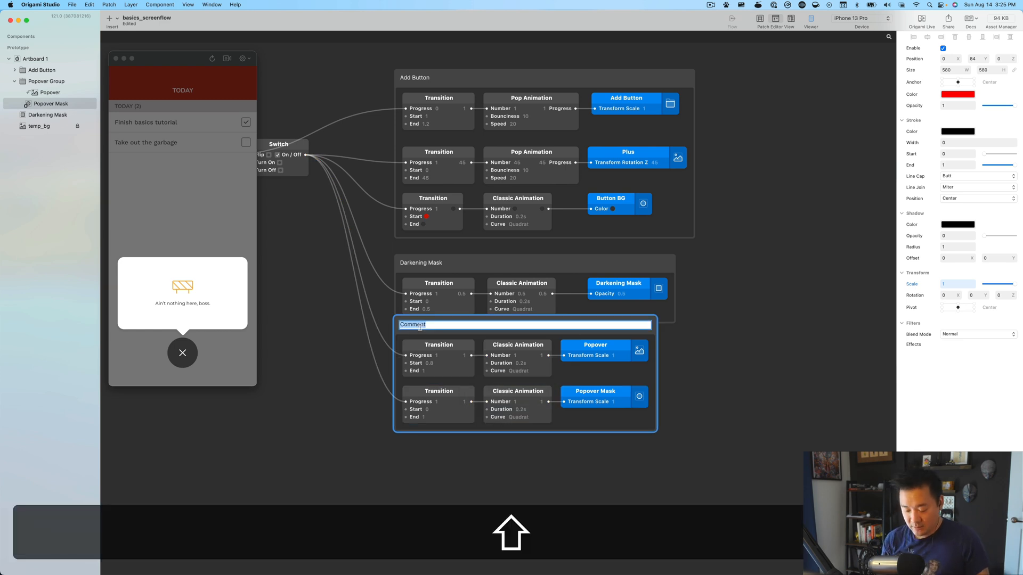
key(shift+BackSpace)
text(Popover)
key(Return)
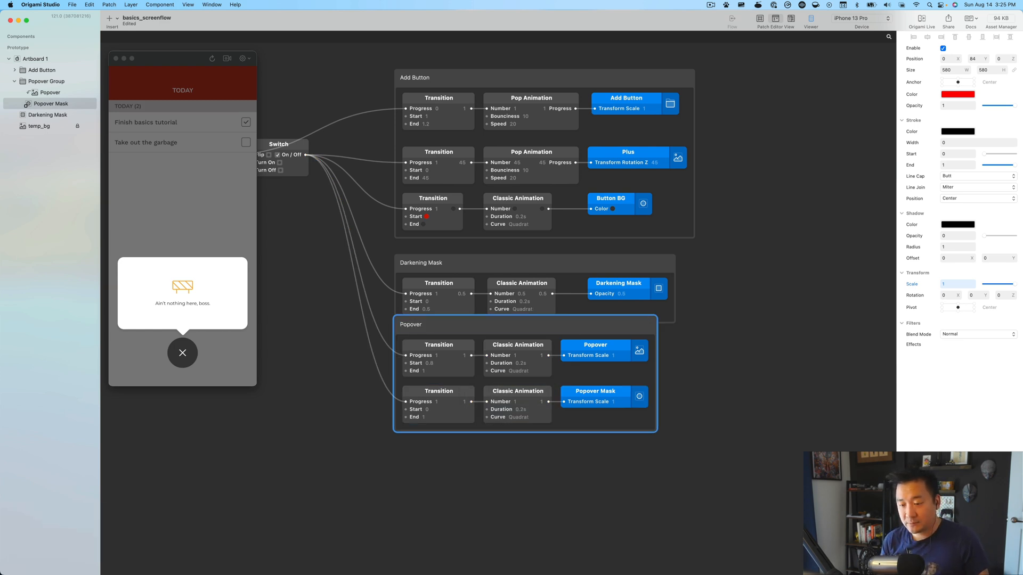
drag(429, 335, 429, 358)
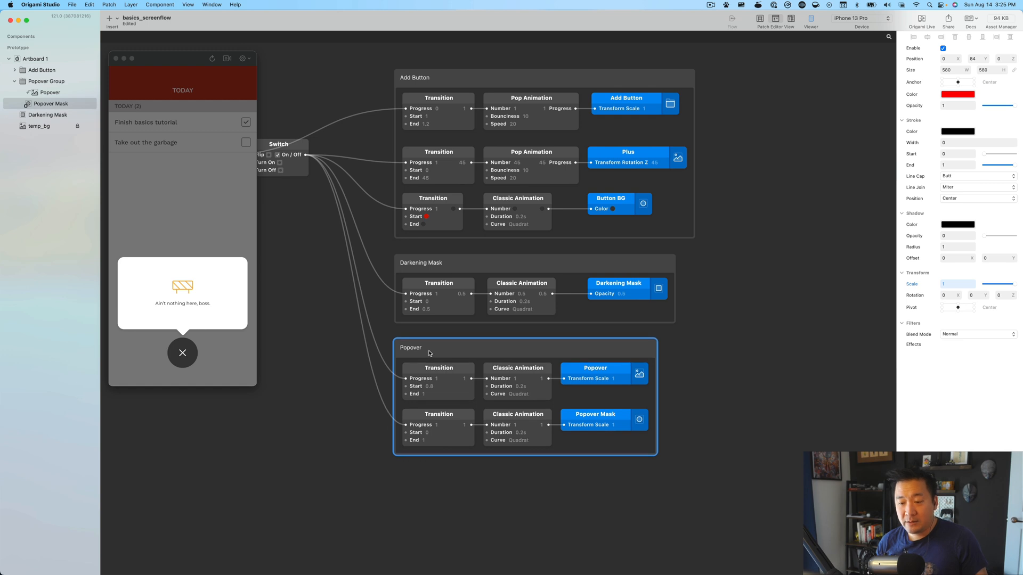
click(343, 363)
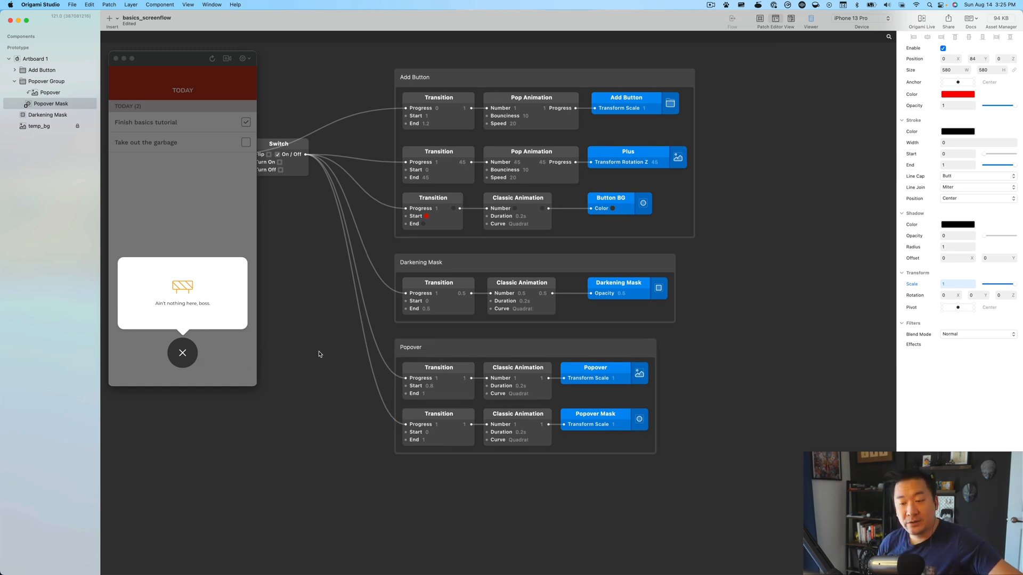
Move the Switch patch slightly closer to the Interaction patch, lining up its Flip input with the Tap output.
drag(320, 354, 408, 409)
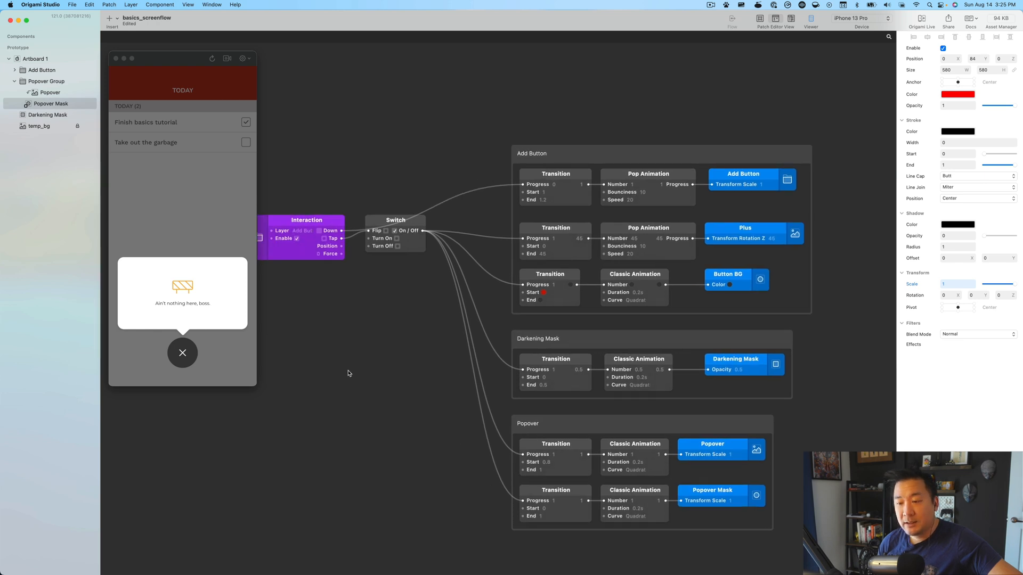
drag(348, 374, 439, 351)
drag(426, 232, 416, 242)
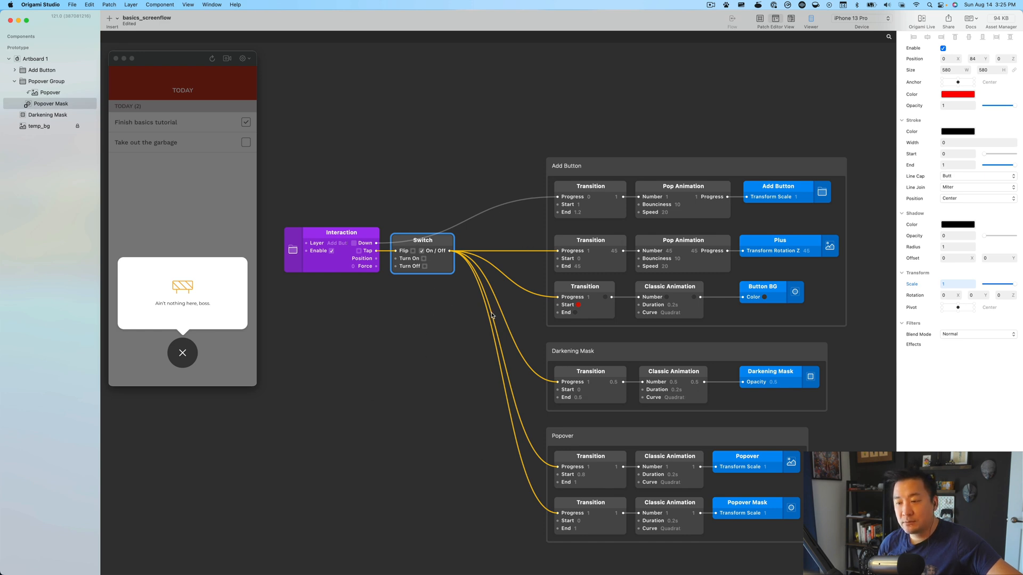
drag(491, 316, 467, 298)
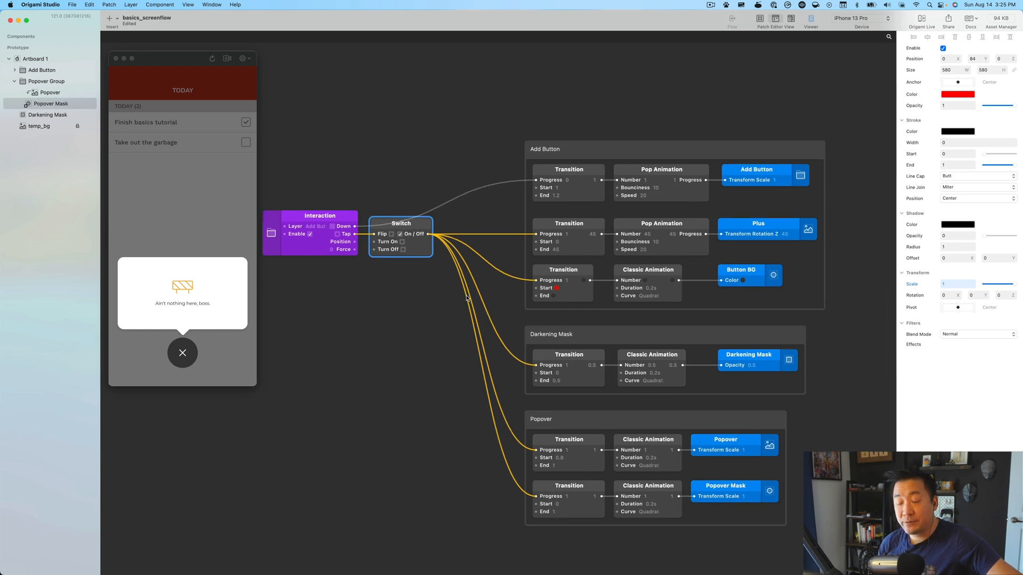
click(381, 392)
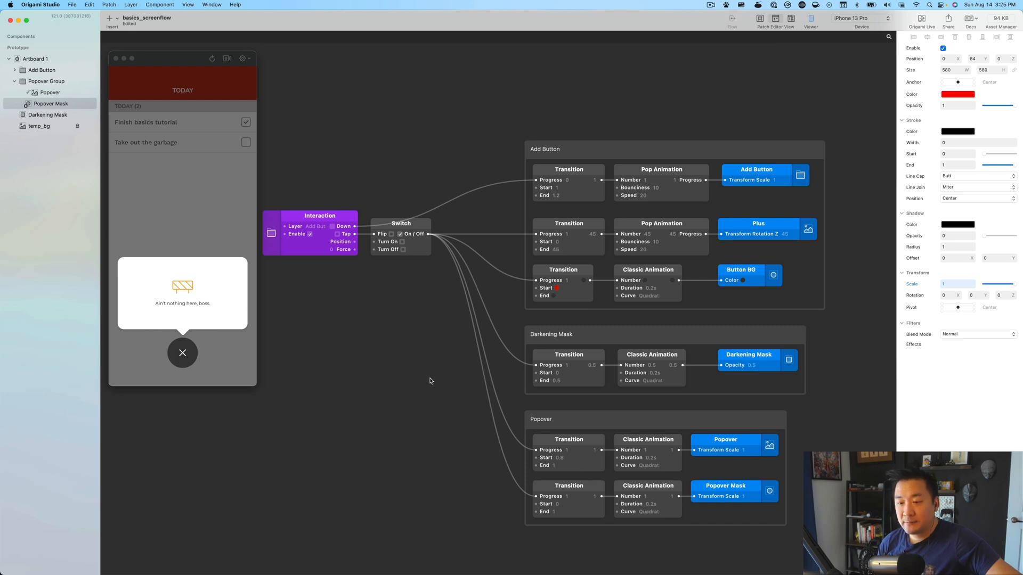
drag(426, 368, 371, 358)
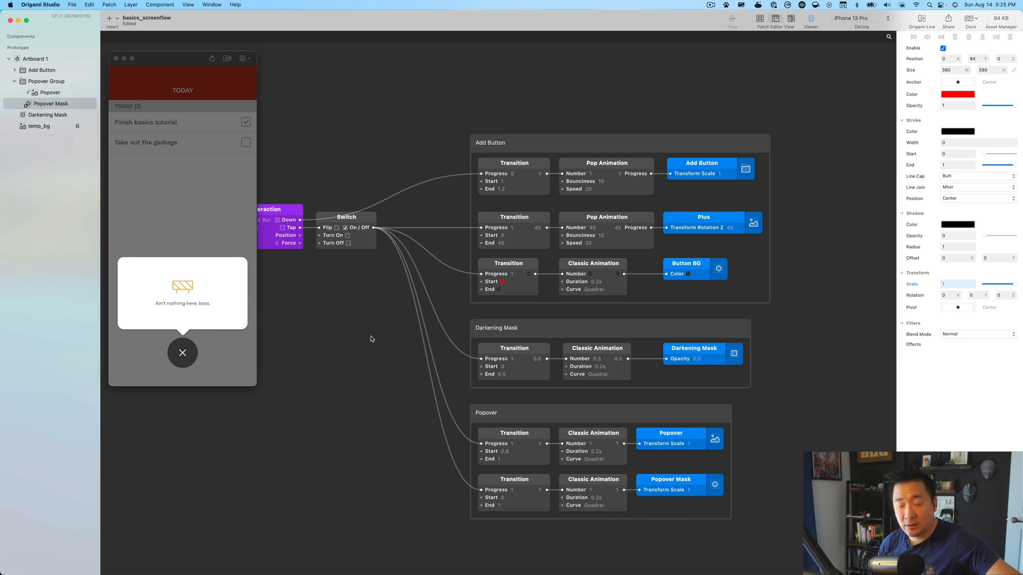
drag(378, 312, 382, 333)
Test the complete add-button interaction by toggling the popover open and closed repeatedly in the preview.
click(183, 353)
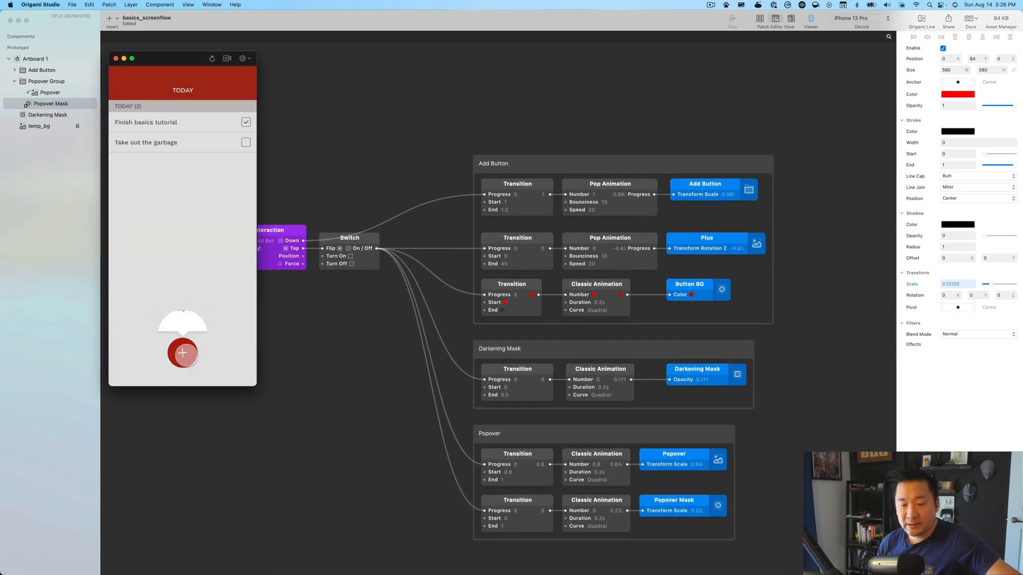
click(183, 353)
click(186, 355)
click(186, 355)
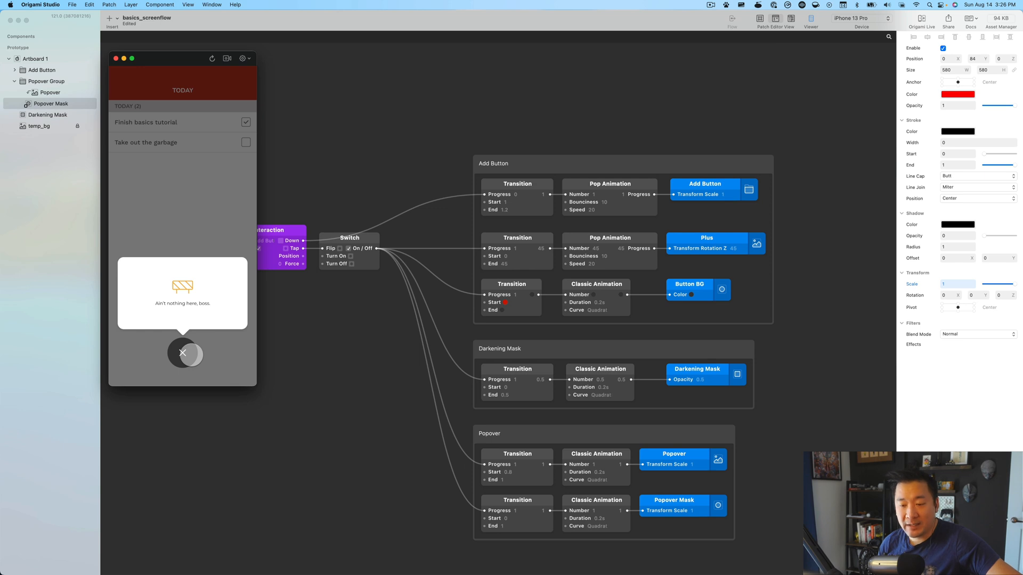
click(190, 354)
click(191, 354)
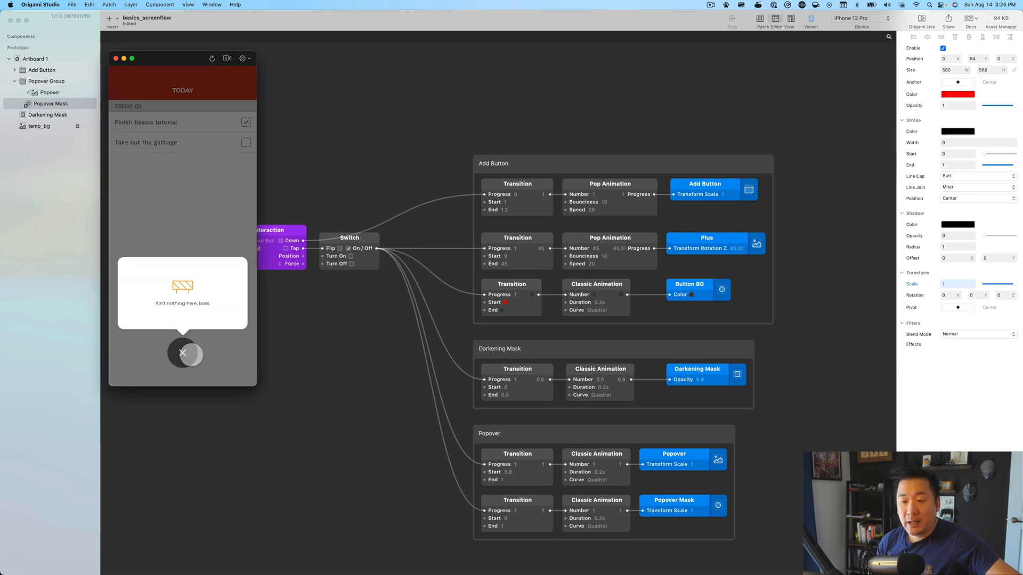
click(190, 354)
click(190, 354)
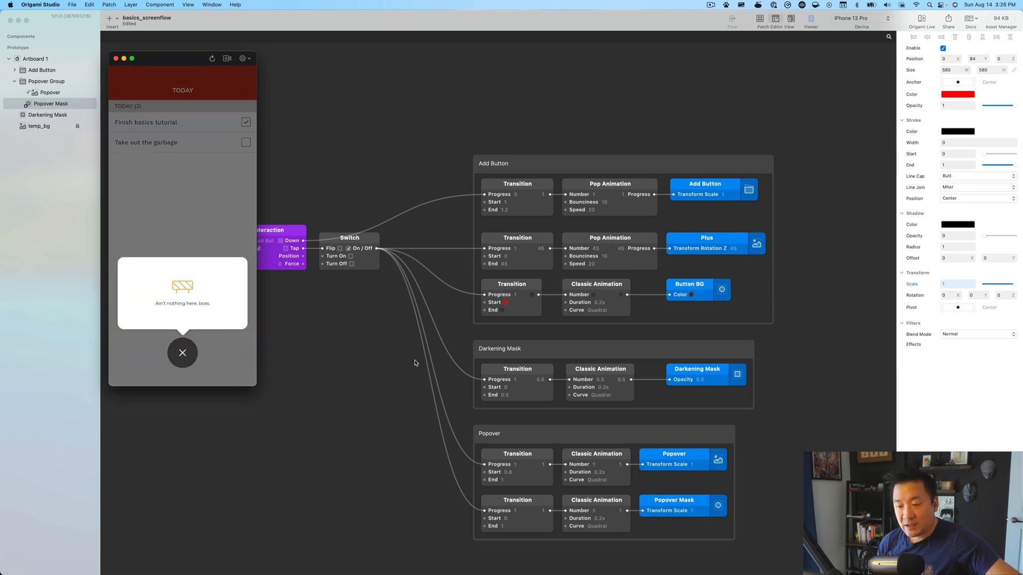
Try placing the Popover comment group beside the Add Button group, and return it below the Darkening Mask group.
scroll(537, 338, right, 3)
scroll(537, 337, up, 2)
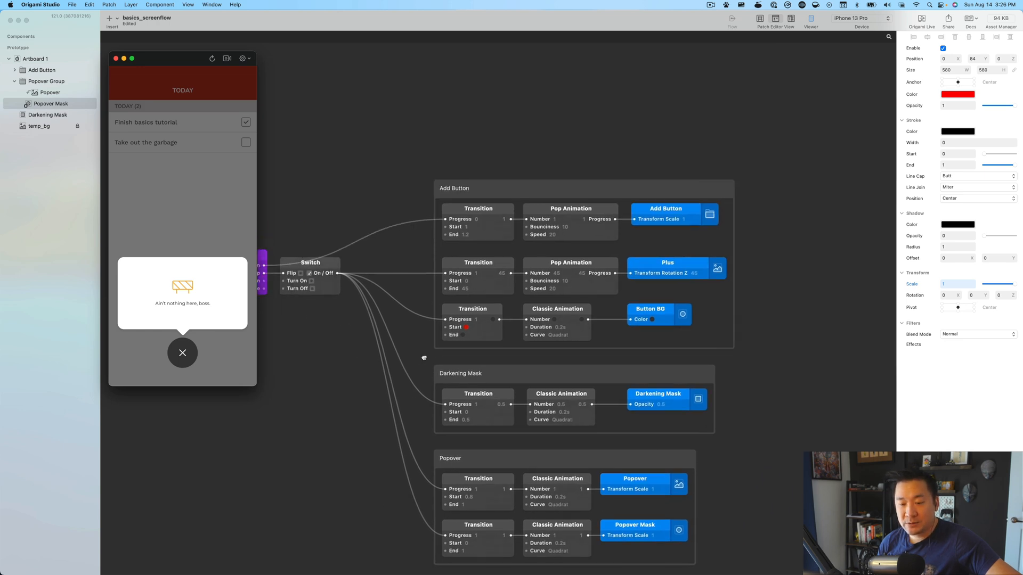
scroll(303, 290, right, 6)
scroll(303, 290, up, 2)
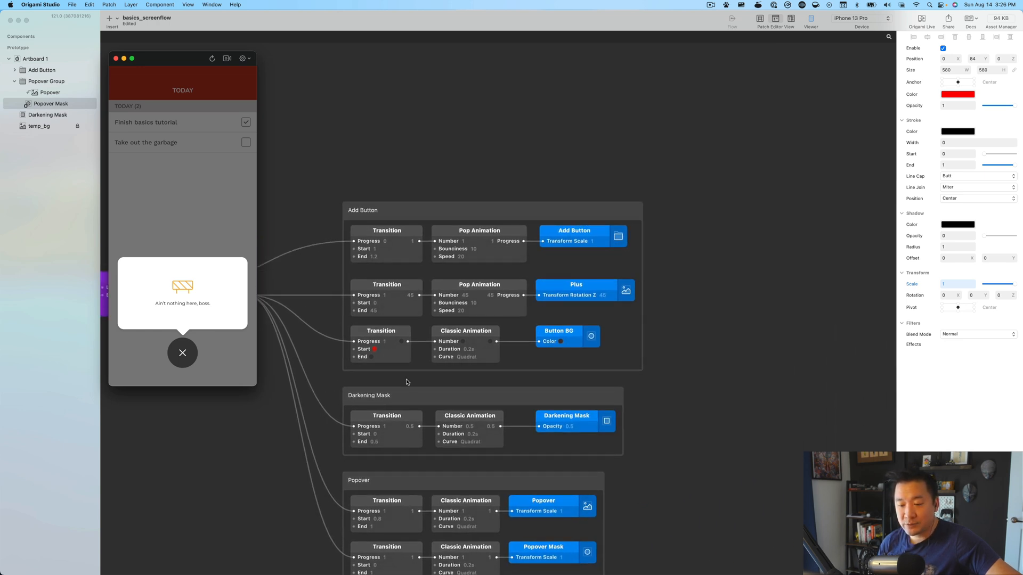
scroll(372, 399, left, 3)
scroll(372, 398, down, 3)
drag(412, 434, 752, 140)
scroll(729, 269, up, 3)
scroll(730, 269, left, 1)
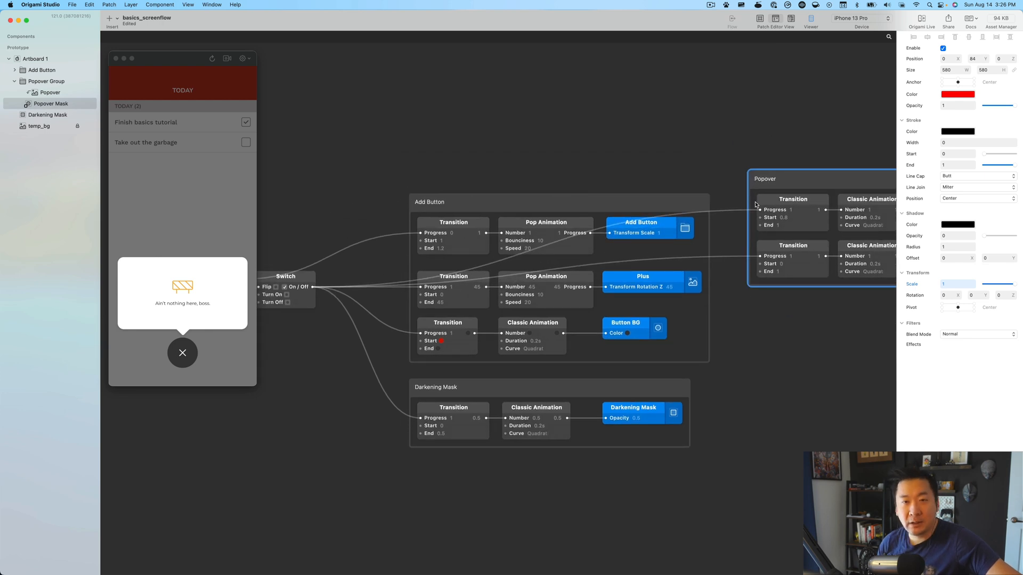
drag(783, 181, 448, 468)
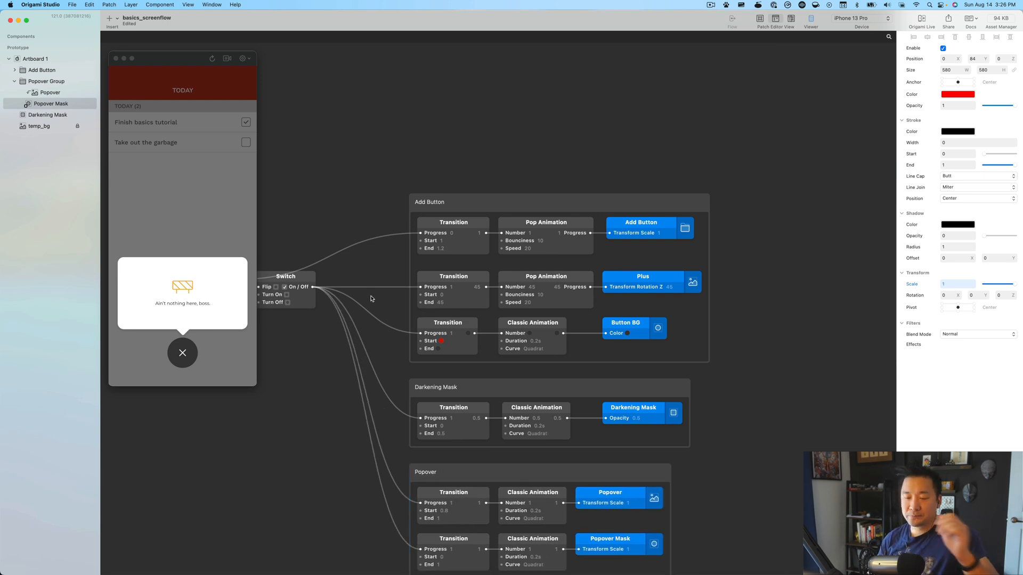
Move the Interaction and Switch patches together farther left of the comment groups to free up space between them.
scroll(362, 349, left, 2)
scroll(362, 349, left, 10)
scroll(362, 349, down, 1)
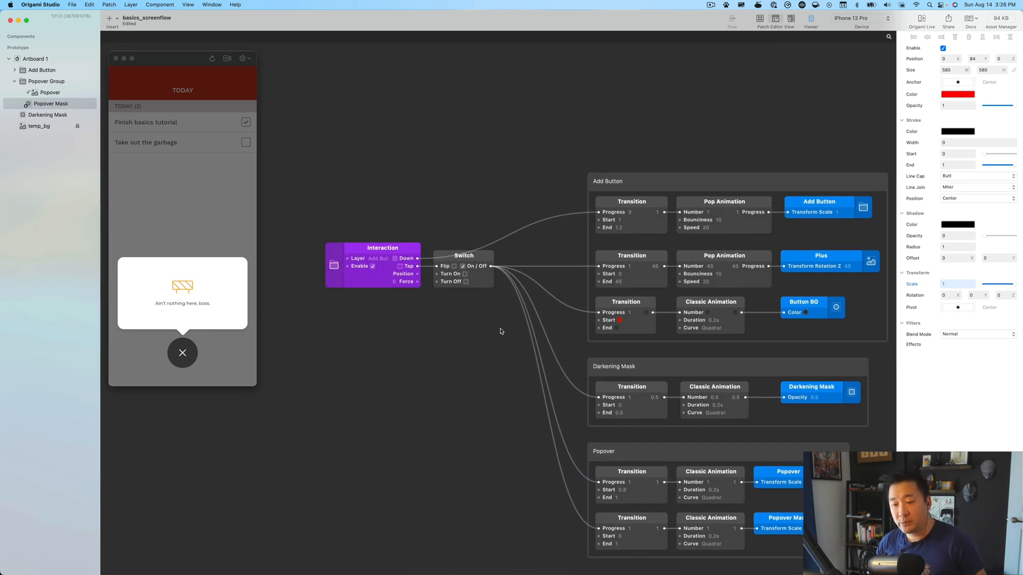
click(449, 257)
shift+click(382, 249)
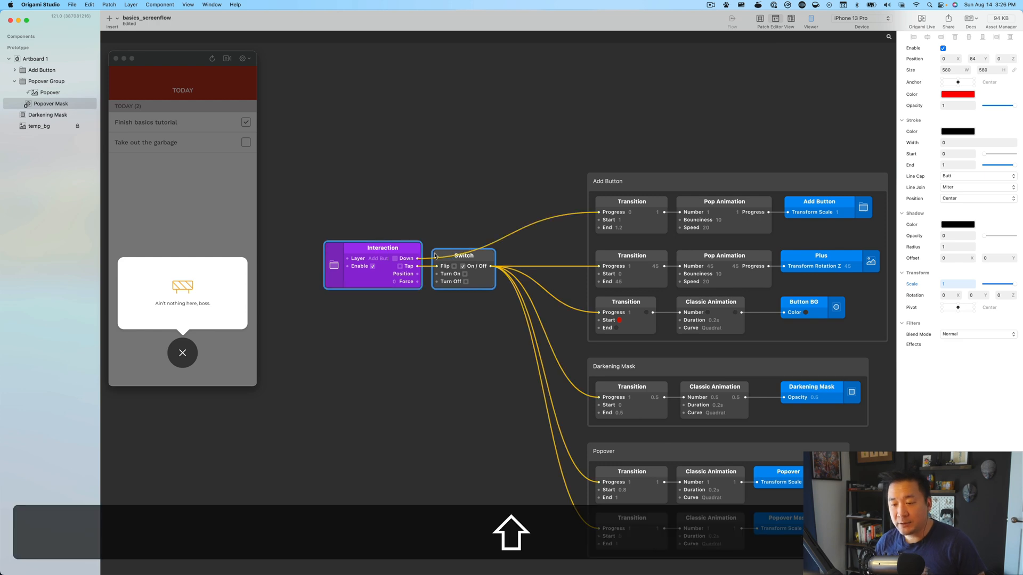
drag(445, 256, 399, 256)
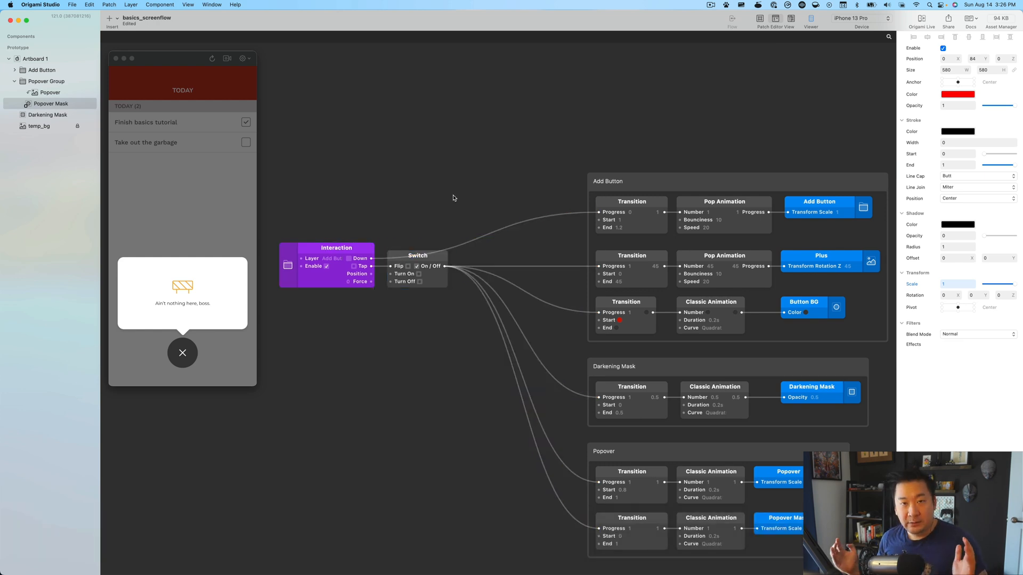
Add a Variable Broadcaster patch named "Popover State" and place it above and to the right of the Switch patch.
double_click(482, 195)
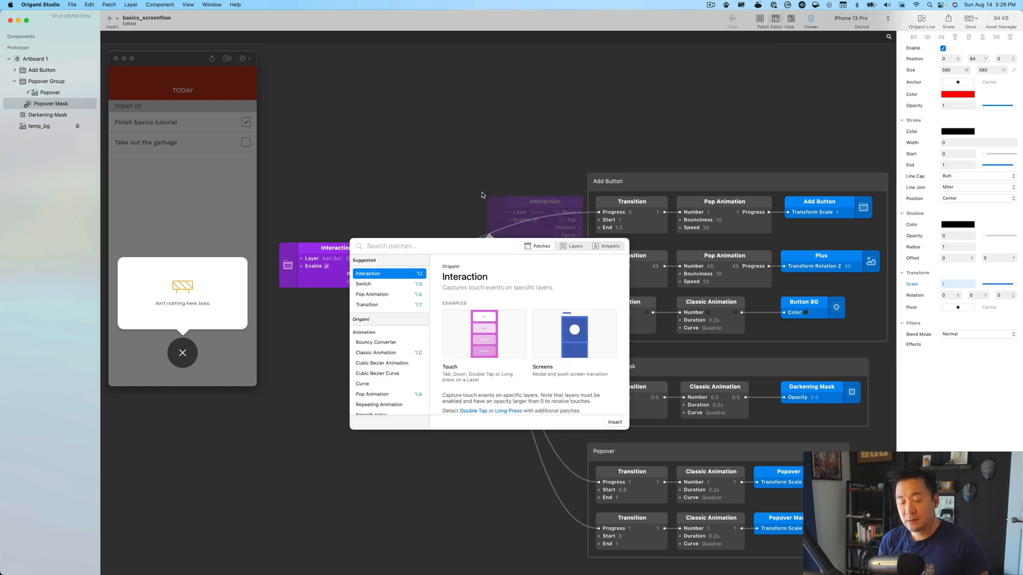
text(var)
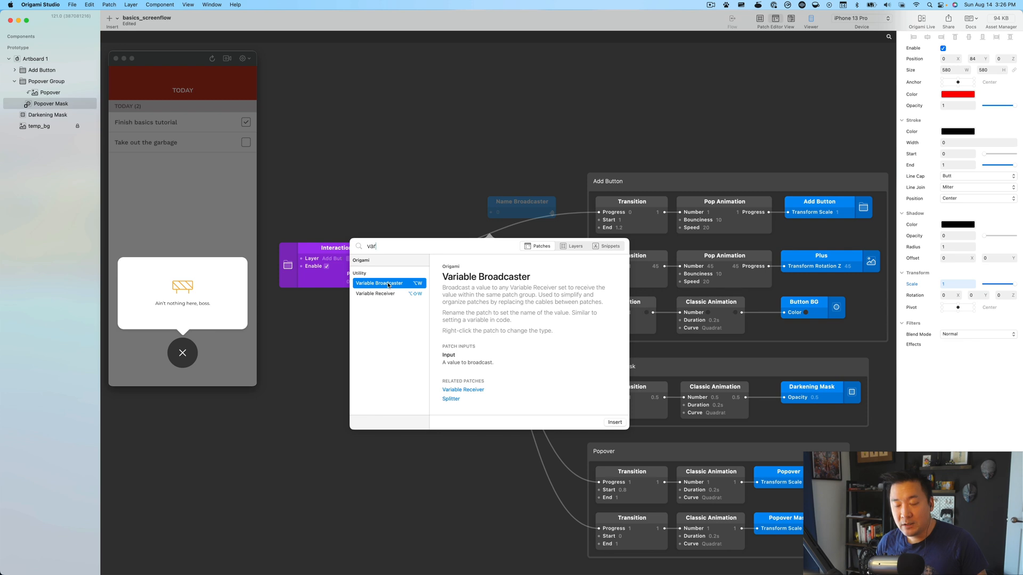
double_click(388, 284)
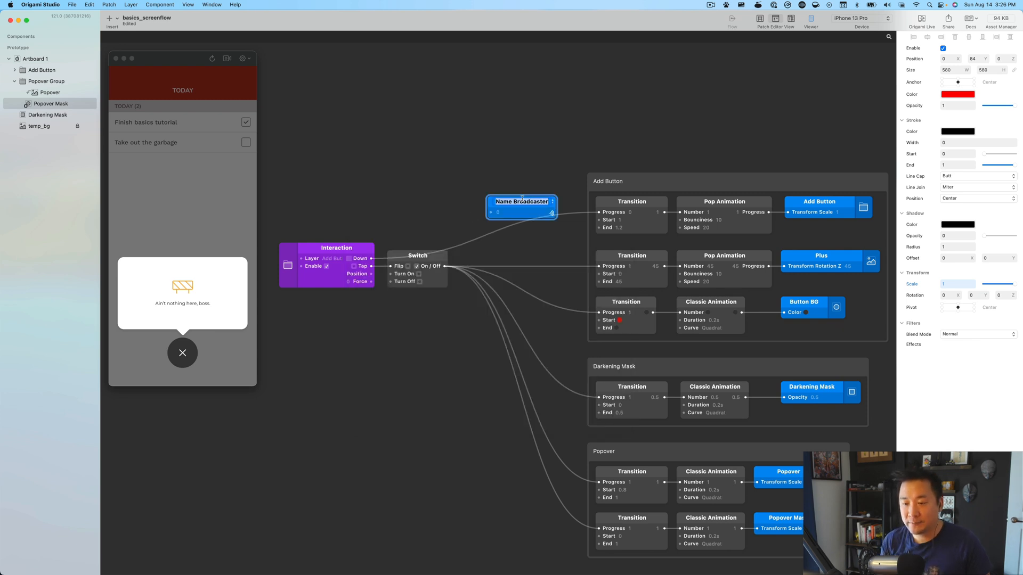
key(shift)
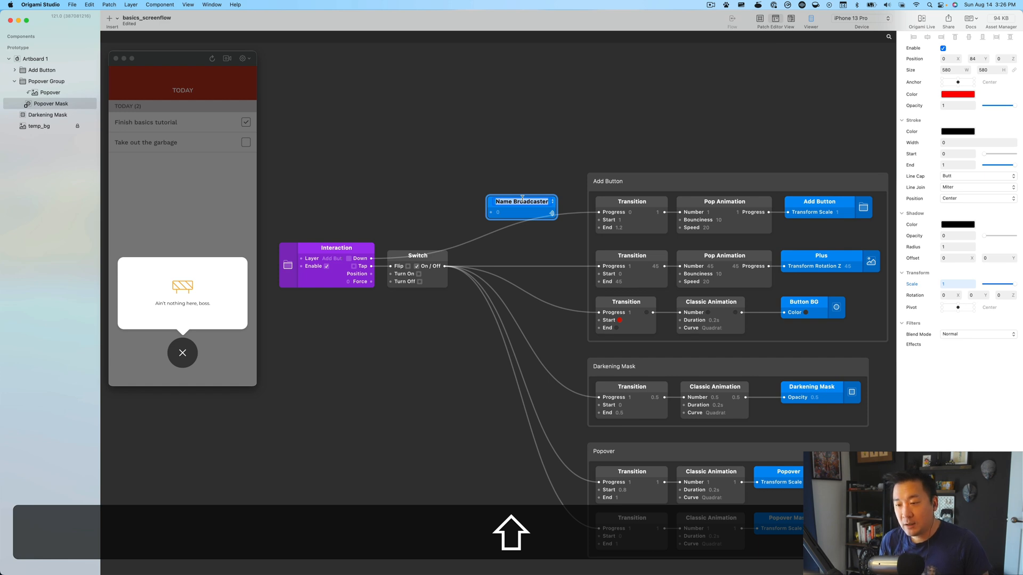
text(Popov)
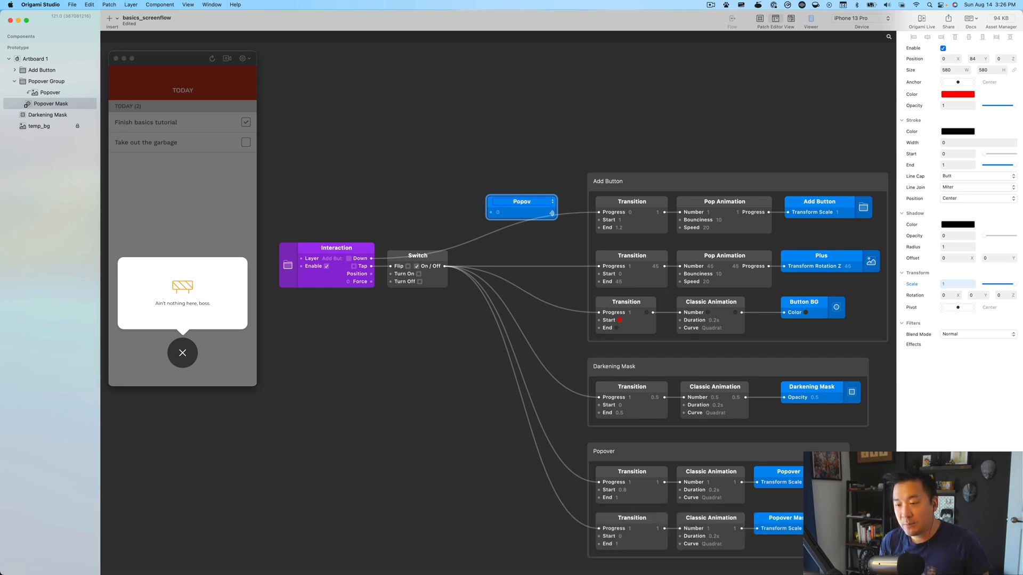
text(er State)
key(Return)
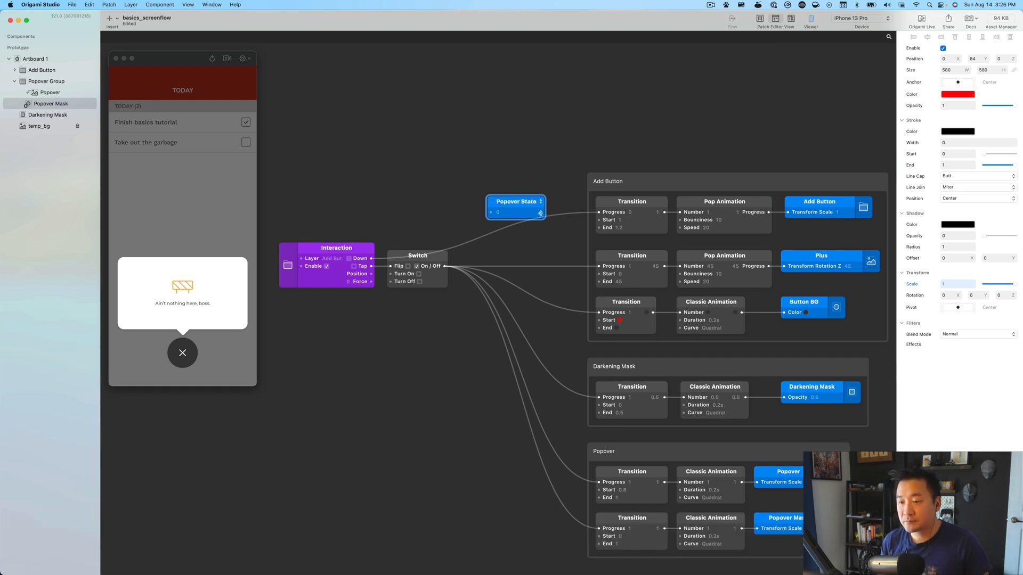
drag(534, 204, 515, 188)
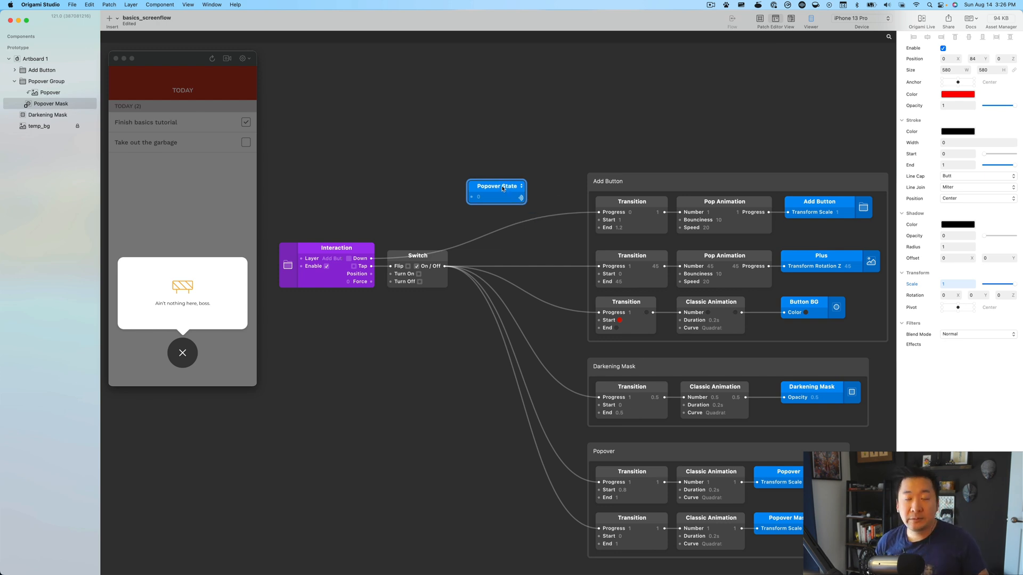
Set the Popover State broadcaster's type to Boolean and connect the Switch patch's On / Off output to it.
click(522, 187)
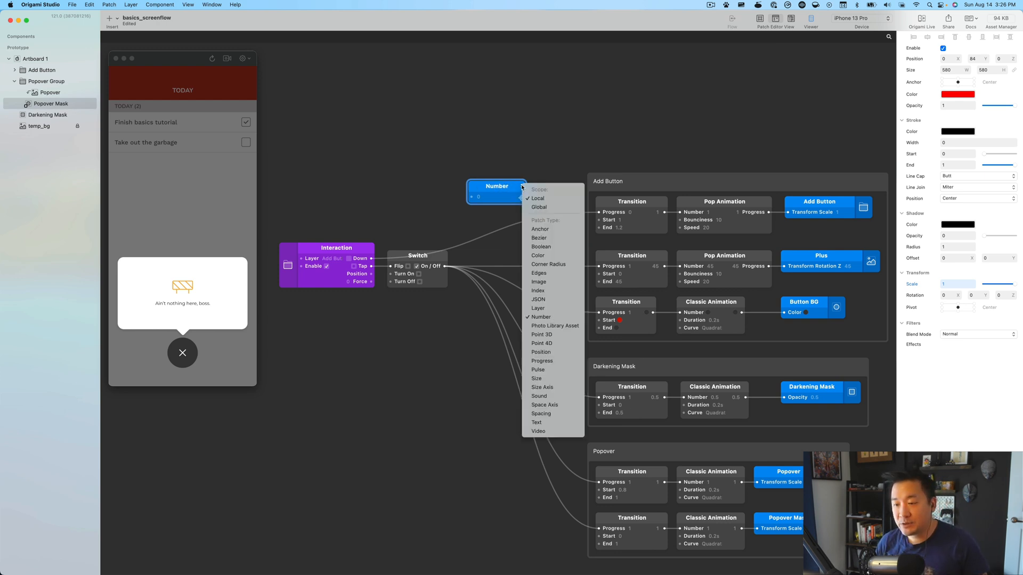
click(541, 247)
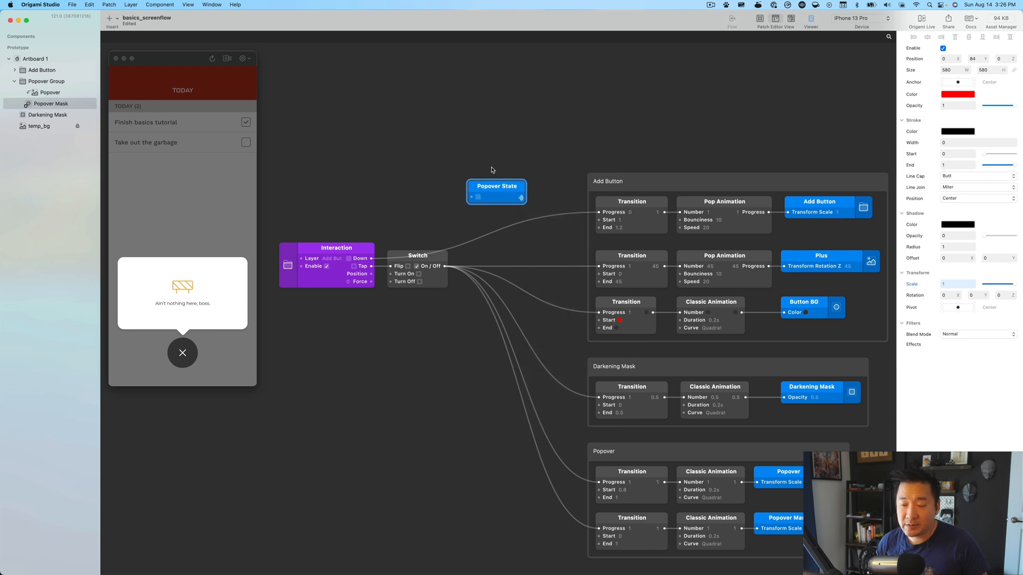
drag(502, 189, 503, 193)
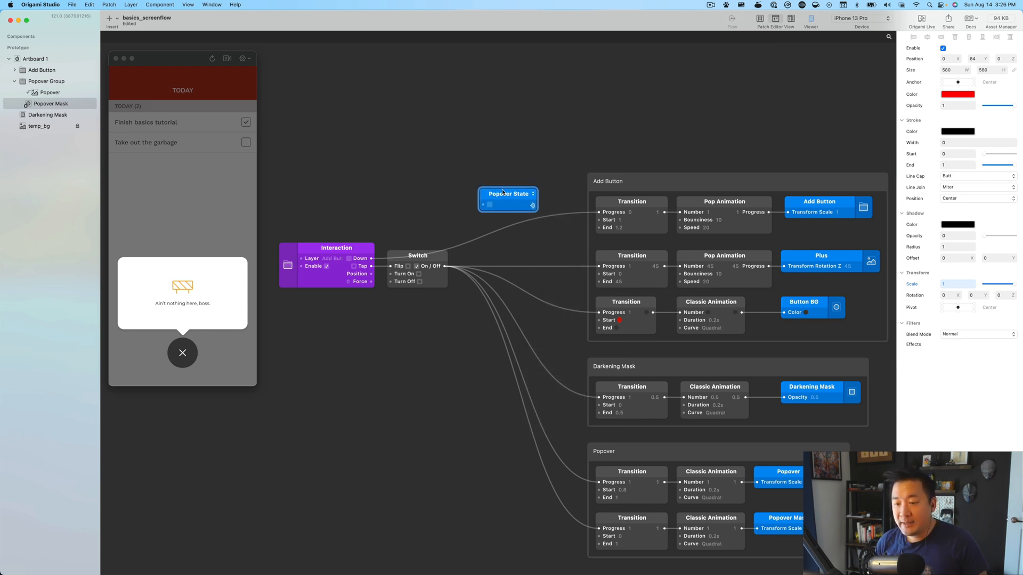
drag(450, 266, 483, 206)
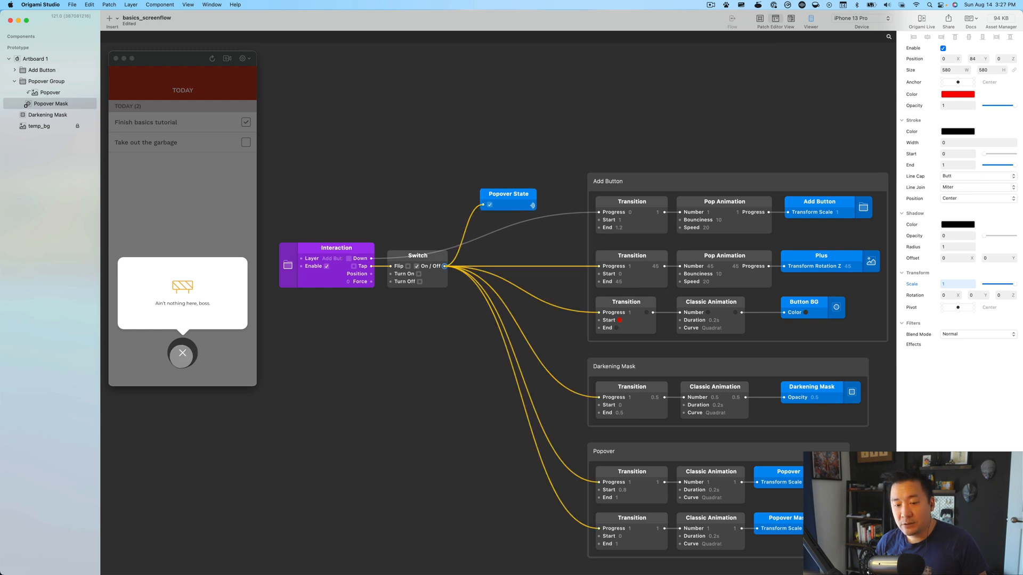
Toggle the add button repeatedly in the preview to check that the Popover State broadcaster follows the Switch.
click(182, 352)
click(182, 352)
click(183, 353)
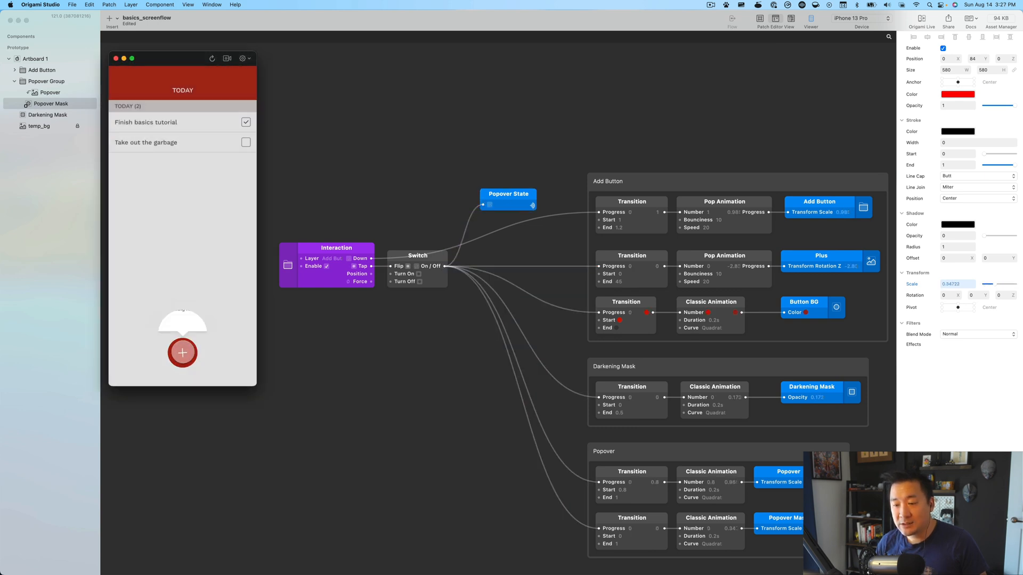
click(182, 353)
click(182, 353)
click(182, 353)
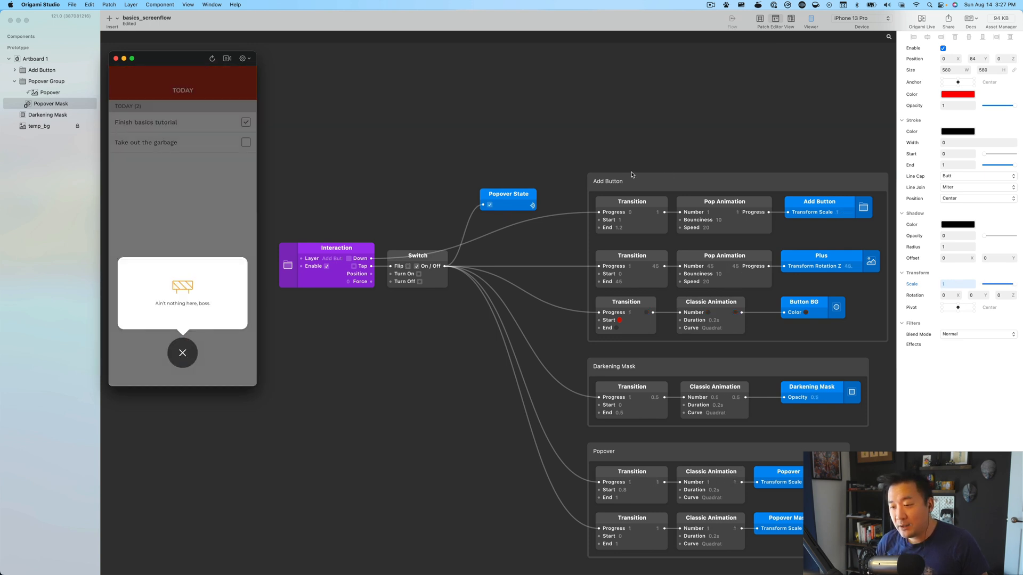
Add a Variable Receiver patch for Popover State and place it just above the Add Button comment.
scroll(607, 139, right, 5)
scroll(540, 143, down, 1)
double_click(452, 105)
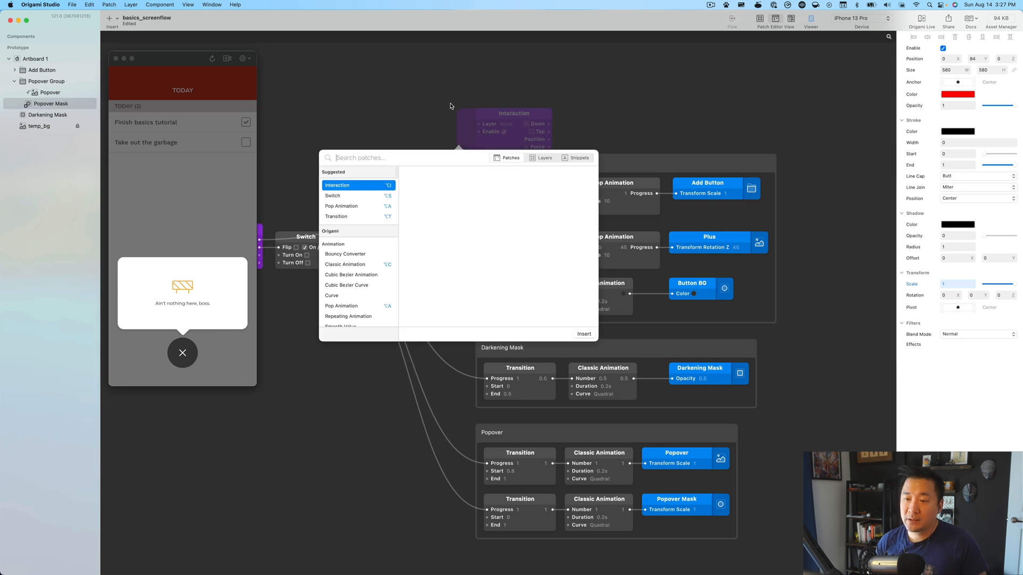
text(var)
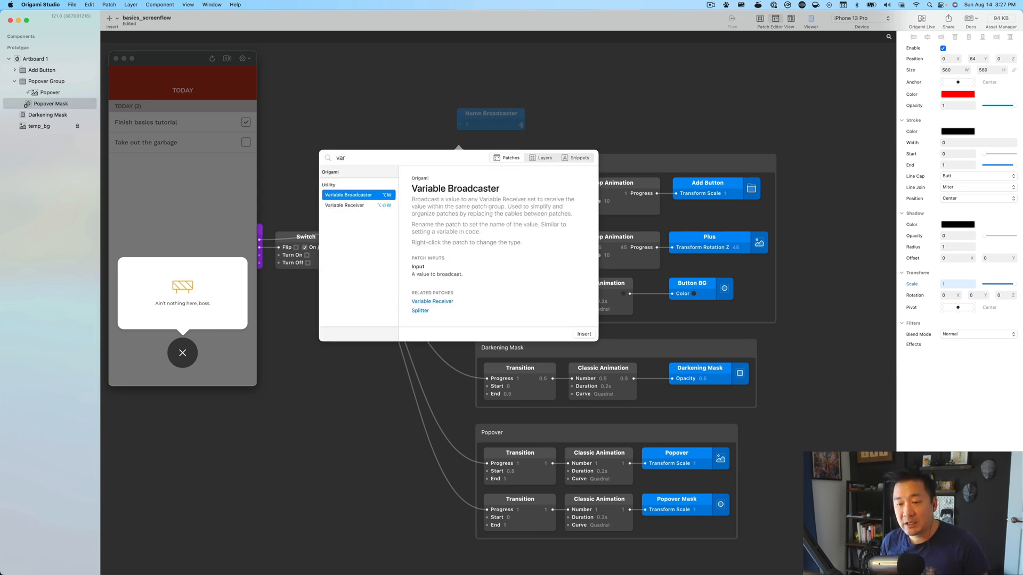
key(Down)
key(Return)
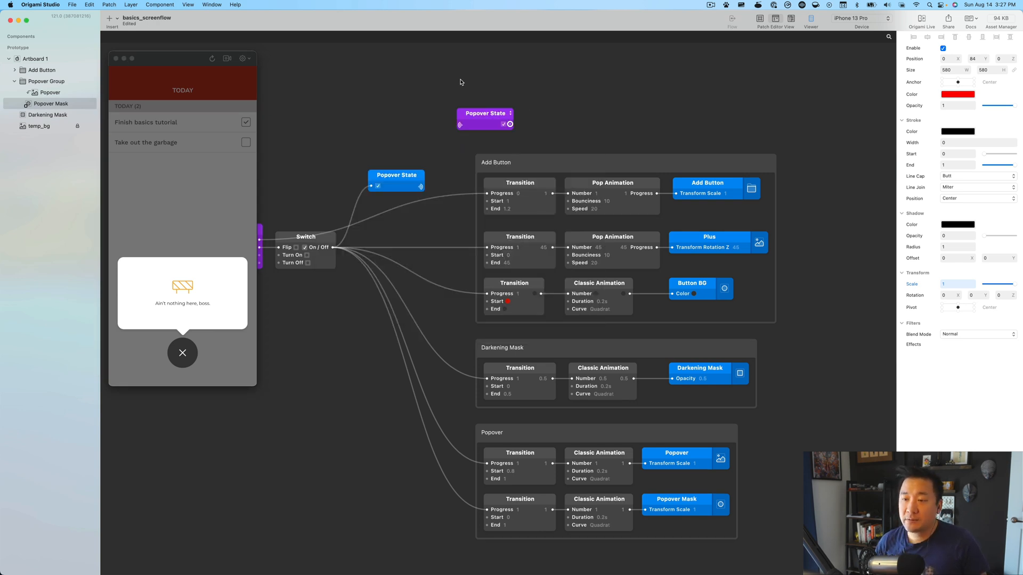
drag(498, 112, 472, 106)
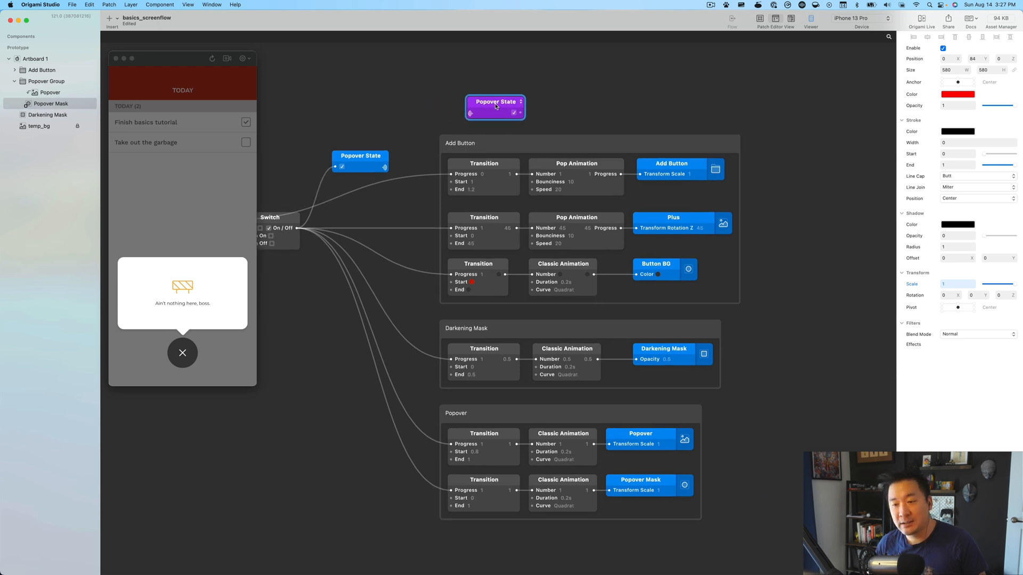
drag(494, 107, 475, 106)
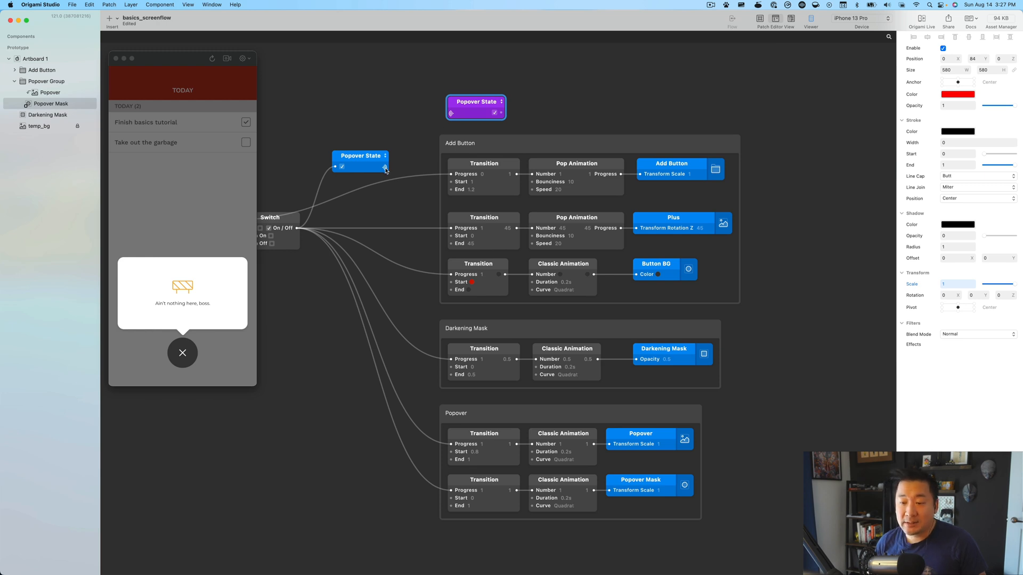
Widen the Add Button comment, shift its patches to the right, and place the Popover State receiver in the freed space.
click(487, 155)
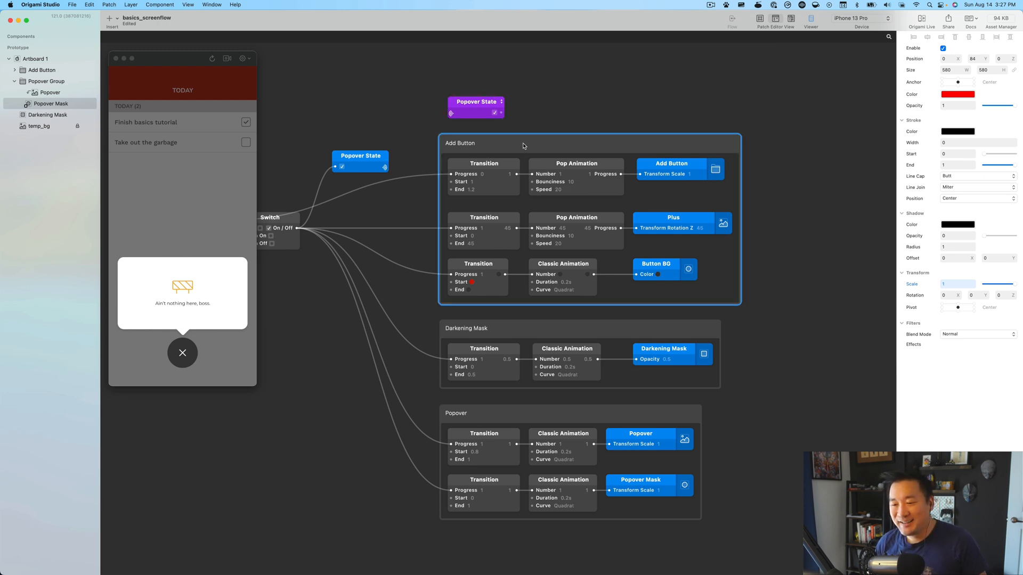
click(740, 173)
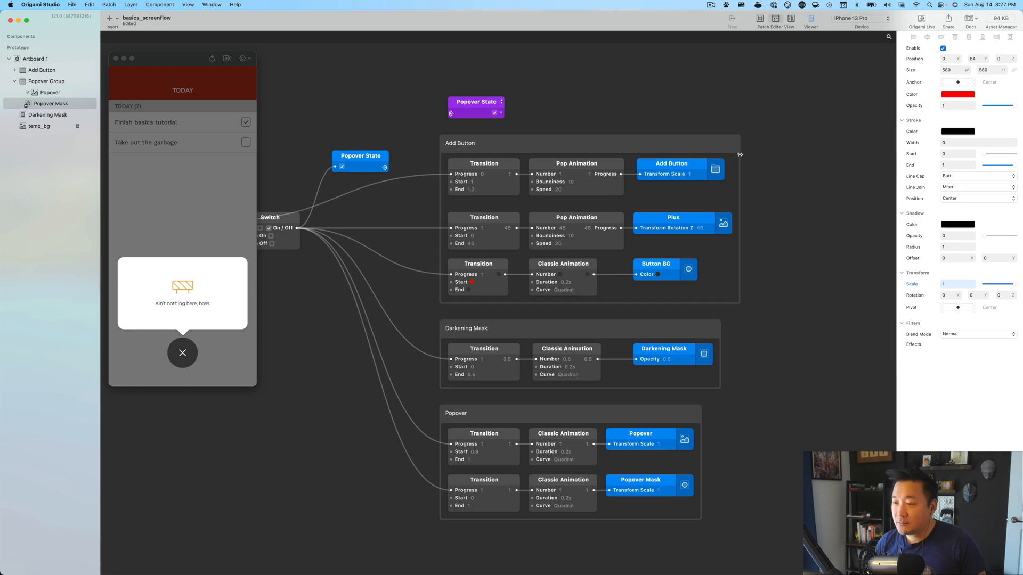
drag(740, 154, 836, 155)
drag(778, 283, 584, 167)
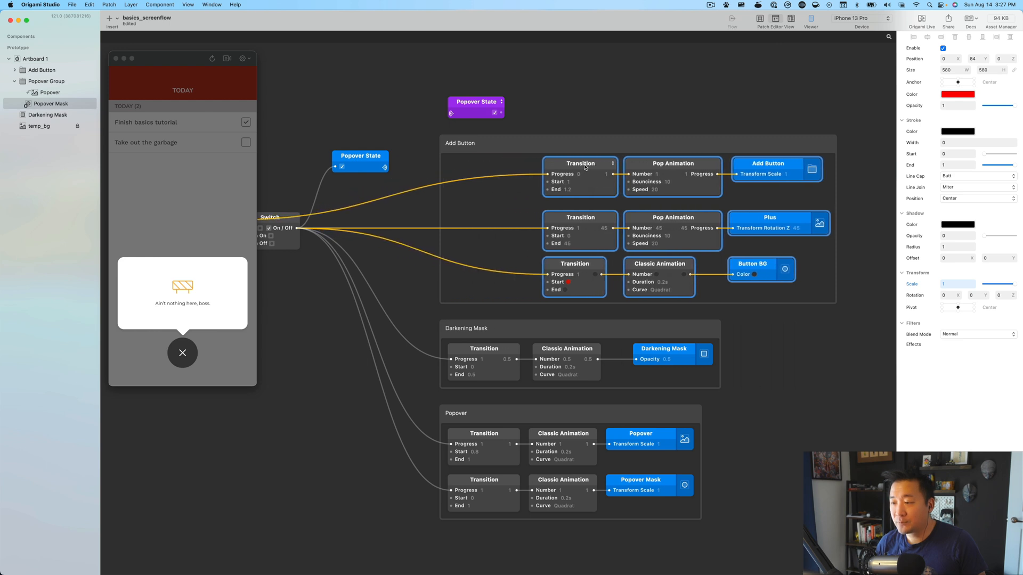
click(482, 82)
drag(476, 102, 479, 172)
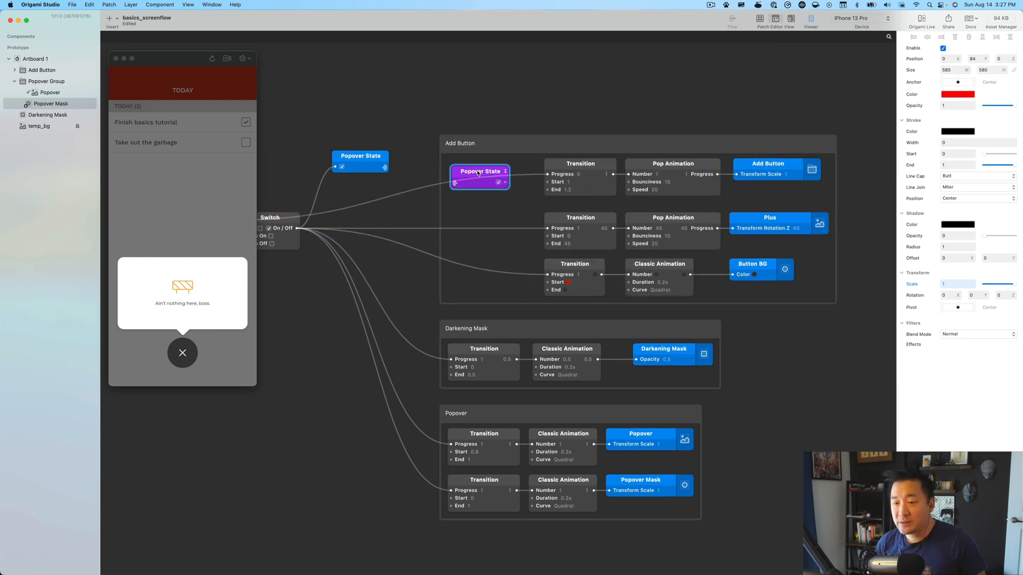
Connect the Popover State receiver to the Progress inputs of all three Add Button transitions and align it with the first one.
drag(548, 175, 547, 228)
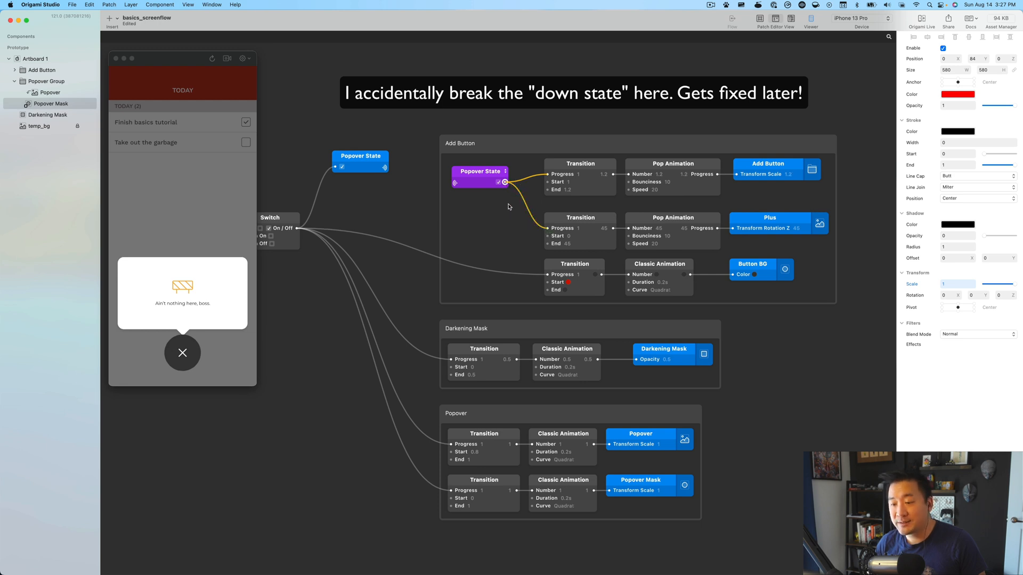
drag(505, 183, 547, 274)
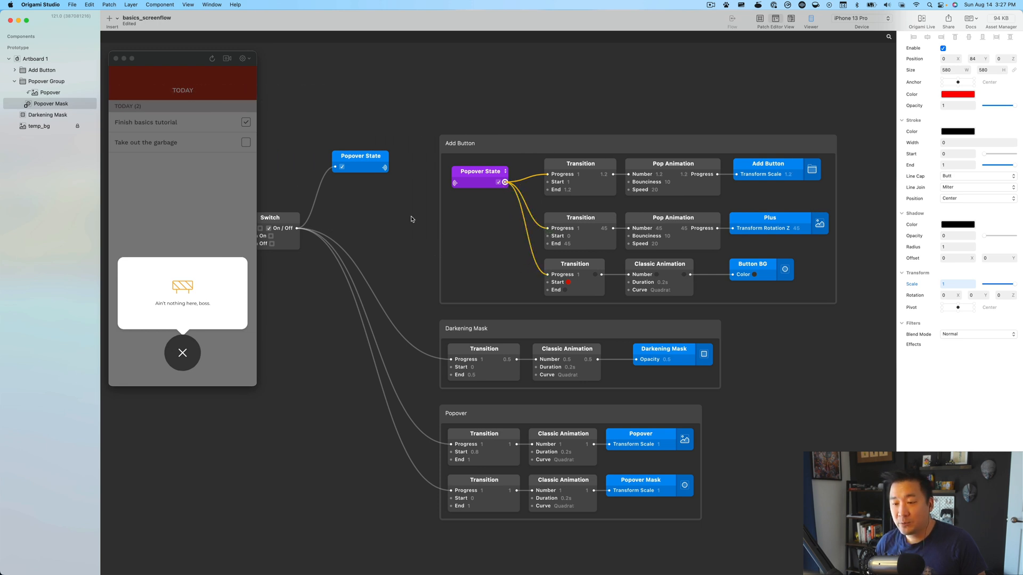
scroll(496, 194, left, 2)
drag(507, 184, 505, 177)
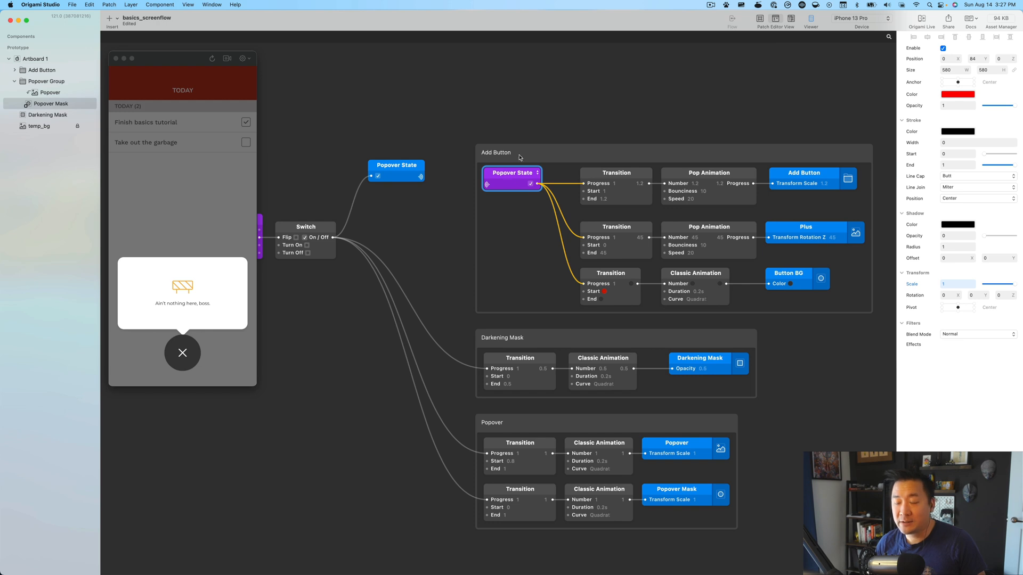
Tidy up all patches inside the Add Button comment, including the Popover State receiver.
scroll(468, 139, right, 3)
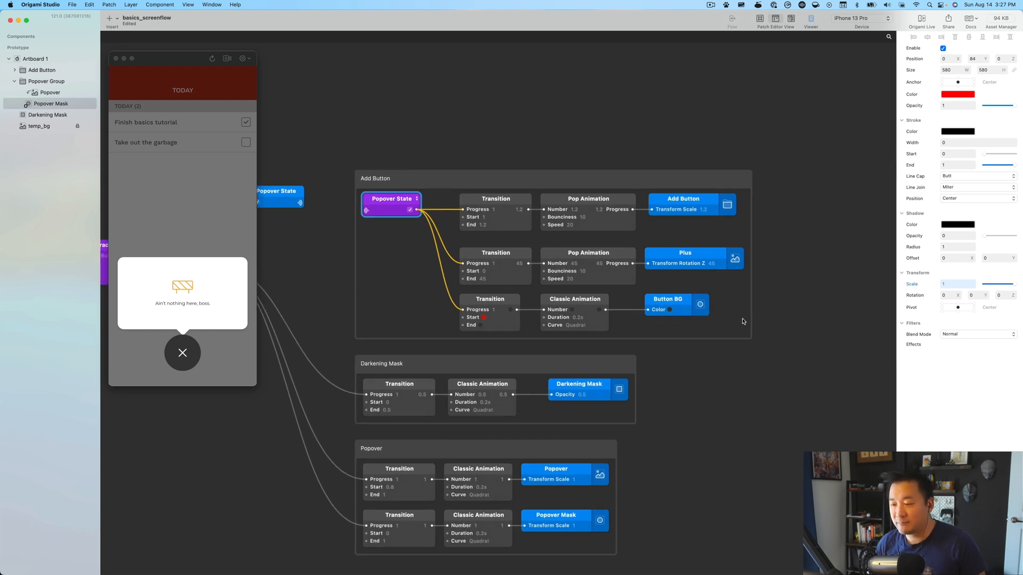
drag(734, 323, 390, 209)
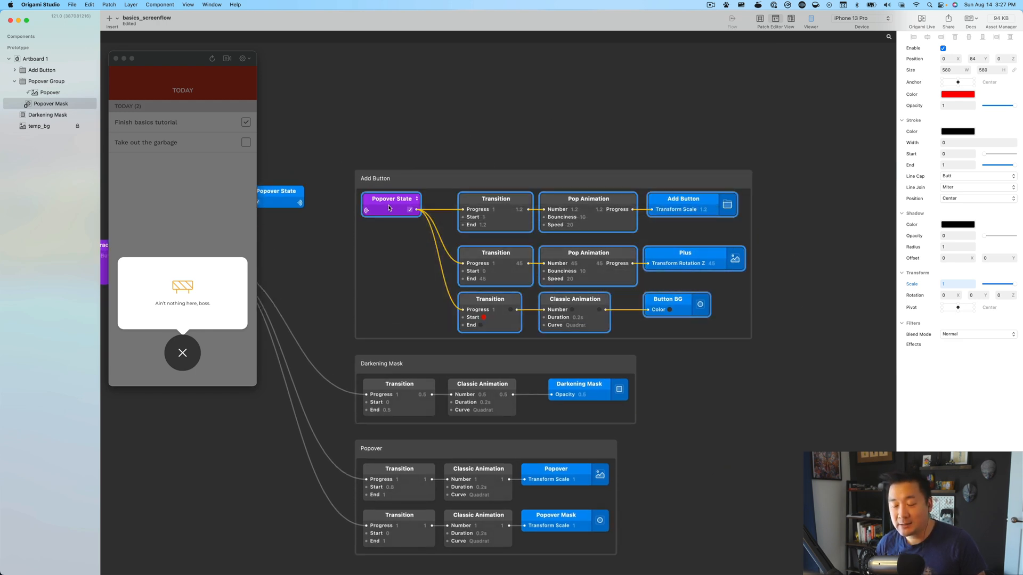
right_click(393, 212)
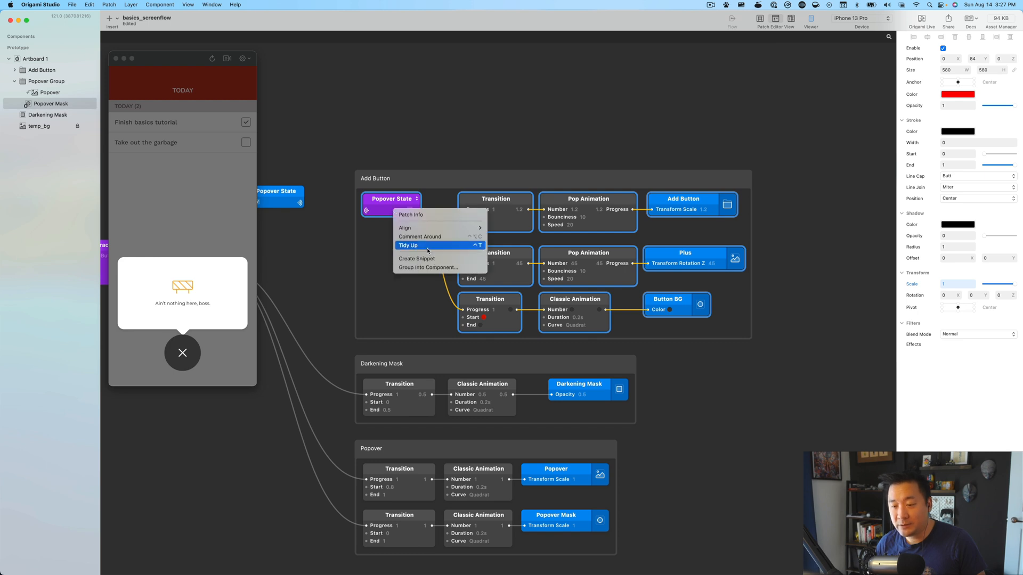
click(427, 248)
scroll(646, 379, left, 1)
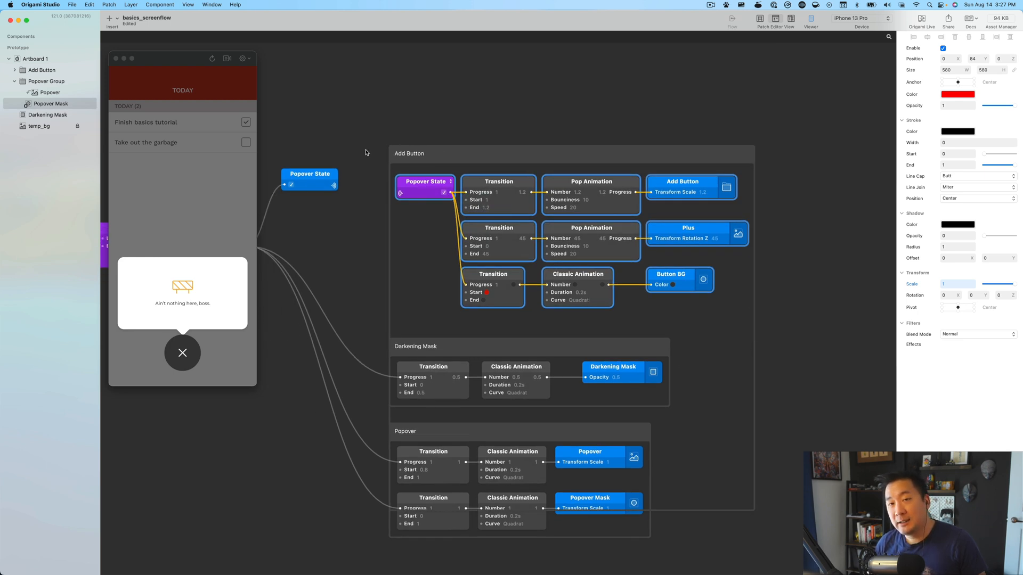
Shorten the Add Button comment to fit closely around its patches and move it farther up from the Darkening Mask comment.
scroll(360, 149, down, 1)
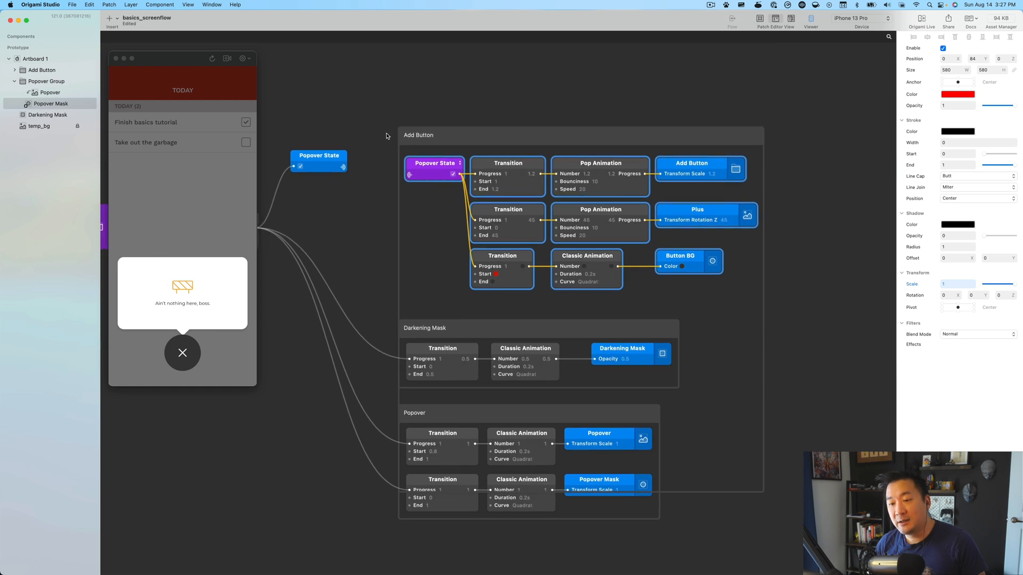
click(433, 137)
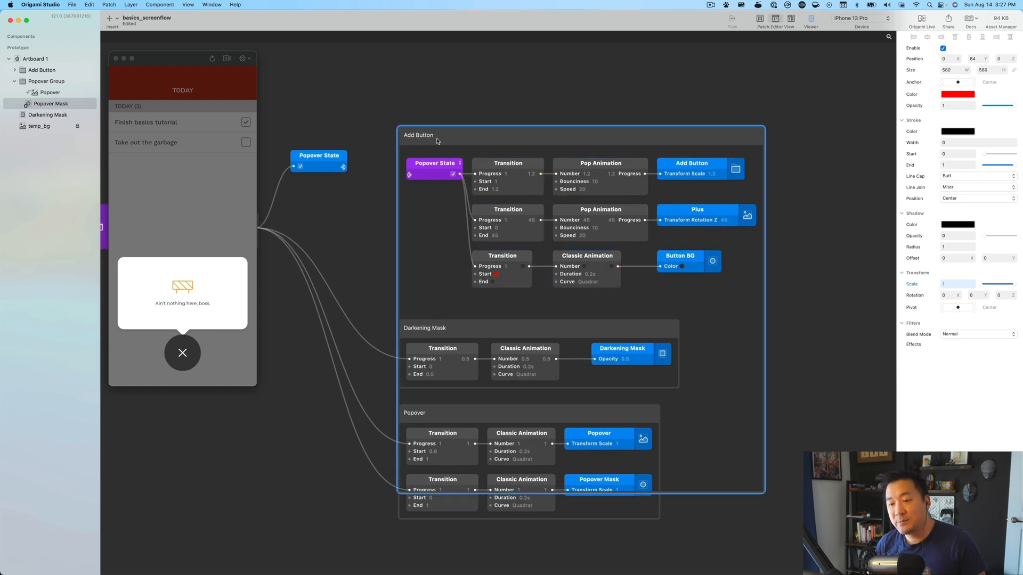
click(729, 495)
drag(731, 491, 742, 336)
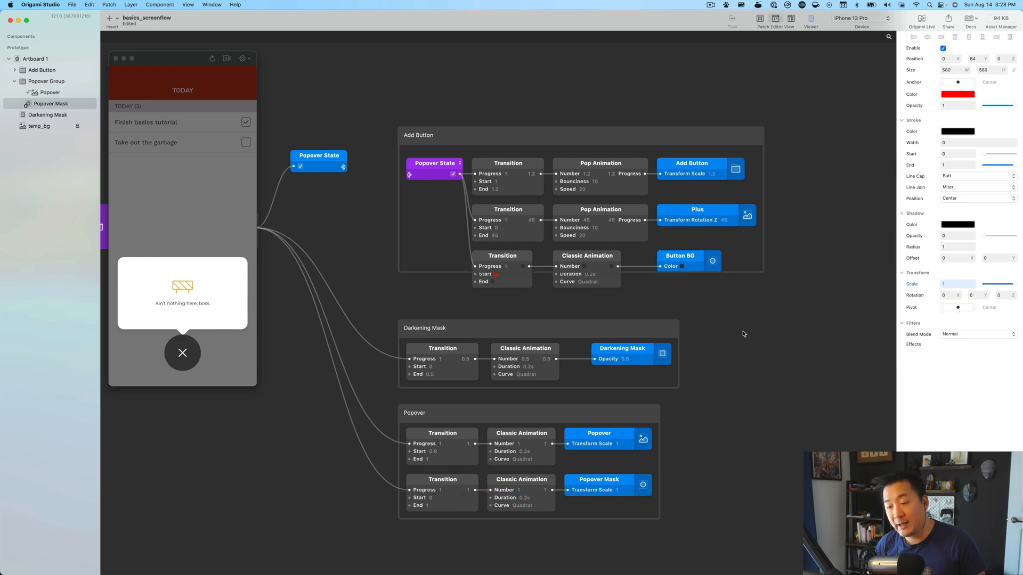
scroll(432, 449, left, 4)
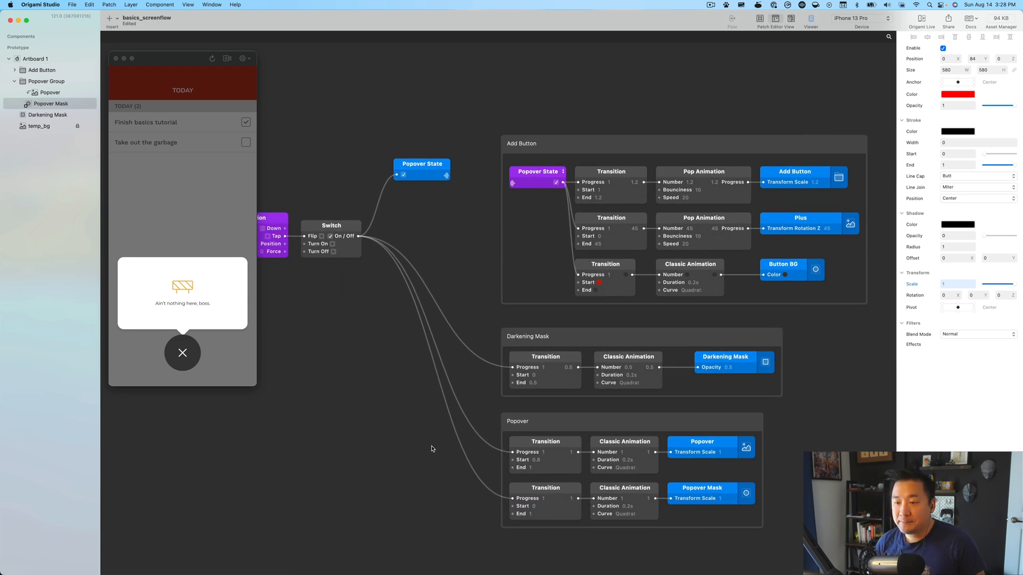
drag(536, 147, 543, 107)
Widen the Darkening Mask comment and shift its three patches to the right to free space at its start.
drag(649, 337, 579, 277)
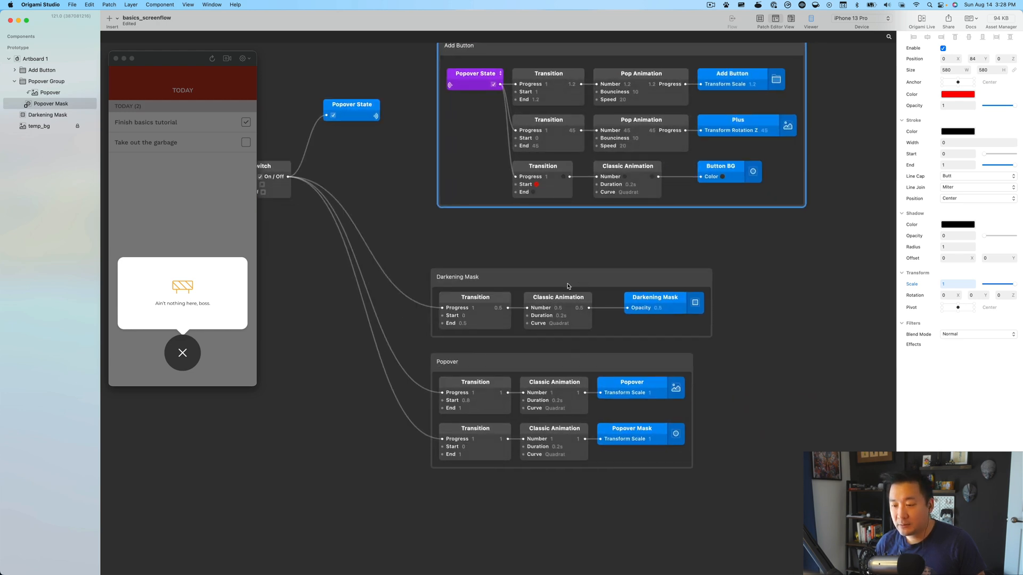
click(691, 281)
drag(714, 281, 867, 280)
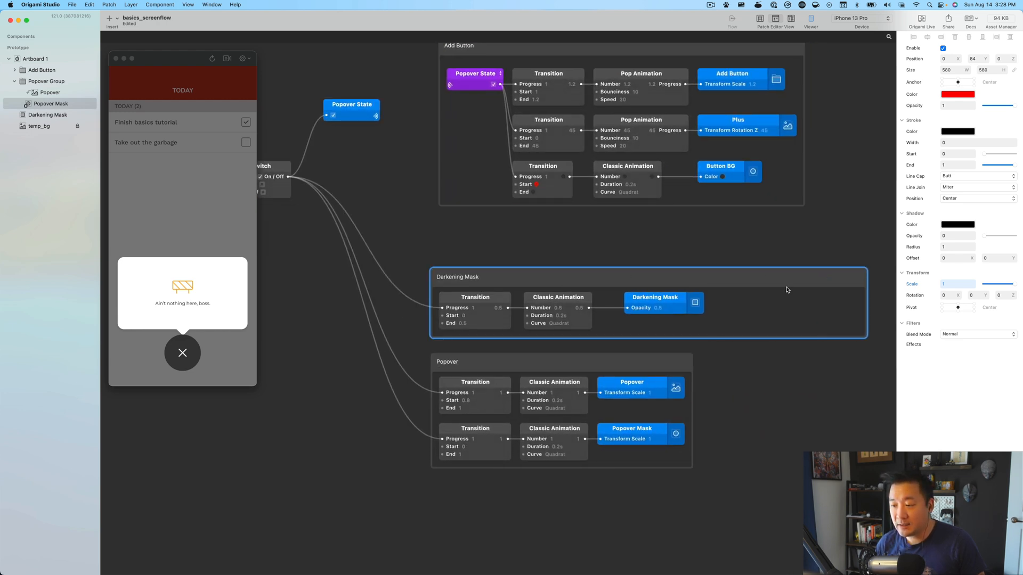
drag(751, 320, 626, 299)
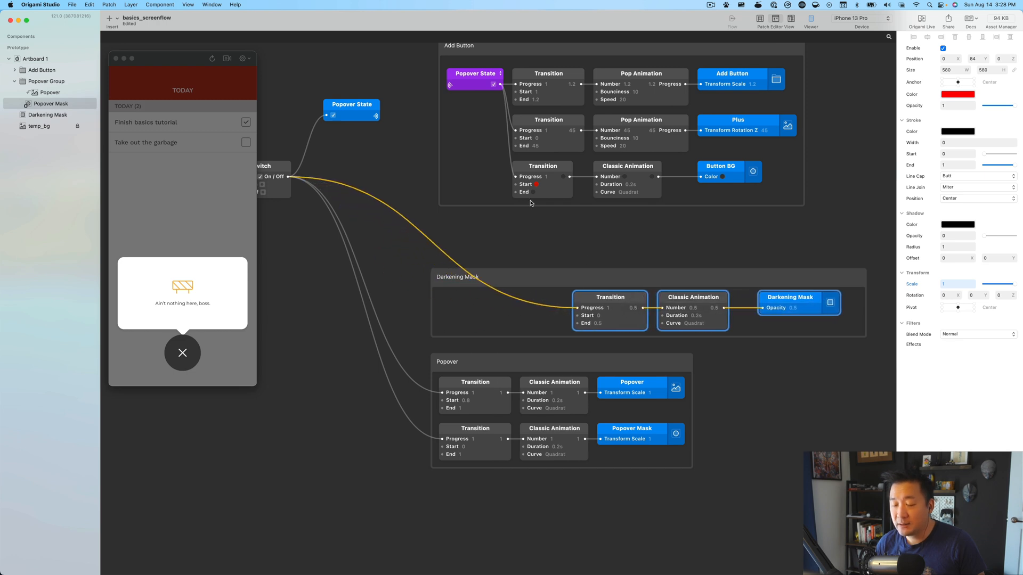
Connect a copy of the Popover State receiver to the Darkening Mask transition's Progress, and move that comment up below Add Button.
click(474, 86)
key(alt)
drag(475, 86, 578, 231)
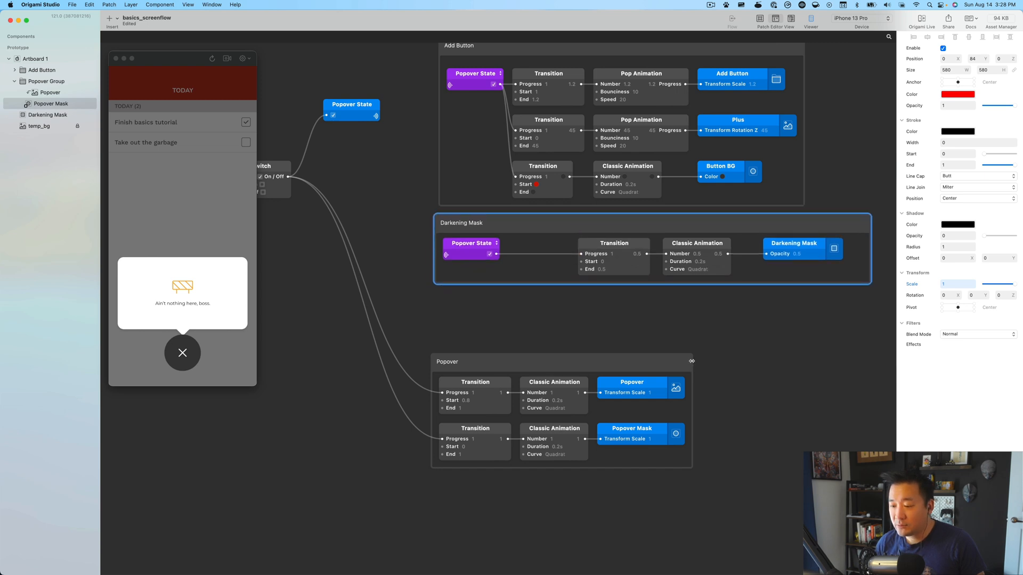
Make room in the Popover comment for a copy of the Popover State receiver and connect it to both transitions' Progress inputs.
drag(691, 361, 874, 358)
drag(748, 463, 622, 388)
drag(469, 245, 585, 393)
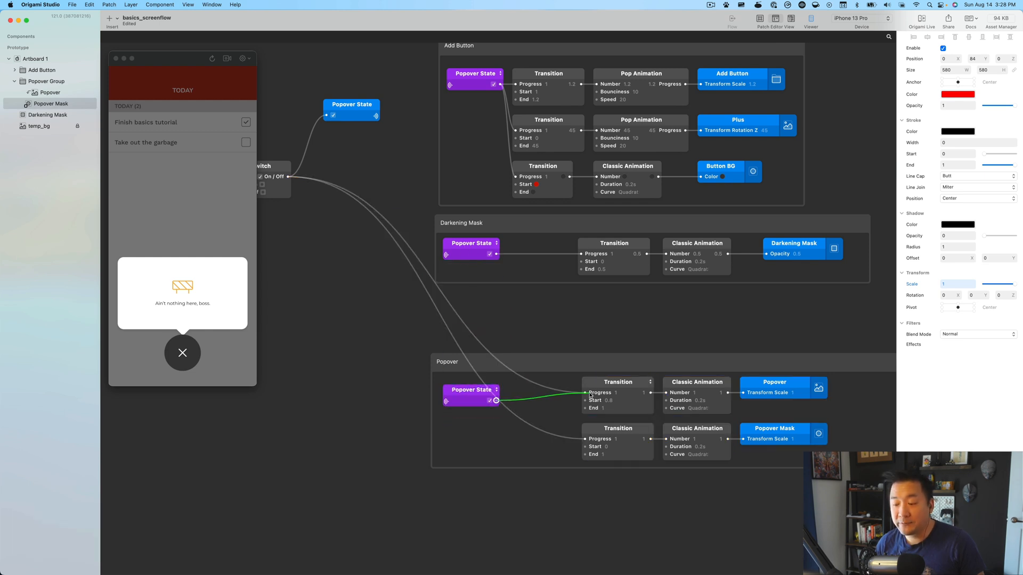
drag(496, 401, 585, 439)
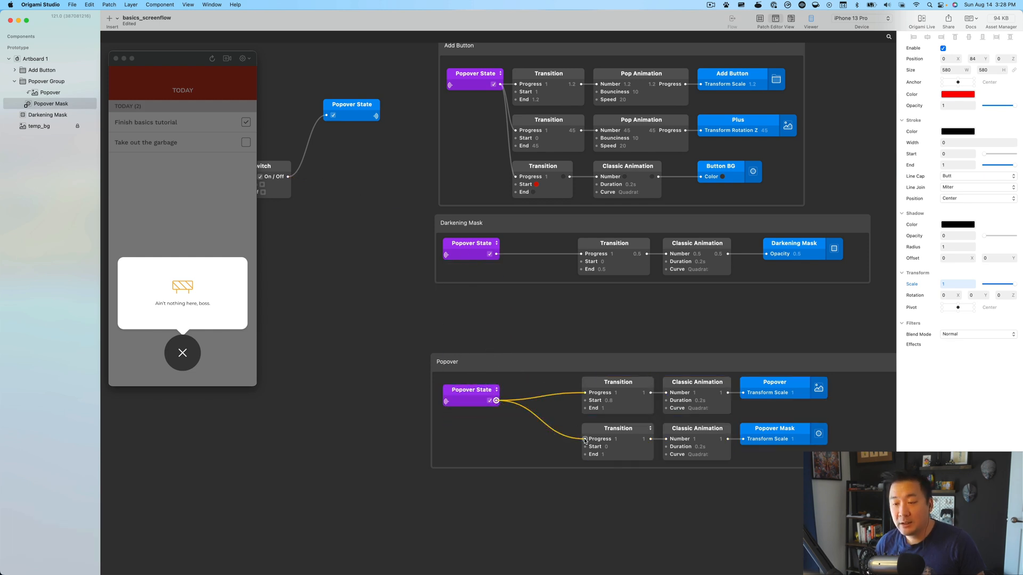
Move the Popover comment up below the Darkening Mask comment and tidy up all of its patches.
drag(465, 364, 465, 309)
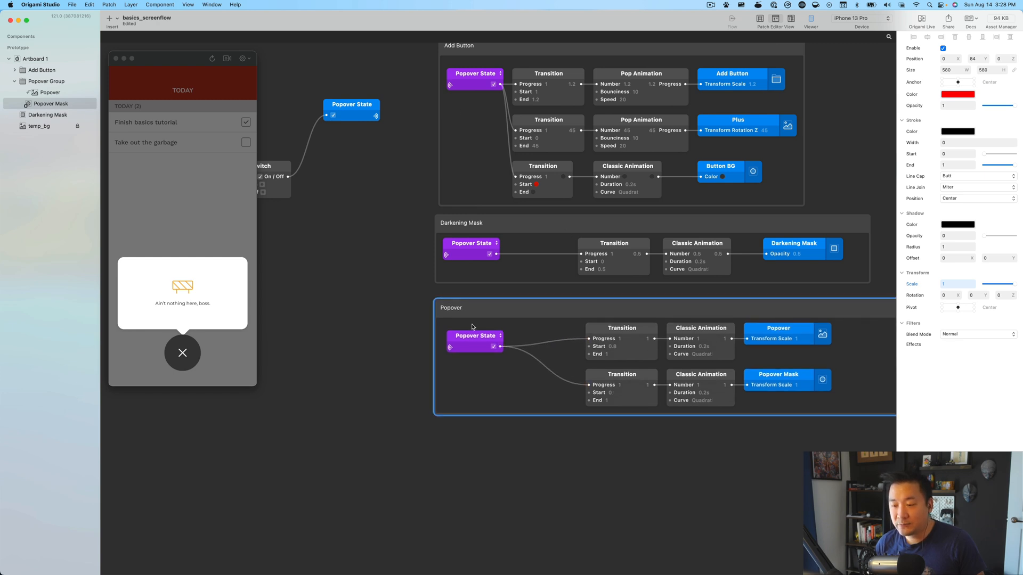
scroll(472, 323, right, 3)
drag(790, 357, 407, 376)
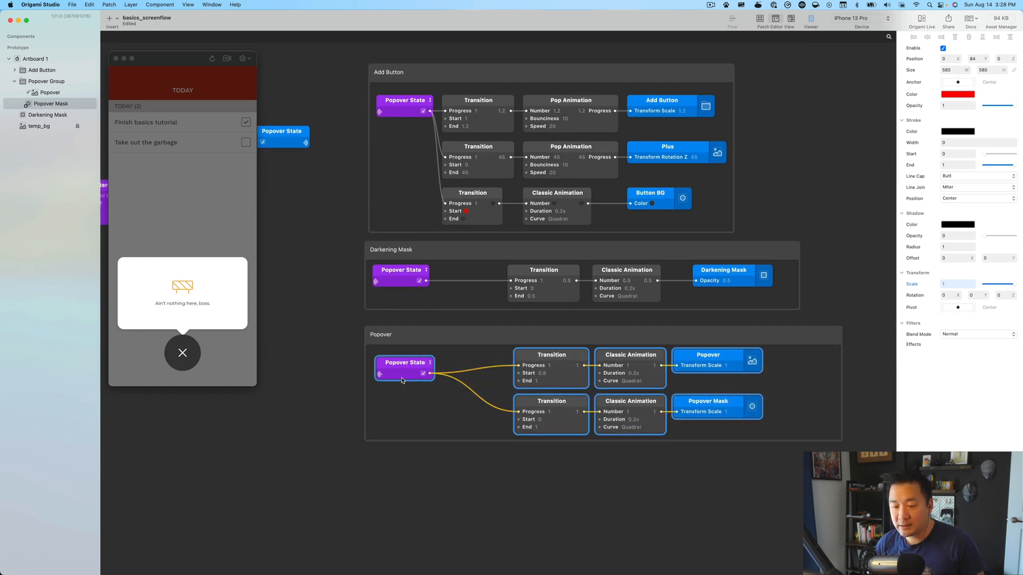
right_click(403, 375)
click(418, 411)
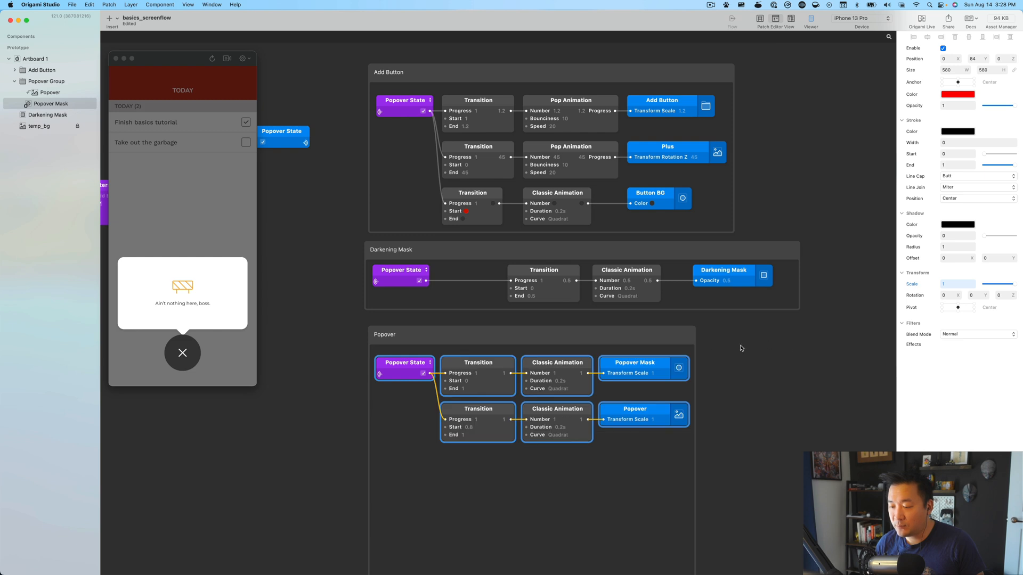
Shorten the Popover comment to fit closely around its two rows of patches.
scroll(734, 373, down, 4)
click(640, 259)
scroll(708, 407, down, 3)
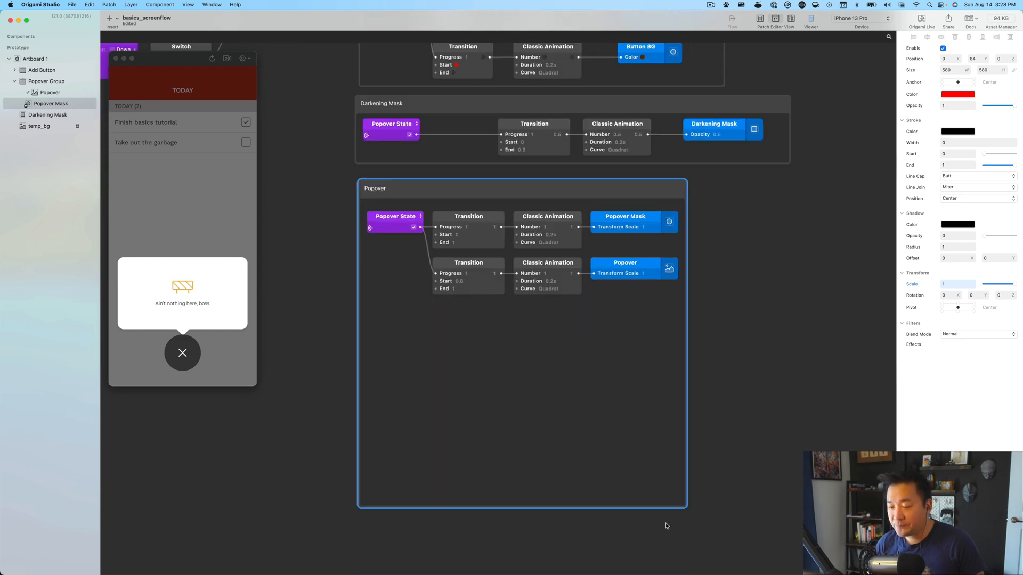
drag(661, 506, 665, 366)
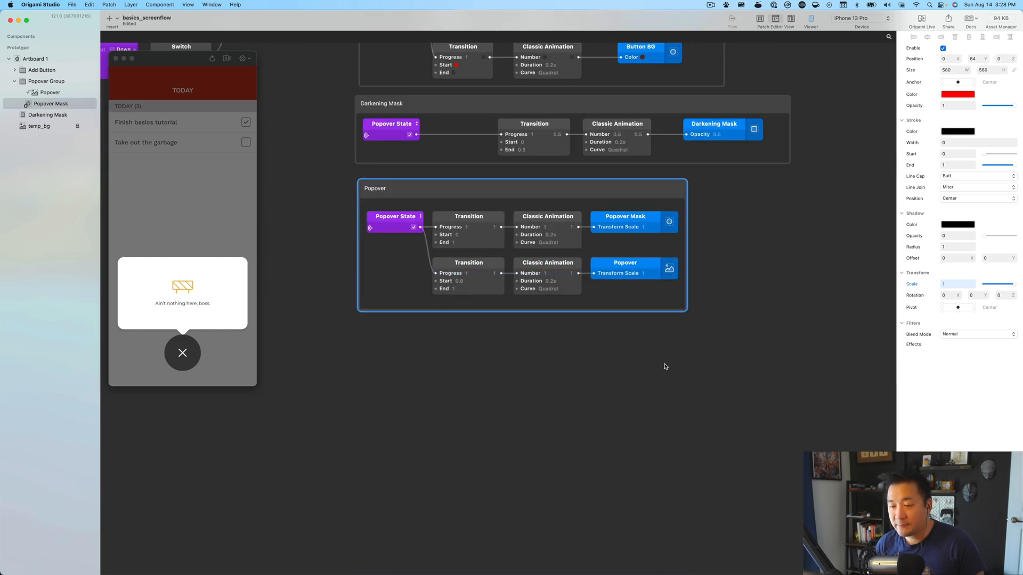
Move the Popover State broadcaster down beside the Switch patch's output.
scroll(665, 363, up, 10)
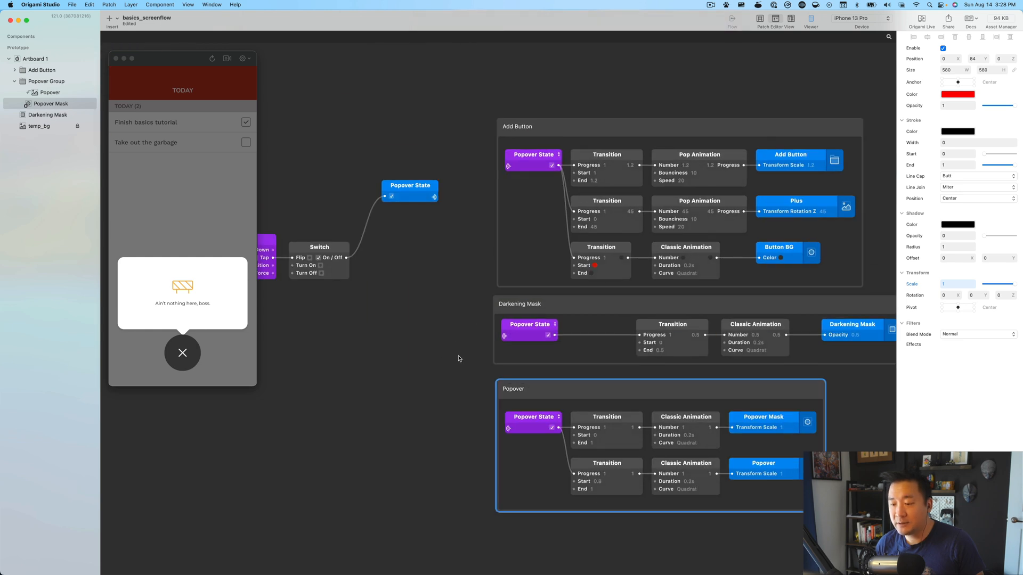
scroll(467, 326, left, 5)
scroll(467, 326, up, 2)
scroll(507, 321, right, 3)
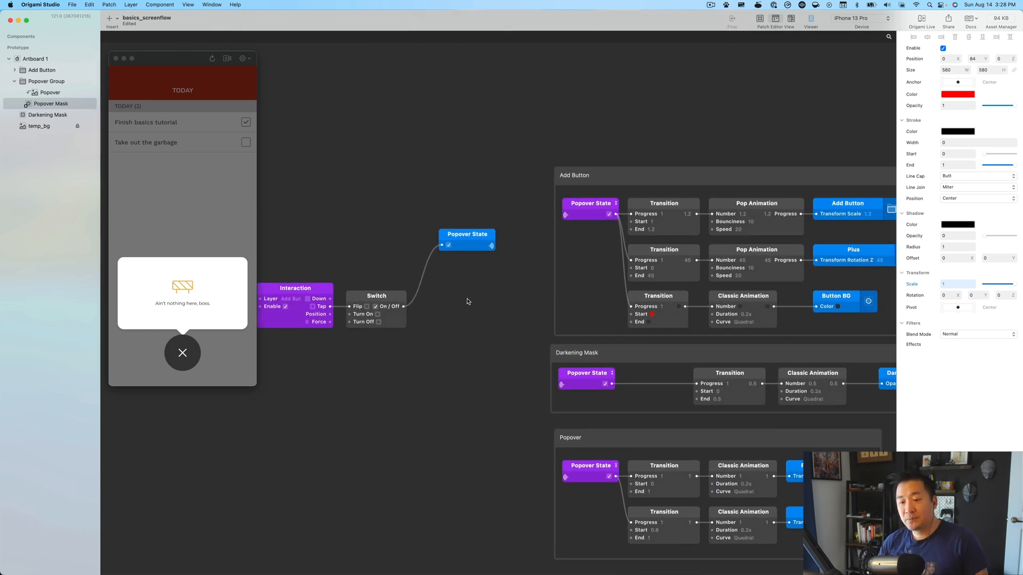
drag(467, 239, 472, 293)
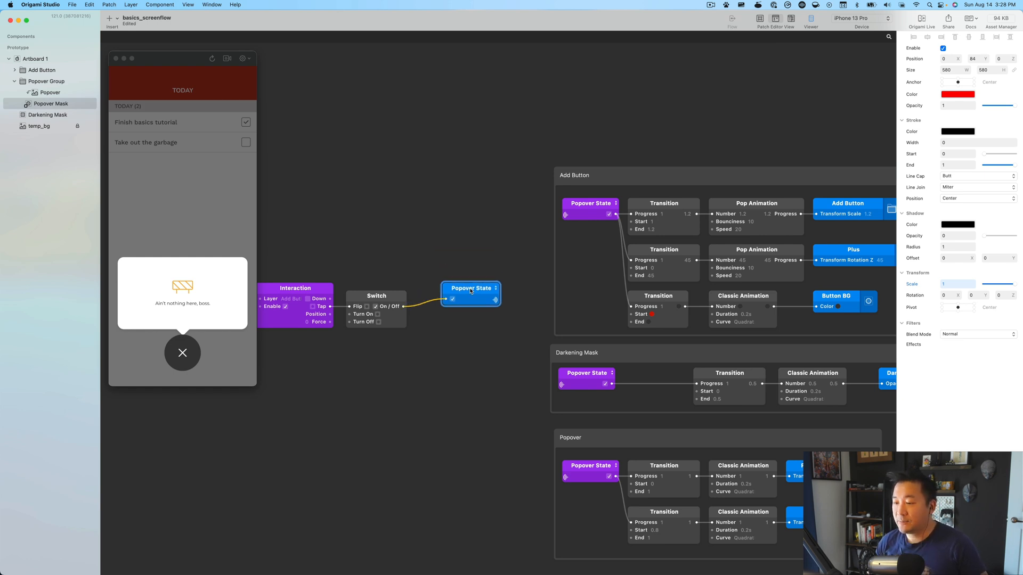
Test opening and closing the popover repeatedly with the add button in the prototype viewer.
click(184, 357)
click(183, 358)
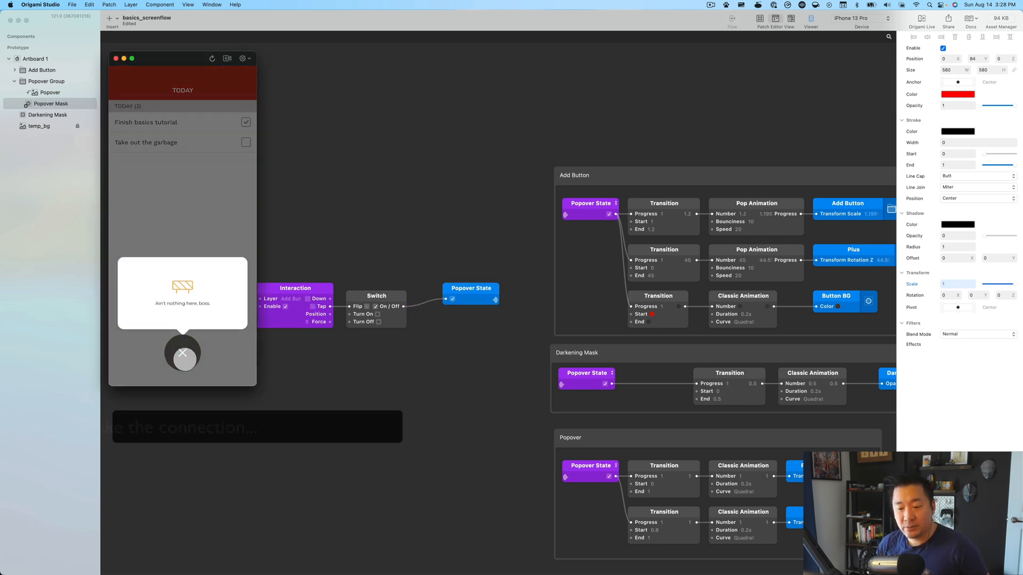
click(184, 358)
click(184, 358)
click(183, 354)
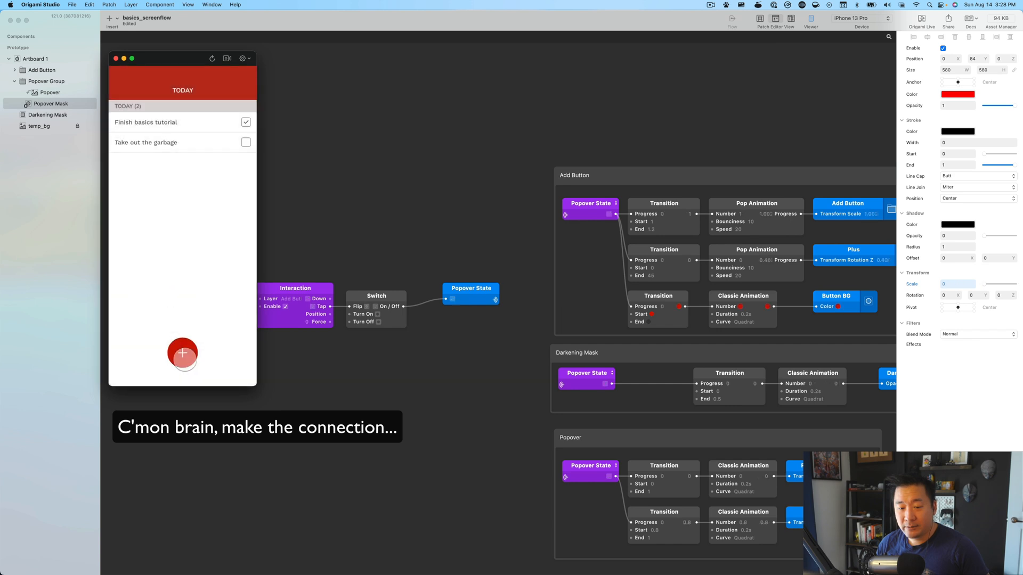
click(184, 354)
click(184, 354)
click(185, 360)
click(183, 355)
Move the Popover State receiver in the Add Button comment down, freeing space beside the first transition.
scroll(385, 401, right, 3)
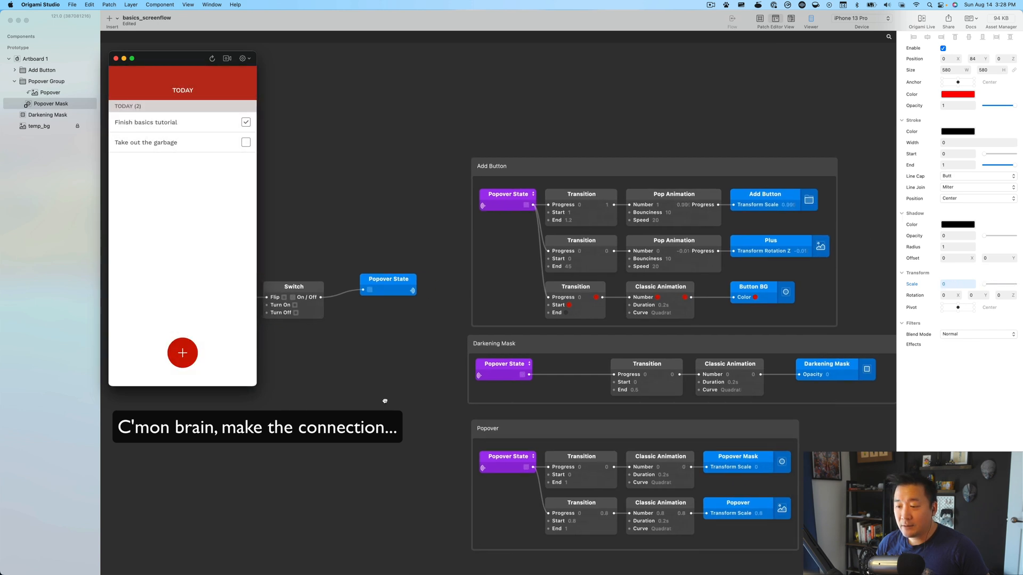
scroll(555, 243, right, 3)
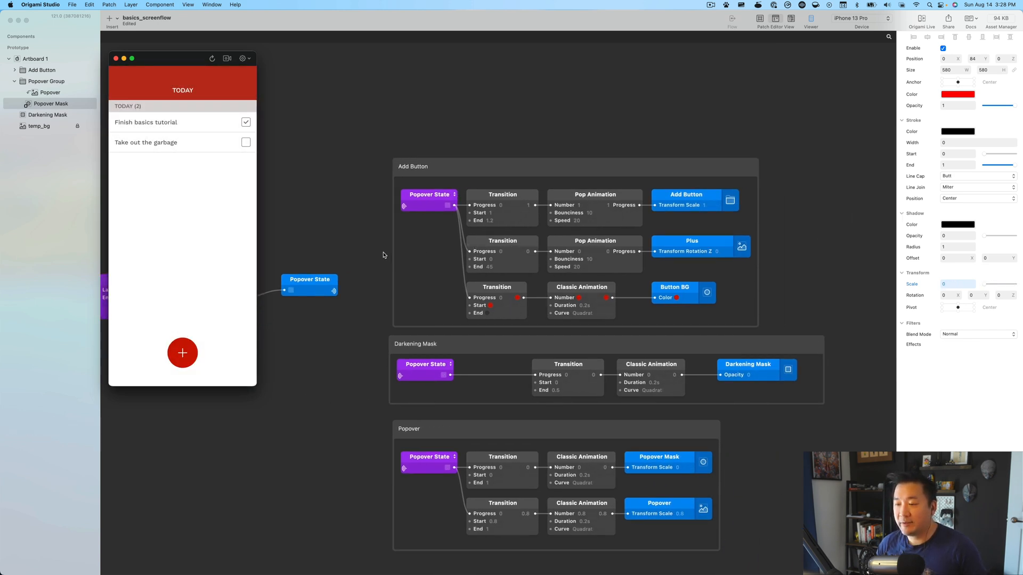
scroll(461, 275, left, 3)
scroll(628, 301, right, 1)
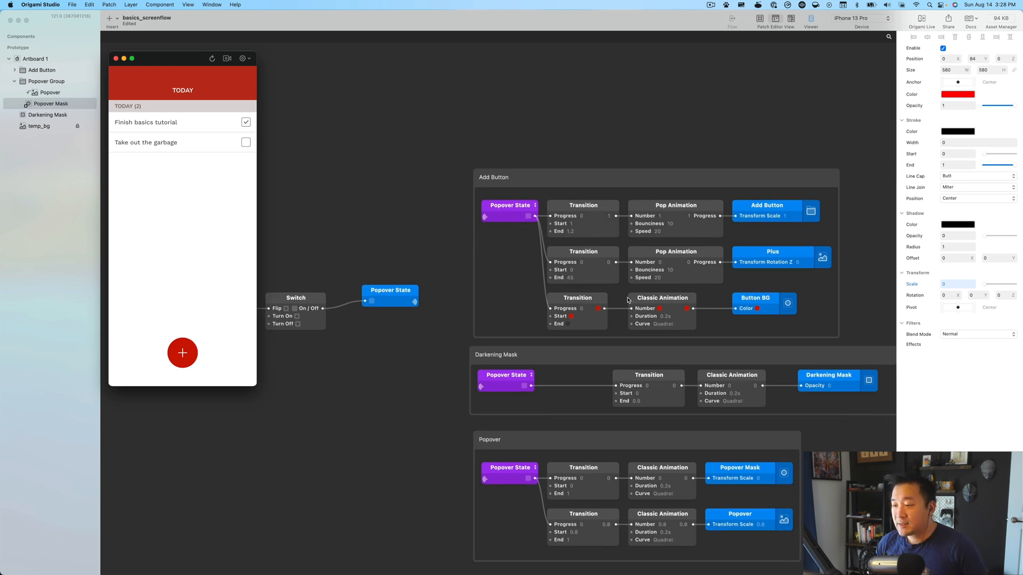
drag(502, 207, 507, 251)
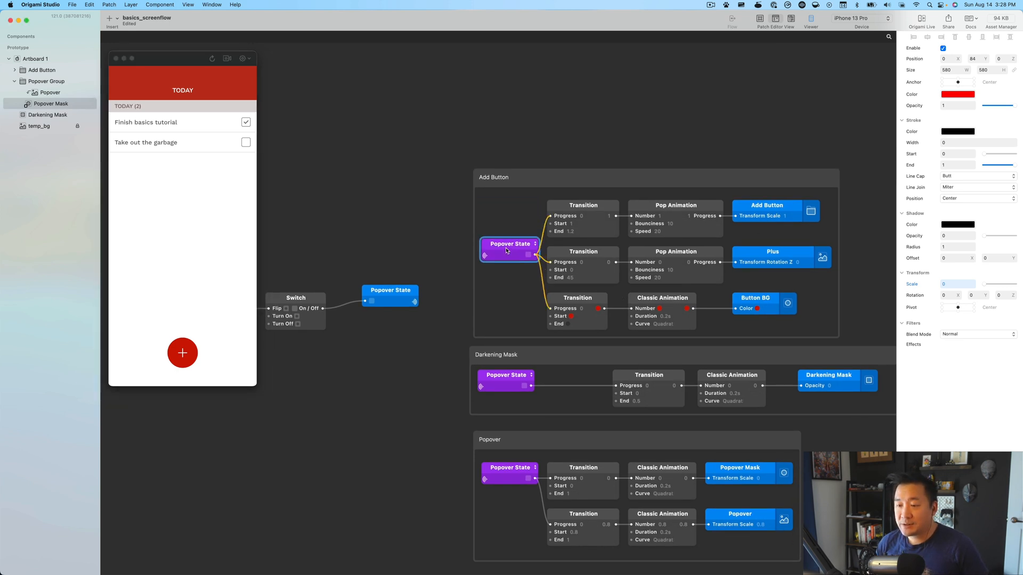
Shift the Popover State broadcaster closer to the Switch and add a Variable Broadcaster named "Add down state" above it.
scroll(399, 202, left, 3)
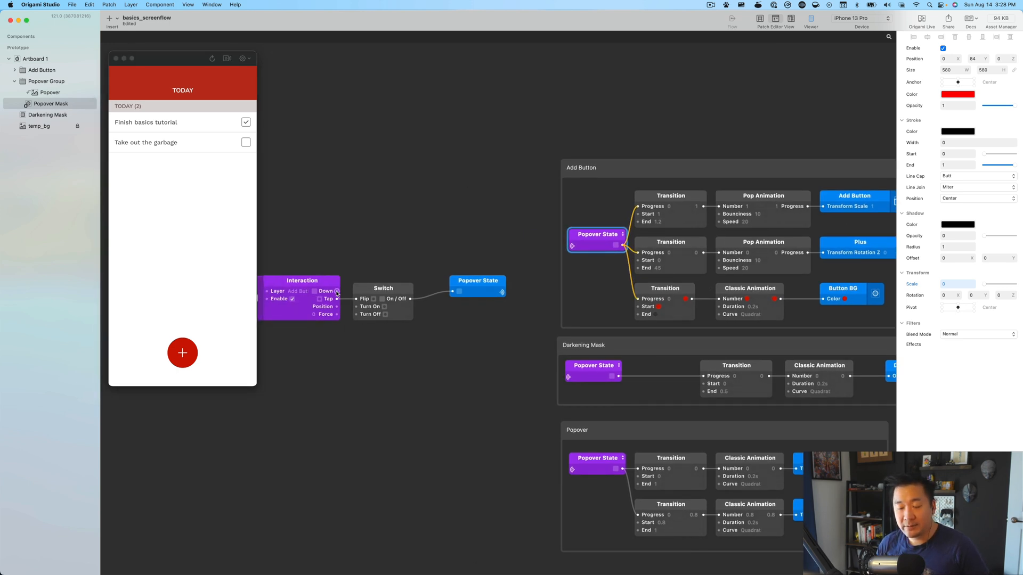
drag(479, 289, 461, 304)
double_click(393, 213)
text(var)
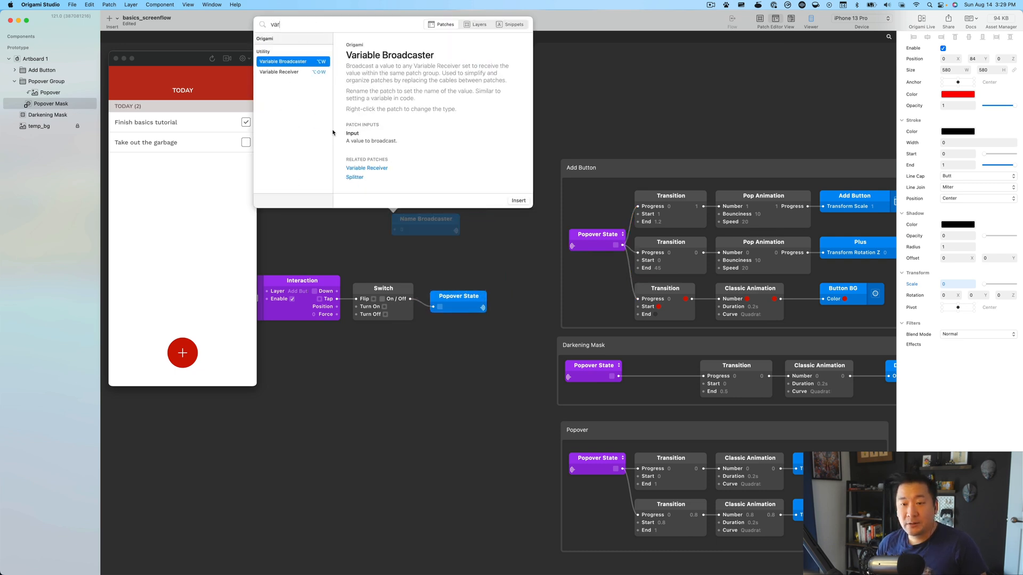
double_click(283, 62)
key(shift)
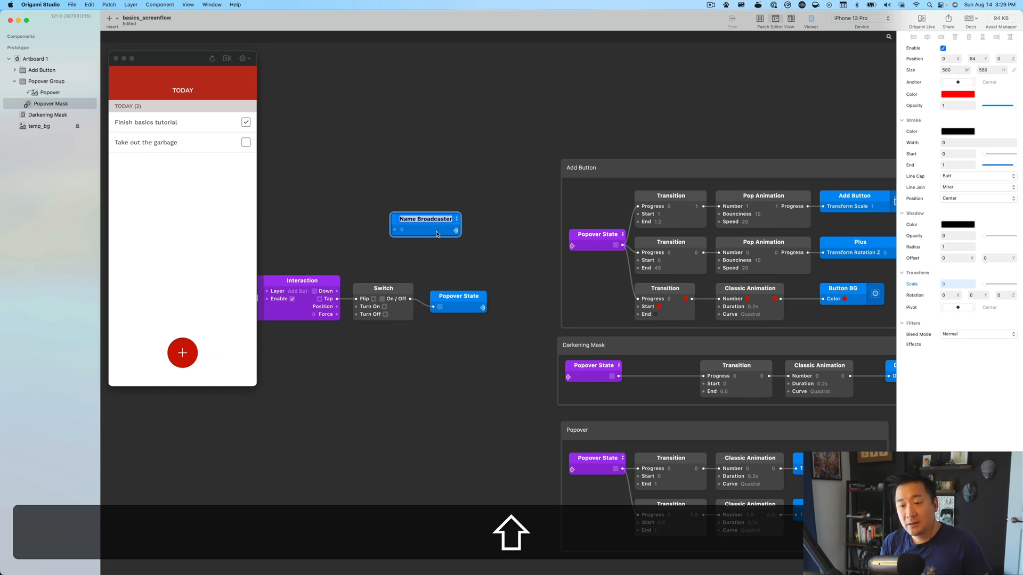
text(Add down state)
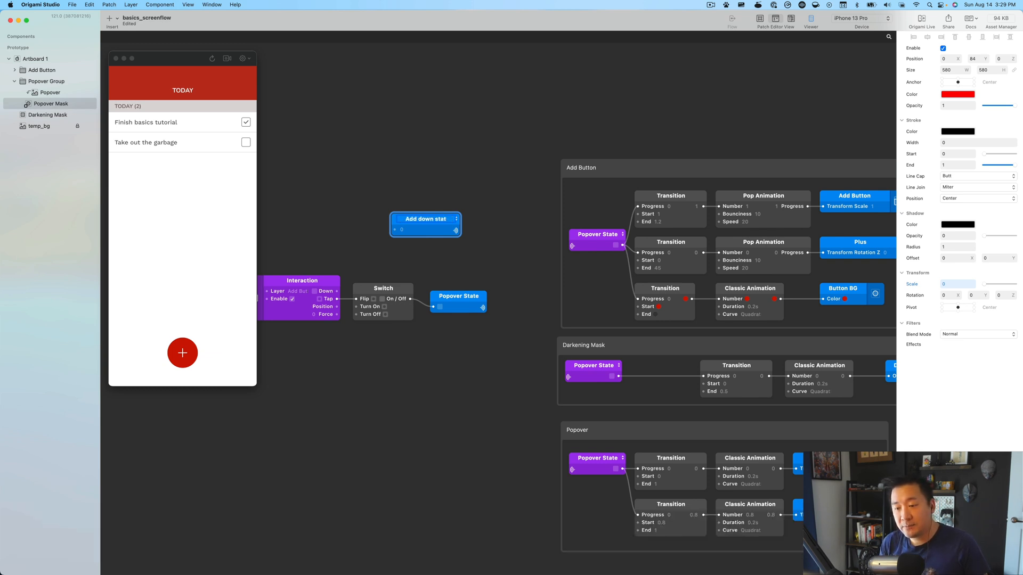
key(Return)
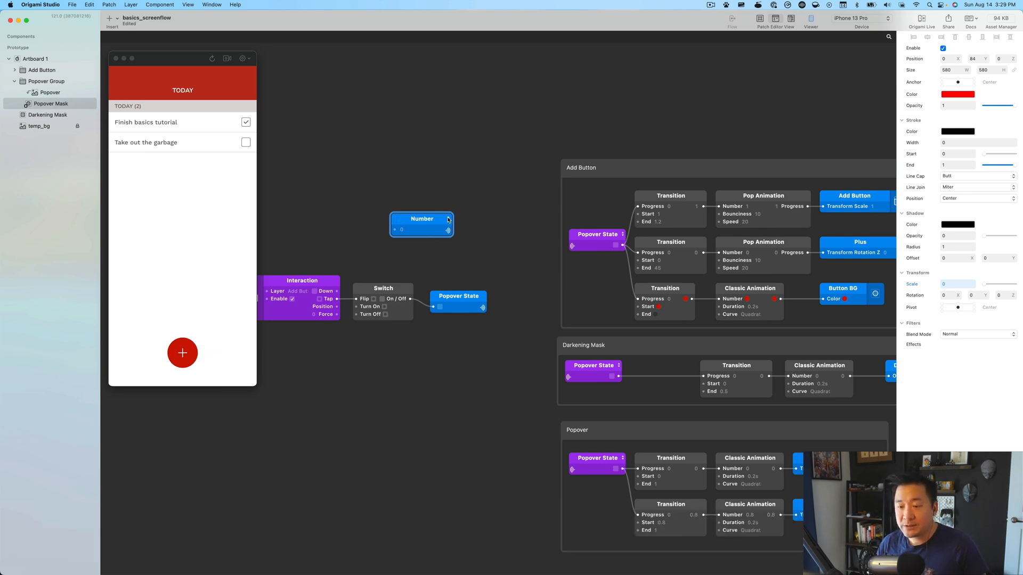
Make the Add down state broadcaster Boolean, place it above the Switch fed by the Interaction's Down output, and align the Popover State broadcaster with the Switch.
click(448, 220)
click(468, 278)
drag(336, 291, 376, 259)
drag(454, 299, 450, 292)
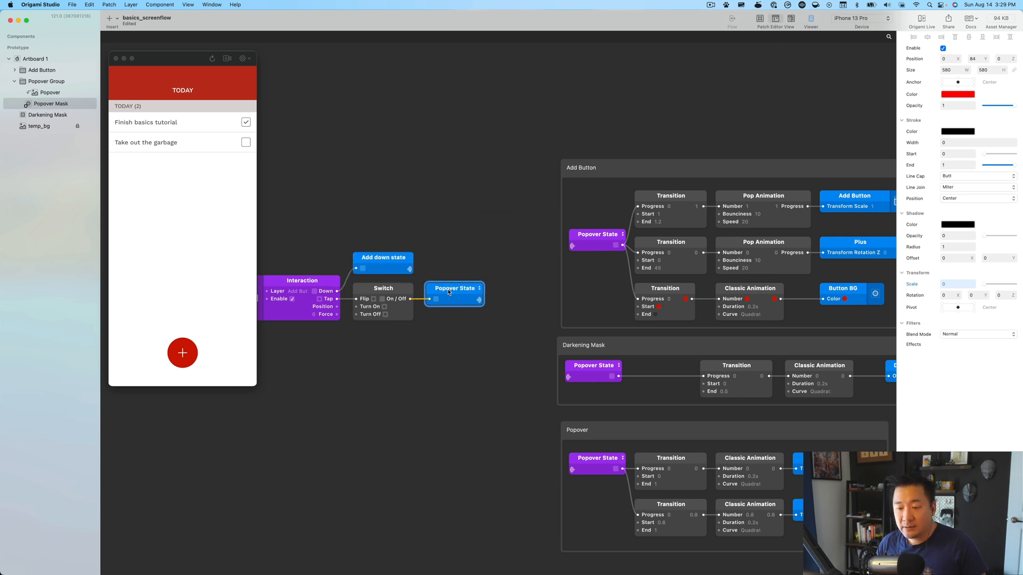
Duplicate the Popover State receiver in Add Button, switch the copy to Add down state, and connect it to the Add Button scale transition's Progress.
scroll(497, 203, up, 3)
scroll(577, 264, right, 2)
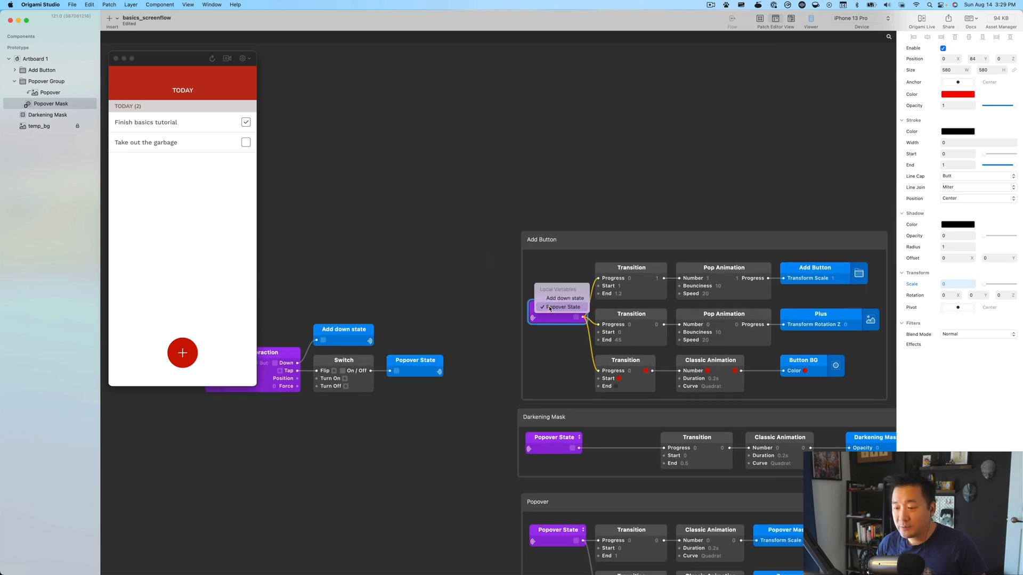
drag(559, 306, 566, 272)
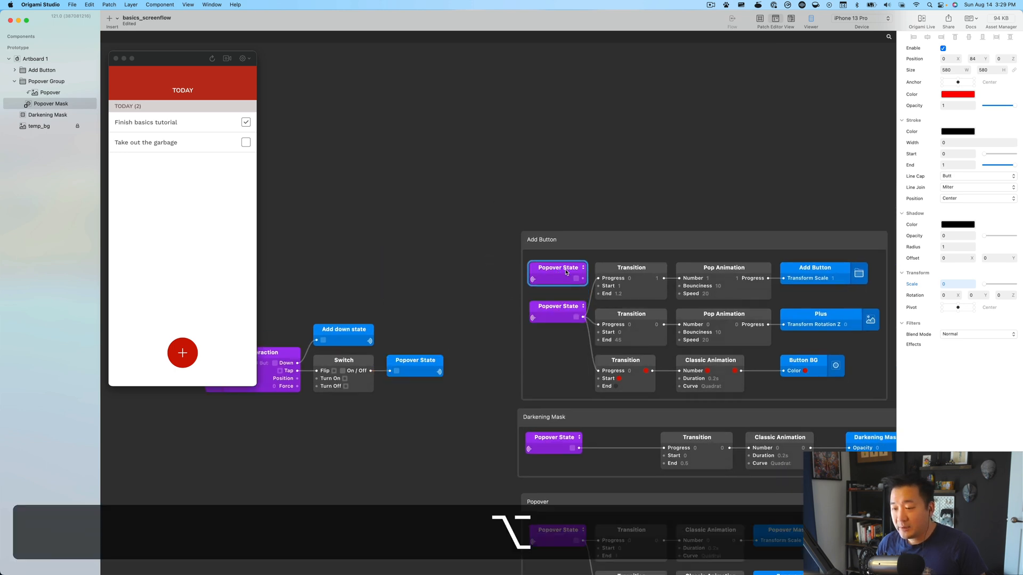
click(583, 270)
click(564, 260)
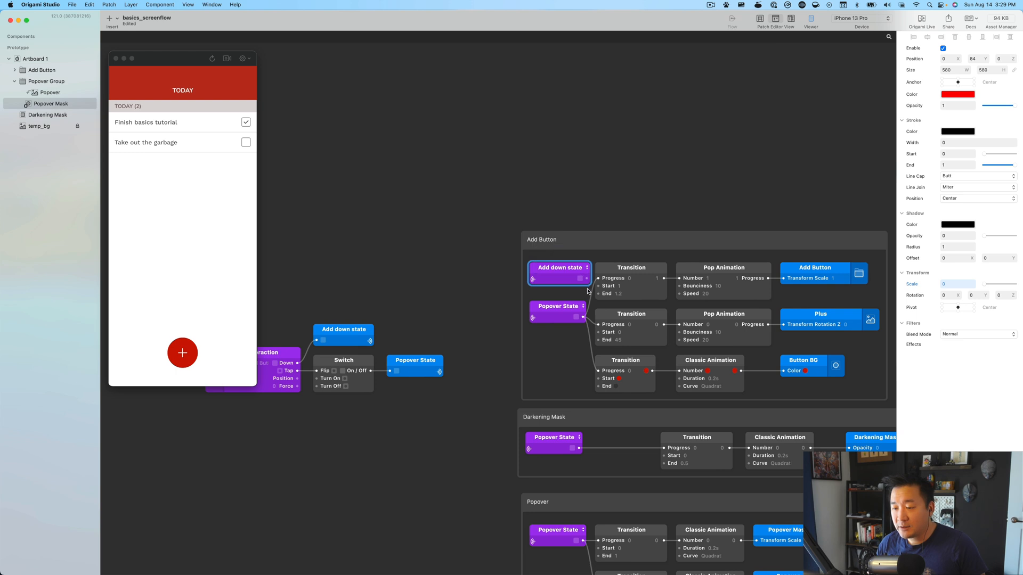
drag(587, 278, 598, 278)
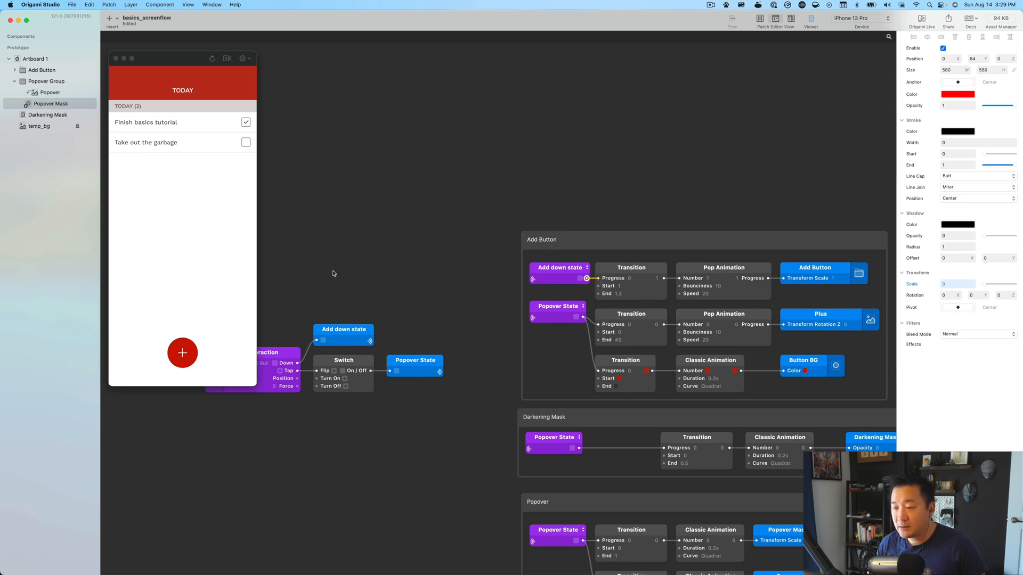
Test the add button's scaling and popover toggling in the viewer, and review the rewired patches.
click(137, 320)
click(183, 353)
click(189, 355)
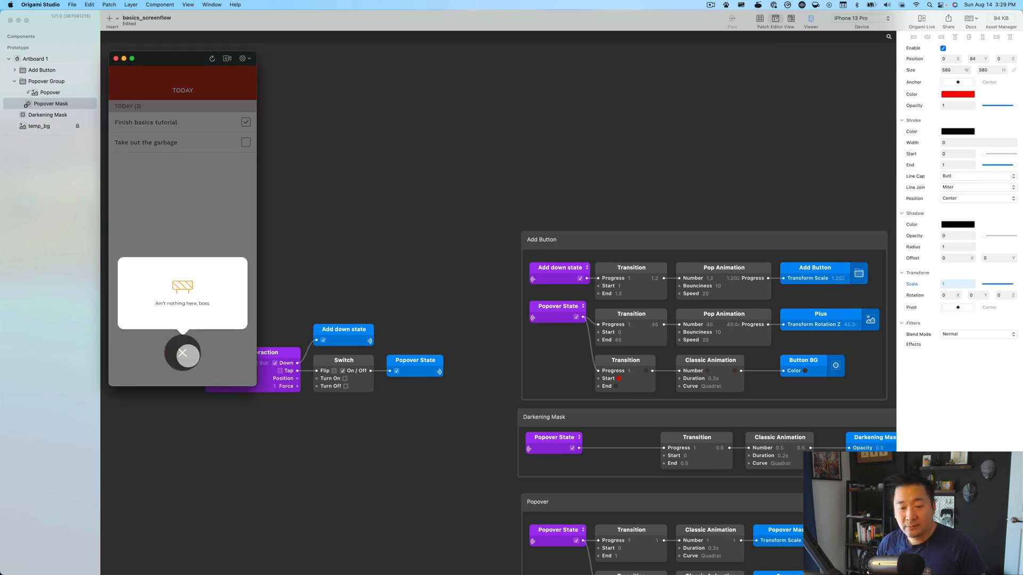
click(189, 355)
click(189, 356)
scroll(487, 228, down, 3)
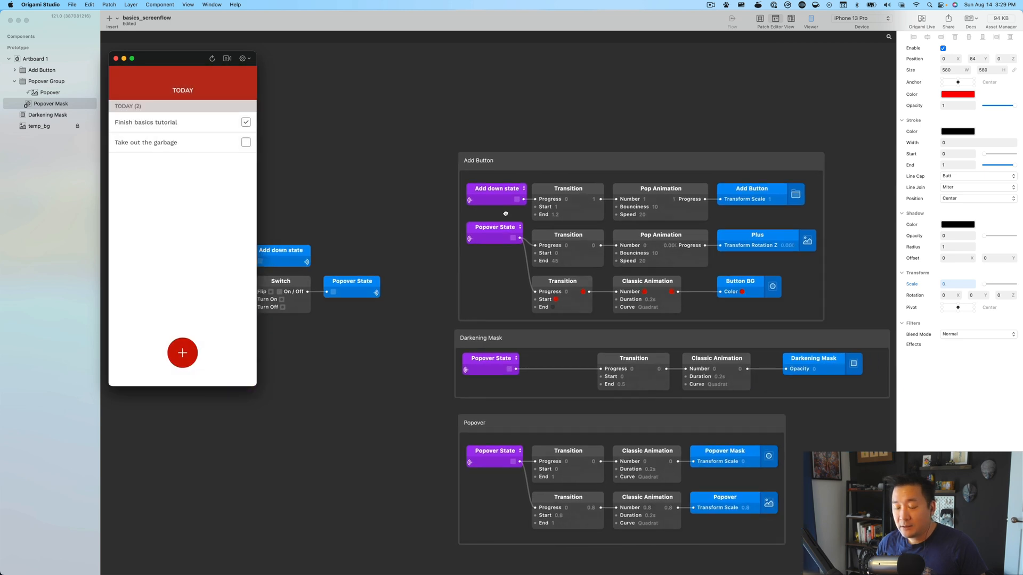
scroll(495, 213, left, 5)
scroll(644, 287, right, 4)
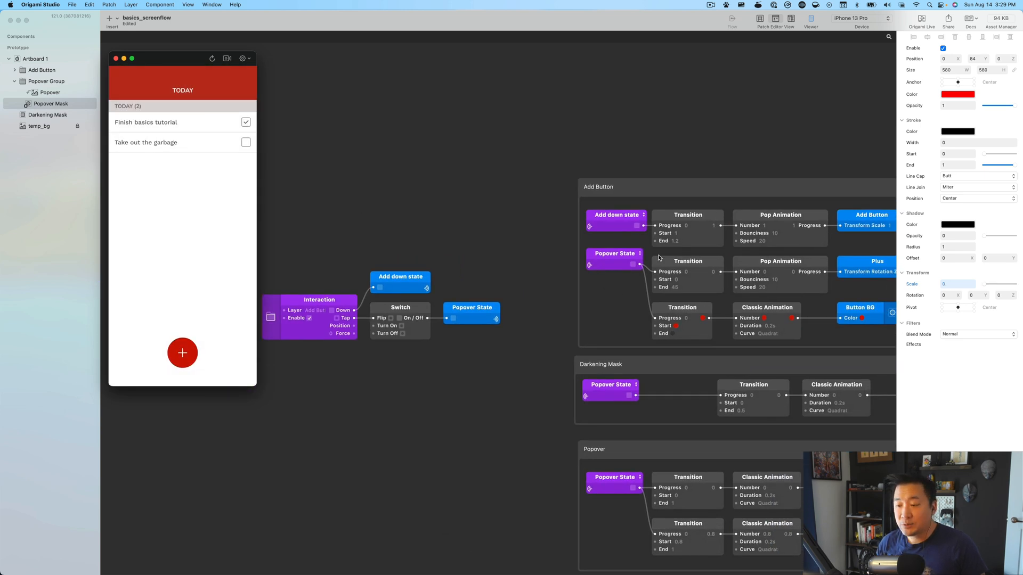
scroll(561, 240, down, 3)
scroll(561, 241, right, 3)
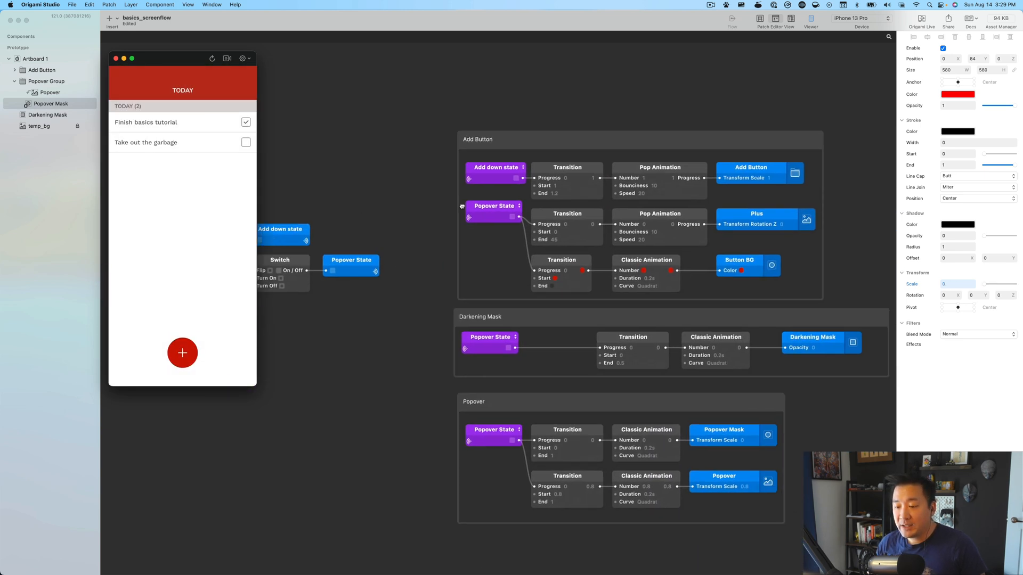
Select all the patches in the Darkening Mask comment and tidy them up into an evenly spaced row.
click(493, 307)
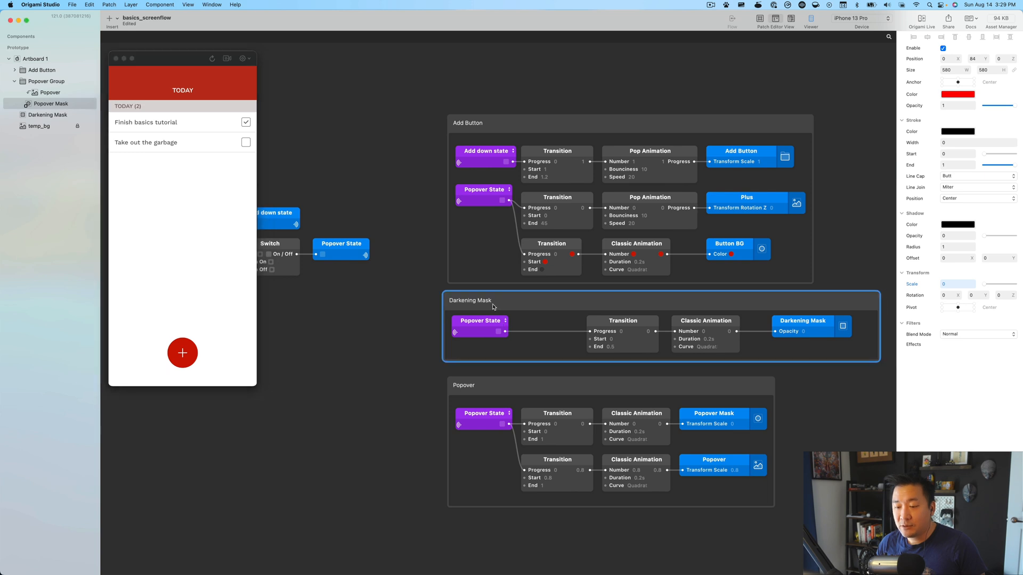
double_click(551, 346)
right_click(830, 337)
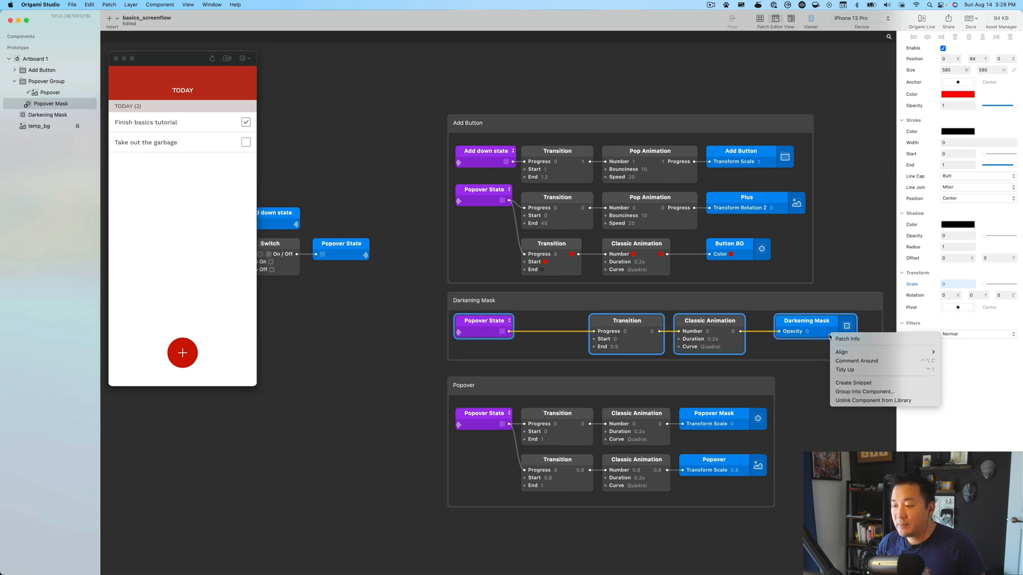
click(845, 370)
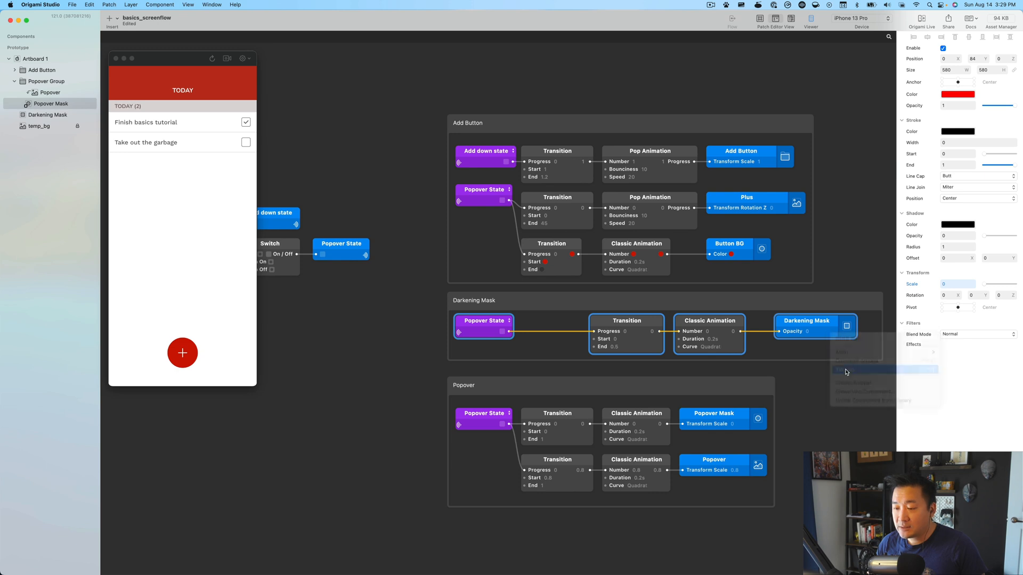
Shrink the Darkening Mask comment around its tidied patches and center it between the Add Button and Popover comments.
drag(806, 400, 692, 259)
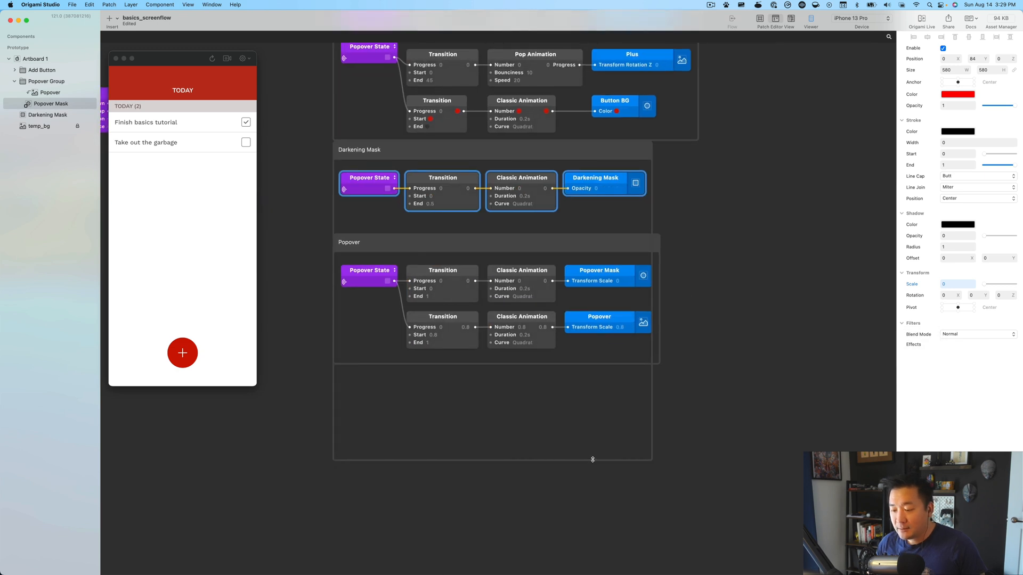
drag(592, 459, 592, 218)
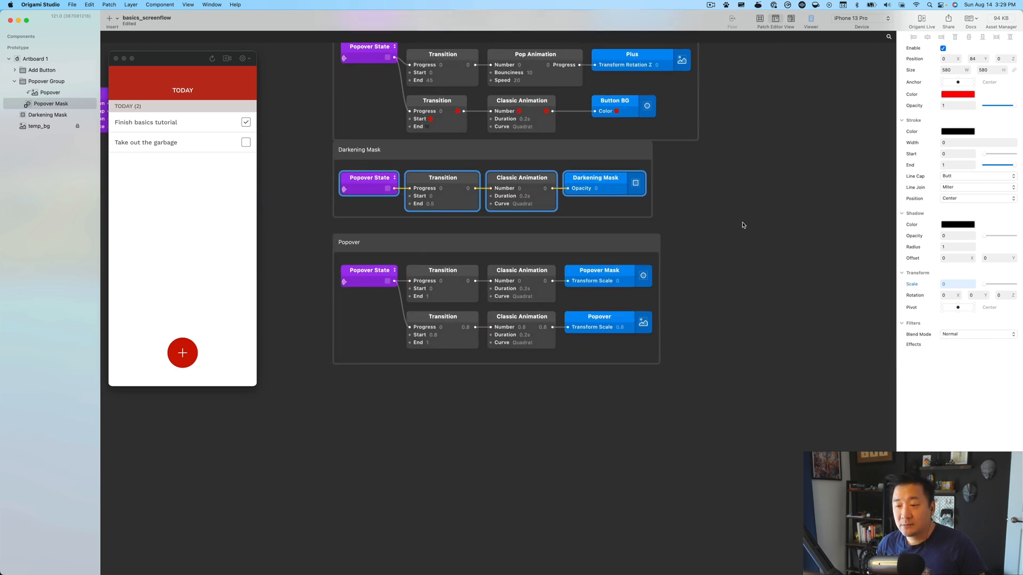
scroll(743, 225, up, 5)
drag(534, 300, 533, 308)
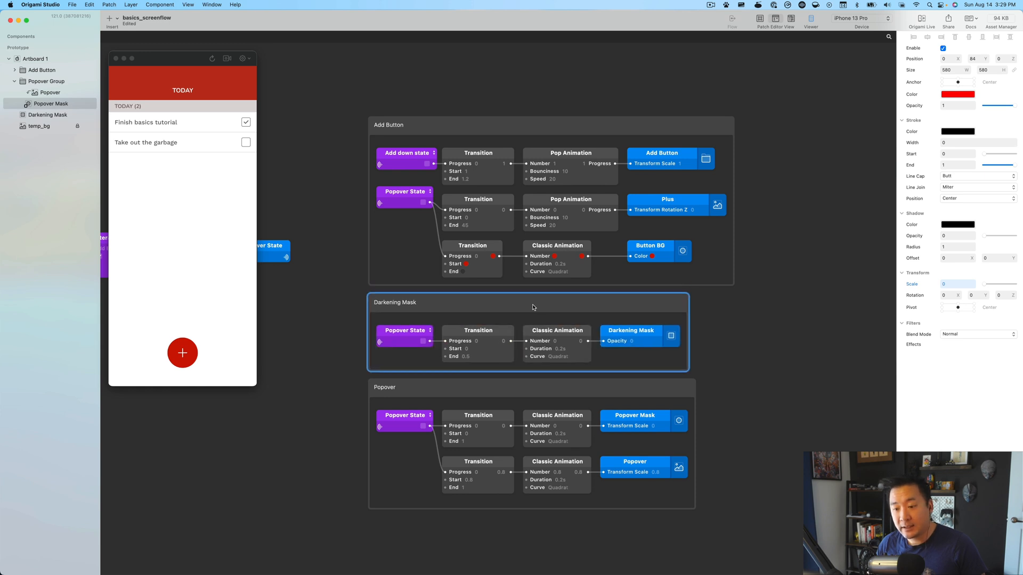
Test pressing the add button in the viewer while watching the Add down state and Popover State broadcasters.
click(706, 324)
drag(707, 325, 856, 308)
drag(392, 351, 465, 375)
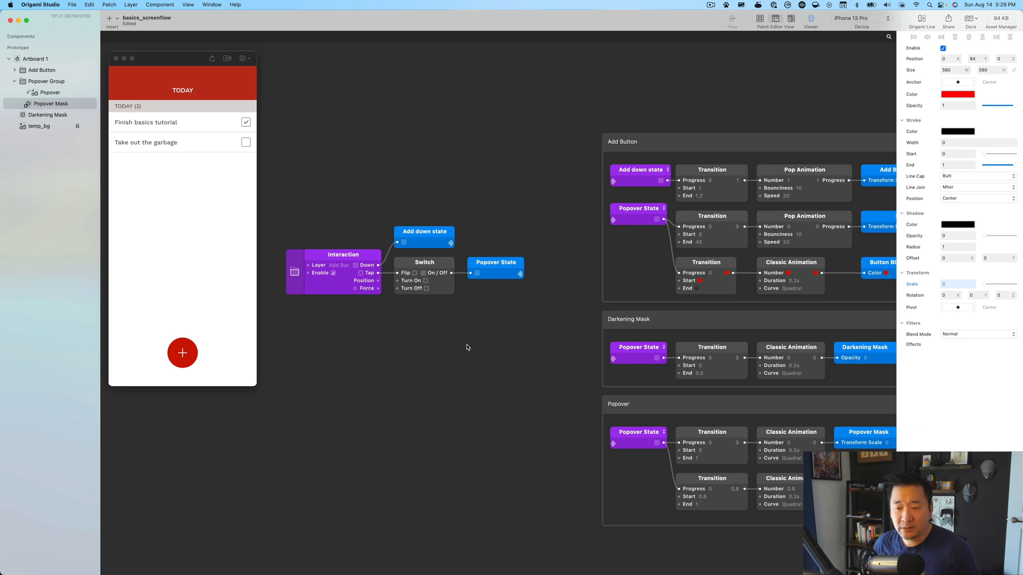
click(242, 373)
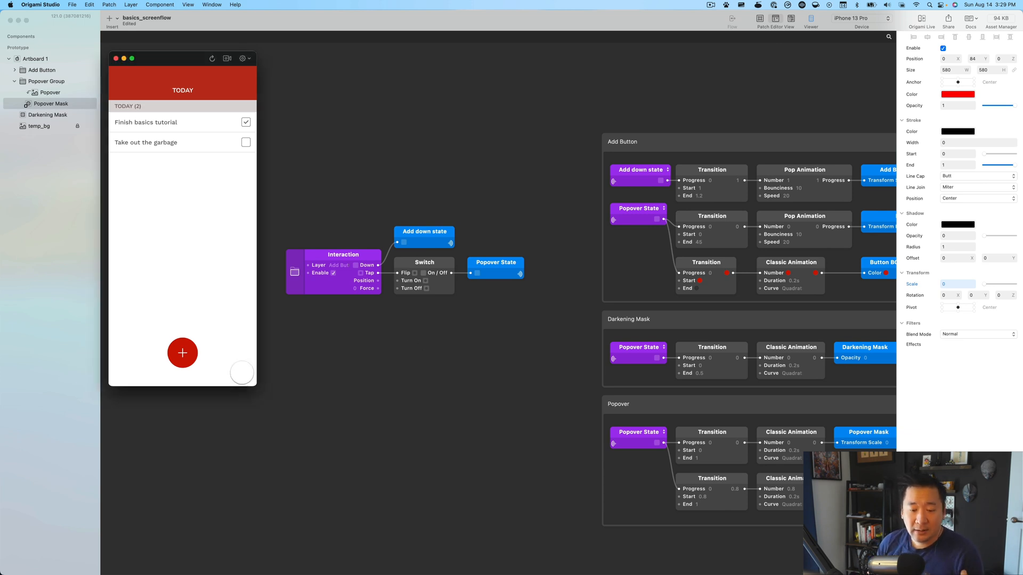
click(182, 353)
click(181, 354)
click(181, 354)
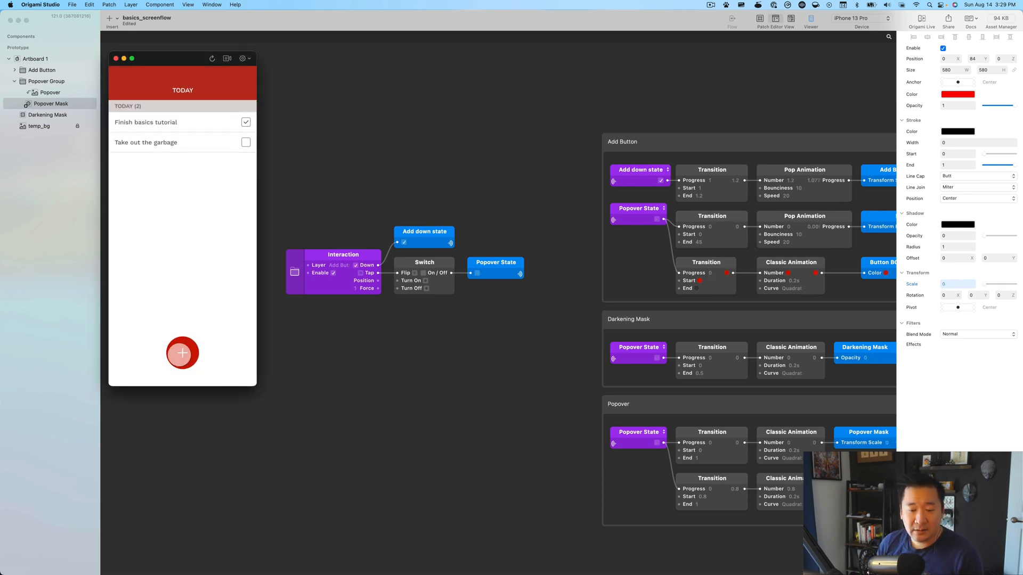
click(182, 353)
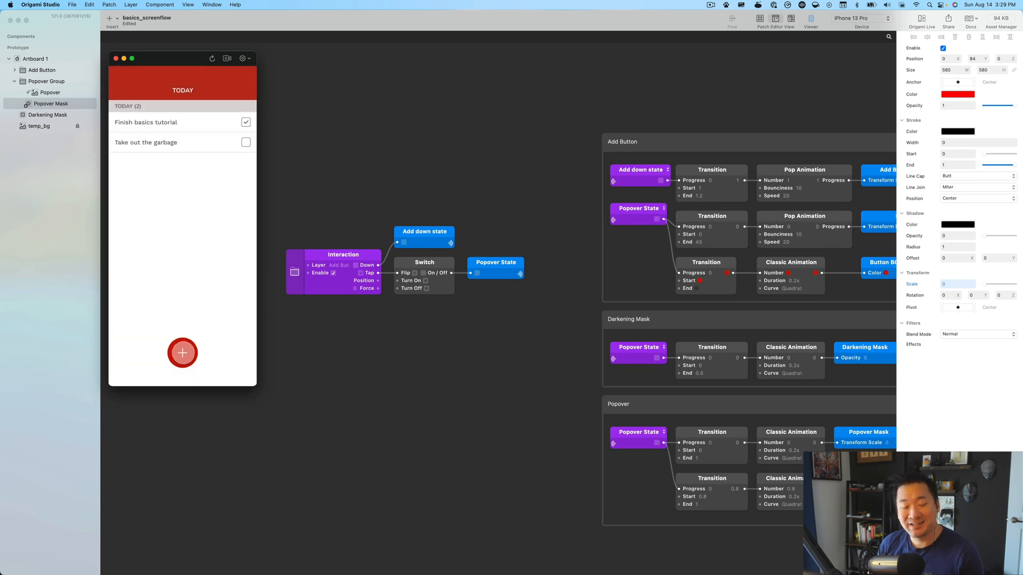
Toggle the popover open and closed in the viewer while watching the values change across the three patch comments.
click(182, 353)
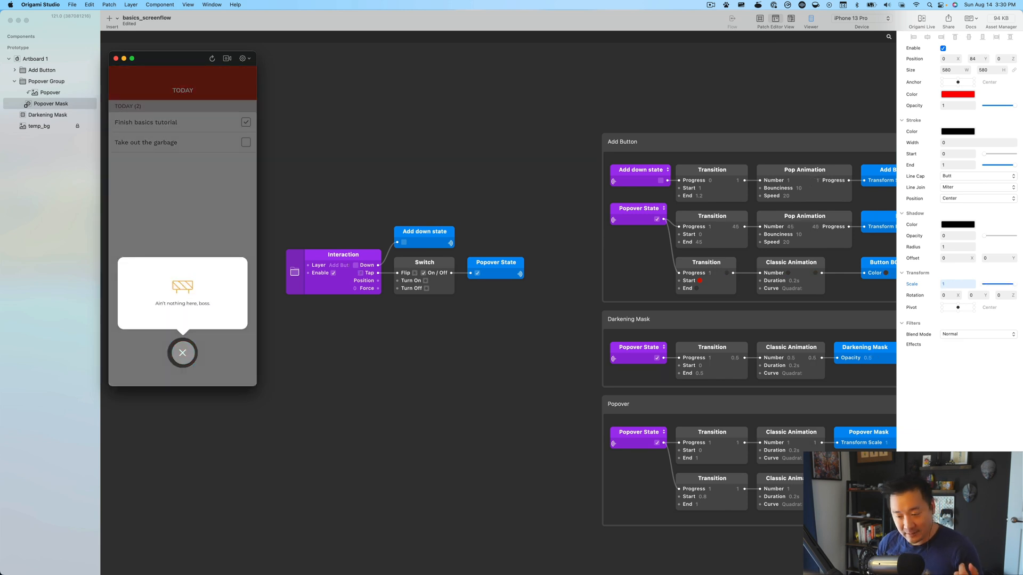
click(182, 353)
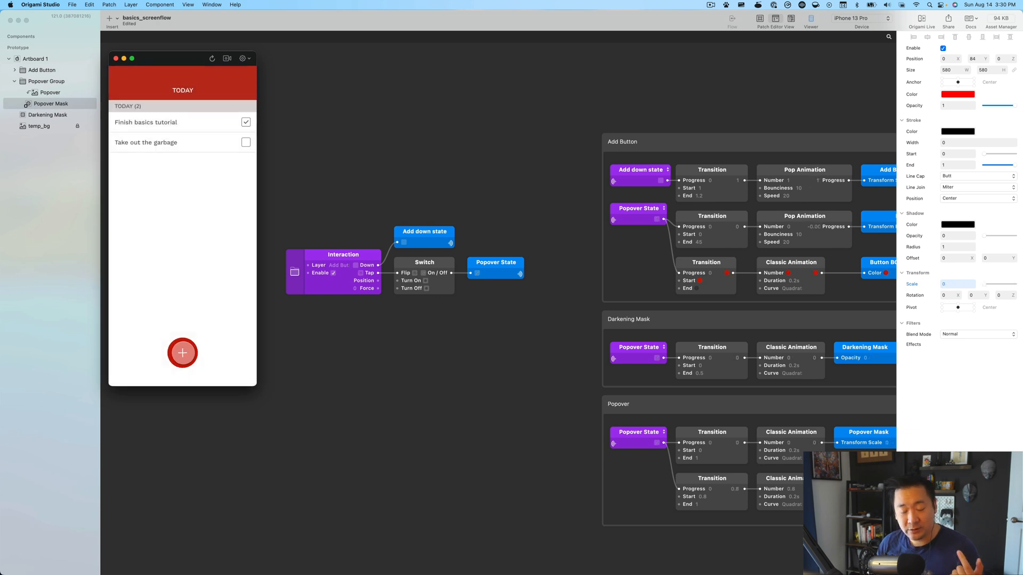
click(182, 353)
click(182, 352)
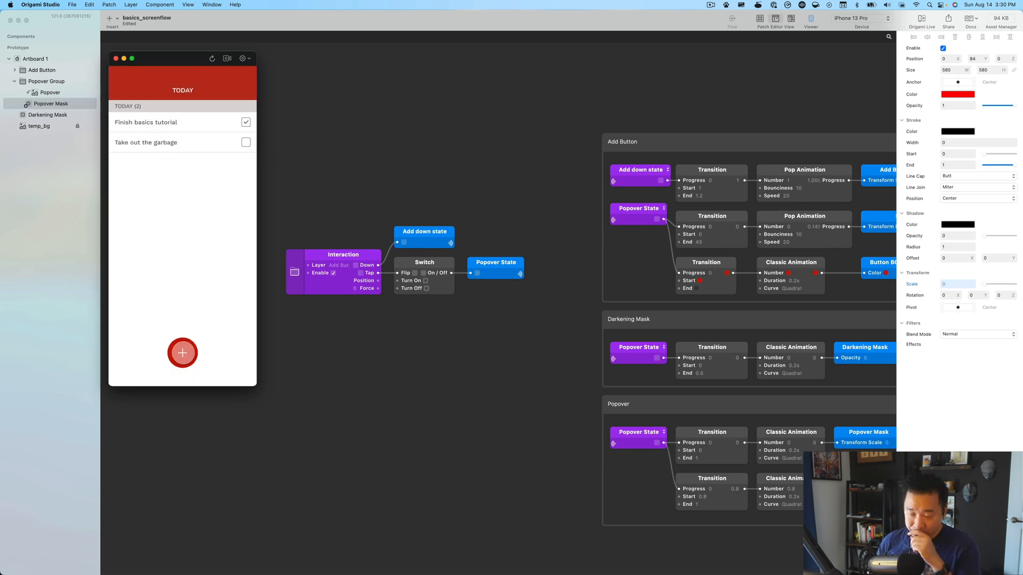
Move the Darkening Mask and Popover comments down together and extend the Add Button comment downward to make room for another patch row.
drag(454, 352, 373, 364)
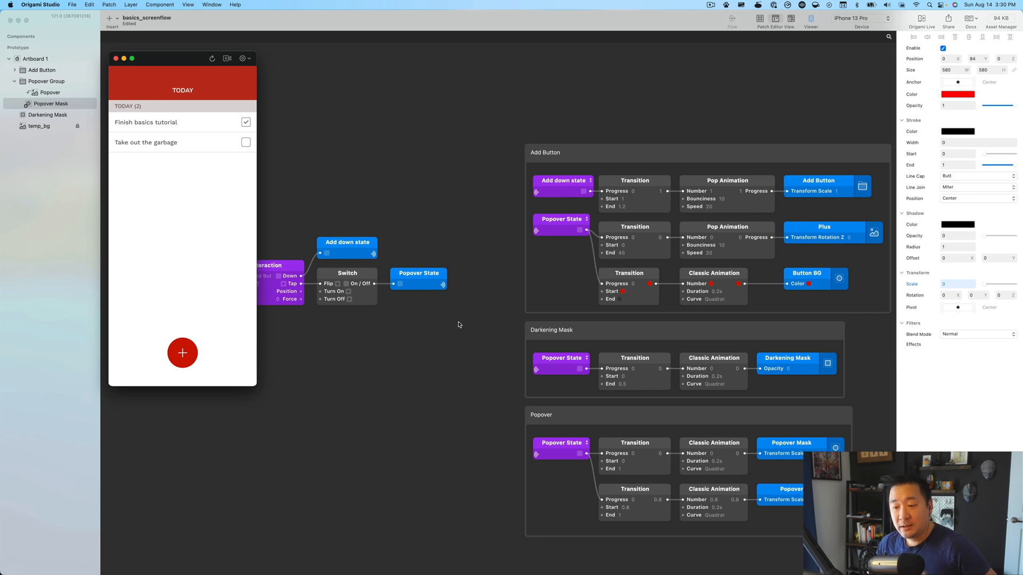
scroll(513, 330, right, 3)
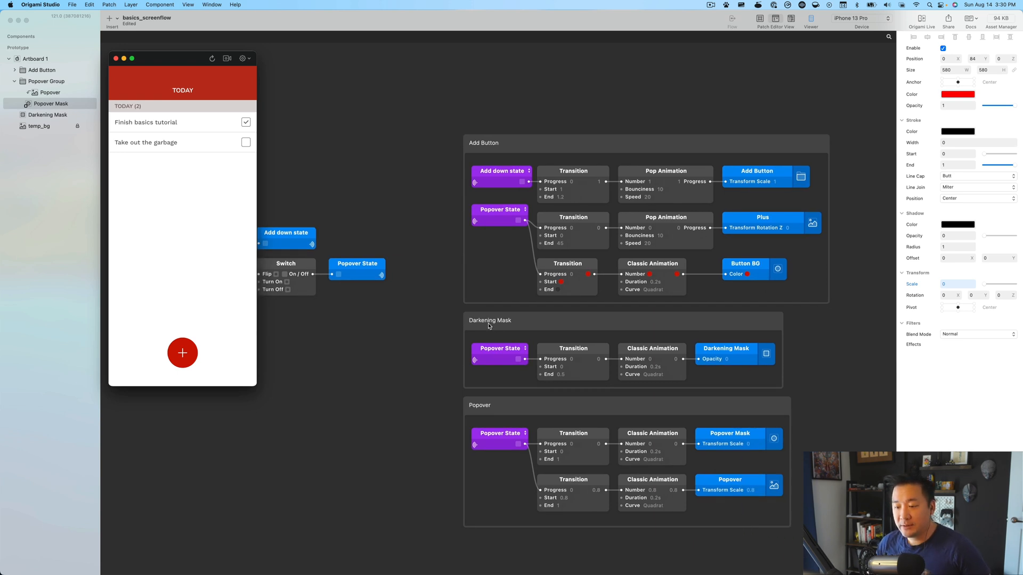
click(495, 323)
shift+click(514, 397)
drag(522, 322, 522, 383)
click(477, 327)
drag(490, 302, 494, 356)
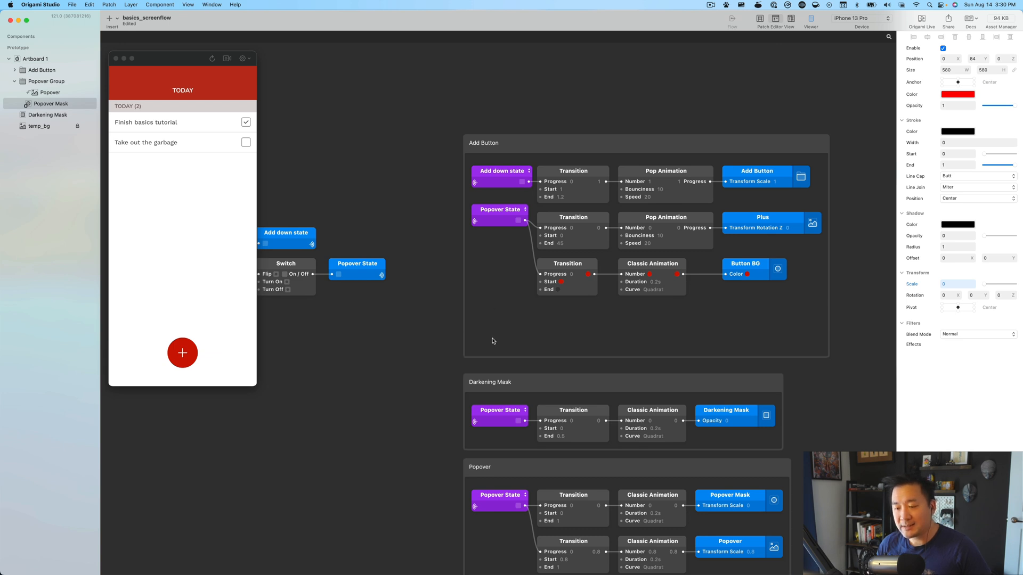
scroll(479, 269, right, 5)
scroll(403, 207, left, 4)
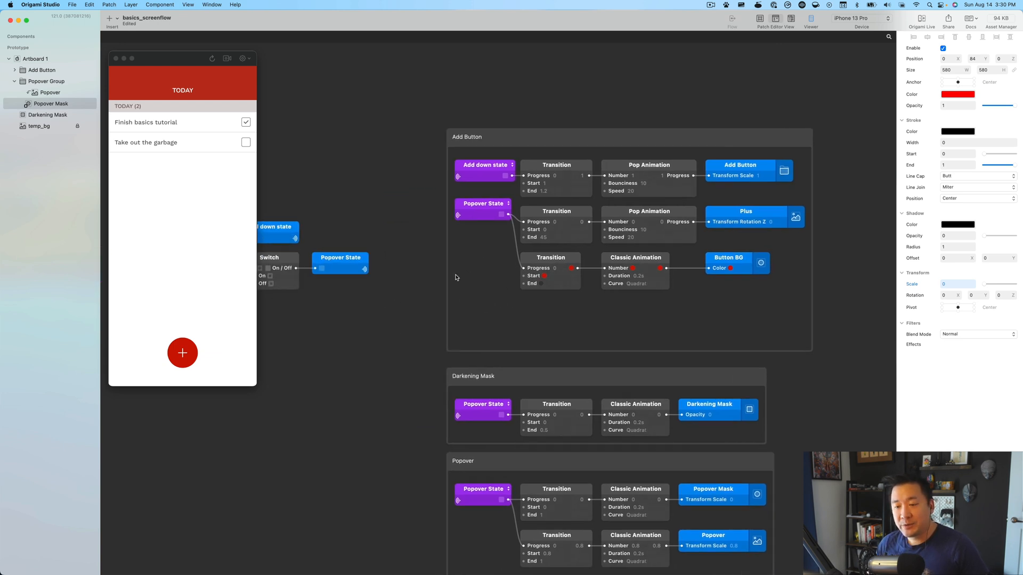
Test the add button repeatedly in the viewer while watching the Popover State receiver in the Add Button comment.
click(478, 213)
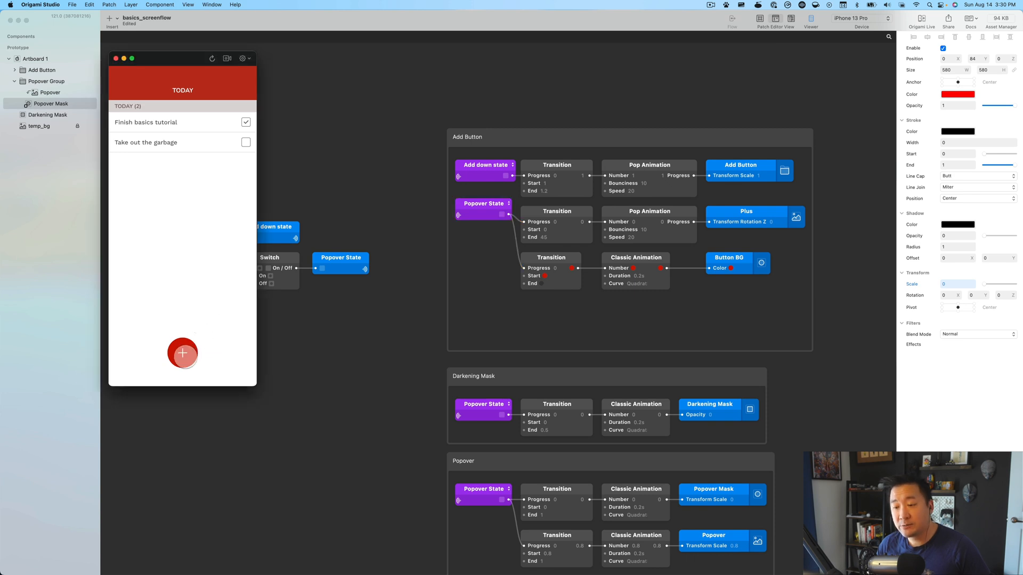
click(182, 353)
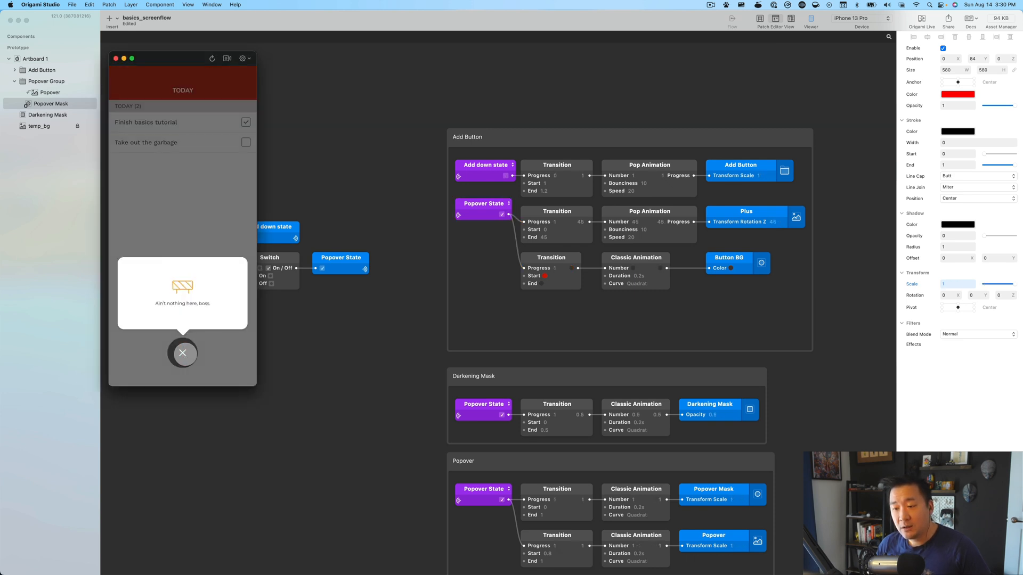
click(182, 353)
click(182, 352)
click(182, 352)
Insert a Haptic iOS patch in the Add Button comment and place it below the Button BG patch.
scroll(423, 322, right, 3)
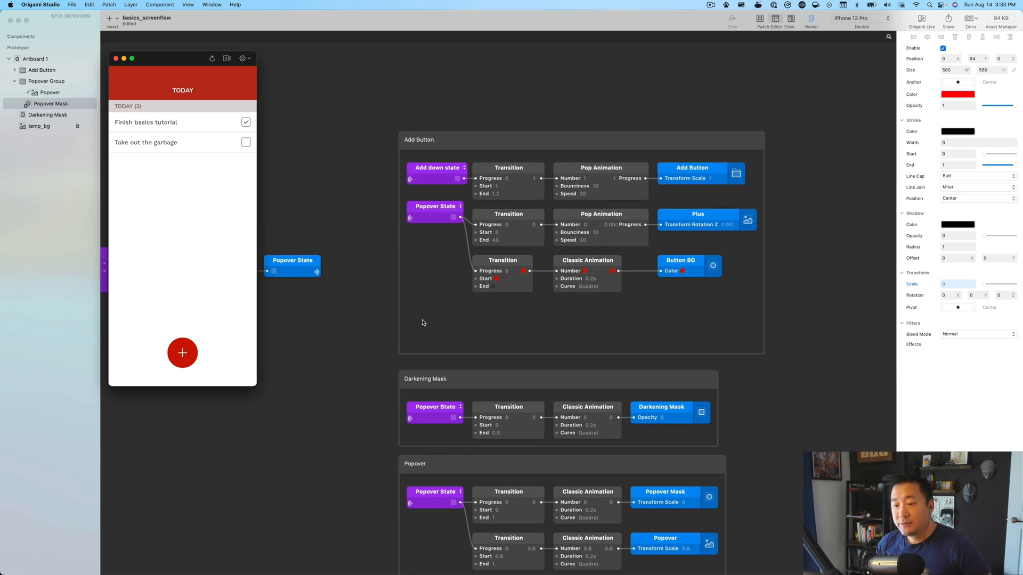
double_click(461, 322)
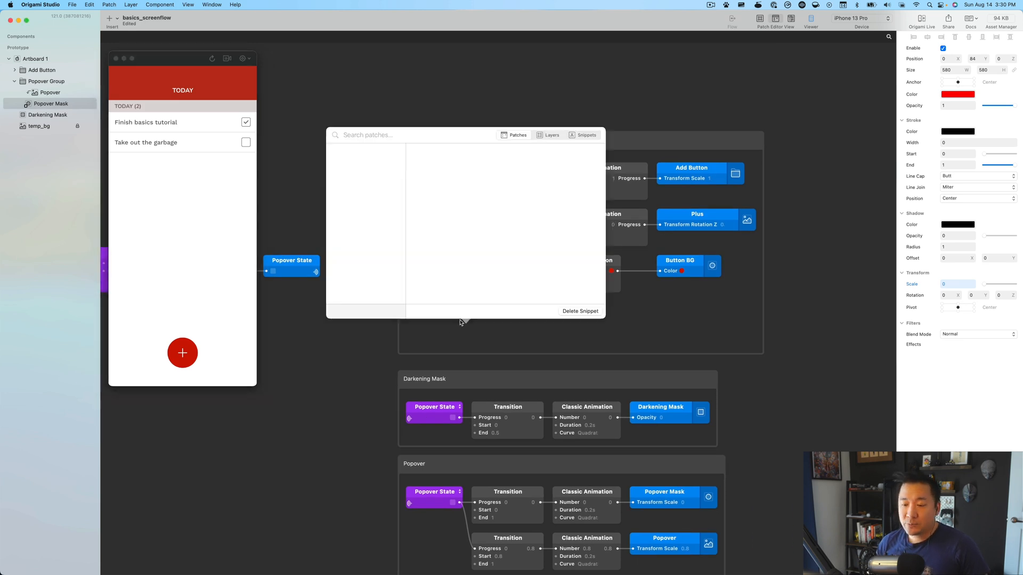
key(Escape)
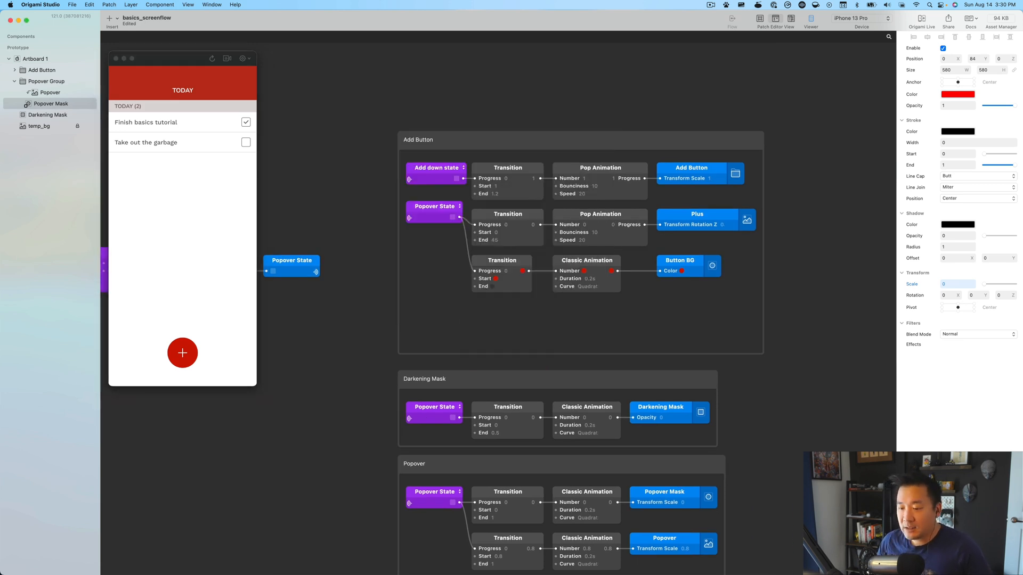
double_click(663, 321)
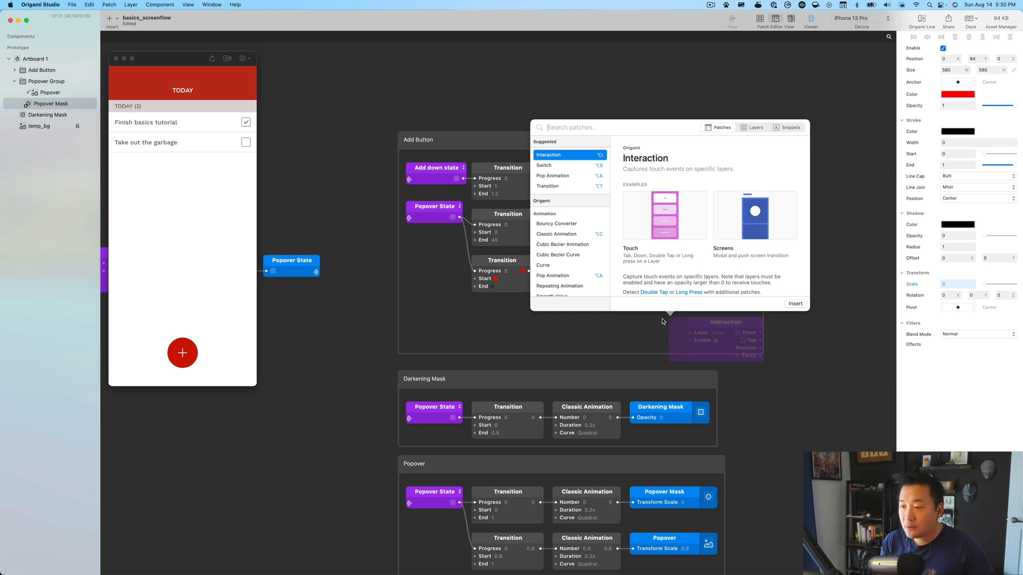
text(haptic)
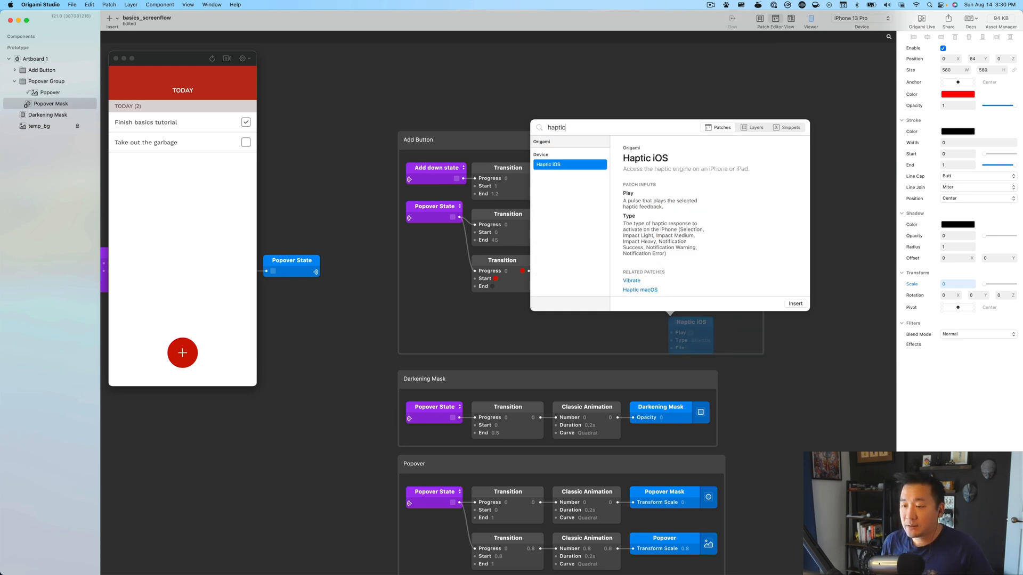
key(Return)
drag(678, 329, 673, 311)
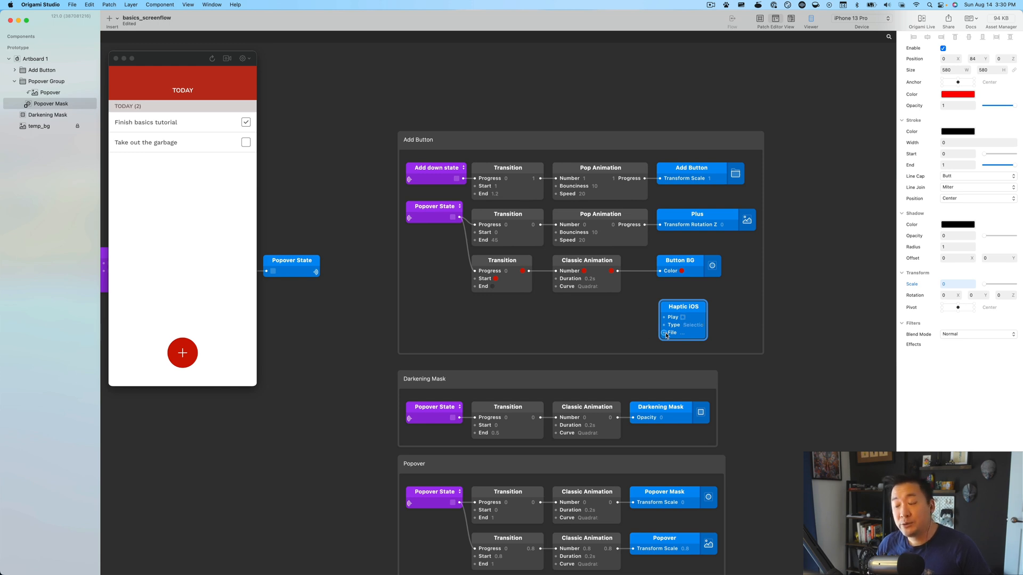
Insert a Pulse on Change patch below the Button BG's Transition and connect the Popover State receiver to its Value.
click(481, 329)
double_click(483, 323)
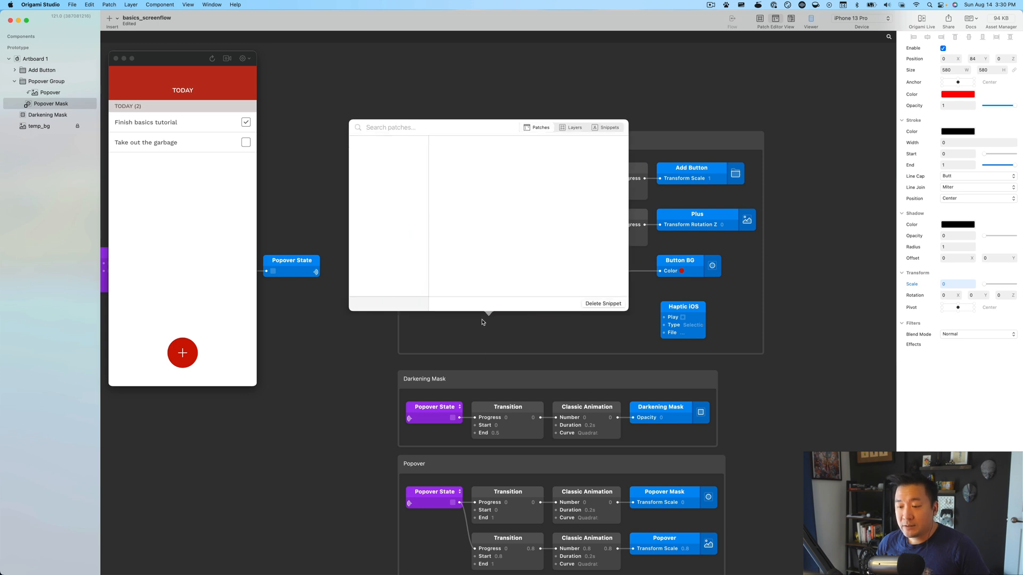
text(pulse)
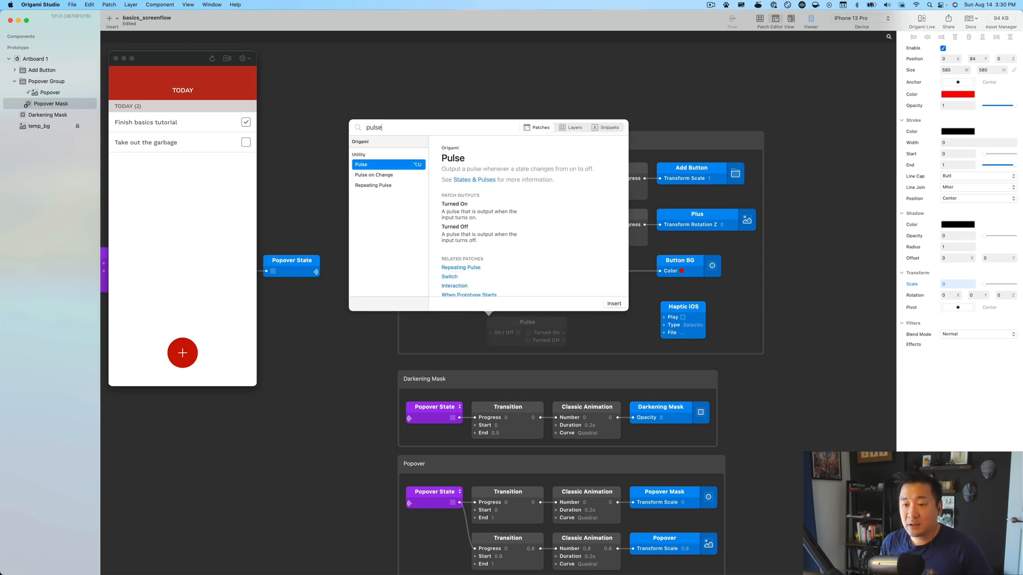
click(379, 176)
double_click(379, 177)
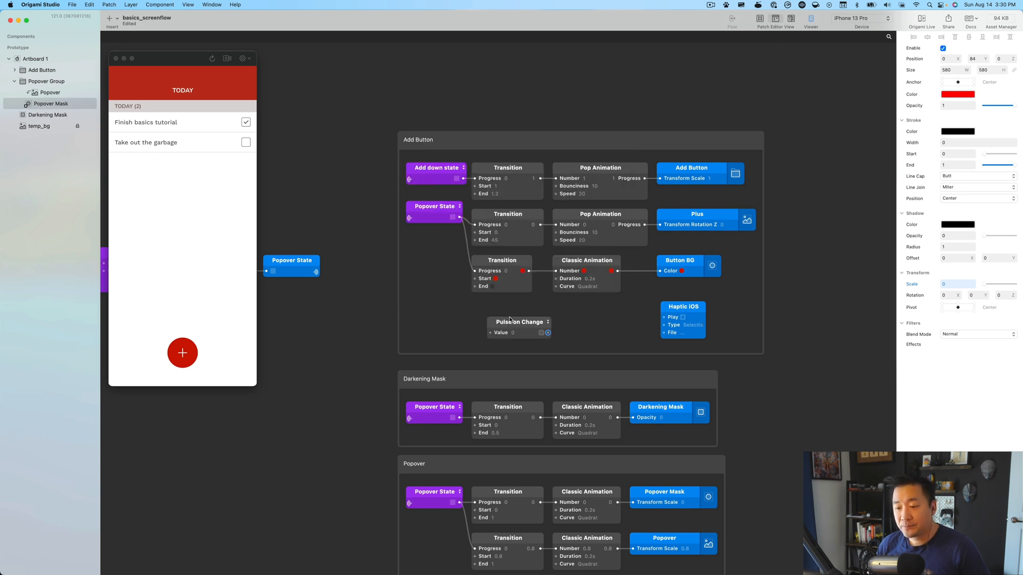
drag(507, 323, 489, 308)
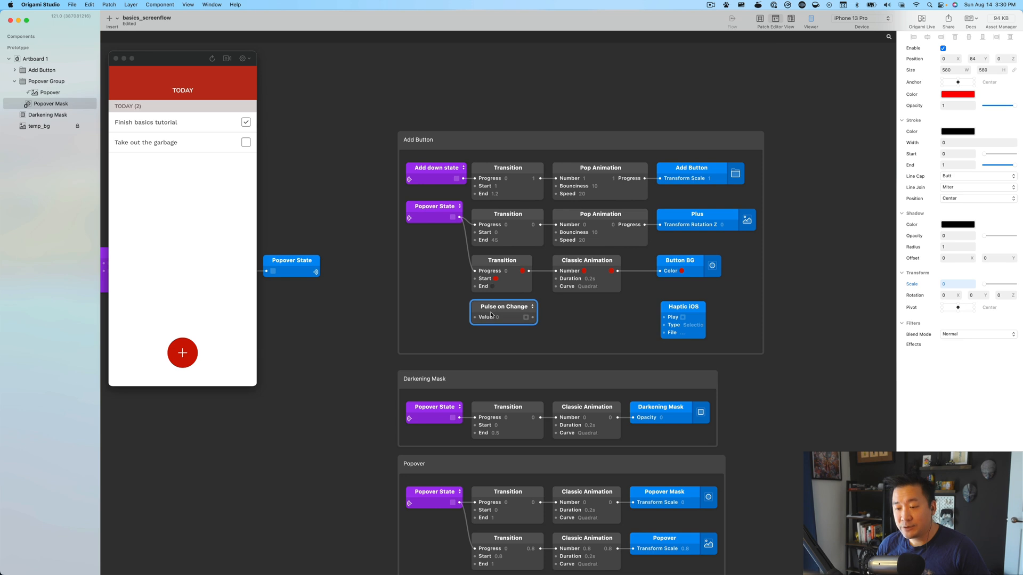
drag(459, 219, 475, 318)
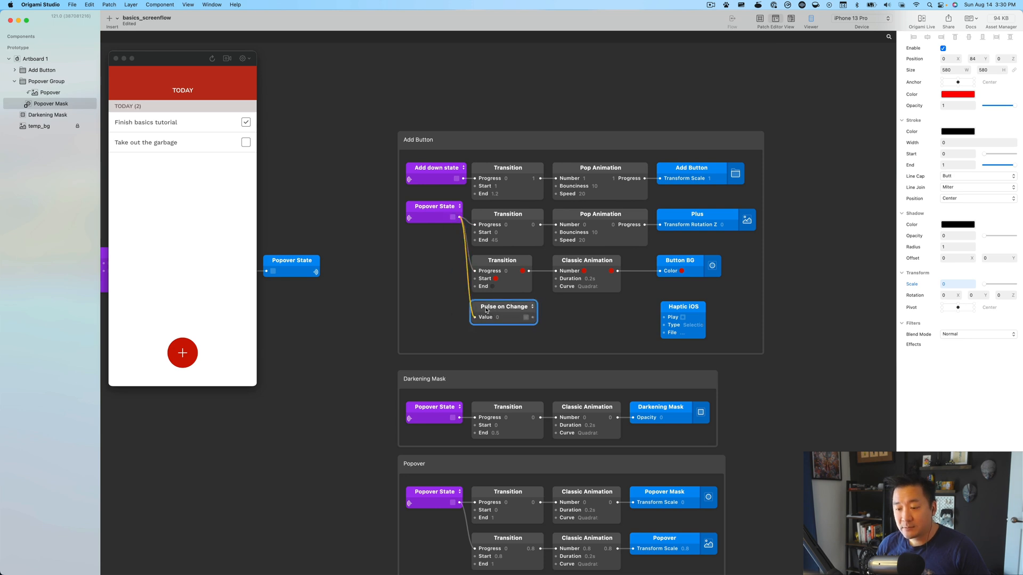
Test the add button in the viewer to check when the Pulse on Change patch fires.
click(182, 353)
click(182, 353)
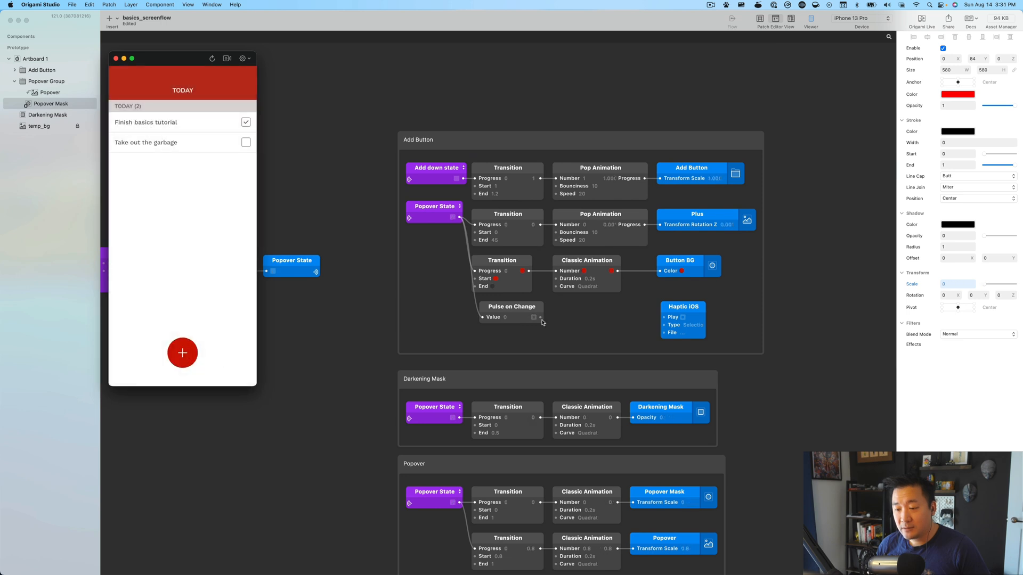
click(183, 353)
click(187, 351)
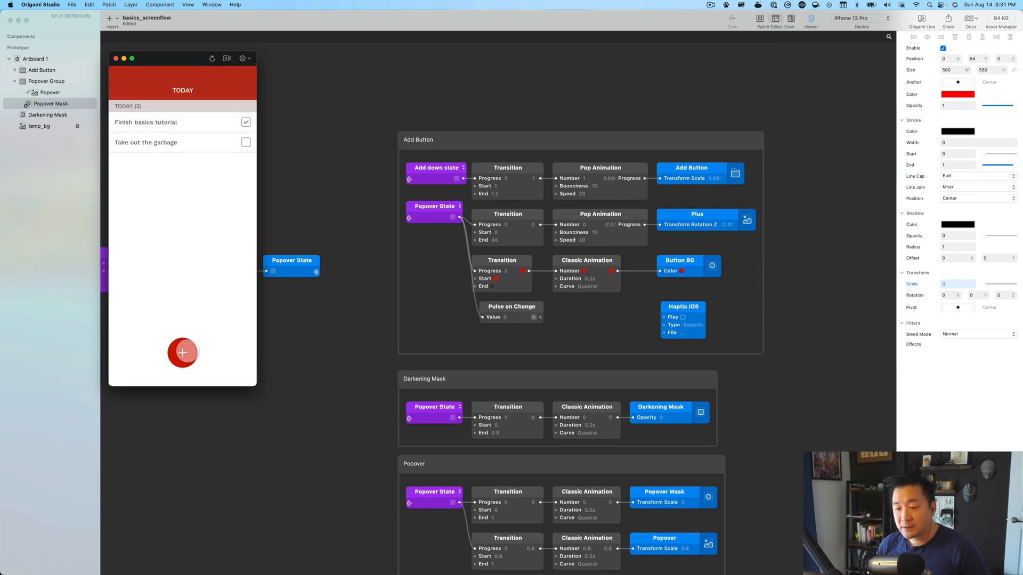
Connect the Pulse on Change output to the Haptic iOS Play input, align Pulse on Change with the Transitions above, and test the button.
click(539, 319)
drag(539, 319, 664, 317)
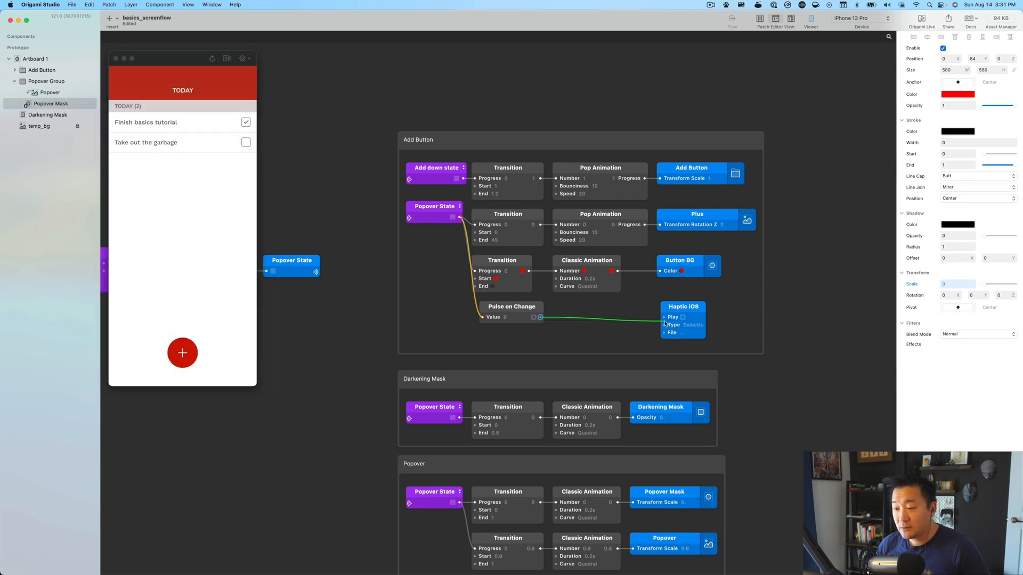
drag(501, 307, 491, 309)
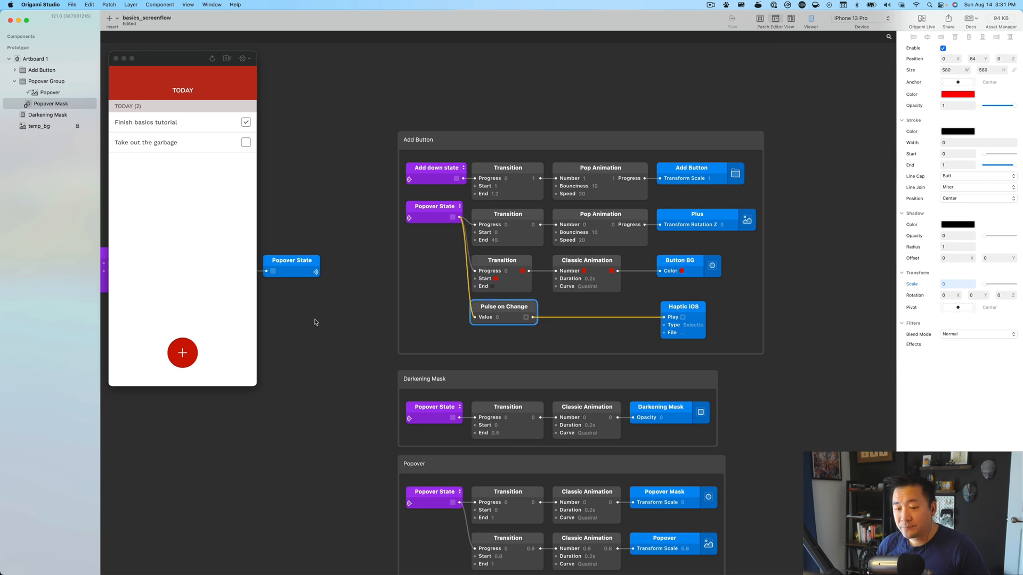
click(182, 352)
click(183, 353)
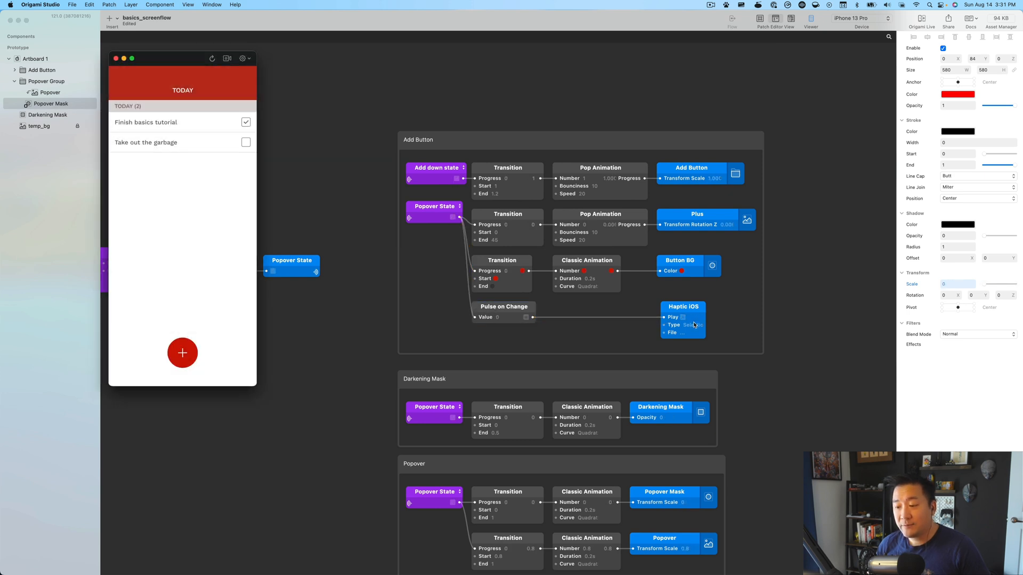
Set the Haptic iOS patch's Type to an Impact option and test the add button in the viewer.
click(694, 325)
click(698, 354)
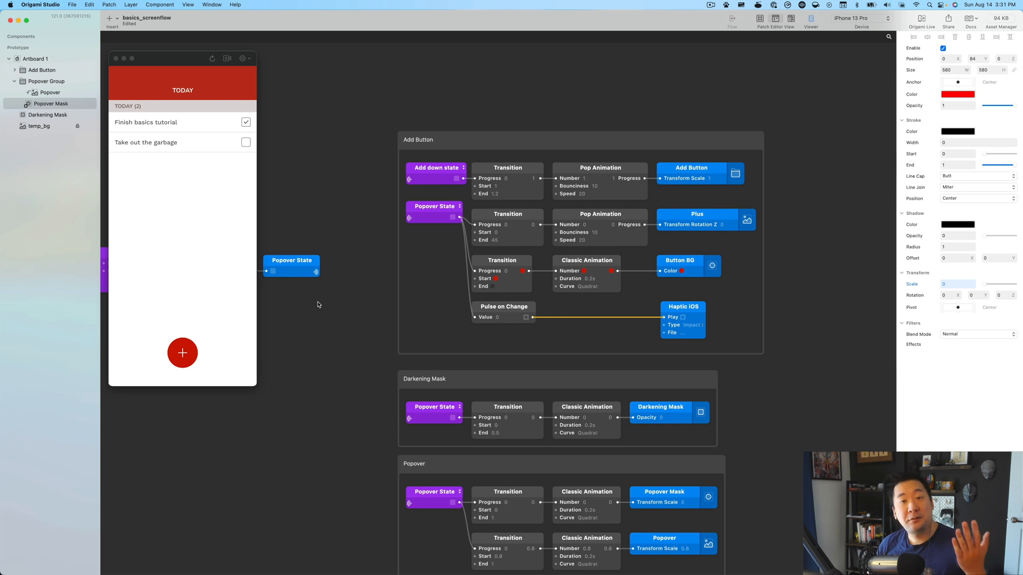
click(183, 352)
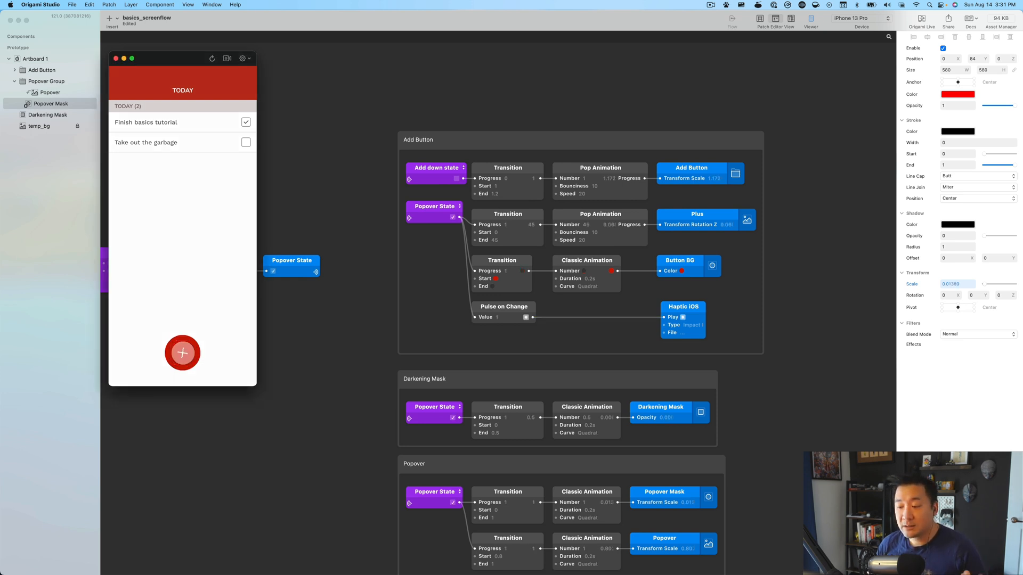
click(183, 353)
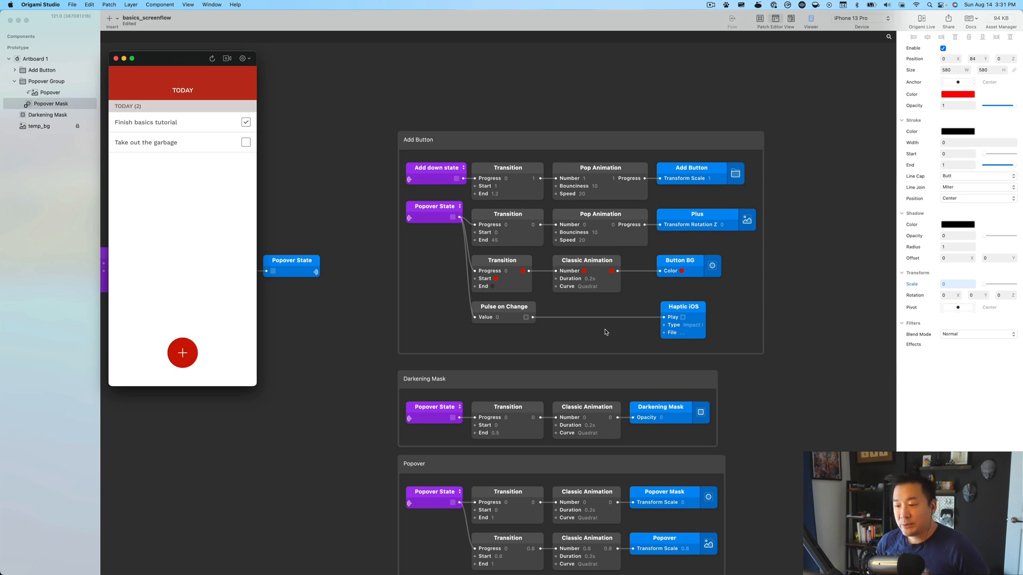
Move the Add Button comment up and extend its lower edge to make room below the Haptic iOS patch.
drag(619, 140, 620, 85)
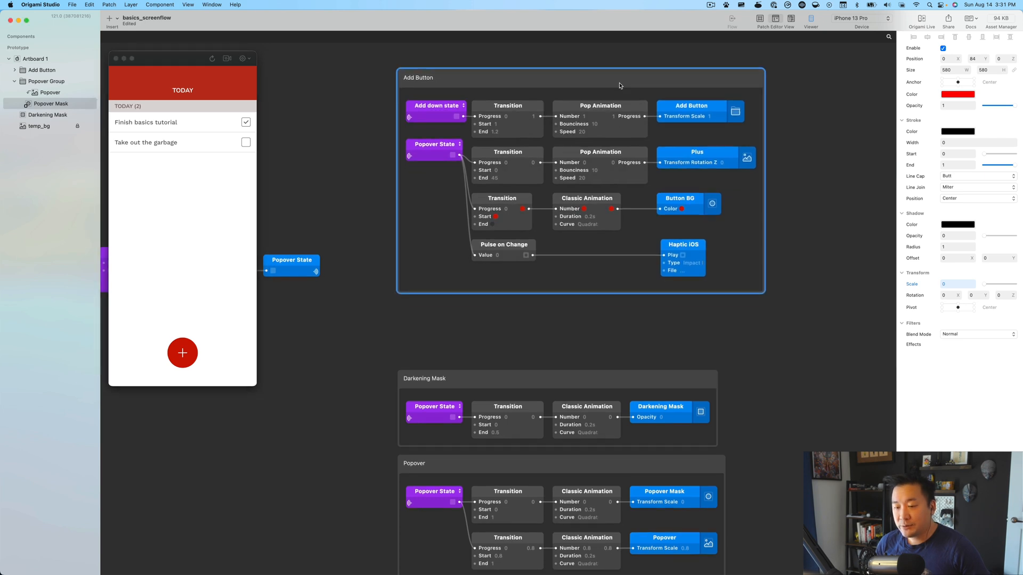
click(548, 308)
drag(554, 293, 558, 352)
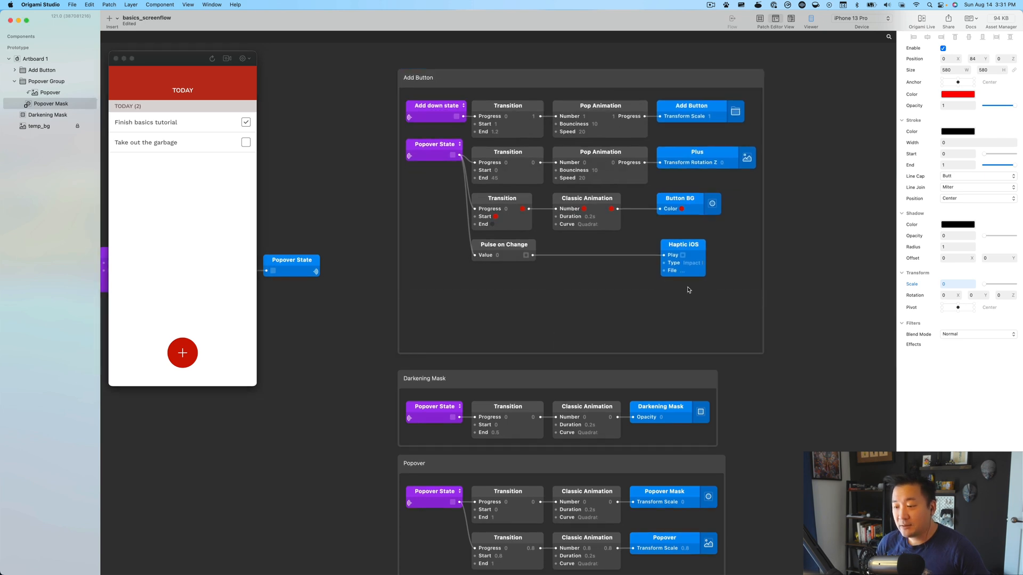
Insert a Sound Player patch in the Add Button comment and place it below the Haptic iOS patch.
double_click(665, 310)
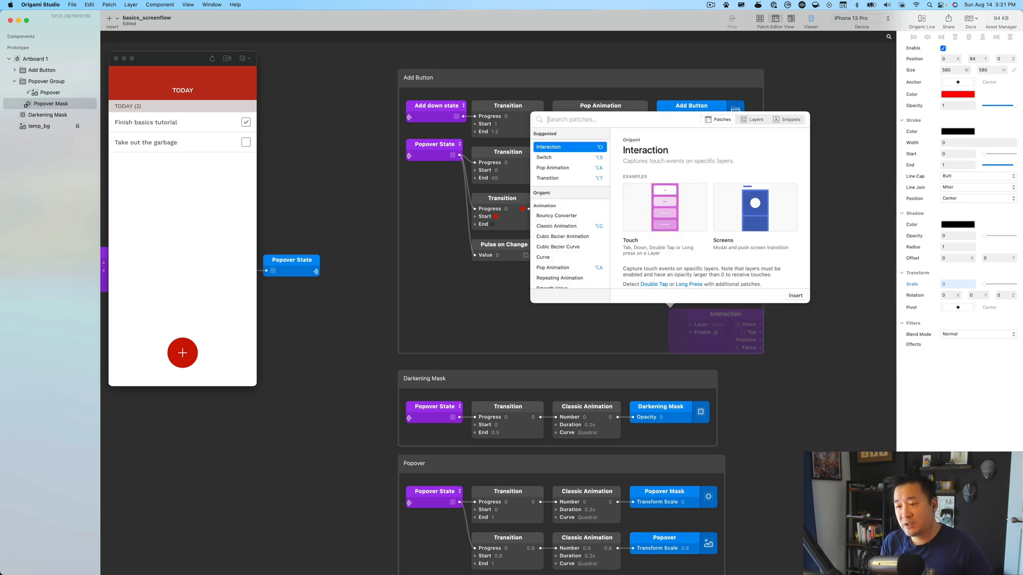
text(sound)
click(551, 167)
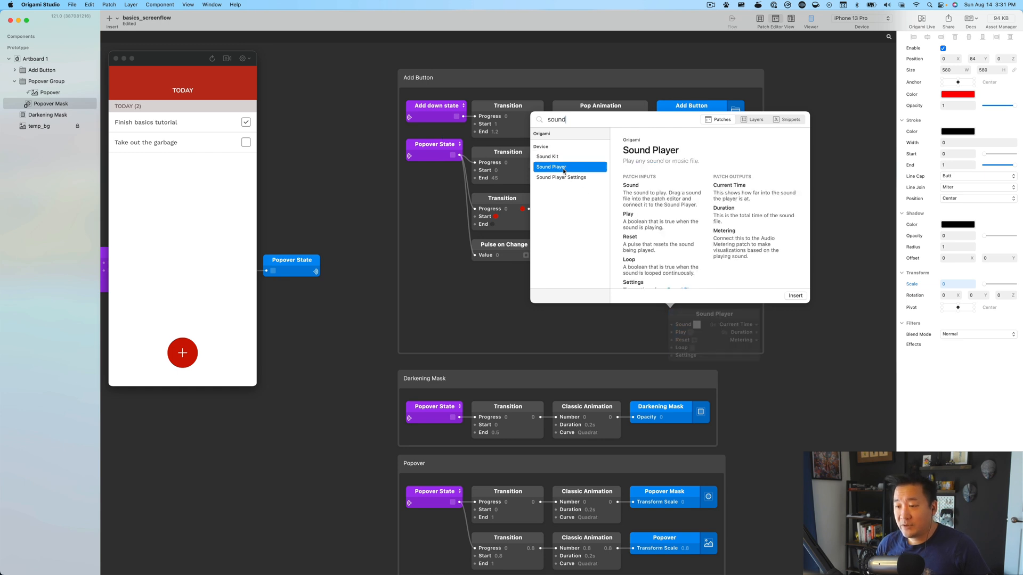
key(Return)
drag(698, 315, 676, 293)
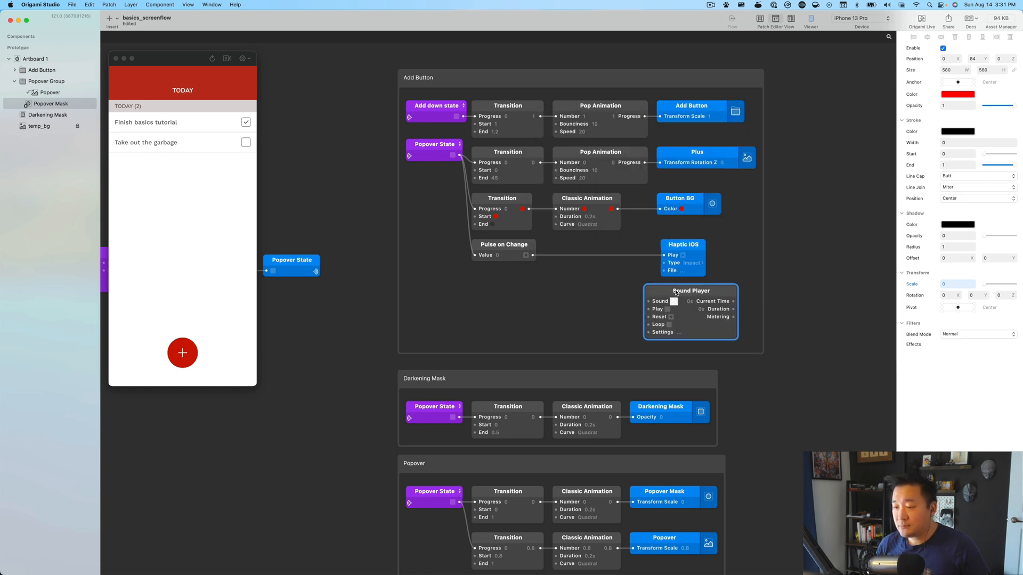
Connect the Pulse on Change output to the Sound Player's Play input and test the add button in the viewer.
drag(533, 255, 649, 310)
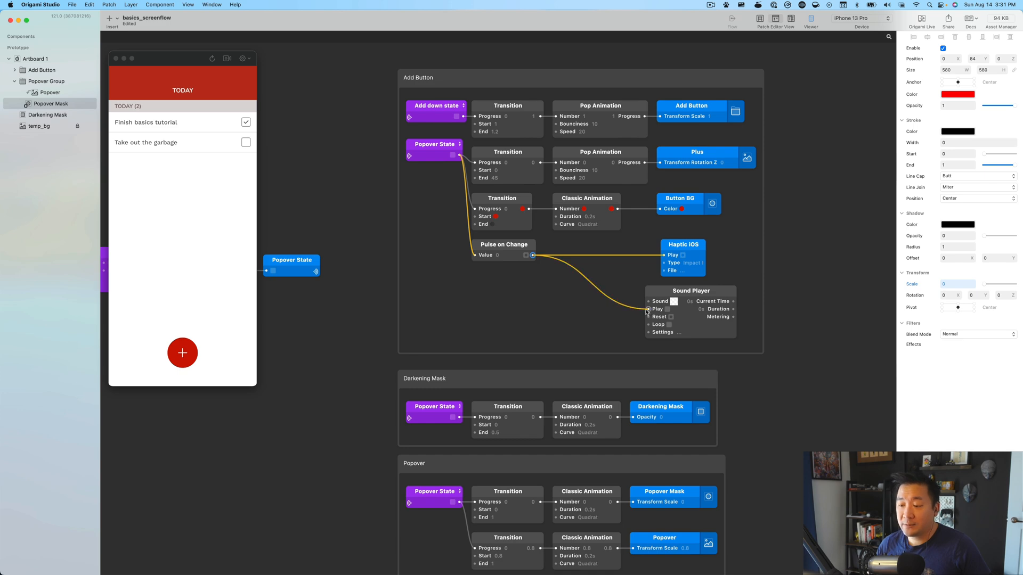
click(674, 302)
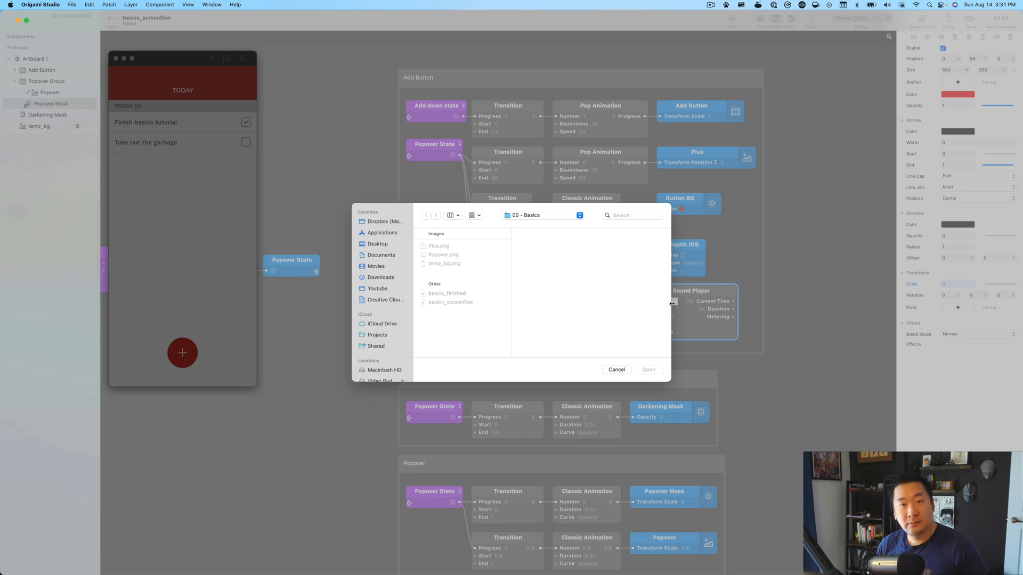
key(Escape)
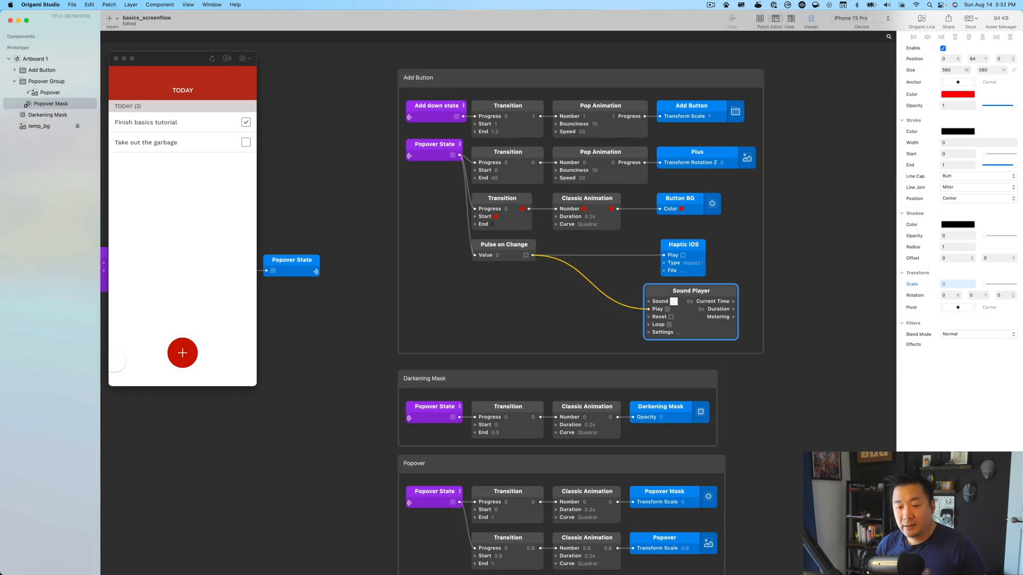
click(190, 354)
click(188, 353)
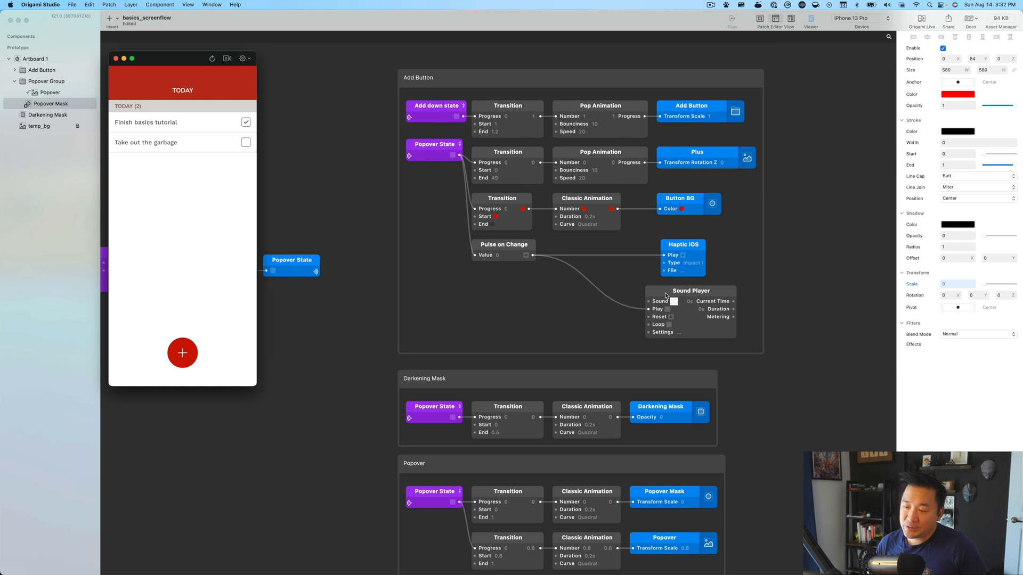
Delete the Sound Player patch from the Add Button comment.
drag(665, 293, 665, 301)
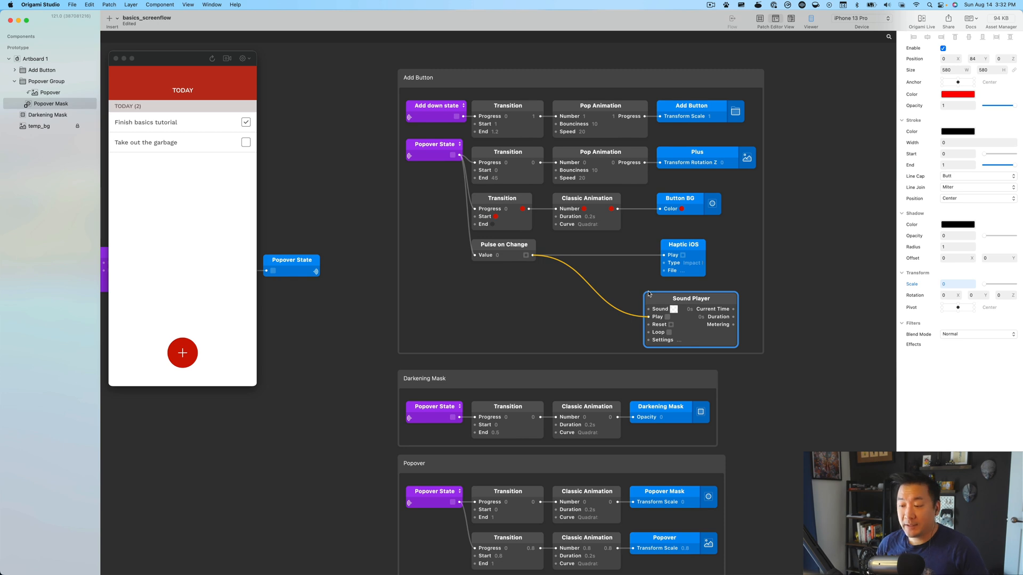
key(BackSpace)
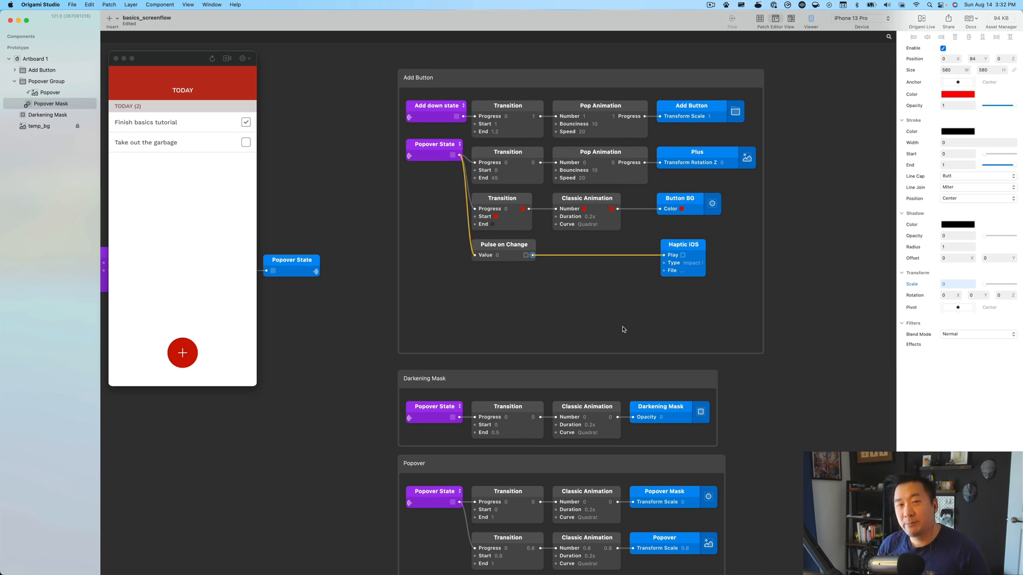
Shorten the Add Button comment to end below the Haptic iOS patch and move the Darkening Mask and Popover comments up.
drag(618, 349, 619, 292)
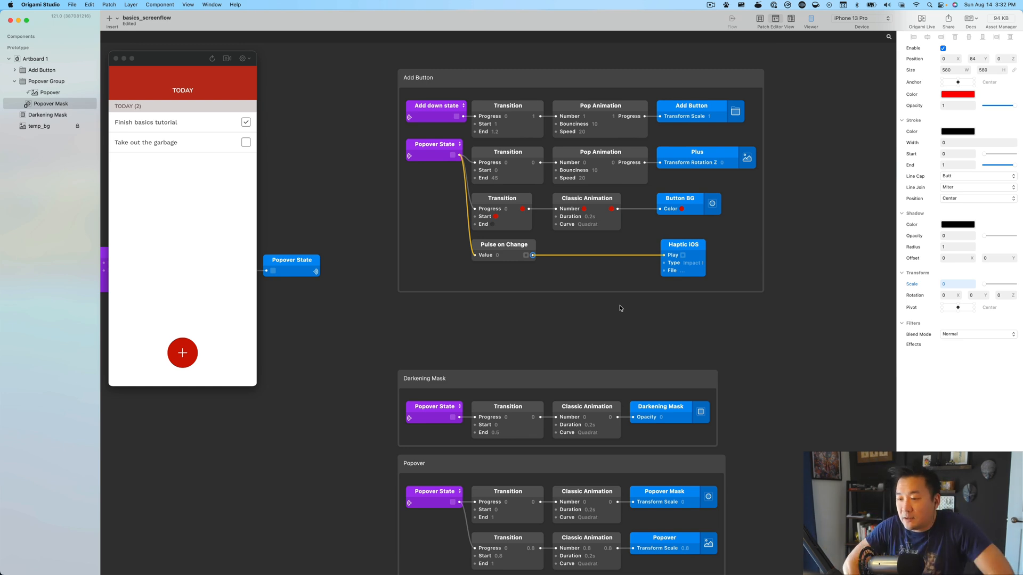
drag(445, 378, 444, 324)
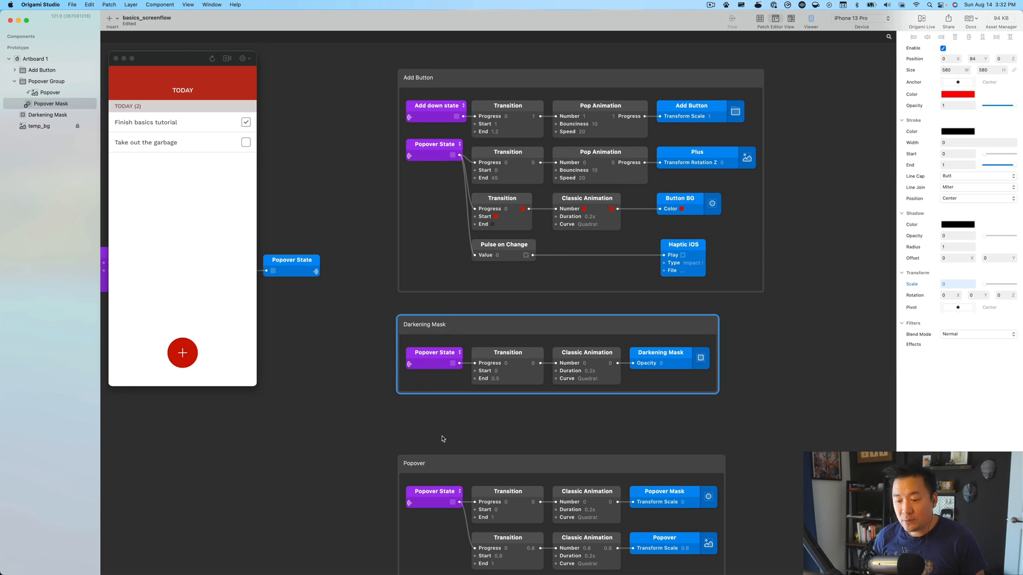
drag(444, 467, 444, 413)
Wrap the Interaction, Switch, Add down state and Popover State patches in a comment titled "Trigger Interaction".
scroll(444, 414, left, 10)
scroll(444, 413, up, 3)
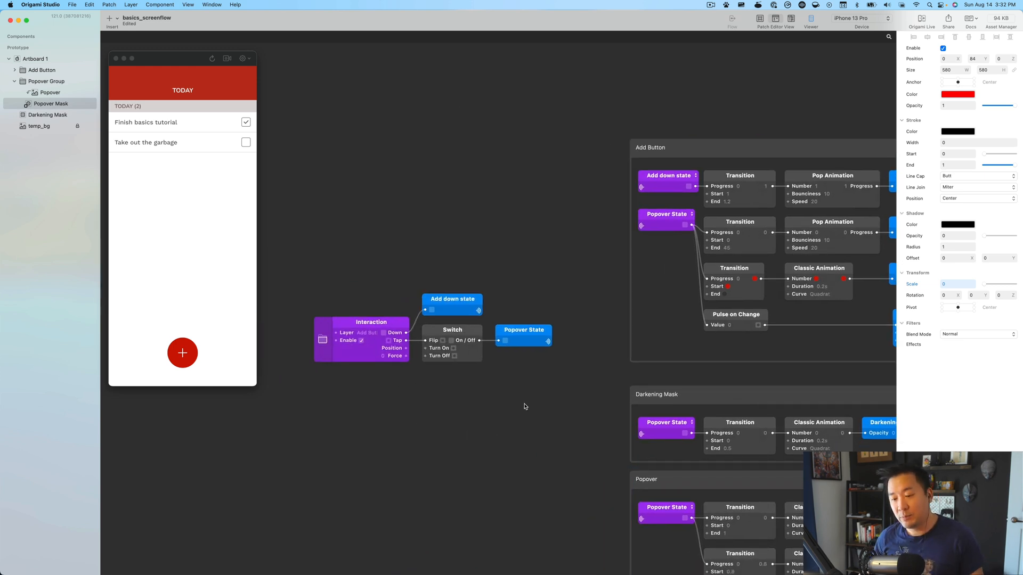
drag(577, 408, 276, 248)
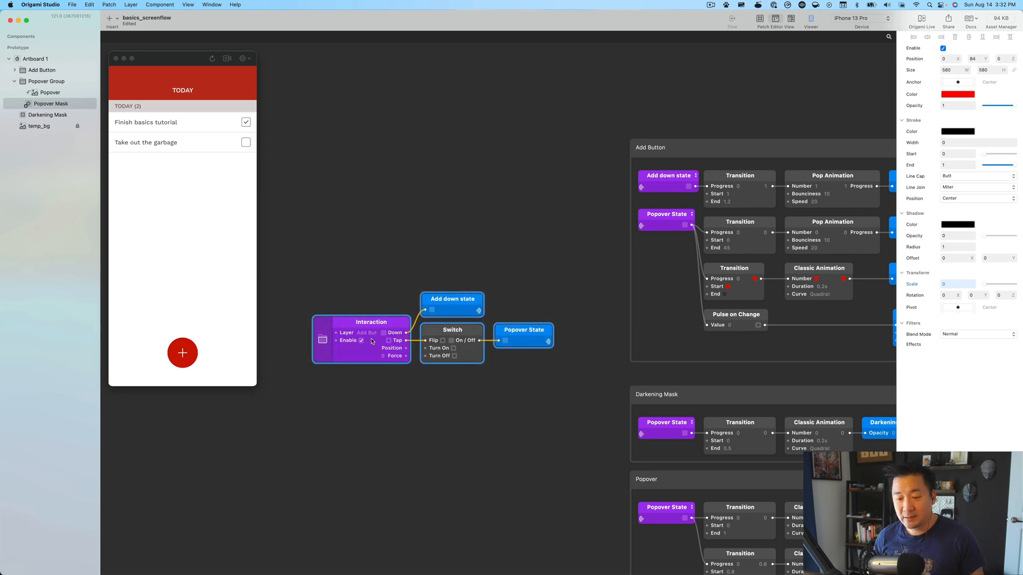
right_click(339, 324)
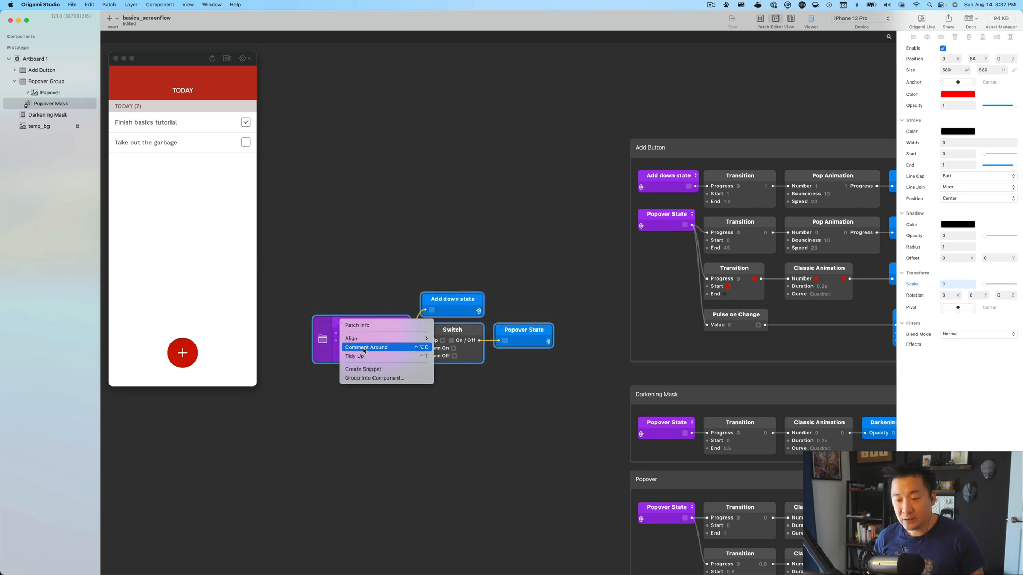
click(365, 348)
double_click(332, 279)
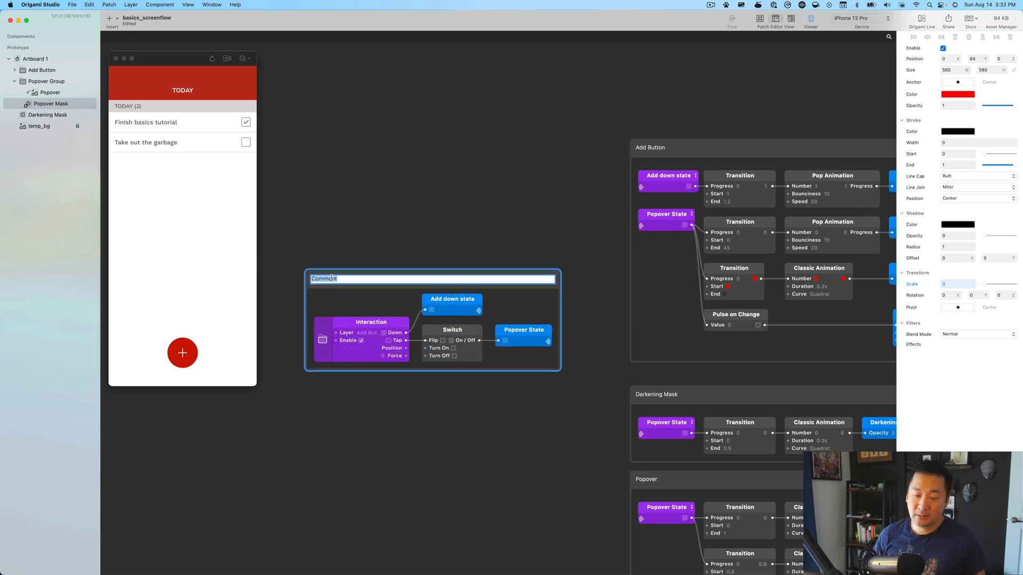
text(Trigger I)
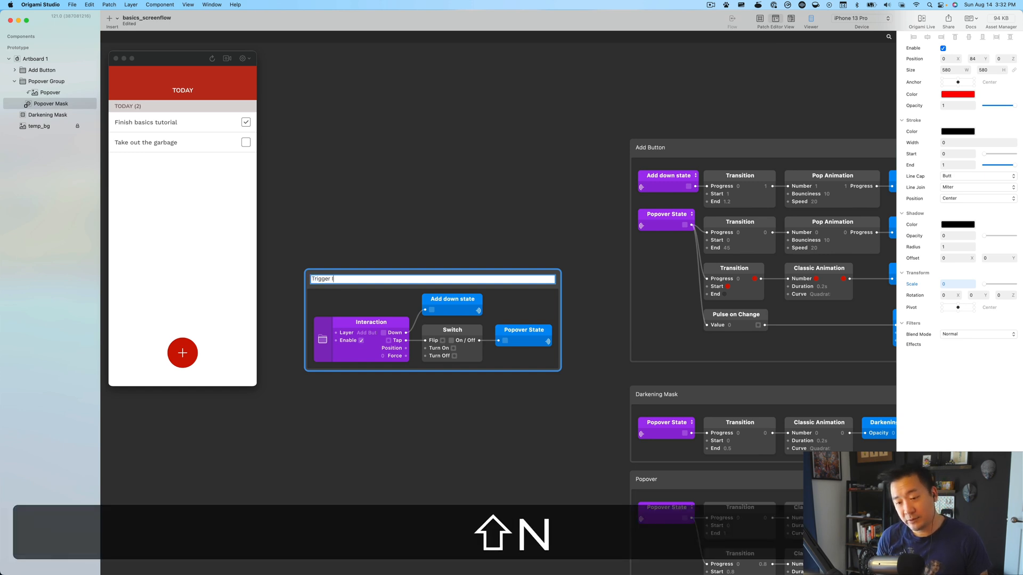
text(nteraction)
key(Return)
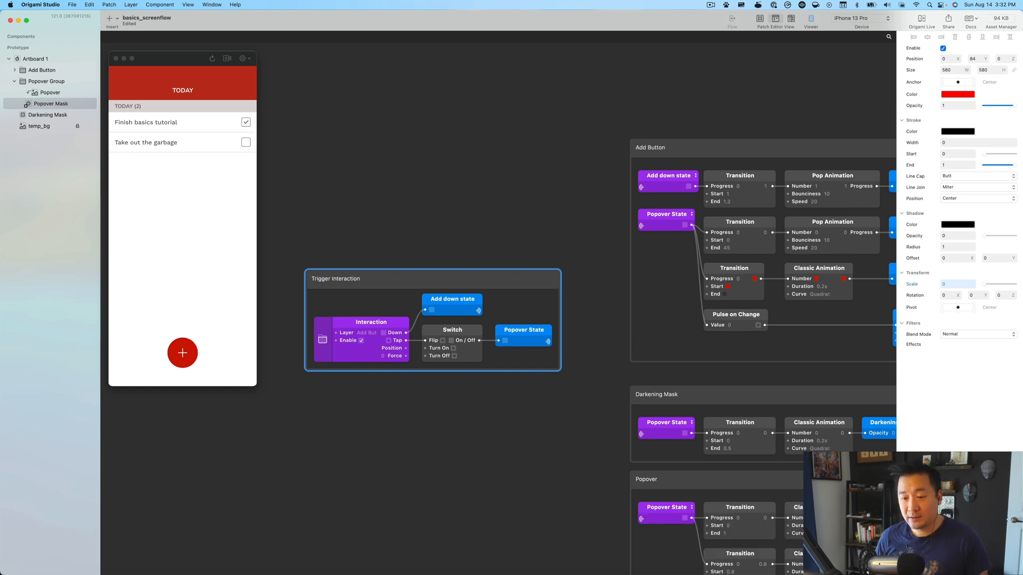
Color the Trigger Interaction comment green and place it directly above the Add Button comment, aligned with its left edge.
right_click(407, 284)
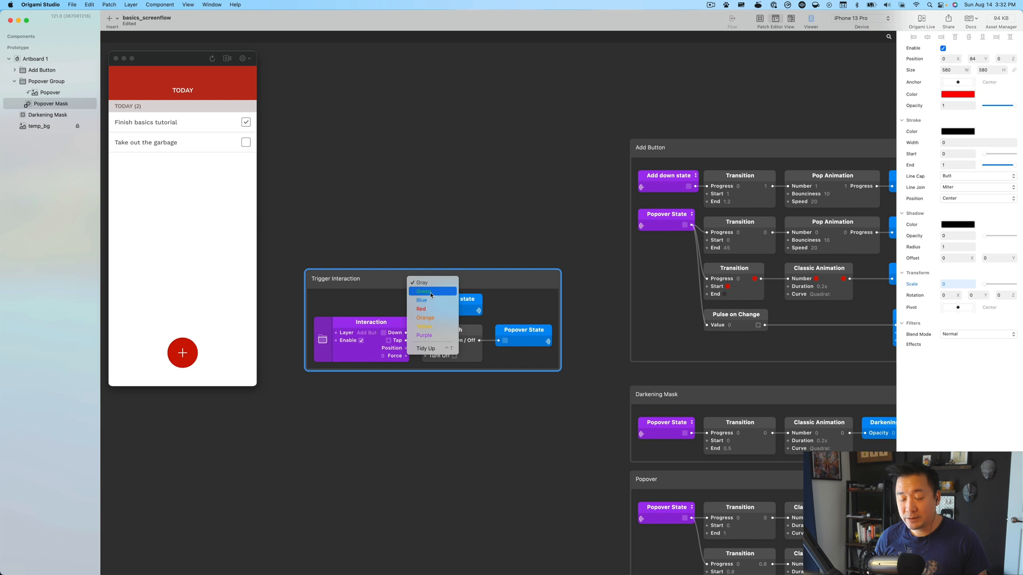
click(430, 292)
scroll(427, 303, up, 2)
scroll(490, 220, up, 3)
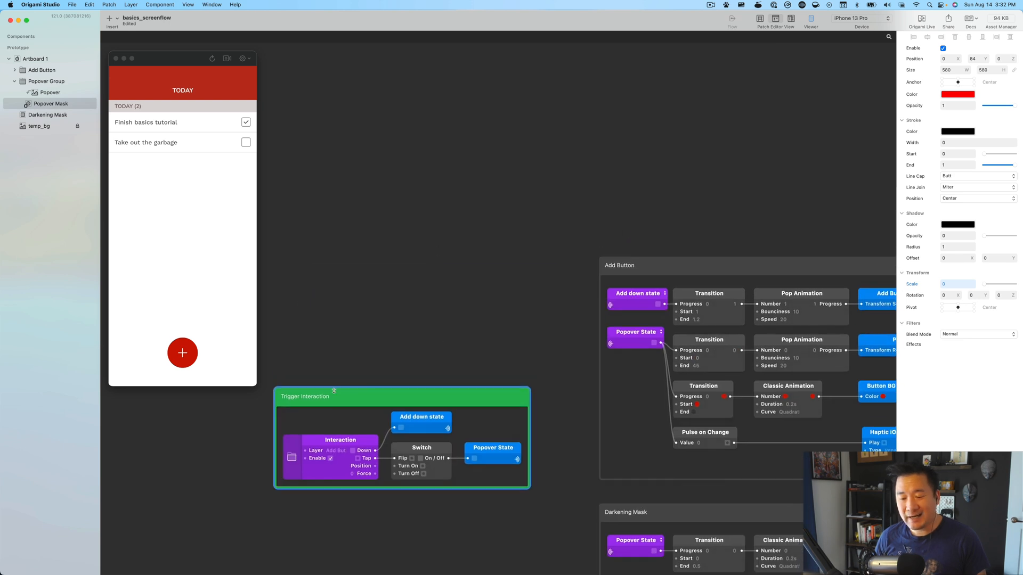
drag(333, 395, 649, 160)
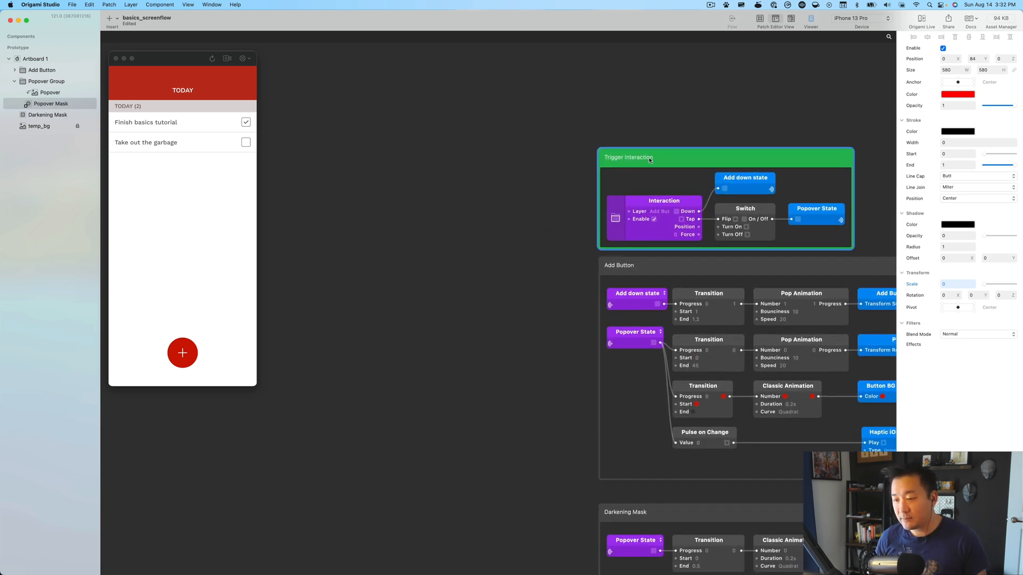
click(413, 182)
Move the Darkening Mask and Popover comments up to close the gaps in the column of comments.
scroll(433, 214, right, 4)
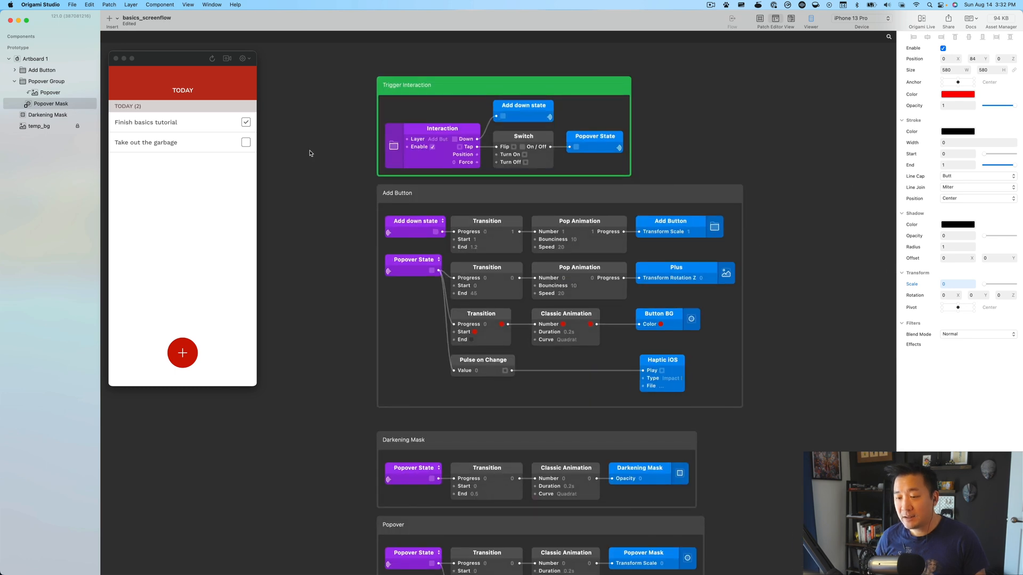
scroll(310, 152, down, 3)
scroll(310, 153, up, 3)
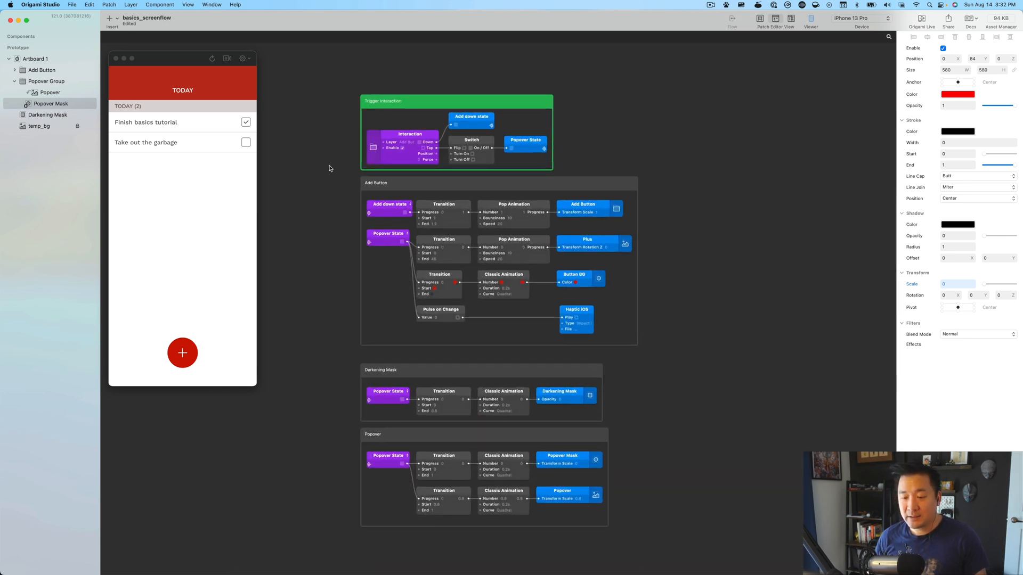
drag(388, 370, 388, 359)
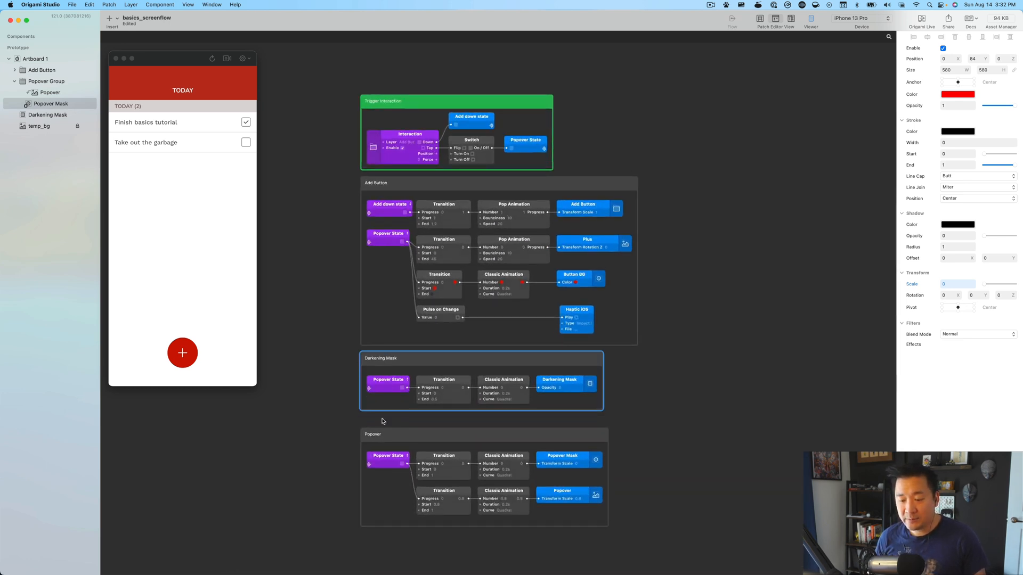
drag(382, 440, 382, 428)
click(321, 377)
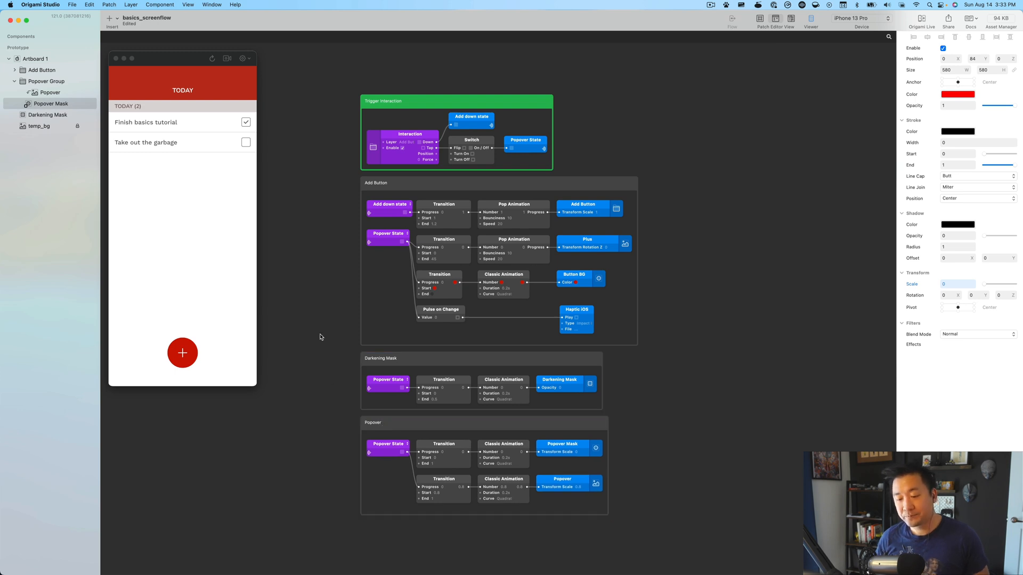
Test the add button in the viewer by repeatedly opening and closing the popover.
scroll(362, 339, up, 4)
scroll(362, 340, left, 3)
drag(413, 352, 356, 261)
click(181, 348)
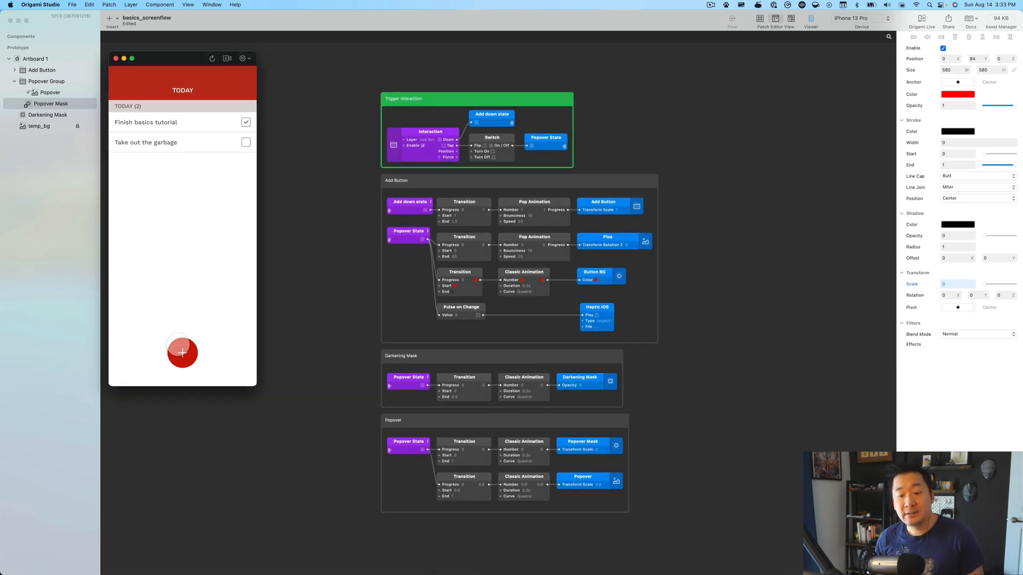
click(180, 351)
click(180, 351)
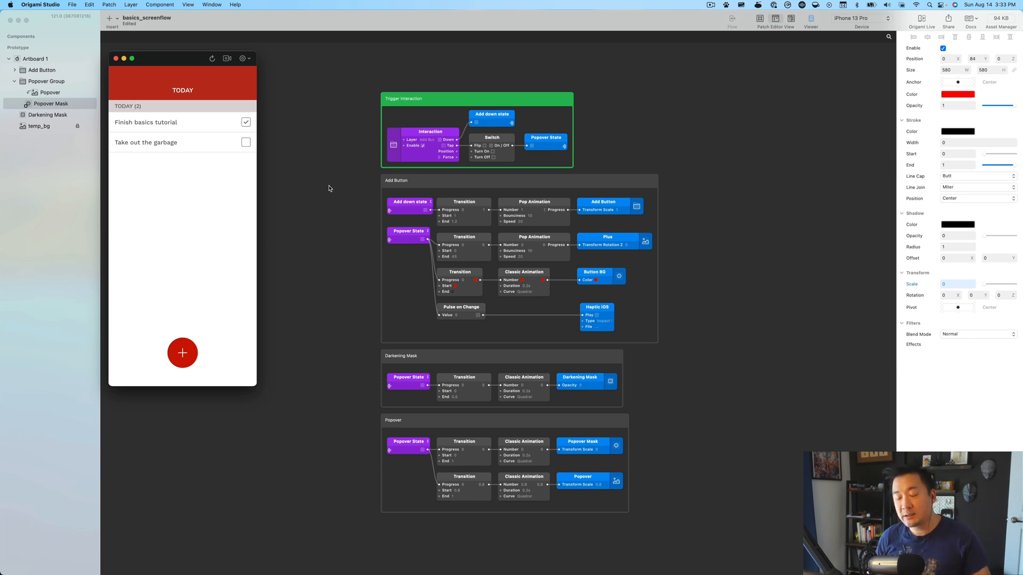
scroll(362, 196, up, 4)
scroll(397, 204, left, 2)
scroll(397, 204, up, 3)
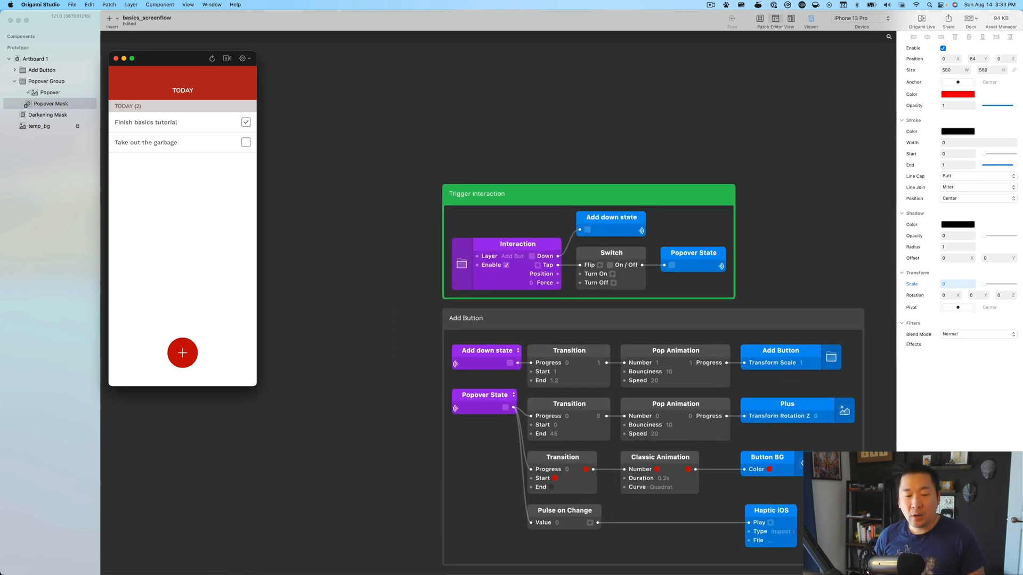
click(182, 352)
click(182, 353)
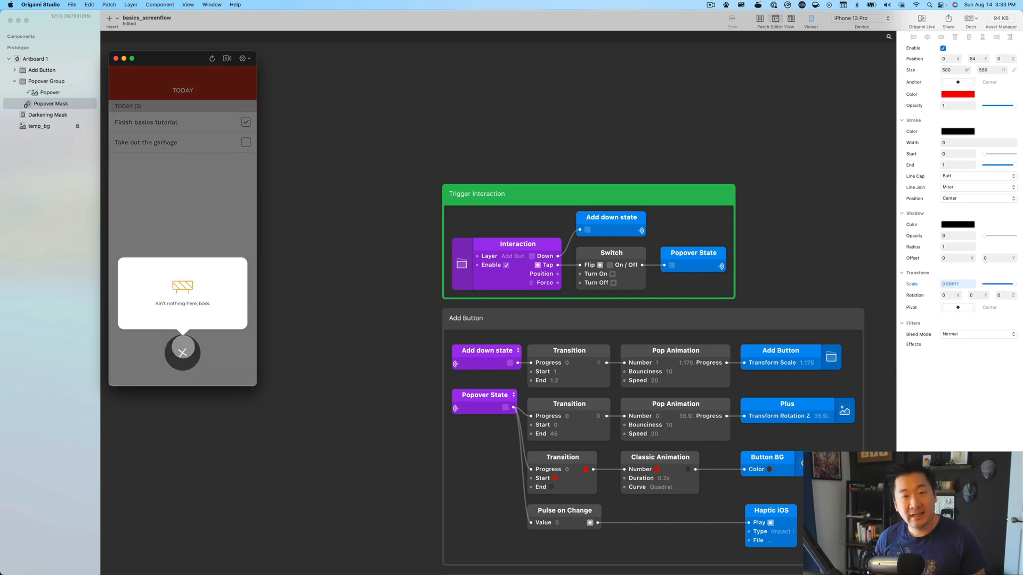
click(183, 352)
click(184, 351)
click(185, 352)
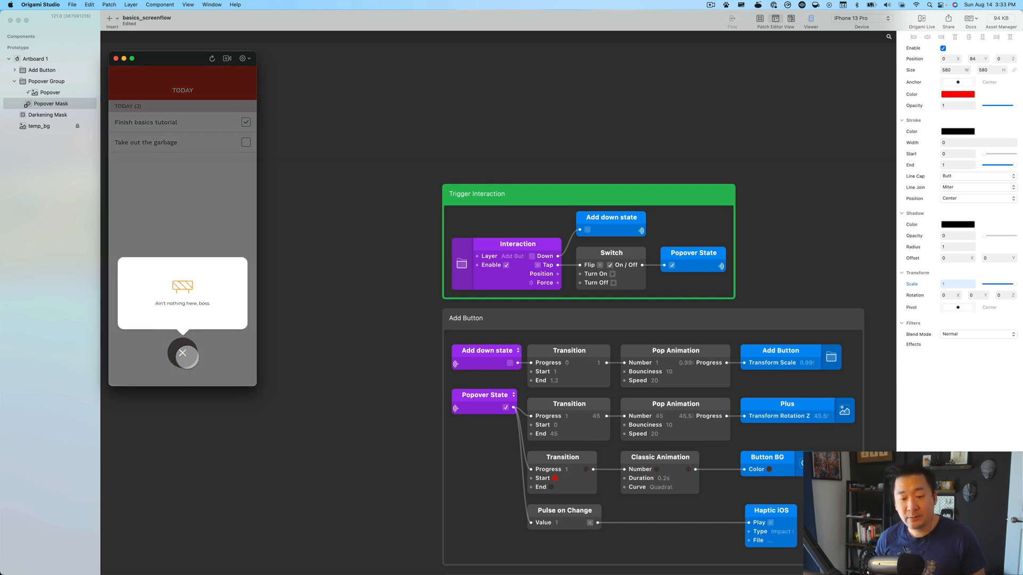
click(187, 357)
click(187, 358)
click(187, 358)
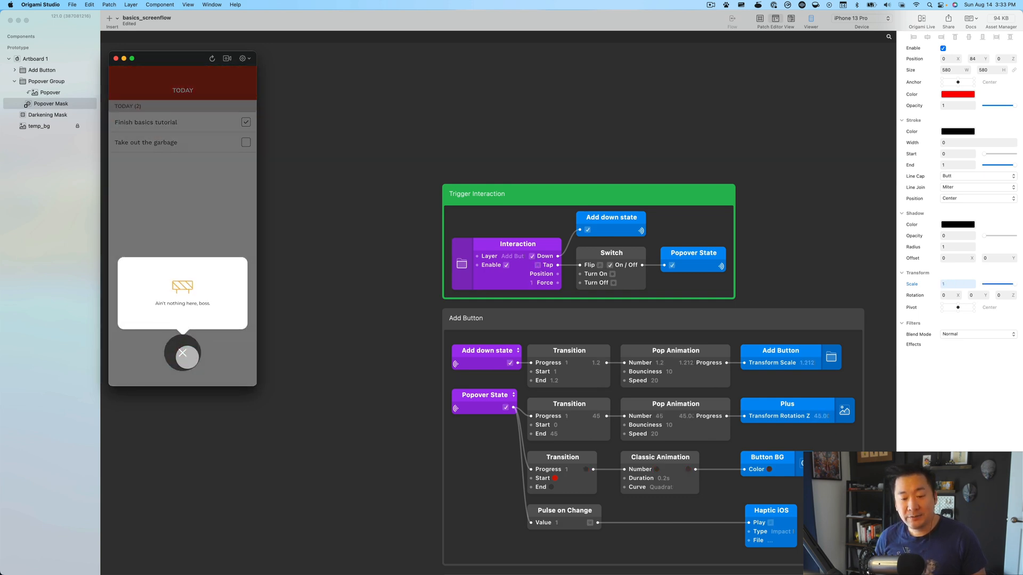
click(187, 357)
click(183, 353)
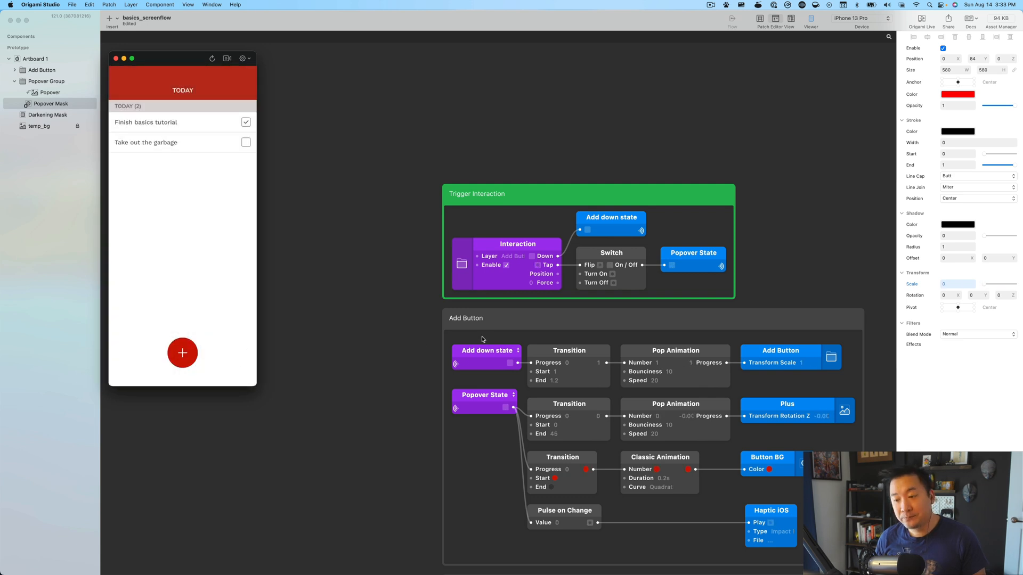
Insert a Repeating Pulse patch and connect its output to the Switch's Flip input, replacing the Tap connection.
scroll(406, 329, down, 3)
scroll(407, 330, right, 3)
scroll(406, 329, left, 4)
double_click(388, 229)
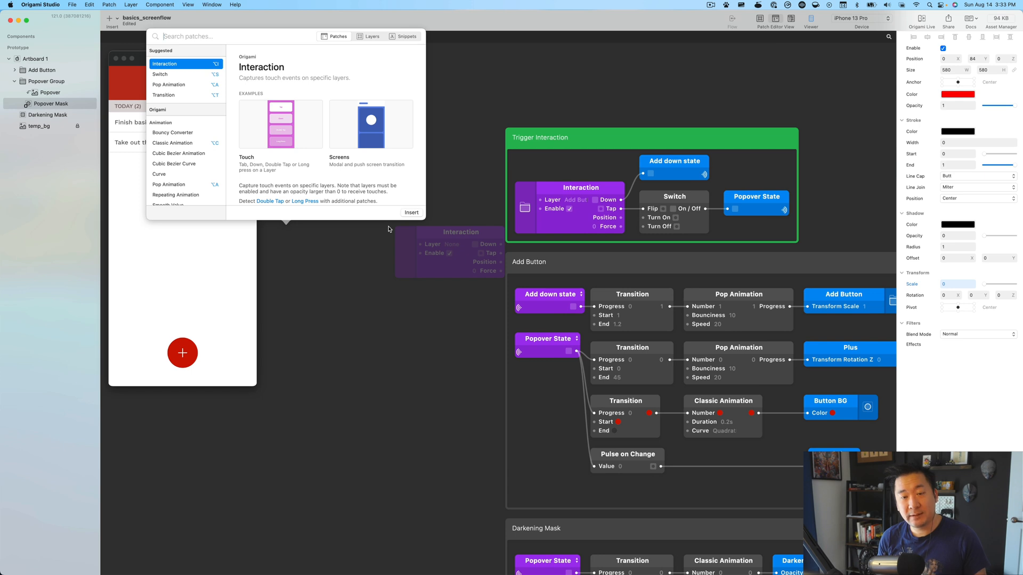
text(pulse)
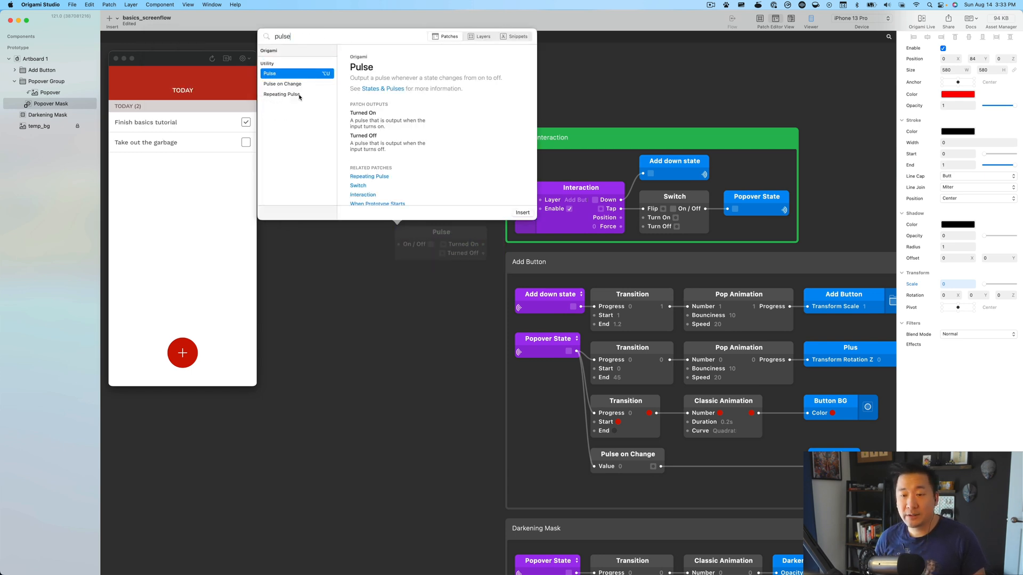
double_click(299, 96)
scroll(373, 229, right, 5)
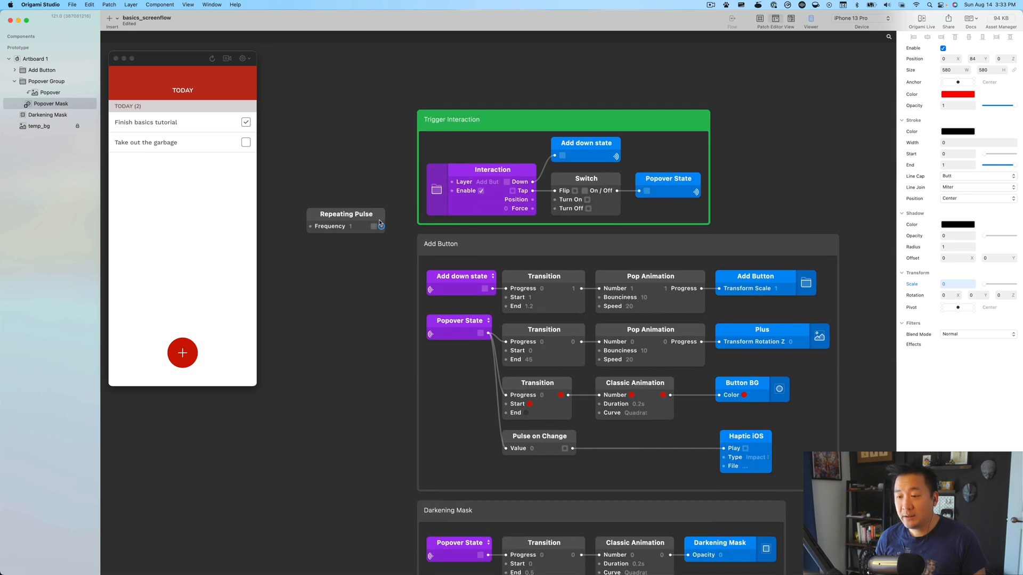
drag(382, 226, 554, 191)
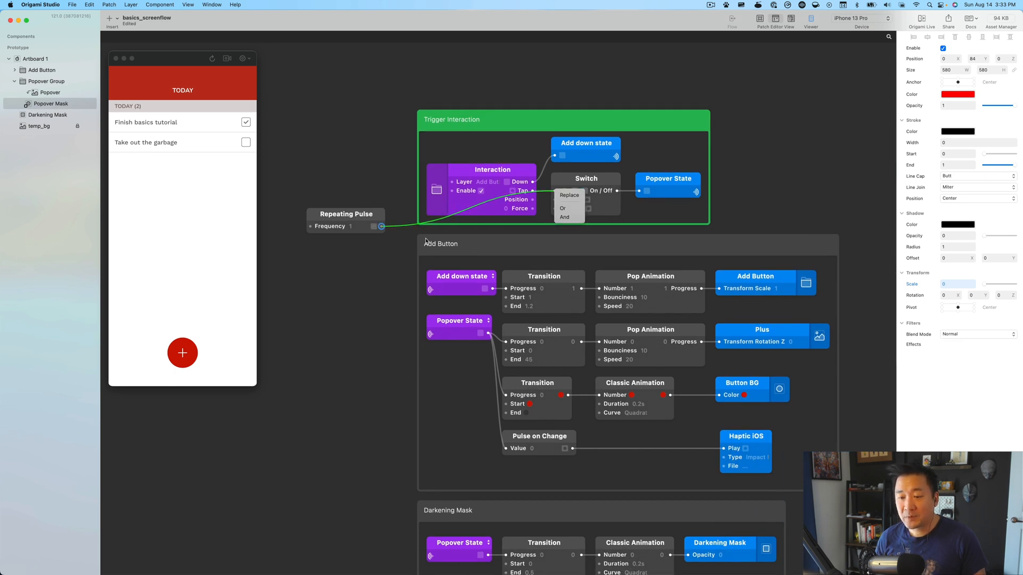
click(569, 195)
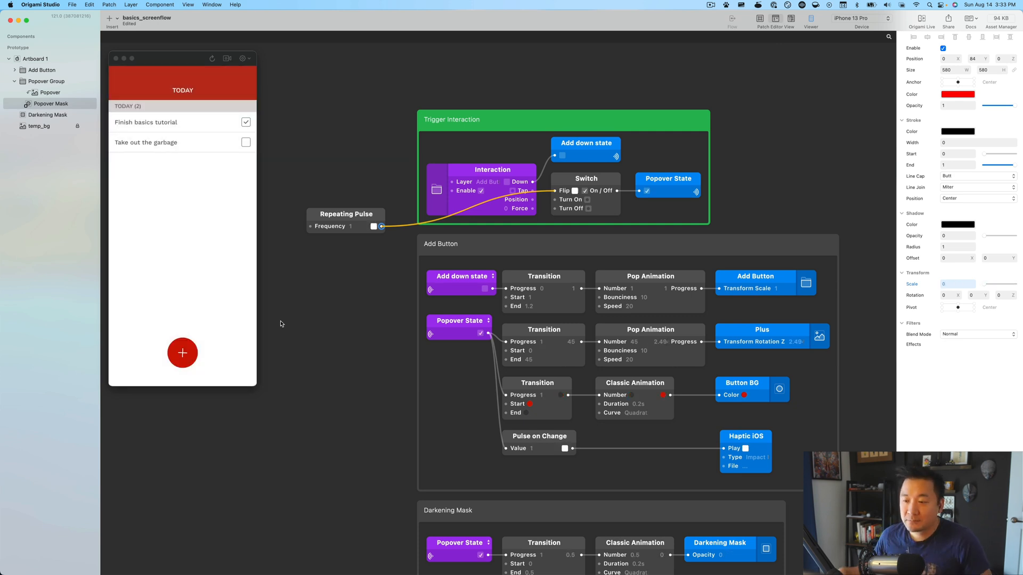
Reconnect the Interaction's Tap output to the Switch's Flip input and delete the Repeating Pulse patch.
drag(554, 191, 377, 185)
drag(528, 192, 554, 190)
click(348, 223)
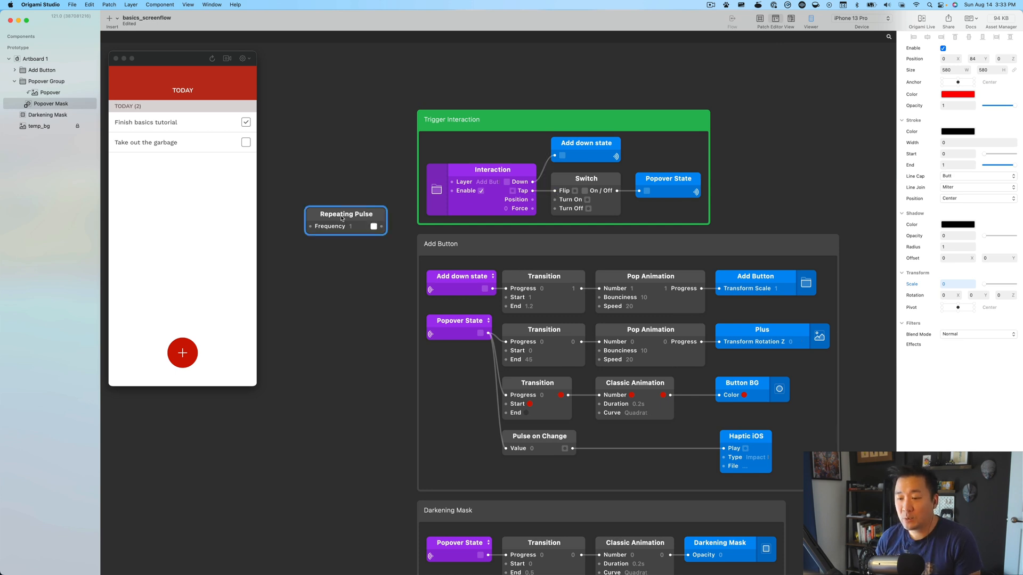
key(BackSpace)
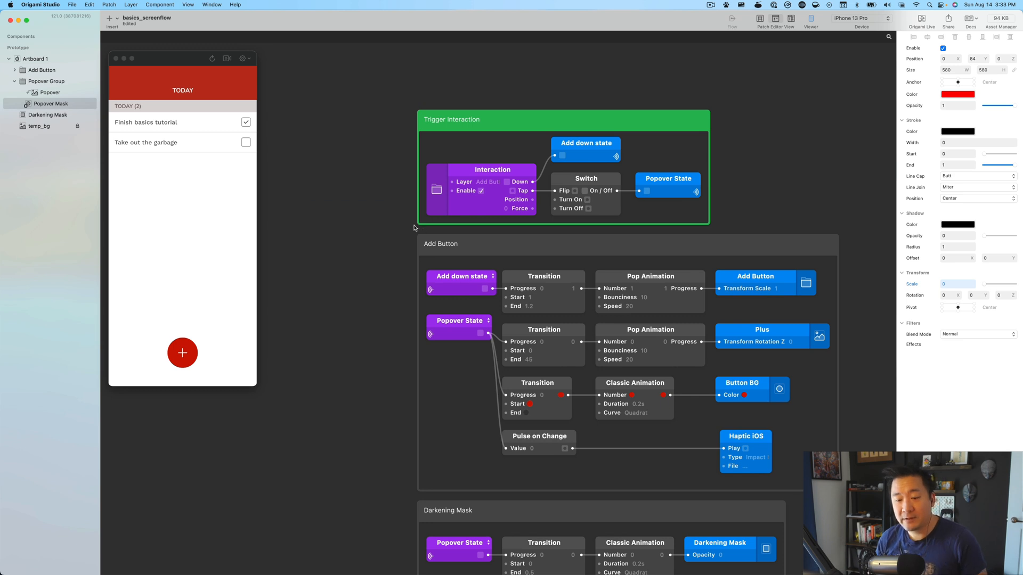
Test the add button in the viewer, opening and closing the popover several times with the Tap connection restored.
click(185, 360)
click(188, 362)
click(186, 351)
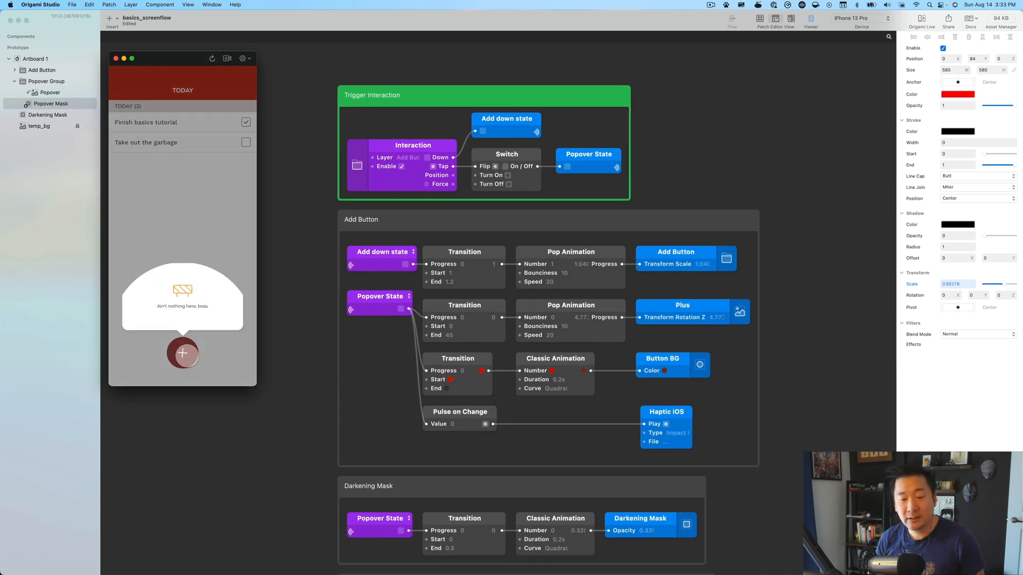
scroll(335, 372, up, 2)
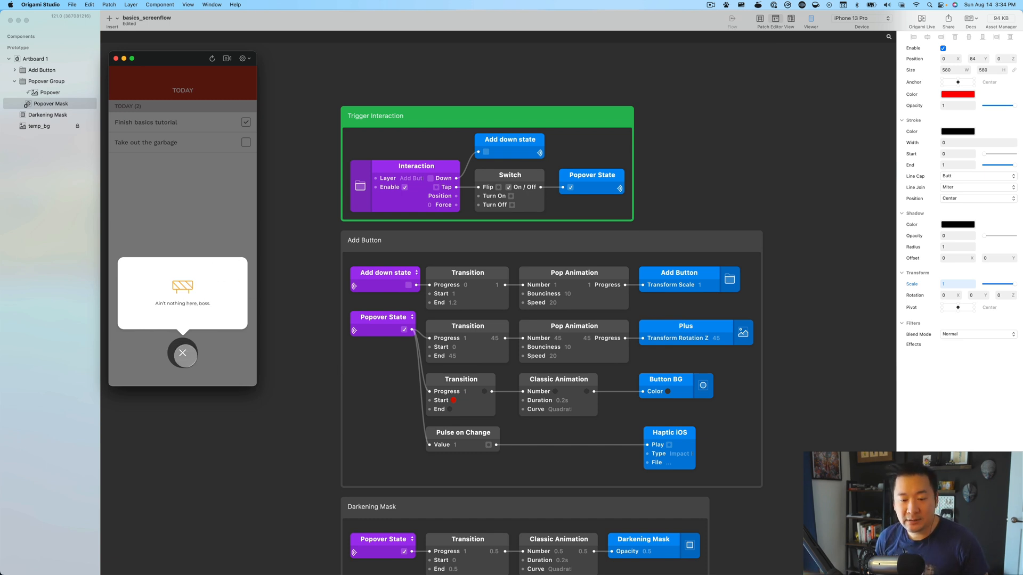
click(182, 353)
click(183, 353)
click(183, 352)
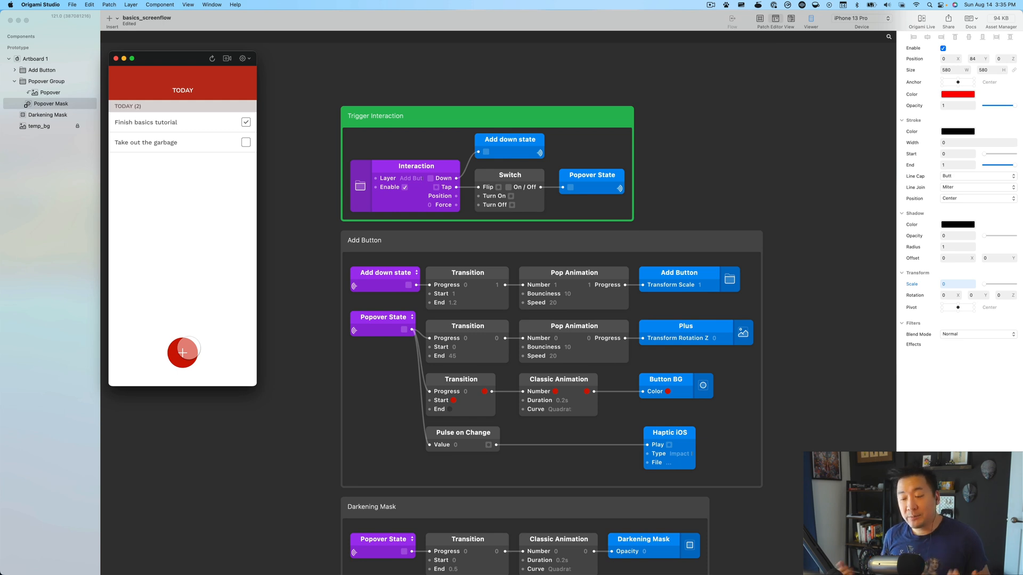
Review the full patch layout from Trigger Interaction to Popover, and toggle the popover again in the viewer.
scroll(499, 231, down, 4)
scroll(499, 232, right, 2)
scroll(499, 231, down, 3)
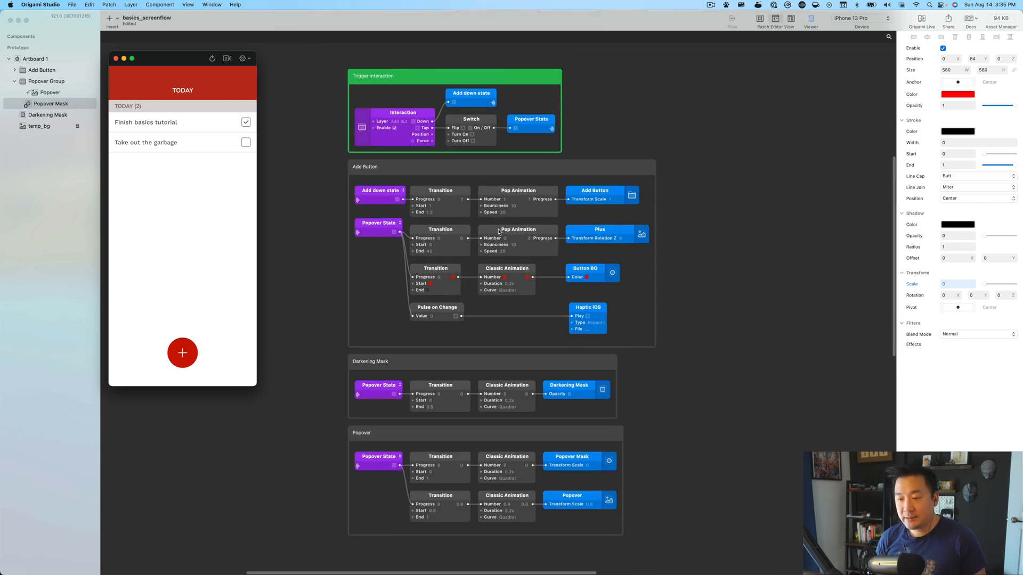
scroll(369, 189, right, 2)
scroll(297, 210, down, 1)
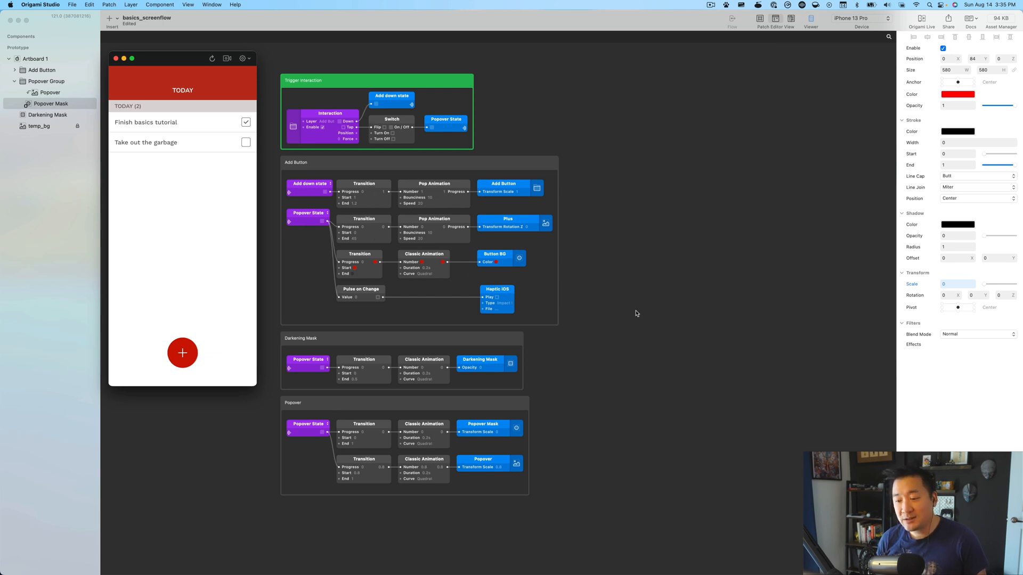
drag(628, 311, 628, 314)
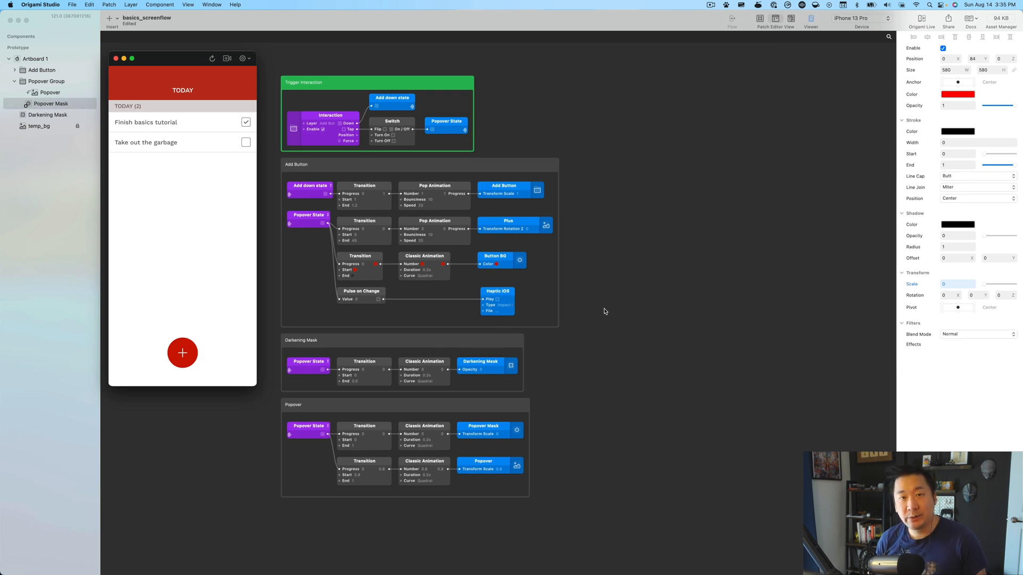
drag(605, 312, 624, 338)
scroll(622, 335, up, 1)
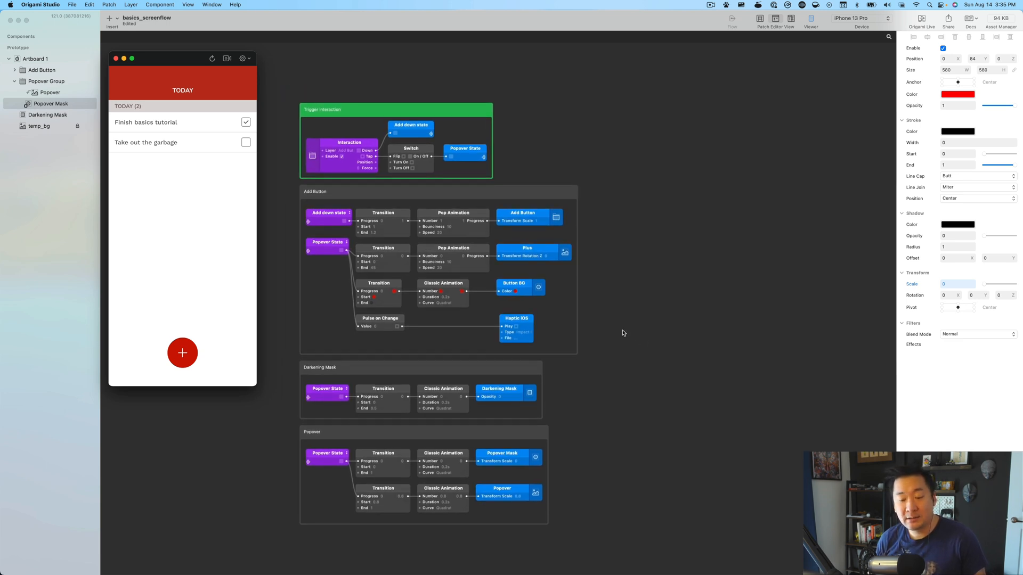
click(189, 353)
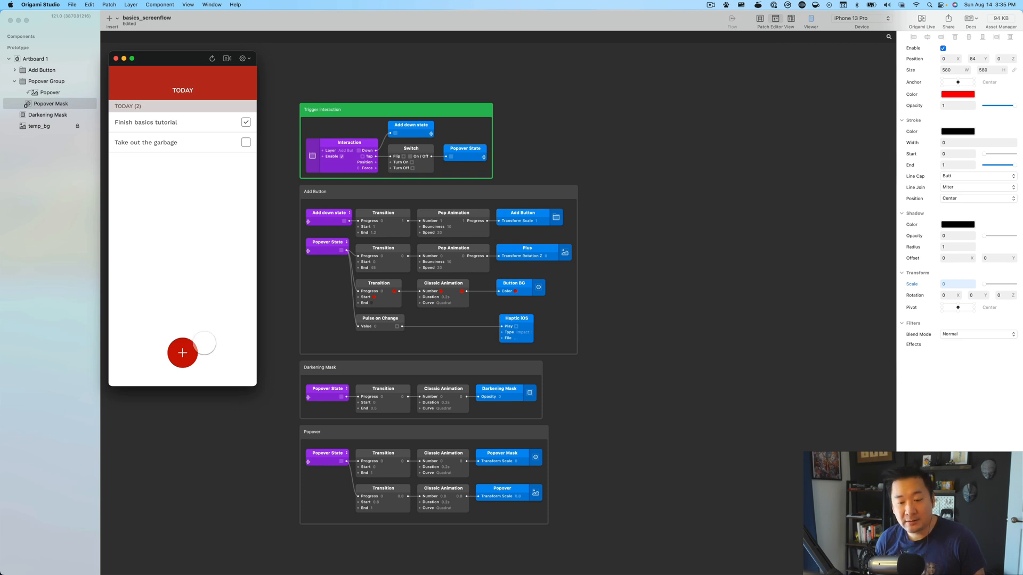
click(199, 352)
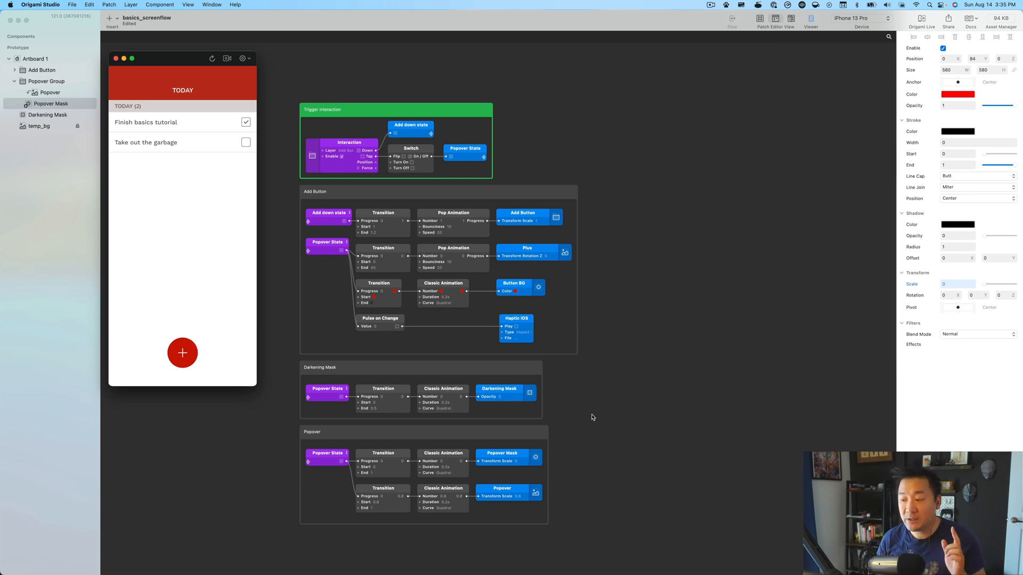
Inspect the blend mode options available for the Popover Mask layer without choosing a different one.
click(688, 376)
scroll(668, 369, left, 1)
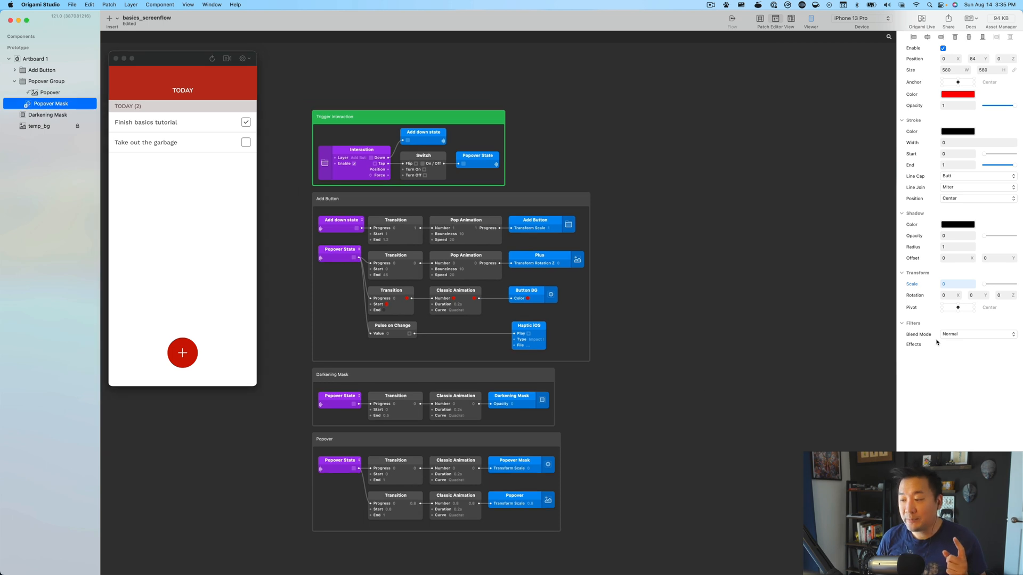
click(966, 337)
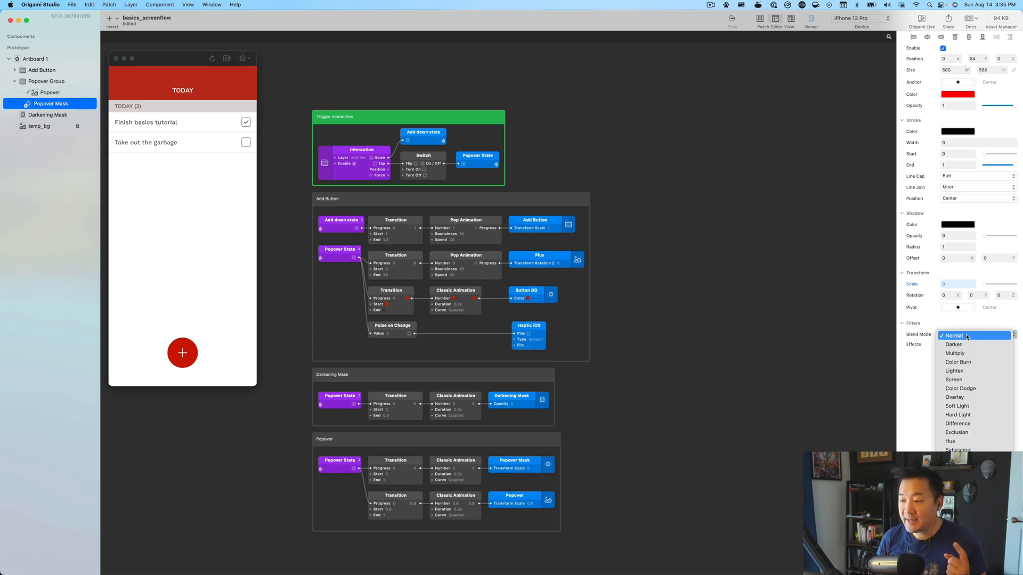
click(925, 403)
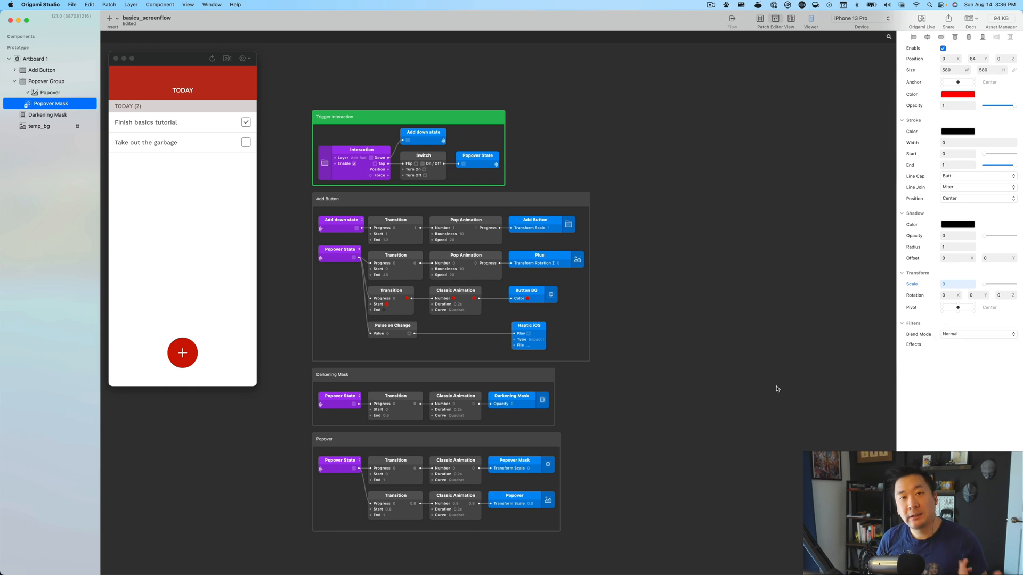